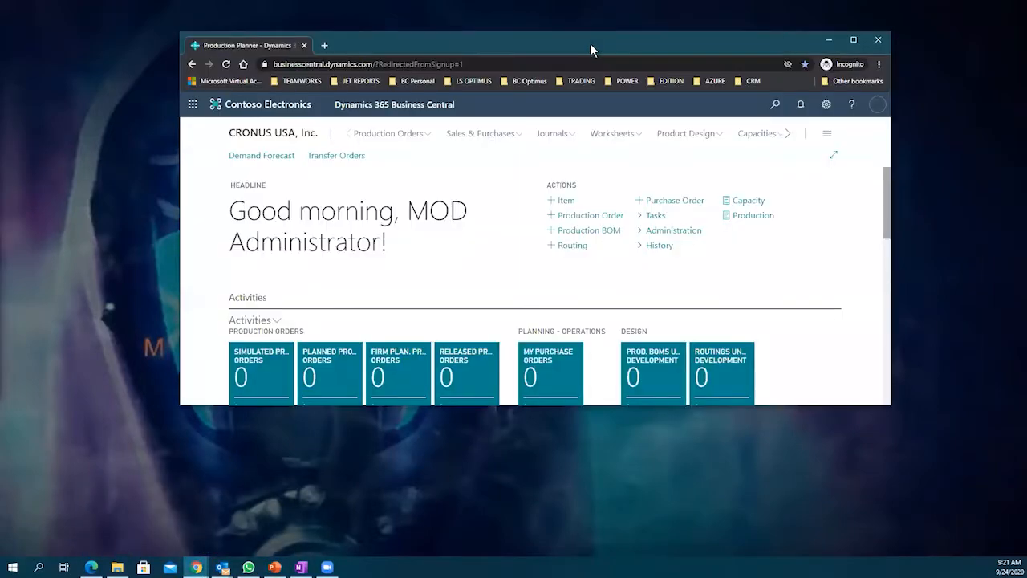
Step: Maximize the Business Central browser window and switch it to full screen
double_click(590, 44)
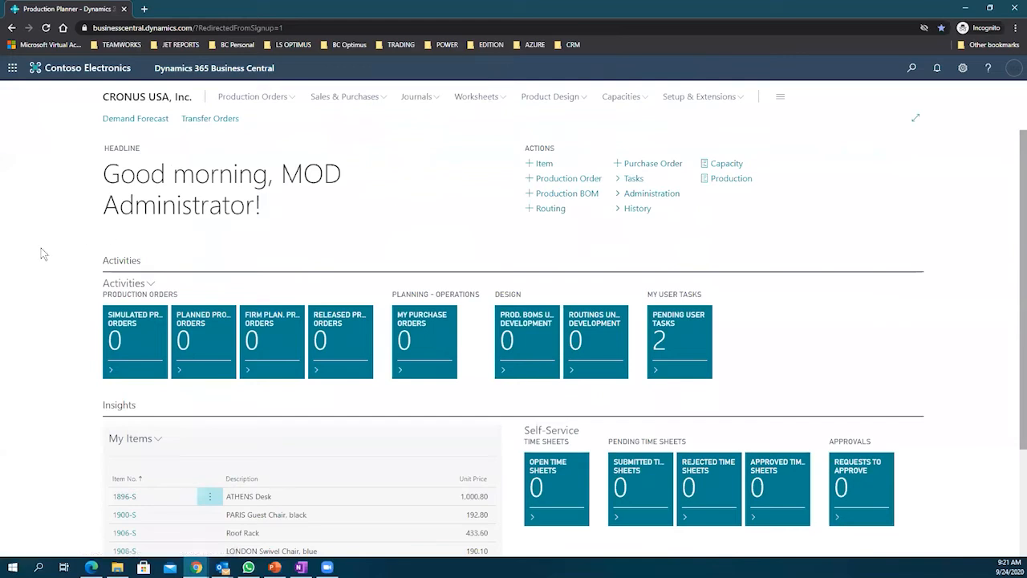
key(F11)
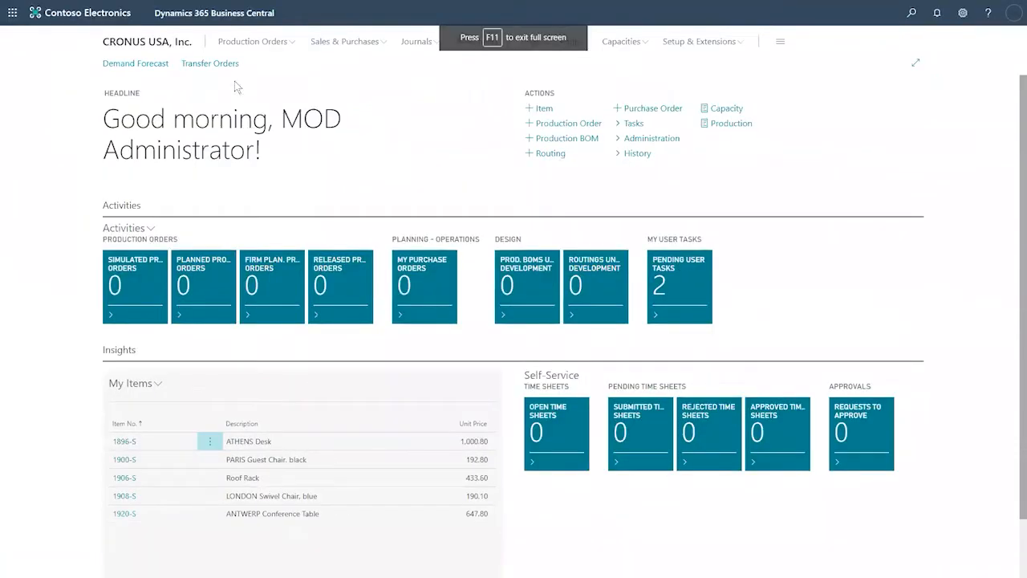
drag(102, 43, 203, 45)
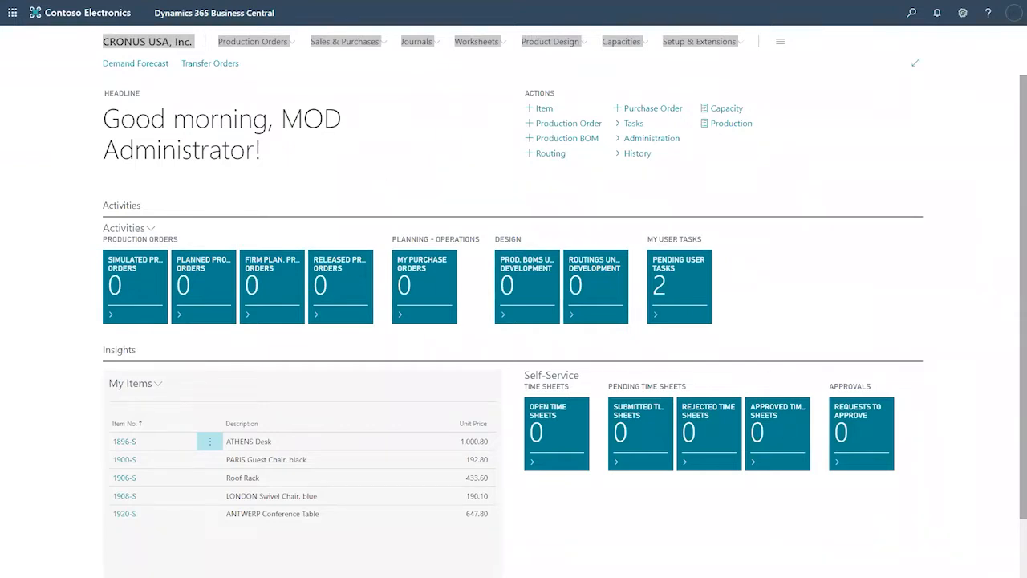
Step: Open the Locations list from search and dismiss the work-date reminder using today's date
click(910, 13)
text(location)
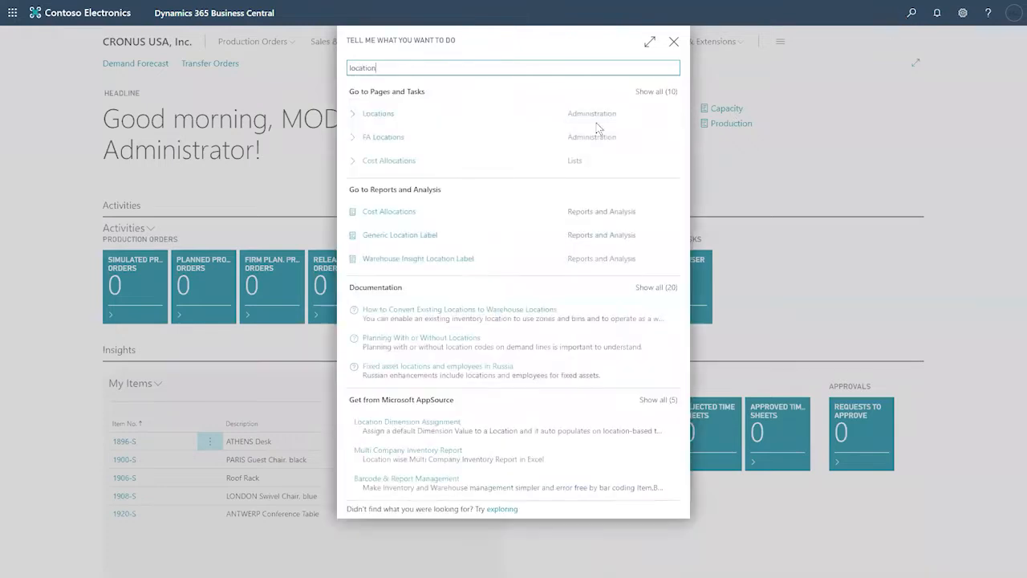
click(392, 117)
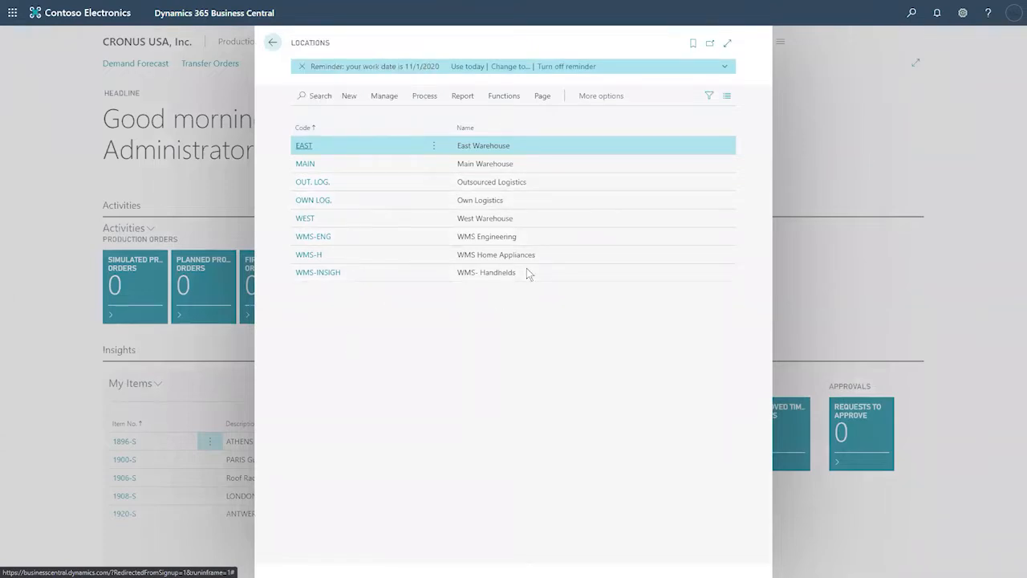
click(467, 67)
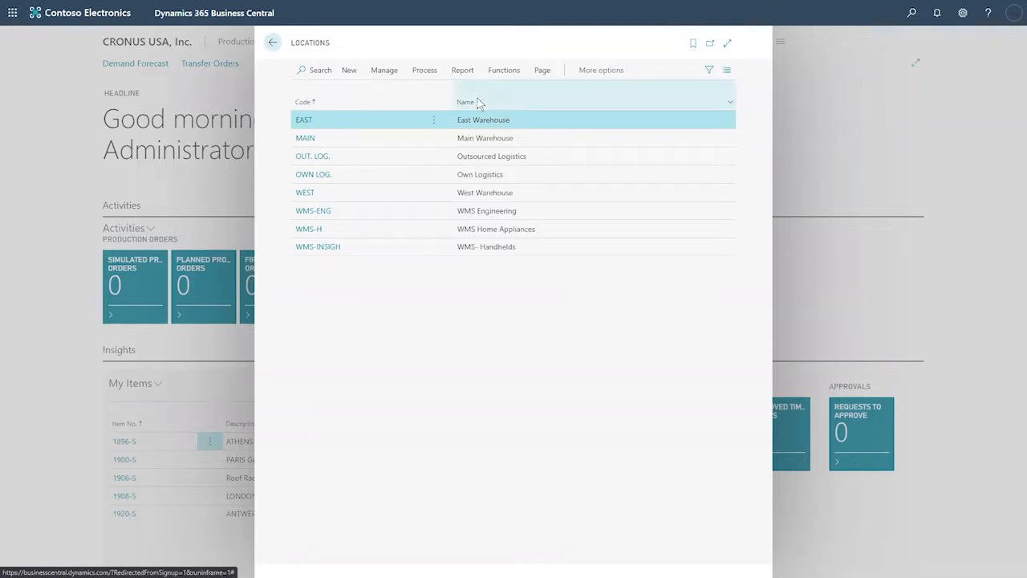
Step: Browse the locations Outsourced Logistics, Own Logistics, WMS-ENG, WMS-H, WMS-INSIGH and MAIN
click(494, 159)
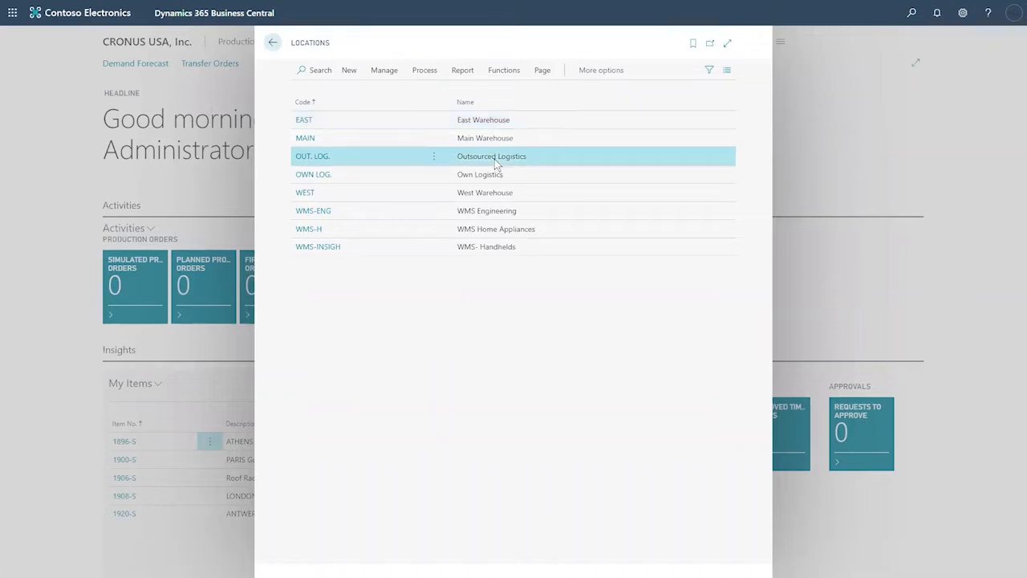
click(498, 177)
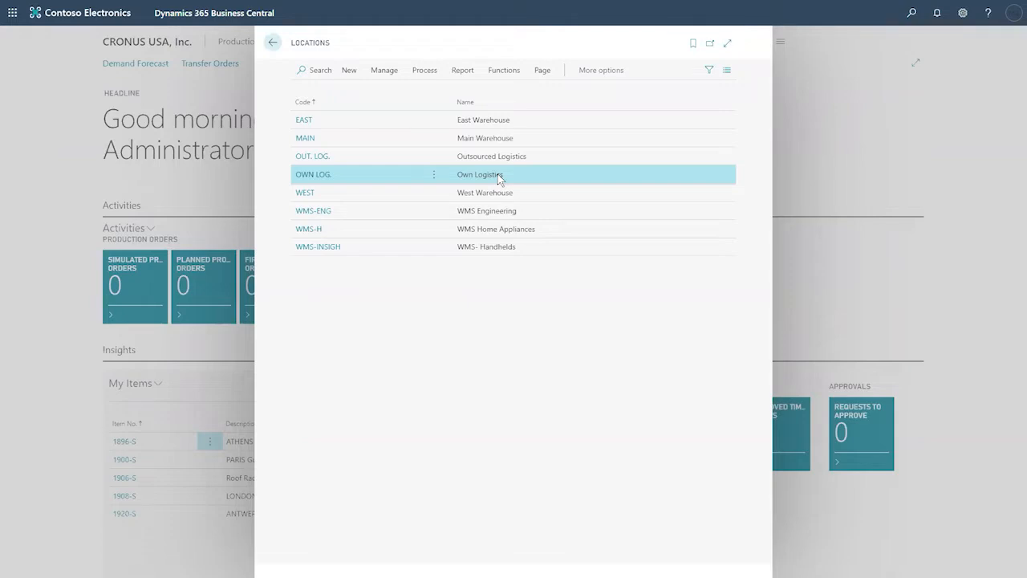
click(484, 212)
click(490, 231)
click(491, 249)
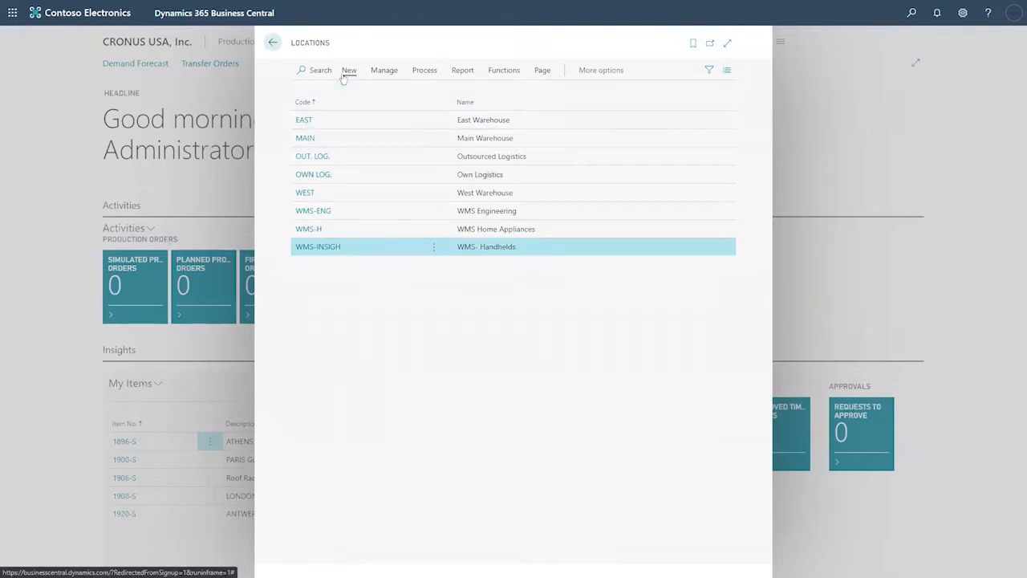
click(301, 142)
Step: Open the MAIN Main Warehouse location card and go through its name and address fields
click(301, 142)
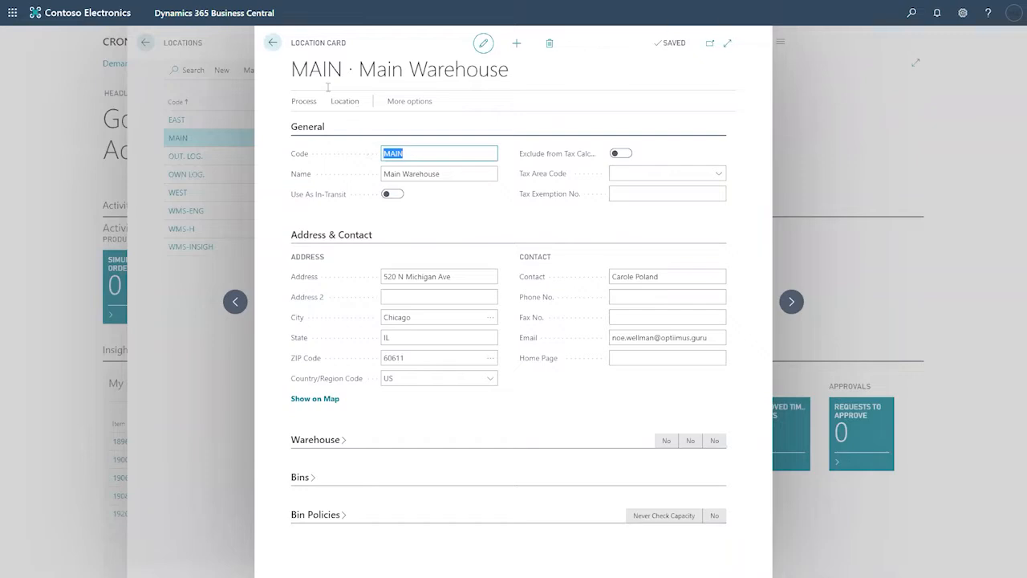
drag(364, 70, 510, 71)
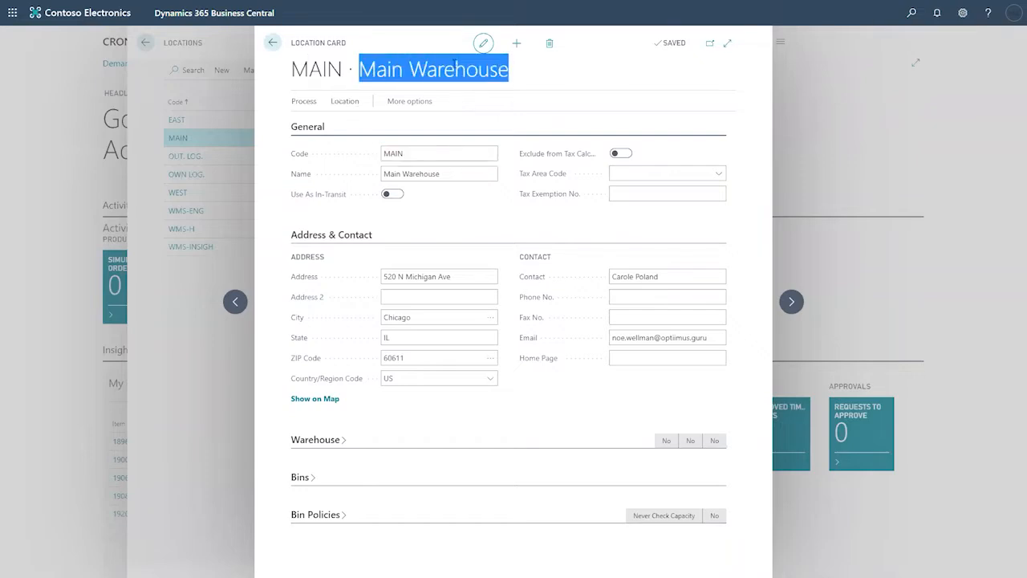
drag(438, 154, 374, 152)
click(450, 176)
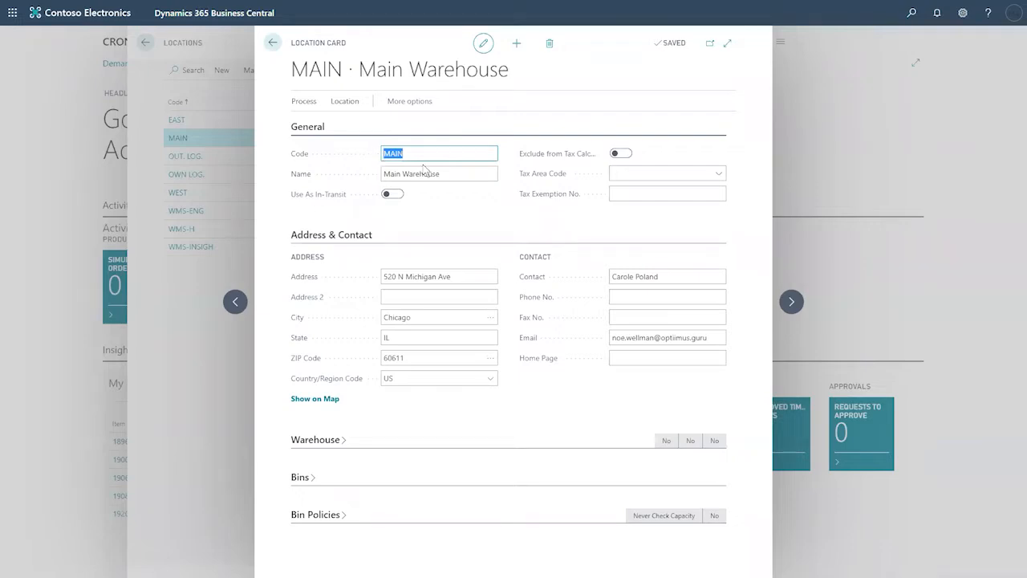
click(472, 176)
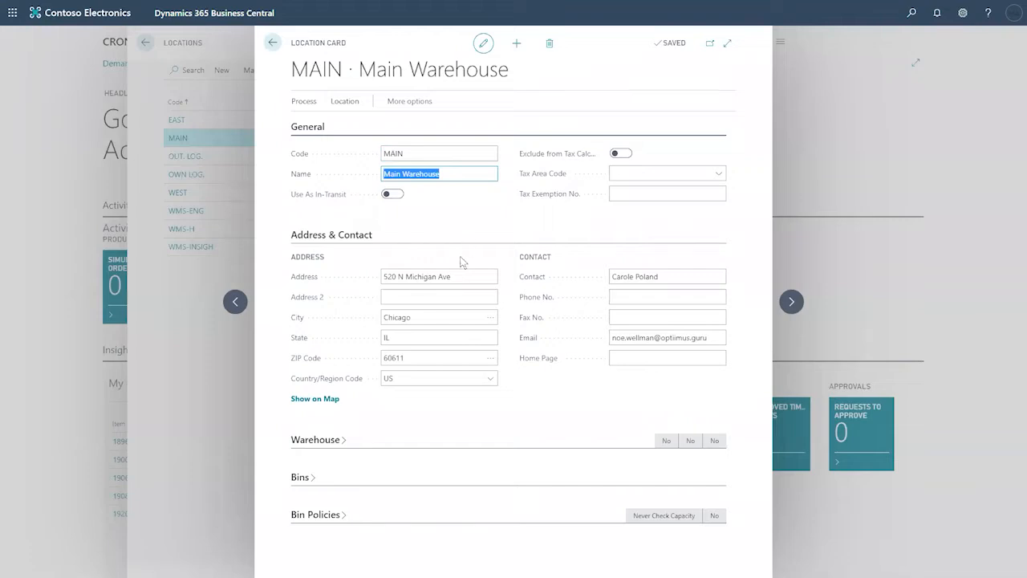
click(462, 276)
key(Tab)
key(Tab)
key(Tab)
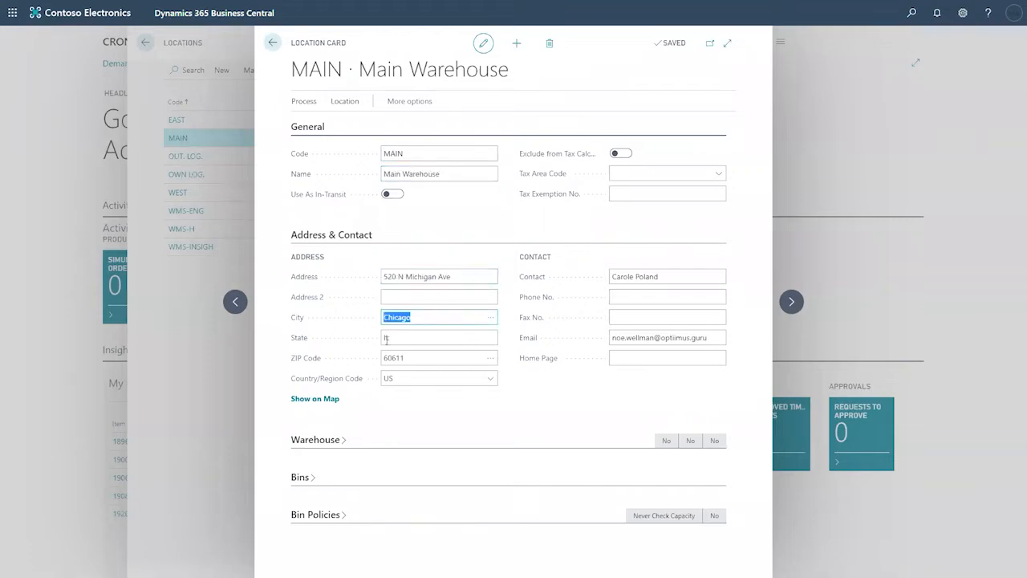
key(Tab)
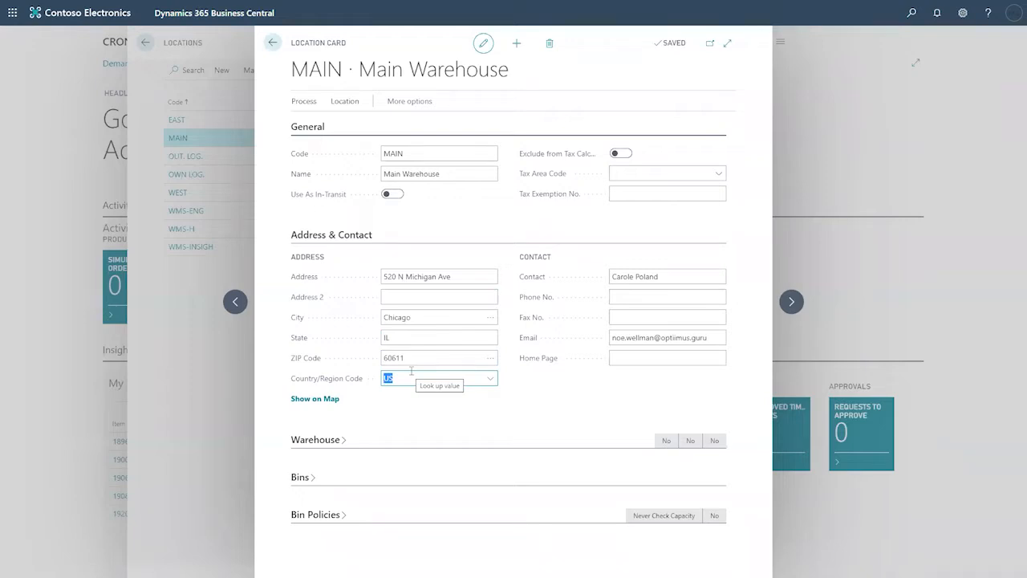
click(658, 278)
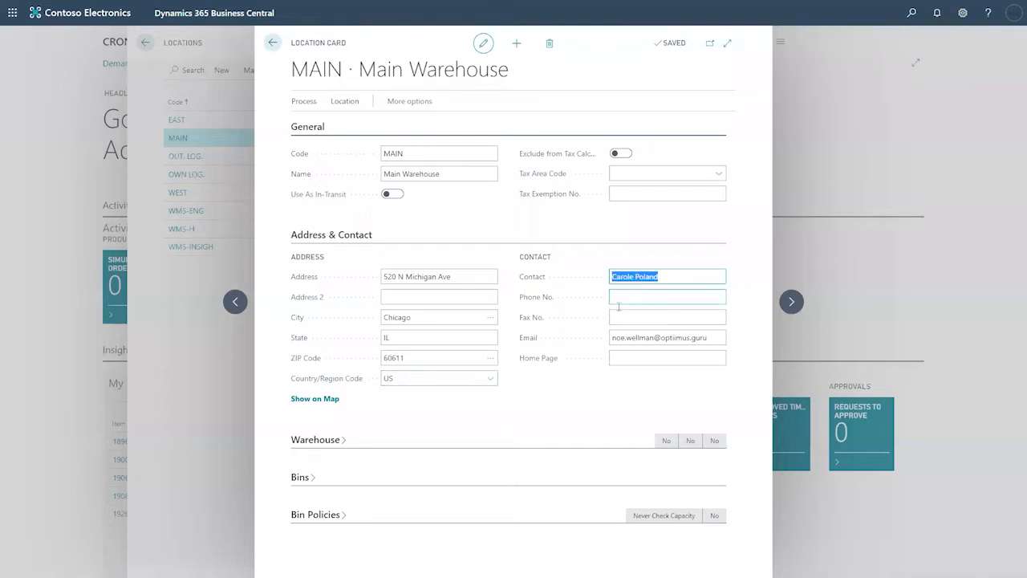
Step: Enter a contact phone number in Phone No., then expand the Warehouse section
click(632, 300)
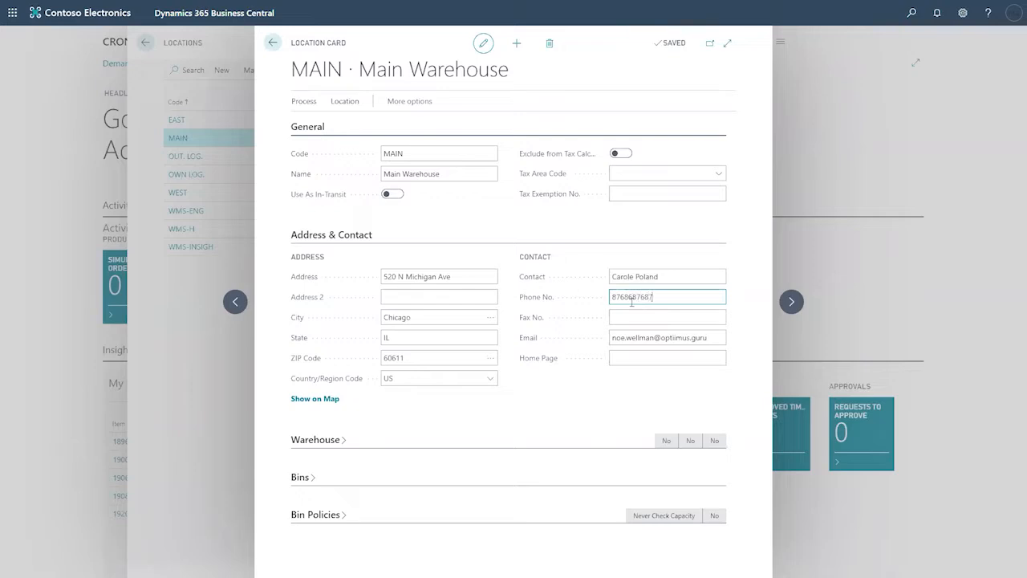
key(Tab)
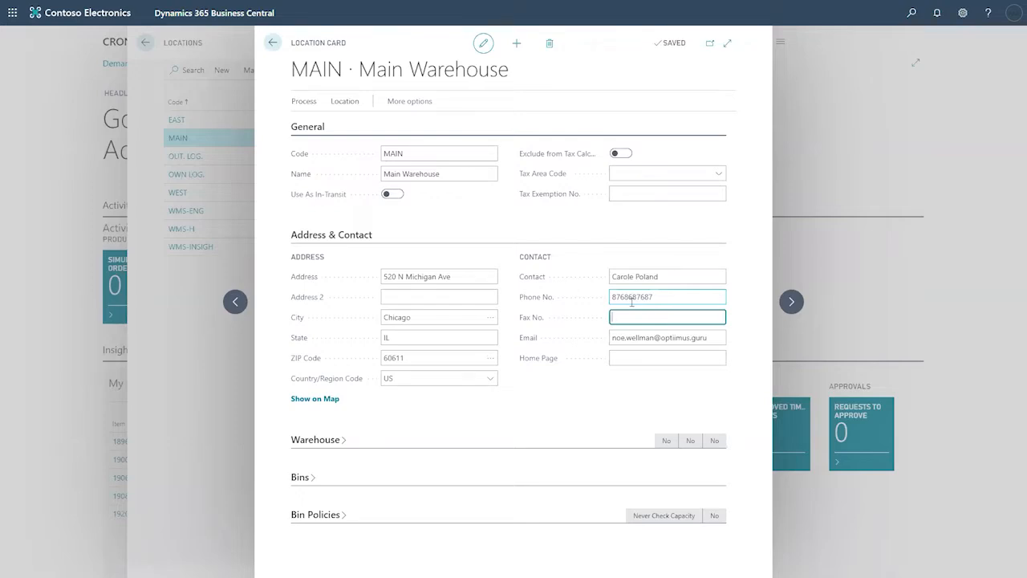
key(Tab)
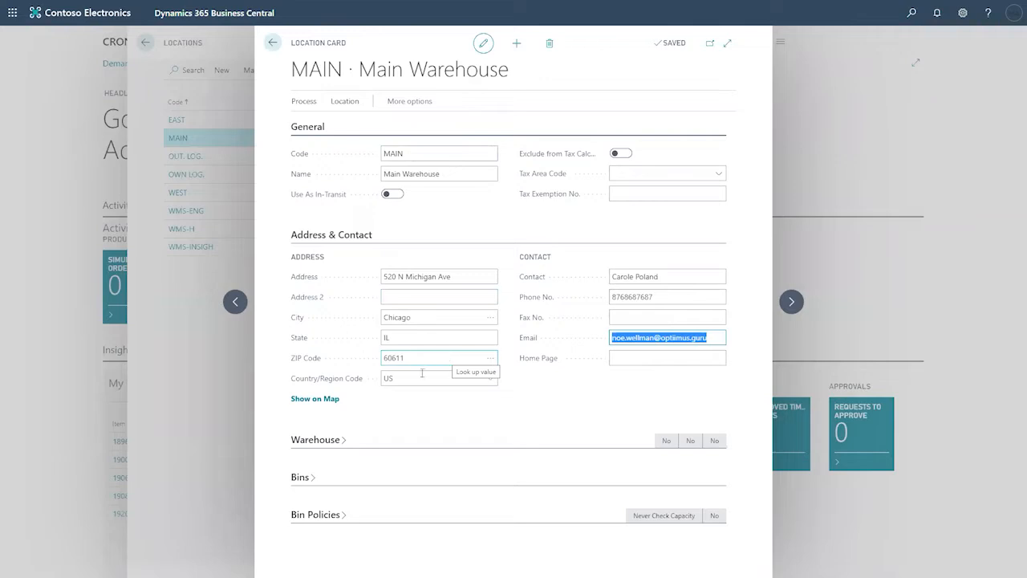
click(339, 448)
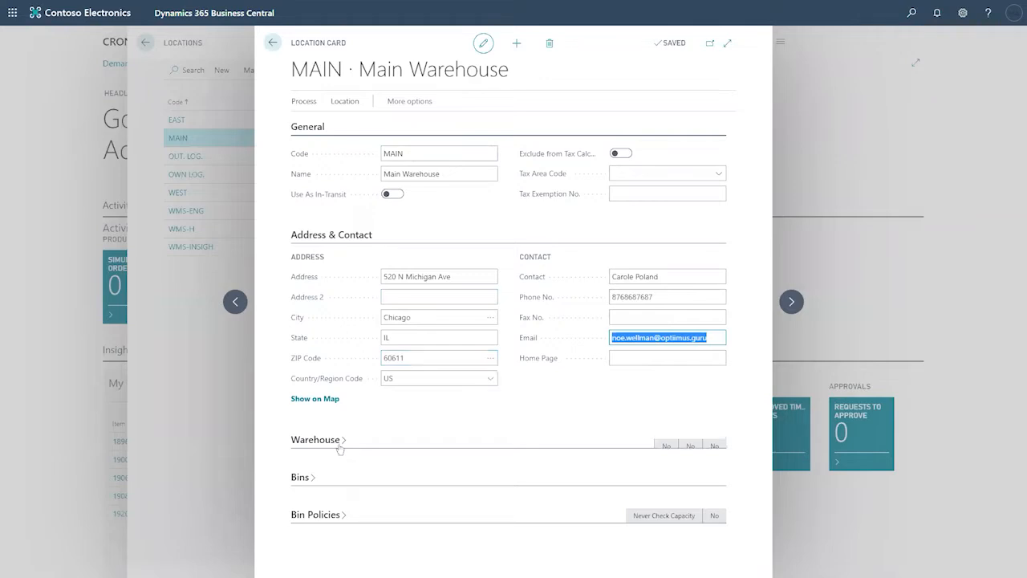
scroll(401, 426, down, 2)
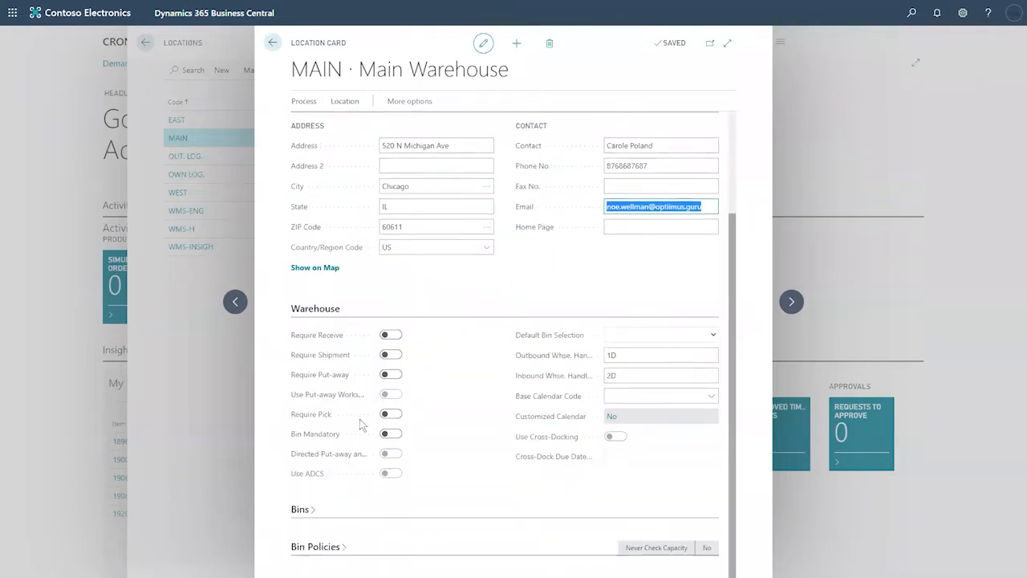
scroll(416, 396, up, 2)
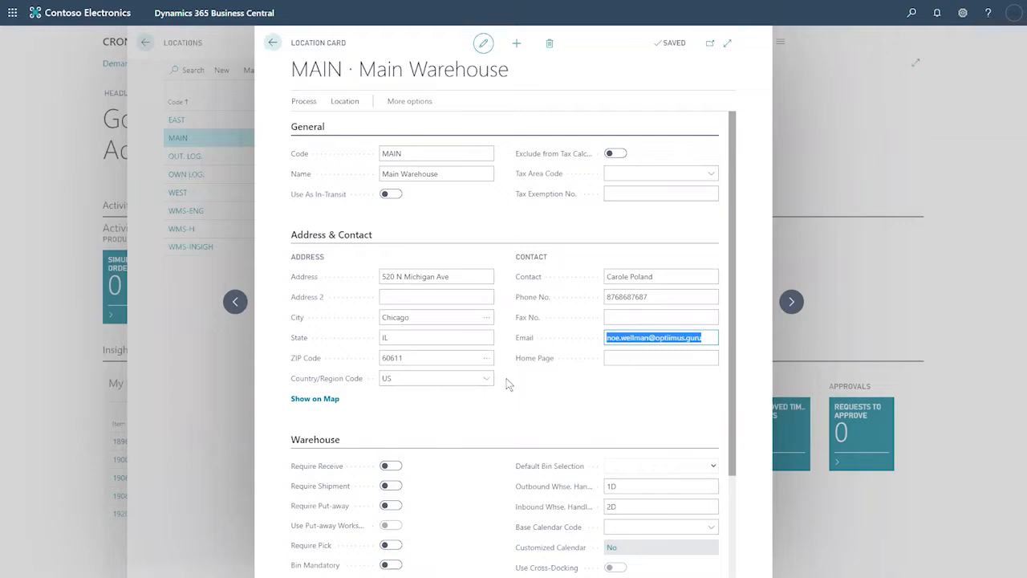
scroll(506, 384, down, 2)
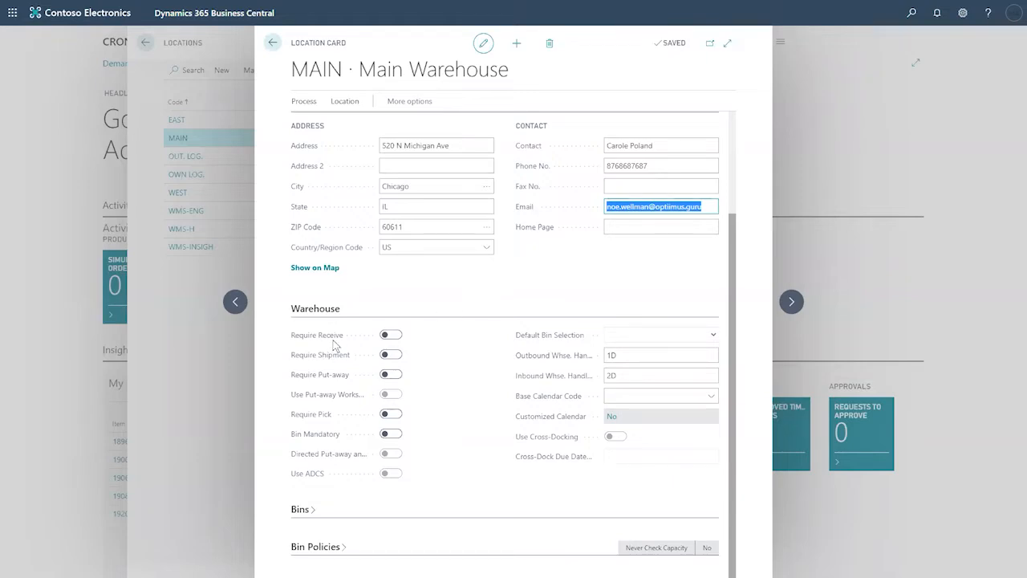
mouse_move(331, 356)
scroll(504, 244, up, 2)
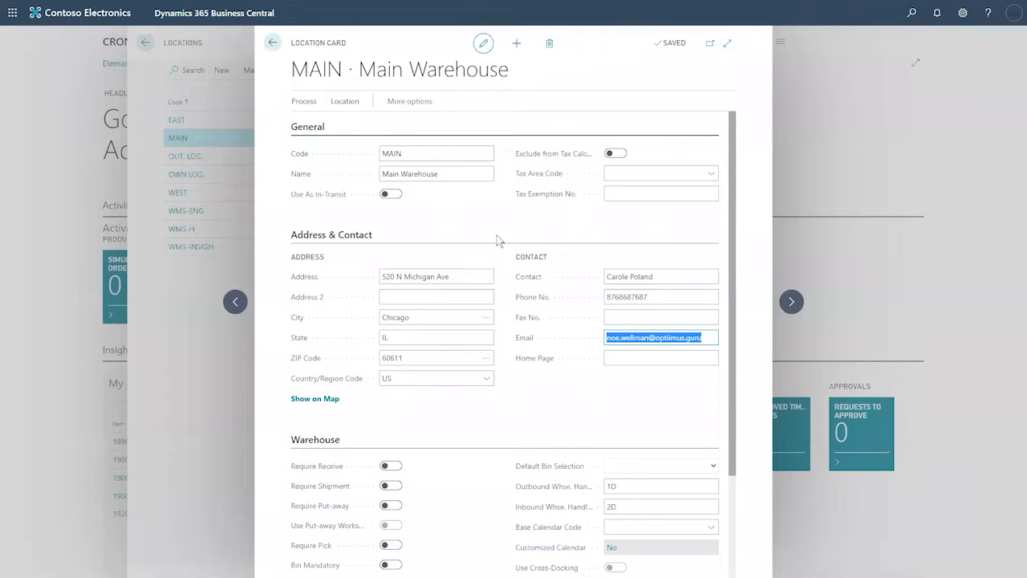
click(274, 48)
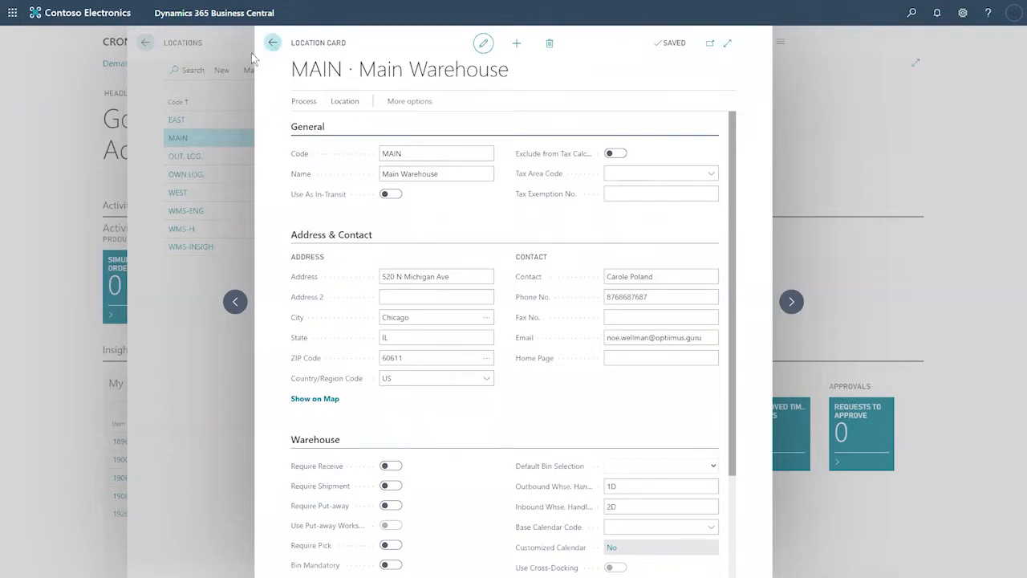
Step: Open Inventory Setup and review Location Mandatory and Automatic Cost Posting
click(276, 45)
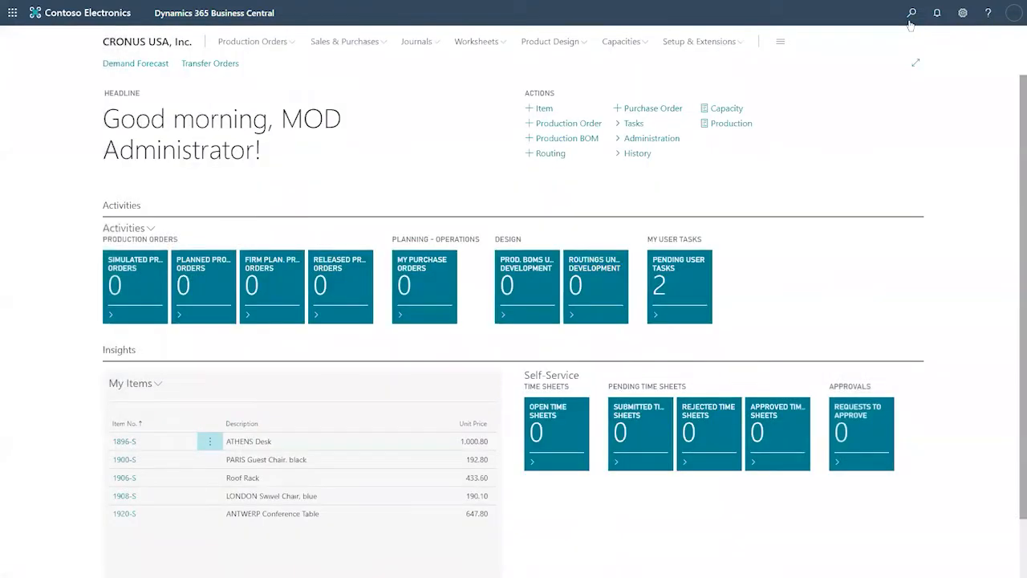
click(910, 22)
text(in)
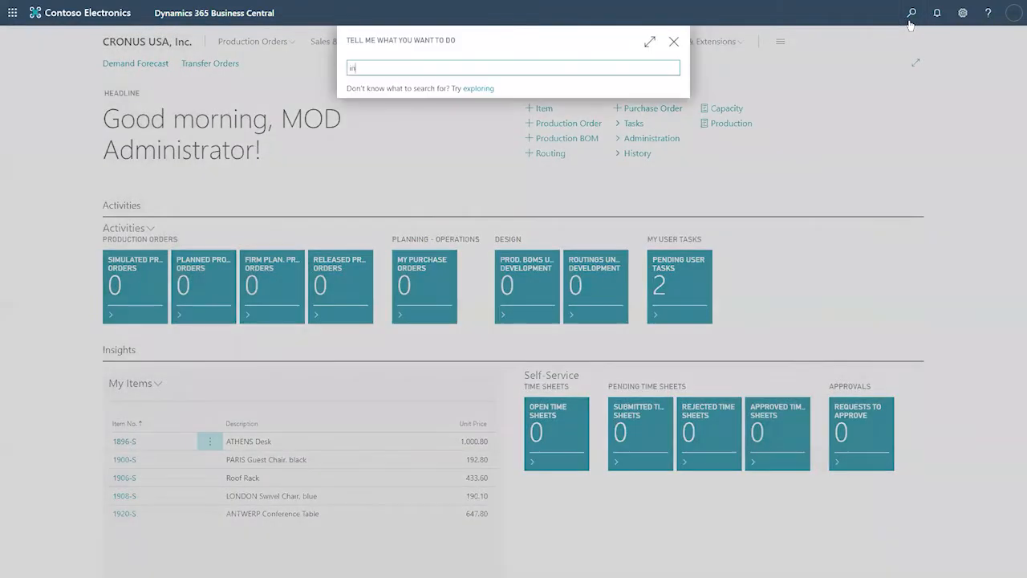
text(ventory)
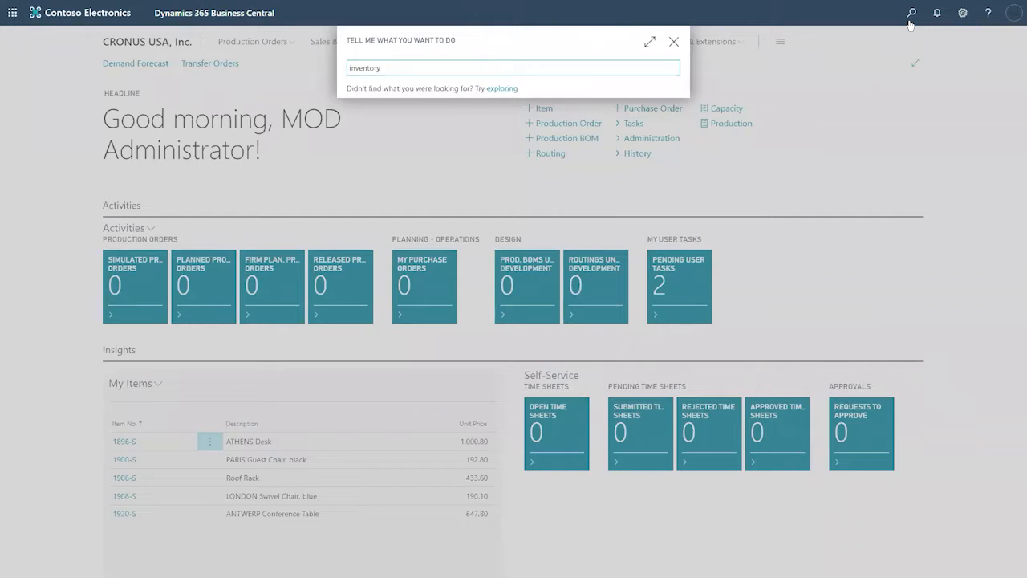
text( set)
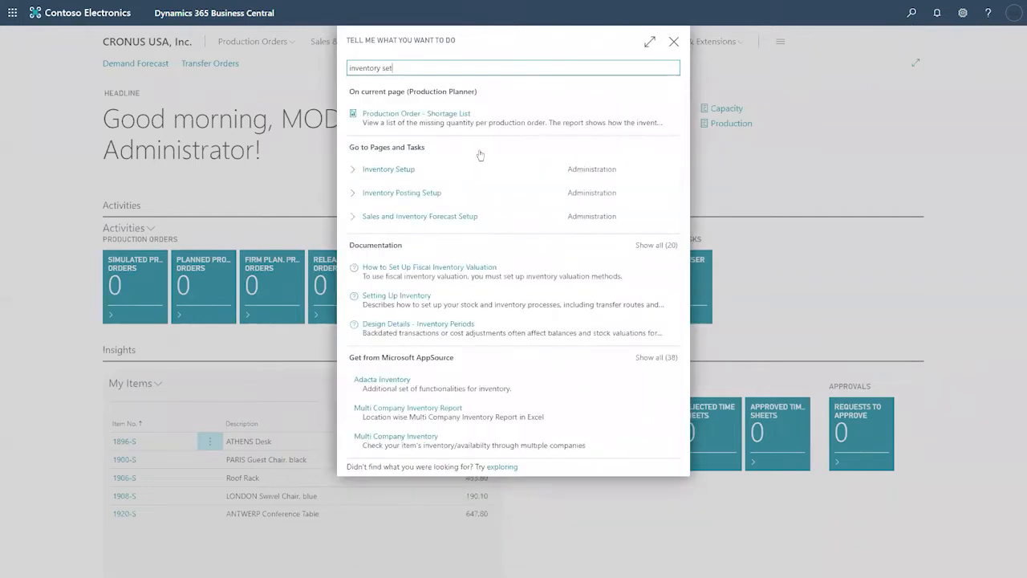
click(396, 171)
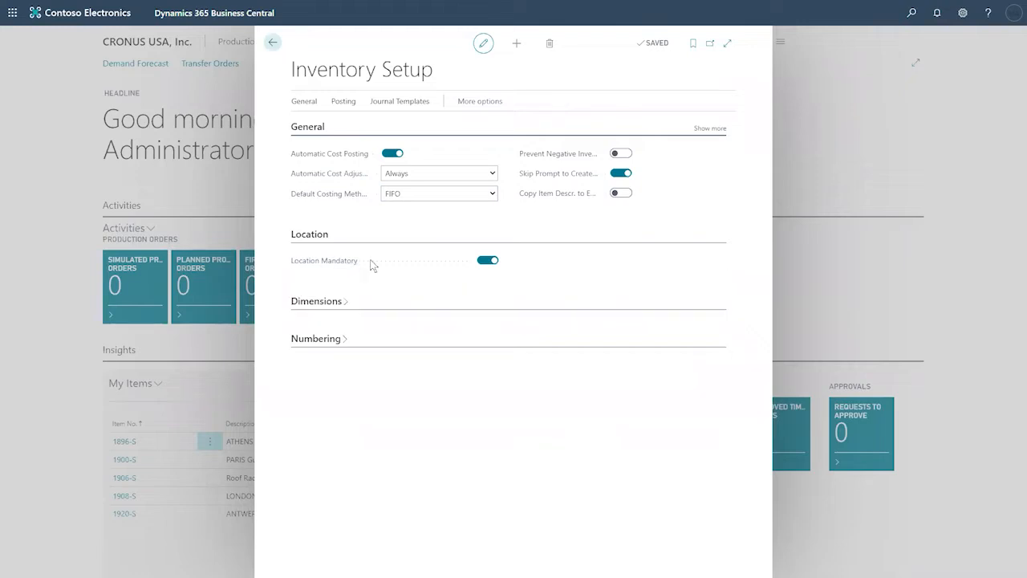
mouse_move(345, 263)
mouse_move(344, 159)
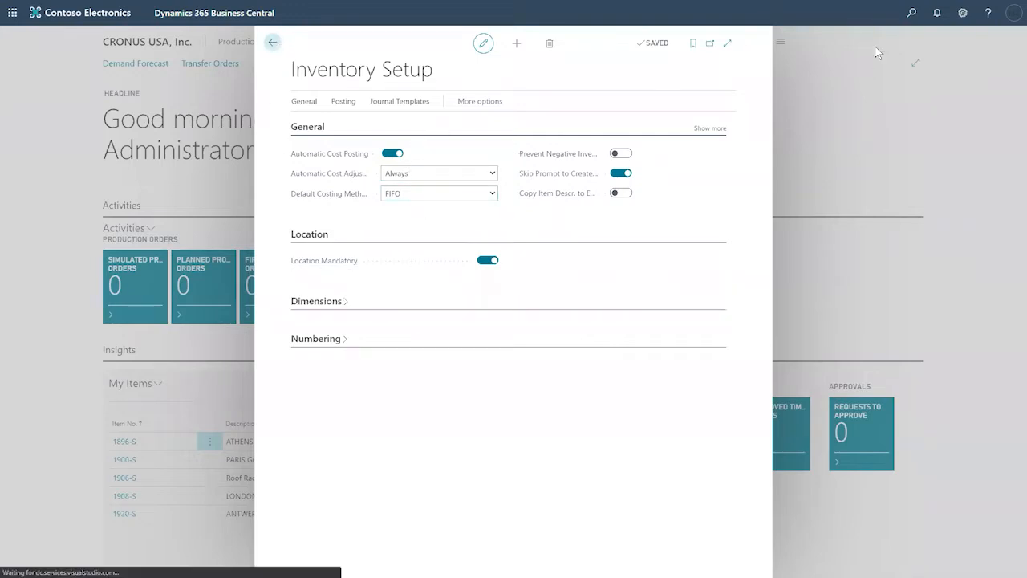
Step: Leave Inventory Setup and open the Company Information page via 'company' search
click(272, 43)
click(911, 15)
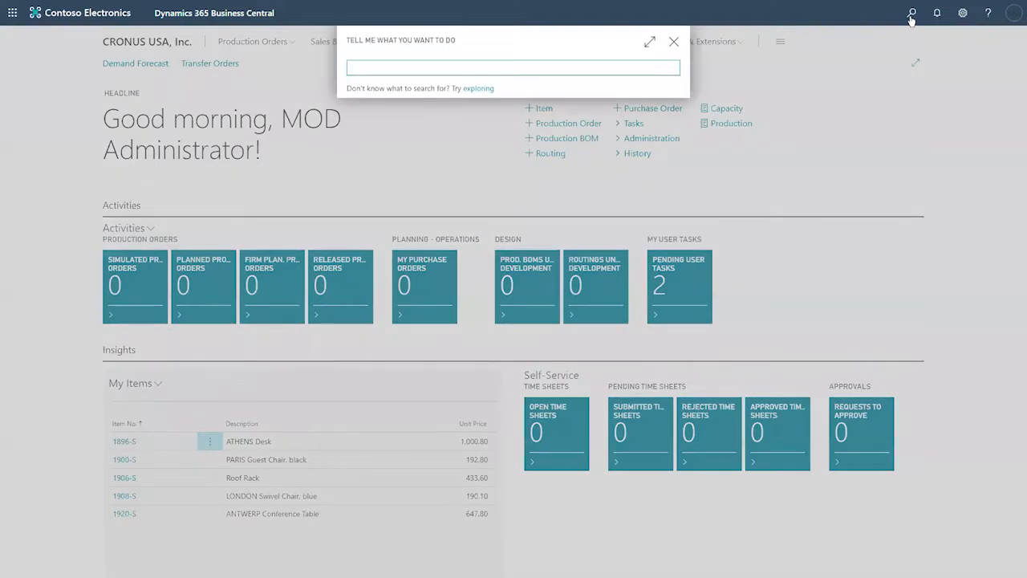
text(company)
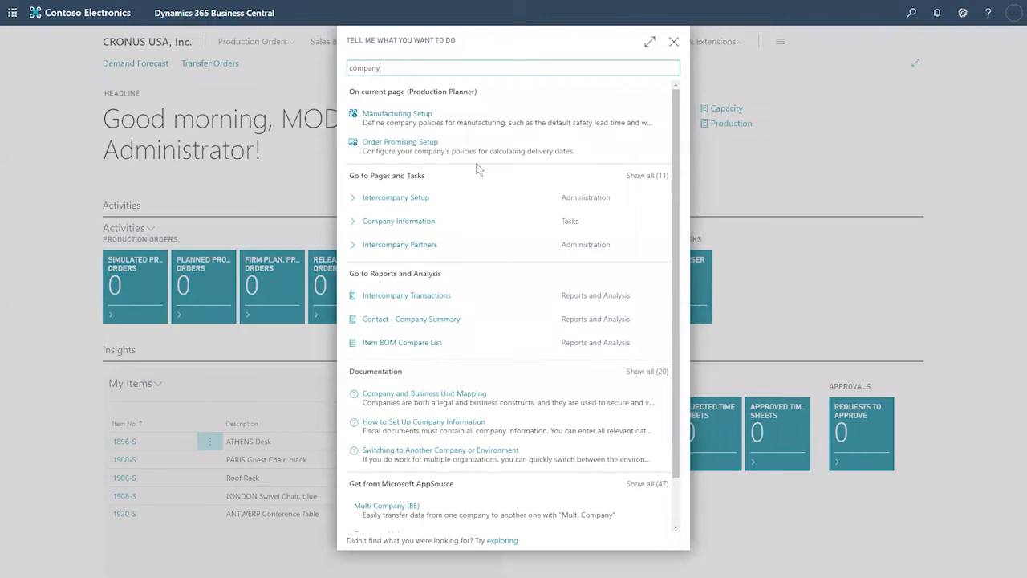
click(443, 222)
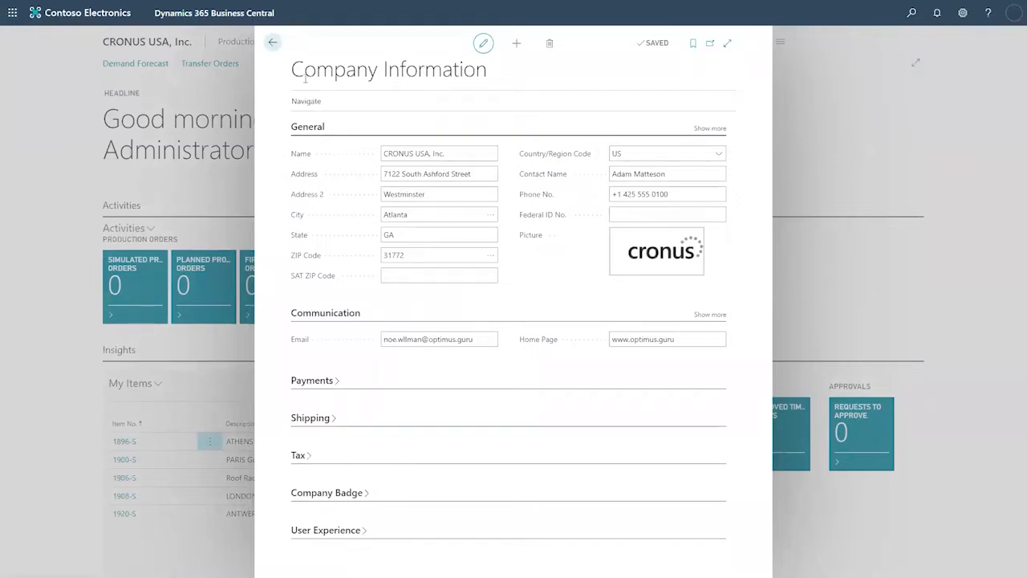
Step: Show more General fields and expand Shipping down to the Ship-to Name field
drag(291, 70, 495, 60)
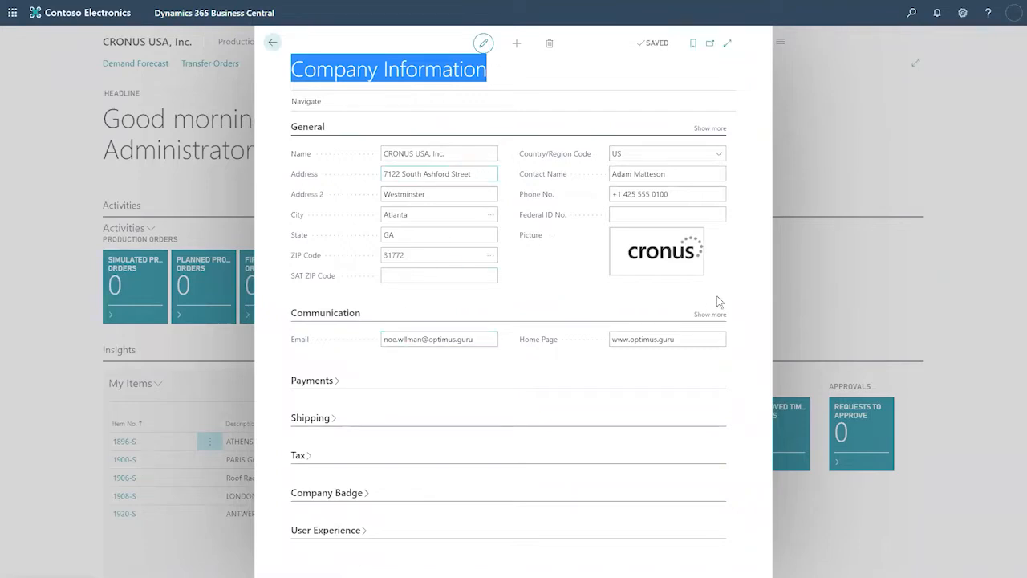
click(711, 128)
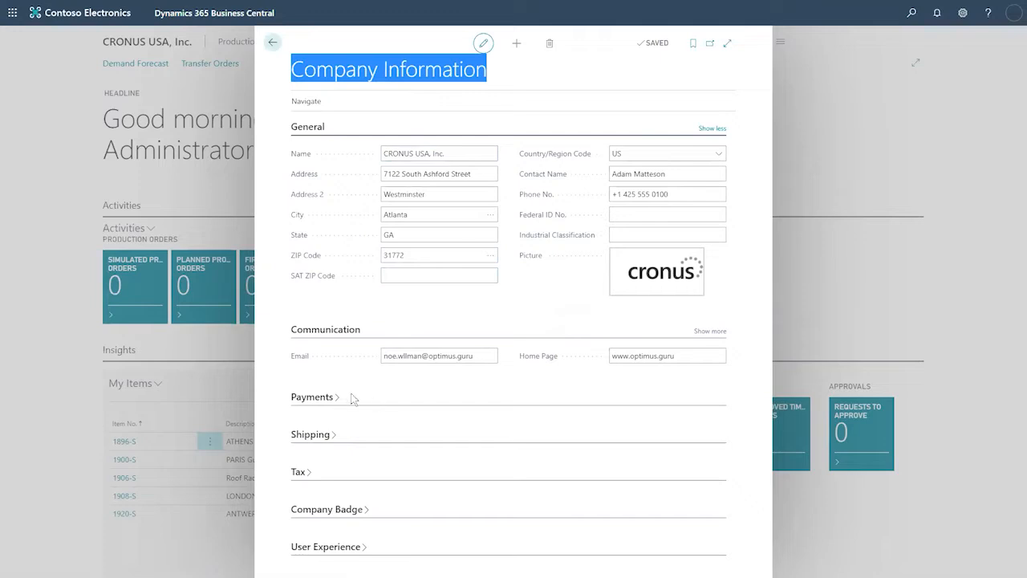
click(330, 434)
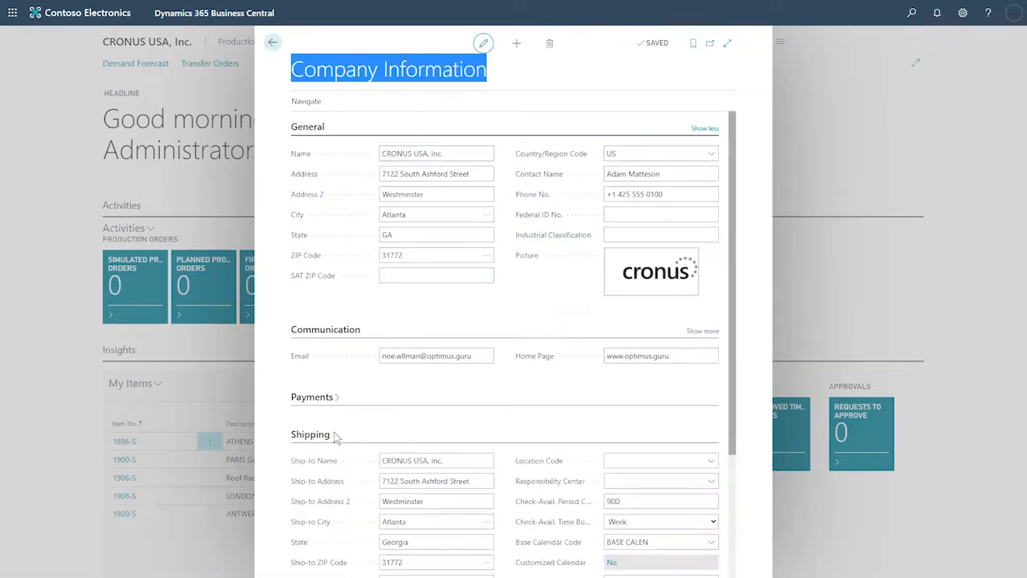
scroll(469, 393, down, 2)
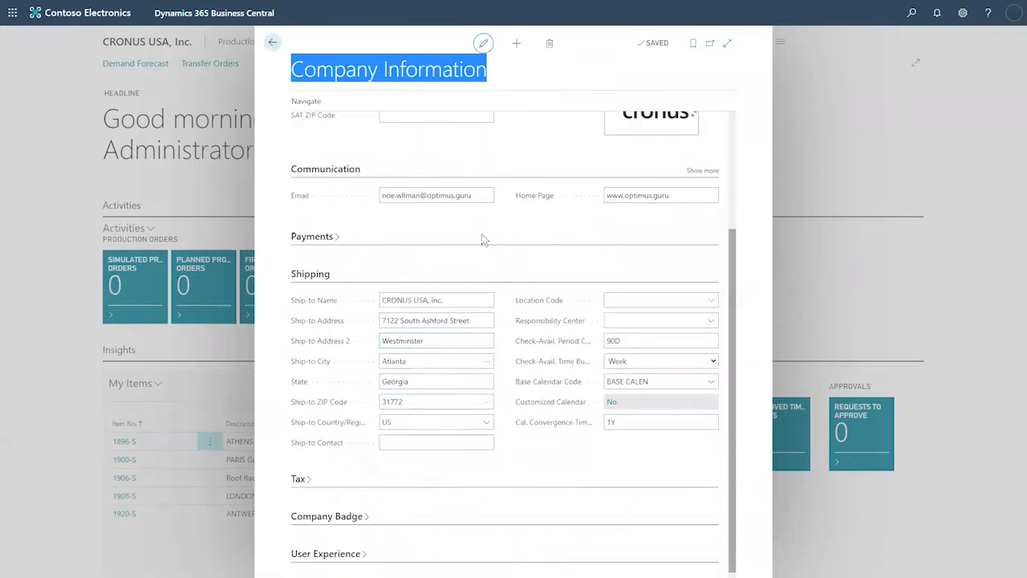
click(448, 300)
drag(448, 301, 367, 310)
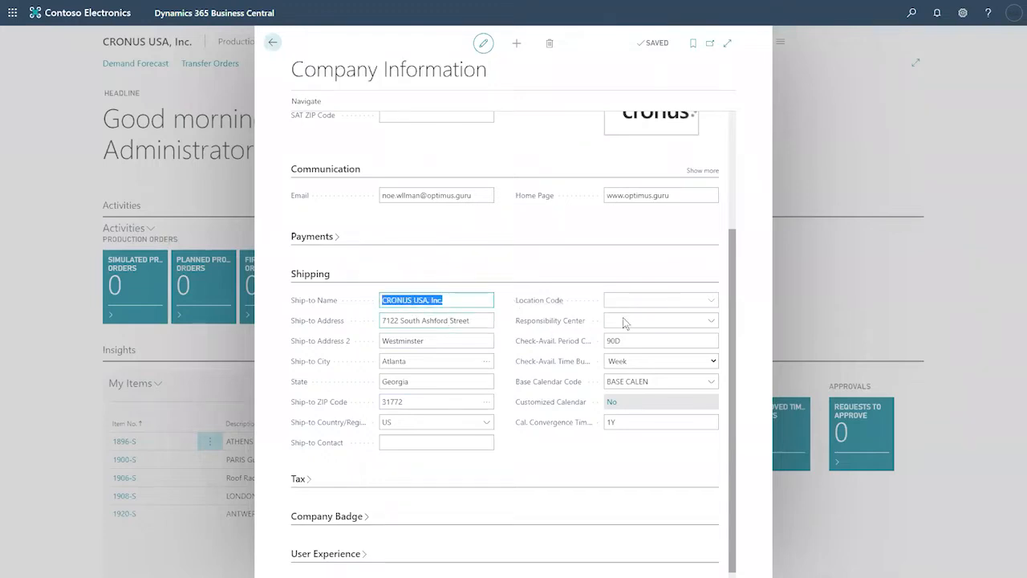
Step: Set the company's Location Code to MAIN, check Responsibility Center choices, and close the page
click(710, 300)
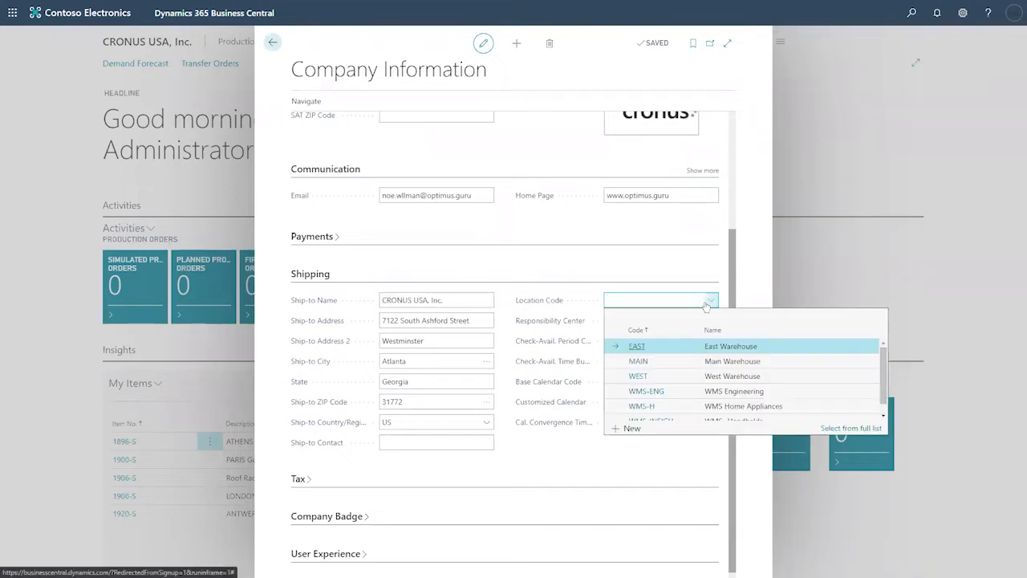
click(676, 362)
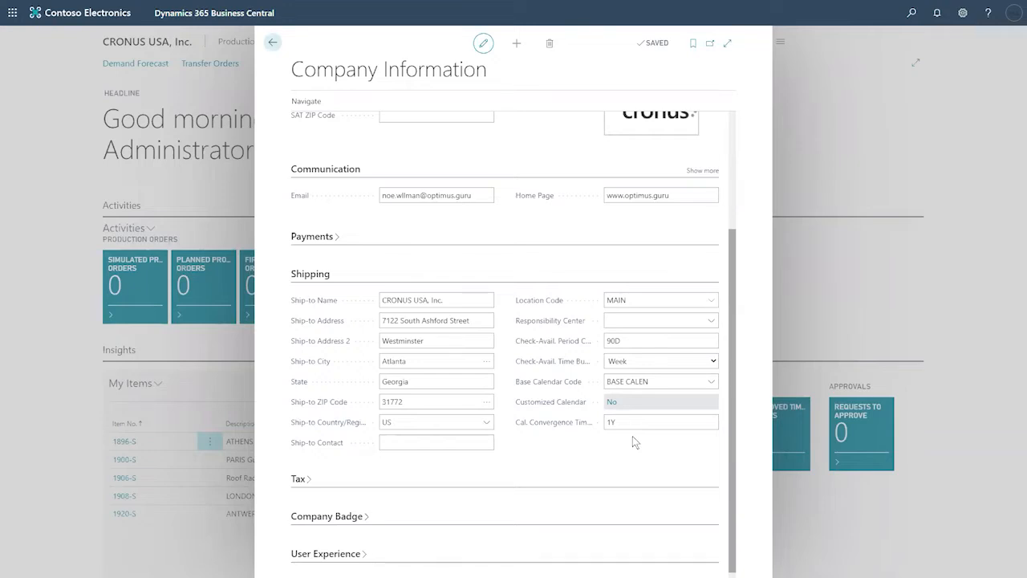
click(633, 300)
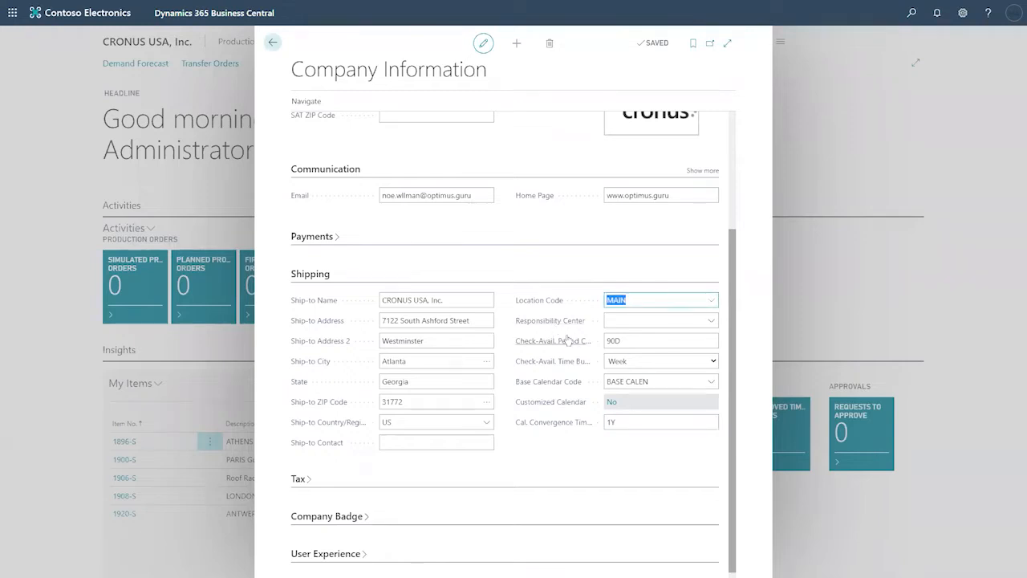
click(713, 321)
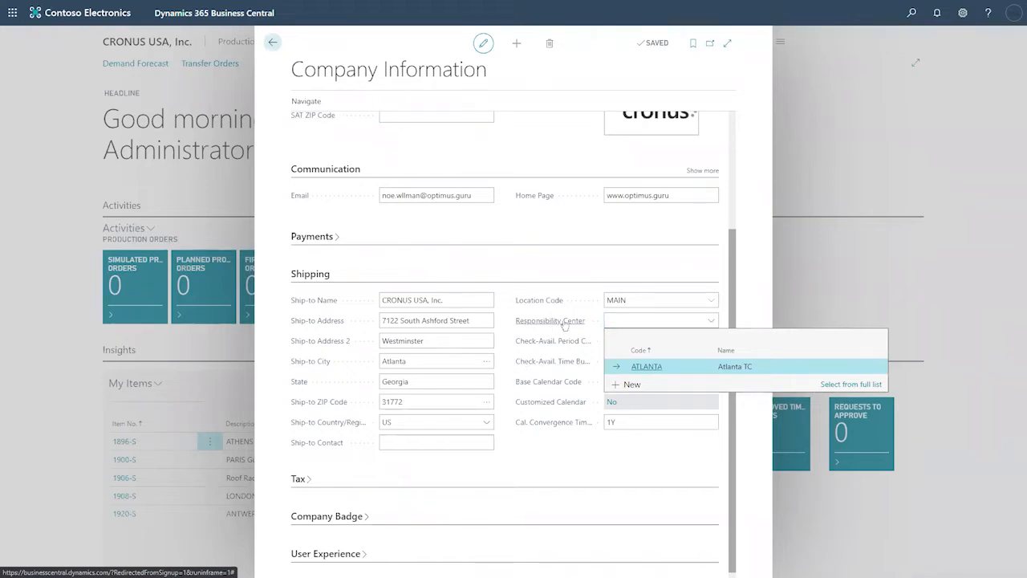
mouse_move(565, 325)
scroll(573, 232, up, 2)
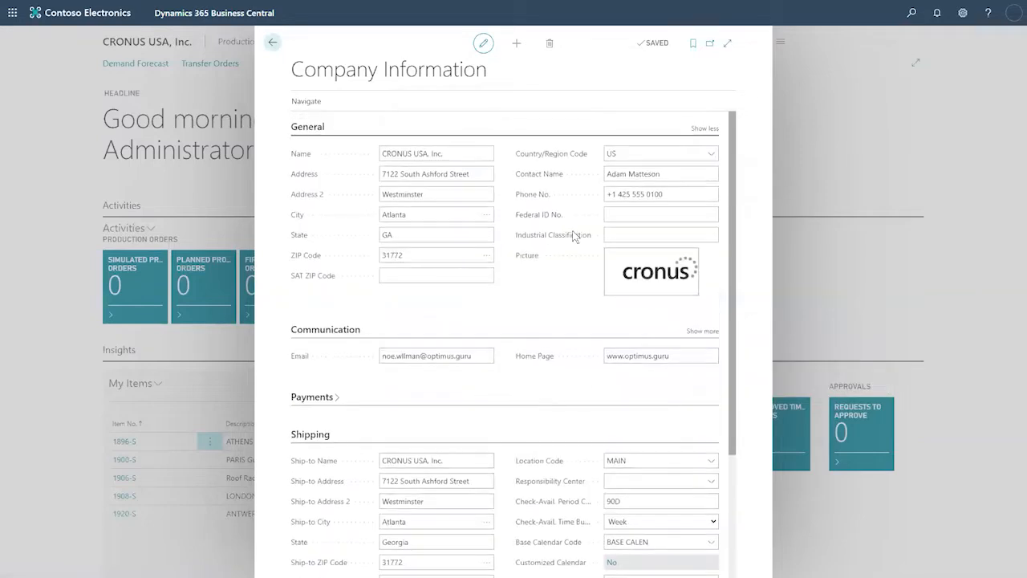
click(641, 463)
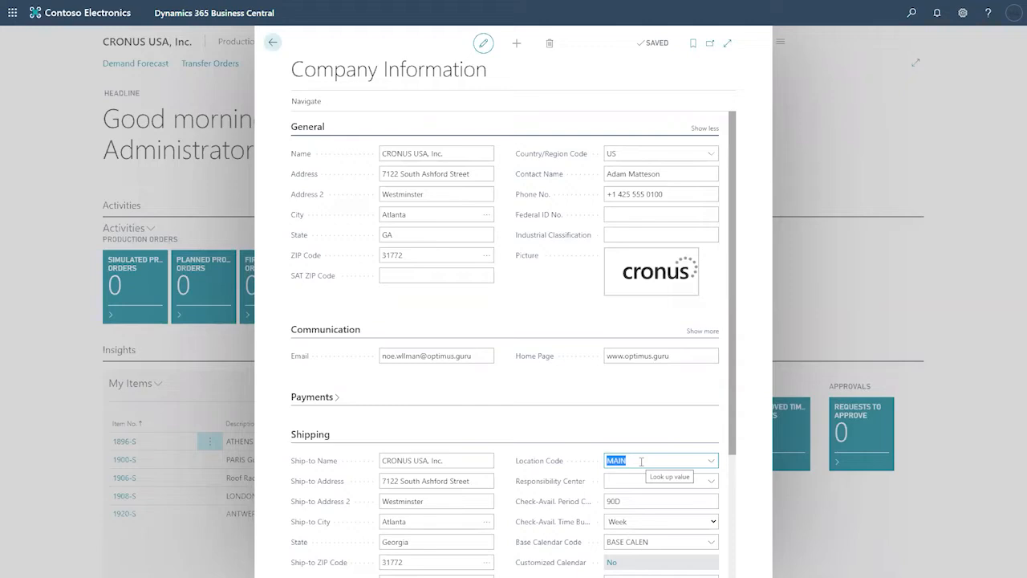
click(273, 43)
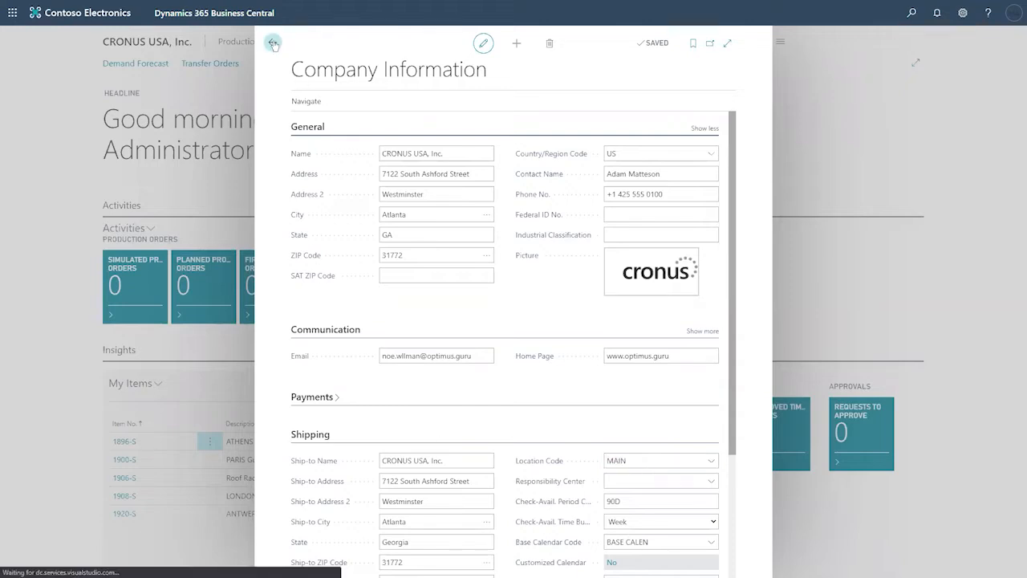
Step: Open vendor 10000 Fabrikam, Inc. from the Vendors list and expand its Receiving section
click(912, 13)
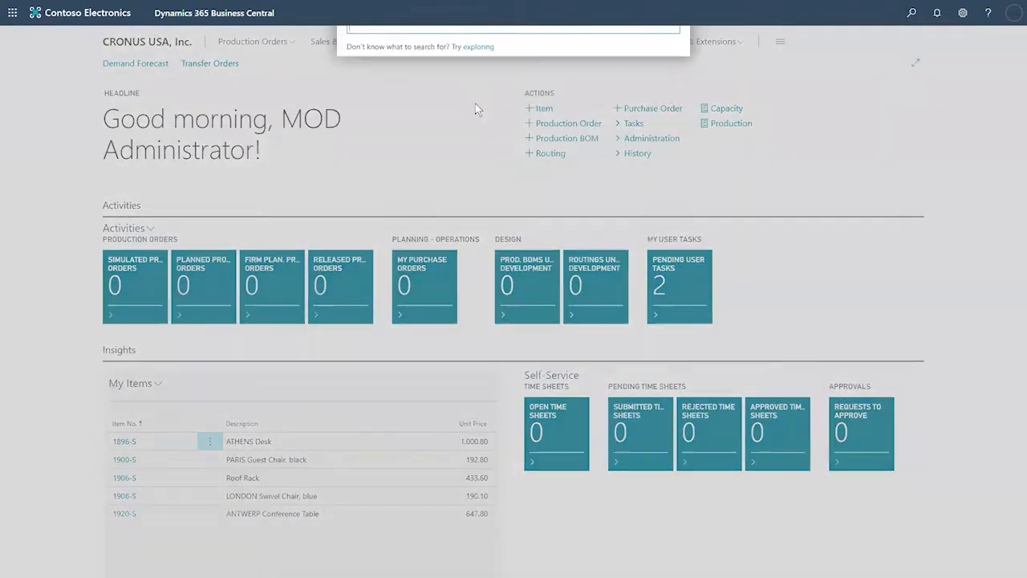
text(vandor)
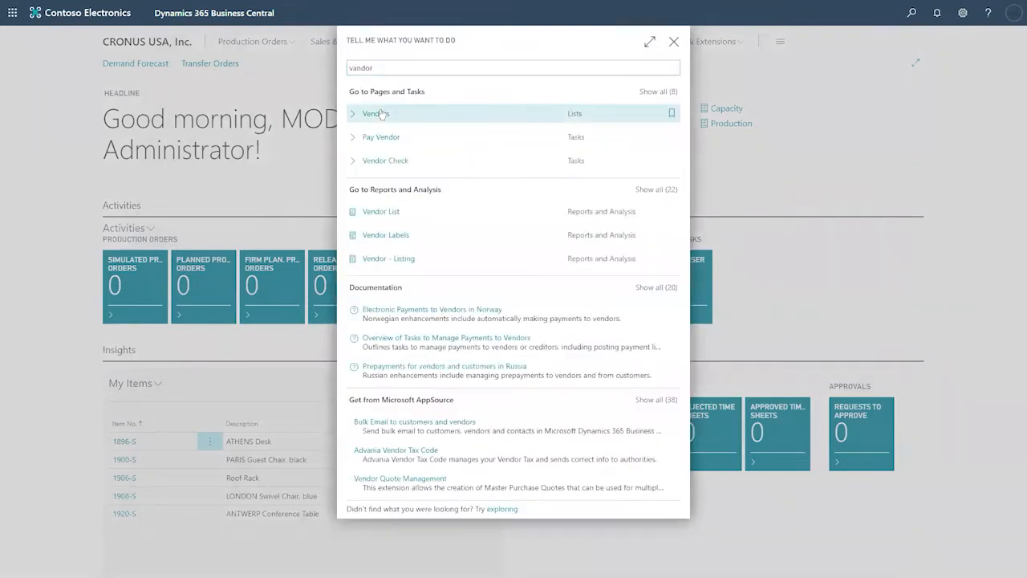
click(374, 114)
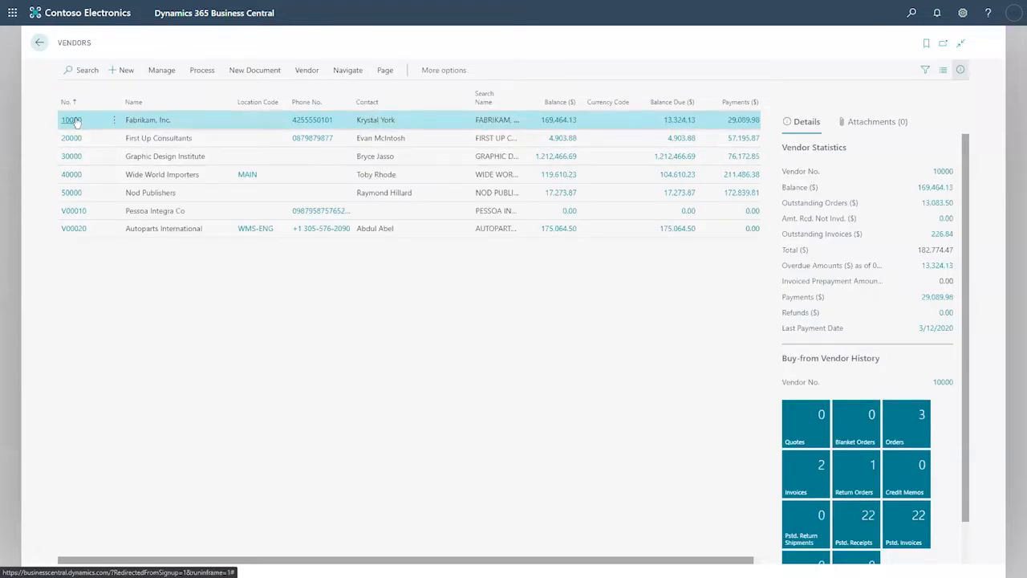
click(73, 120)
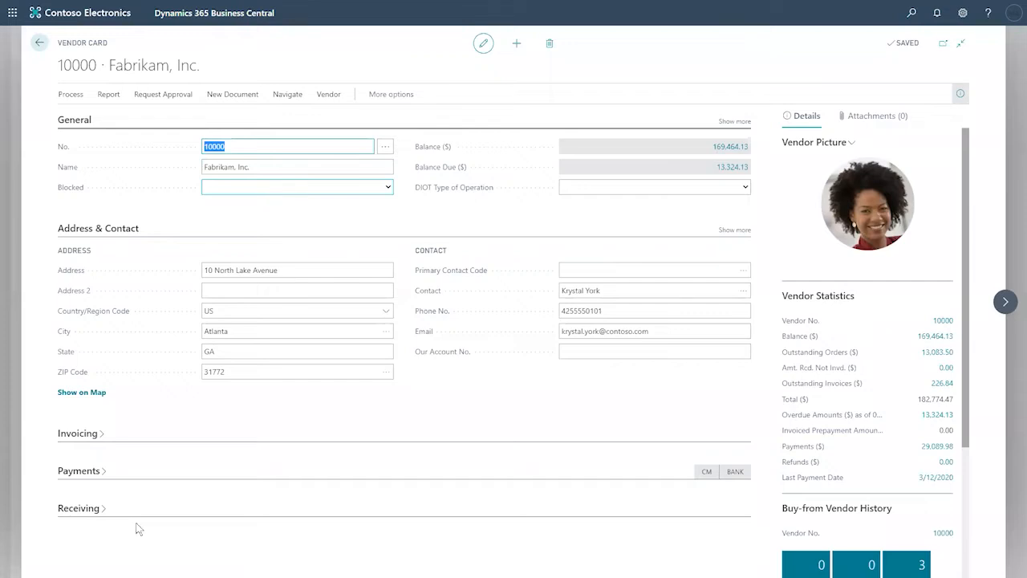
click(120, 505)
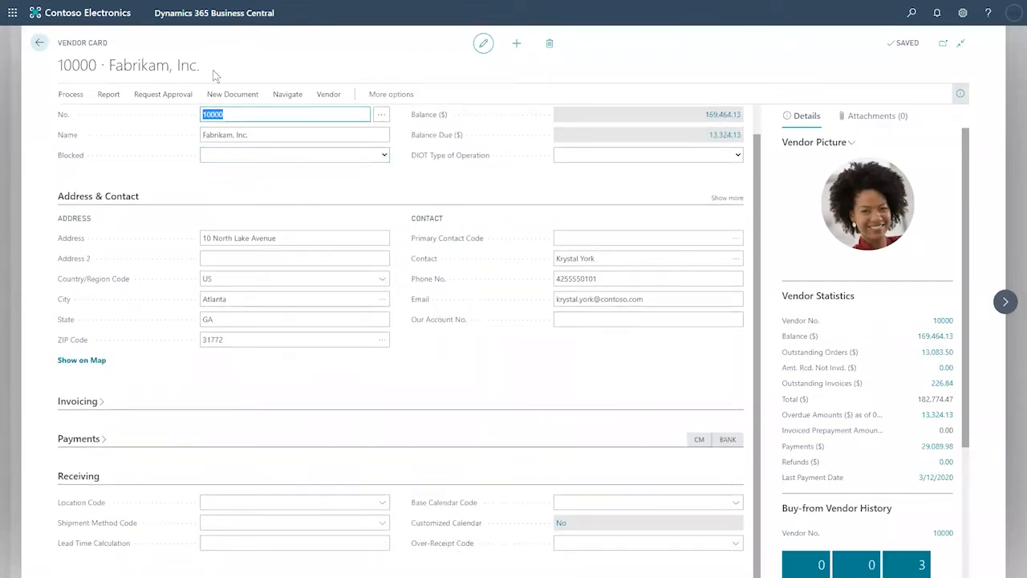
drag(204, 68, 61, 82)
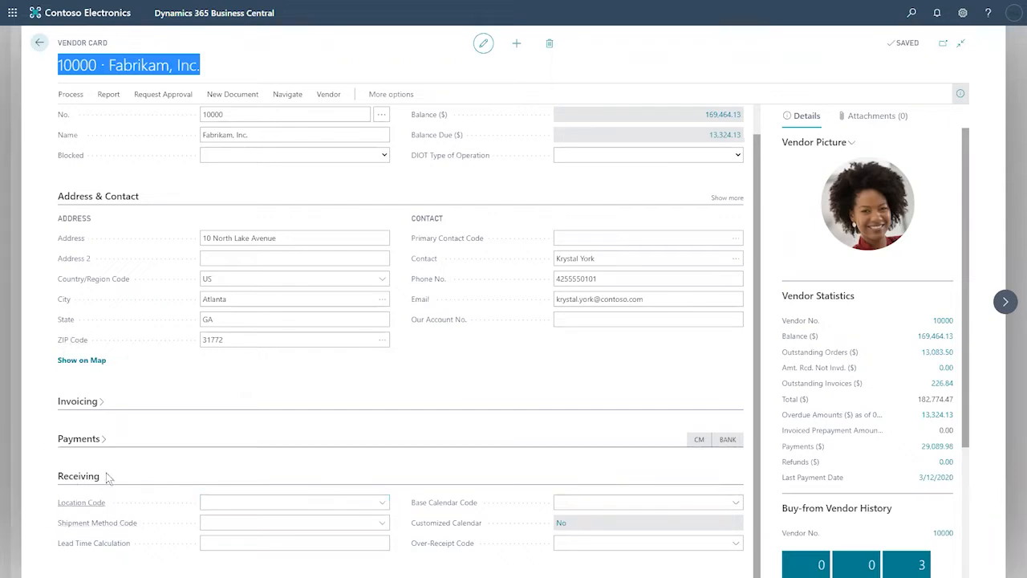
Step: Choose EAST as Fabrikam, Inc.'s receiving Location Code, then go back to the Vendors list
click(382, 504)
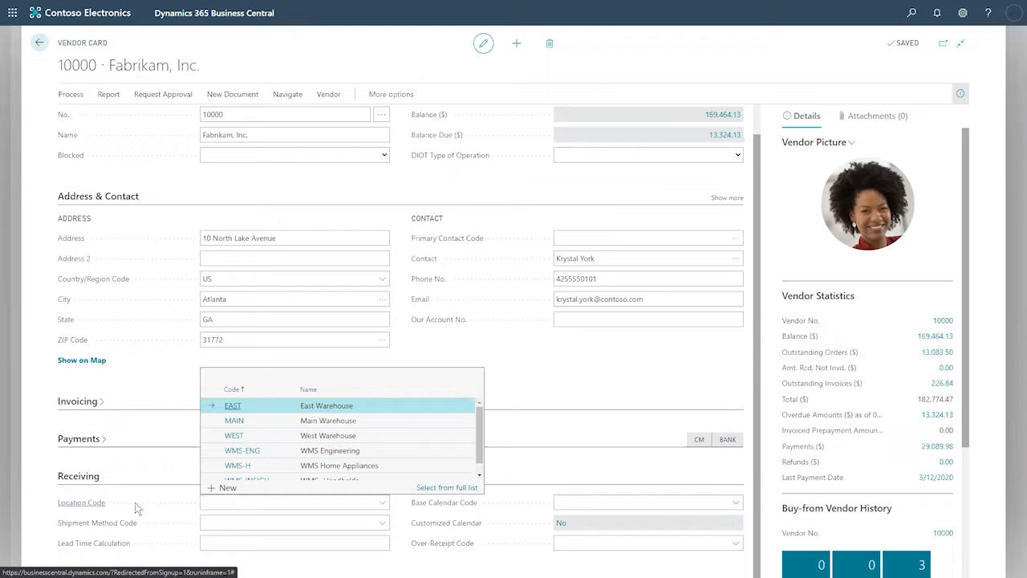
click(266, 407)
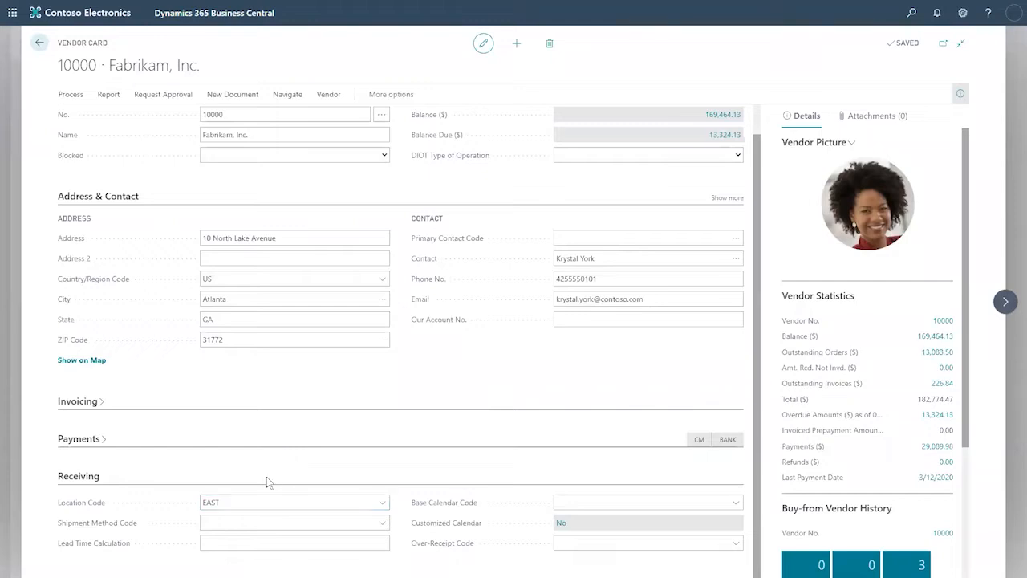
click(210, 502)
click(232, 300)
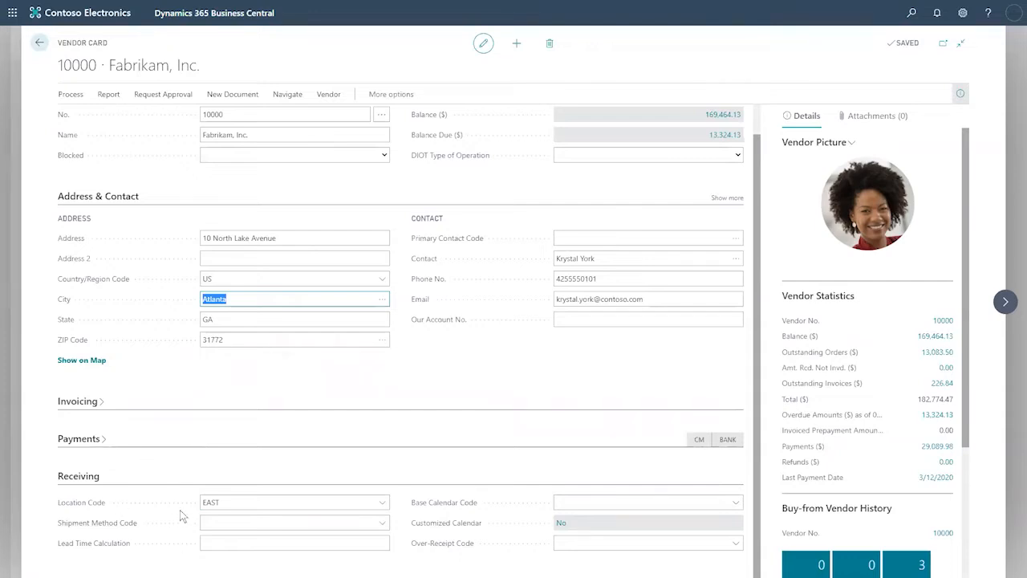
click(237, 502)
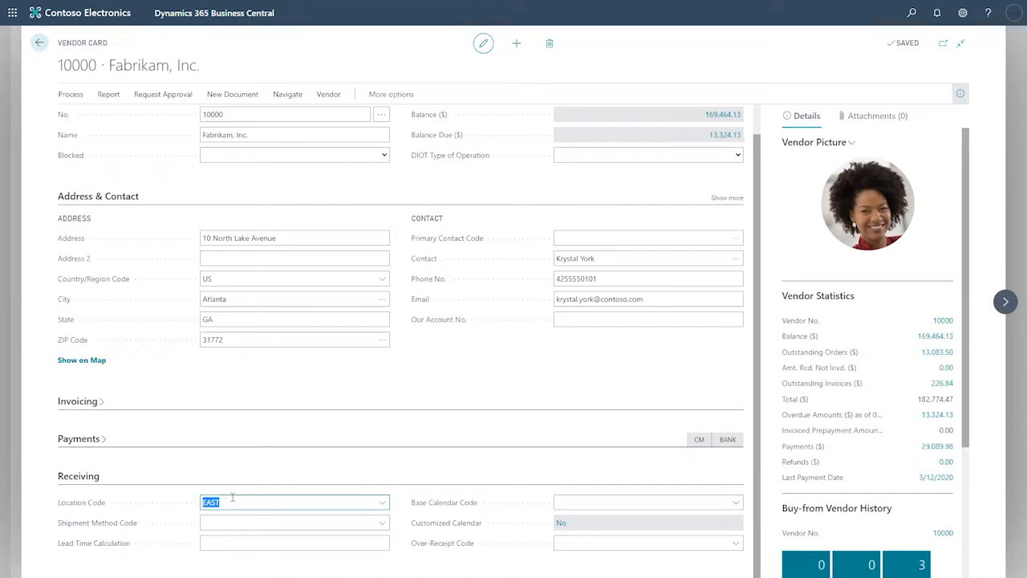
click(40, 45)
click(40, 43)
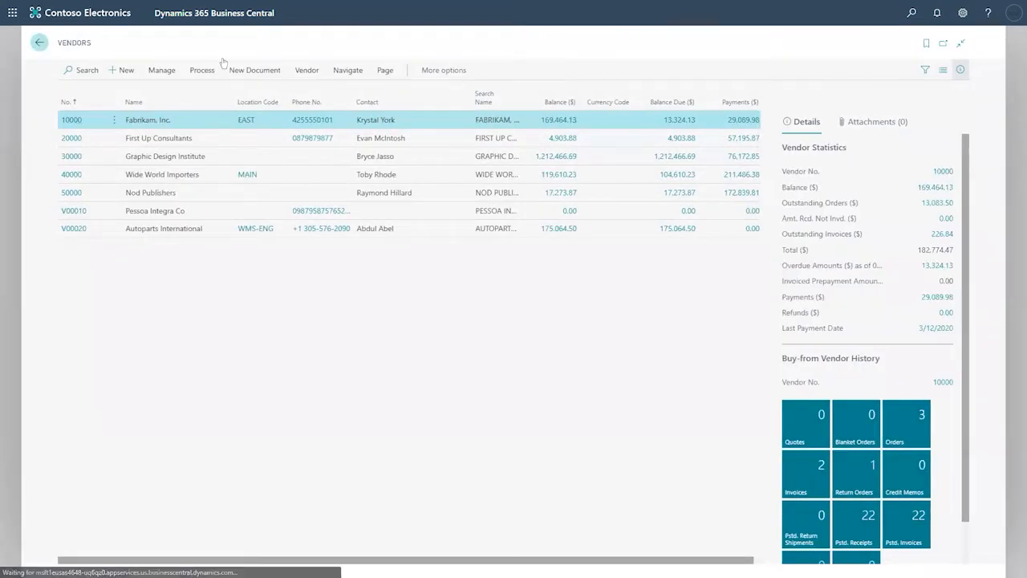
Step: Open customer 10000 Adatum Corporation and expand Shipping to check its Location Code MAIN
click(911, 13)
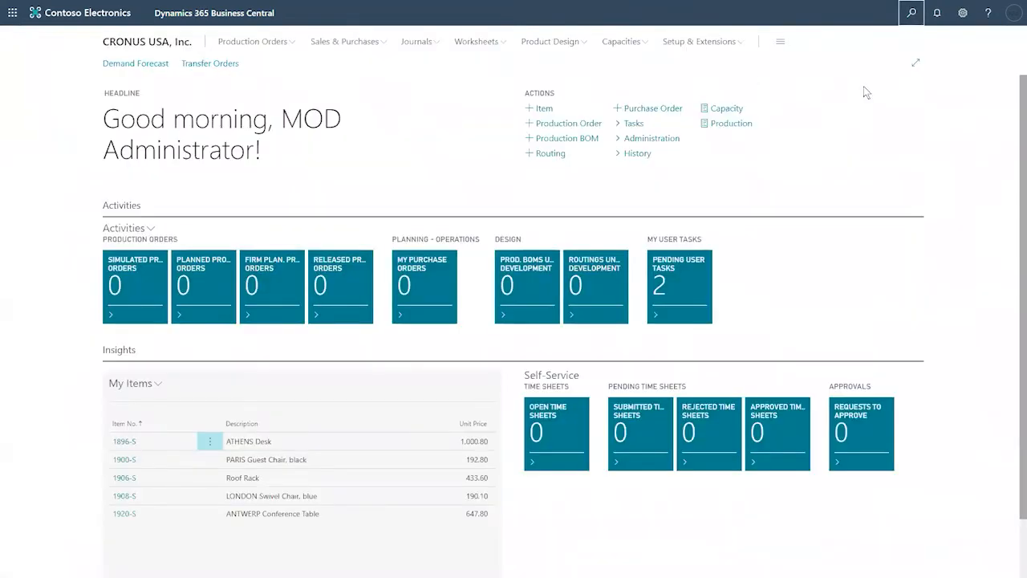
text(customer)
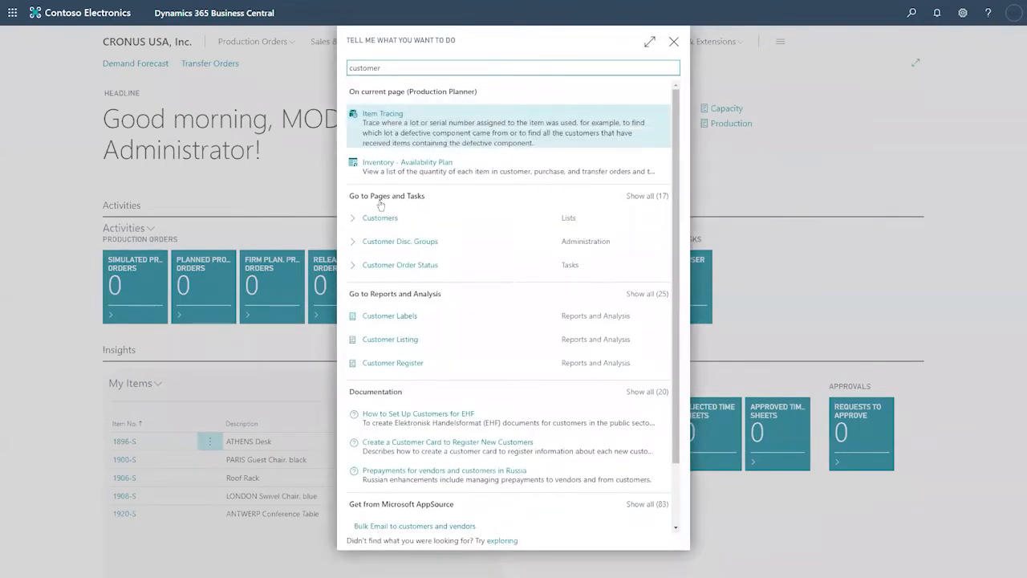
click(380, 204)
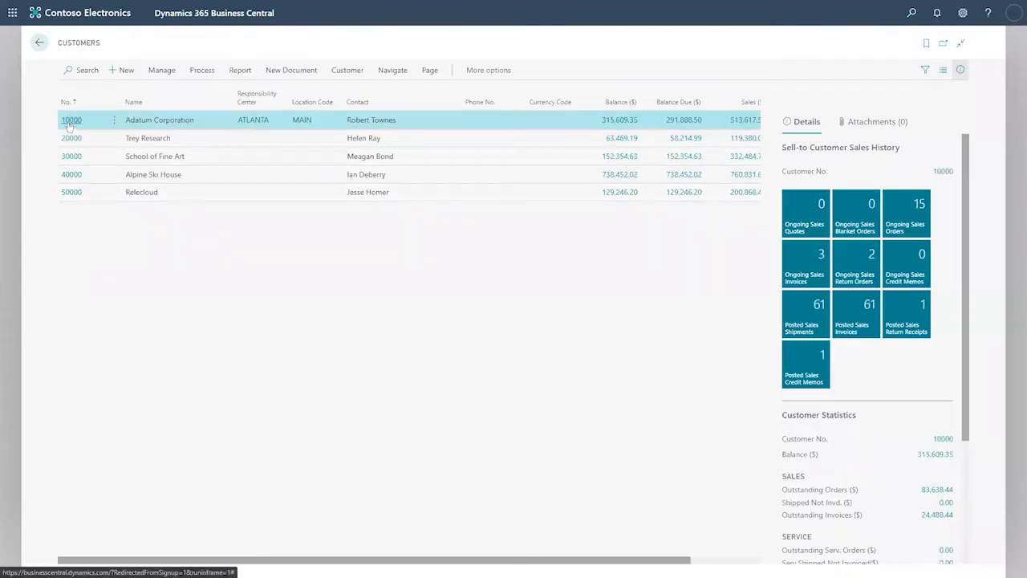
click(70, 121)
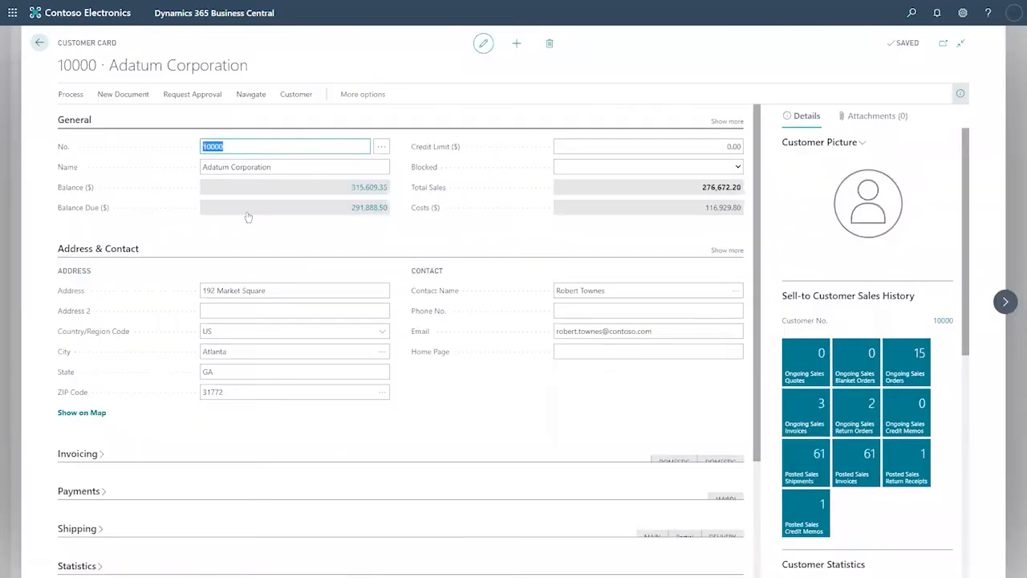
scroll(248, 217, down, 3)
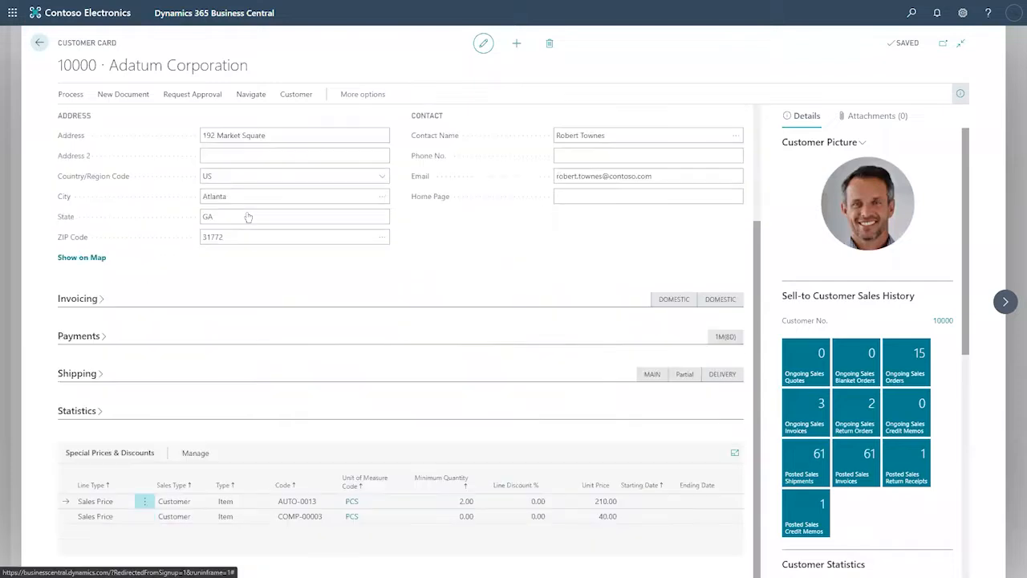
click(96, 373)
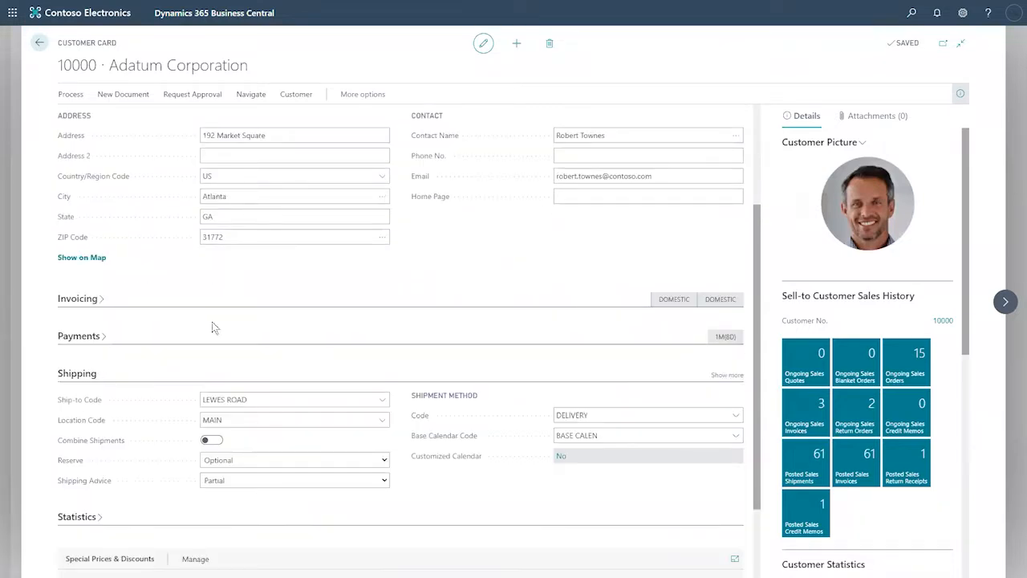
click(221, 418)
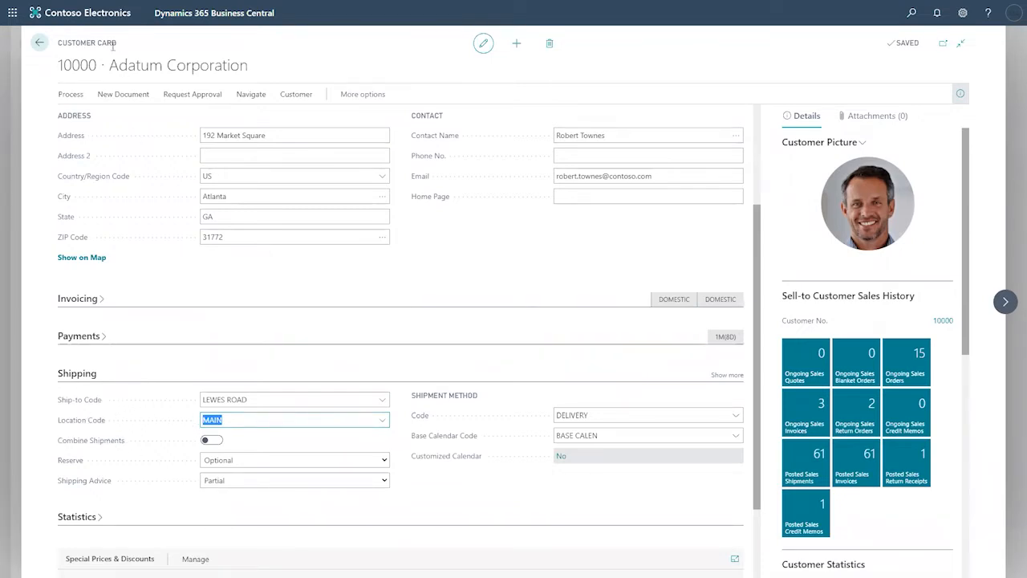
drag(107, 65, 250, 66)
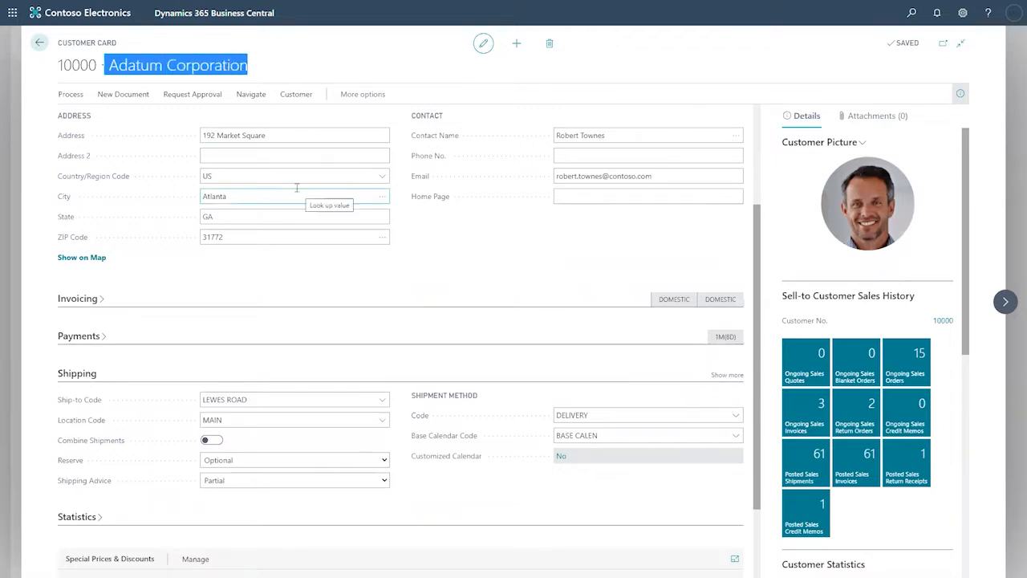
click(246, 200)
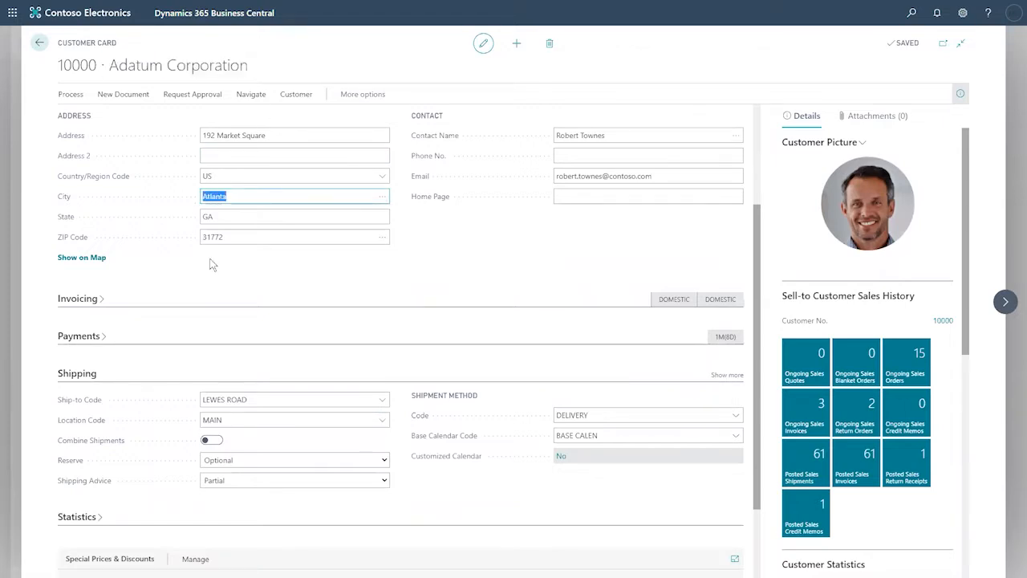
click(215, 238)
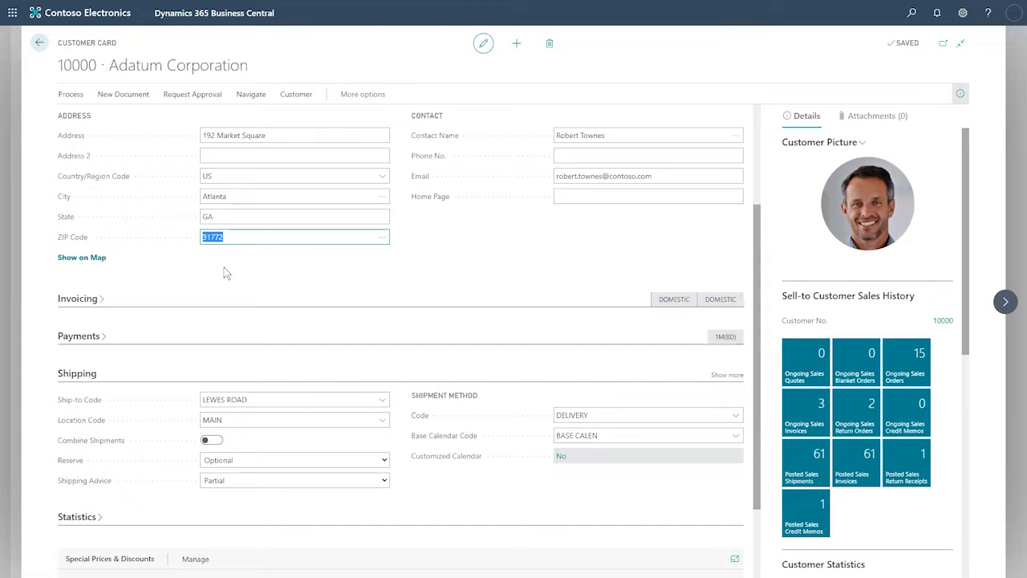
click(250, 423)
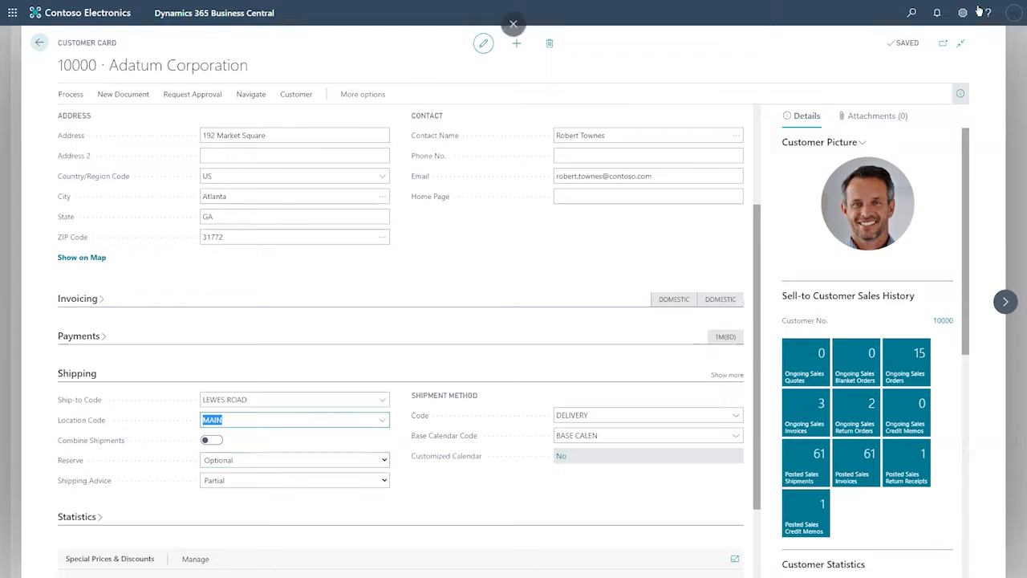
click(911, 16)
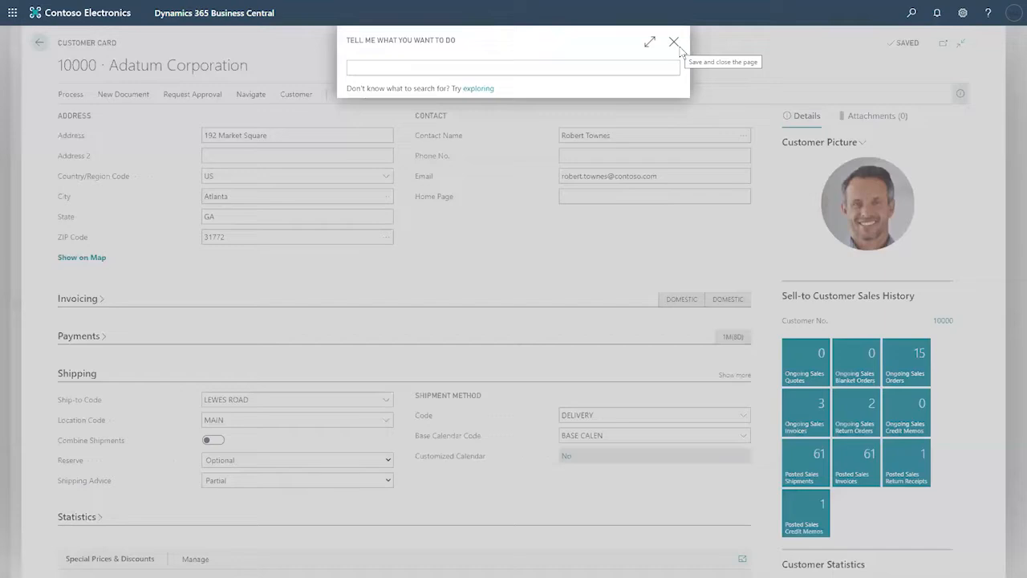
Step: Dismiss the search and go back from the Adatum Corporation card to the Role Center
click(678, 47)
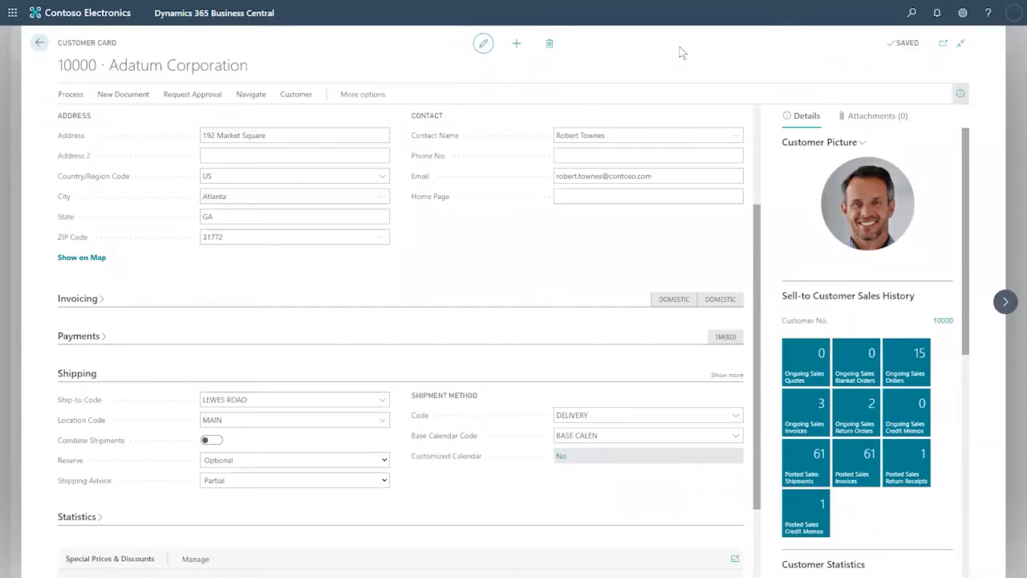
click(40, 46)
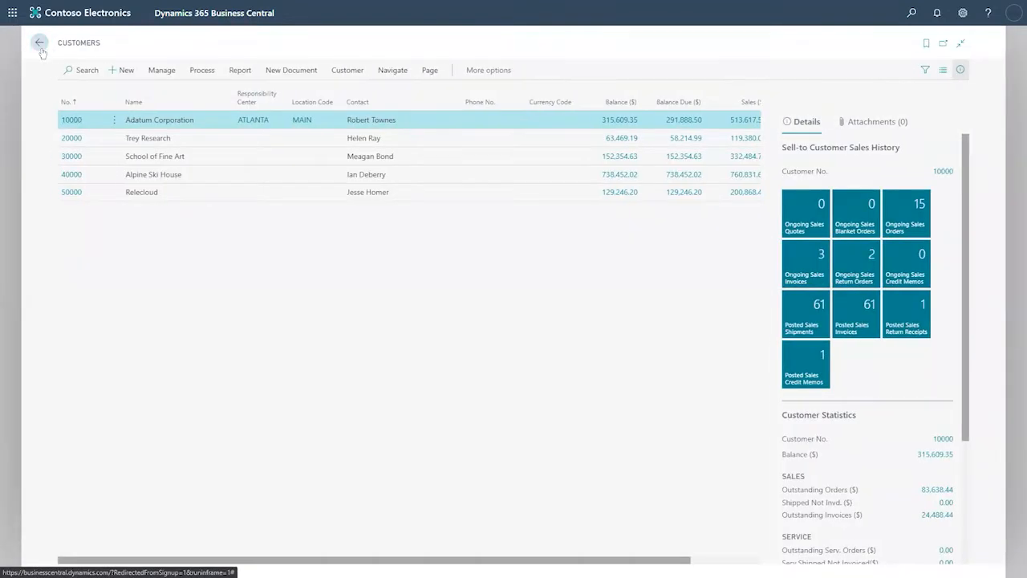
click(41, 49)
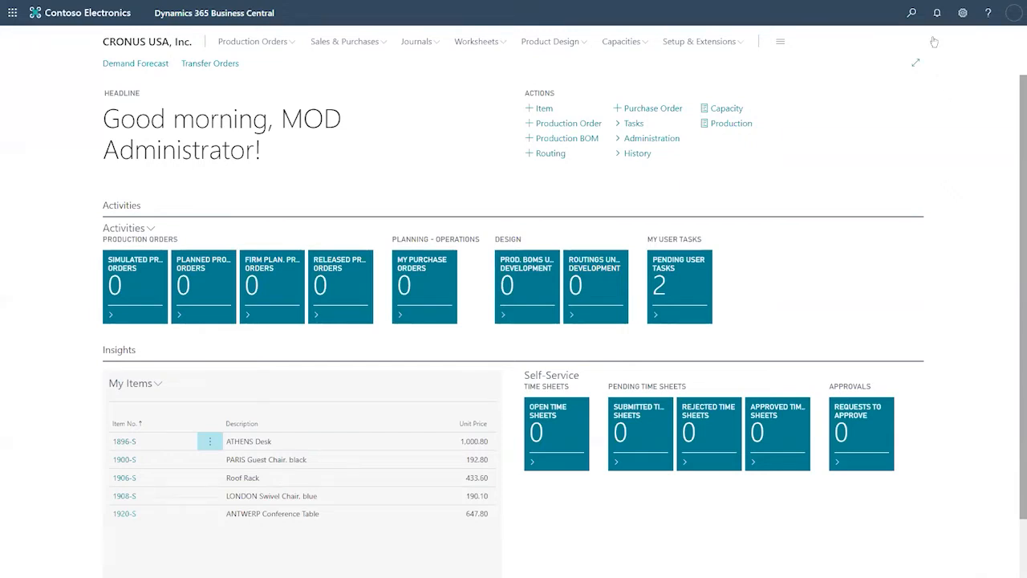
click(912, 15)
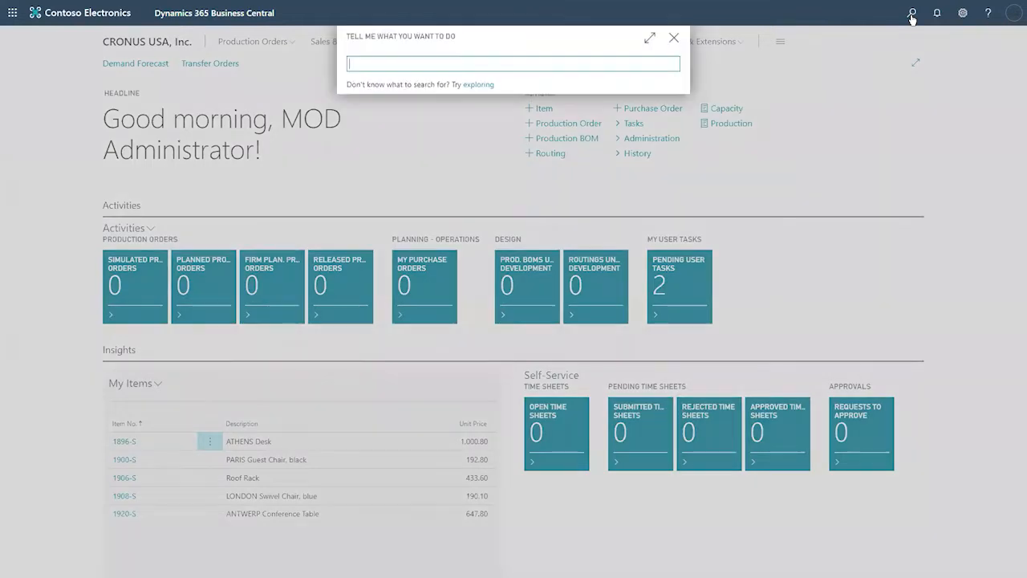
text(item)
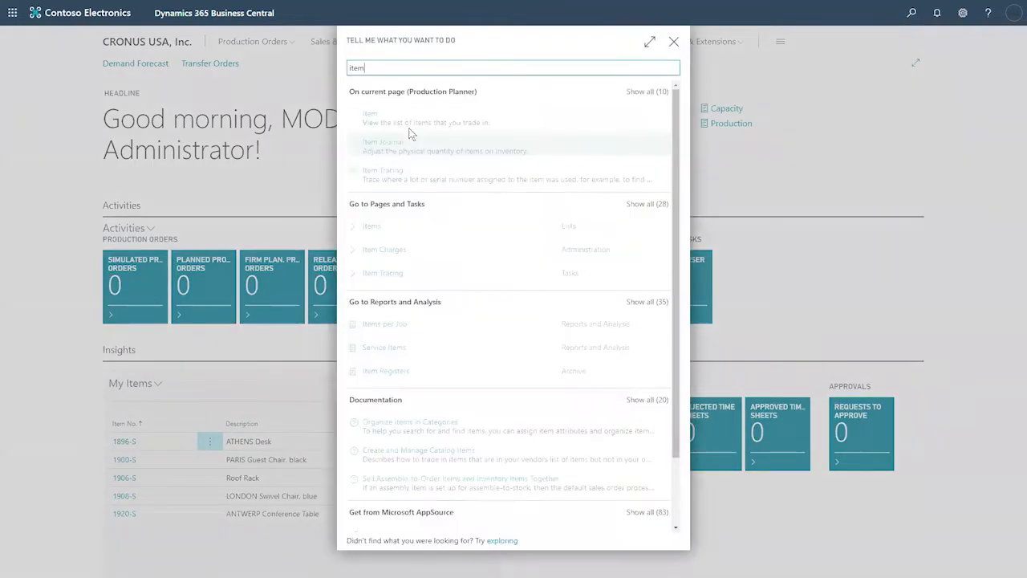
click(372, 118)
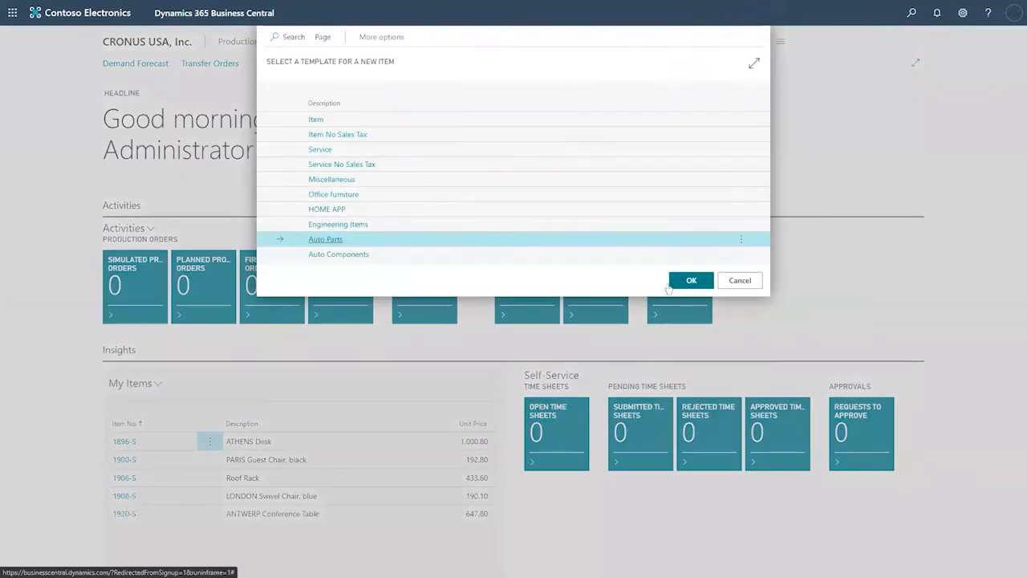
click(908, 18)
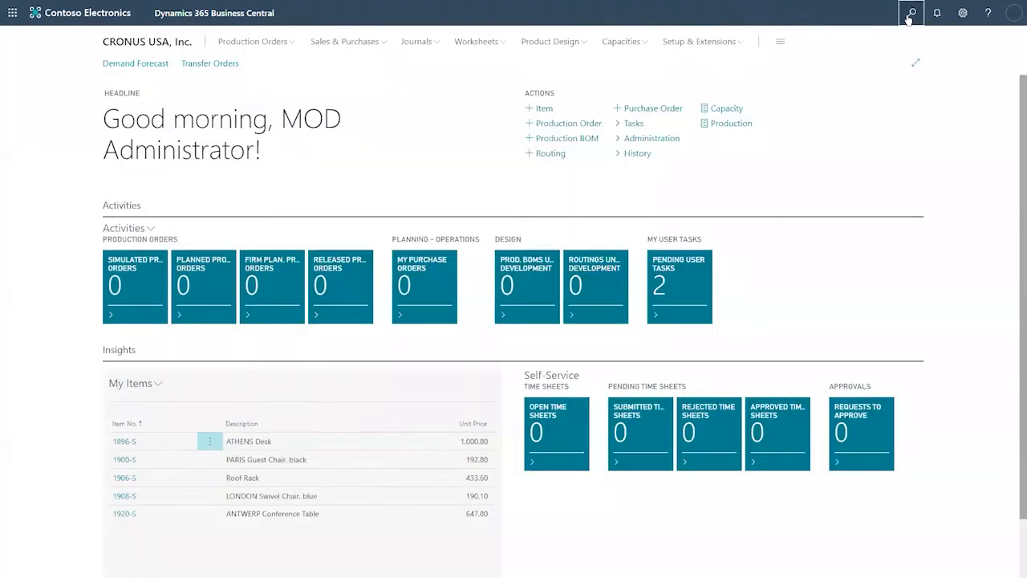
text(item)
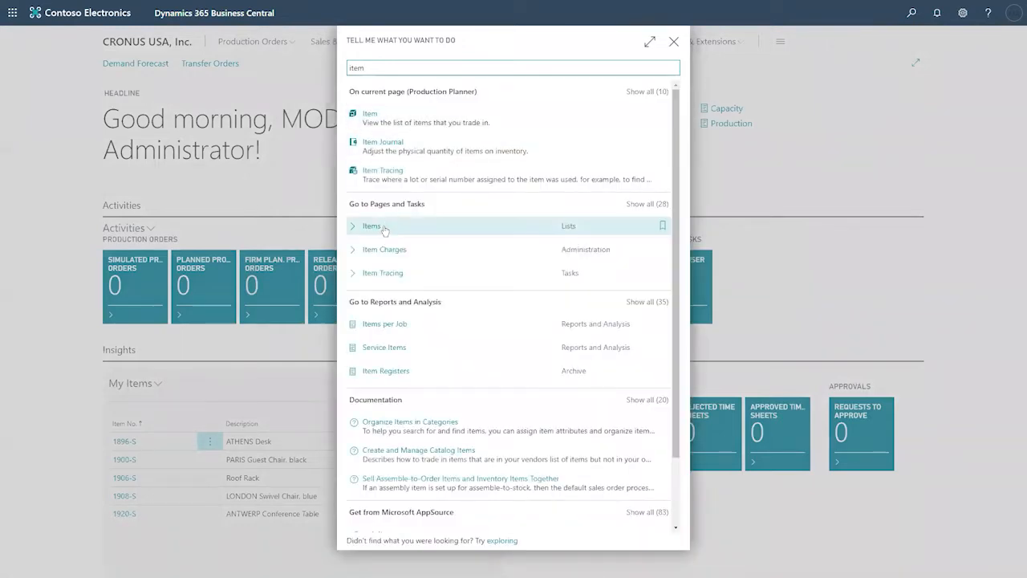
click(383, 230)
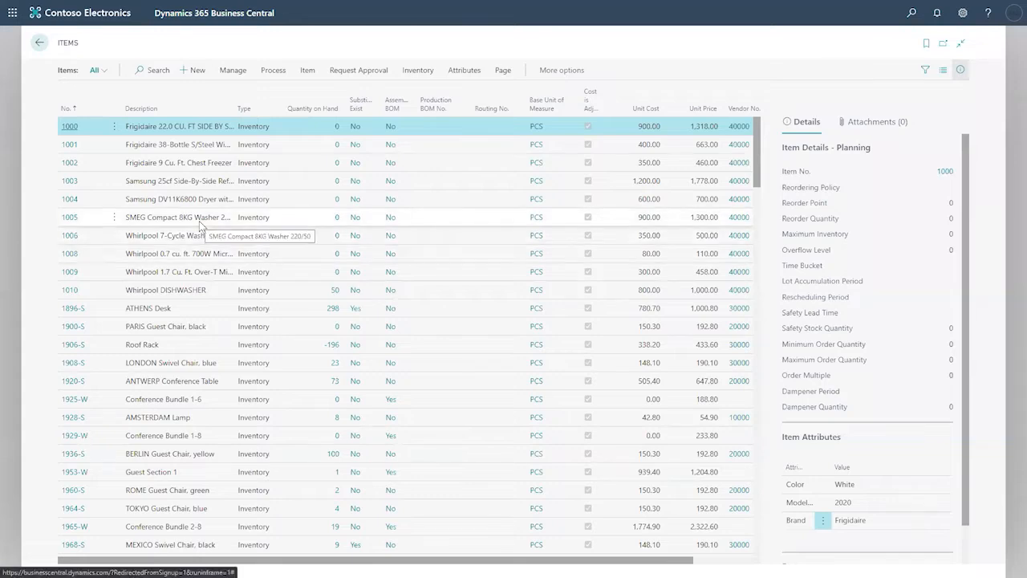
scroll(160, 273, down, 3)
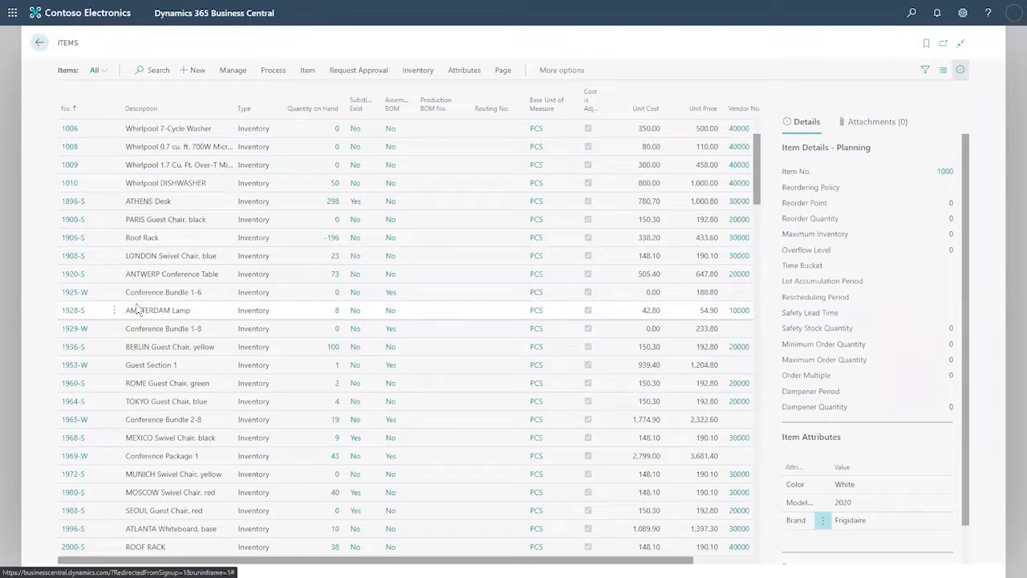
scroll(136, 309, down, 5)
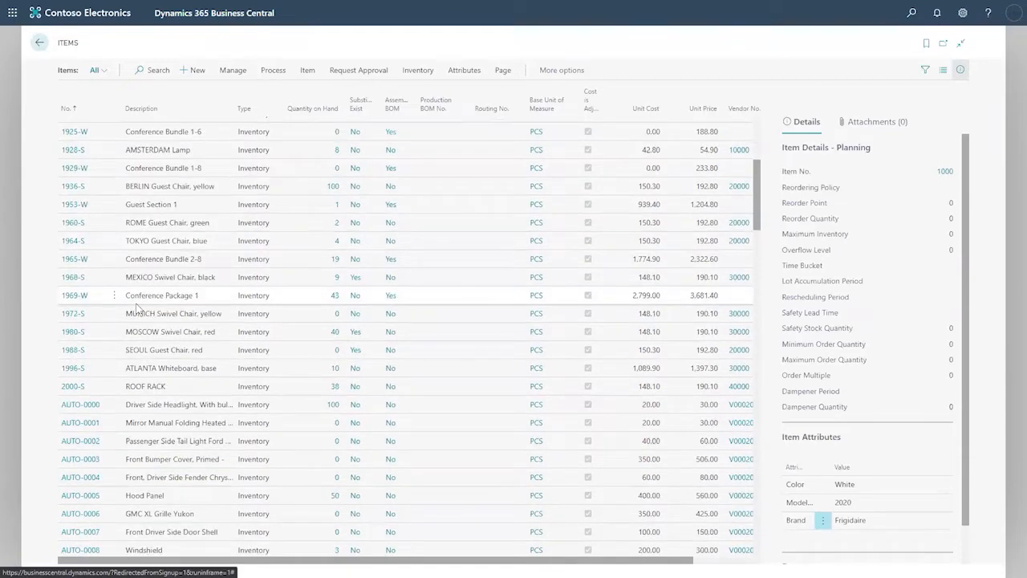
click(38, 43)
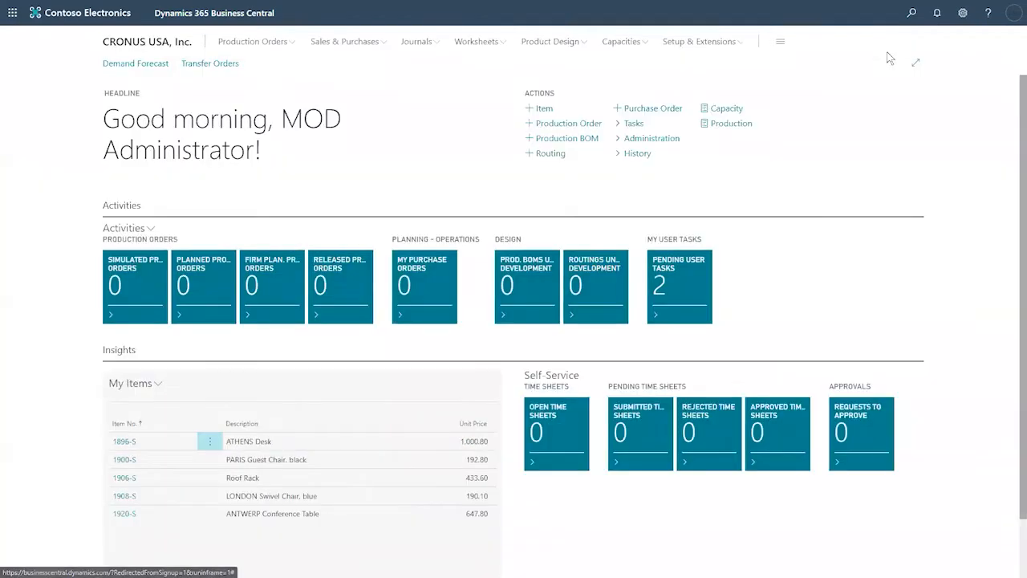
Step: Search 'sales' to open Sales Orders and review order S-ORD101061's line item 1896-S
click(911, 13)
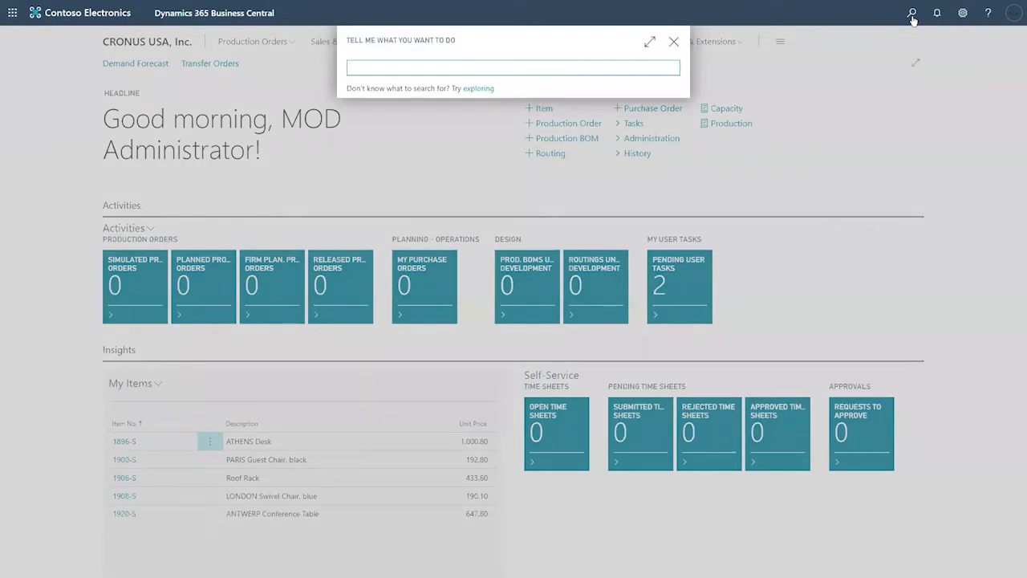
text(sales)
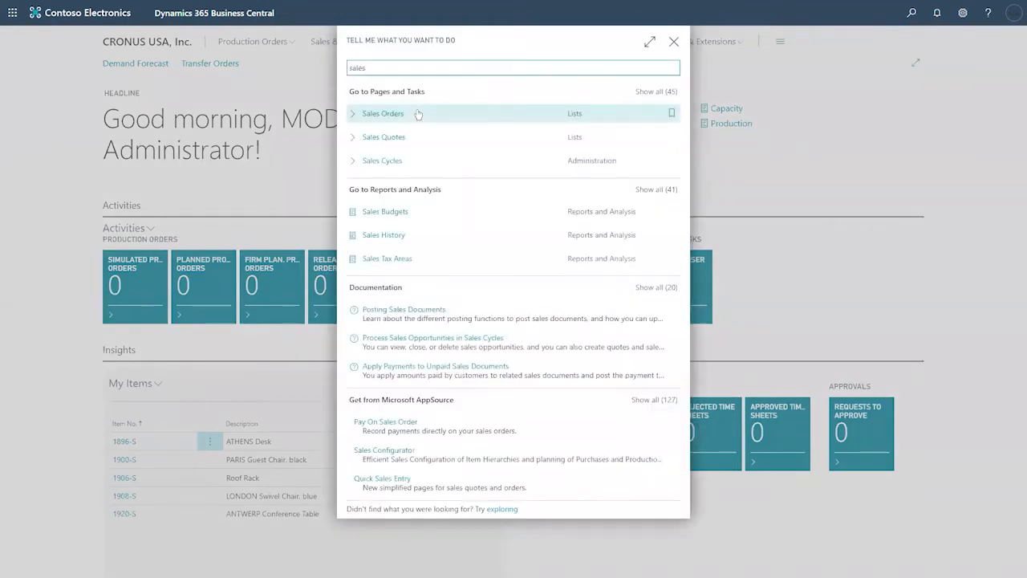
click(399, 118)
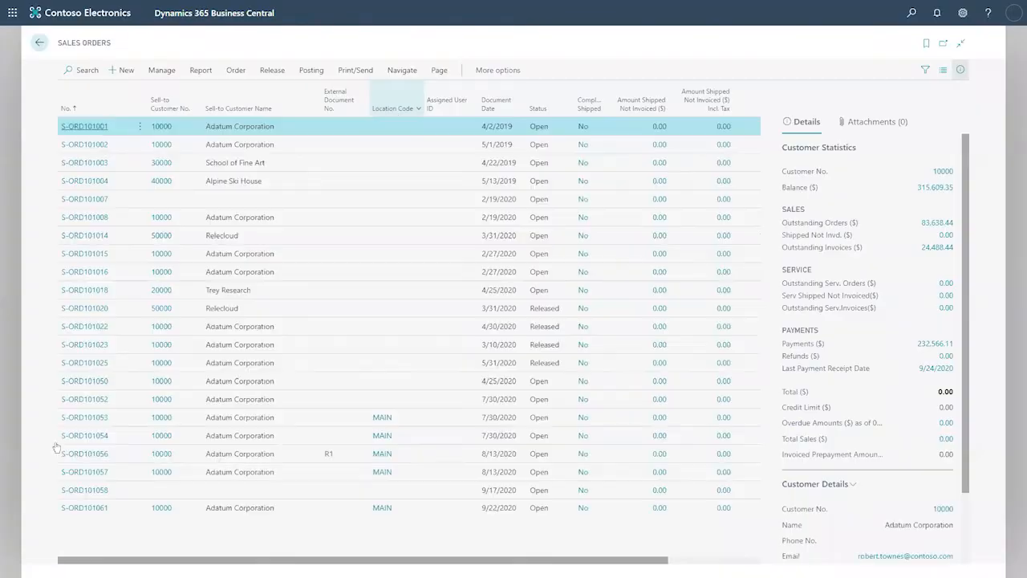
click(85, 514)
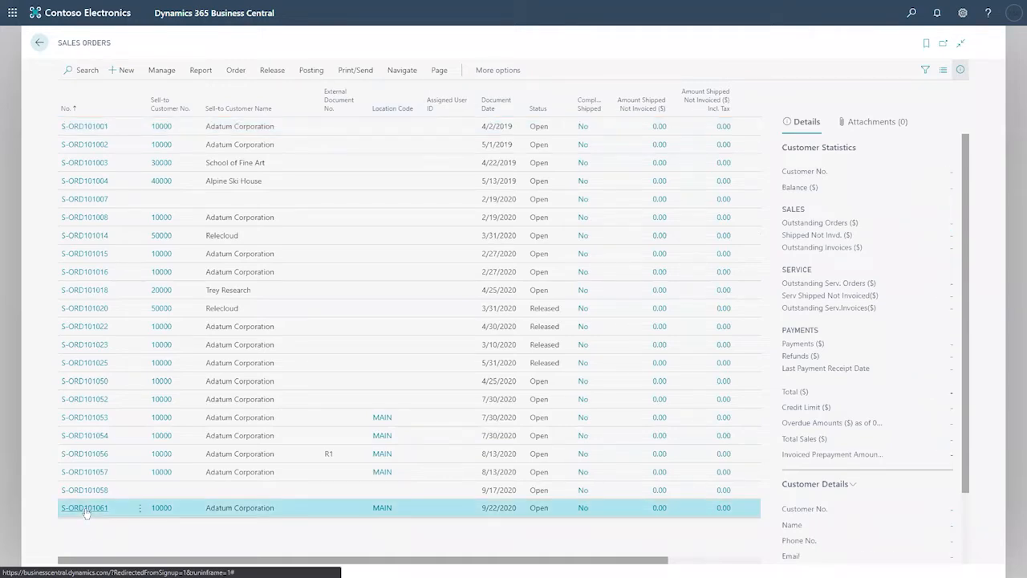
click(85, 514)
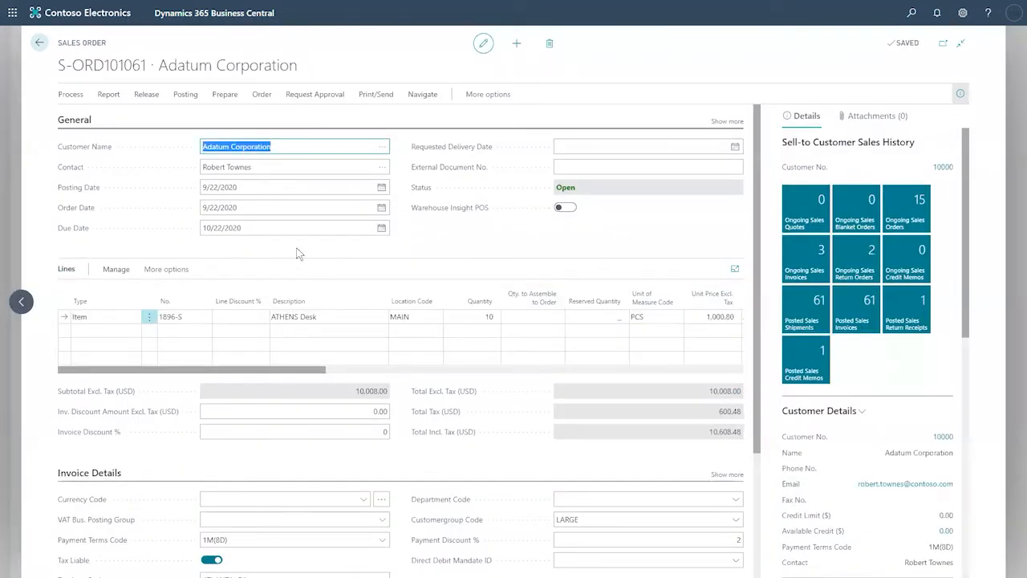
scroll(297, 254, down, 3)
click(170, 147)
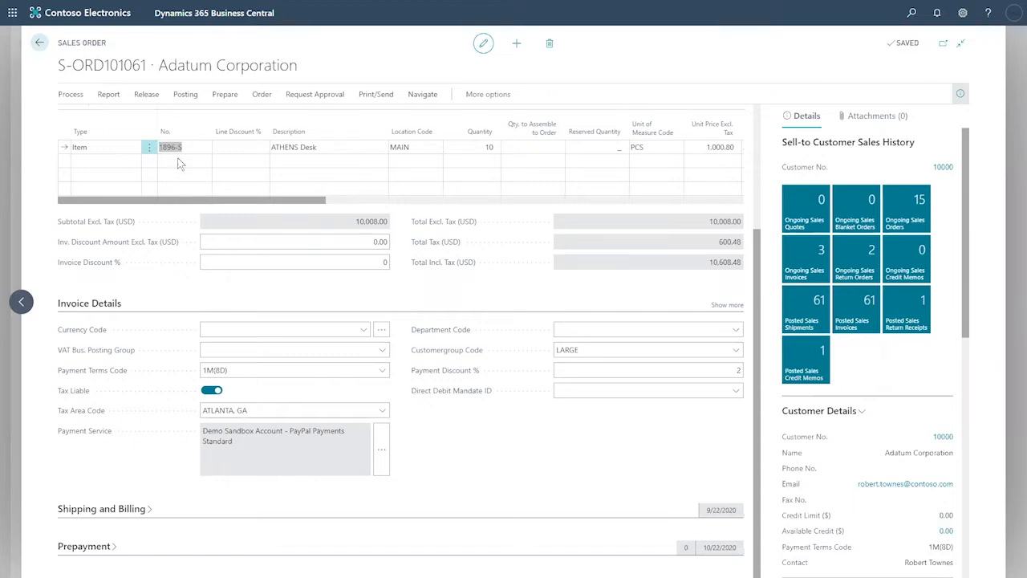
Step: Leave the sales order and the Sales Orders list for the home page, then bring up the page search
click(39, 42)
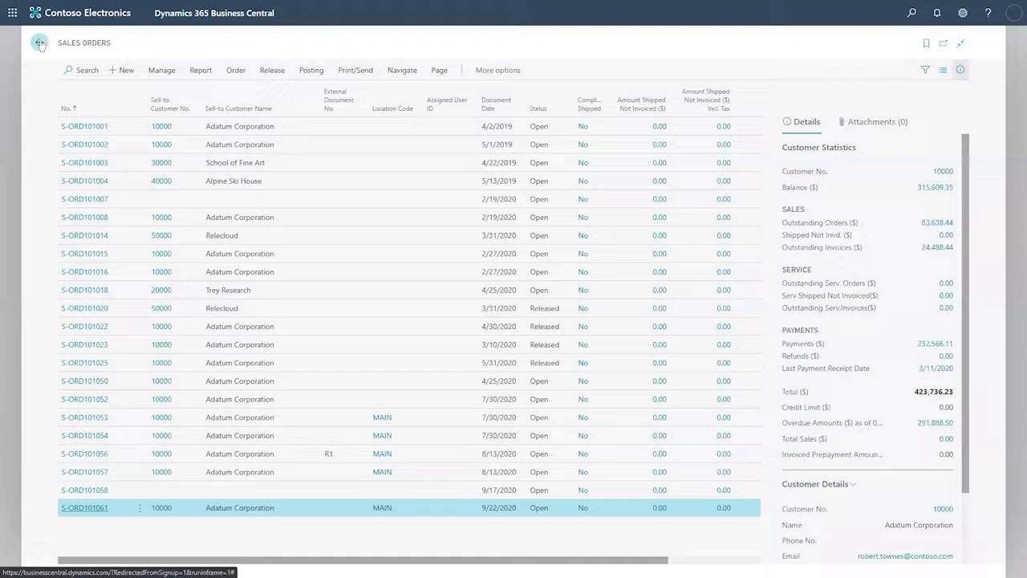
click(41, 46)
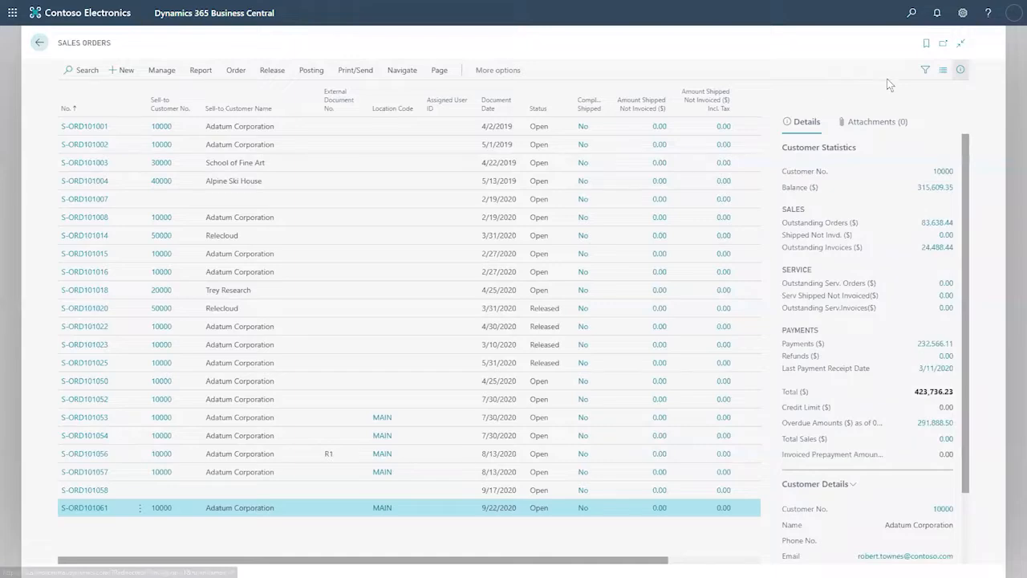
click(909, 20)
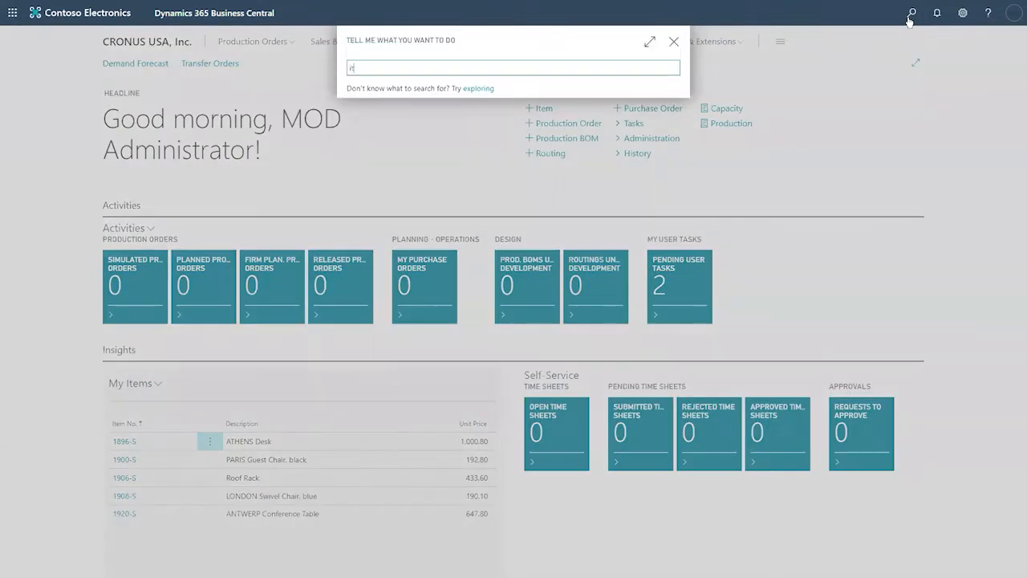
Step: Search 'item' and then 'items', cancelling the new-item template dialog each time
text(item)
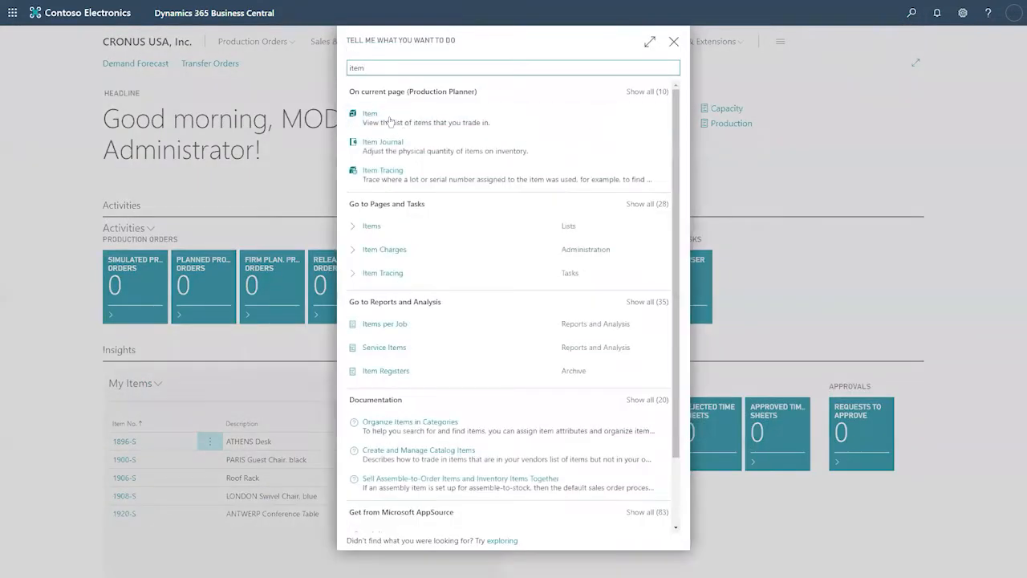
click(380, 117)
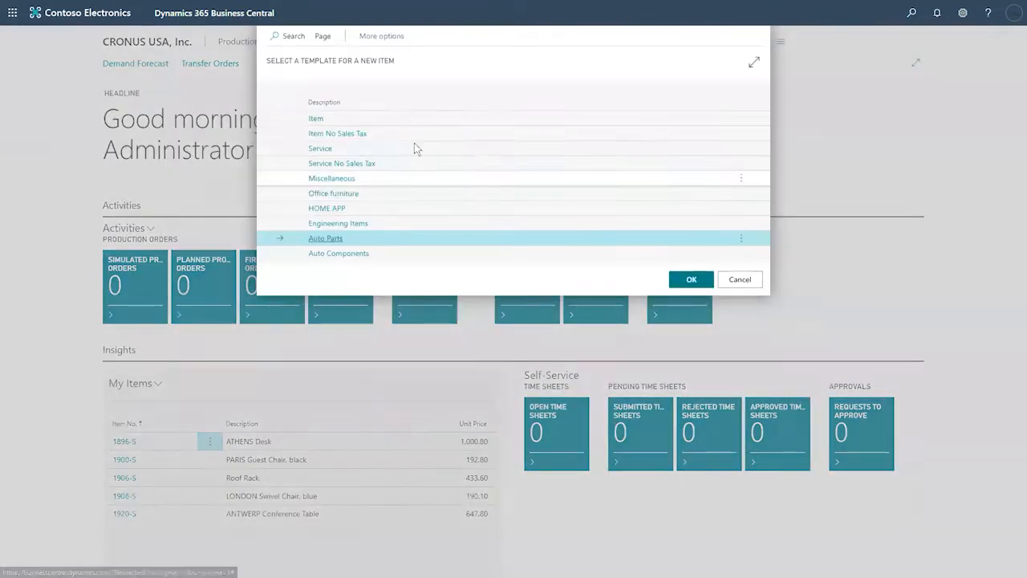
click(739, 280)
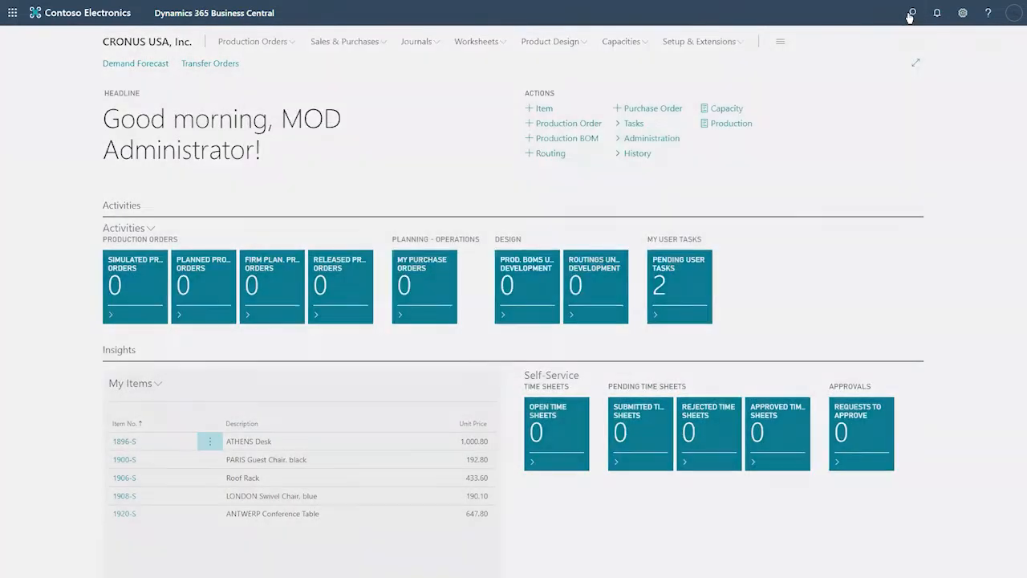
click(911, 13)
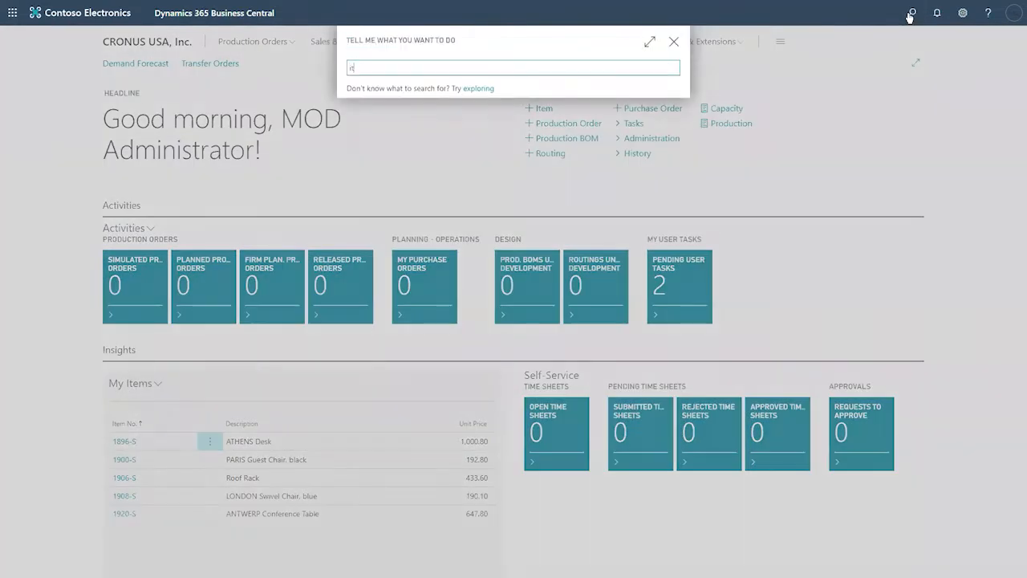
text(items)
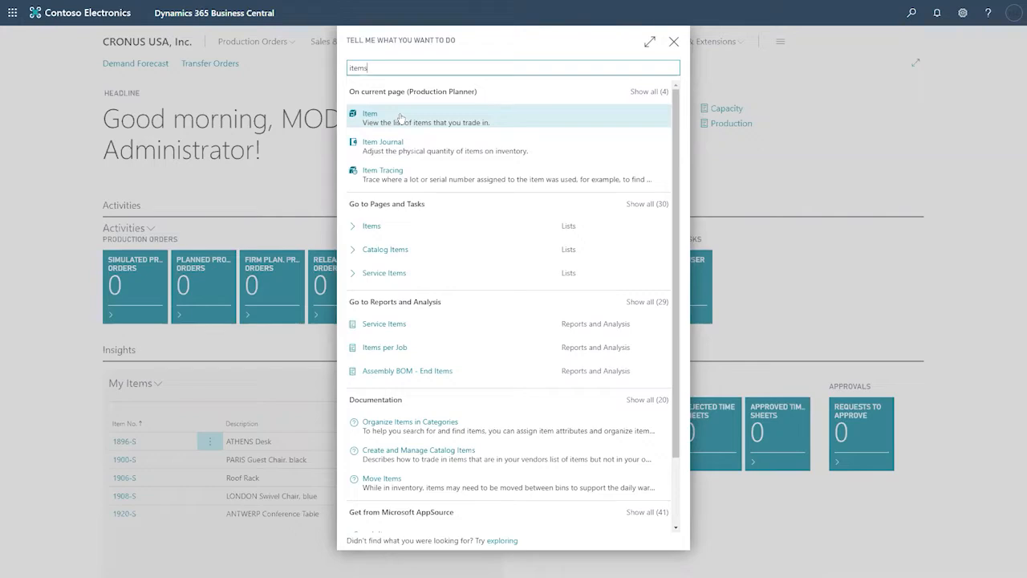
click(399, 118)
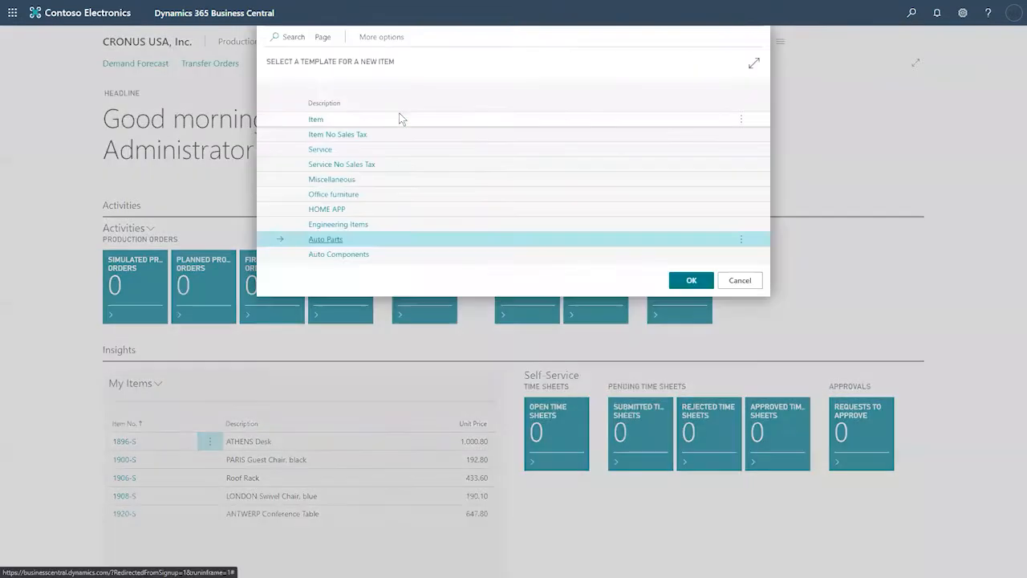
click(740, 280)
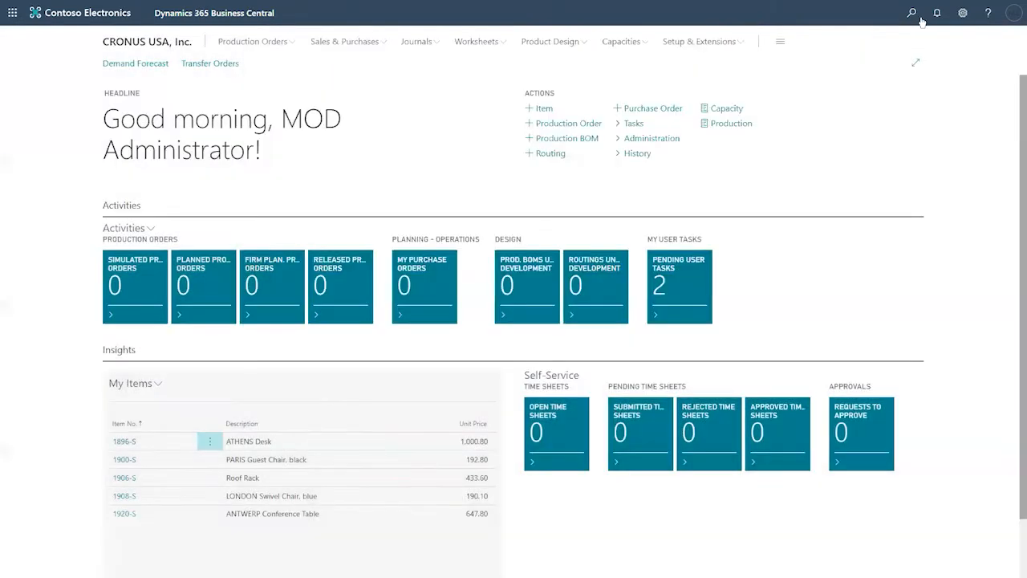
Step: Search 'items' again, open the Items list and select the 1896-S ATHENS Desk row
click(912, 14)
text(items)
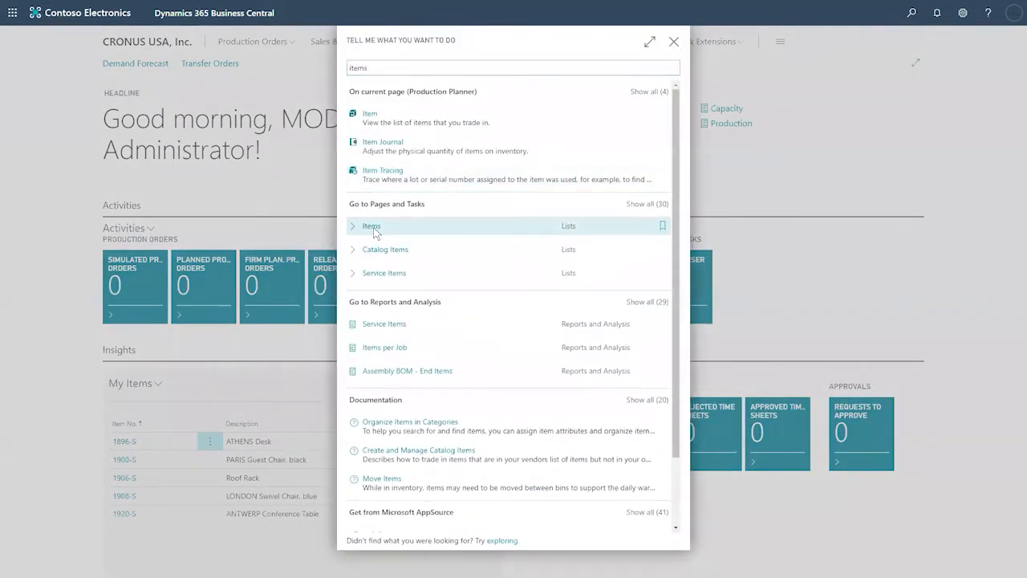
click(372, 227)
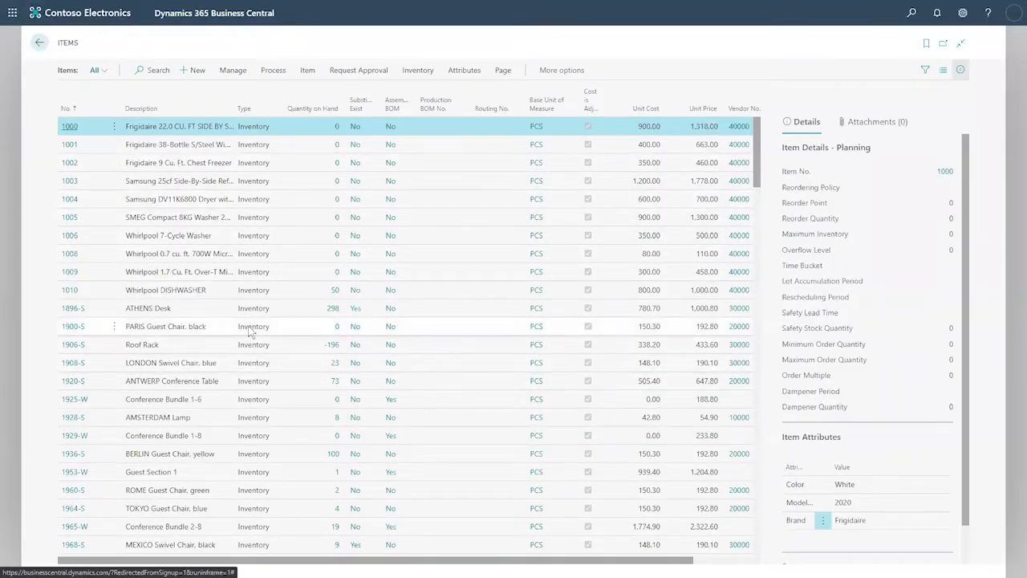
scroll(250, 331, down, 1)
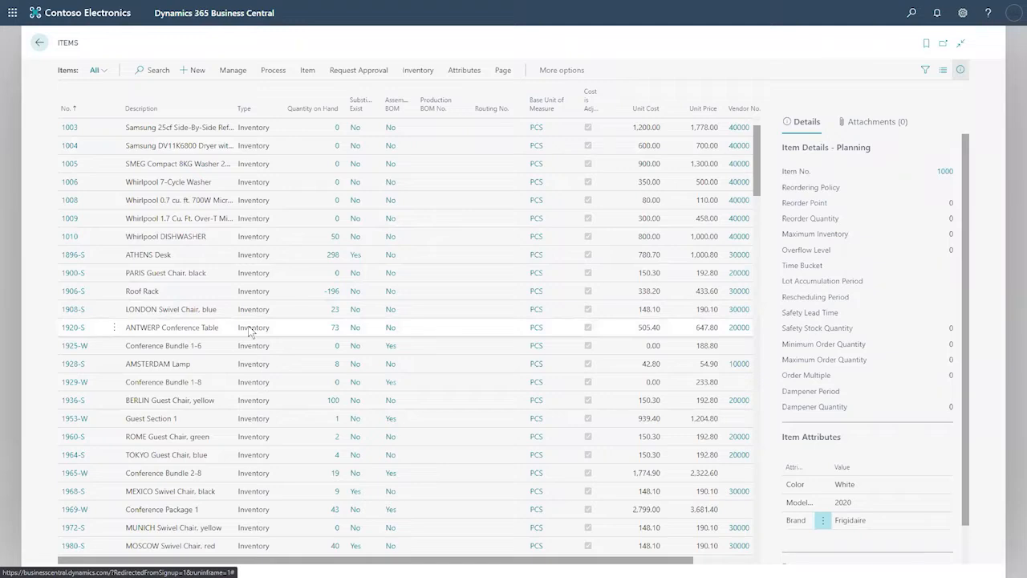
click(71, 255)
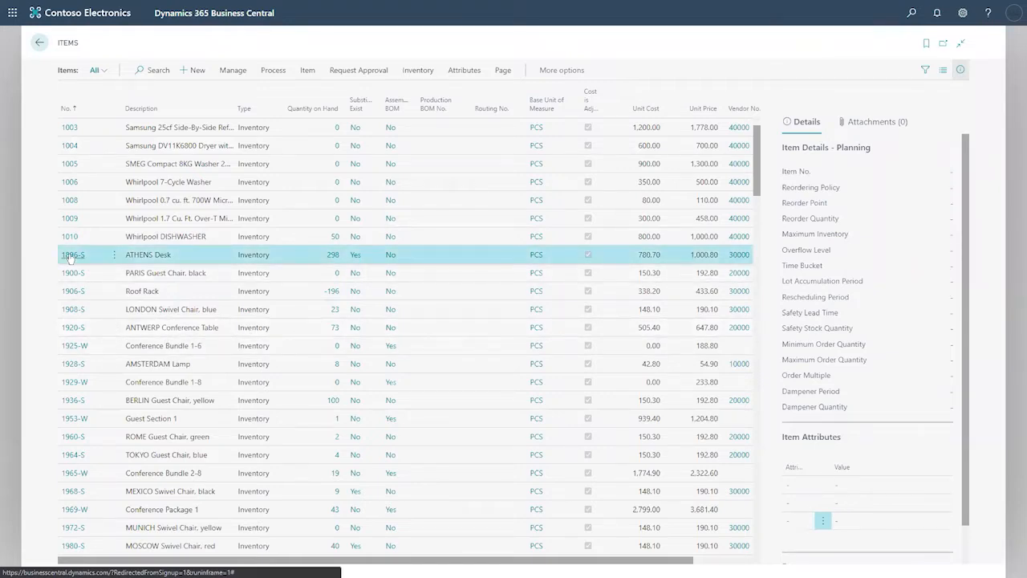
Step: Open the 1896-S ATHENS Desk item card and check the Type choices, keeping Inventory
click(71, 255)
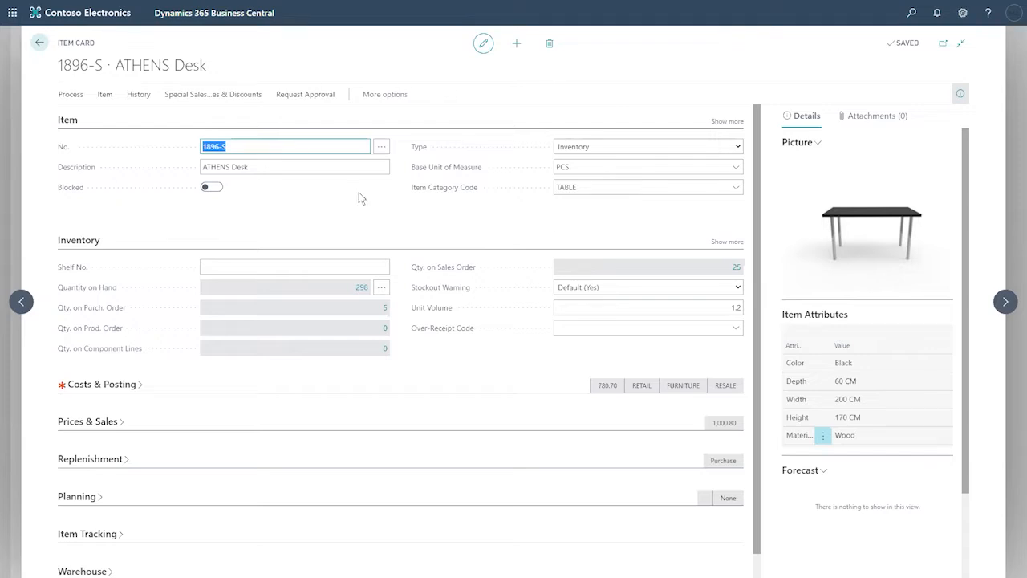
click(400, 222)
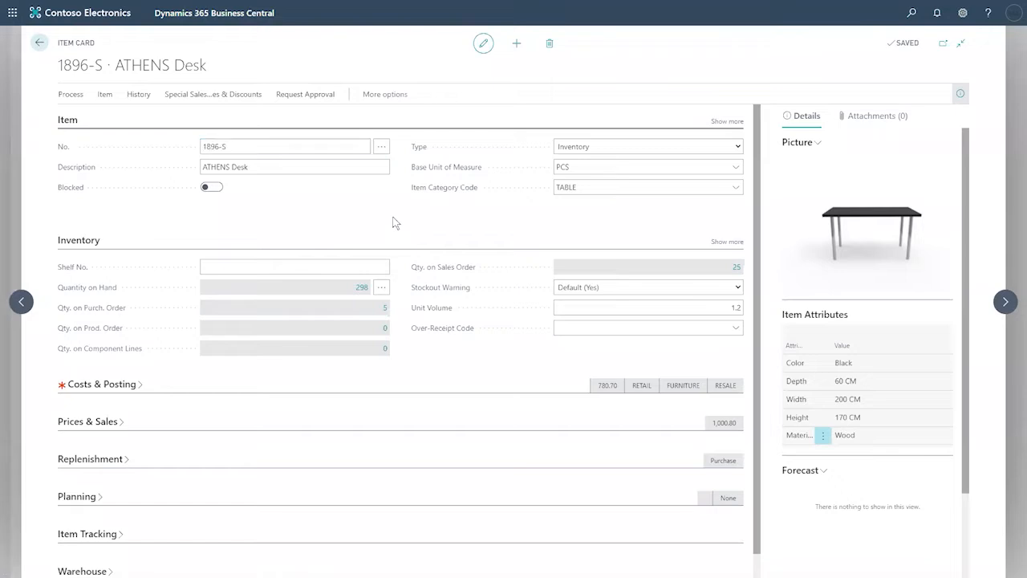
click(736, 150)
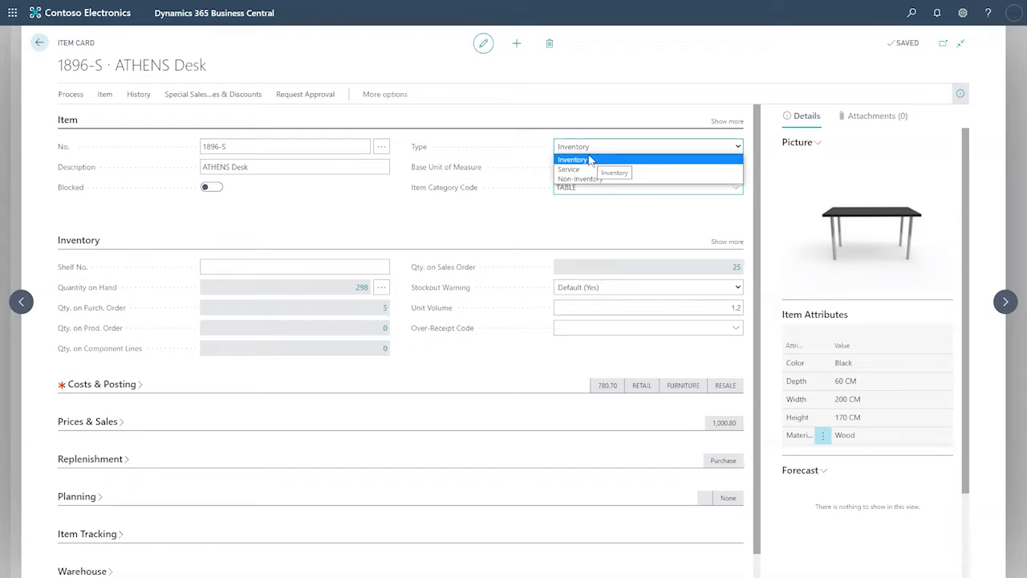
click(473, 225)
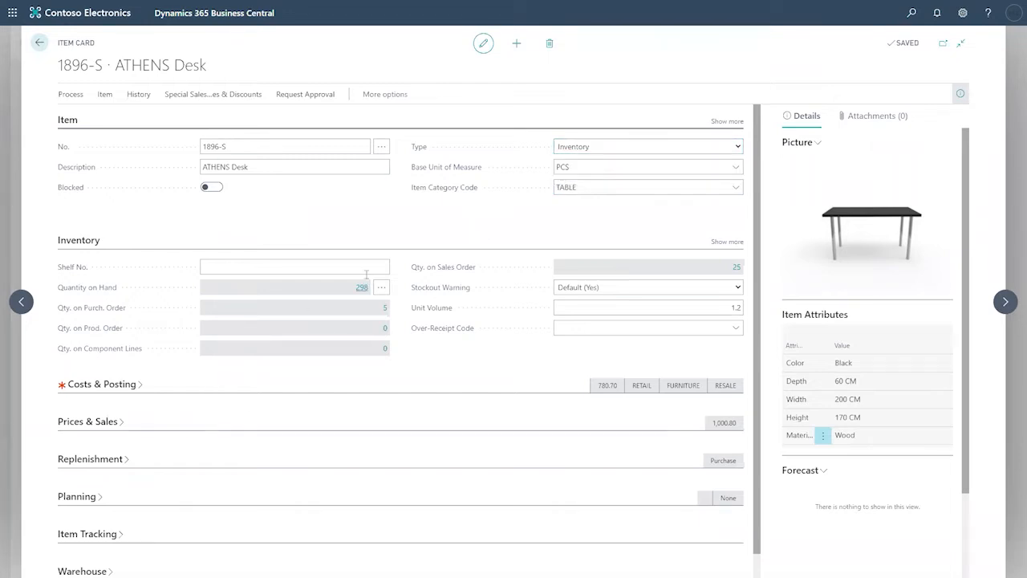
click(264, 258)
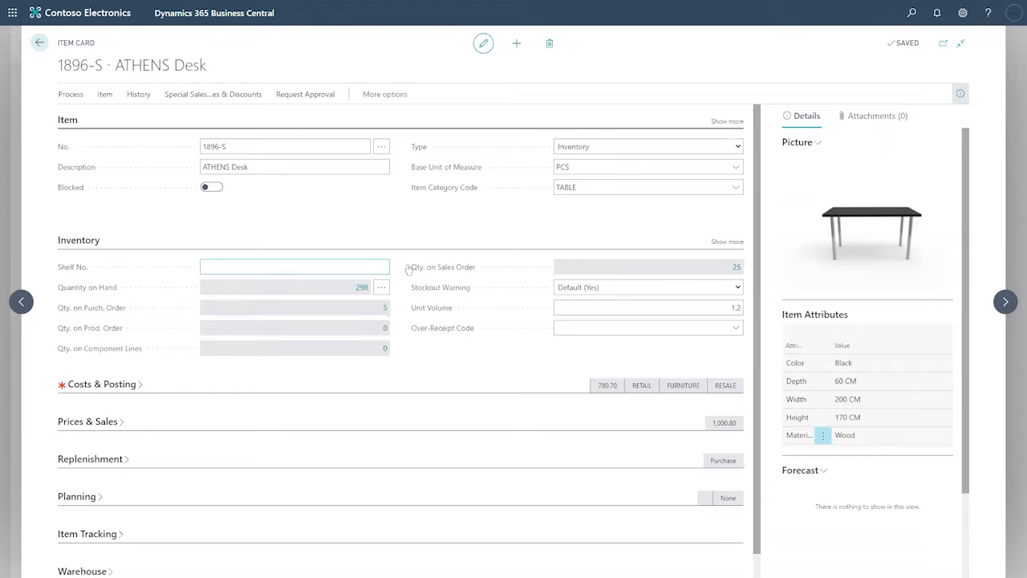
click(285, 170)
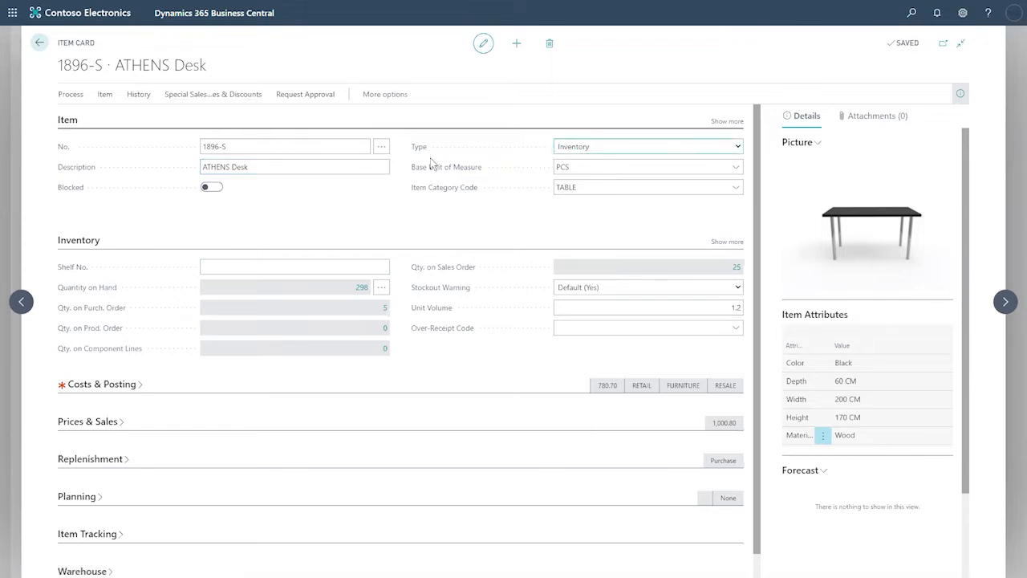
Step: Expand the ATHENS Desk card's More options and switch to the Navigate commands
click(385, 94)
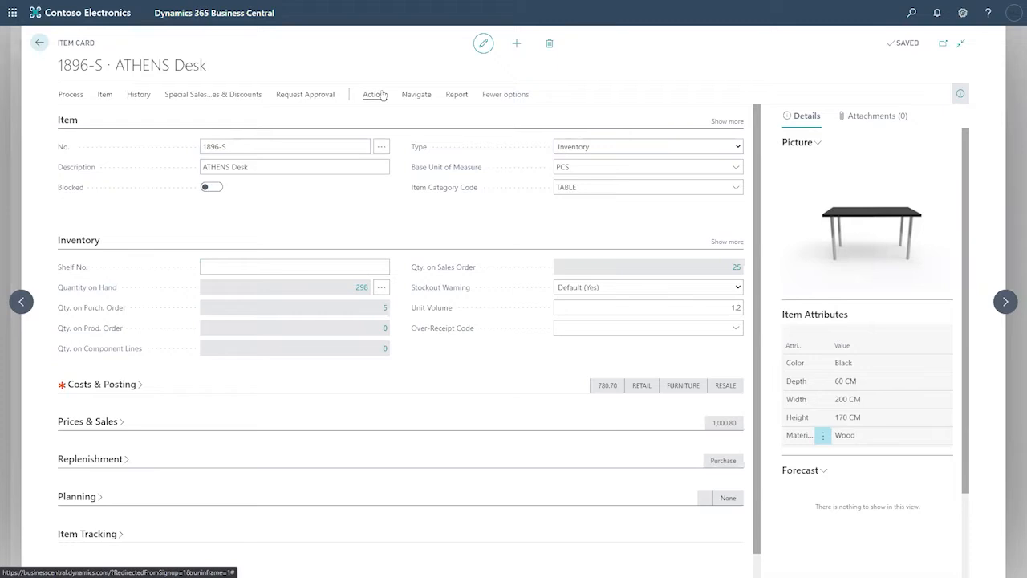
click(380, 94)
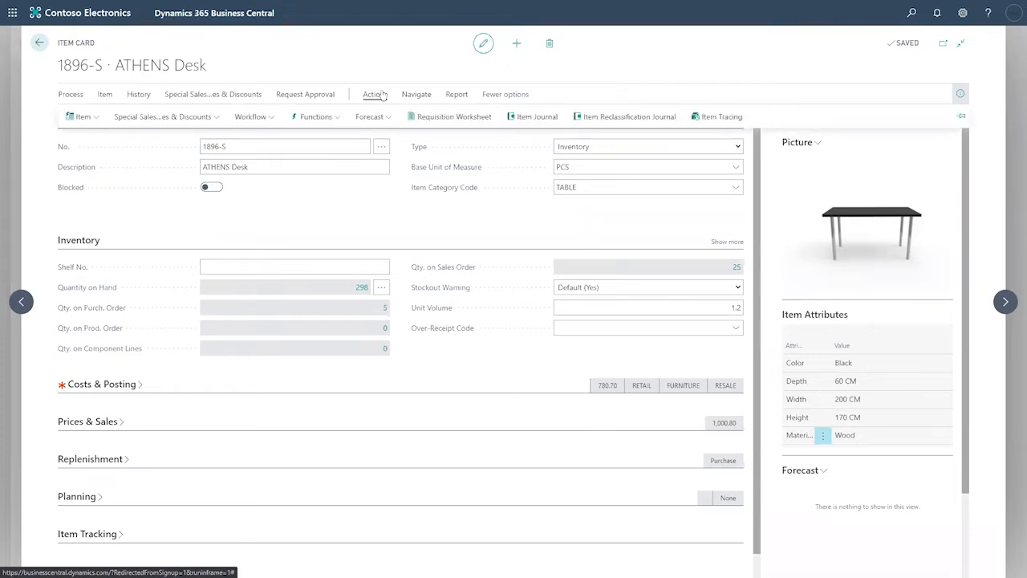
click(413, 95)
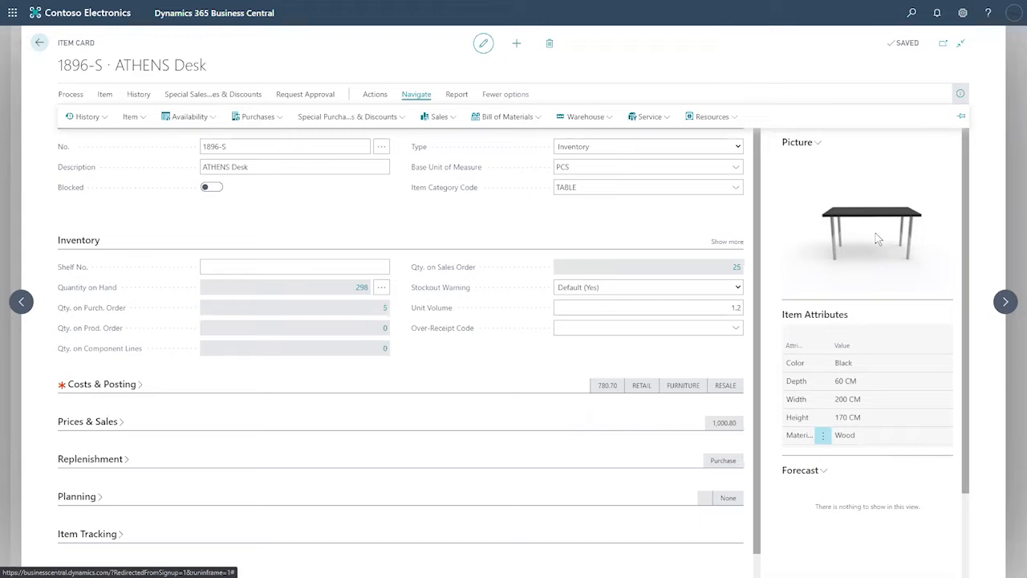
click(523, 119)
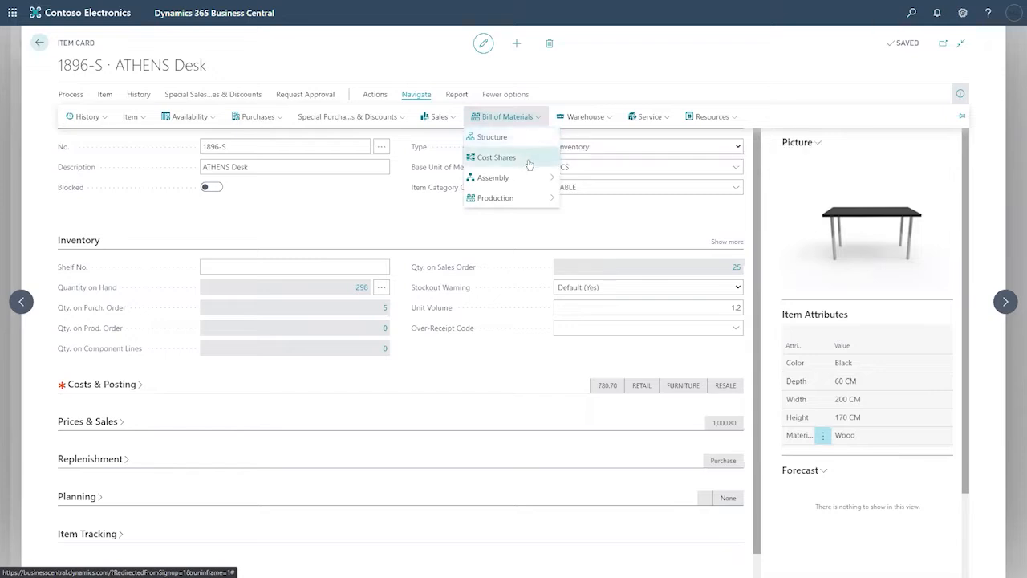
click(516, 185)
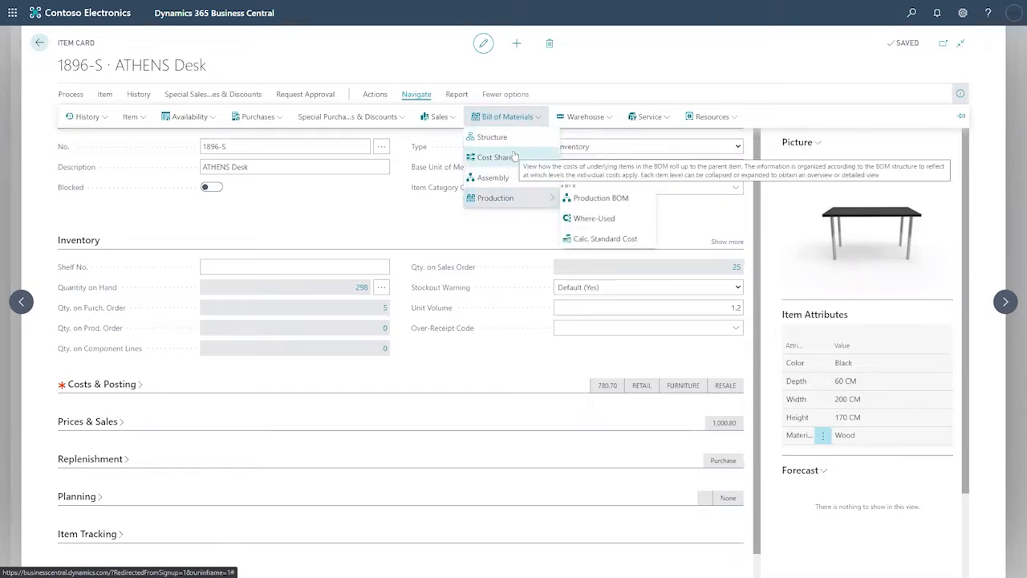
click(416, 227)
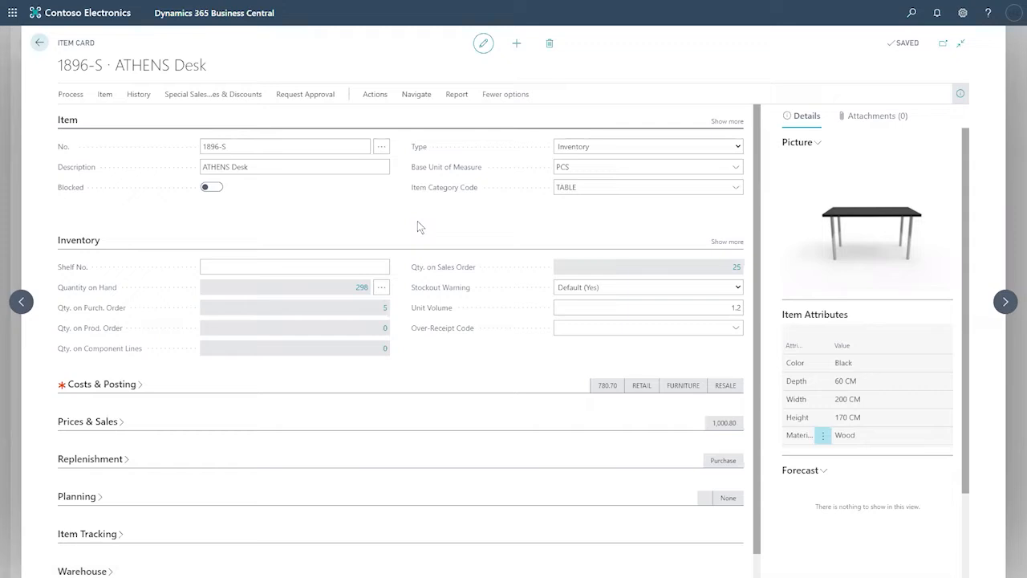
click(418, 106)
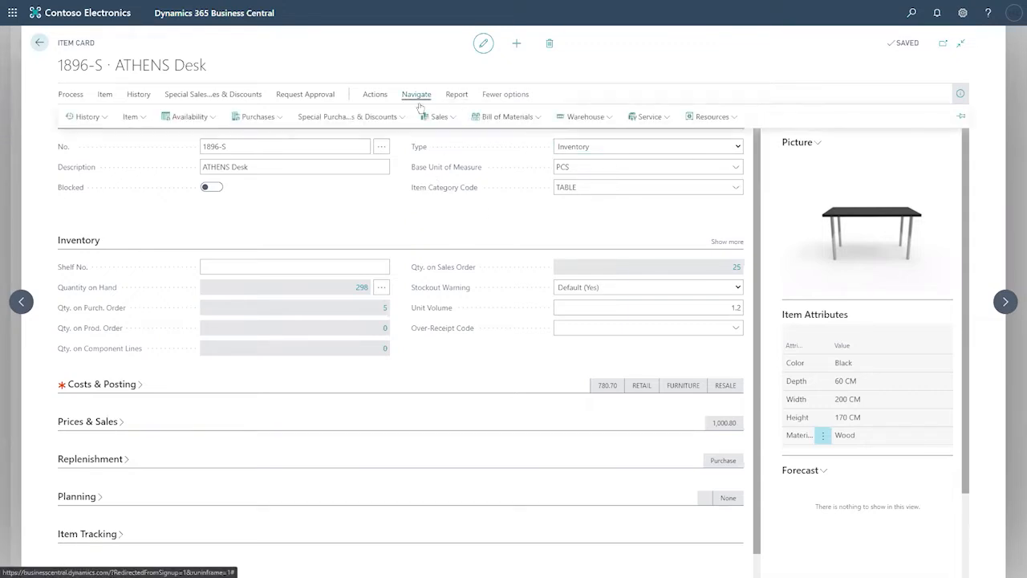
click(499, 119)
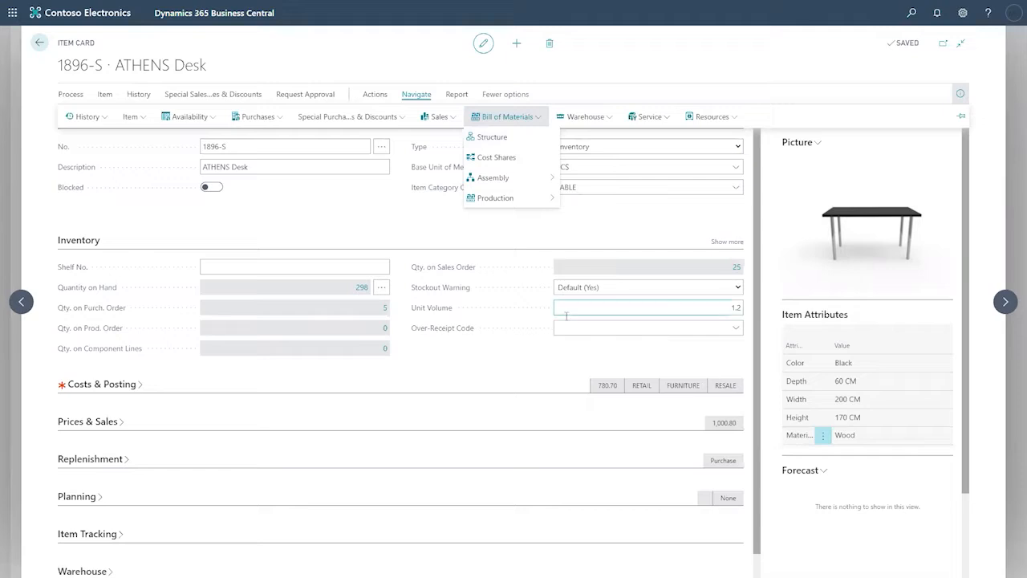
click(243, 218)
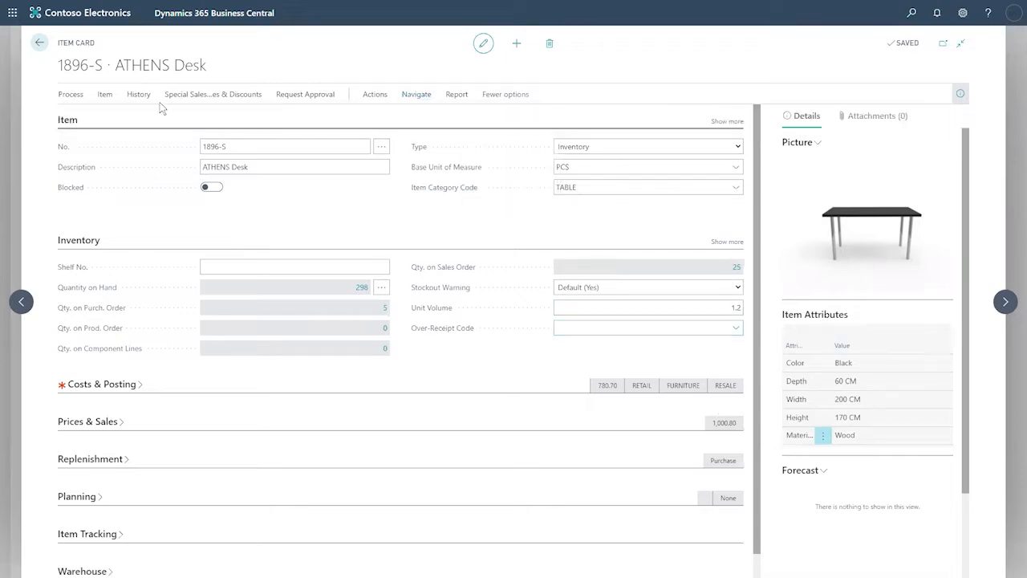
Step: Open the ATHENS Desk attribute values, browse the attribute names, and cancel without changes
click(105, 94)
click(222, 117)
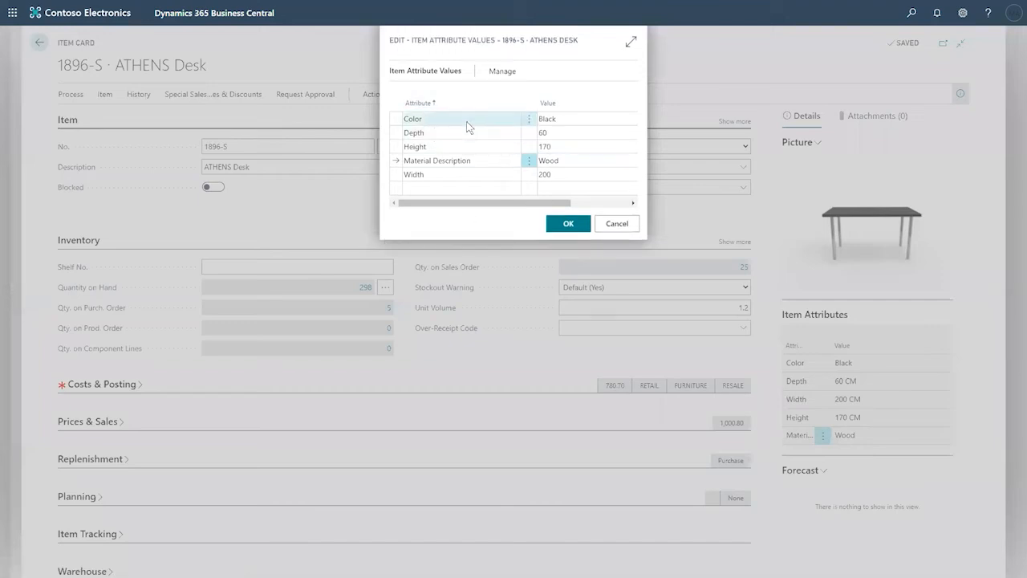
click(482, 119)
click(513, 119)
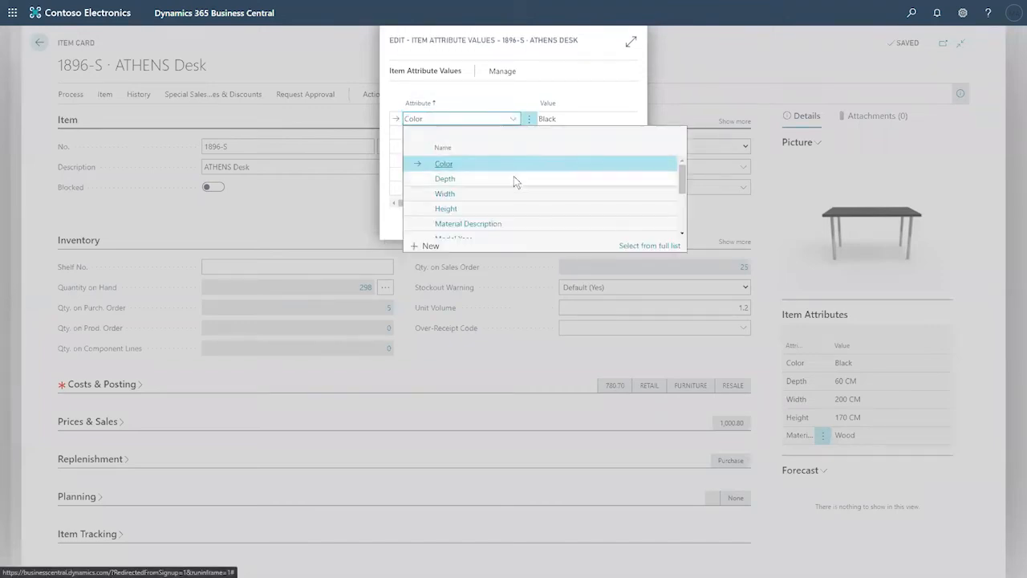
scroll(510, 181, down, 1)
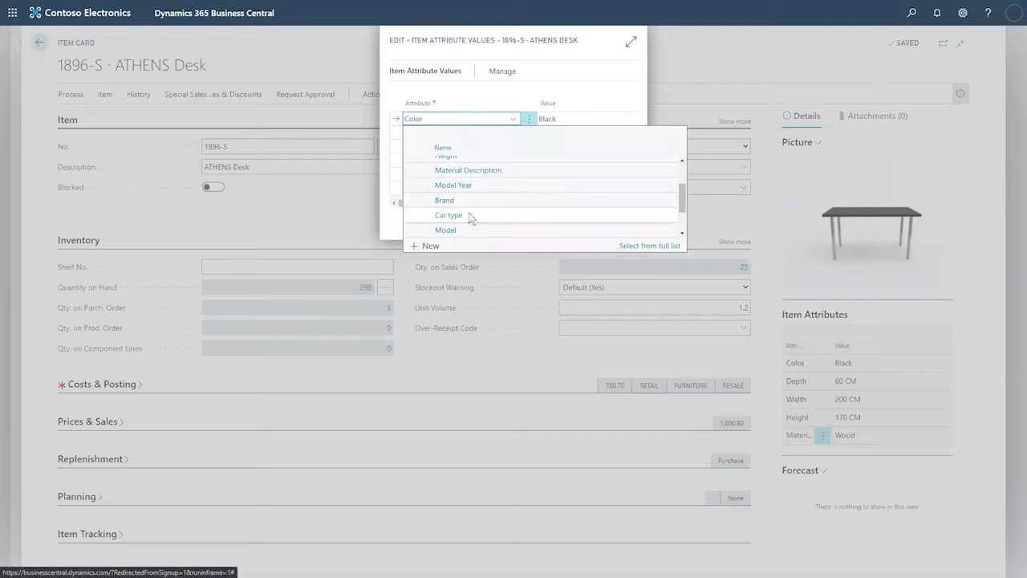
scroll(474, 221, down, 2)
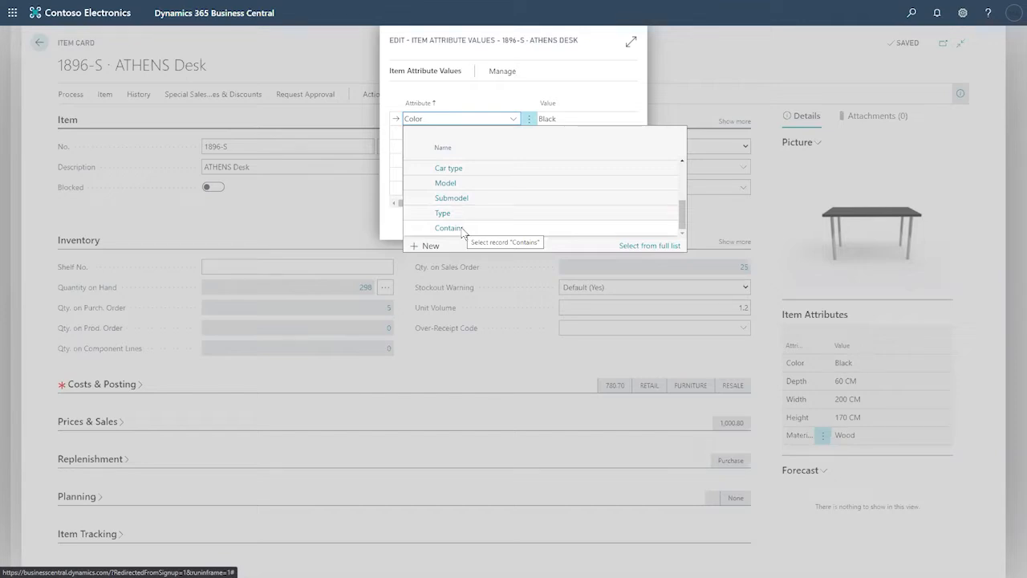
click(671, 62)
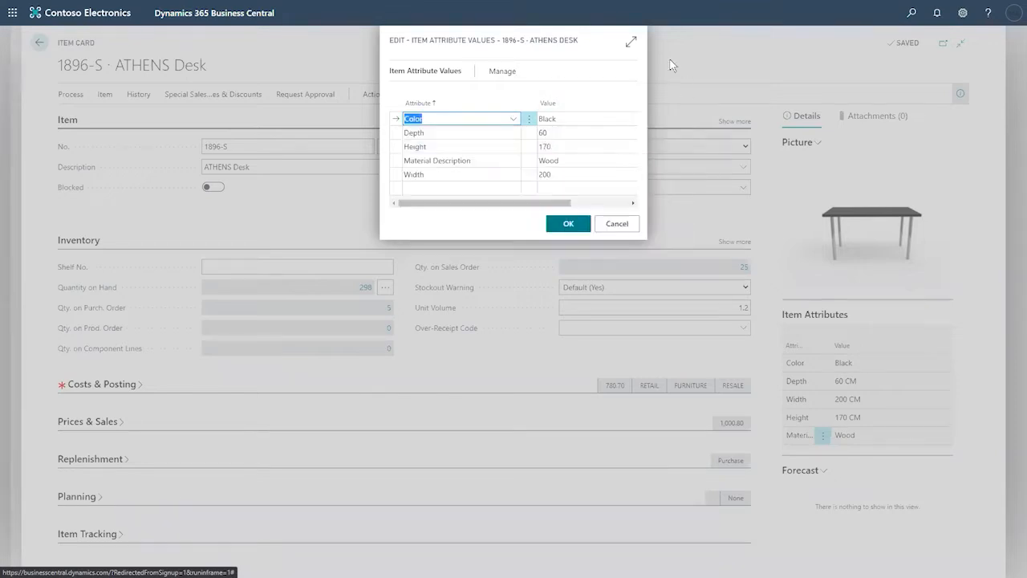
click(621, 230)
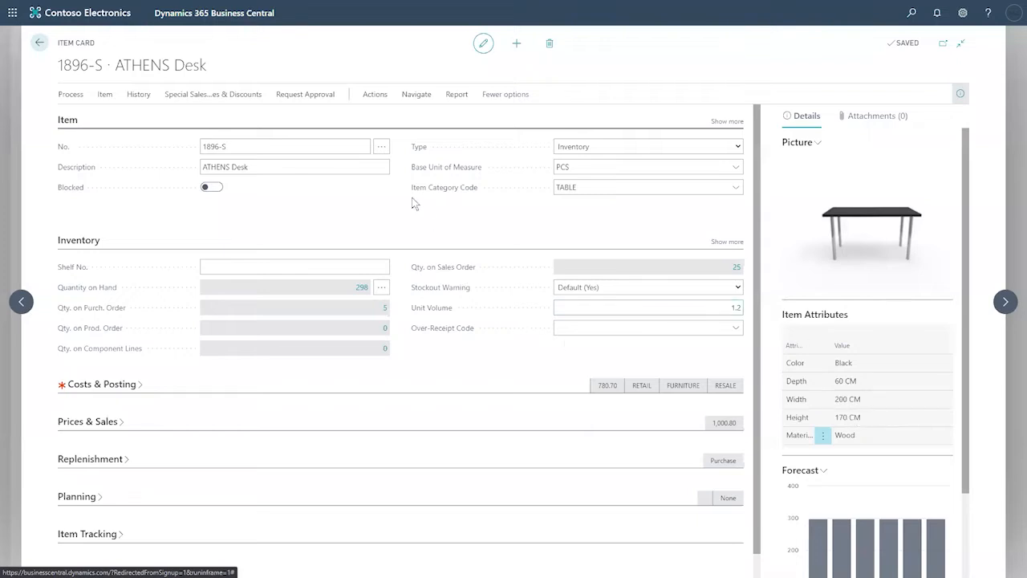
Step: Browse the item's Bill of Materials and Assembly options, then show its Warehouse pages
click(374, 94)
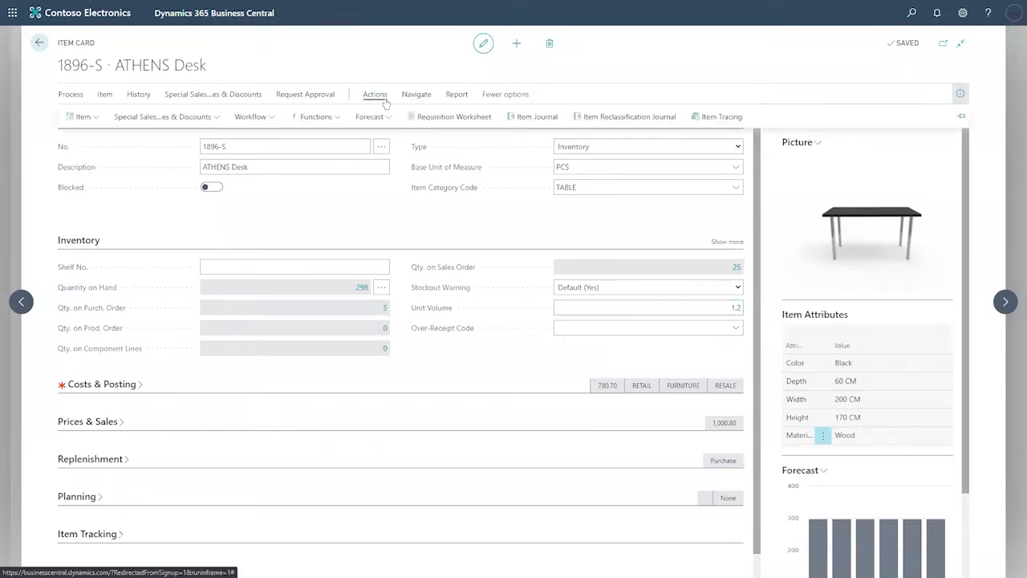
click(413, 95)
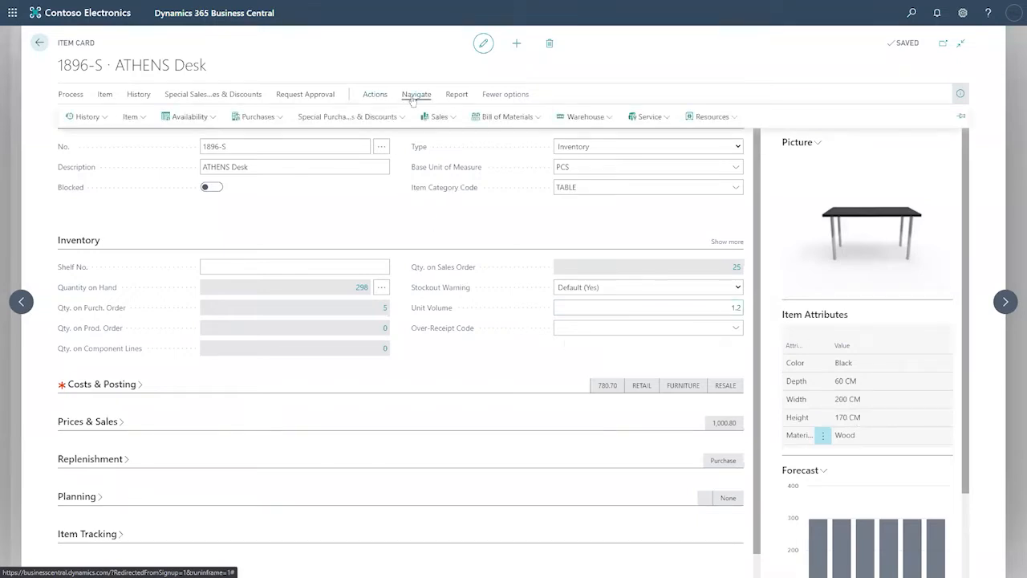
click(516, 117)
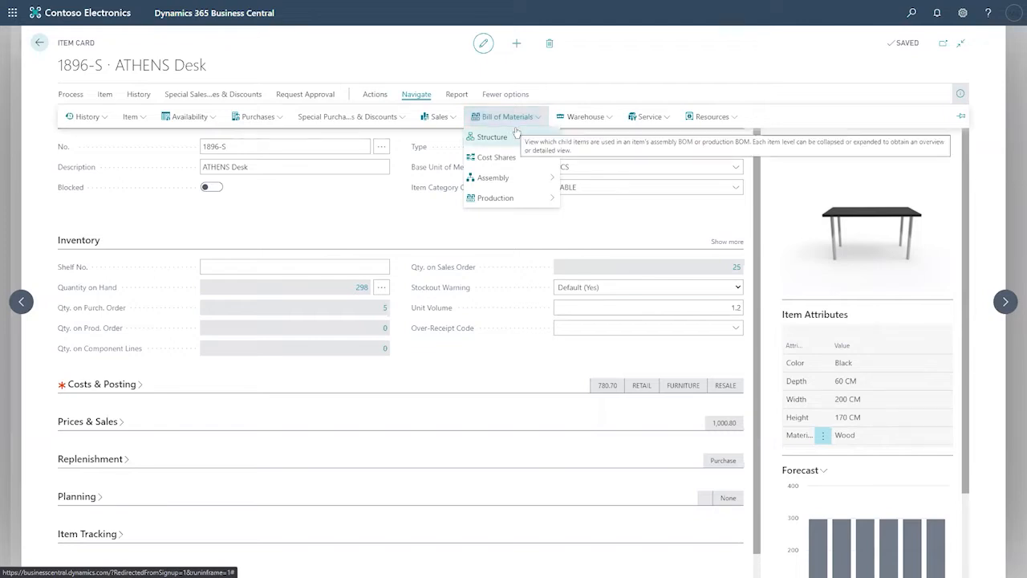
click(510, 178)
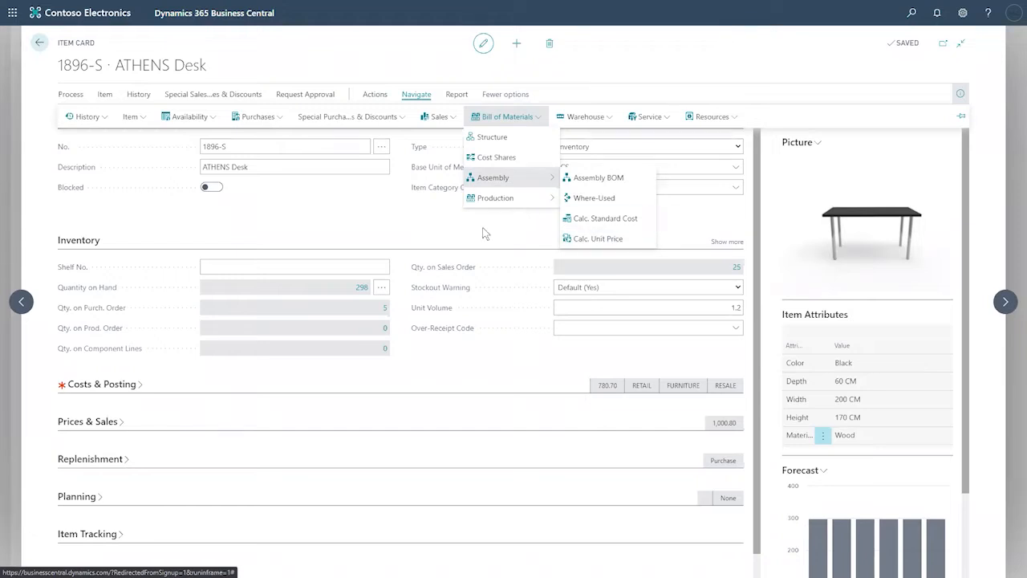
click(416, 95)
click(415, 95)
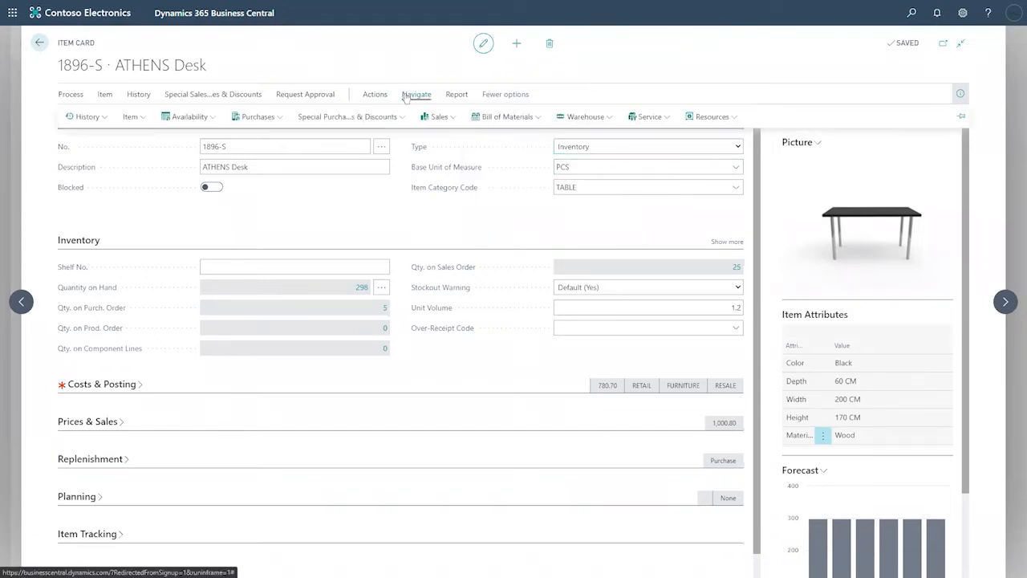
click(604, 117)
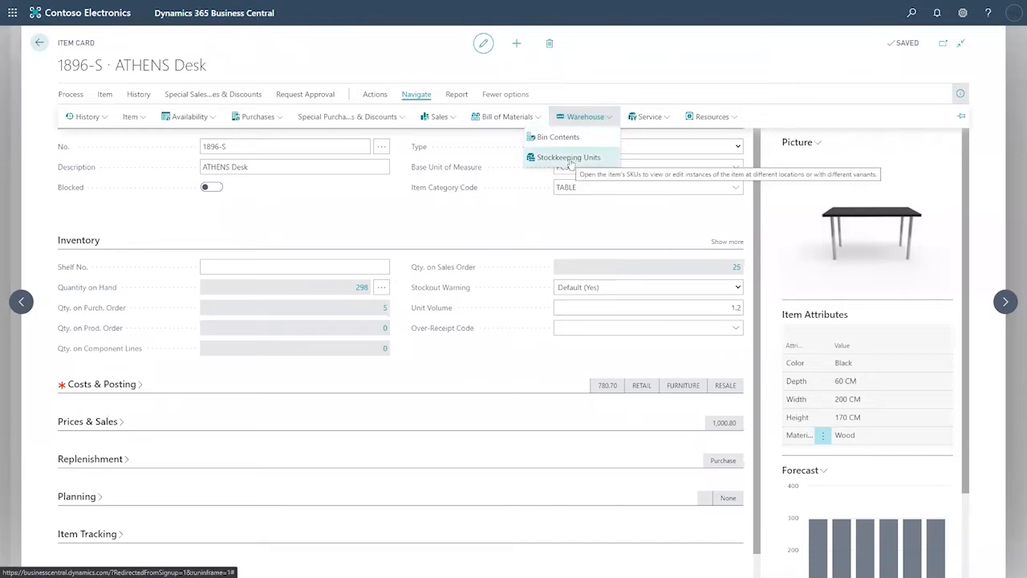
Step: Check the empty Stockkeeping Units list, return, and show Actions > Functions with Create Stockkeeping Unit
click(571, 161)
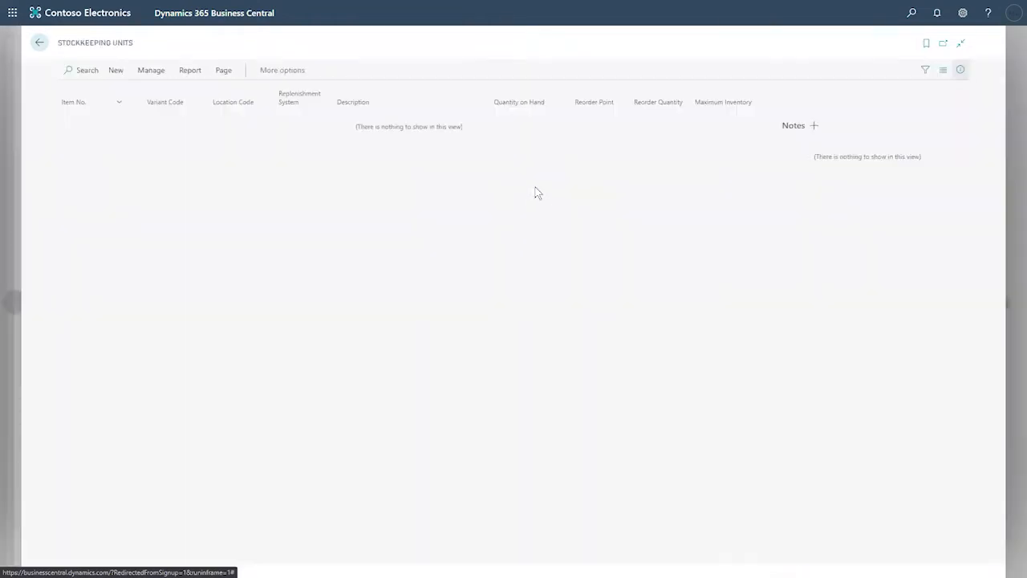
click(40, 42)
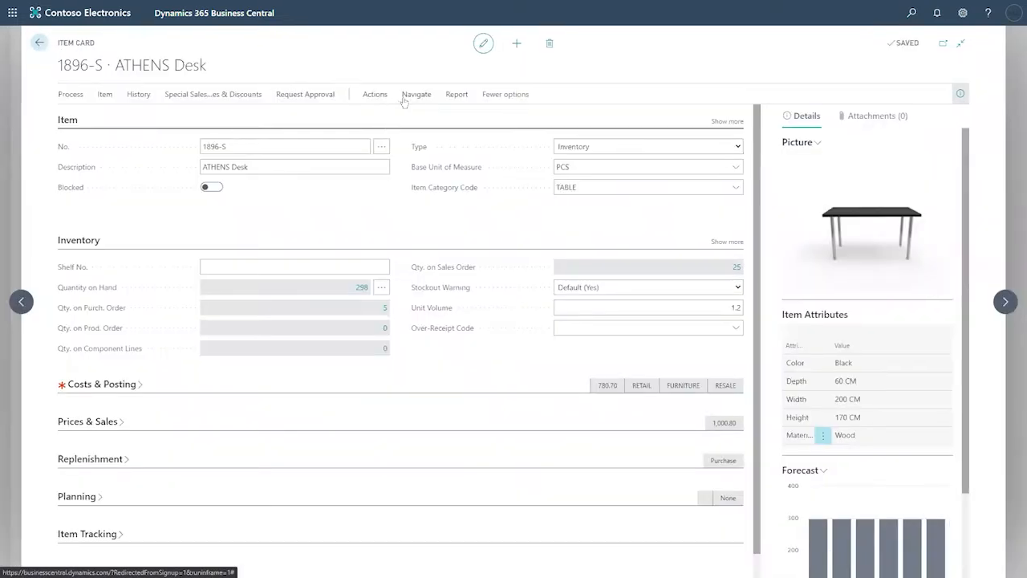
click(416, 95)
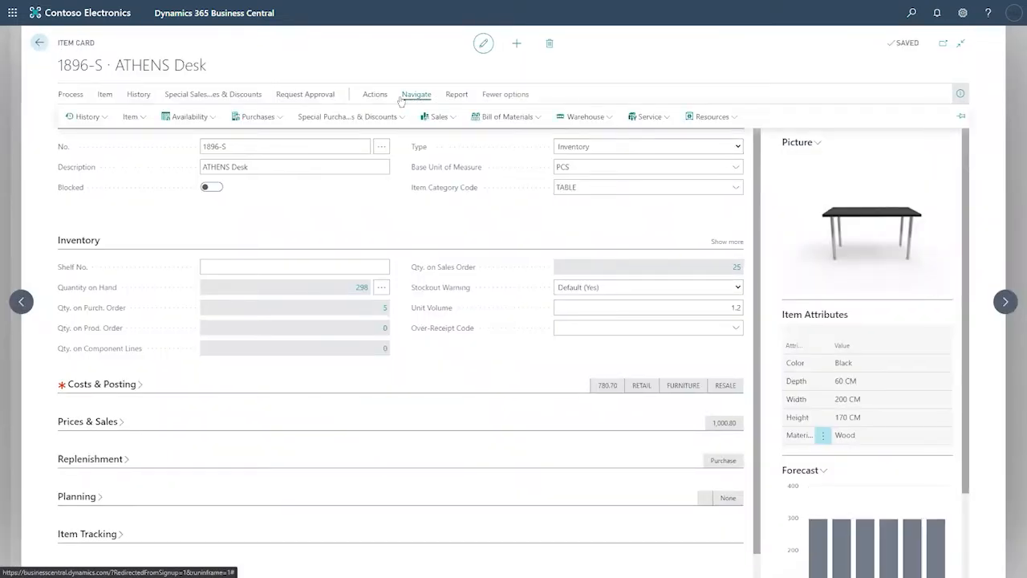
click(375, 94)
click(323, 121)
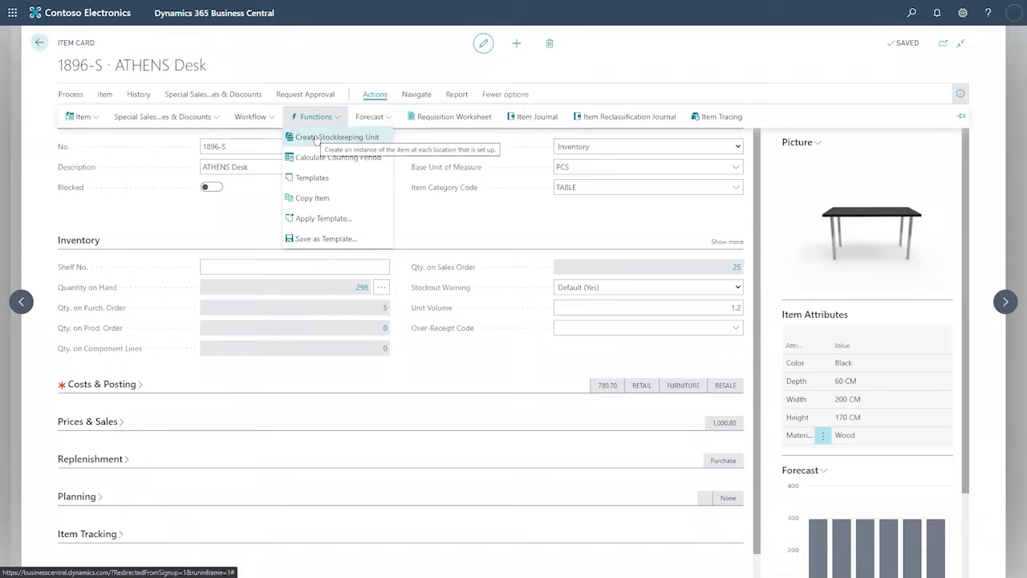
Step: Browse the Actions Item, Forecast and Functions menus, then show Navigate > Item pages
click(203, 224)
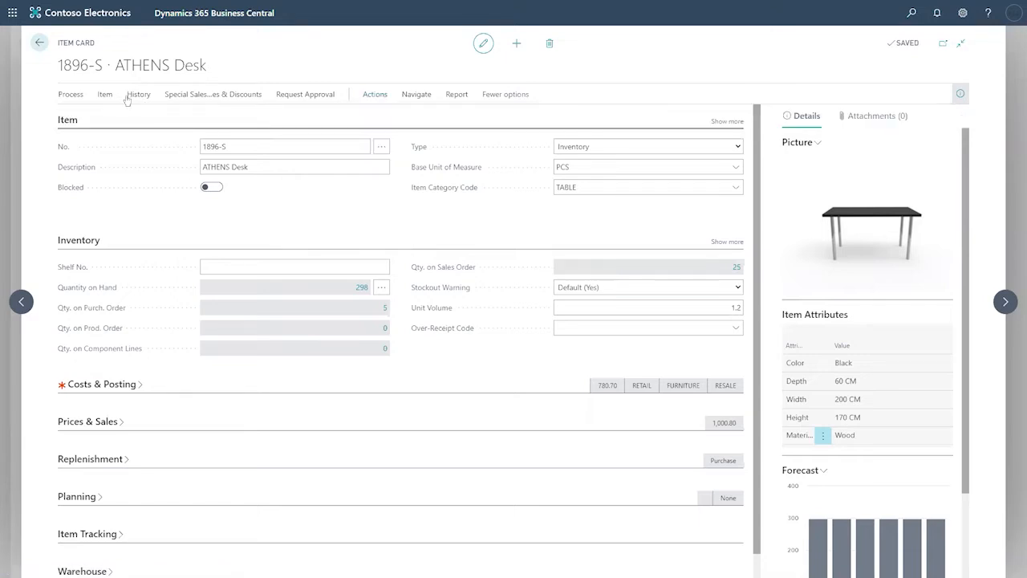
click(374, 98)
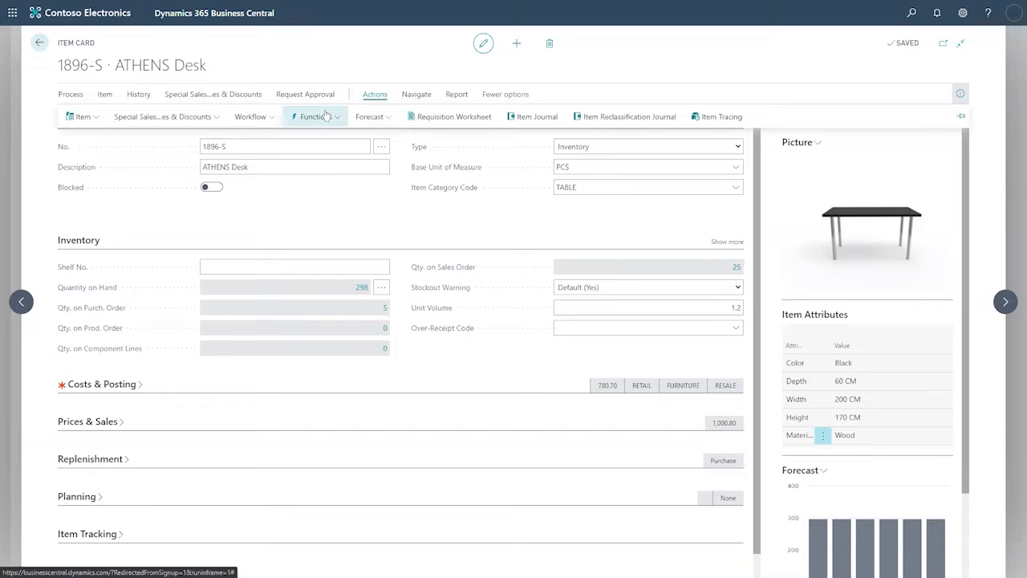
click(93, 120)
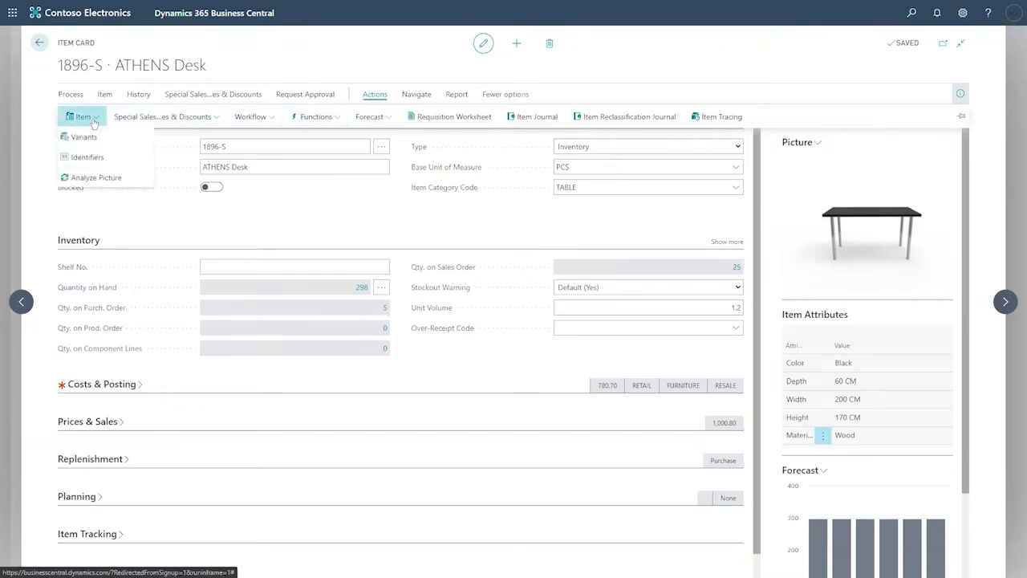
click(383, 118)
click(336, 120)
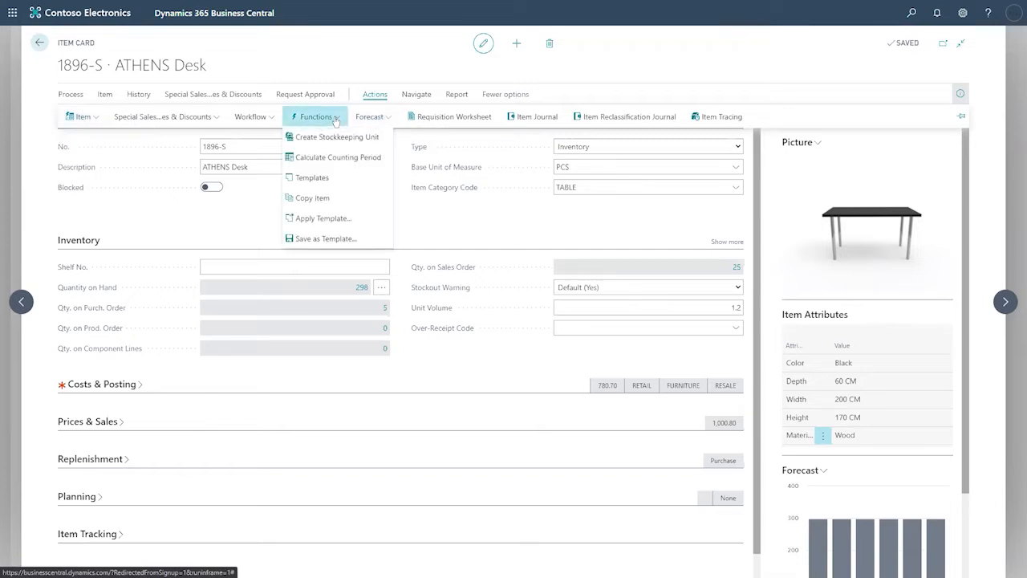
click(417, 94)
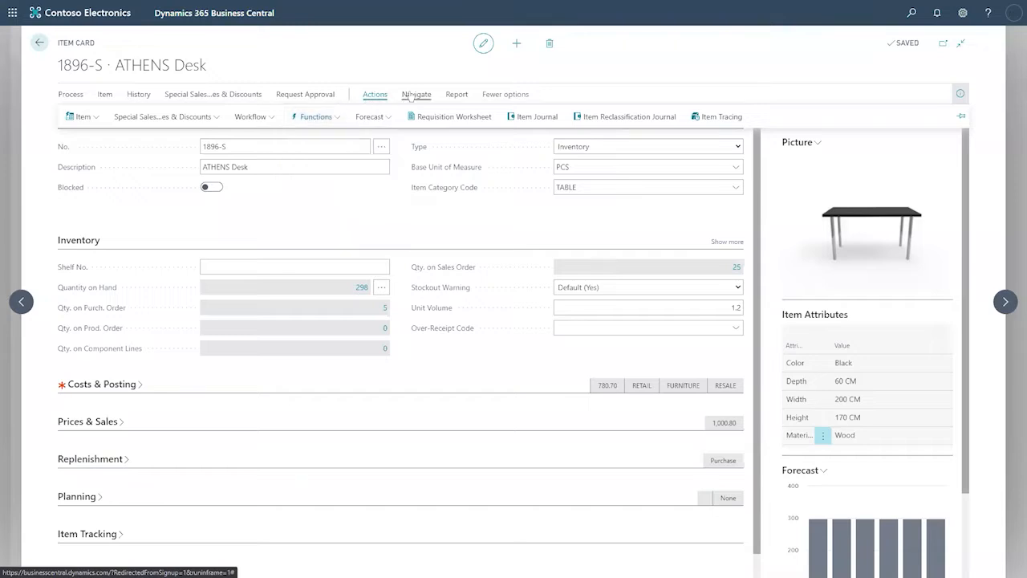
click(139, 119)
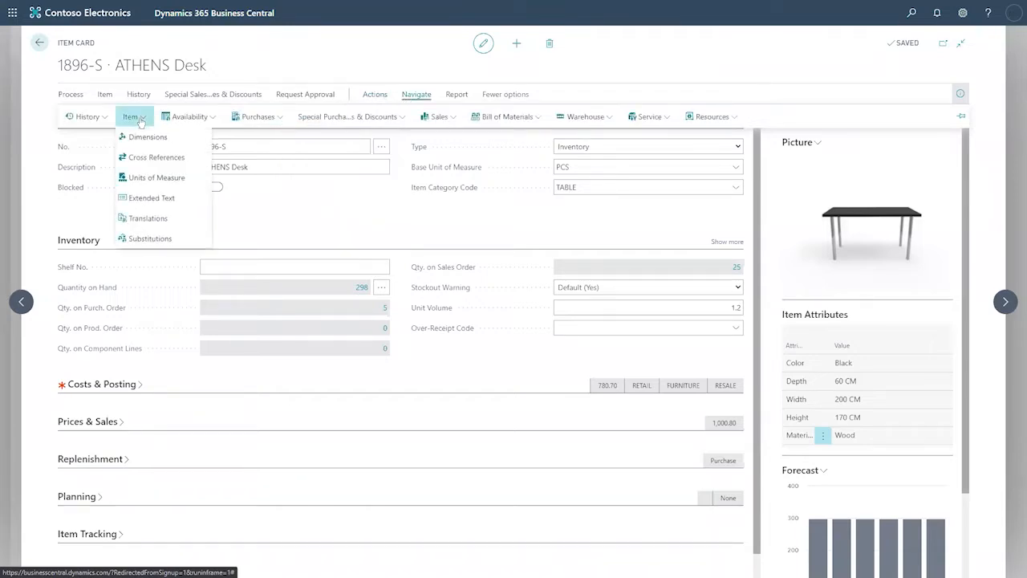
Step: In Units of Measure, add a PALLET line with 10 per unit alongside PCS at 1
click(155, 177)
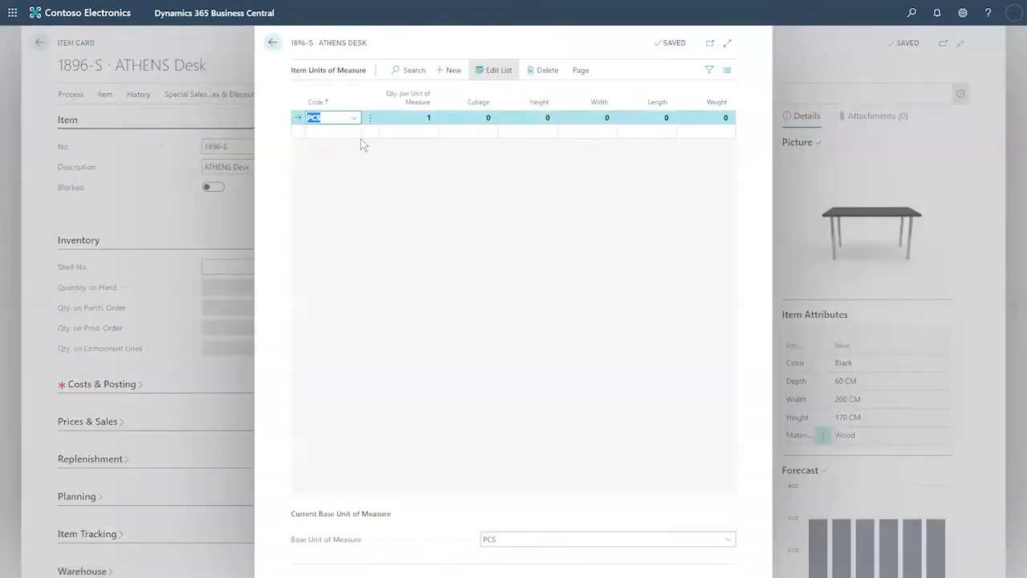
click(397, 118)
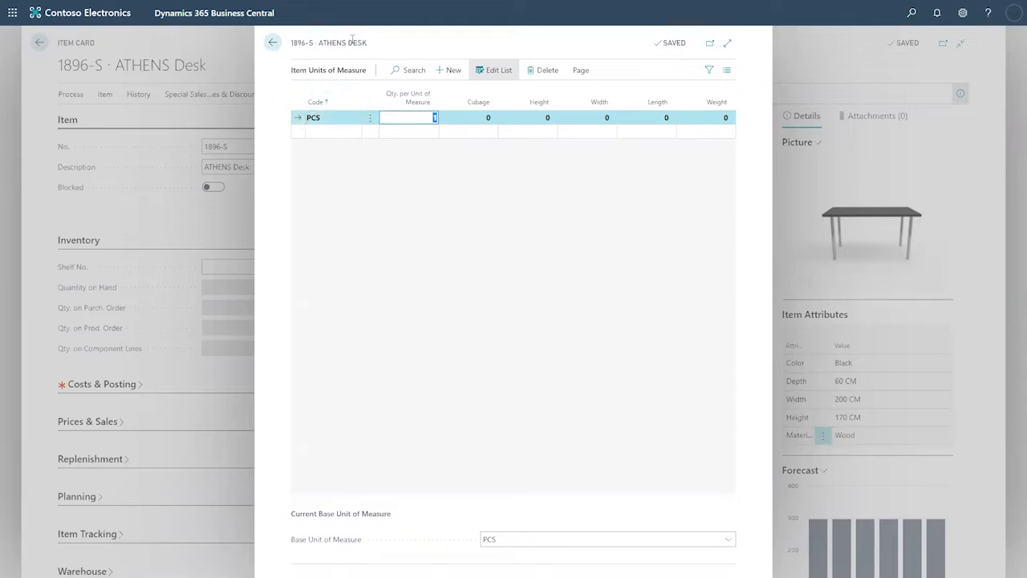
click(327, 134)
click(355, 132)
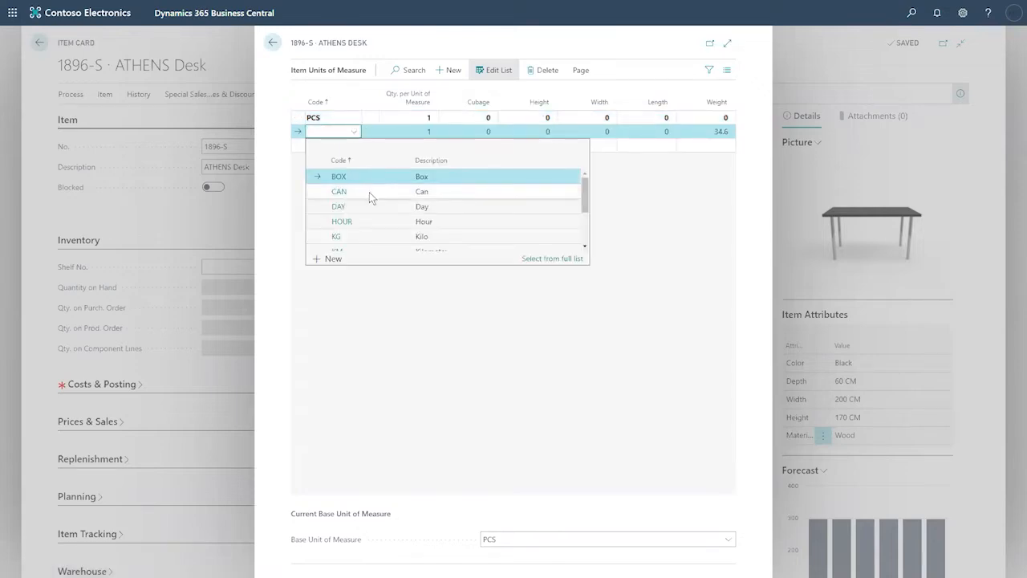
scroll(369, 191, down, 3)
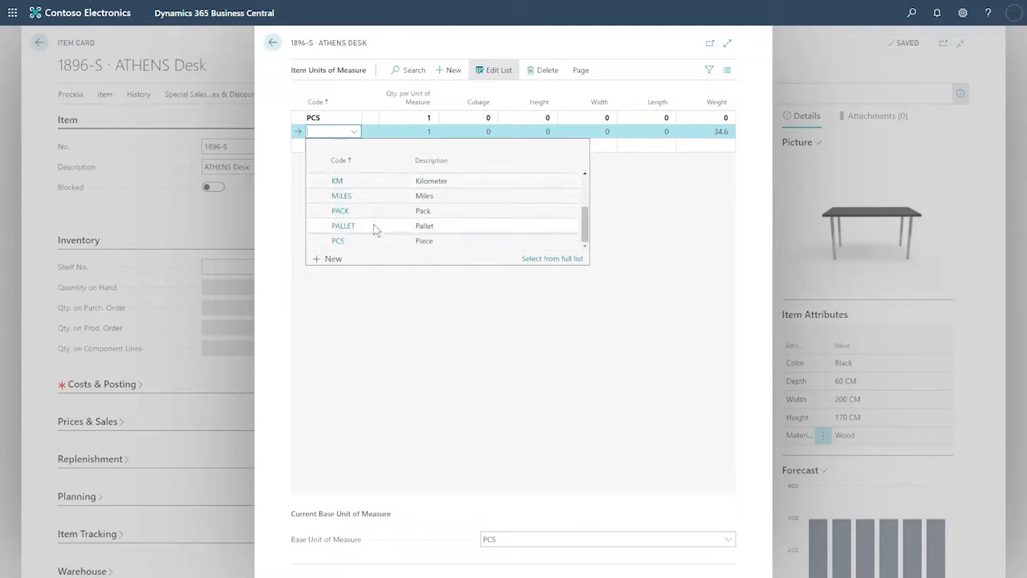
click(373, 226)
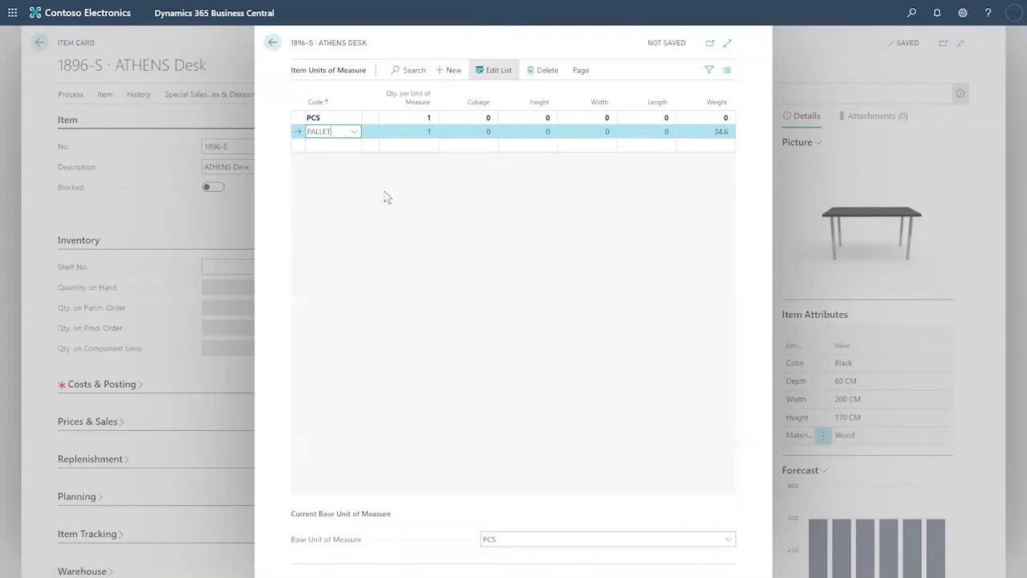
click(421, 134)
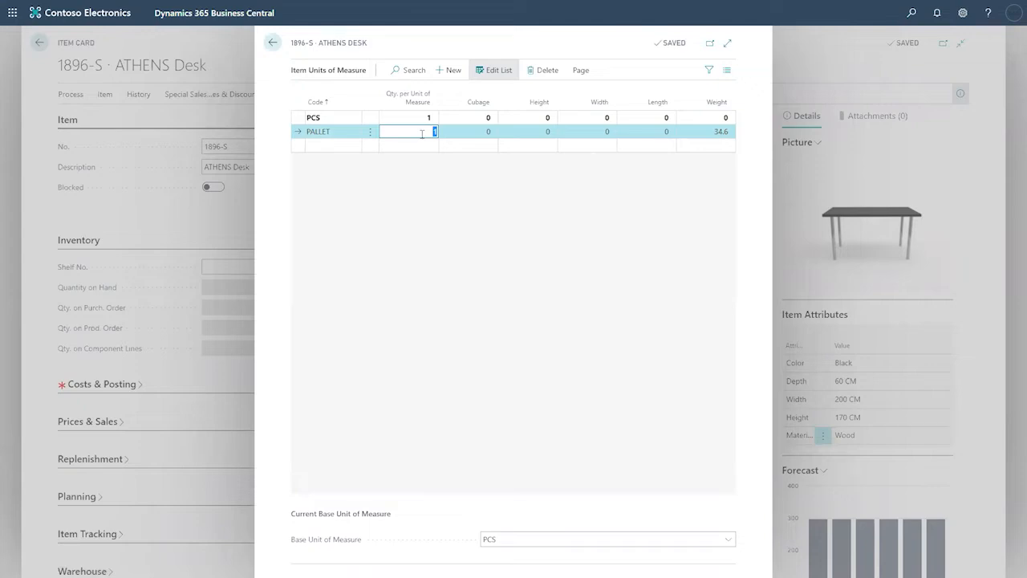
text(10)
key(Tab)
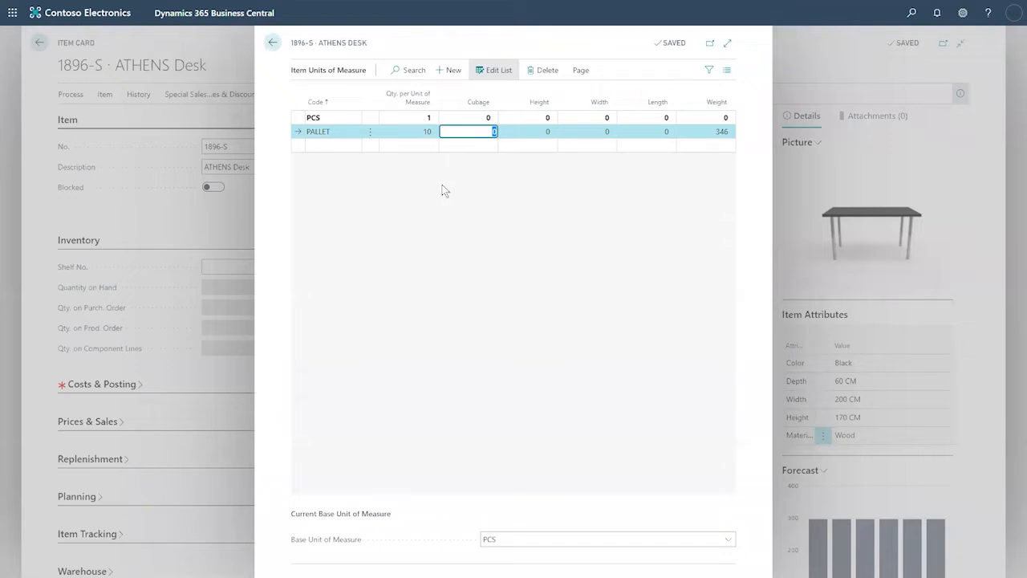
click(409, 133)
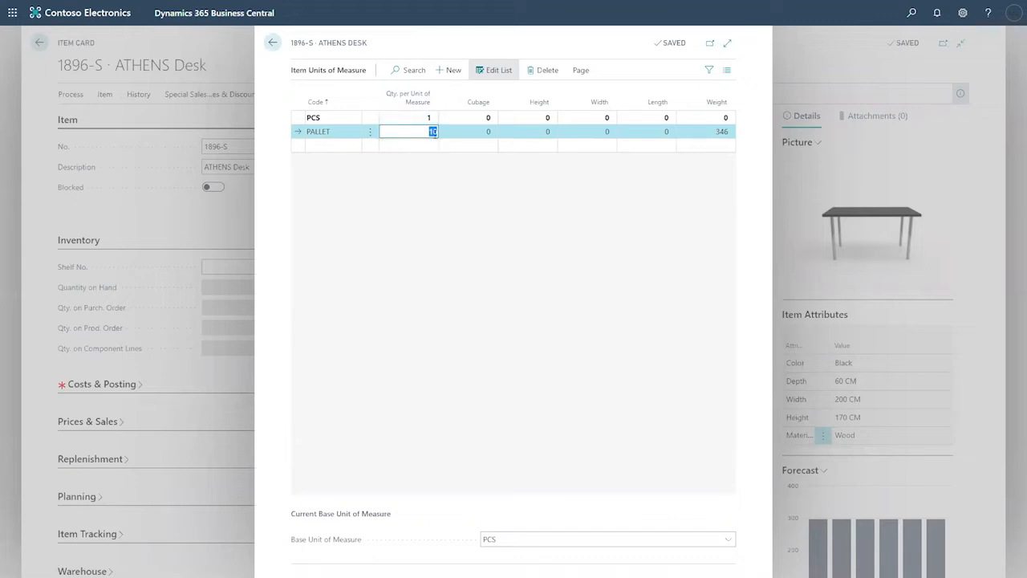
click(422, 117)
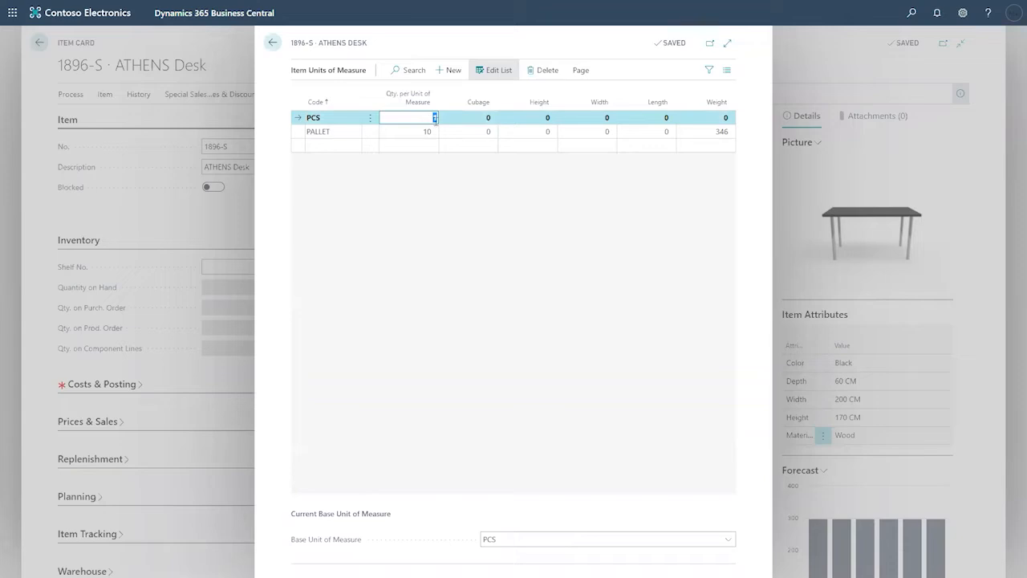
Step: Clear the PALLET quantity per unit and move into the PCS unit's measurement fields
click(419, 132)
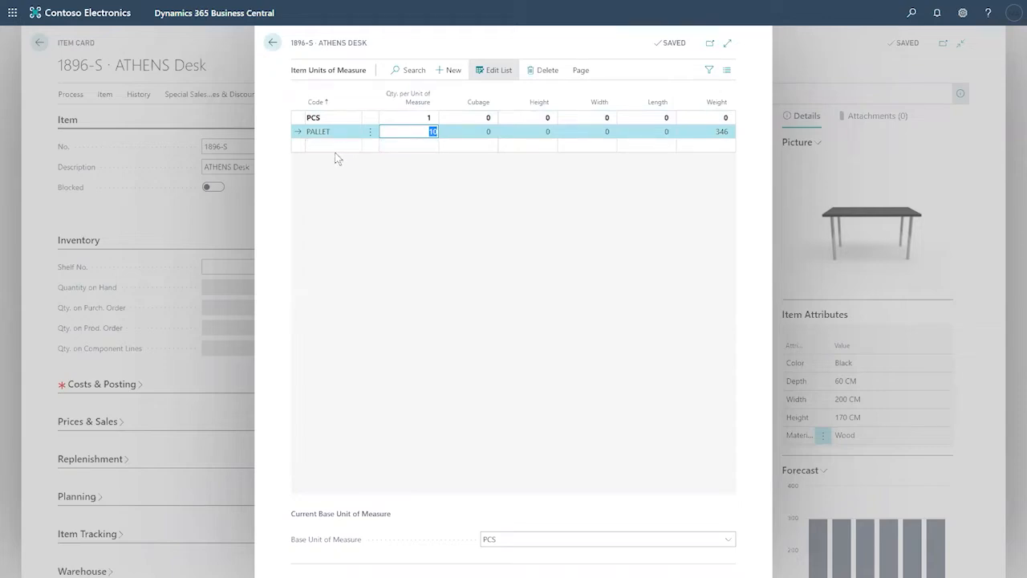
key(BackSpace)
click(486, 119)
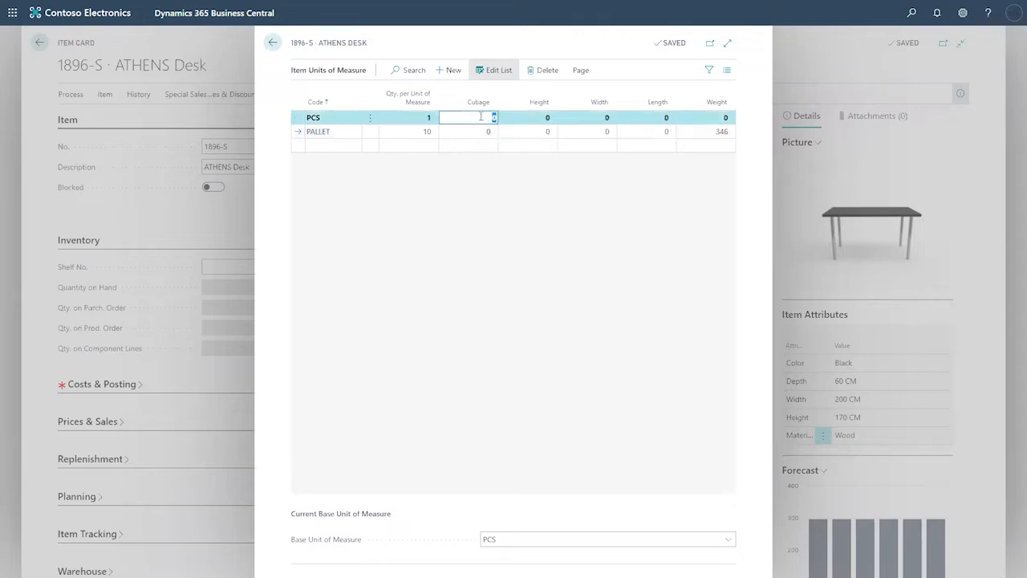
click(486, 134)
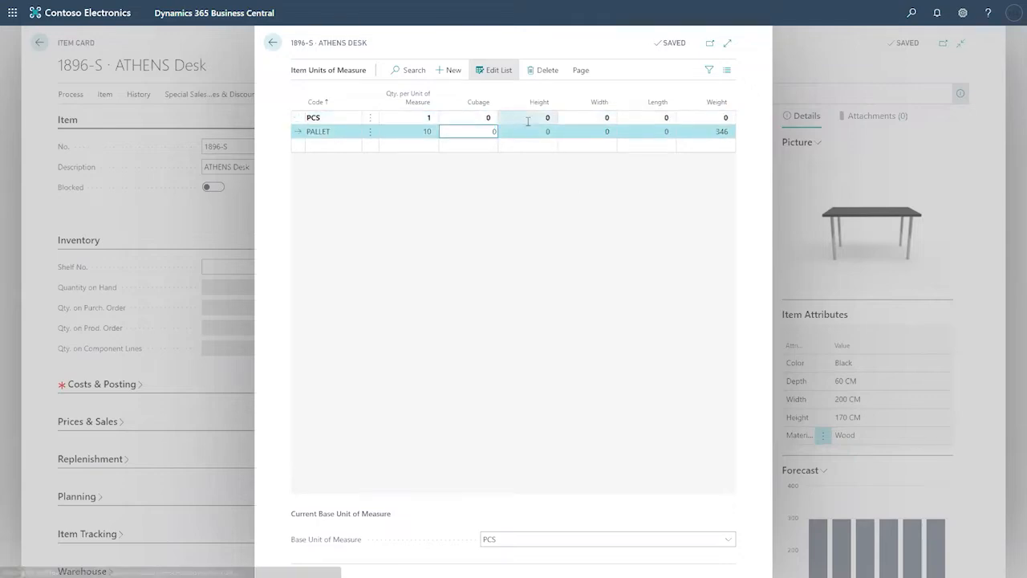
click(521, 118)
click(654, 118)
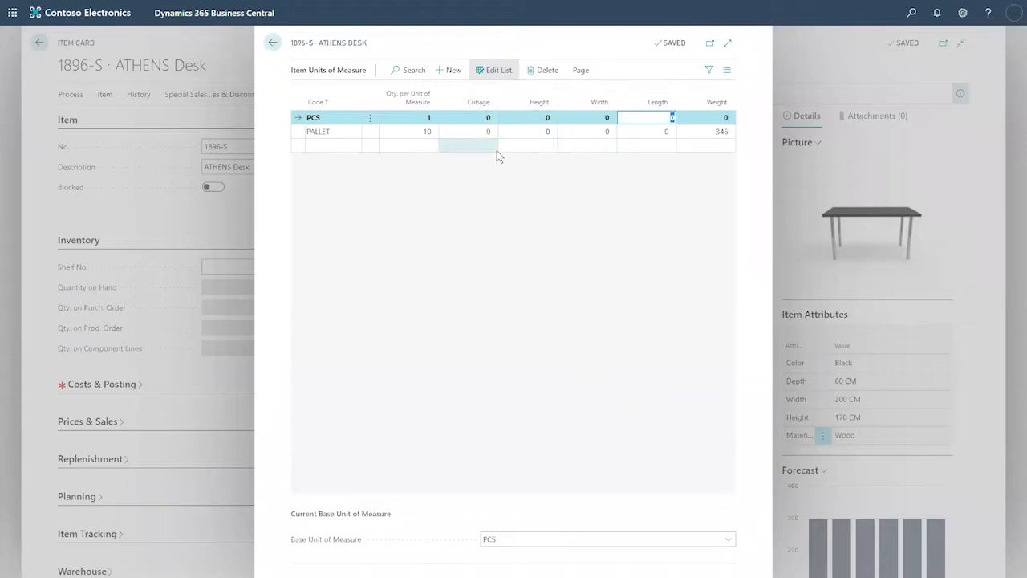
Step: Enter 34.6 as the PCS Weight and go back to the 1896-S item card
click(714, 134)
click(722, 118)
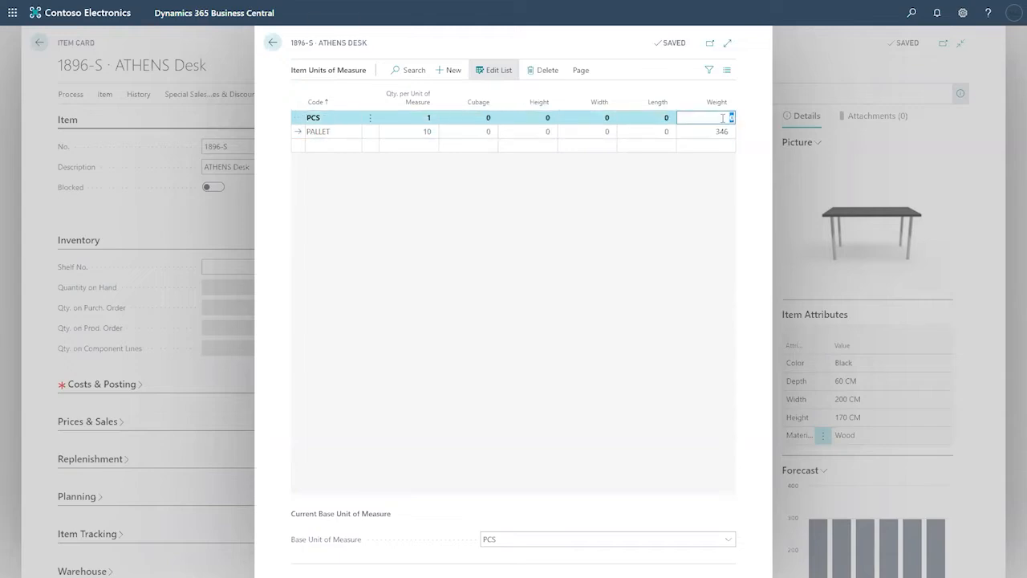
text(34.6)
key(Return)
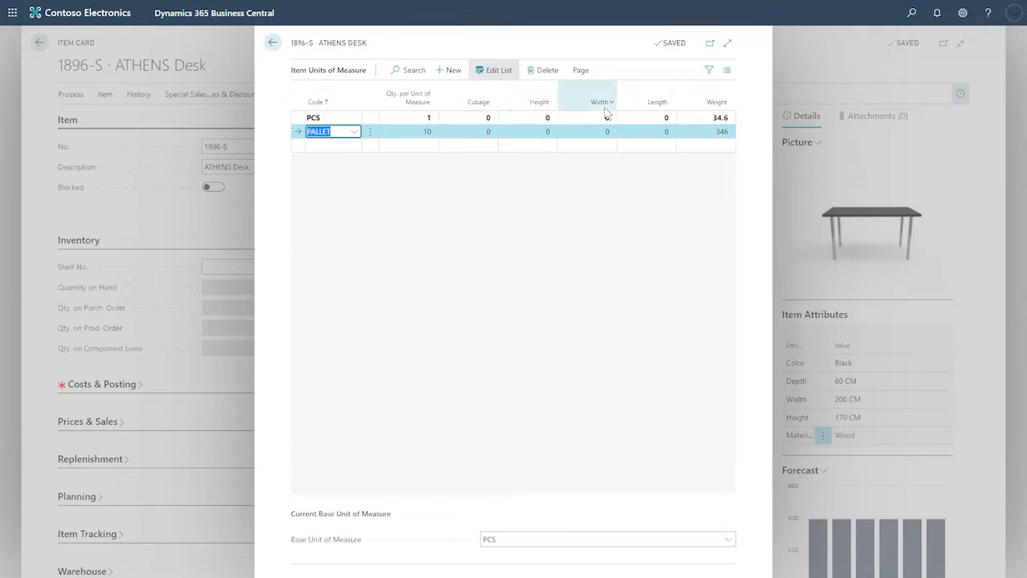
mouse_move(638, 113)
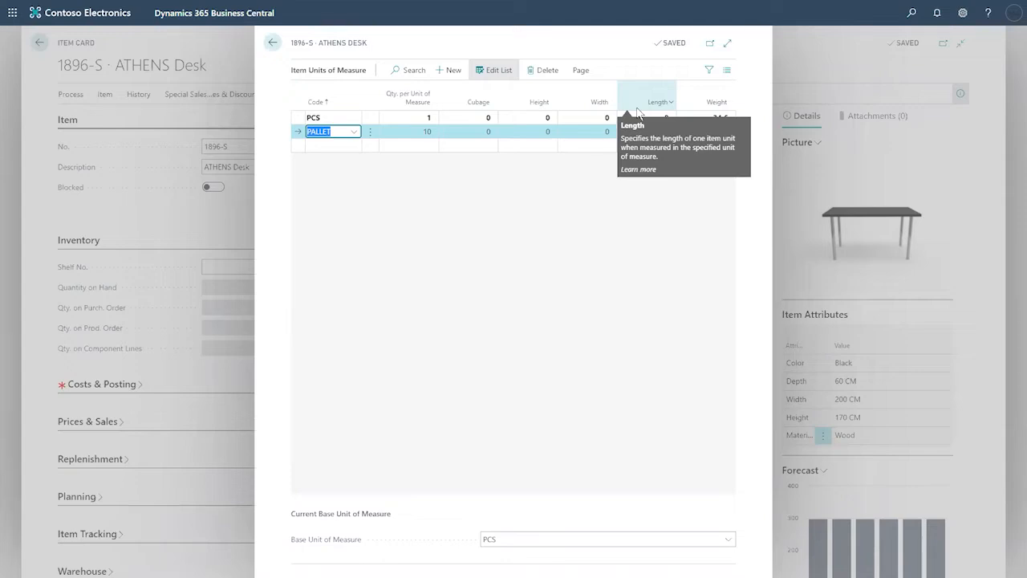
click(272, 43)
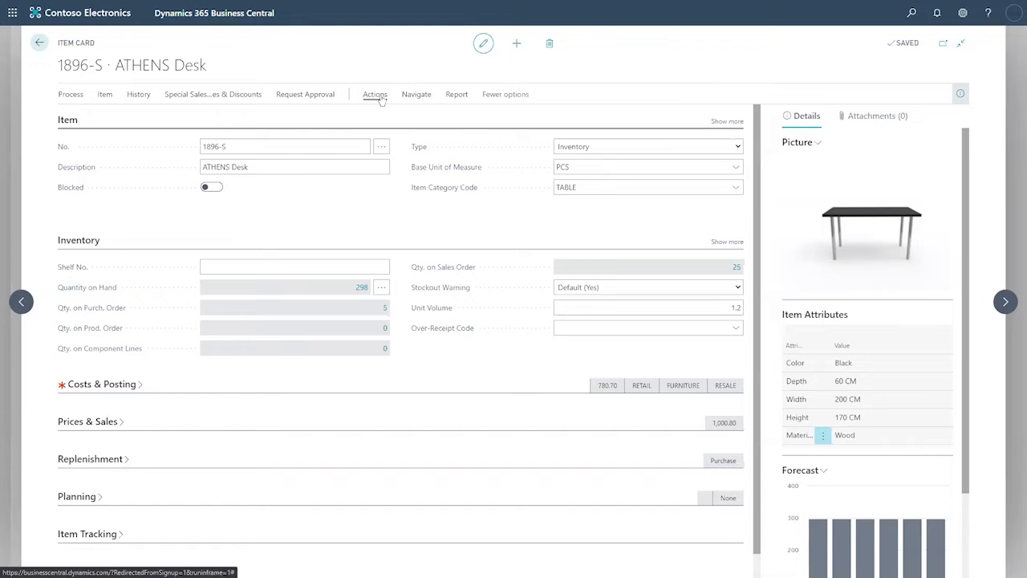
Step: Start Create Stockkeeping Unit from Actions > Functions, then cancel the dialog
click(373, 96)
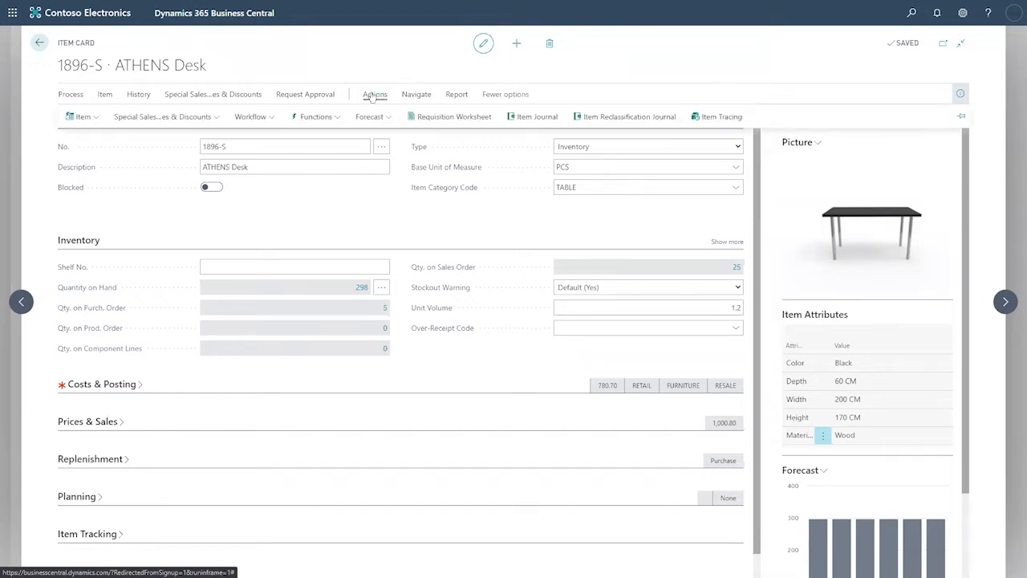
click(335, 117)
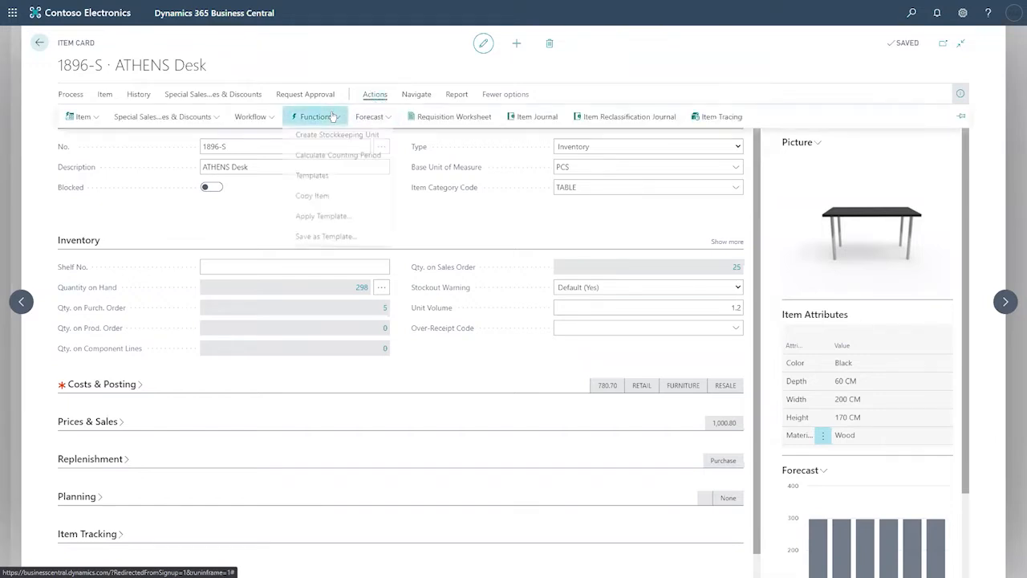
click(338, 137)
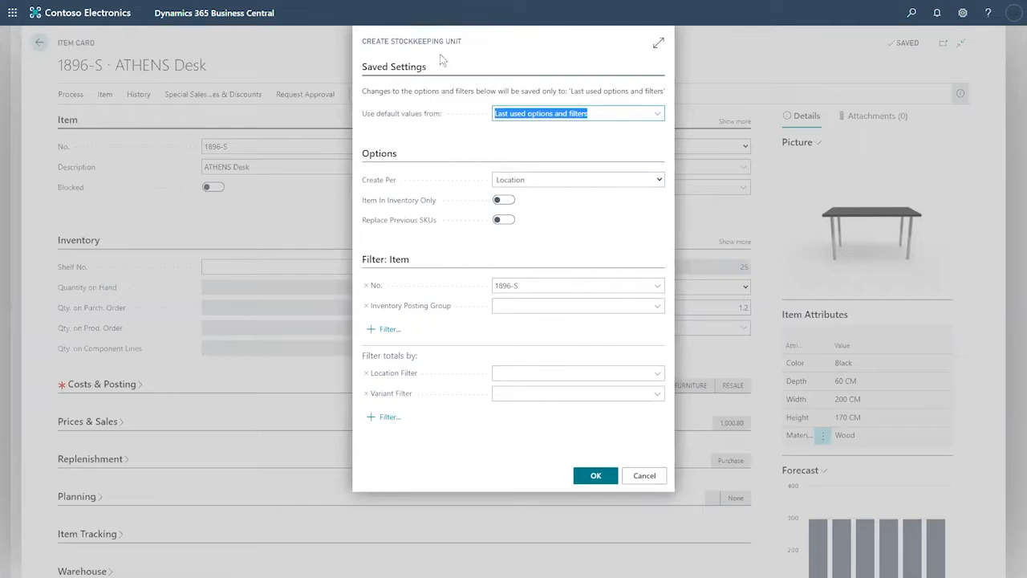
mouse_move(363, 44)
mouse_down()
mouse_move(396, 43)
mouse_move(363, 44)
mouse_up()
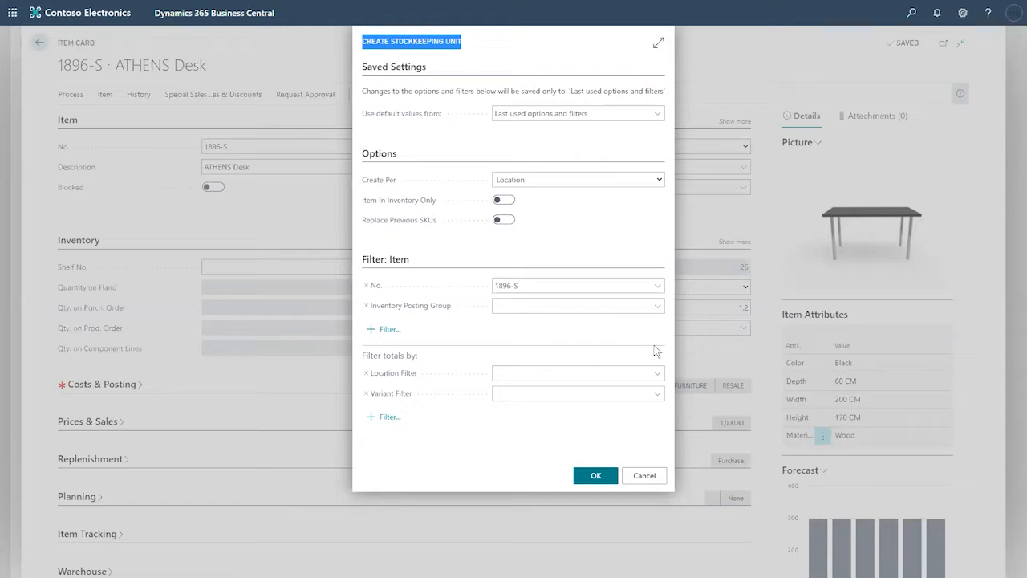
click(645, 475)
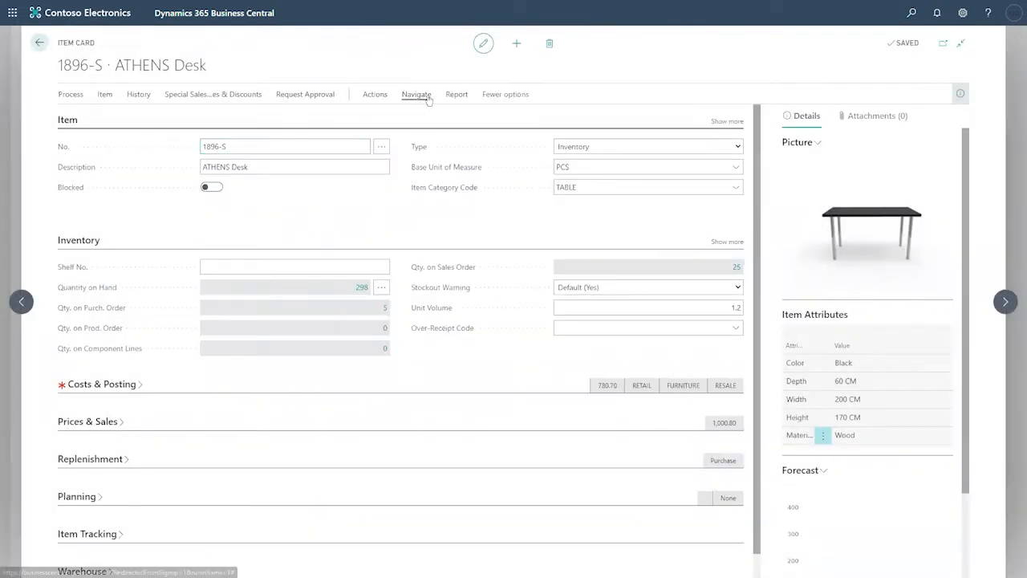
Step: Reopen Create Stockkeeping Unit from Actions > Functions on the ATHENS Desk card
click(428, 100)
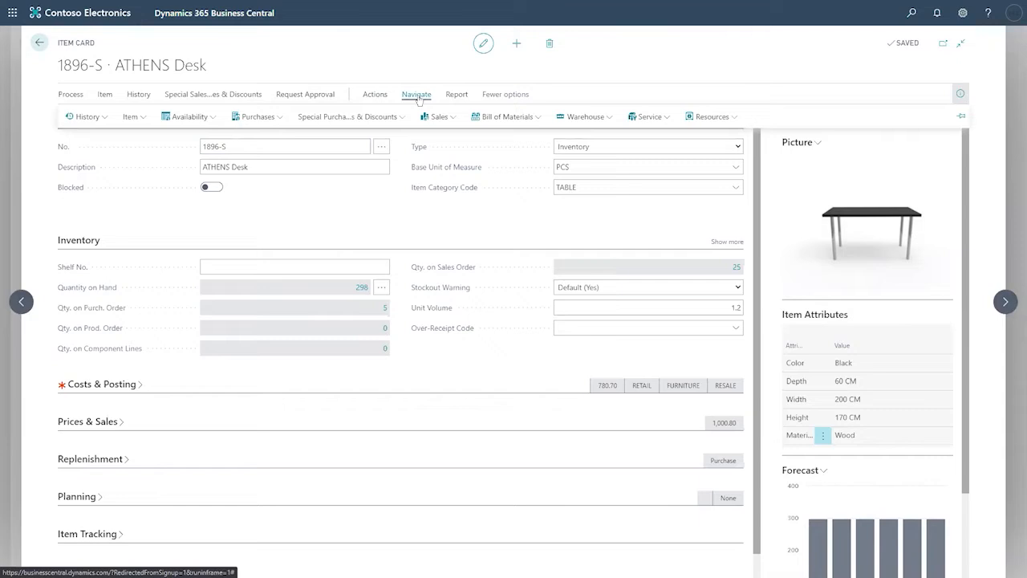
click(377, 94)
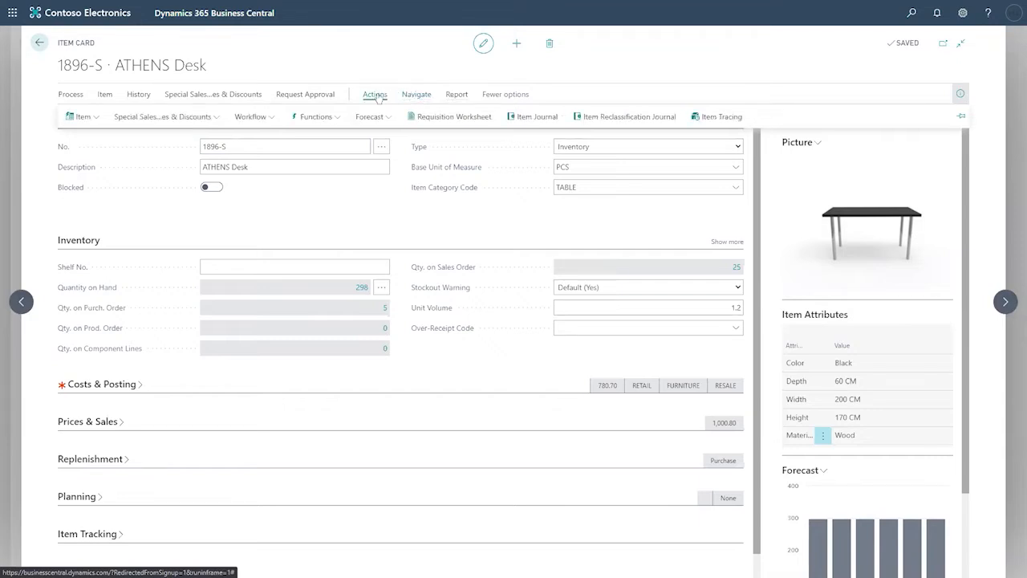
click(327, 118)
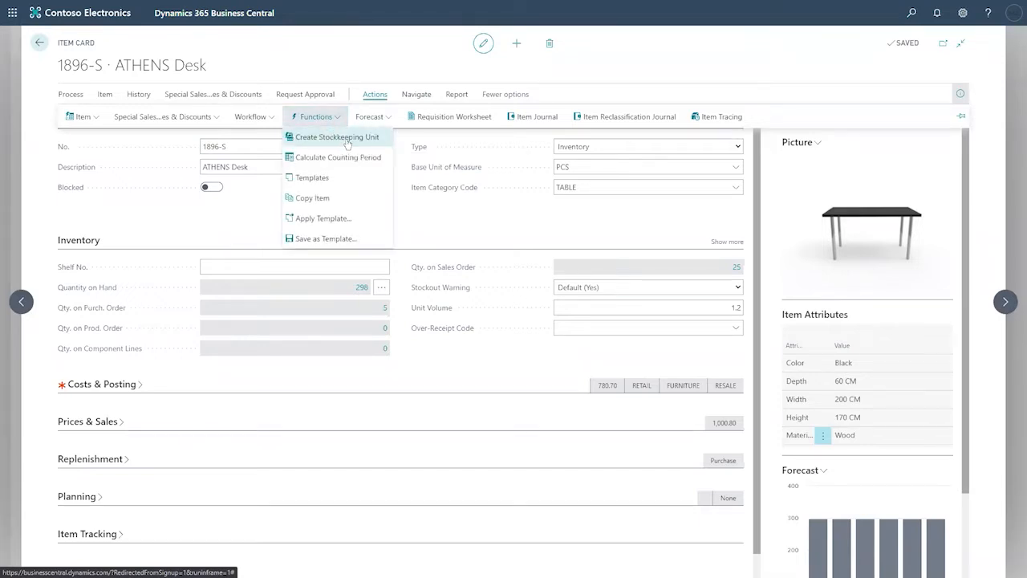
click(344, 148)
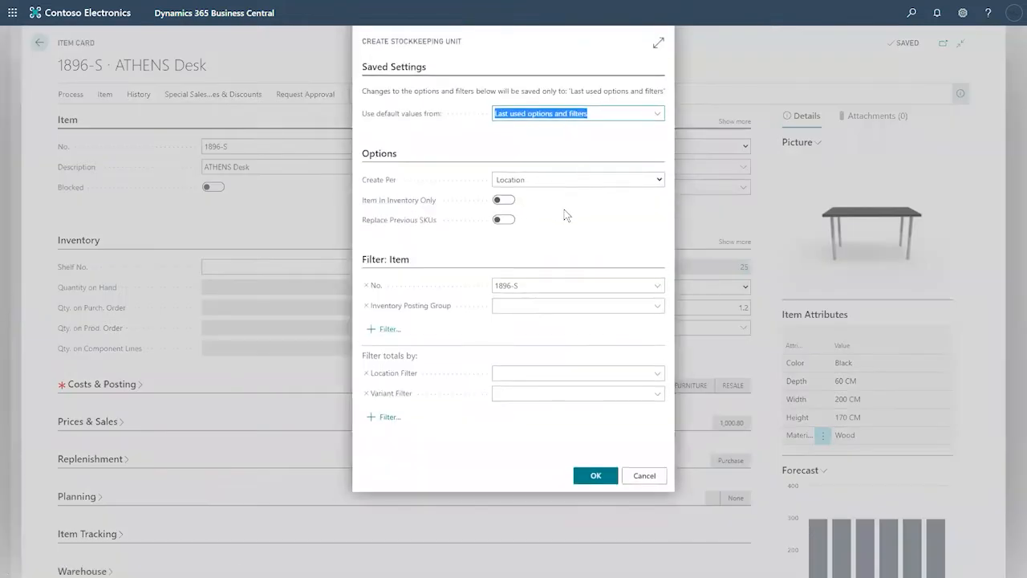
Step: Create stockkeeping units for 1896-S per Location, with Location Filter set to MAIN
click(564, 215)
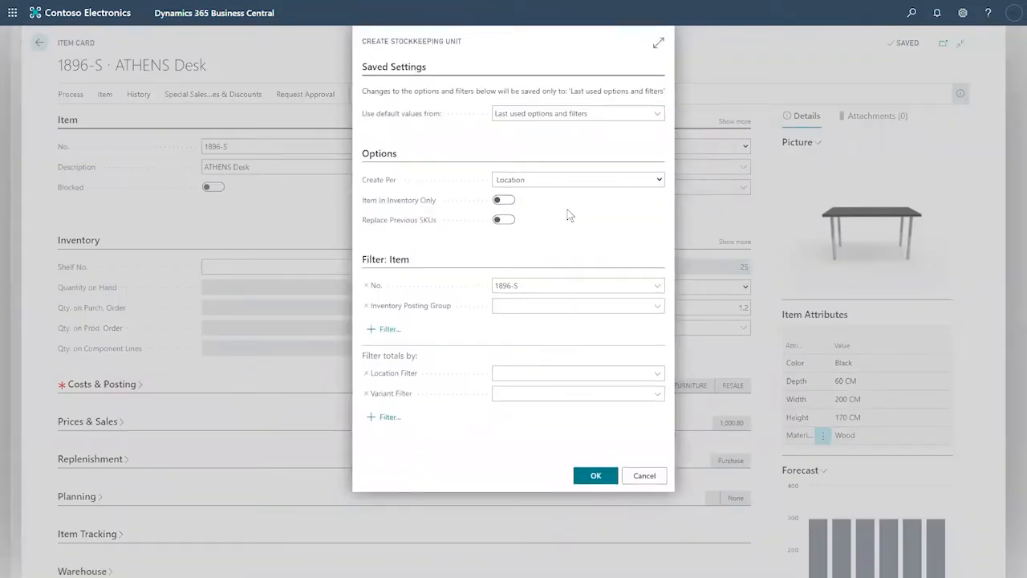
click(616, 182)
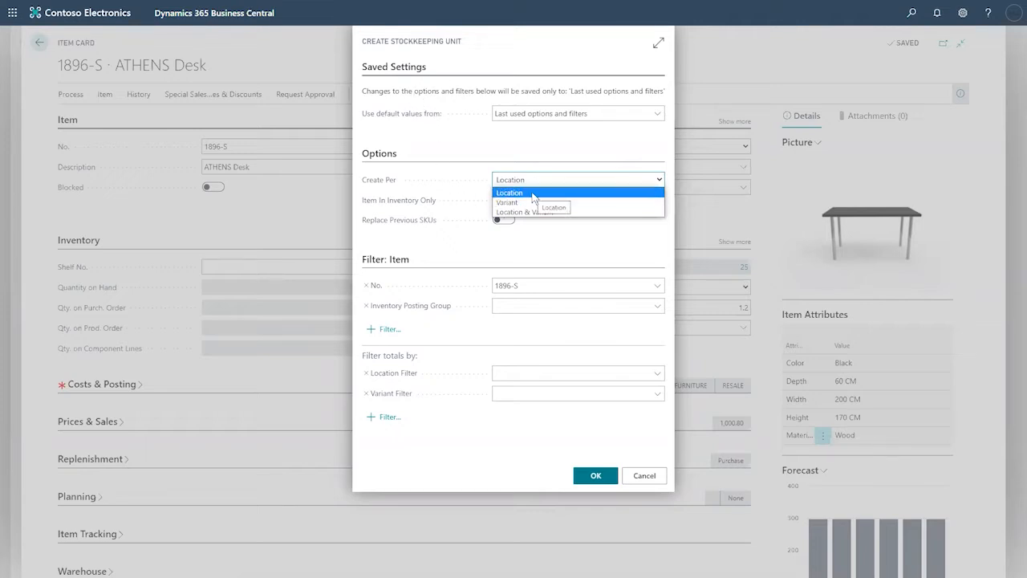
click(559, 239)
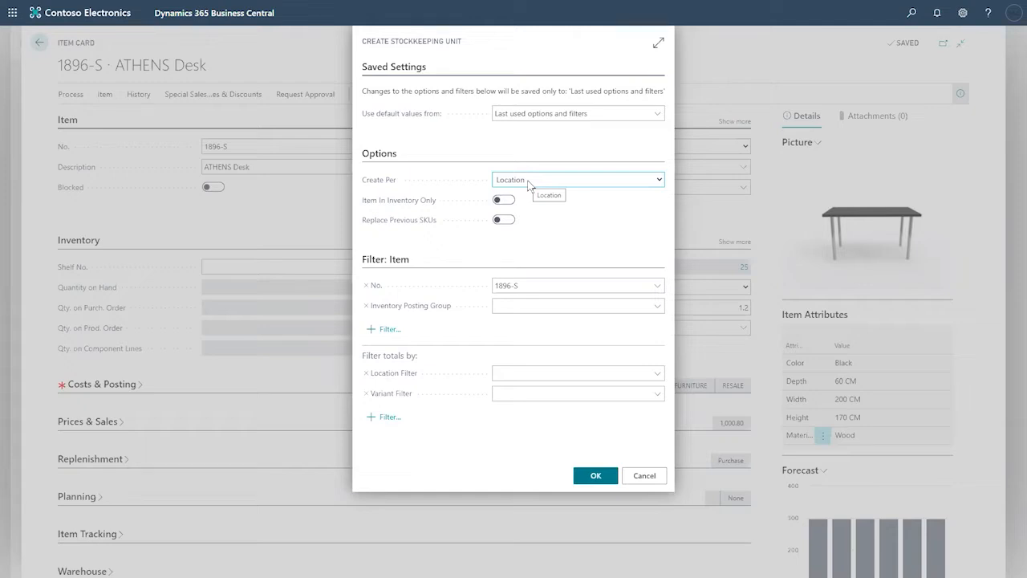
click(657, 375)
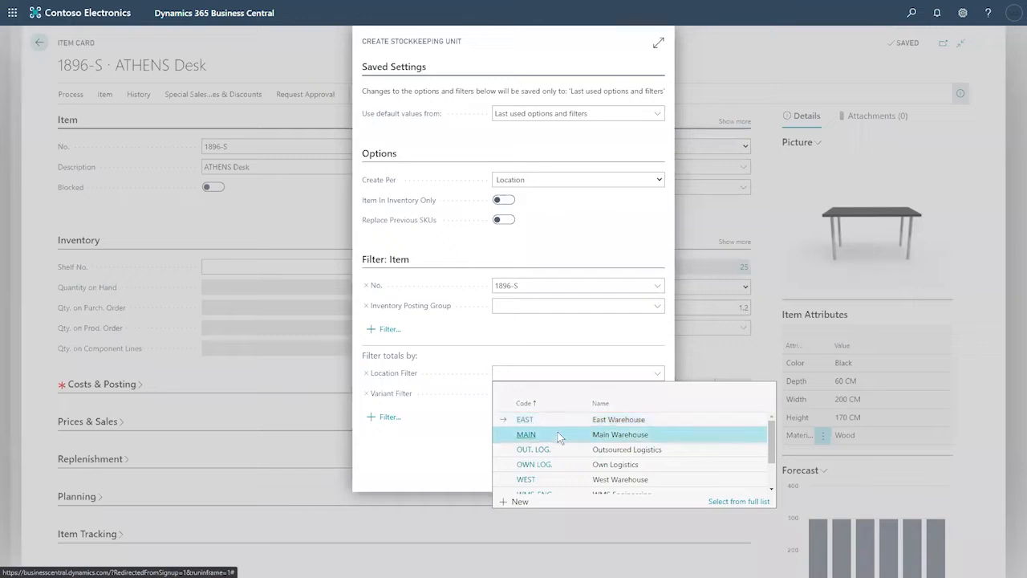
click(558, 434)
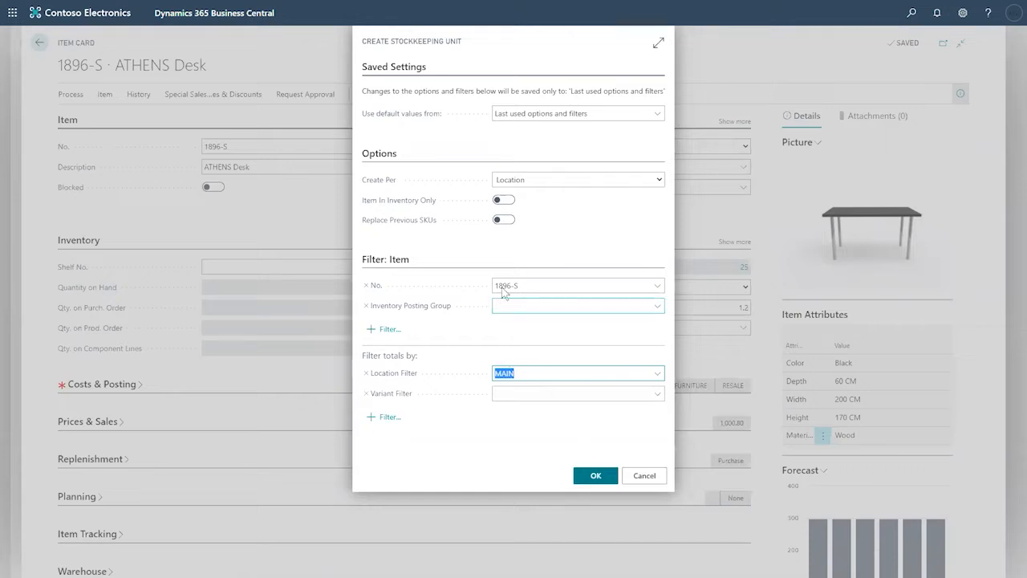
click(591, 478)
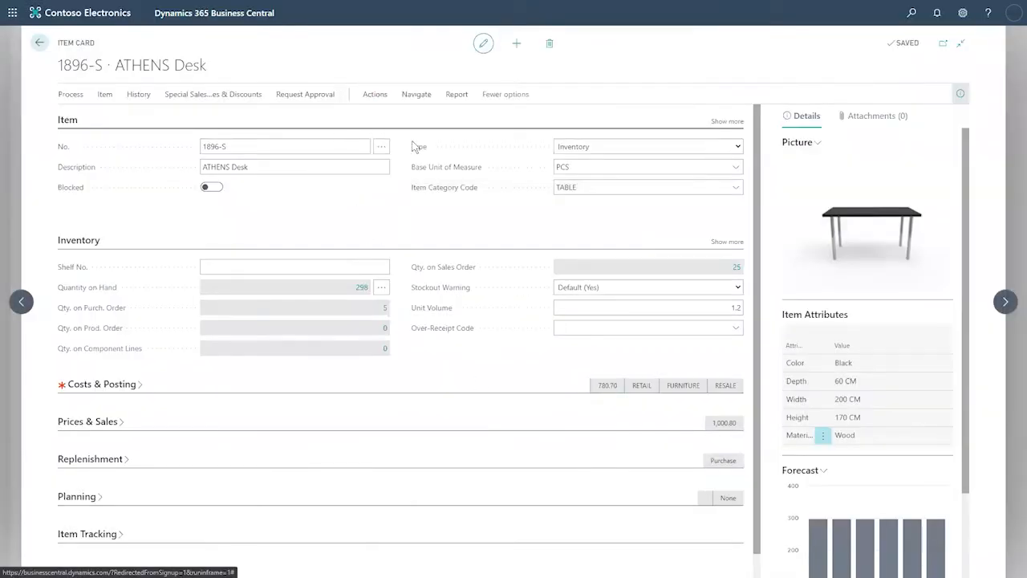
Step: Show the ATHENS Desk's Navigate options and expand the Warehouse dropdown
click(415, 94)
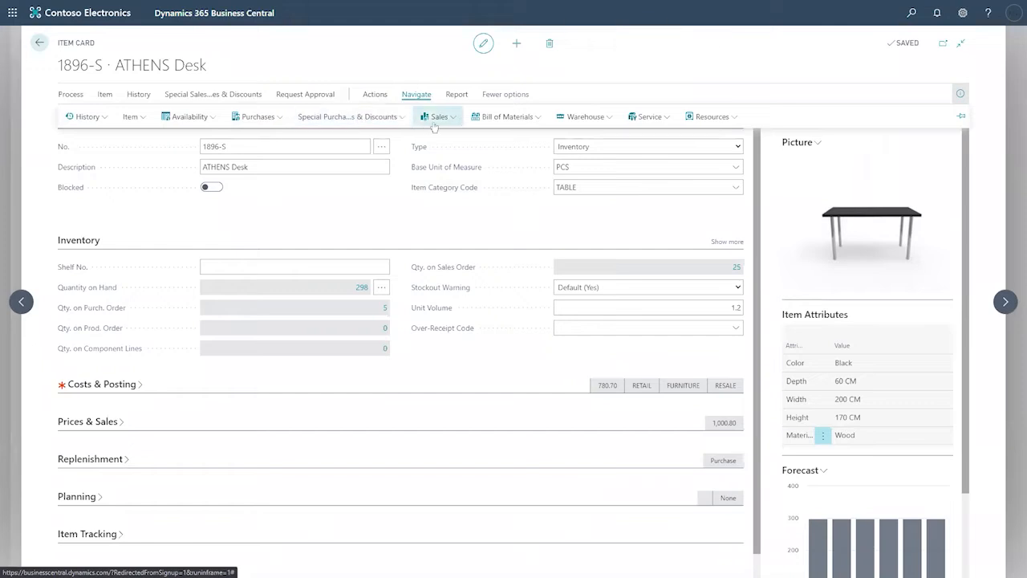
click(593, 120)
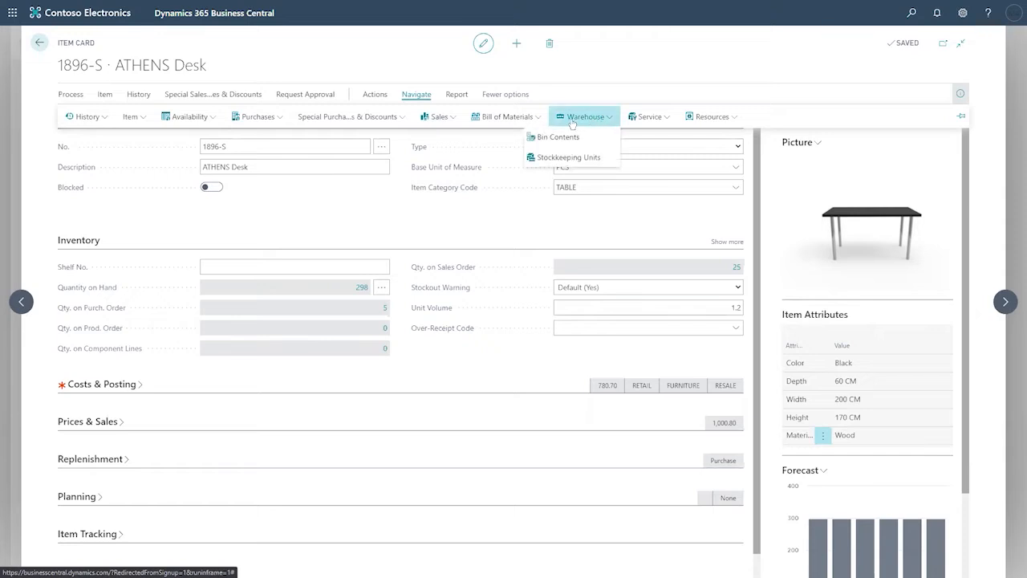
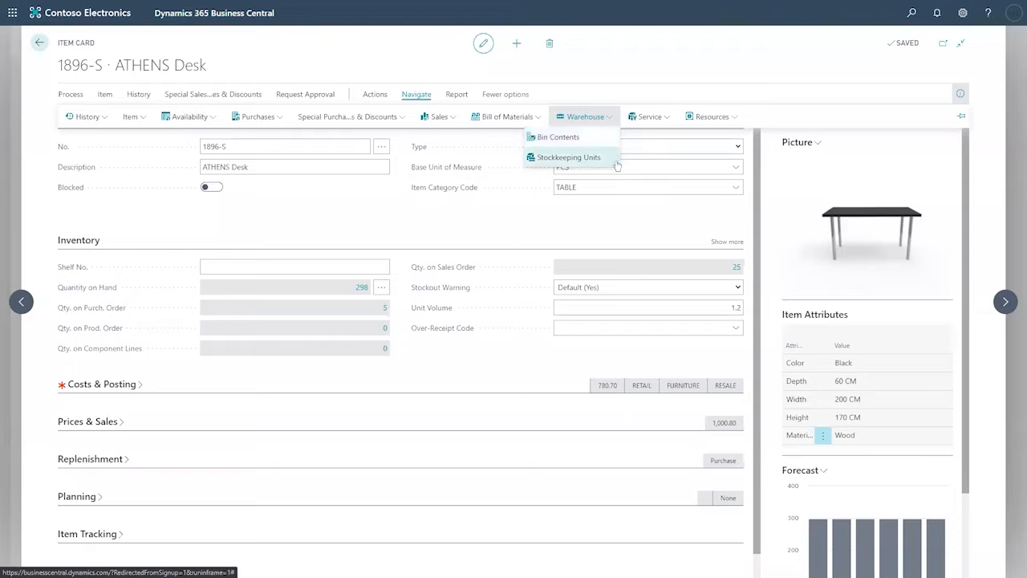
Step: Open the ATHENS Desk's Stockkeeping Units list from the Warehouse menu
click(564, 159)
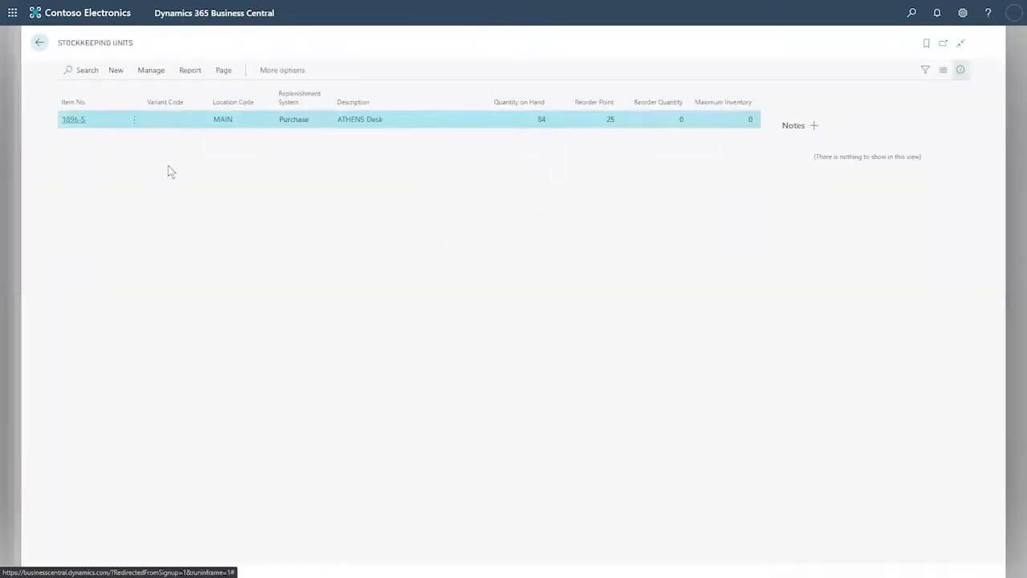
Step: Open the MAIN stockkeeping unit card for 1896-S and expand its Replenishment details
click(74, 121)
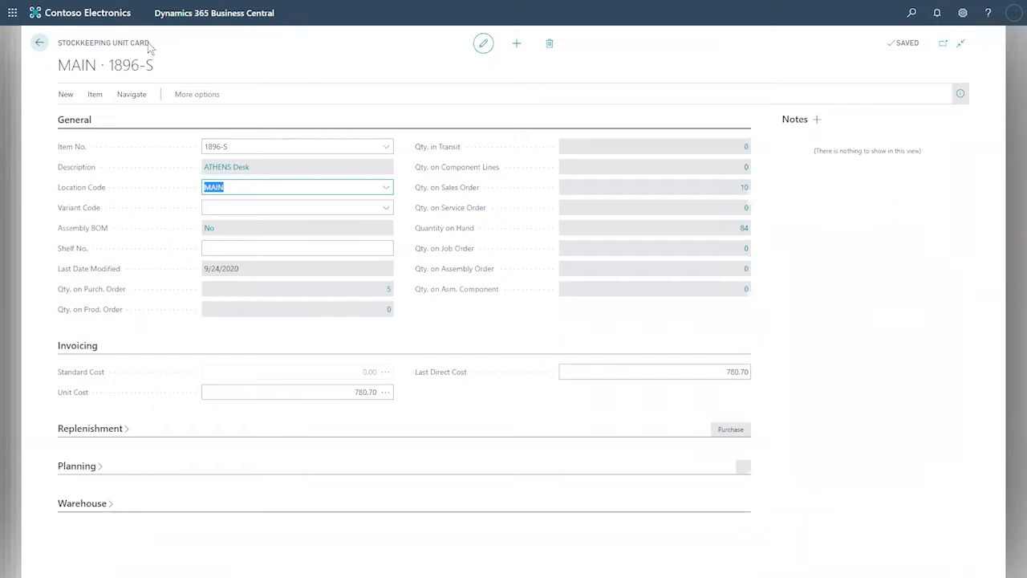
drag(149, 43, 56, 48)
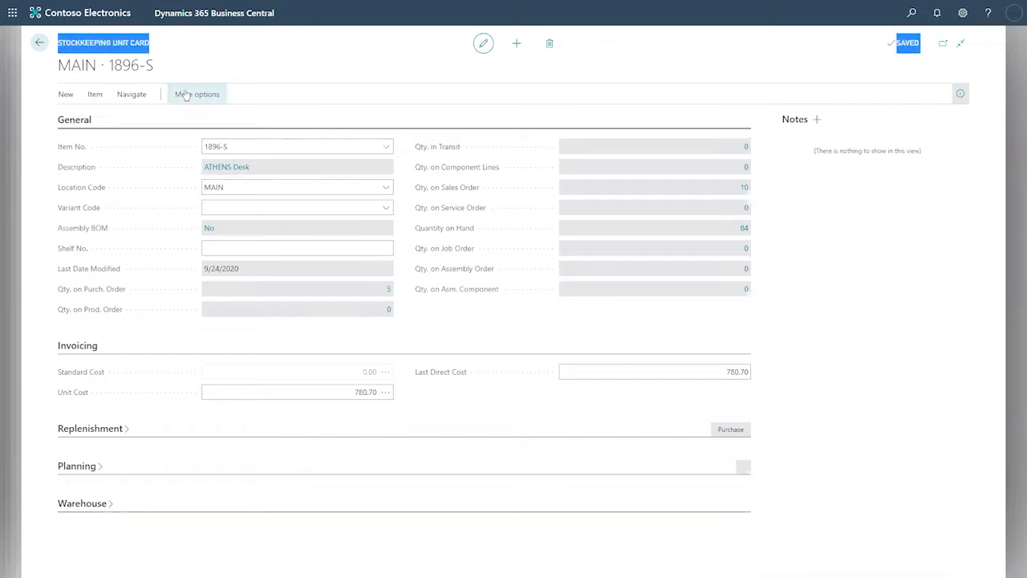
click(230, 188)
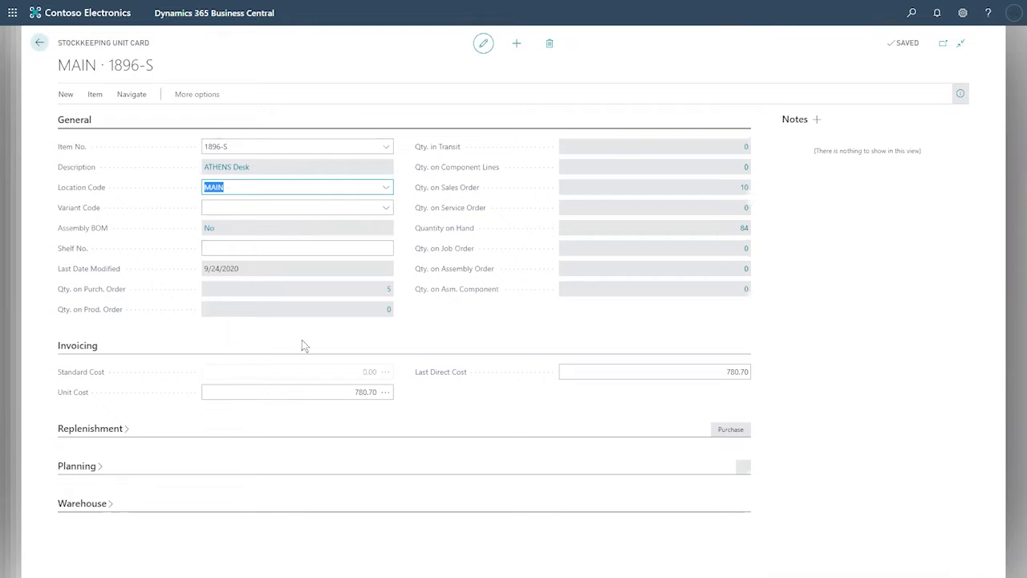
click(124, 429)
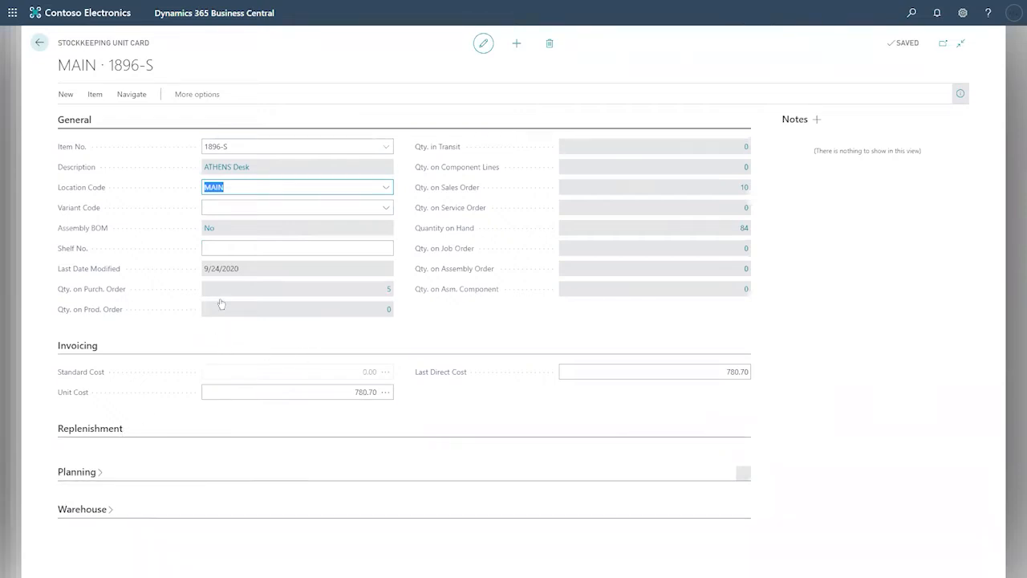
scroll(224, 300, down, 1)
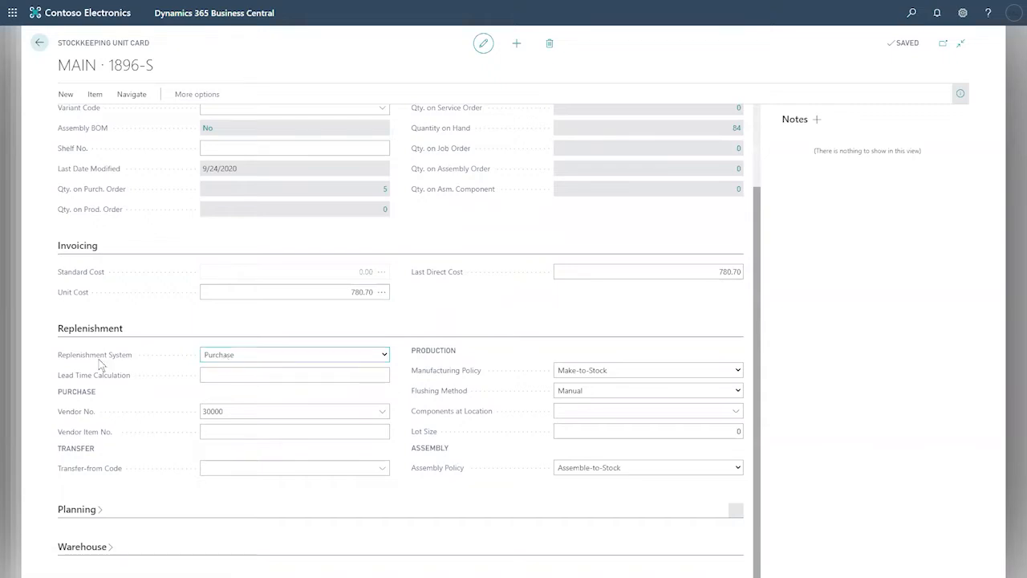
Step: Review the Replenishment System options, keep Purchase, and expand the Planning details
mouse_move(84, 361)
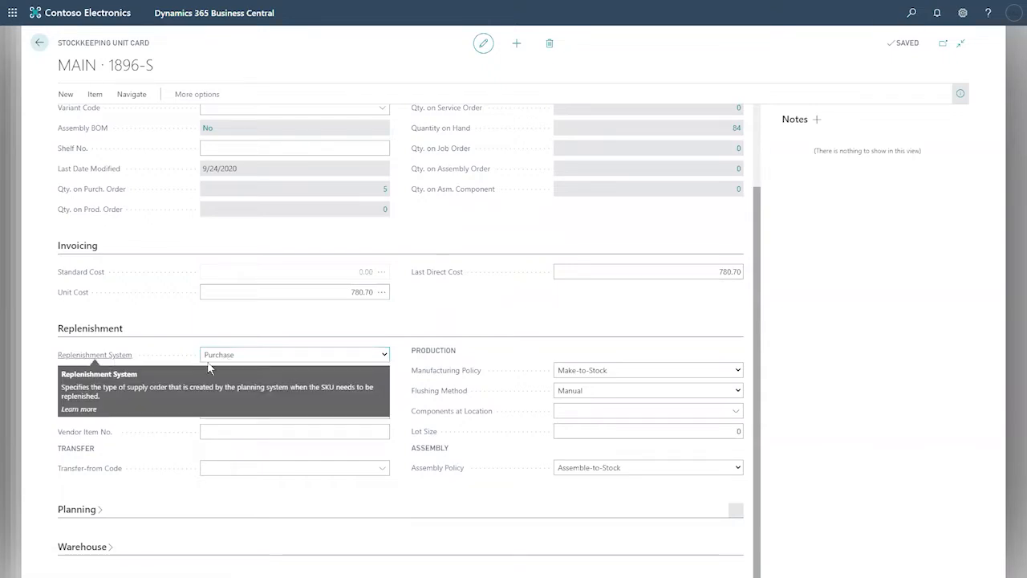
click(385, 354)
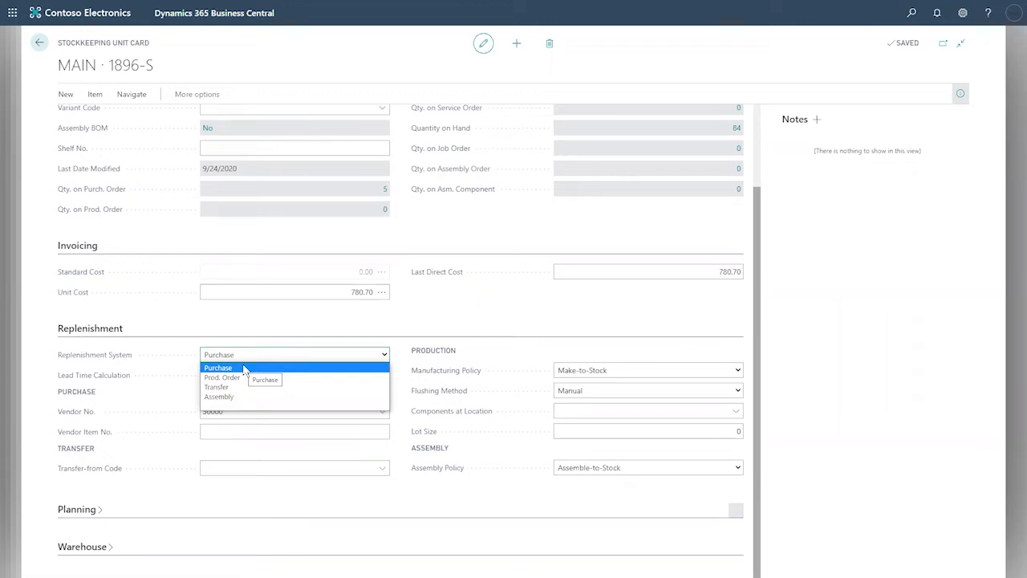
click(240, 323)
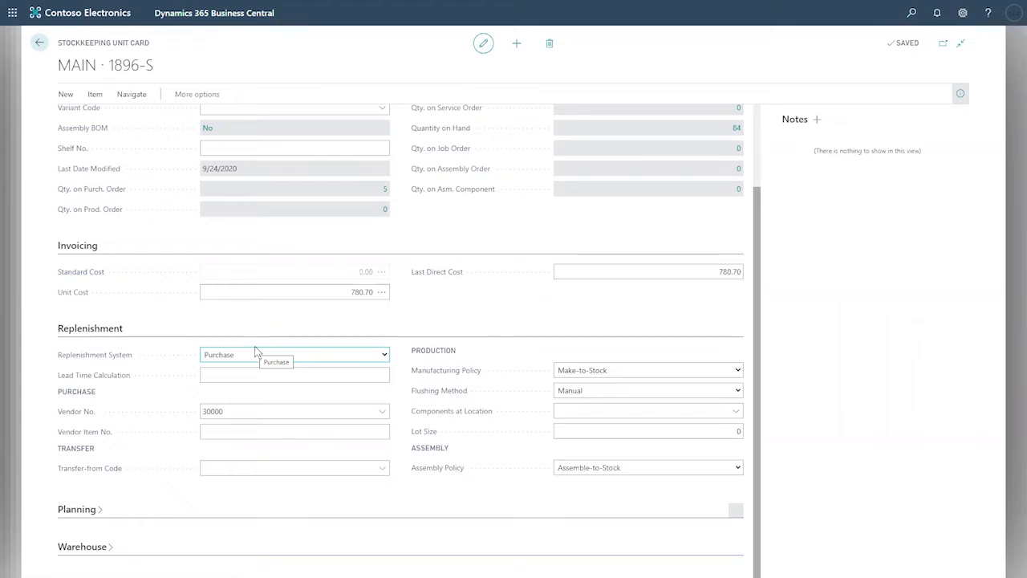
click(93, 516)
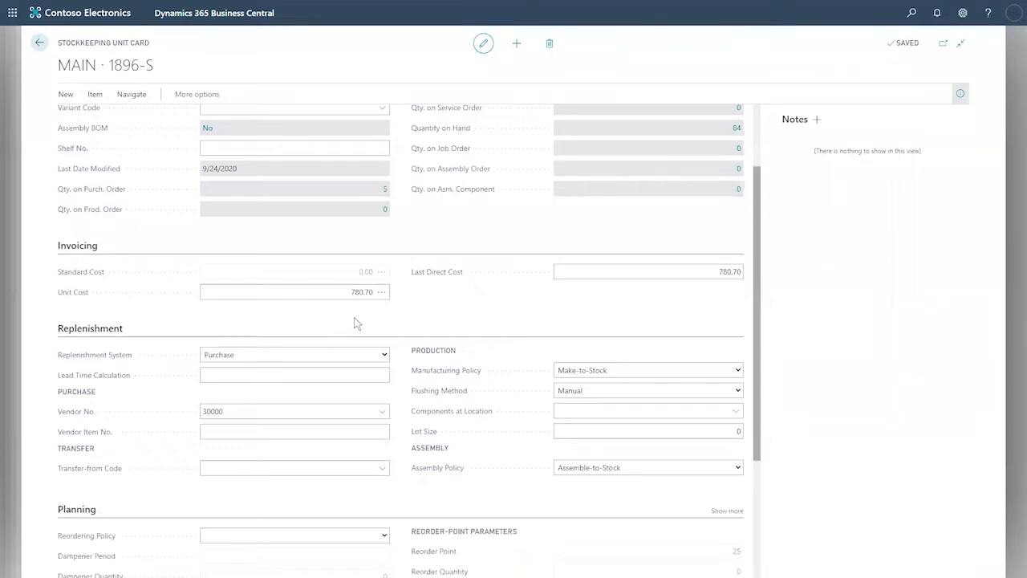
Step: Set Reordering Policy to Fixed Reorder Qty. and Reorder Point to 100 for the MAIN SKU
scroll(357, 323, down, 2)
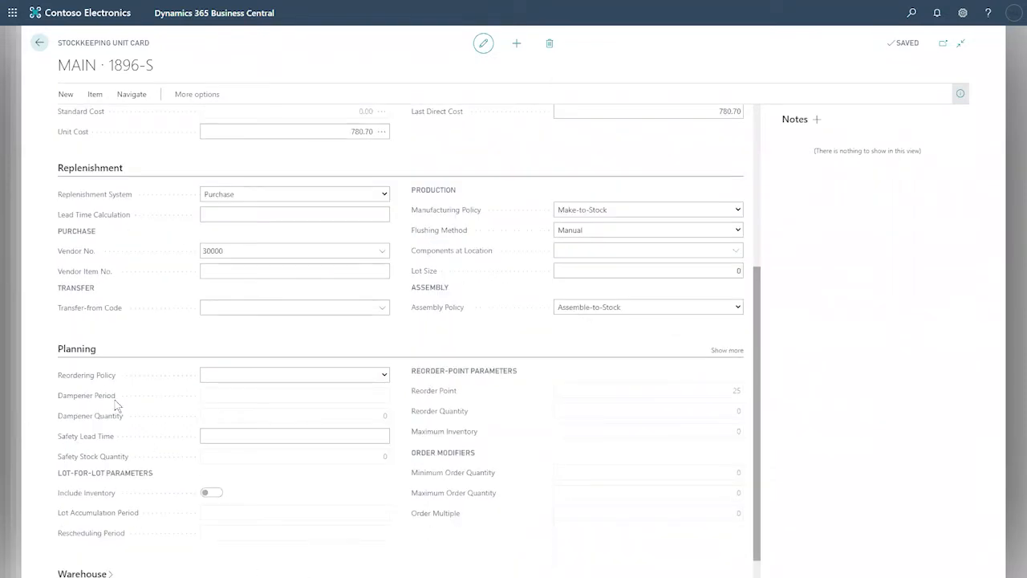
click(384, 375)
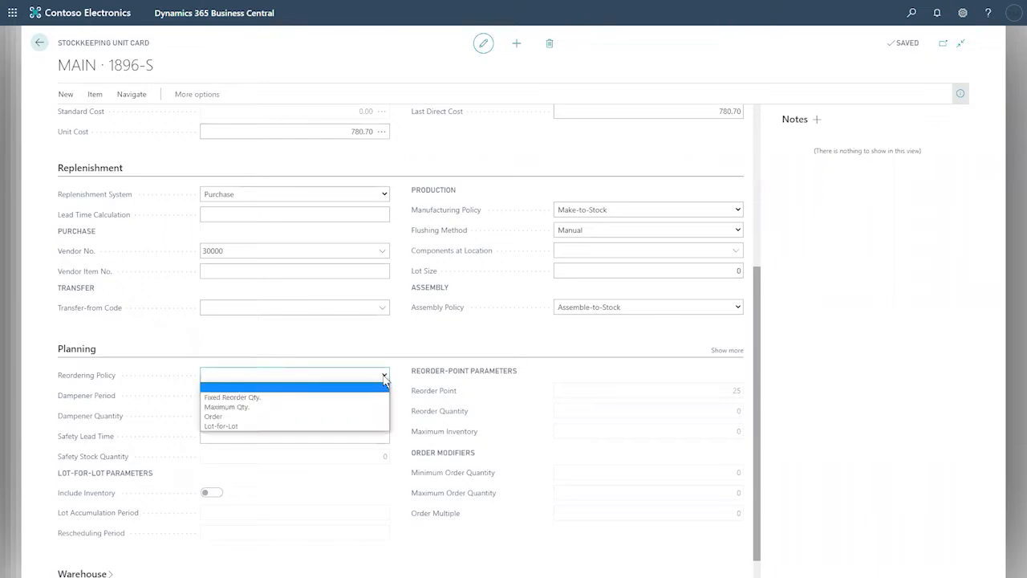
click(305, 397)
click(688, 407)
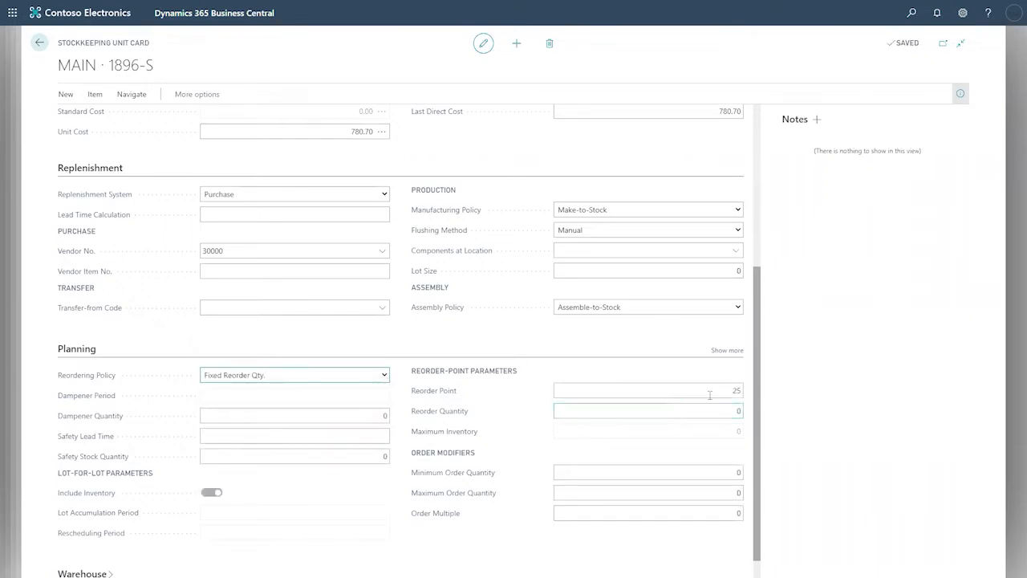
click(735, 391)
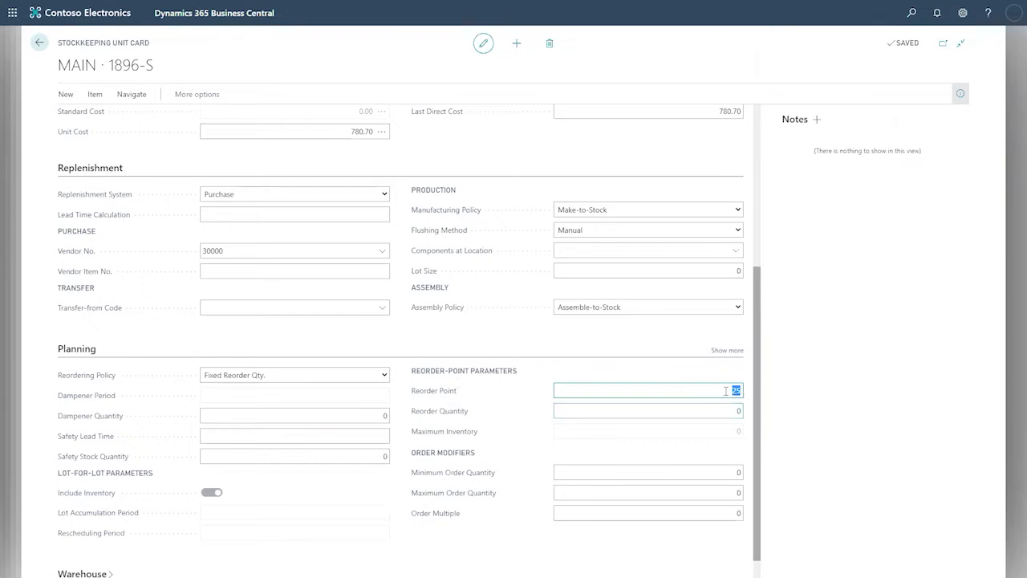
text(100)
key(Tab)
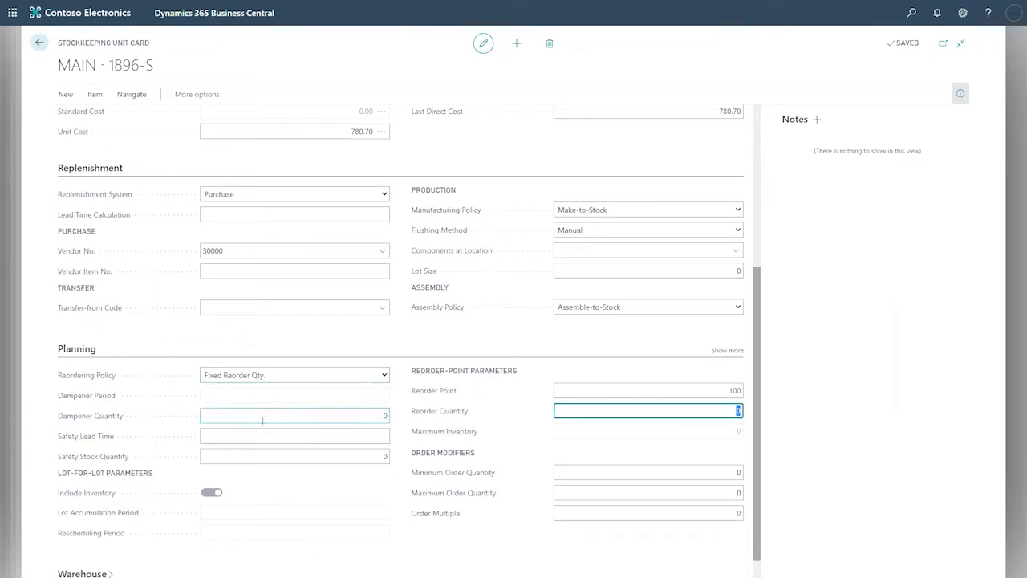
scroll(242, 378, up, 1)
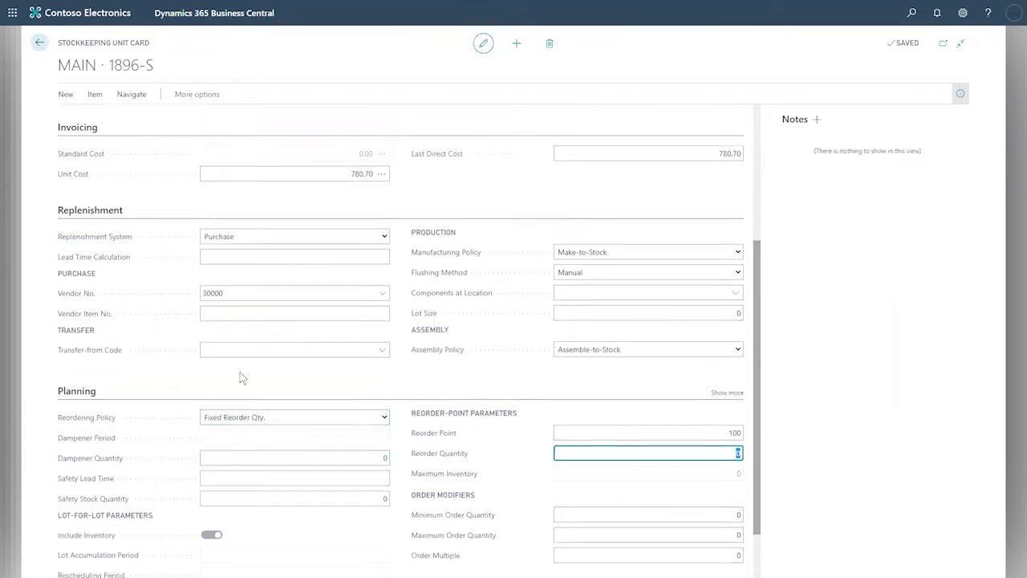
scroll(242, 378, up, 3)
scroll(242, 377, down, 1)
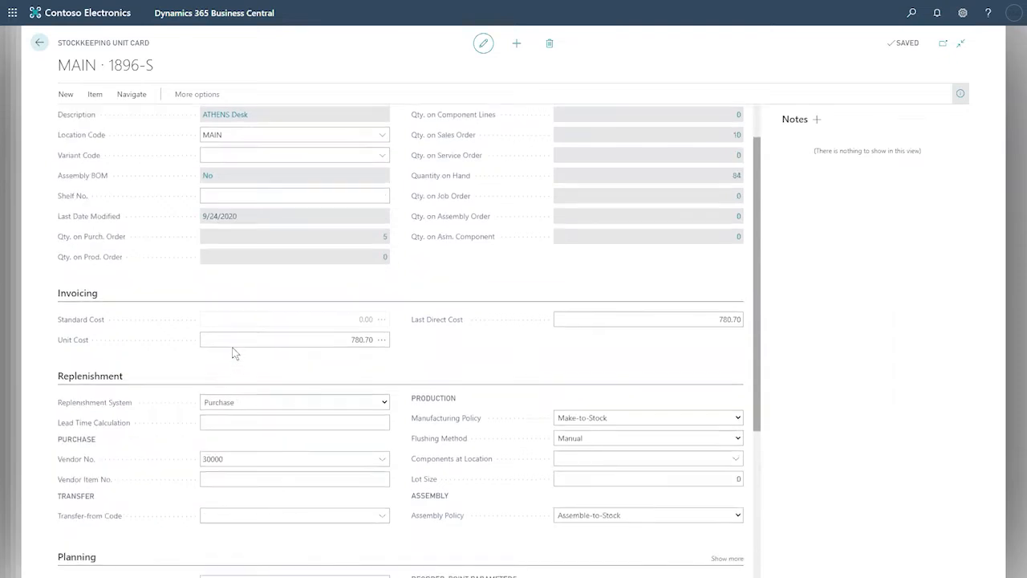
scroll(233, 351, up, 1)
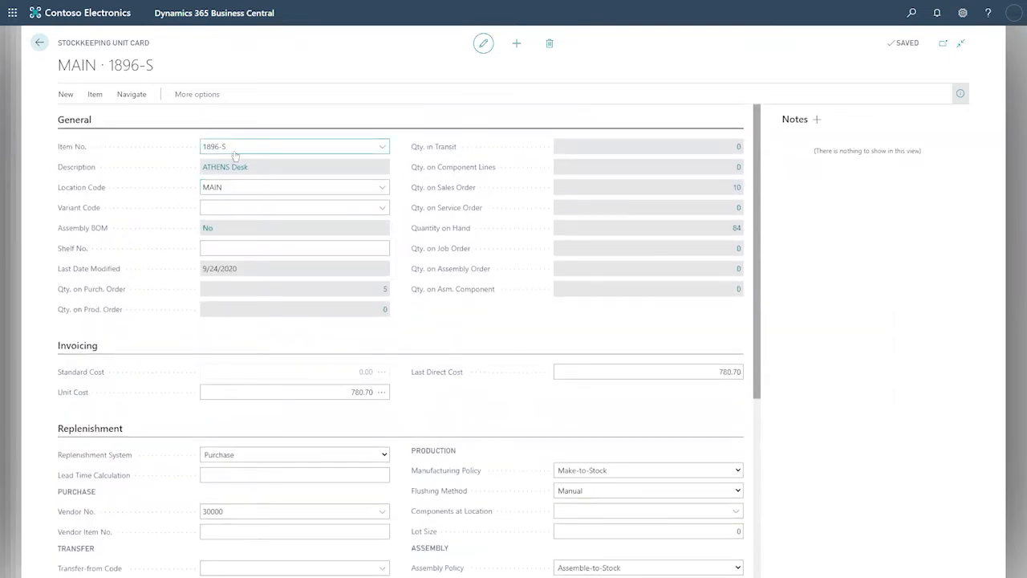
drag(236, 186, 200, 195)
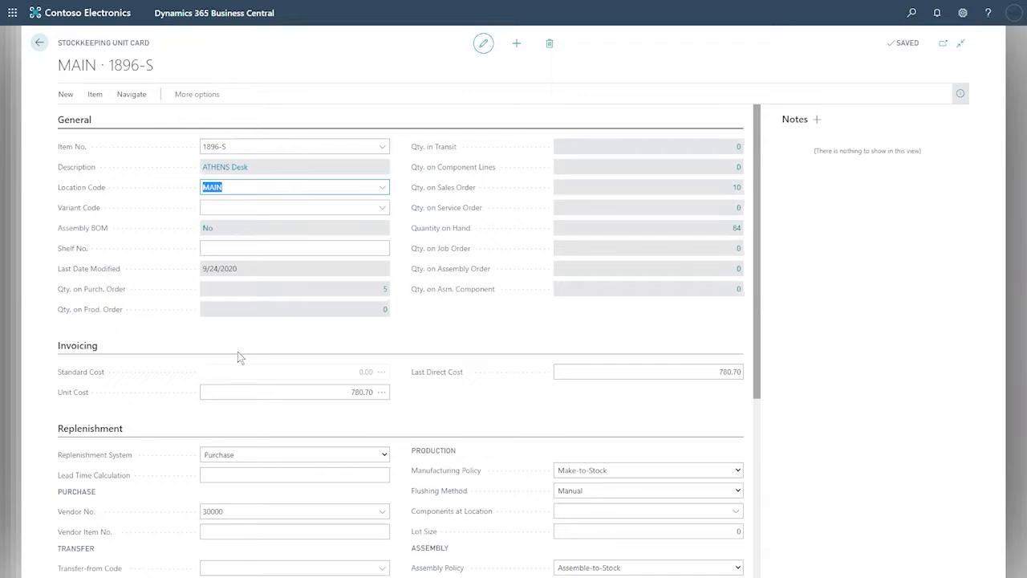
scroll(236, 356, down, 1)
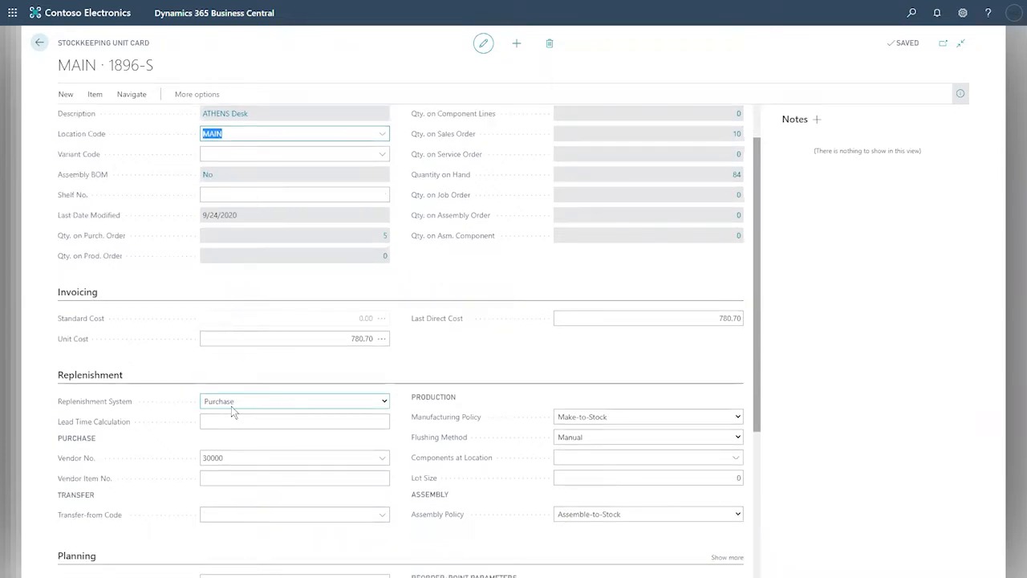
scroll(231, 406, down, 3)
scroll(231, 406, down, 1)
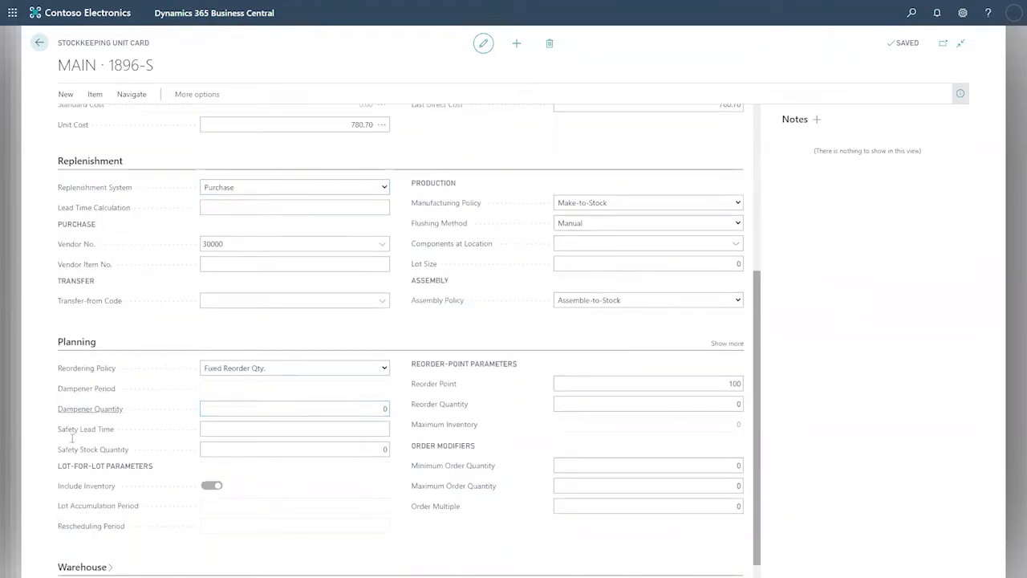
click(384, 368)
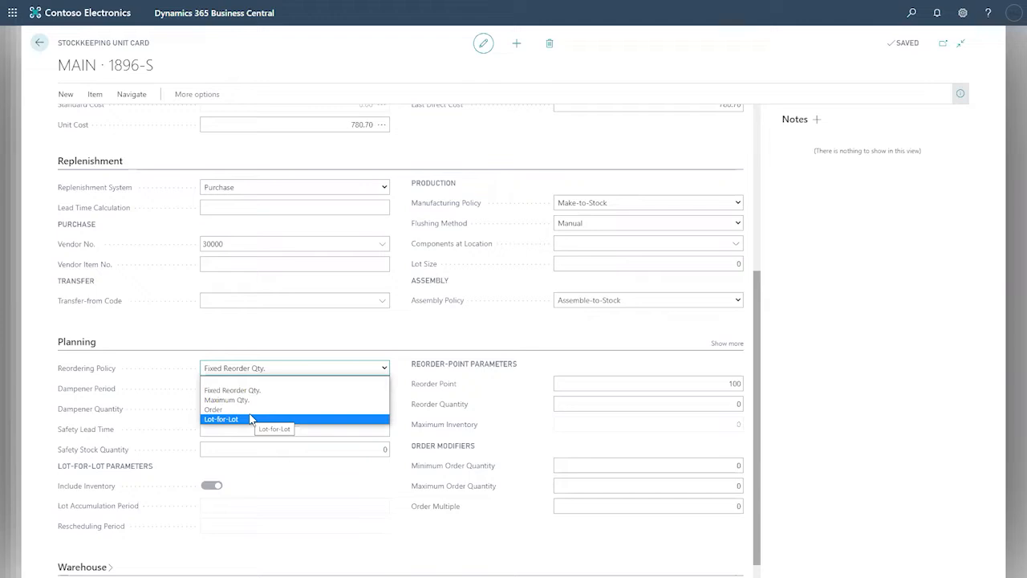
click(296, 332)
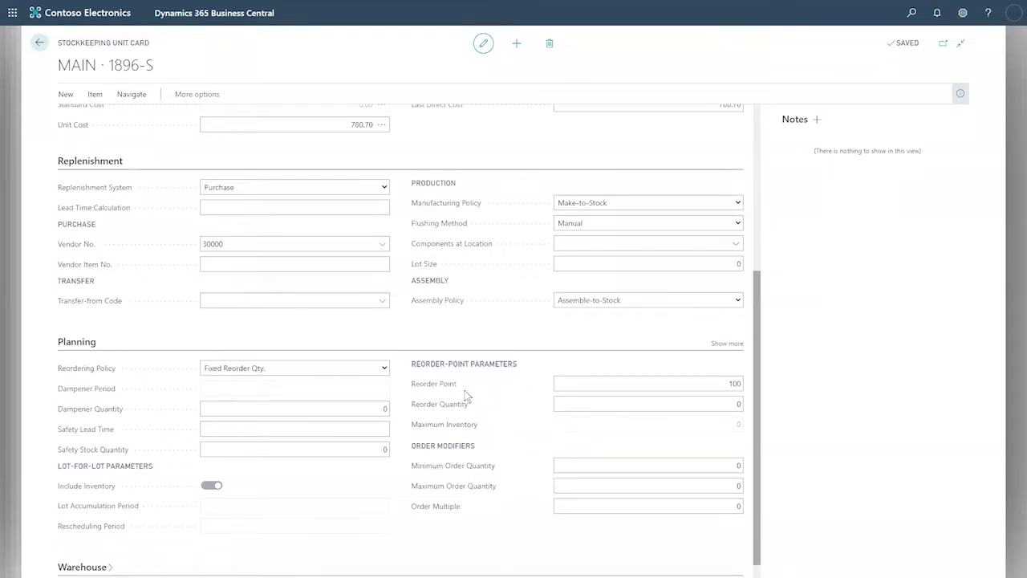
mouse_move(454, 391)
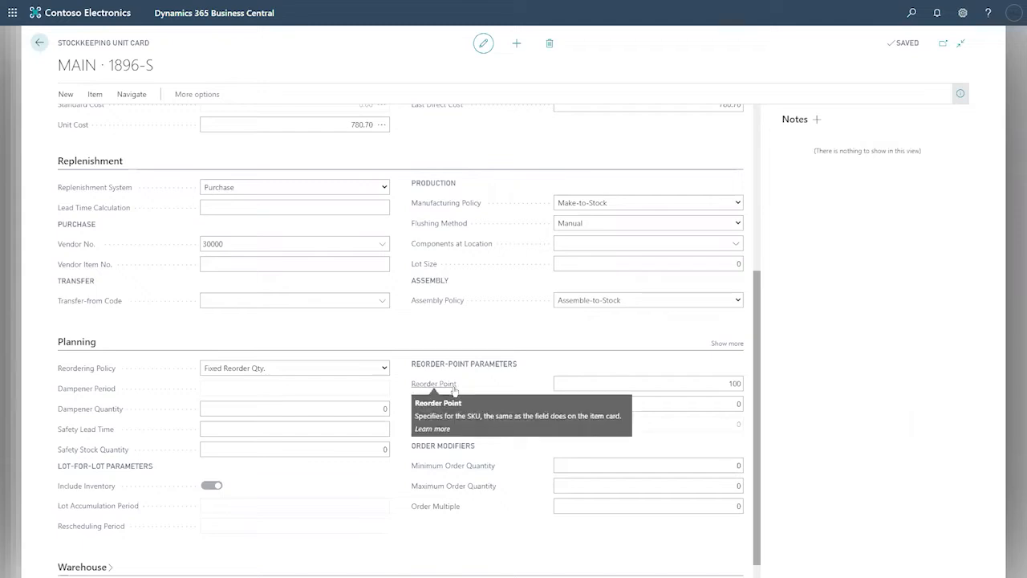
drag(756, 391, 758, 404)
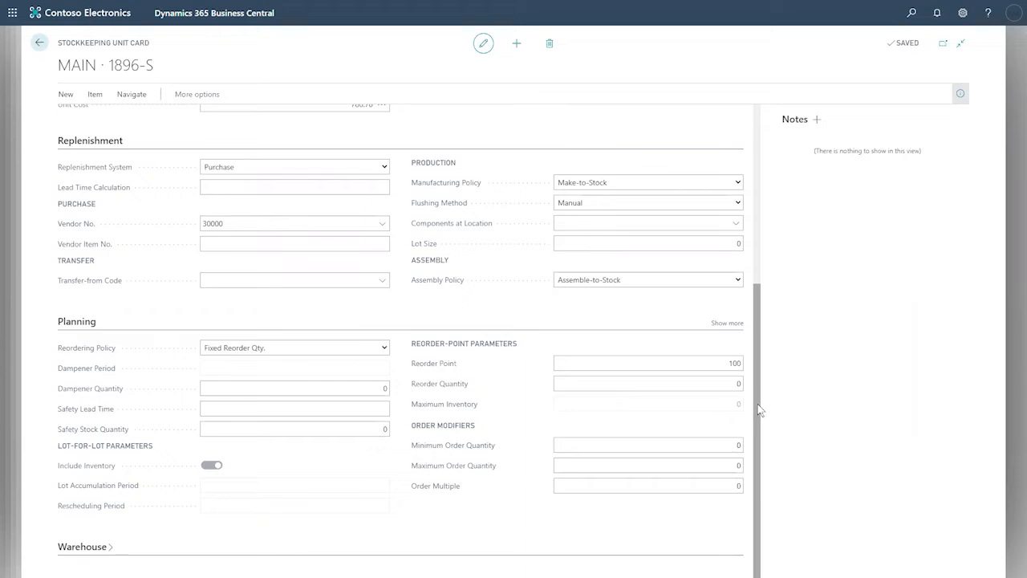
click(374, 347)
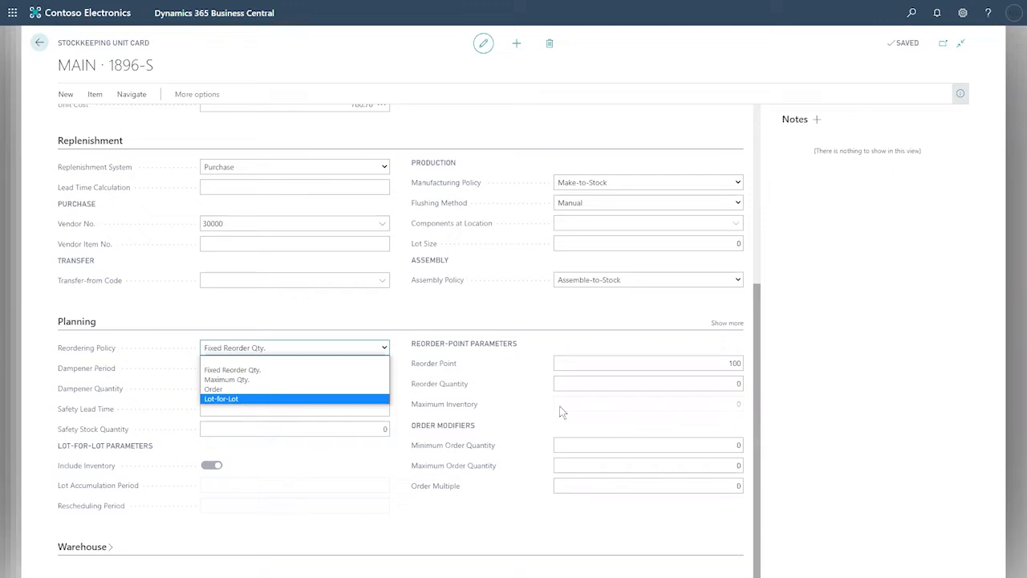
scroll(463, 299, up, 1)
scroll(463, 299, up, 4)
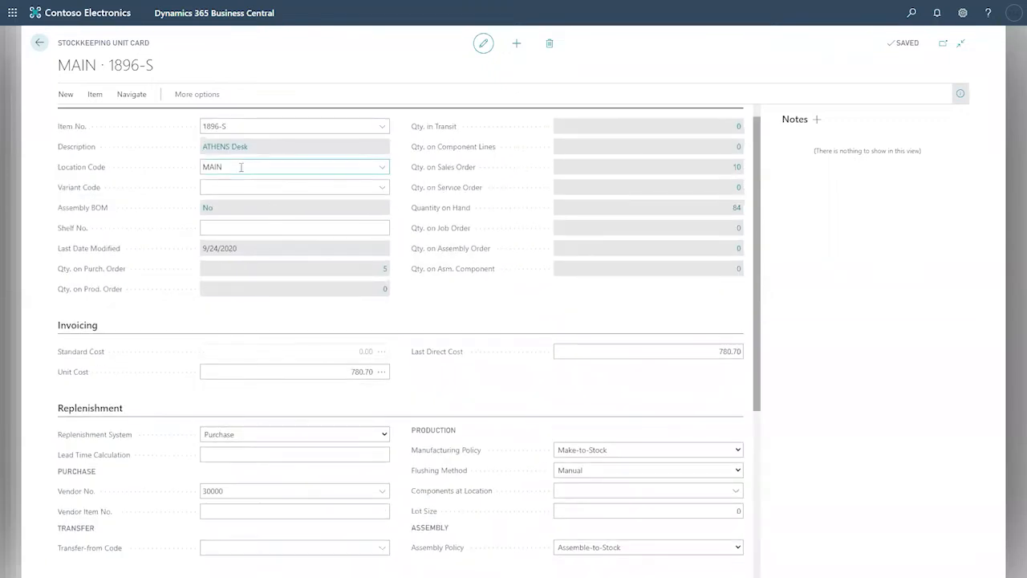
drag(240, 166, 202, 167)
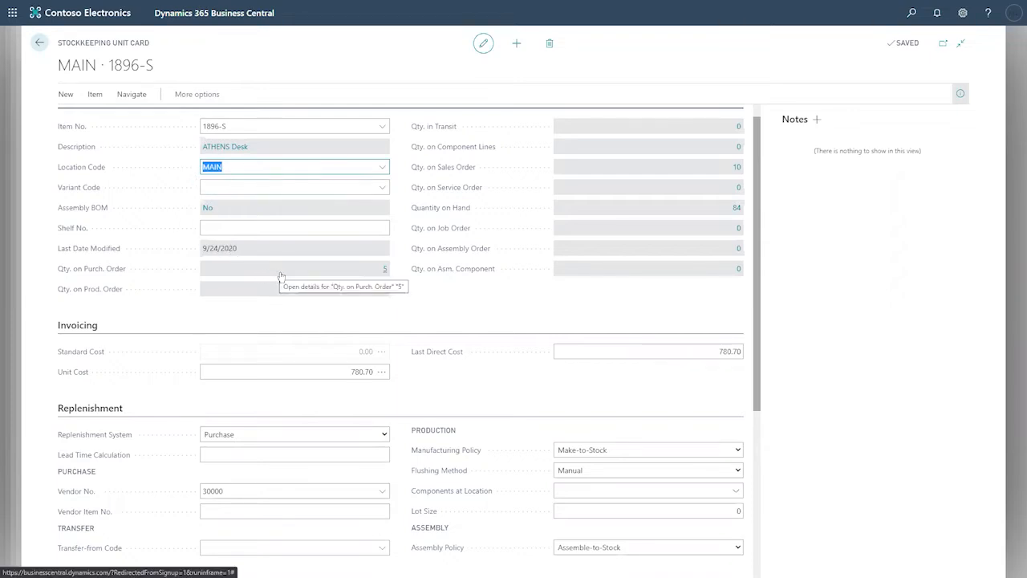
scroll(280, 275, down, 2)
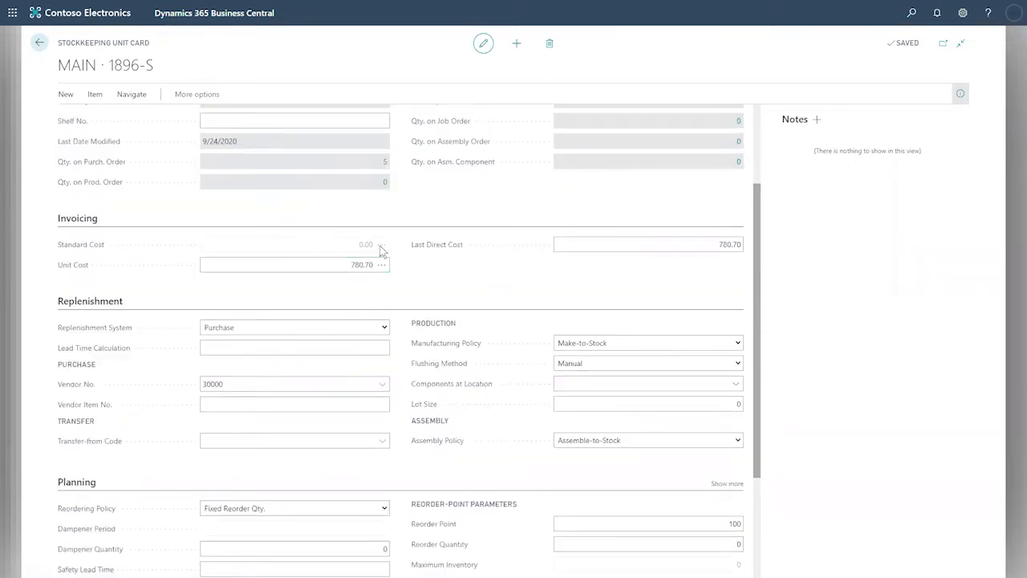
scroll(380, 250, up, 2)
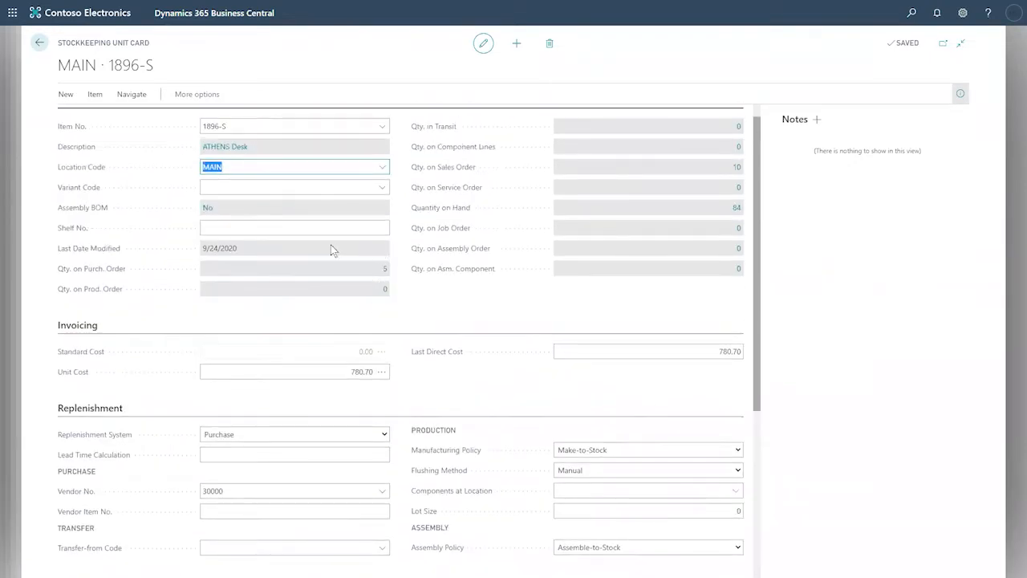
scroll(335, 257, down, 5)
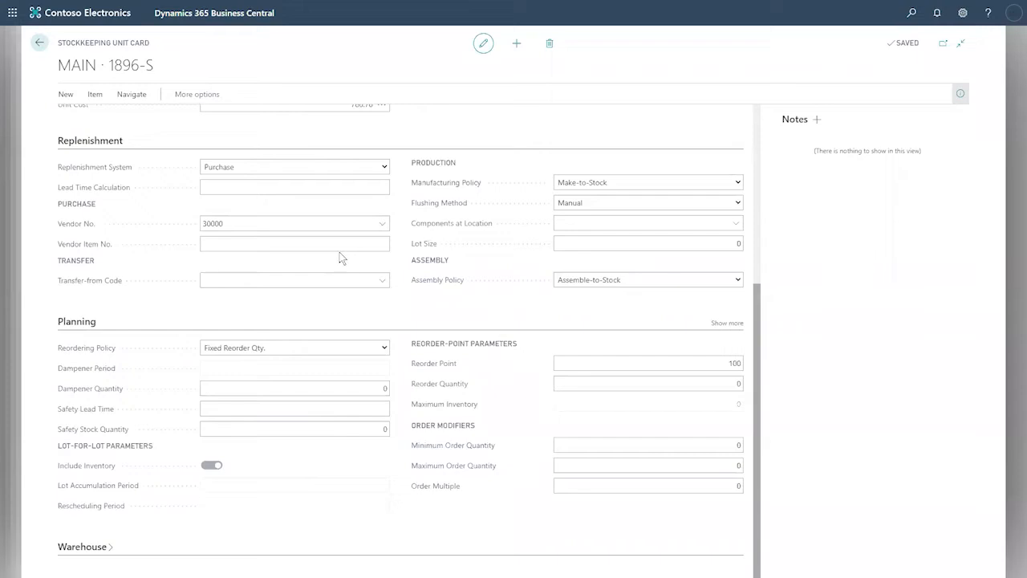
Step: Expand and review the Warehouse details, then select the 780.70 Unit Cost field
click(110, 550)
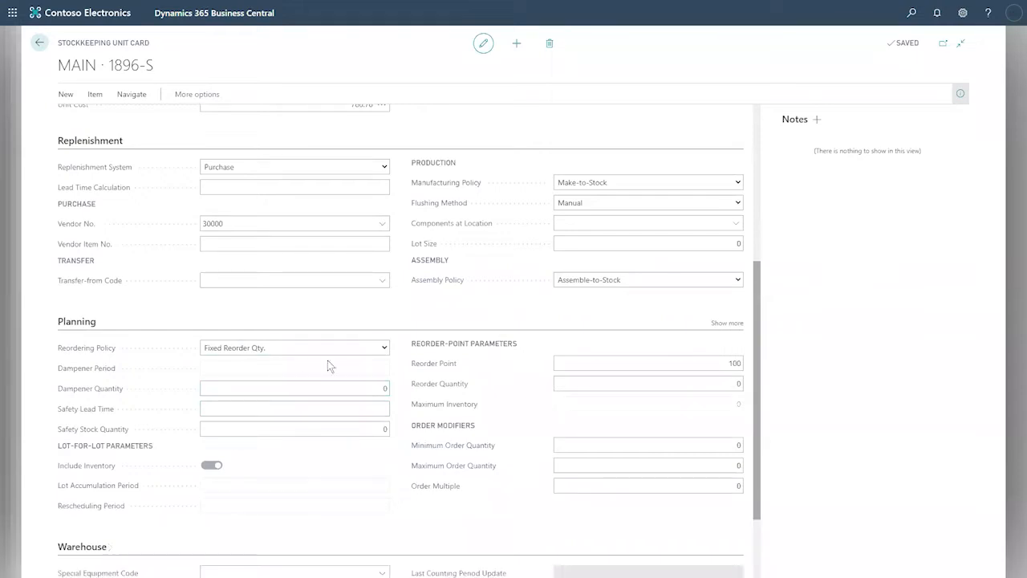
scroll(347, 340, down, 2)
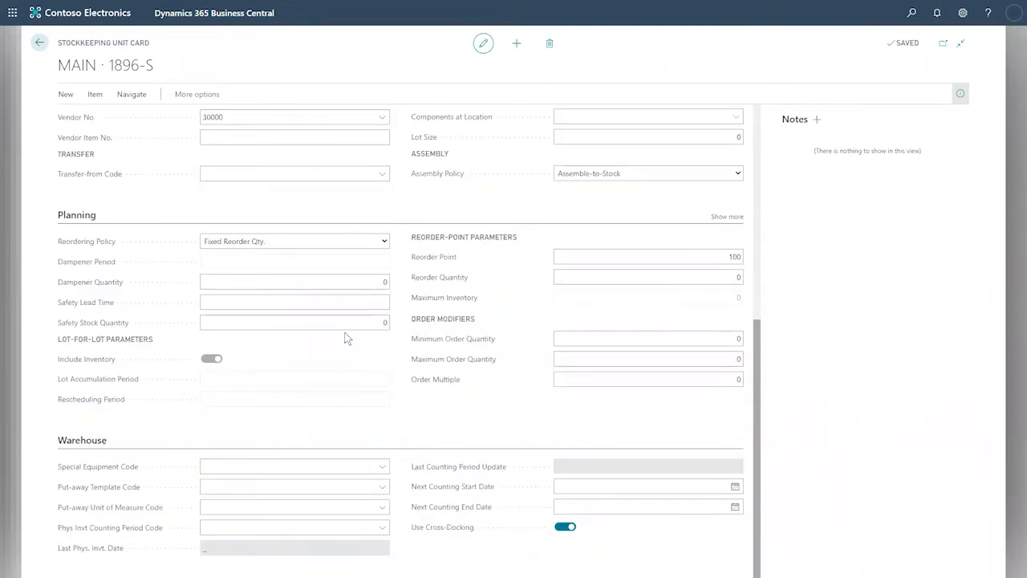
scroll(347, 338, up, 7)
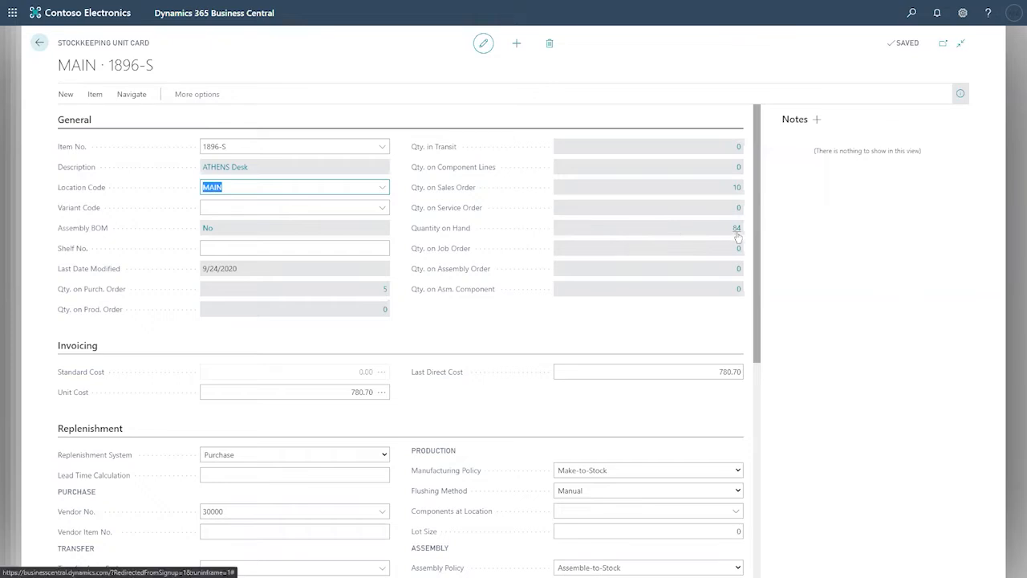
click(348, 391)
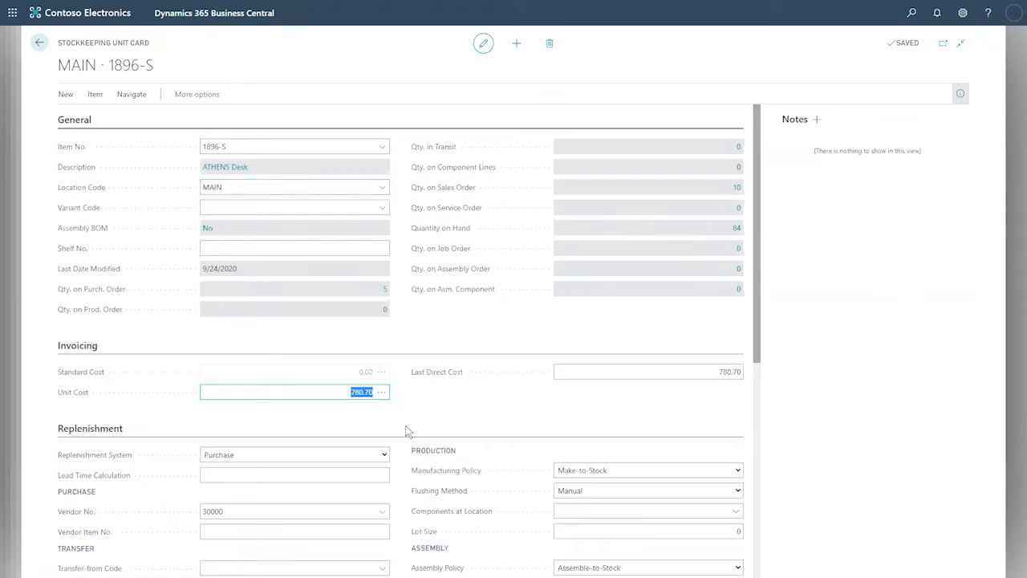
Step: Inspect the Increase and Decrease average cost entries behind 780.70, then reopen the ATHENS Desk card
click(382, 393)
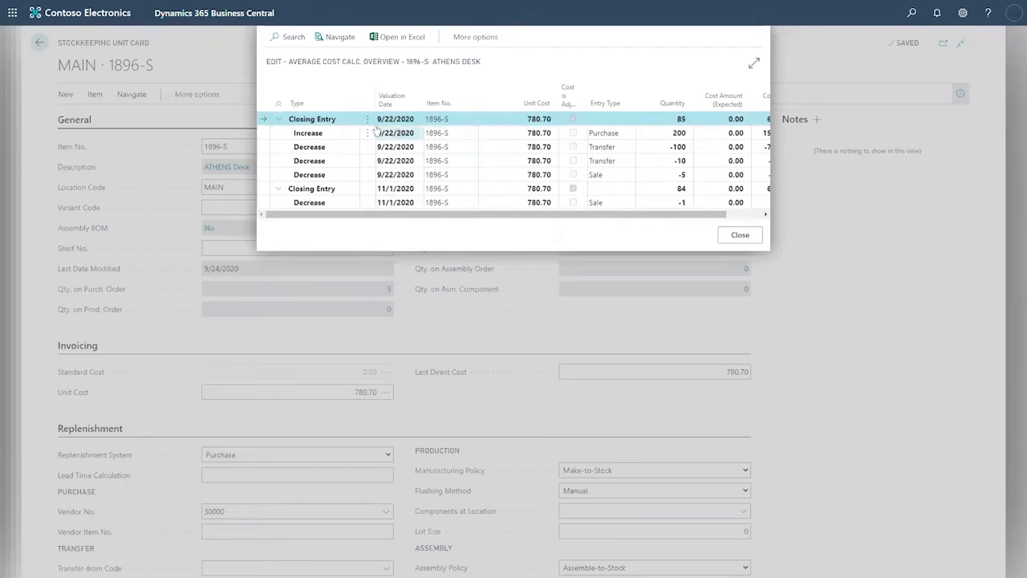
click(326, 136)
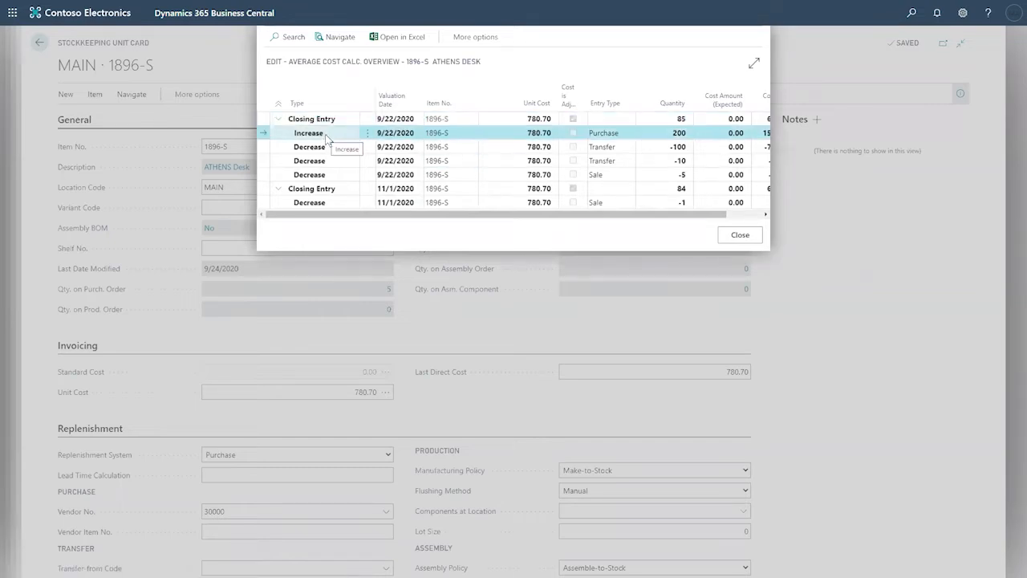
click(327, 149)
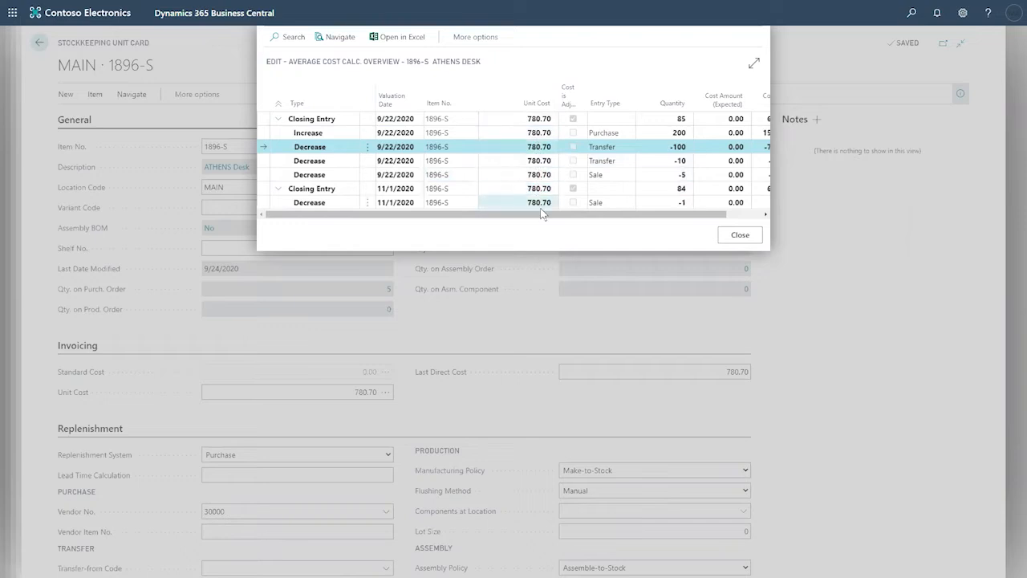
click(718, 239)
click(40, 43)
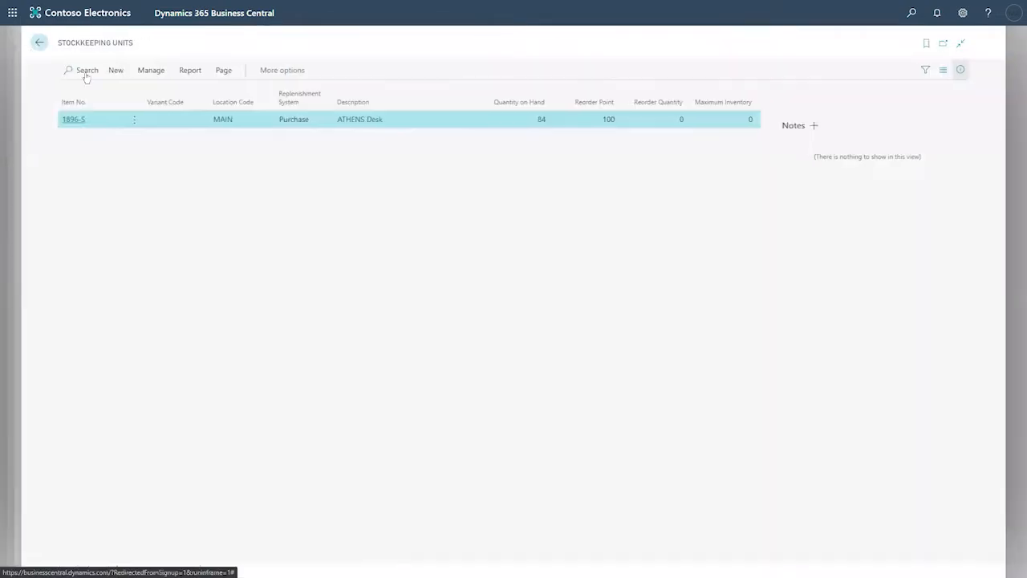
click(284, 122)
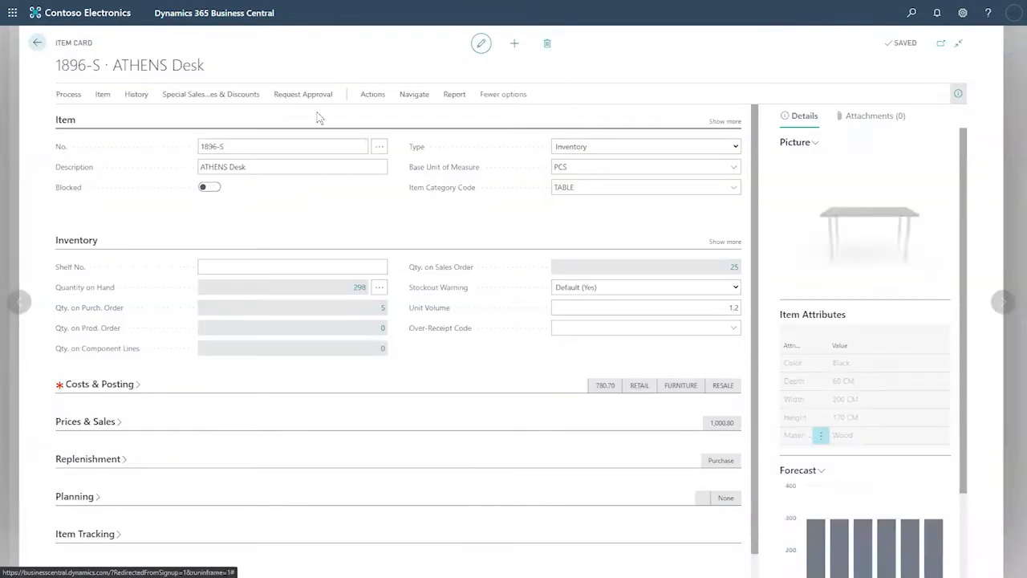
Step: Create a stockkeeping unit for 1896-S per Location with Location Filter set to EAST
click(371, 94)
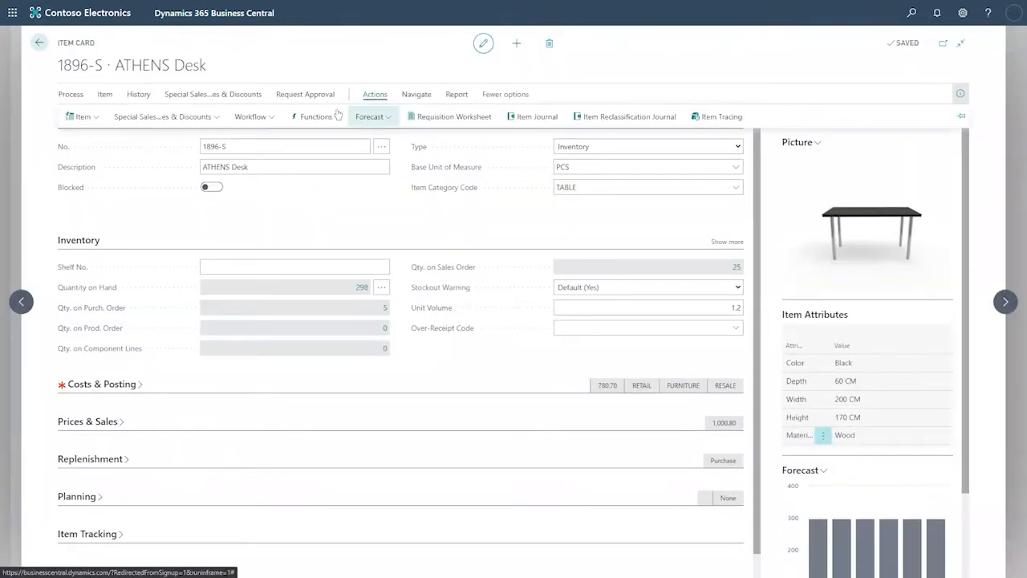
click(327, 118)
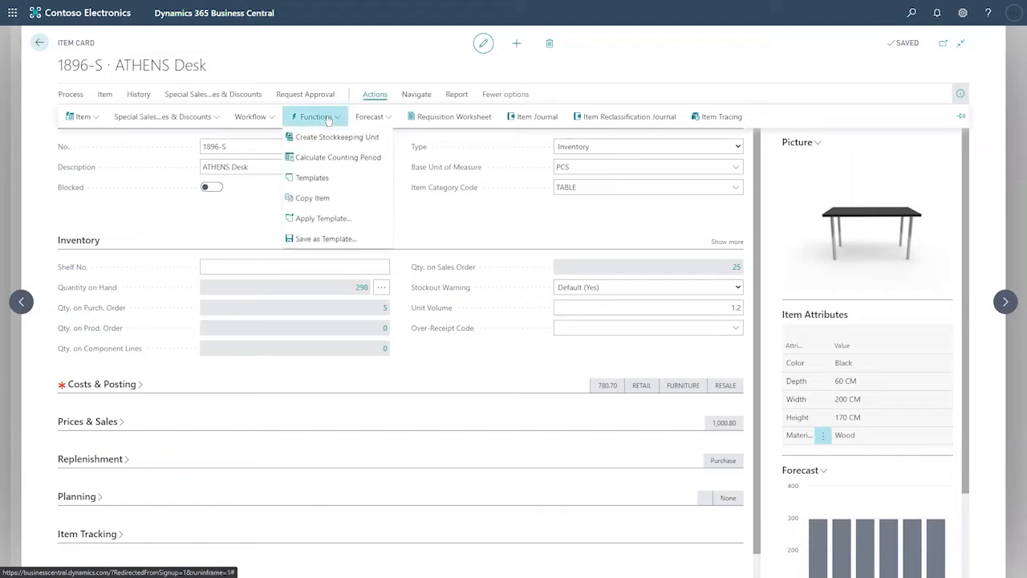
click(350, 143)
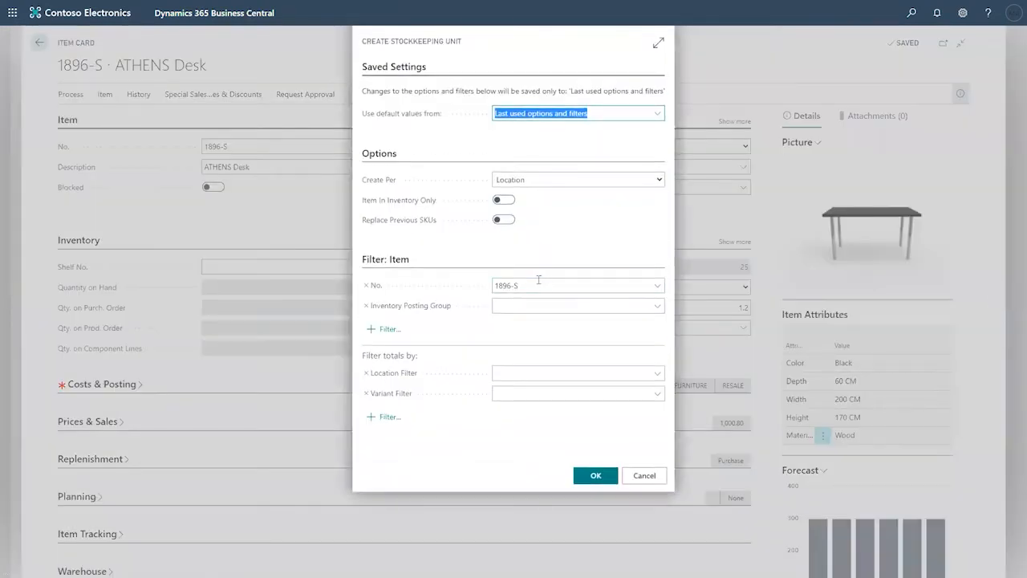
click(539, 281)
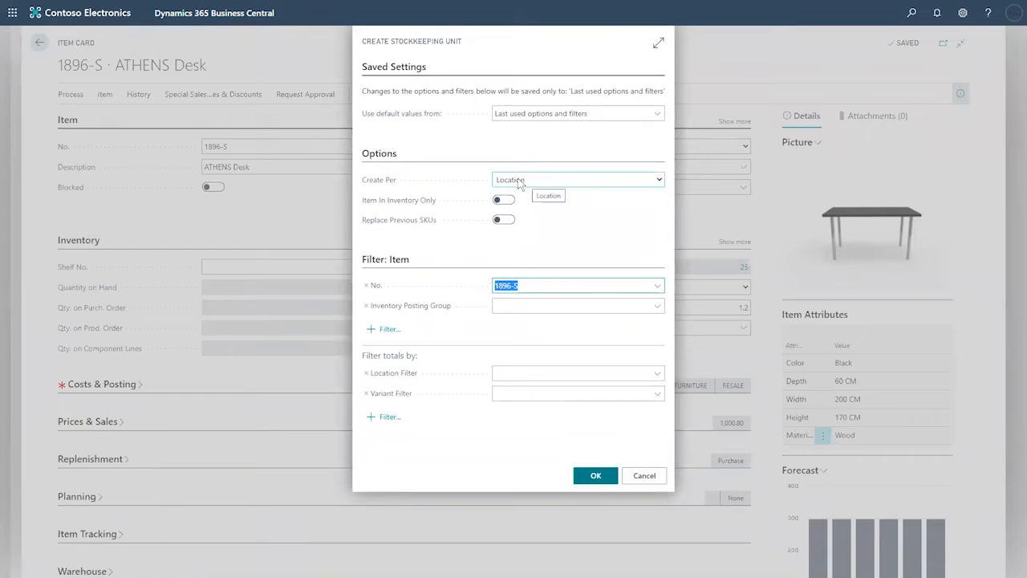
click(657, 373)
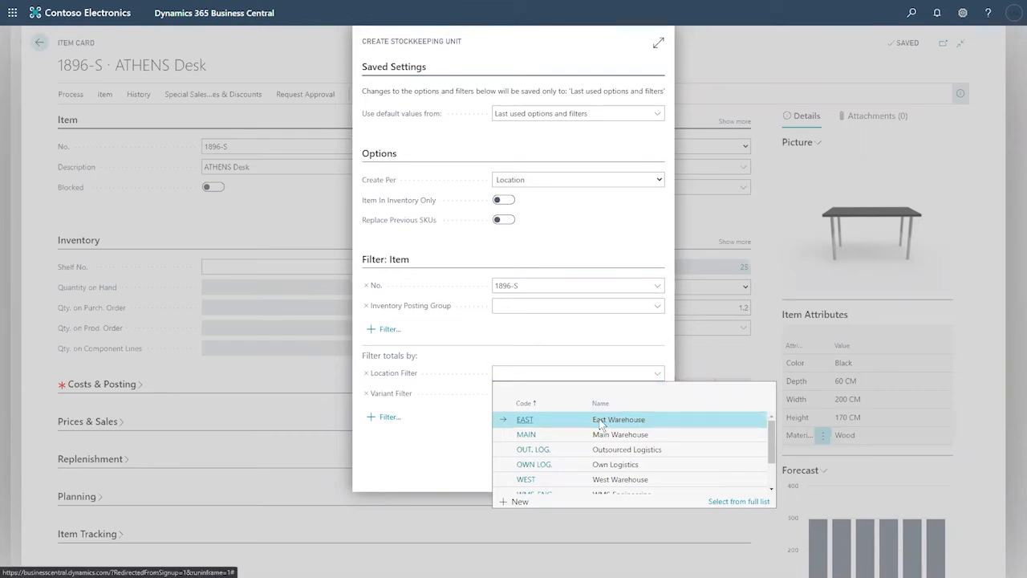
click(601, 420)
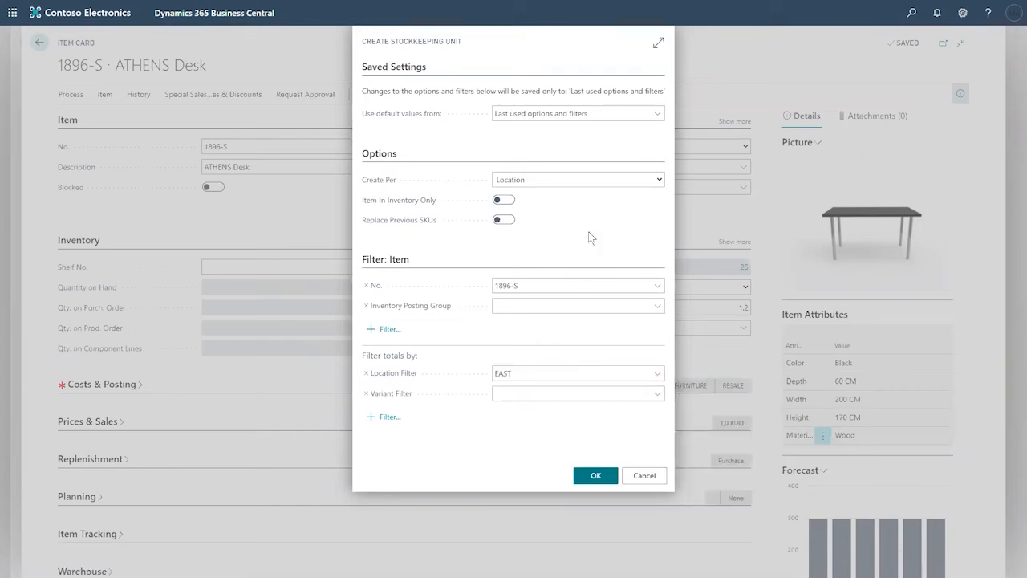
click(657, 180)
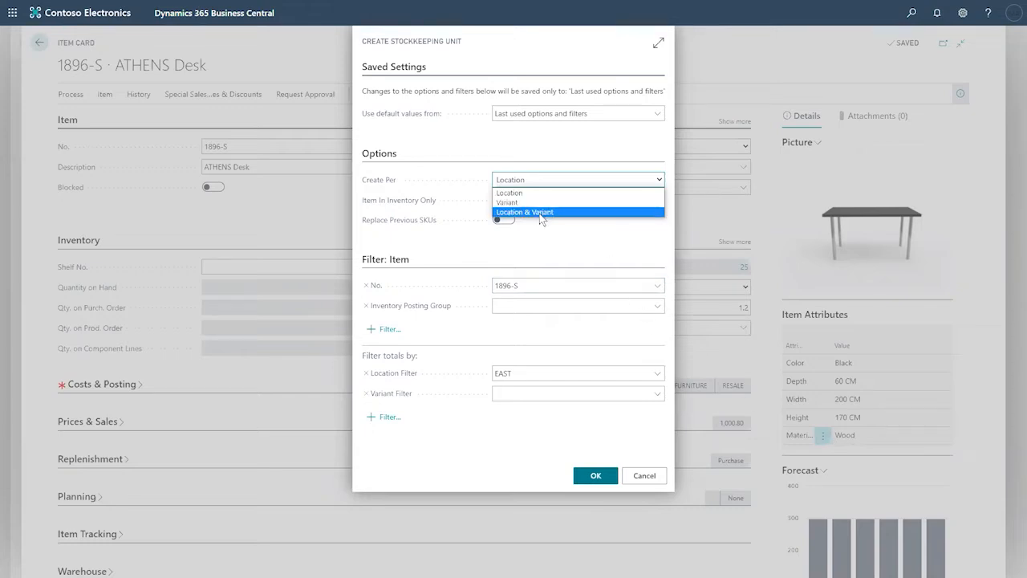
click(559, 236)
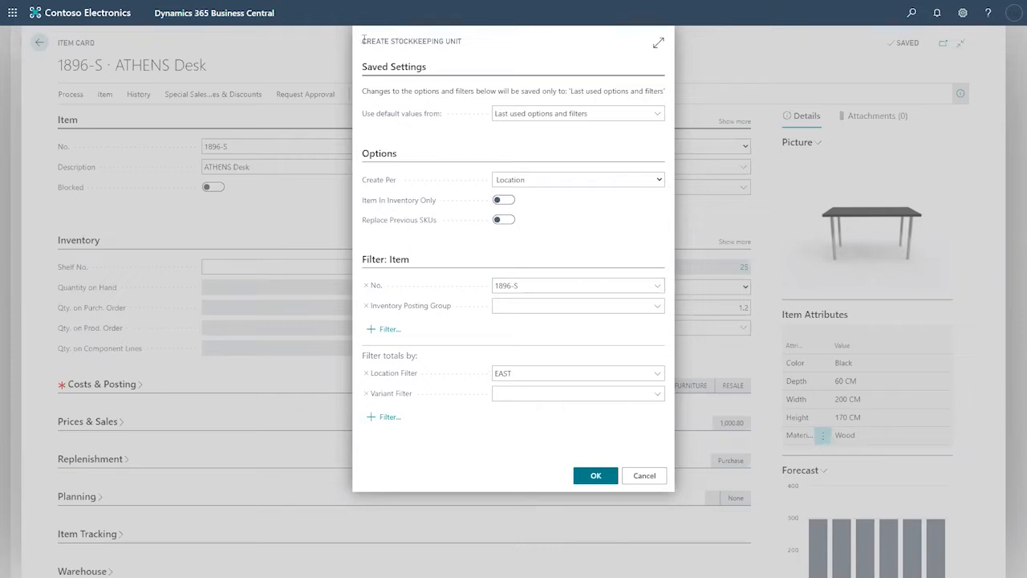
drag(362, 41, 470, 41)
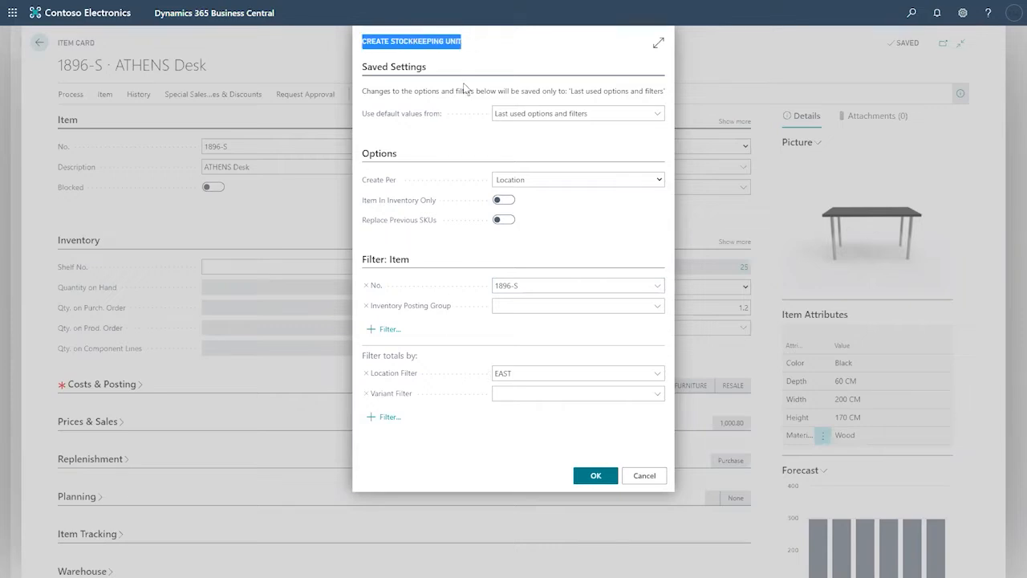
click(518, 373)
drag(518, 373, 487, 373)
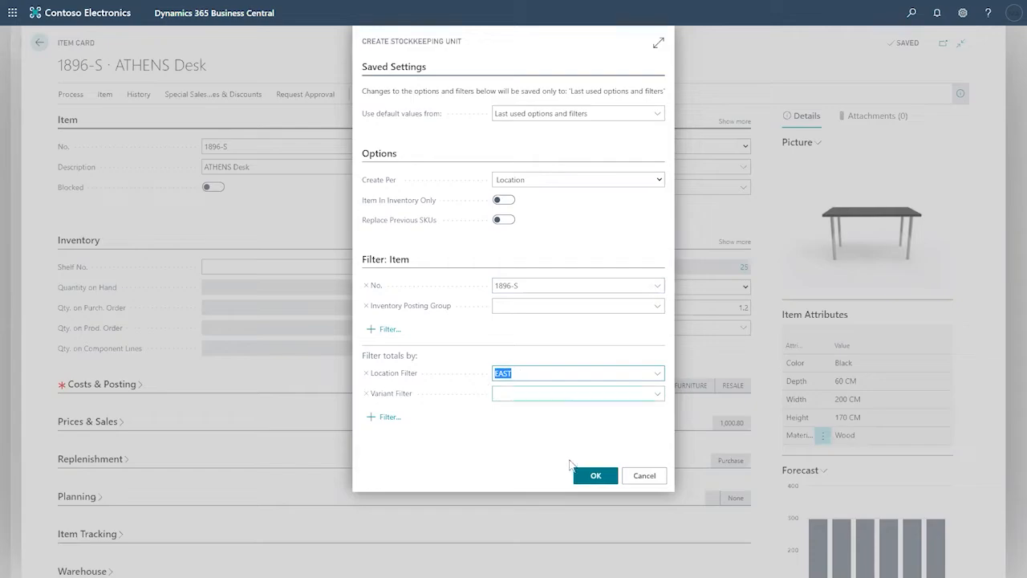
click(589, 476)
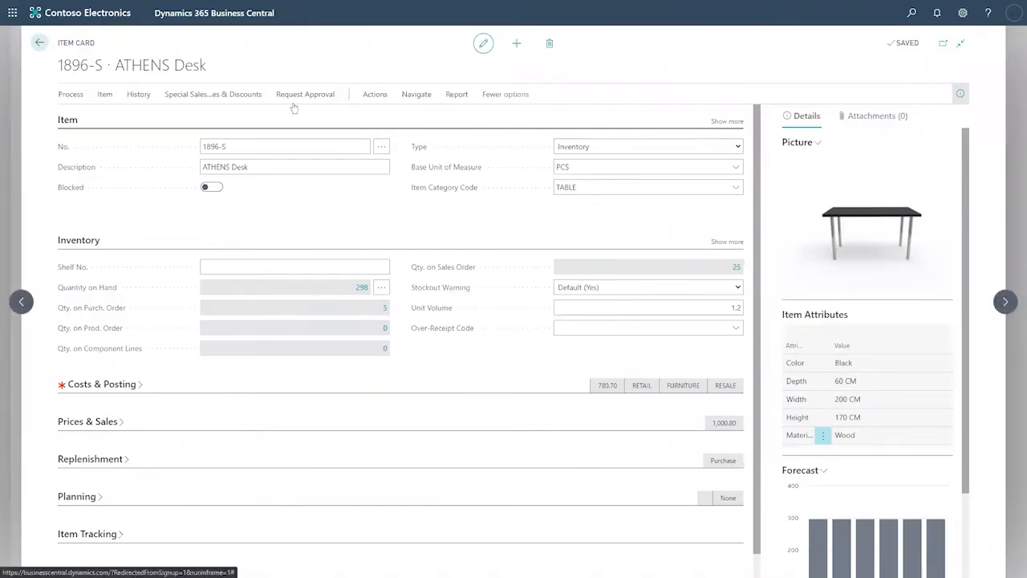
Step: Open the new EAST 1896-S stockkeeping unit from the Stockkeeping Units list
click(419, 96)
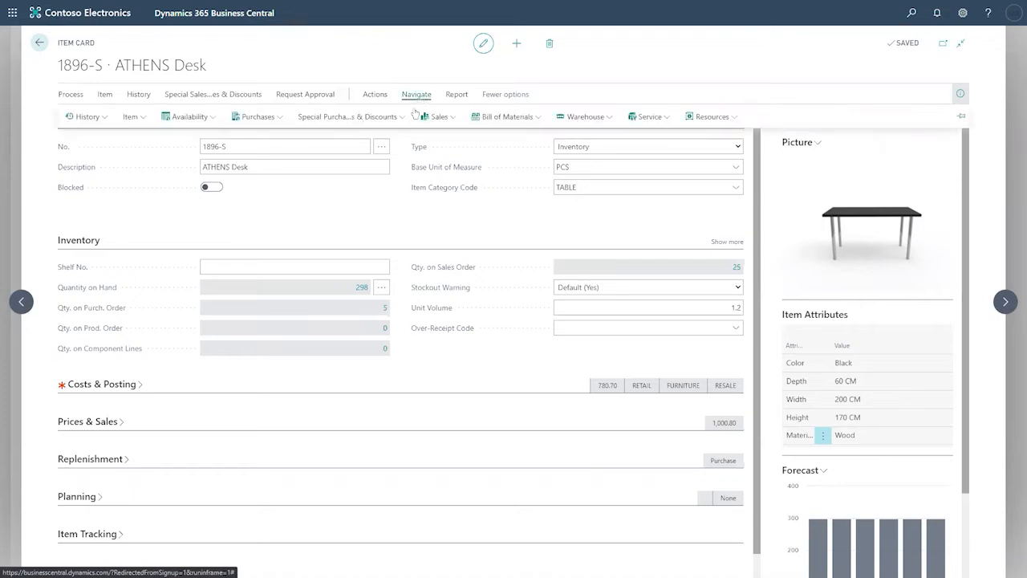
click(585, 119)
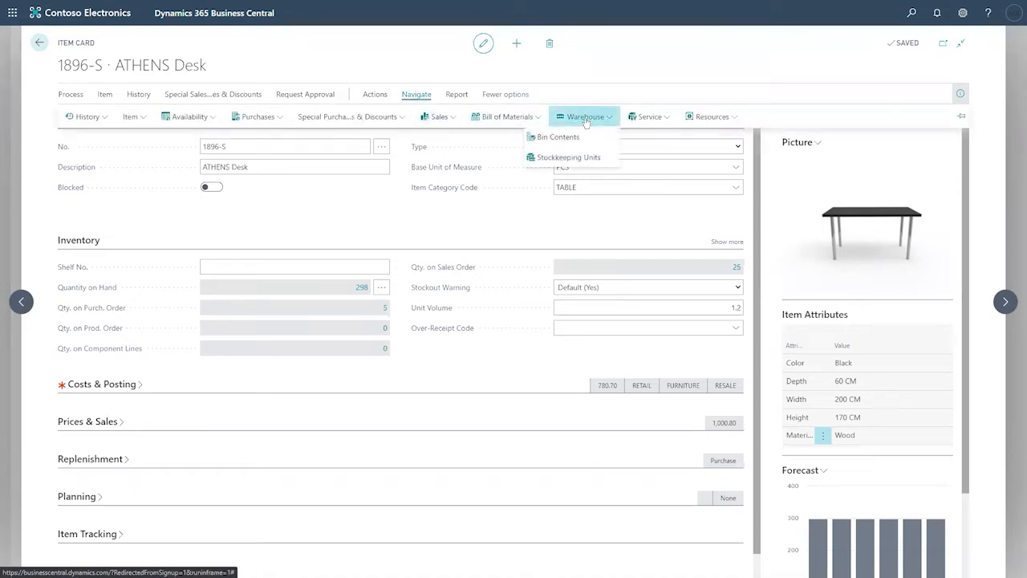
click(547, 161)
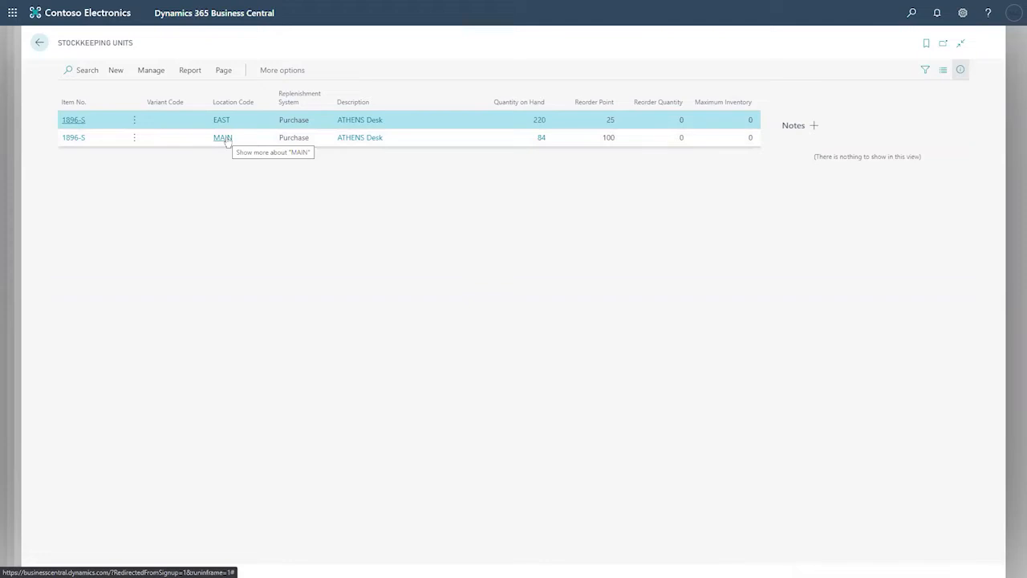
click(74, 119)
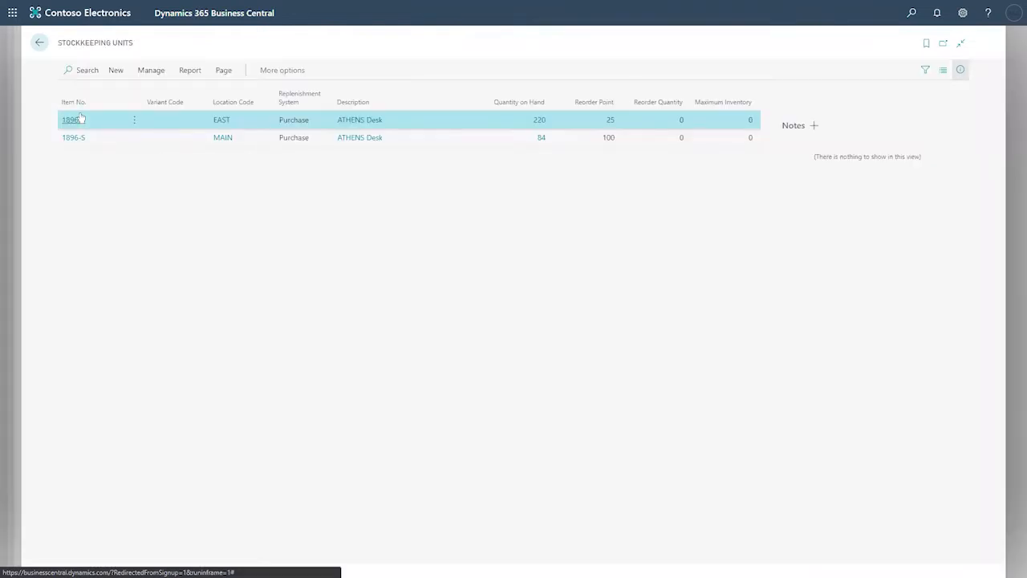
click(74, 119)
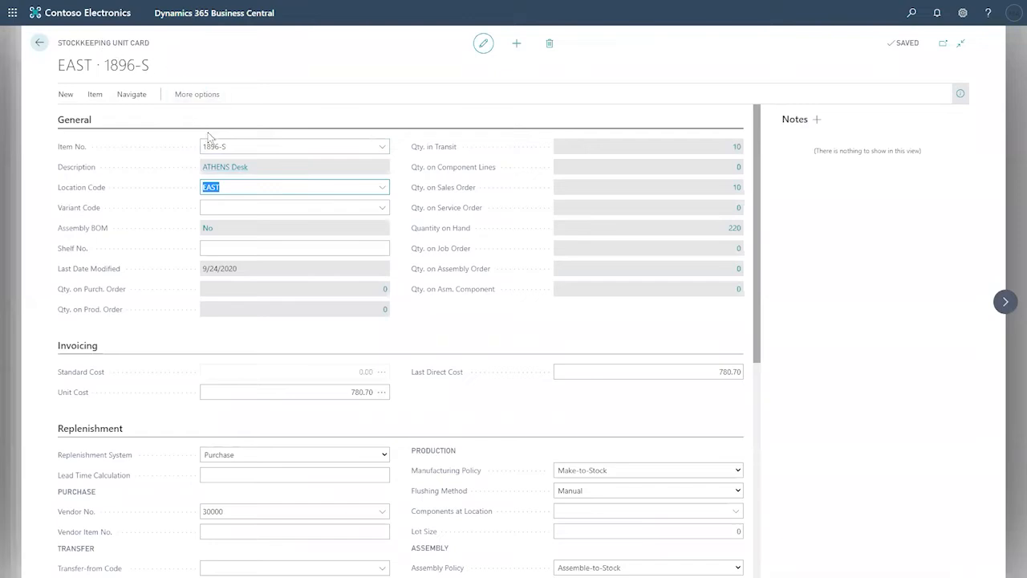
Step: Switch the EAST unit's Replenishment System to Transfer
drag(234, 190, 228, 190)
scroll(316, 392, down, 4)
click(247, 320)
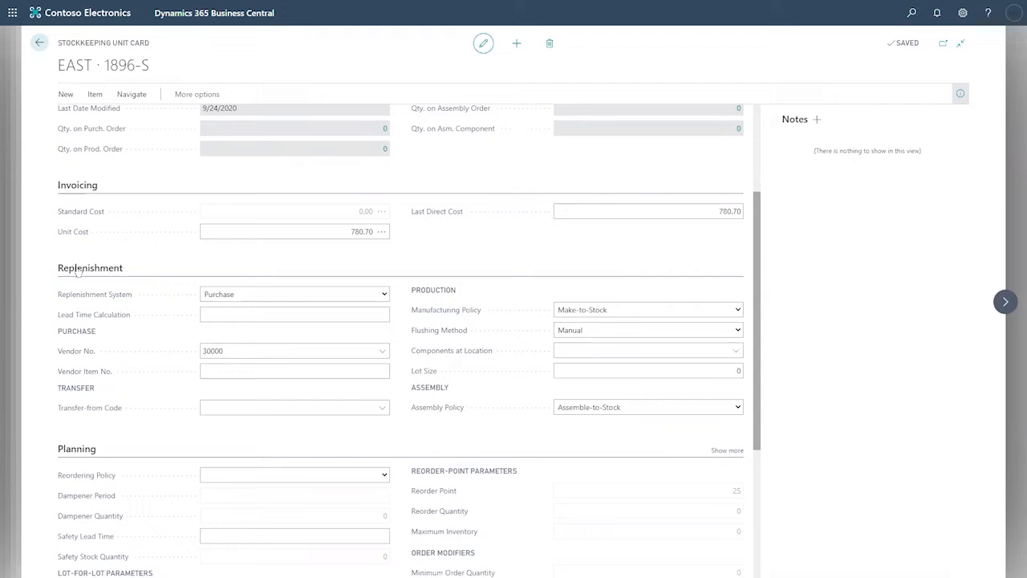
click(382, 295)
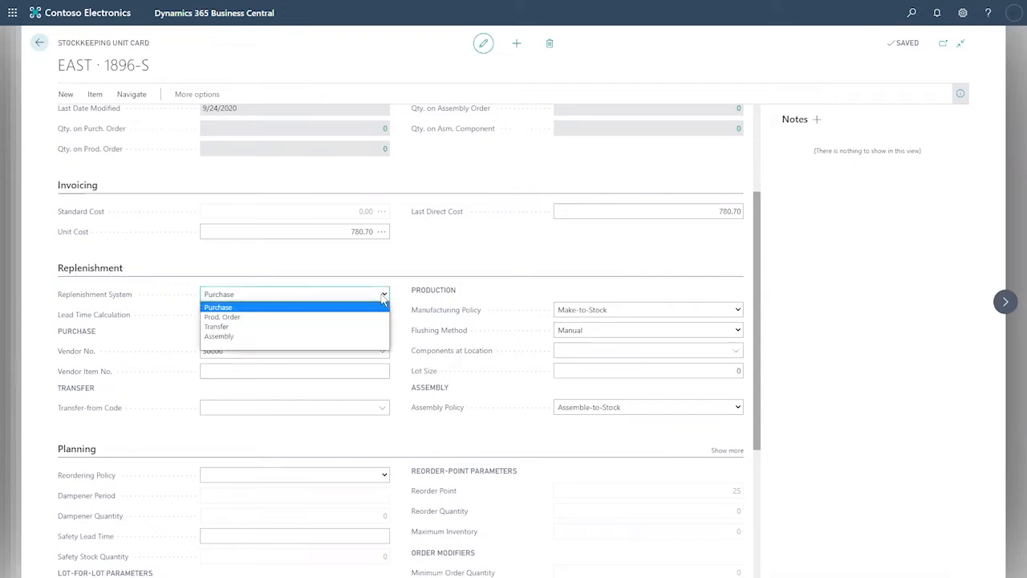
click(347, 327)
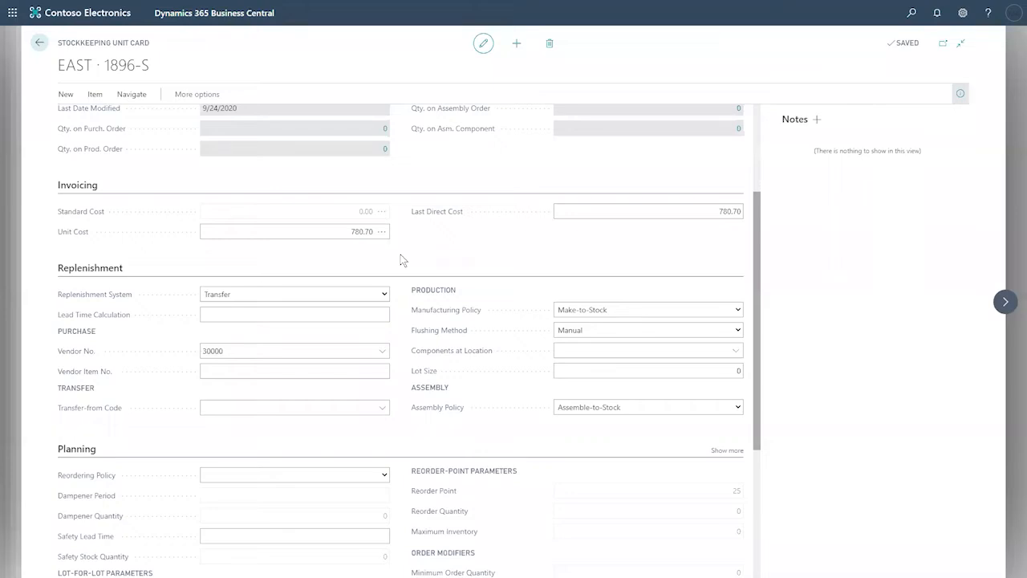
scroll(210, 204, up, 2)
click(207, 185)
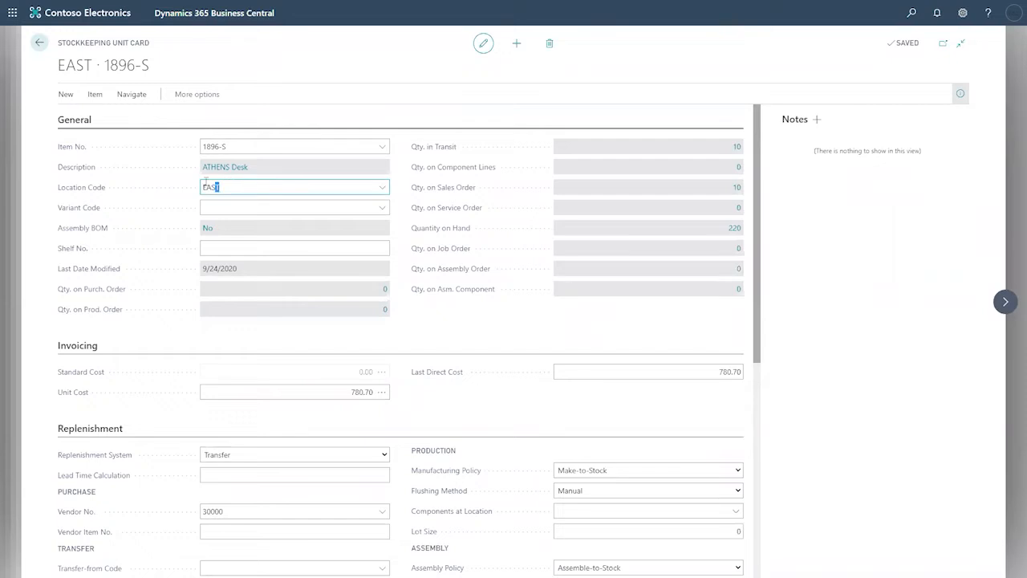
scroll(298, 292, down, 2)
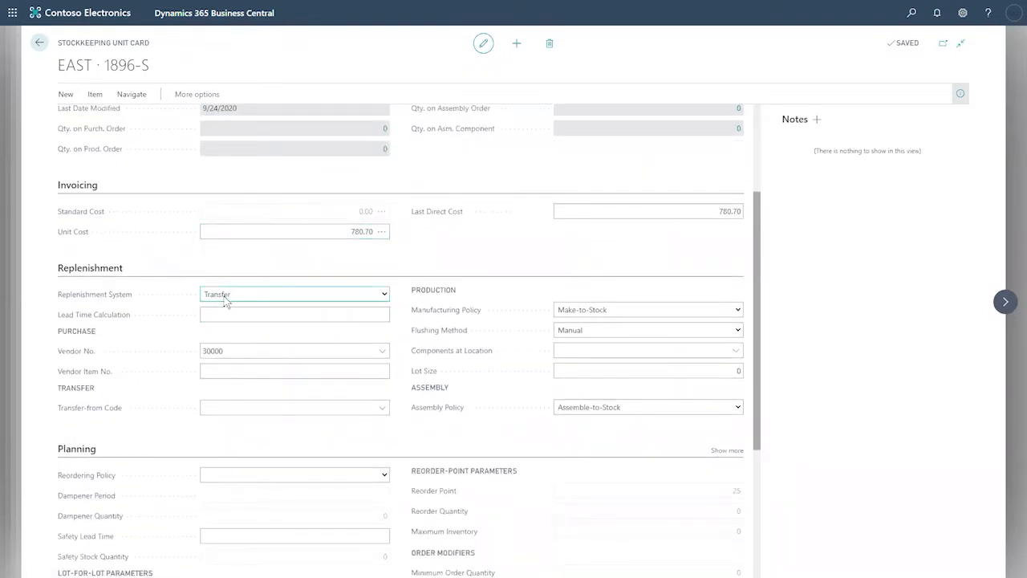
scroll(276, 276, up, 2)
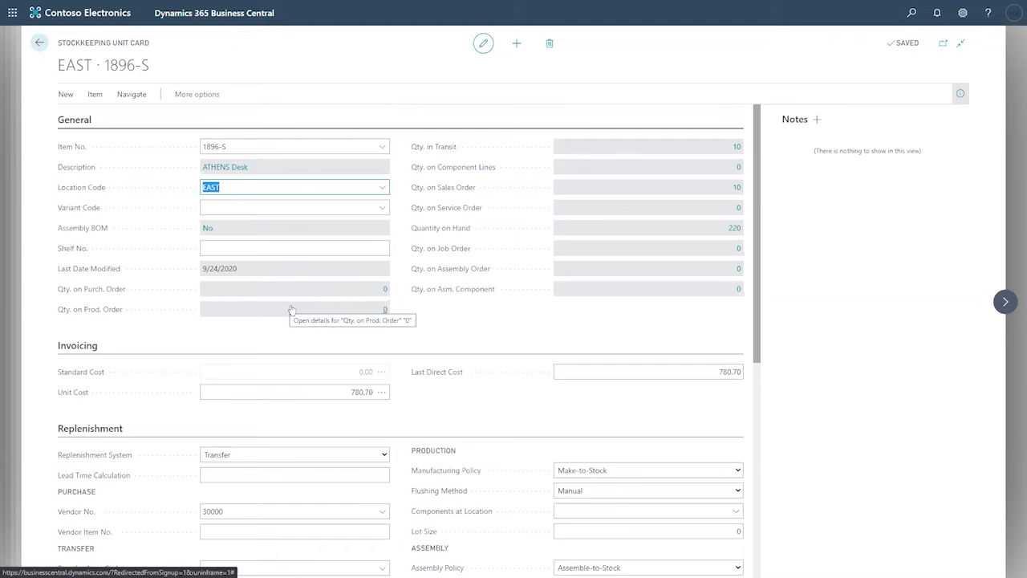
scroll(309, 320, down, 1)
scroll(309, 320, down, 1)
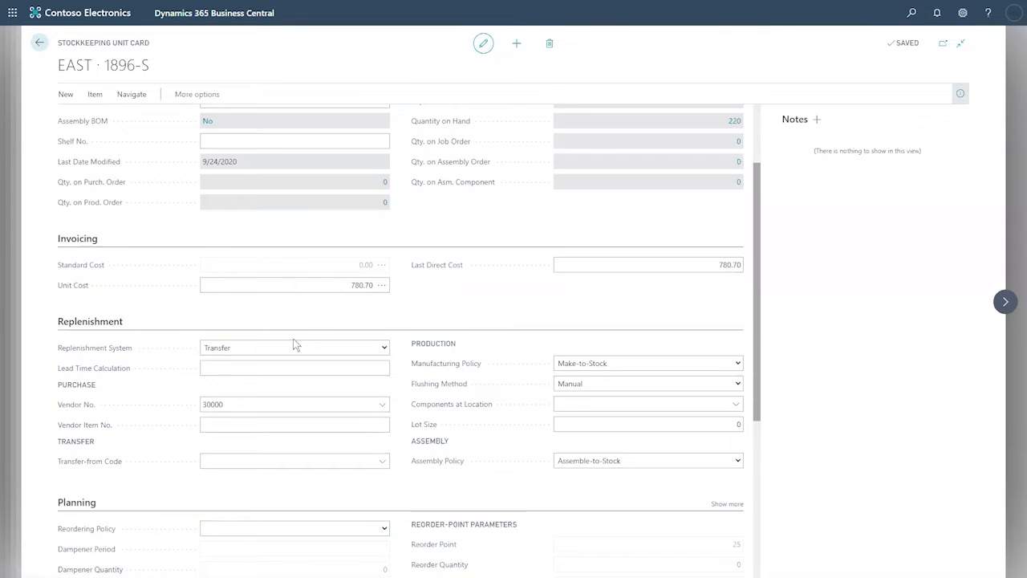
Step: Enter a 1D lead time and set Transfer-from Code to MAIN, checking its field description
click(300, 368)
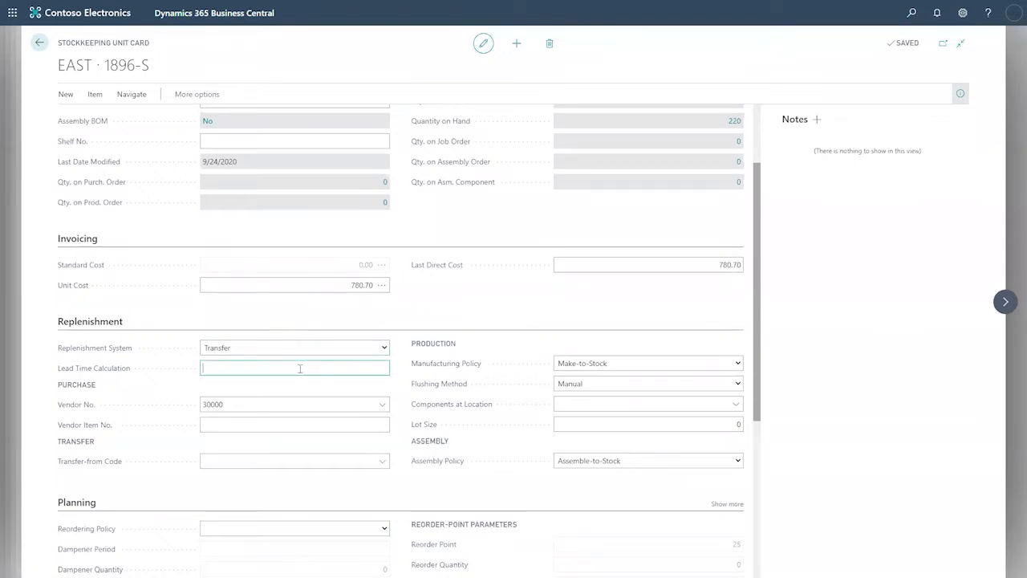
text(1d)
key(Tab)
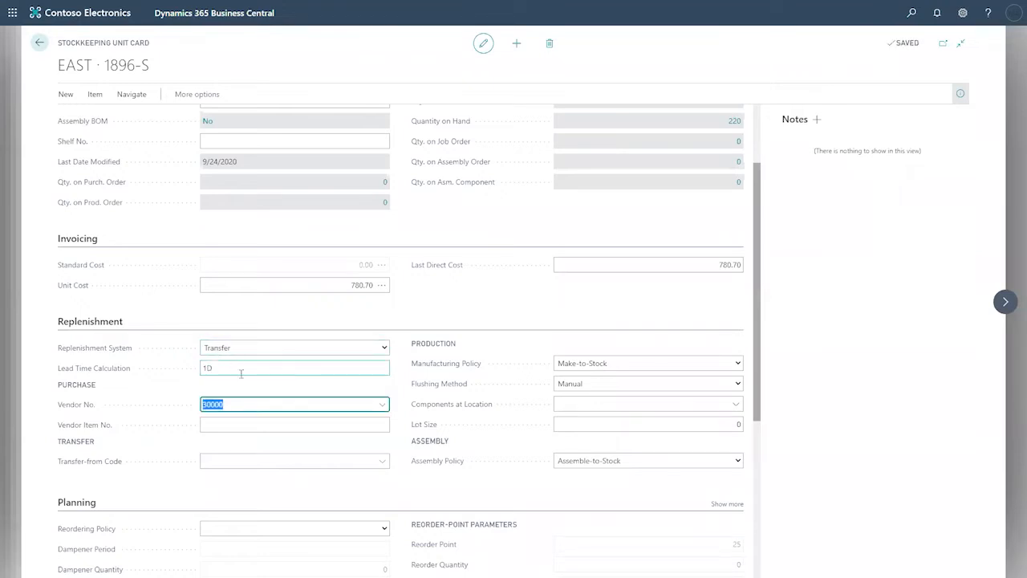
click(384, 463)
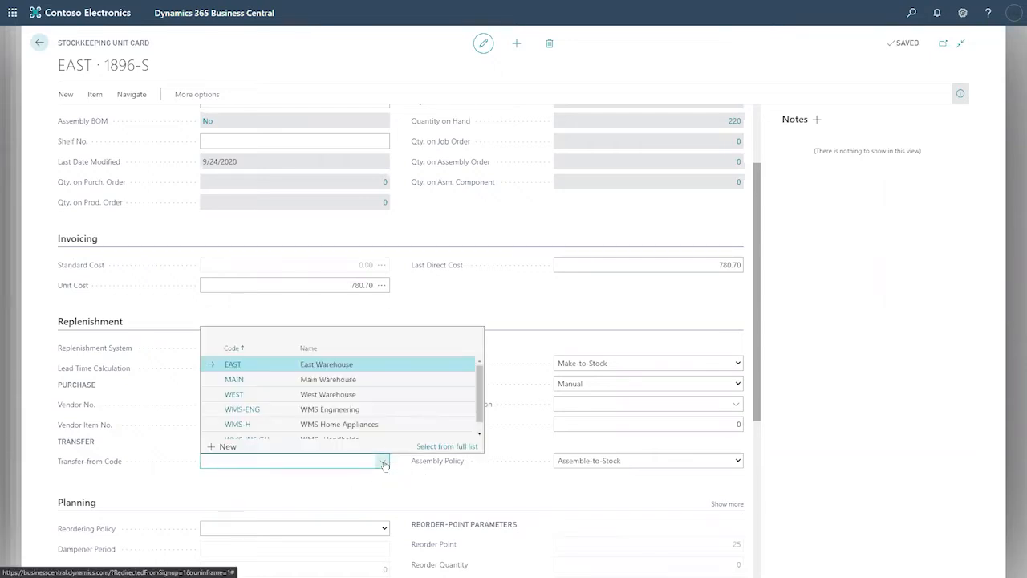
click(327, 381)
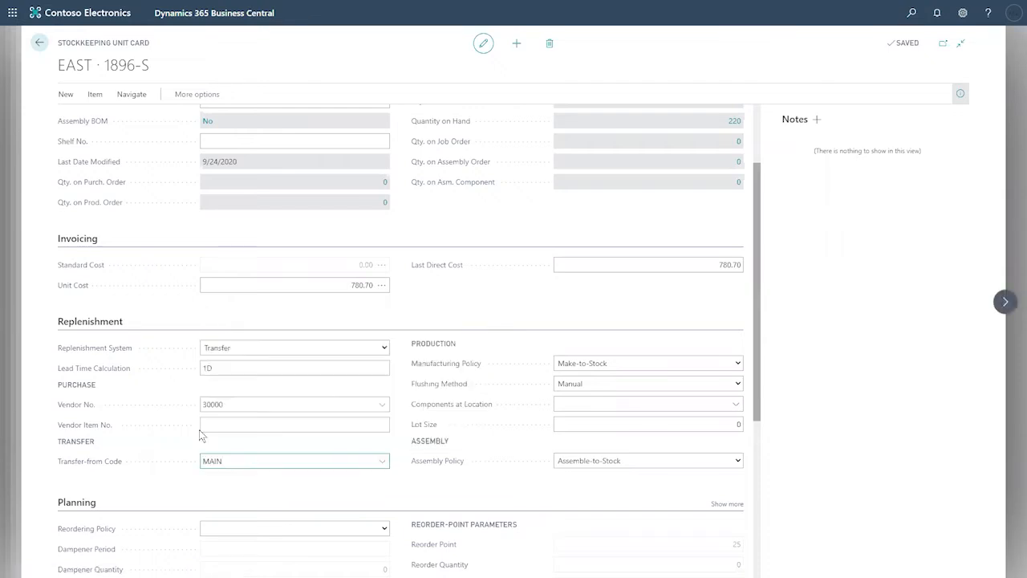
click(120, 462)
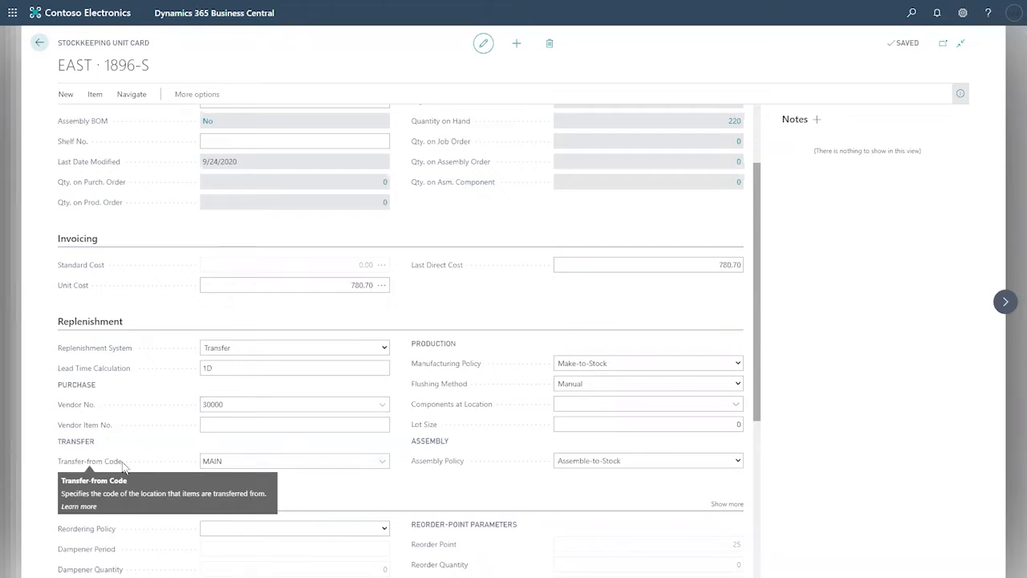
click(276, 225)
scroll(321, 229, up, 3)
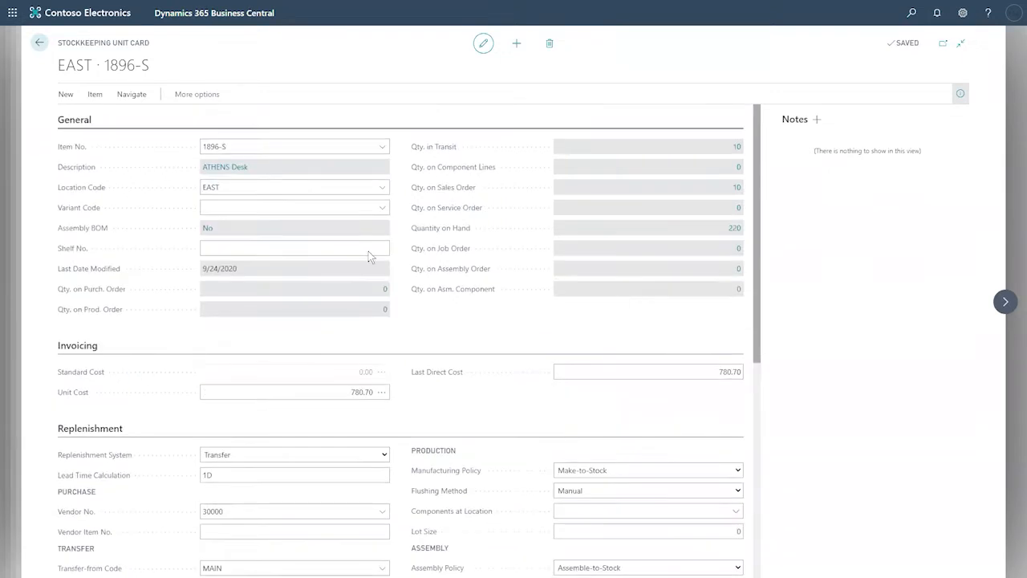
click(240, 187)
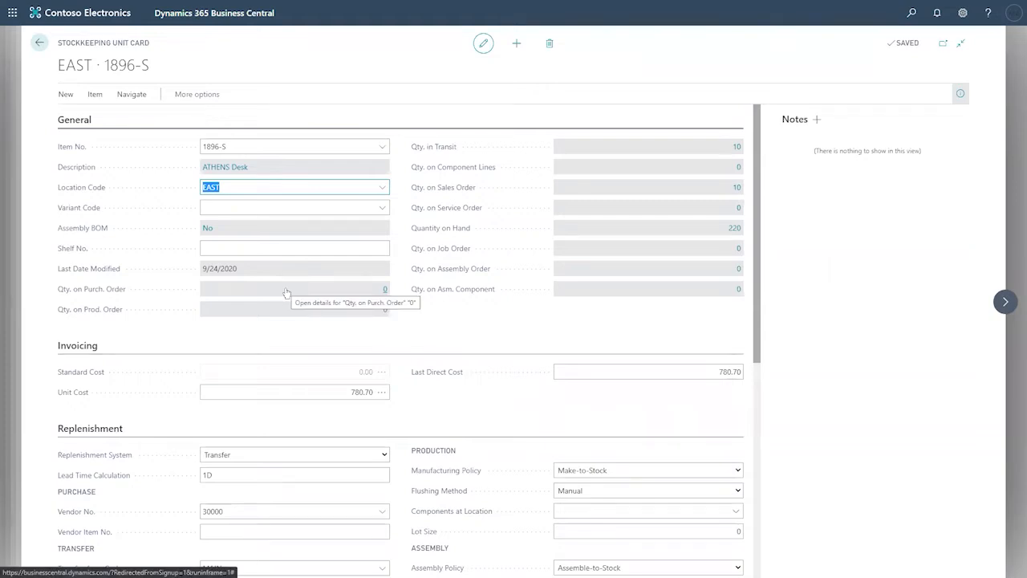
Step: Browse the card's Item, Navigate and Actions menus, then return to the Stockkeeping Units list
click(95, 94)
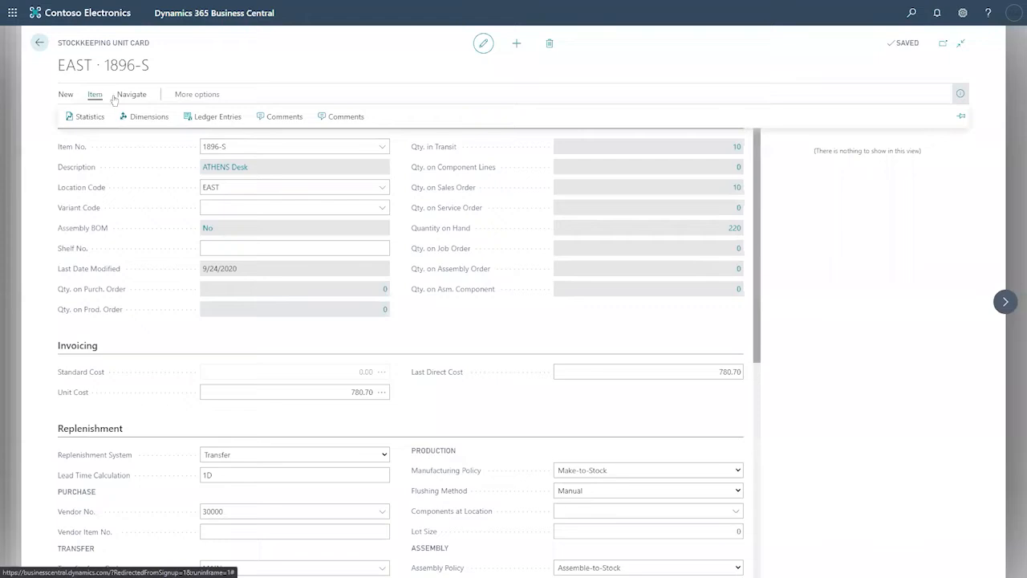
click(133, 95)
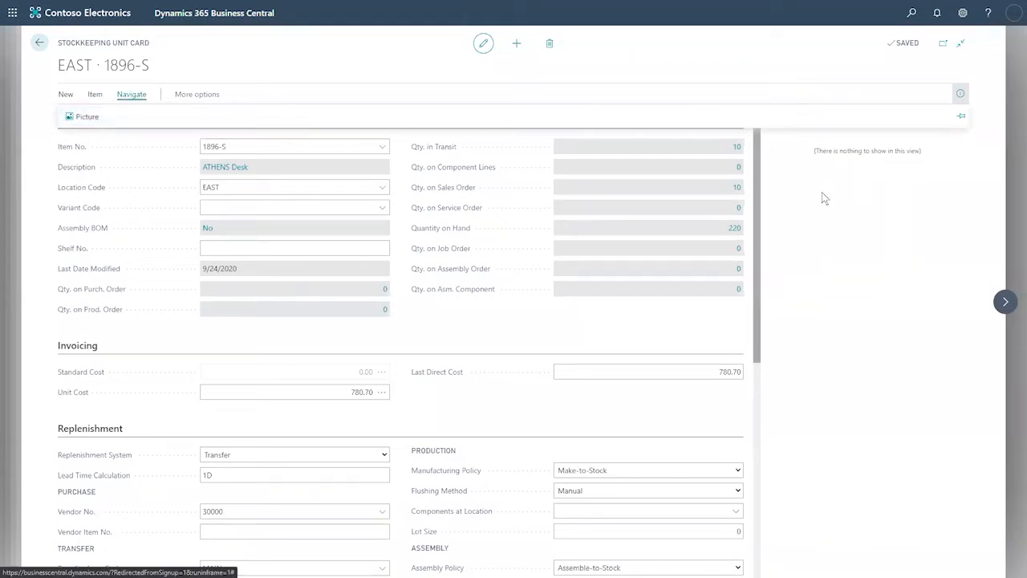
click(196, 94)
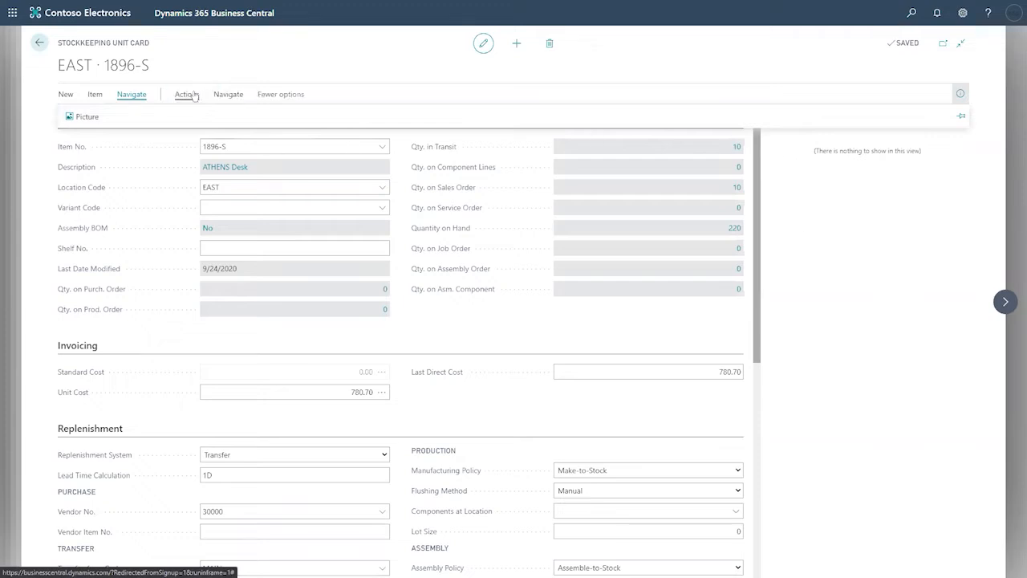
click(191, 95)
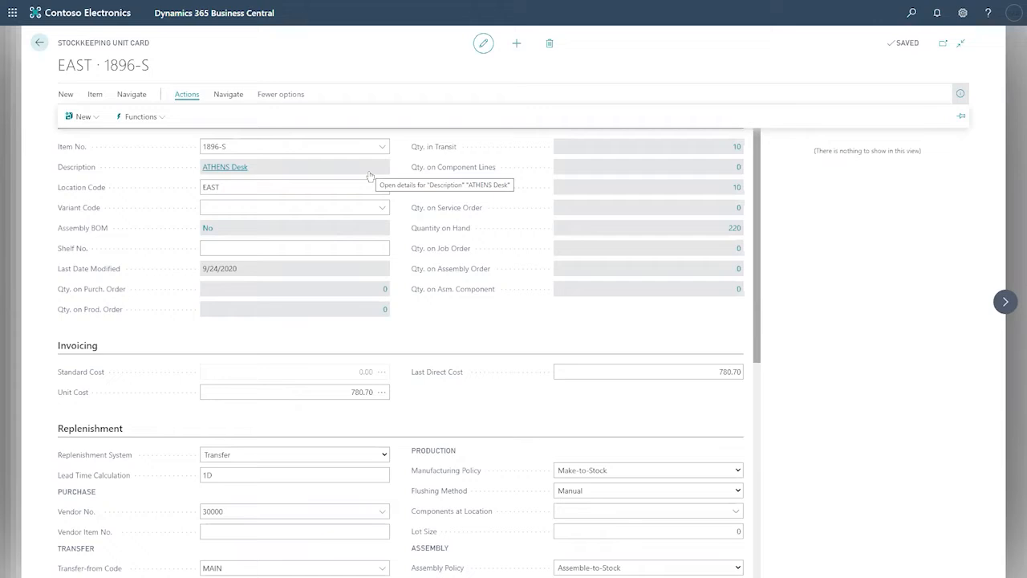
click(38, 44)
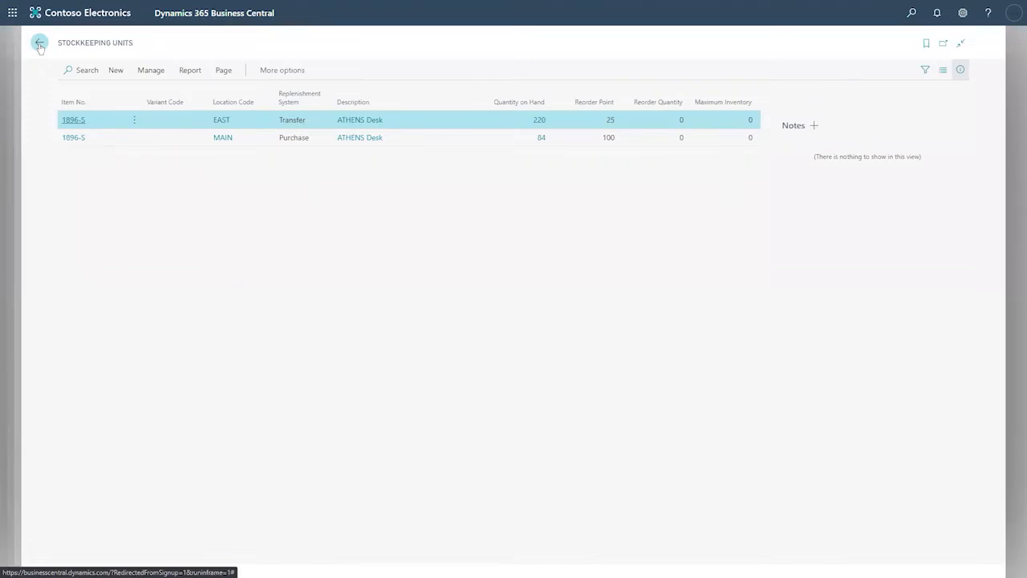
Step: Return to the 1896-S ATHENS Desk item card and open its Item Cross Reference Entries
click(39, 44)
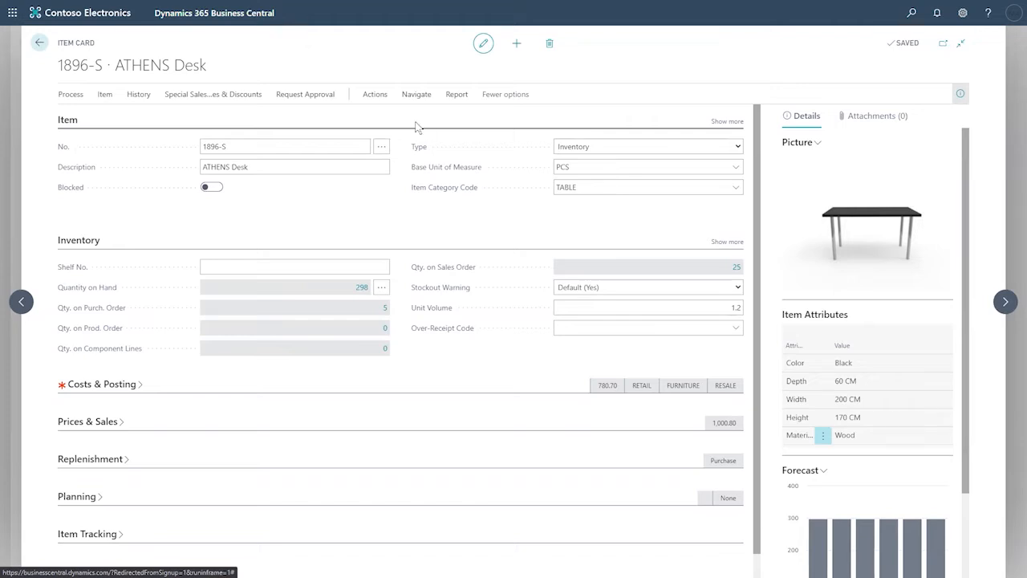
click(405, 96)
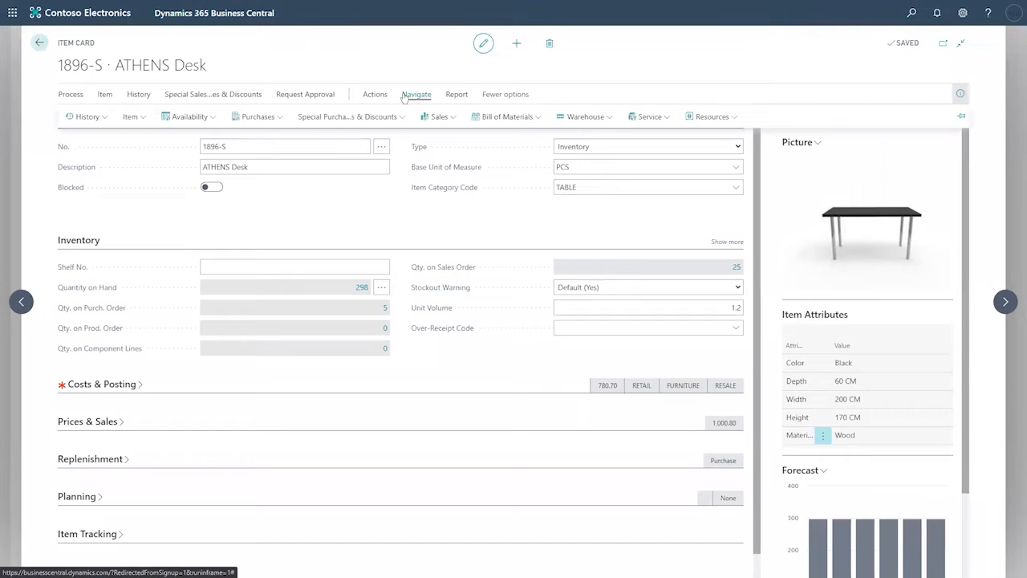
click(138, 118)
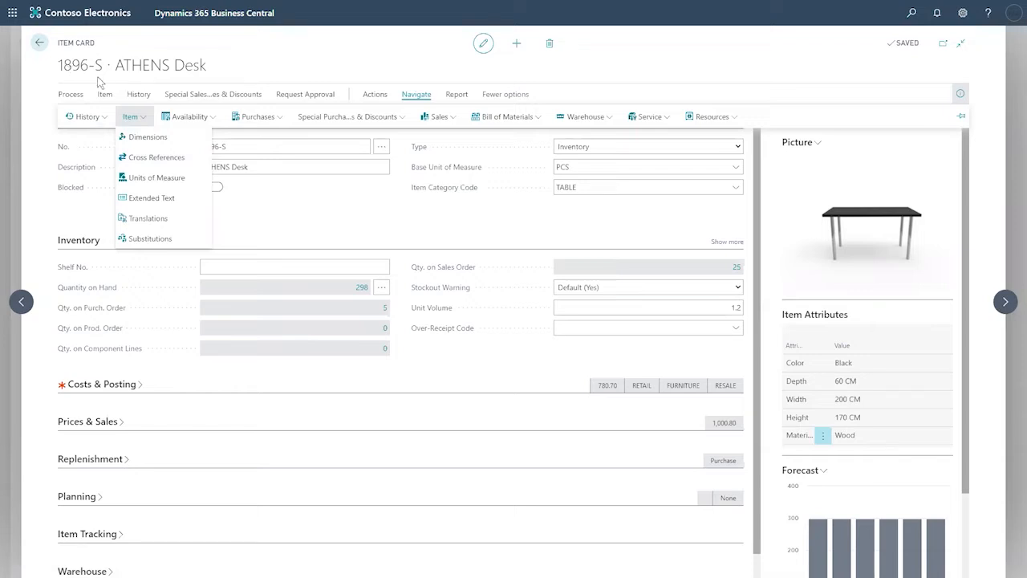
click(149, 162)
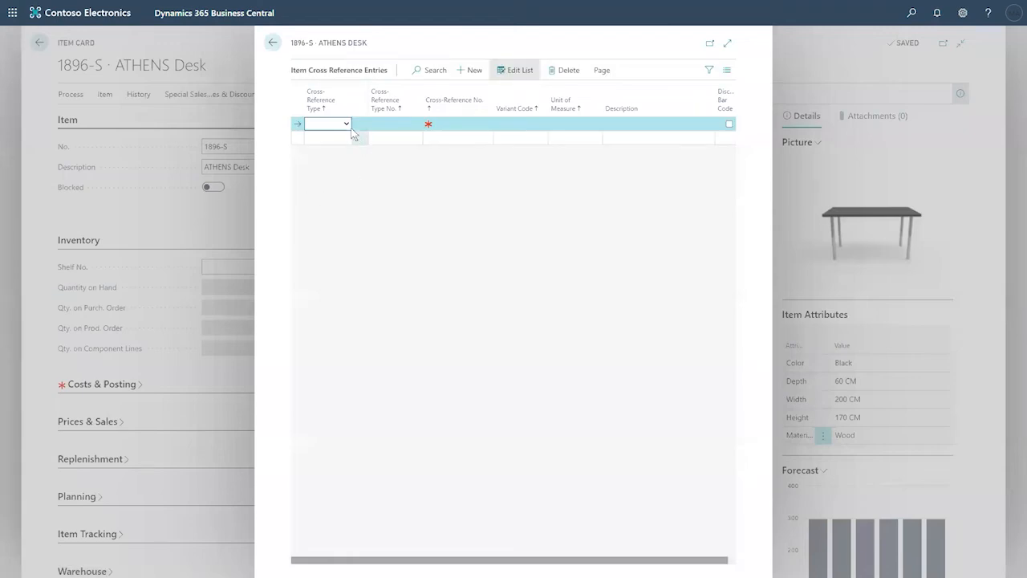
Step: Start a Vendor cross-reference line for vendor 10000
click(346, 123)
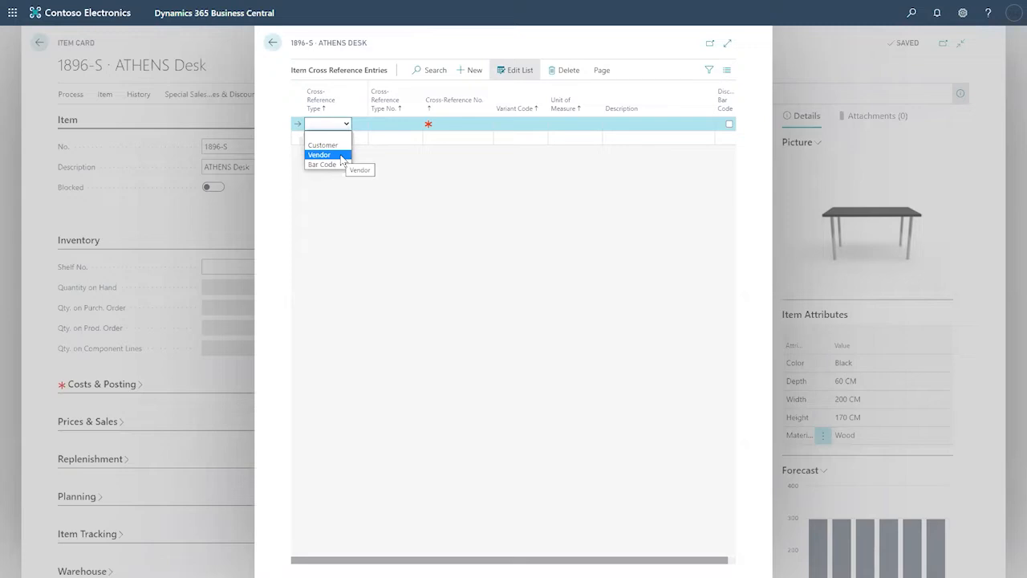
click(342, 160)
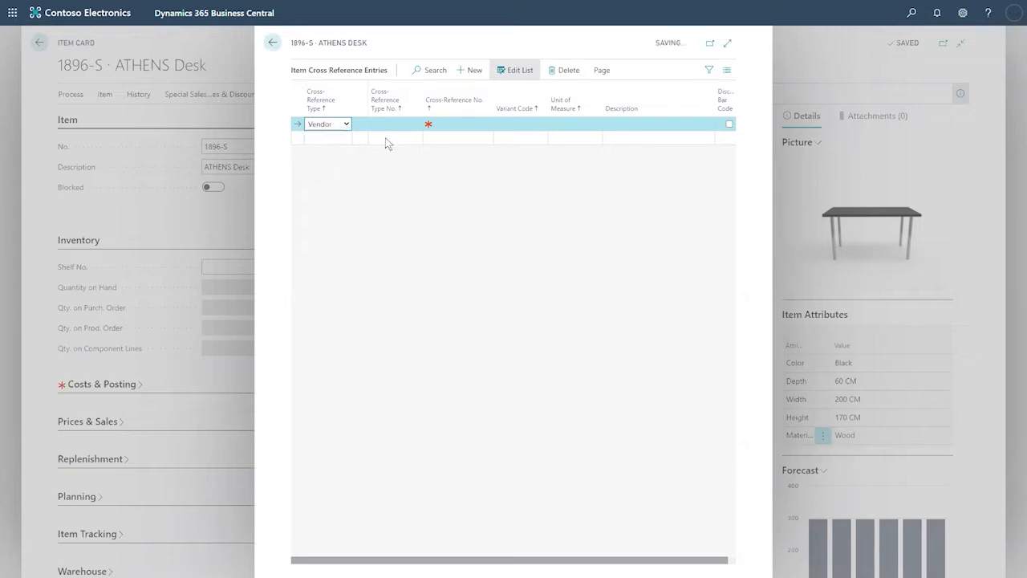
click(380, 126)
click(415, 125)
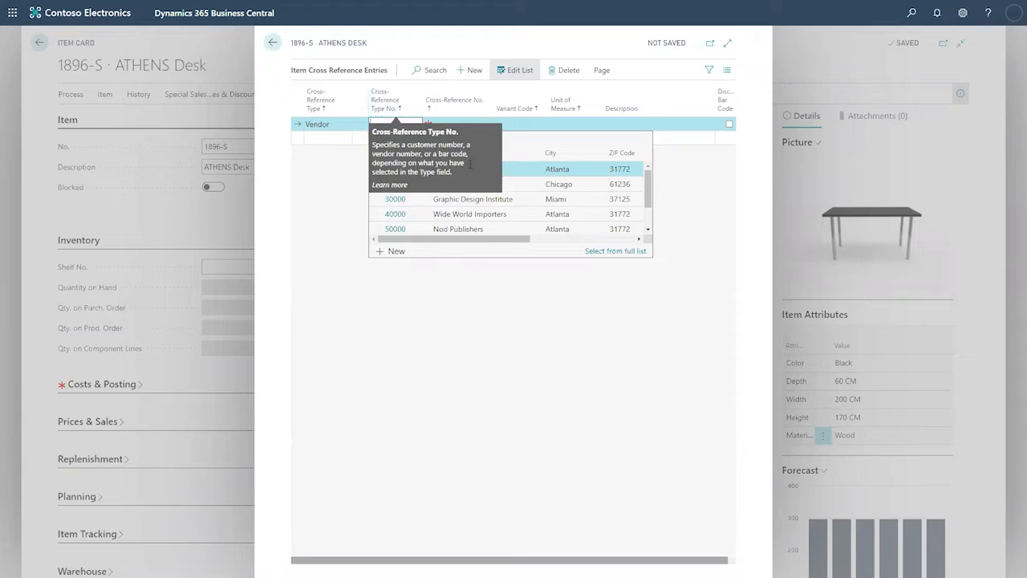
click(490, 169)
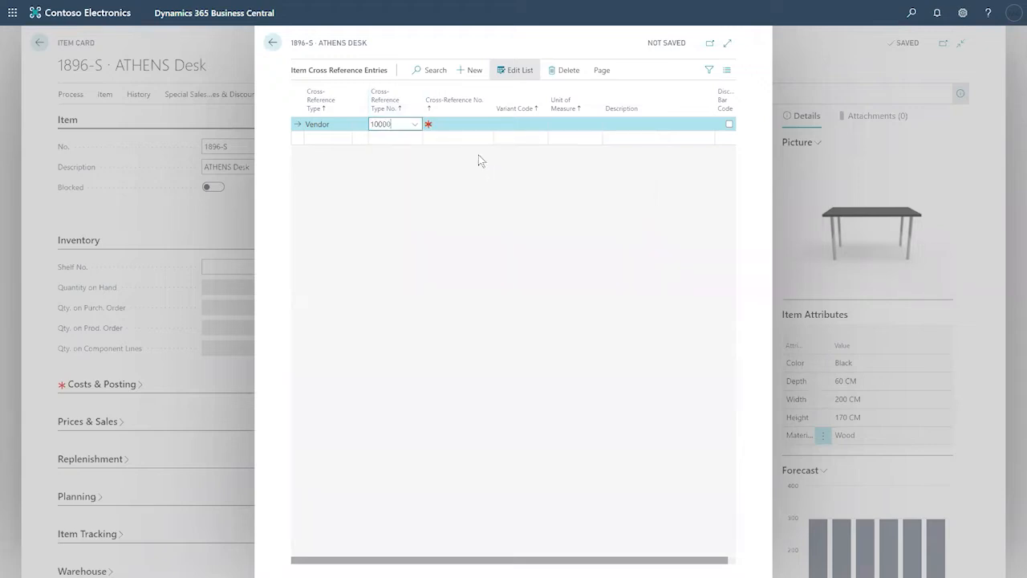
Step: Enter TABL-000023 as the vendor's cross-reference number
click(451, 124)
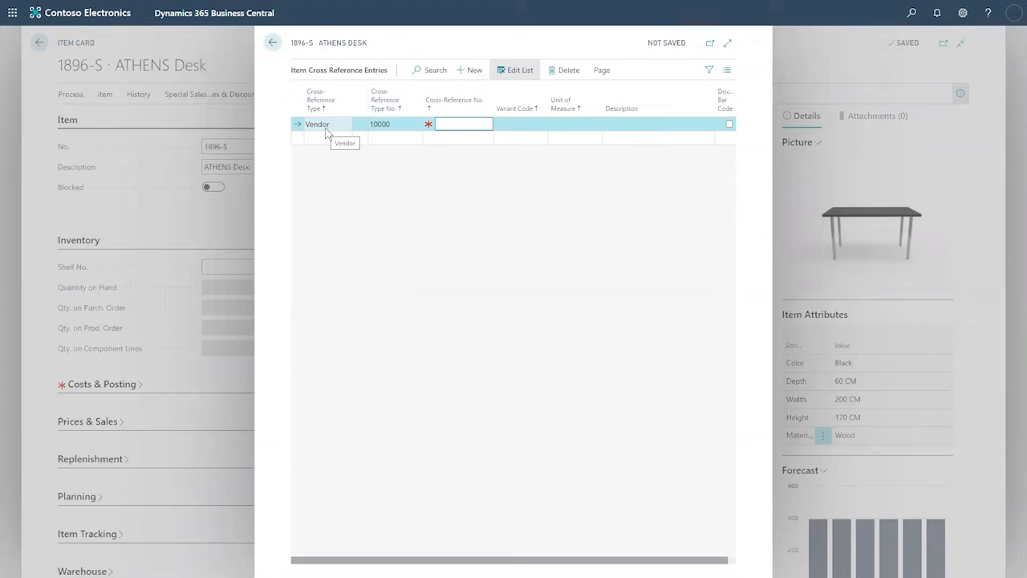
text(TABL-000023)
key(Tab)
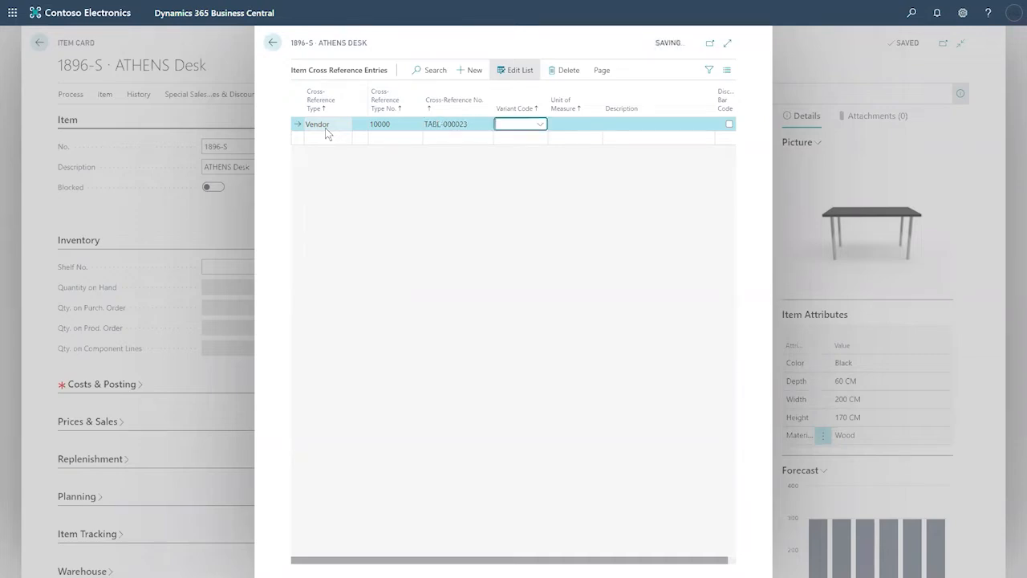
Step: Set the vendor line's unit of measure to PALLET and check the entered values
click(473, 124)
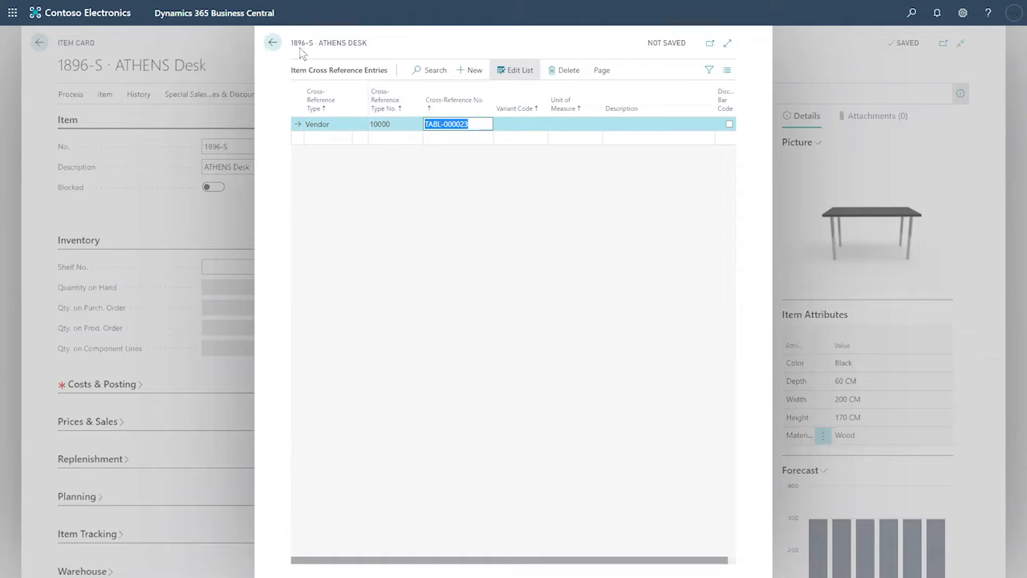
drag(314, 44, 289, 44)
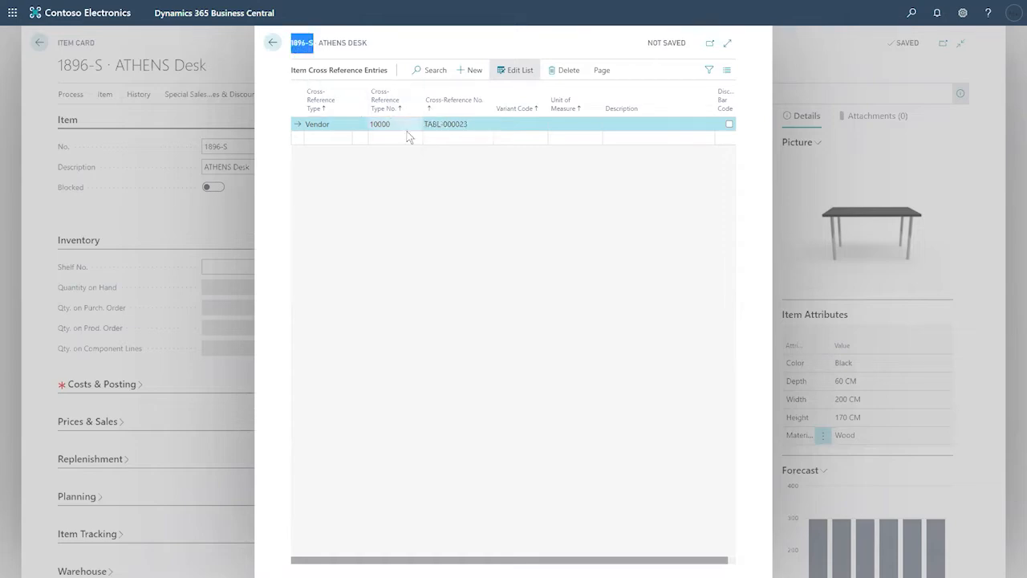
click(471, 124)
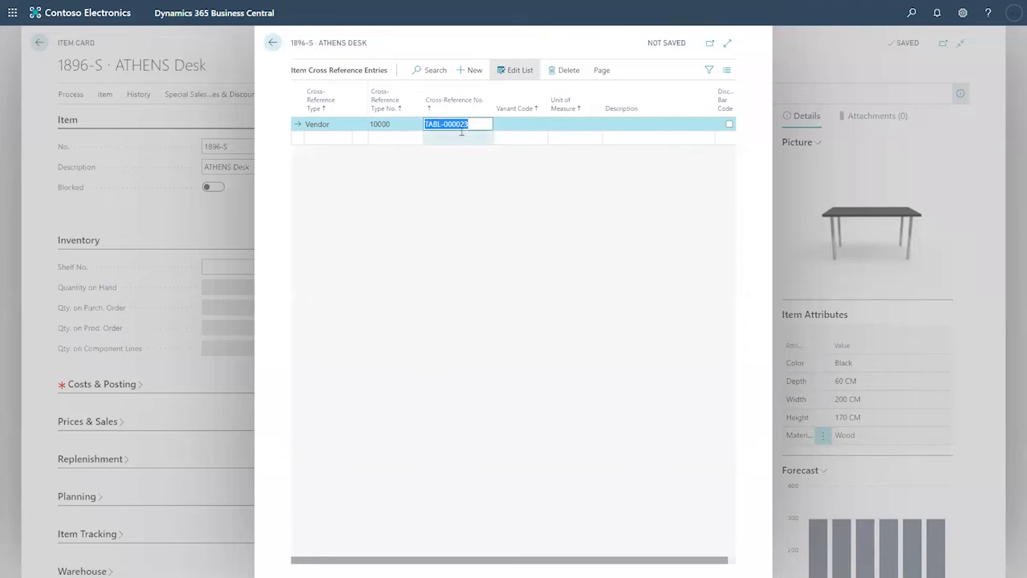
key(Tab)
key(Tab)
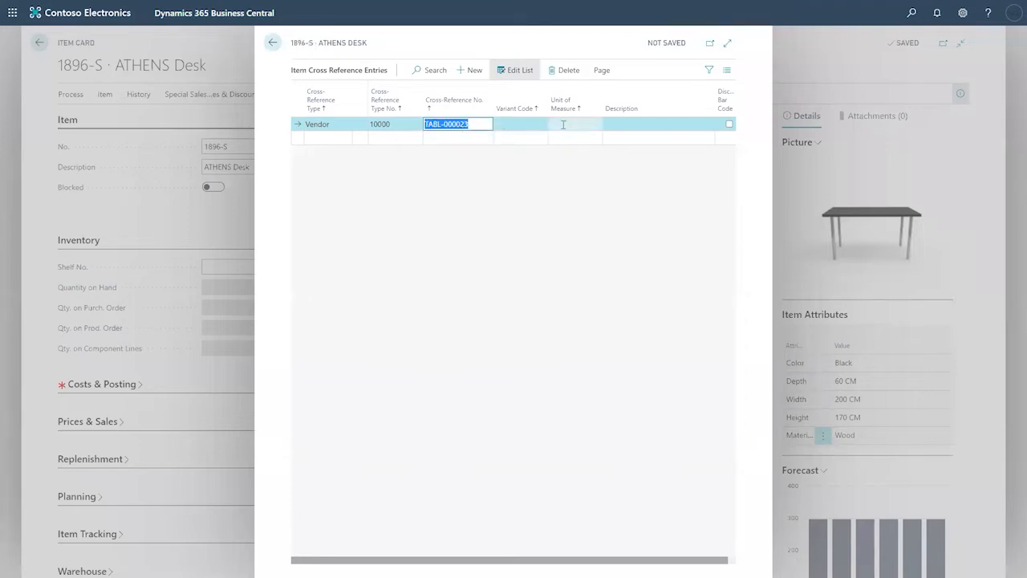
click(594, 123)
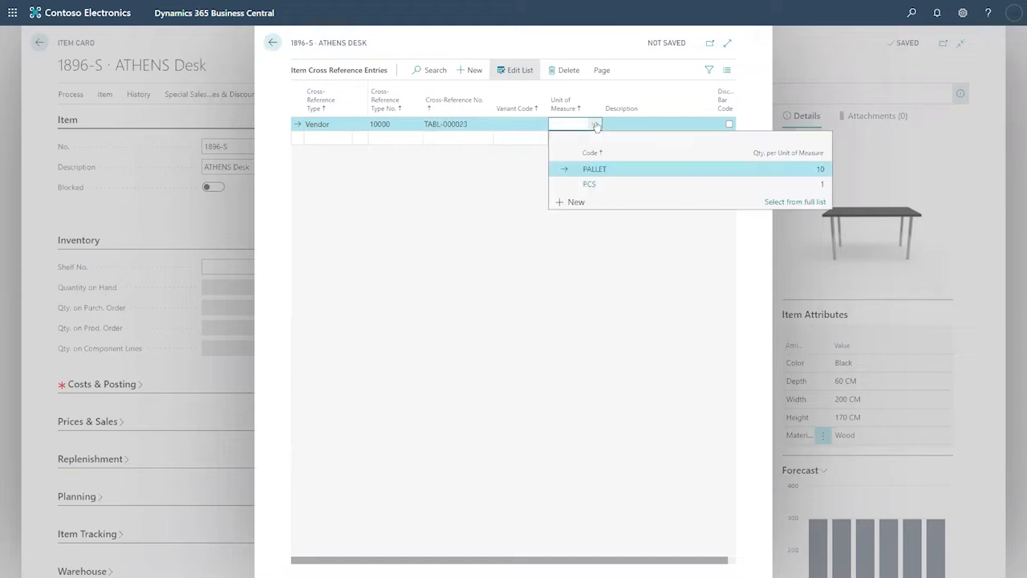
click(629, 169)
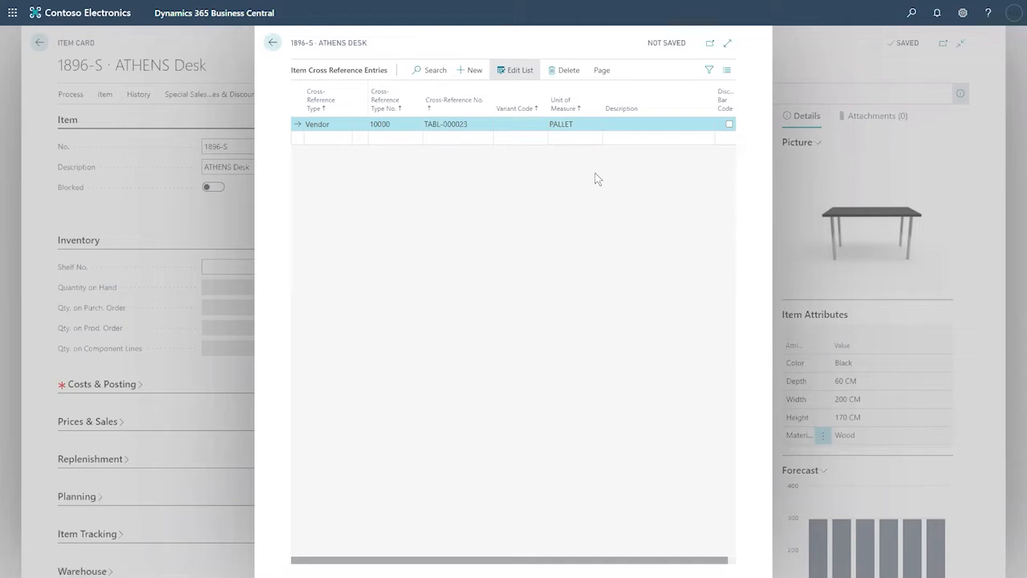
click(477, 123)
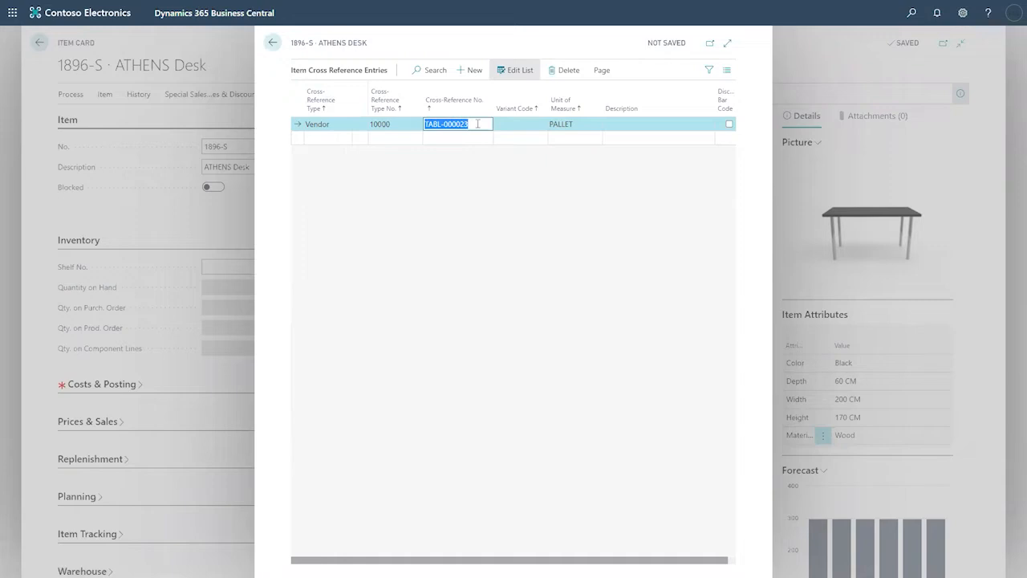
click(580, 123)
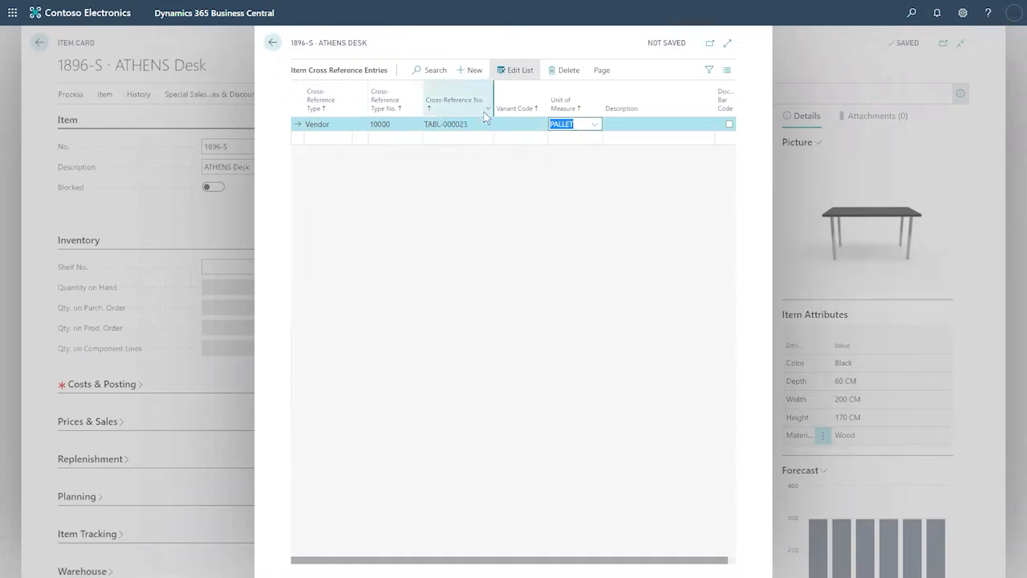
click(390, 122)
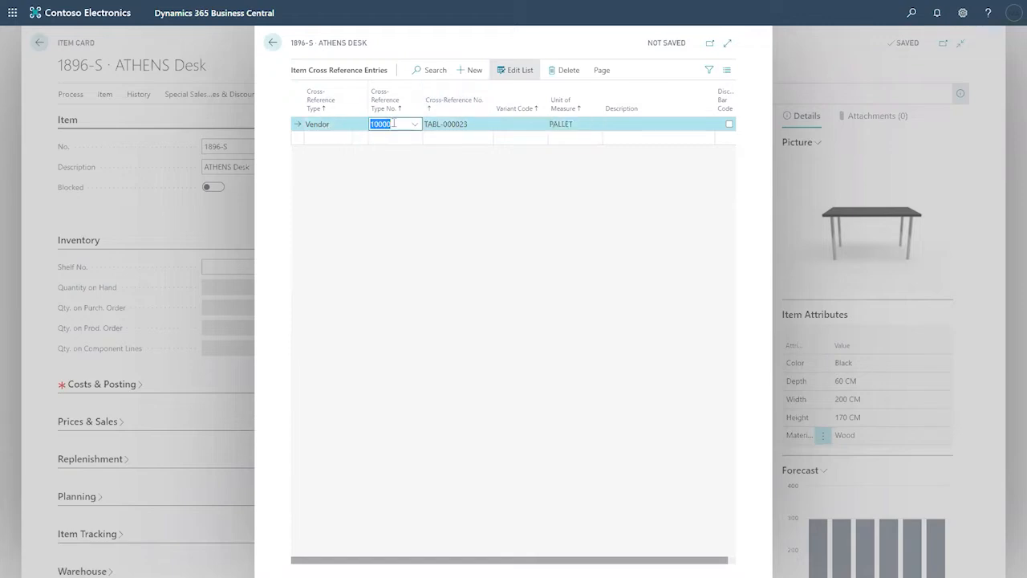
Step: Add a second Vendor cross-reference line for vendor 40000, Wide World Importers
click(343, 138)
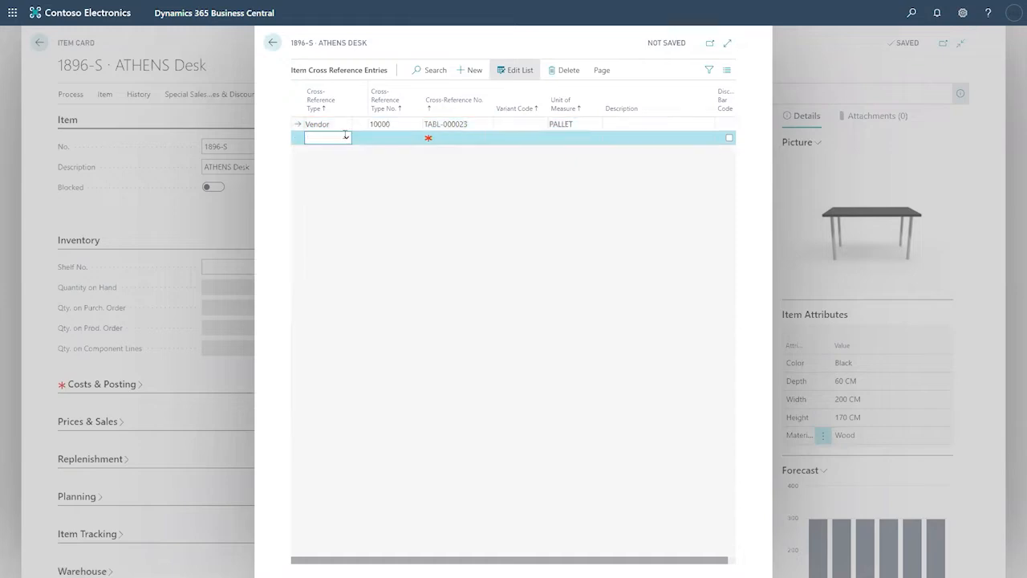
click(347, 138)
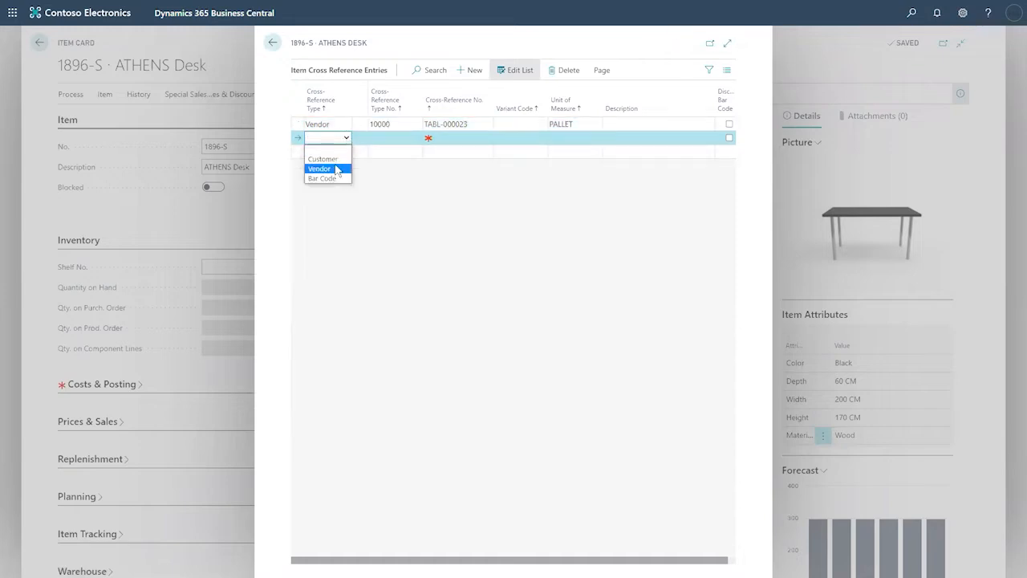
click(321, 167)
click(386, 139)
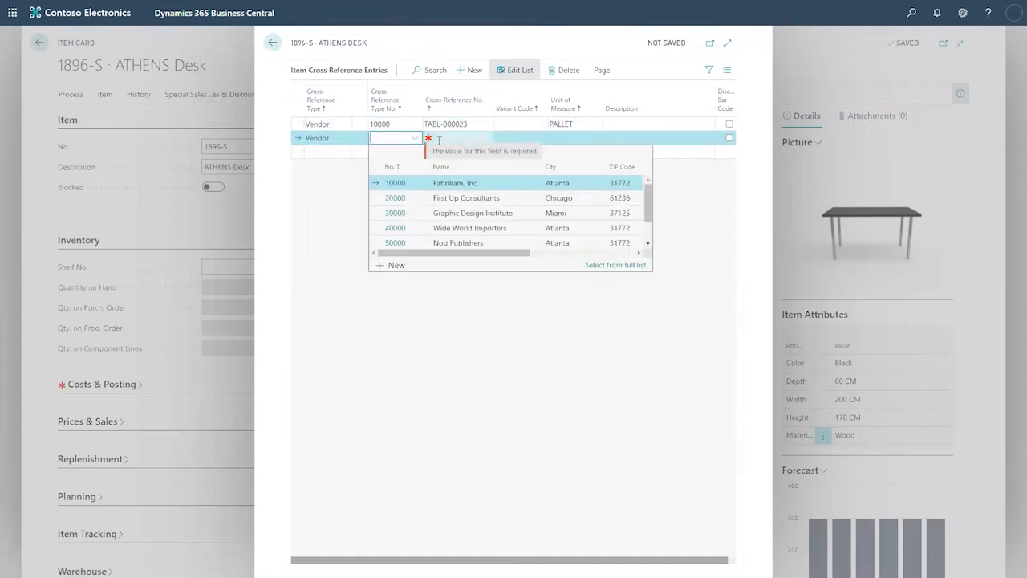
click(474, 225)
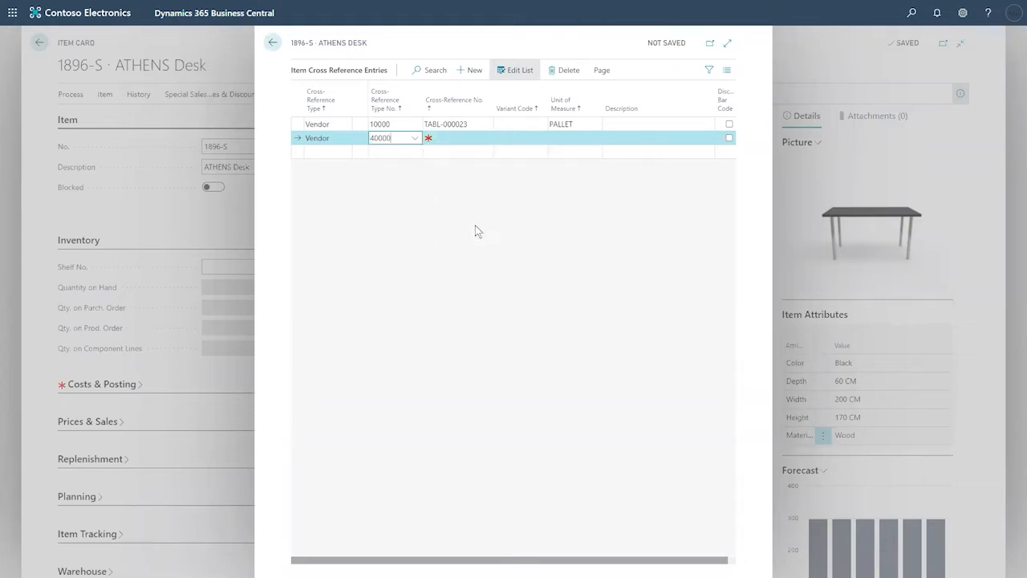
click(416, 141)
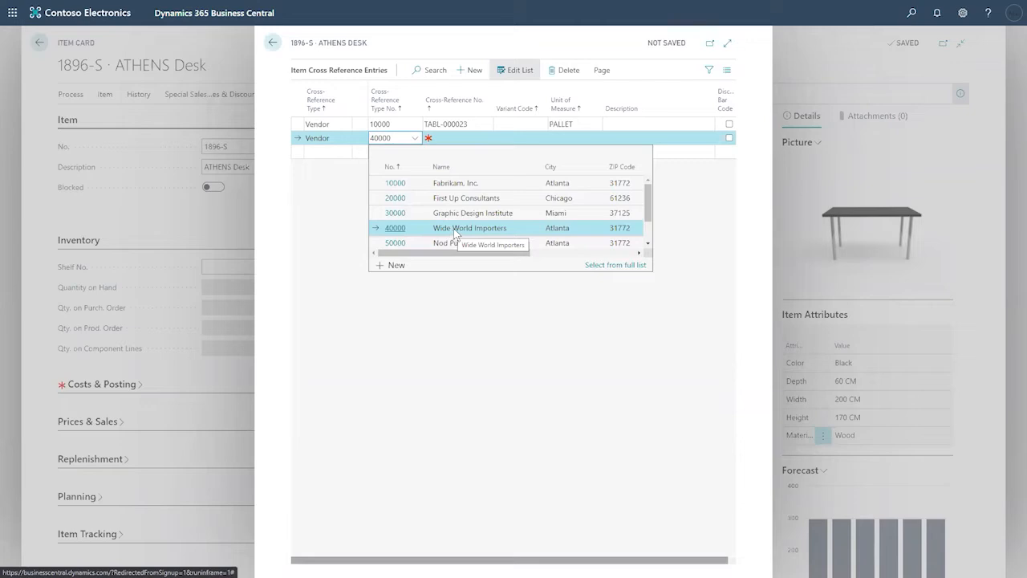
click(446, 138)
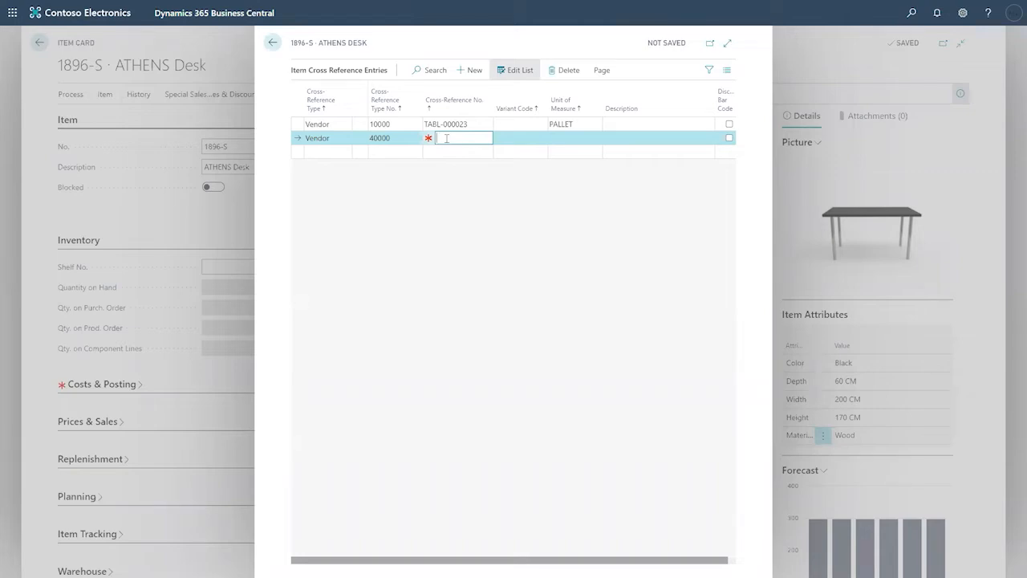
Step: Enter reference number DESK-000-4565 with unit of measure PALLET on that line
text(DESK-000-4565)
key(Tab)
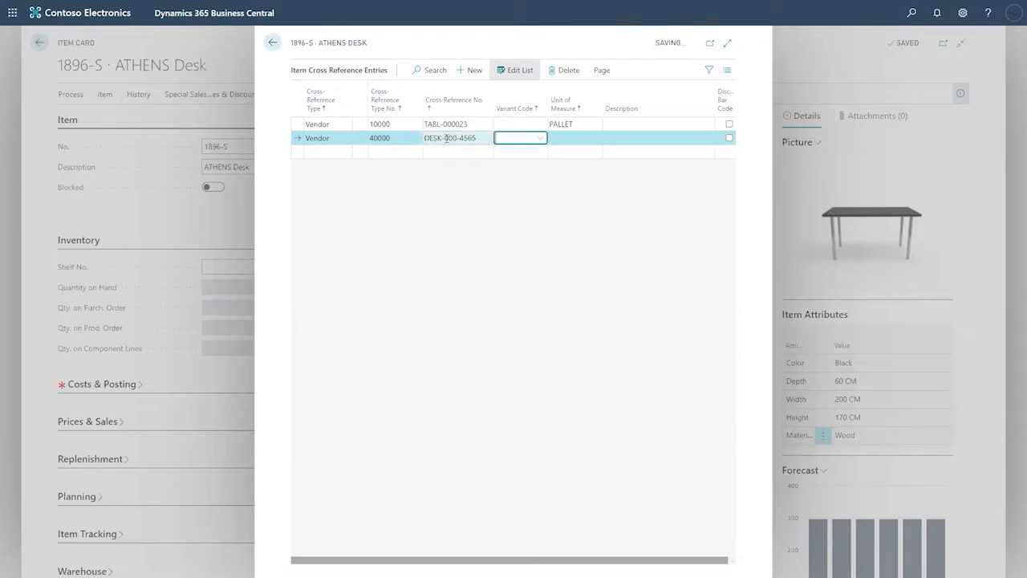
click(564, 138)
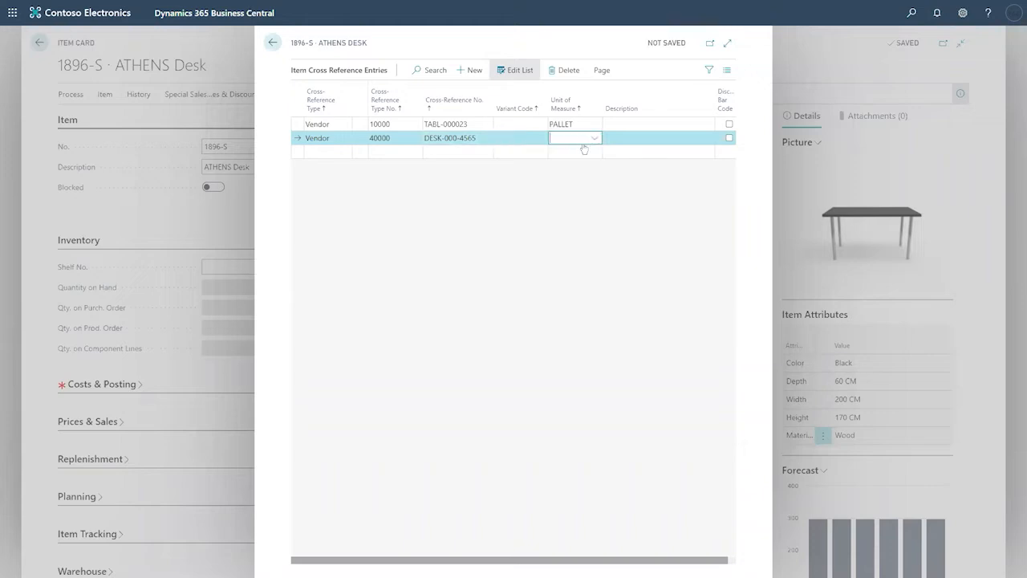
click(594, 138)
click(610, 182)
click(604, 188)
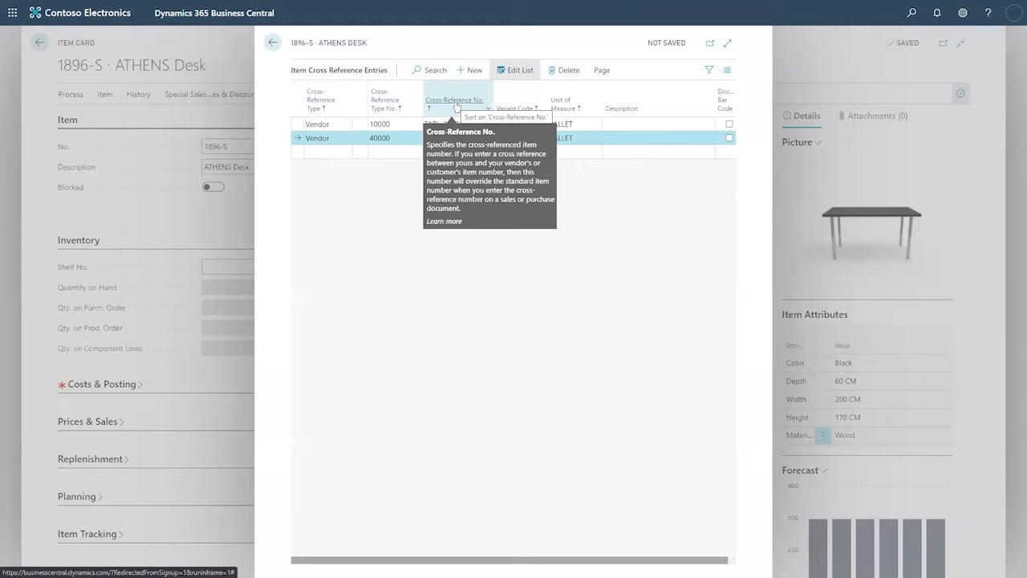
Step: Add a Customer cross-reference line for customer 10000, Adatum Corporation
click(337, 152)
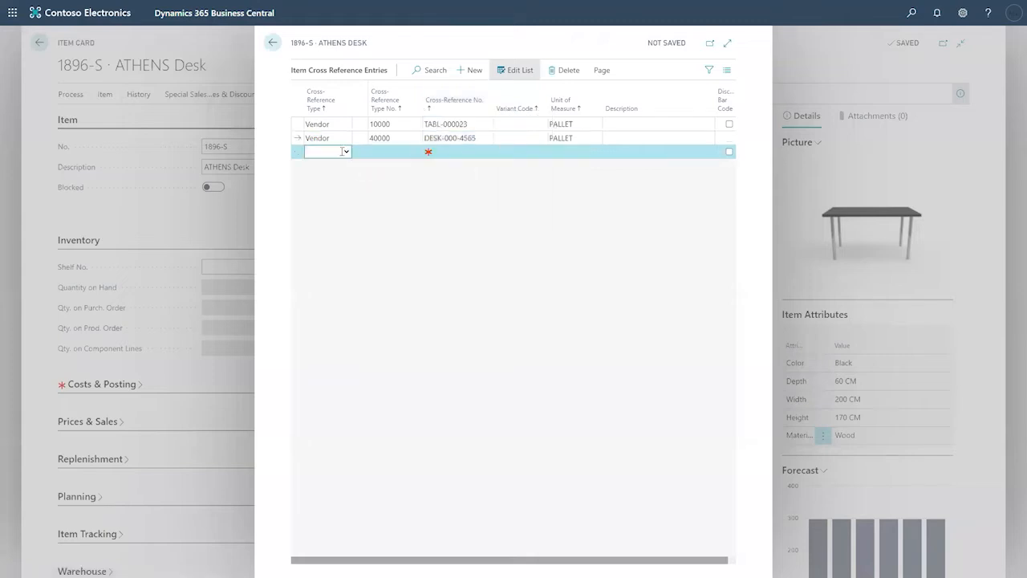
click(347, 153)
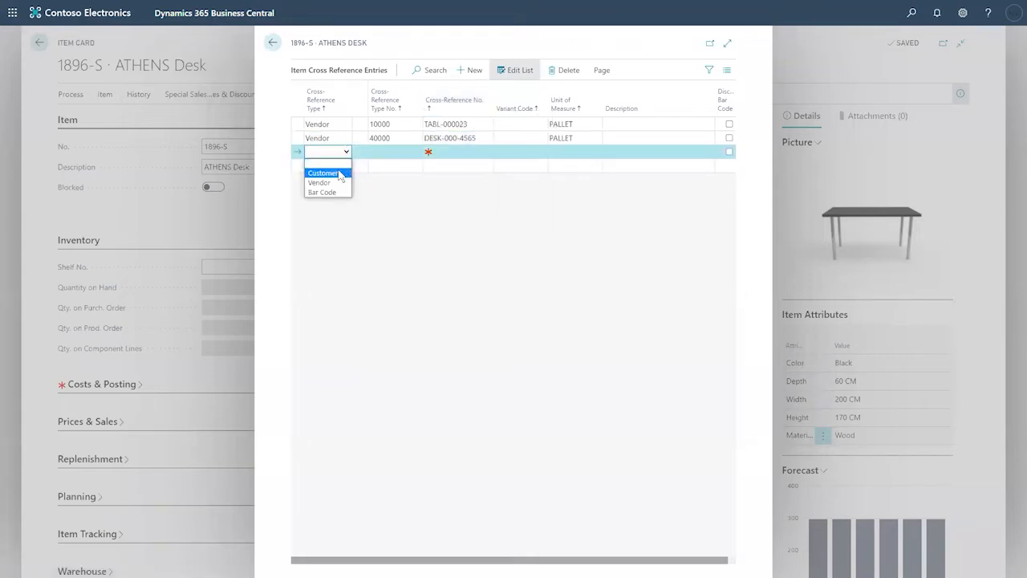
click(342, 171)
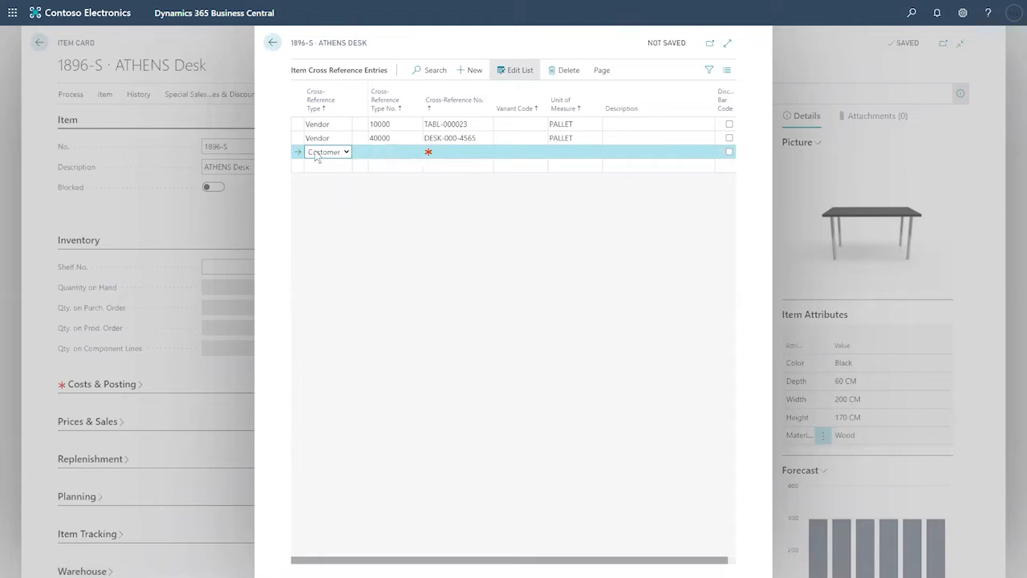
click(391, 151)
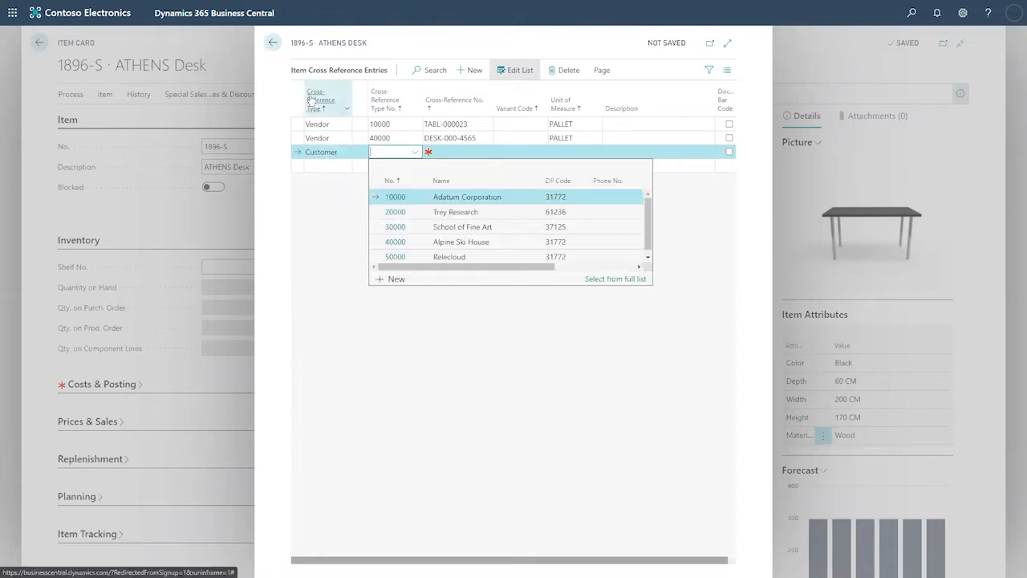
click(460, 199)
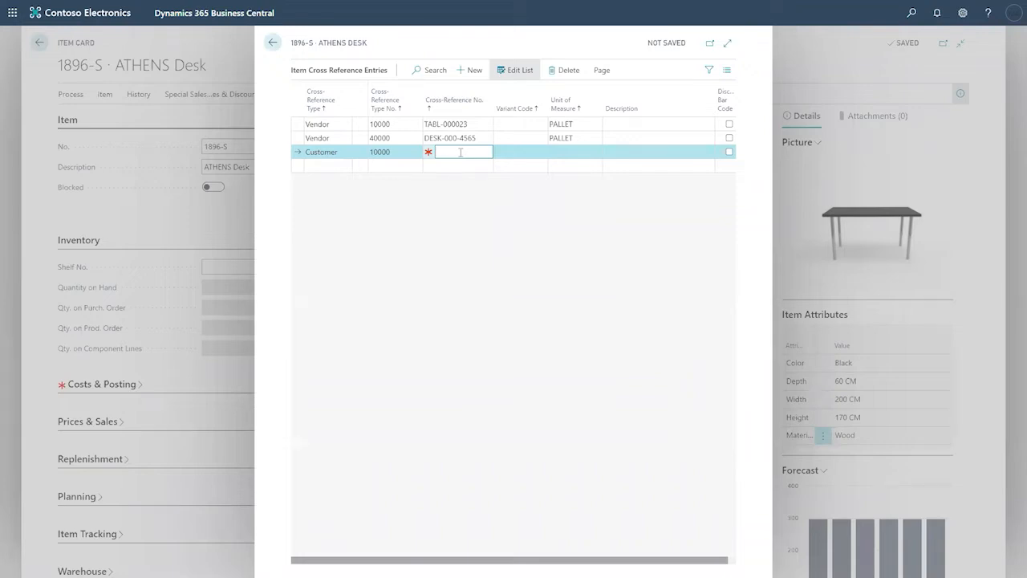
Step: Enter reference number ATHENS-456546 with unit of measure PCS on the customer line
text(ATHENS-4565465)
key(BackSpace)
key(Tab)
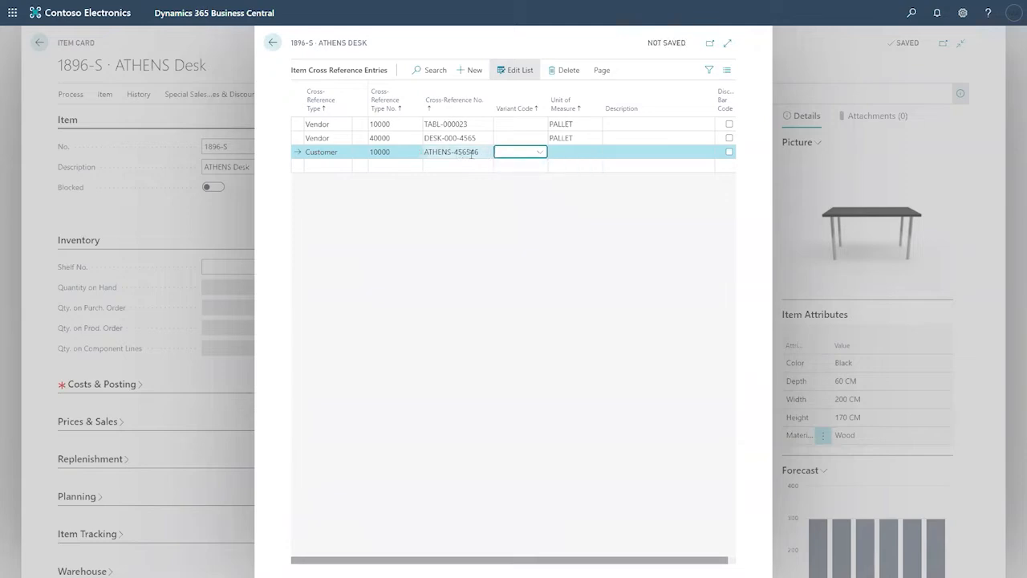
click(587, 158)
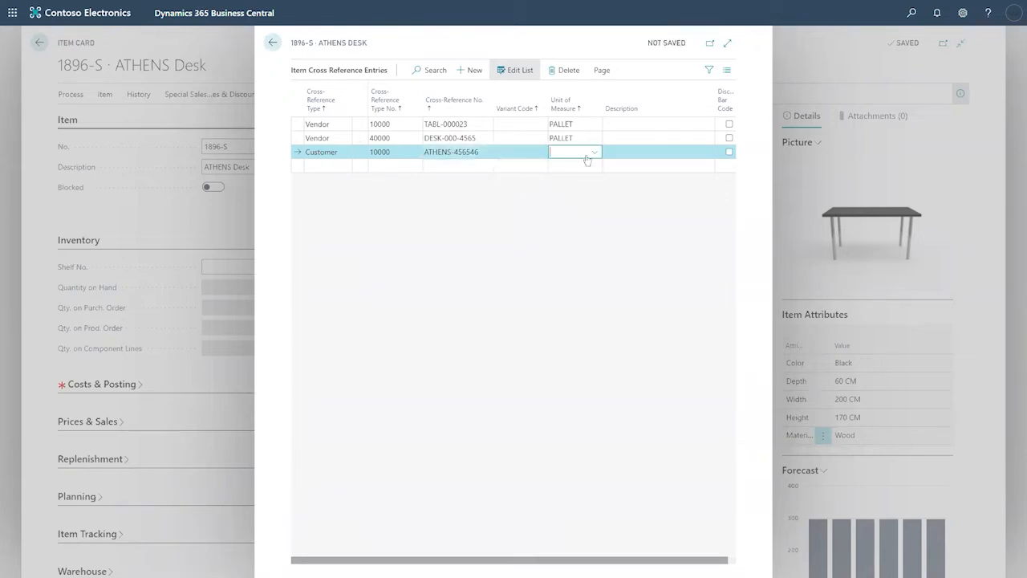
click(594, 153)
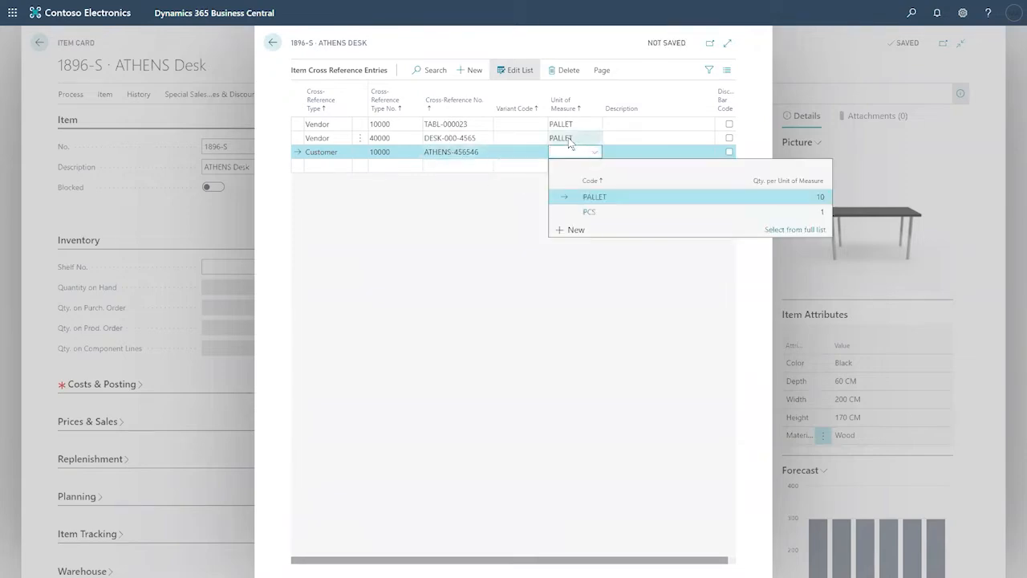
click(619, 211)
Step: Describe the customer cross-reference as 'Retail customer'
click(626, 154)
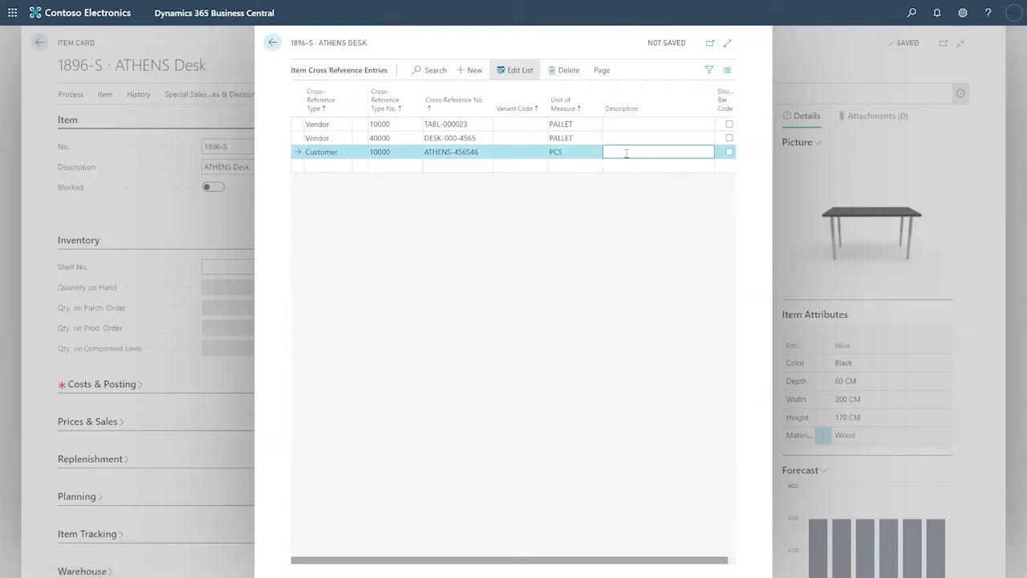
text(Retail Customer)
key(BackSpace)
key(BackSpace)
key(BackSpace)
key(BackSpace)
key(BackSpace)
key(BackSpace)
text(ustomer)
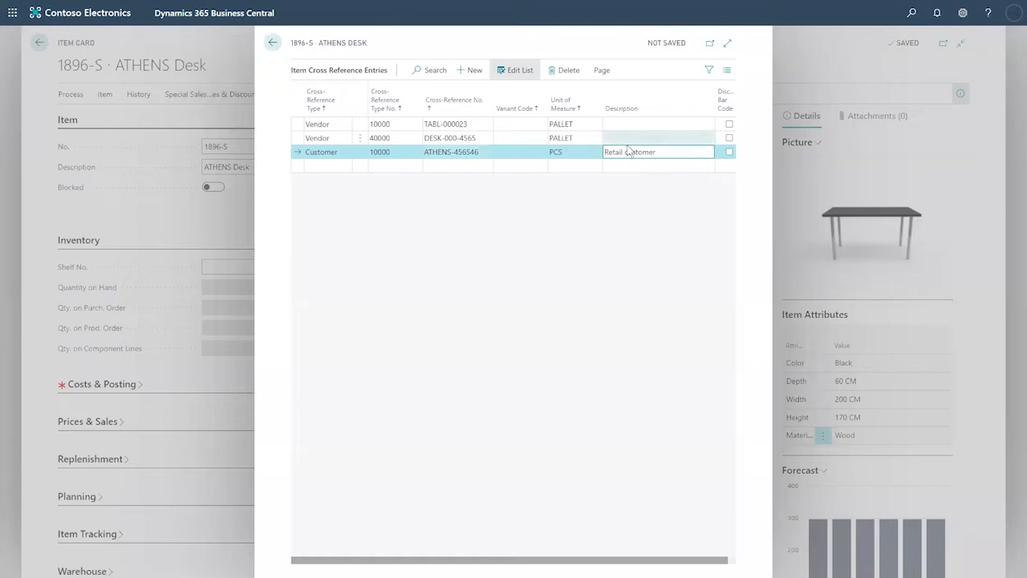
click(630, 123)
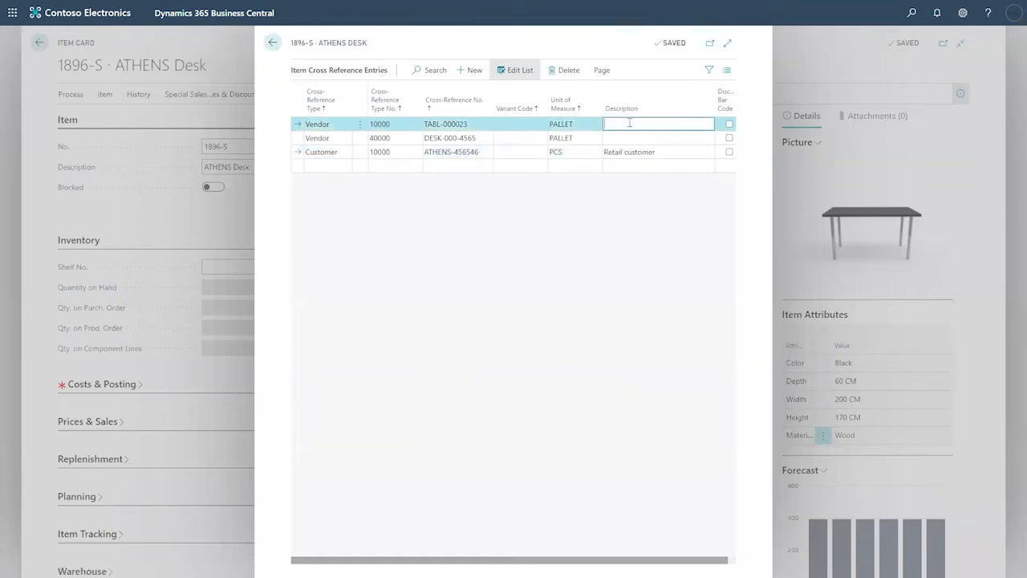
Step: Give both vendor lines the description 'Wholesale purchase Athens', copying it from the first to the second
text(Wholesale purchase Athens)
drag(698, 125, 599, 120)
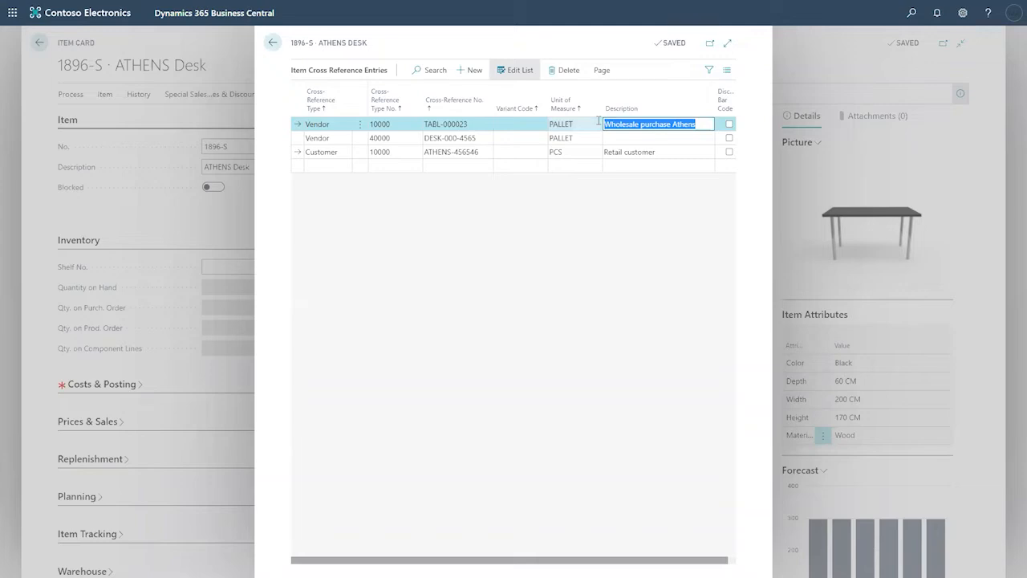
key(ctrl+c)
click(614, 138)
key(ctrl+v)
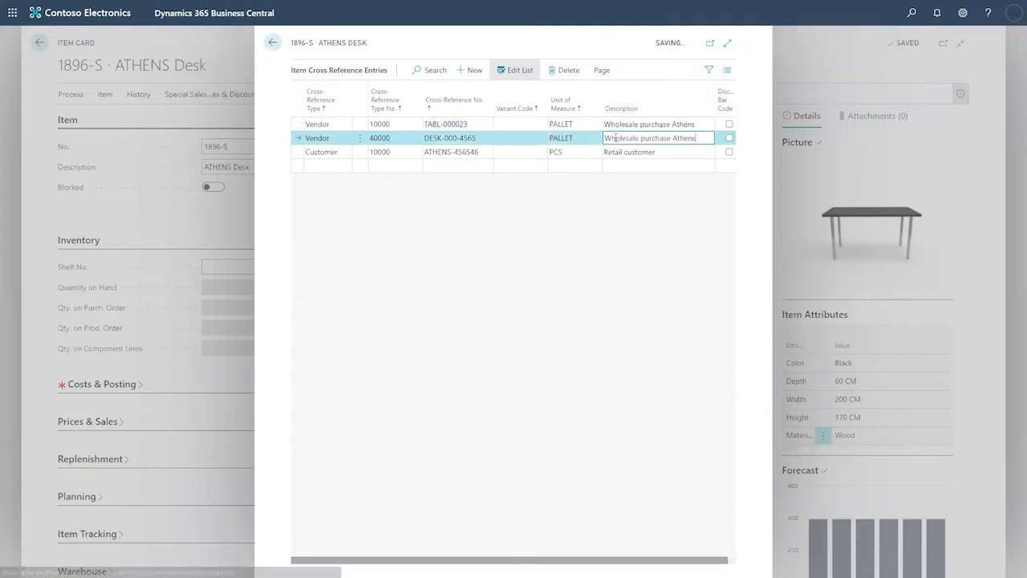
click(661, 152)
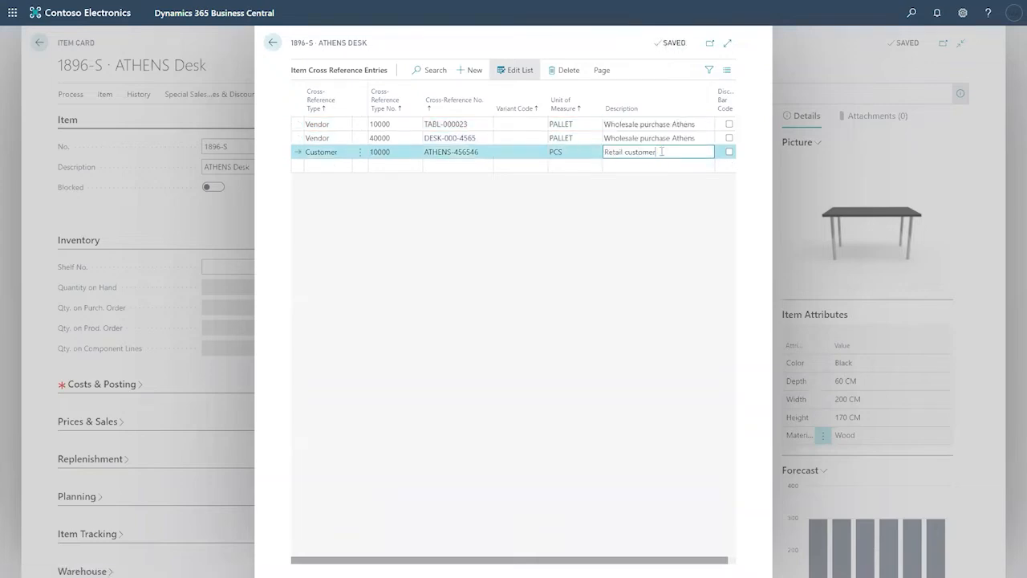
click(325, 164)
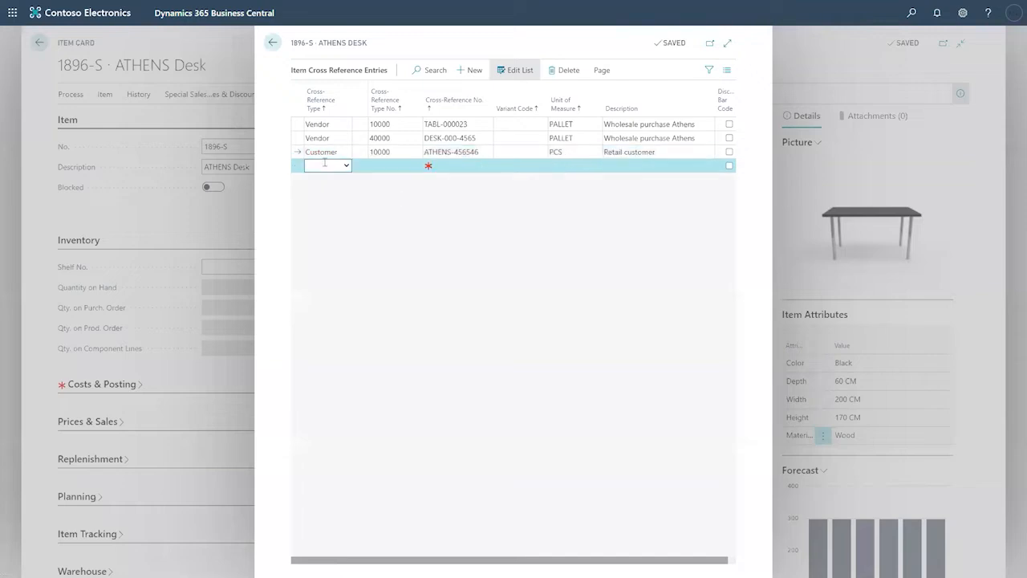
click(346, 165)
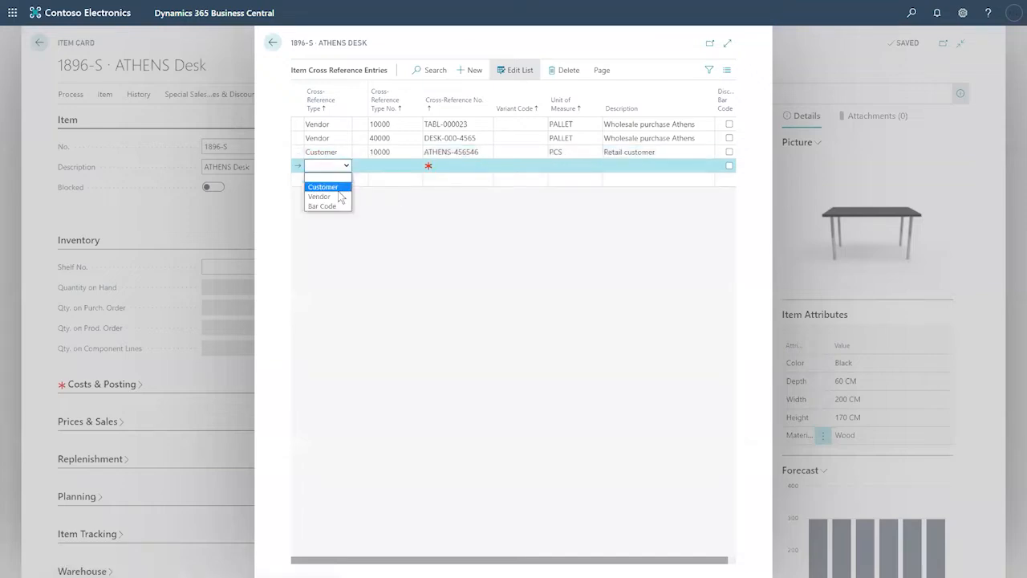
click(322, 206)
click(392, 164)
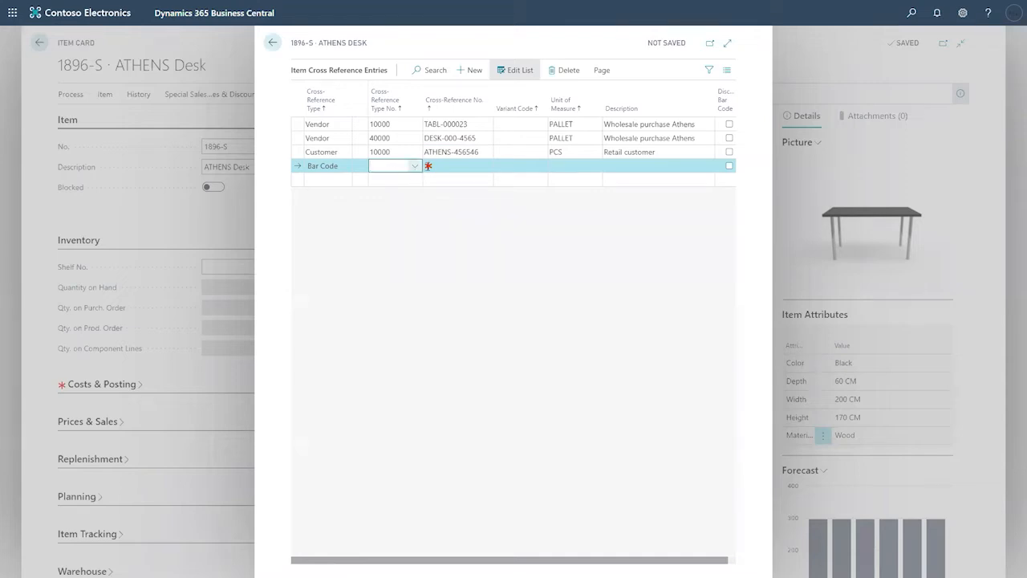
click(454, 166)
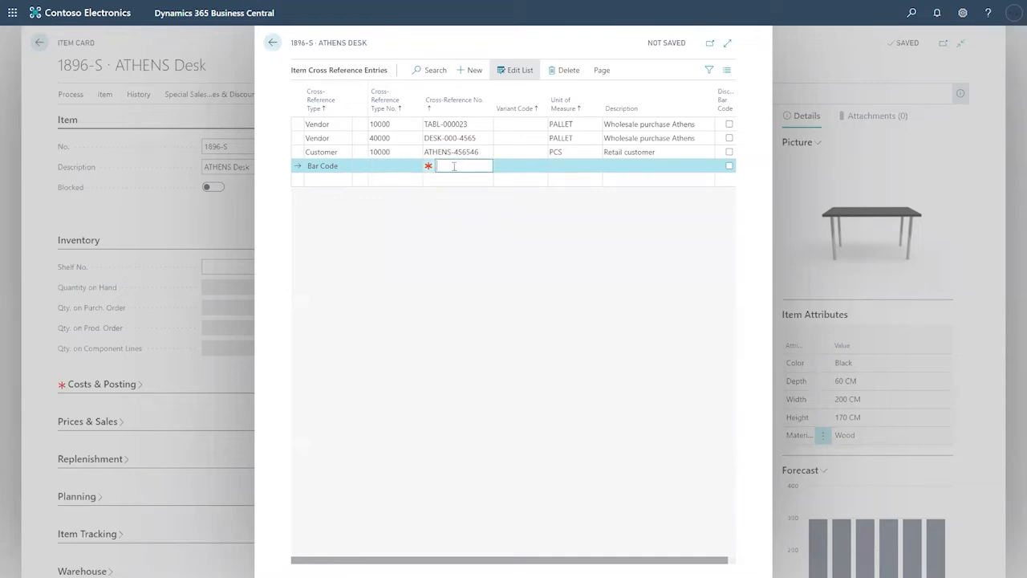
key(Tab)
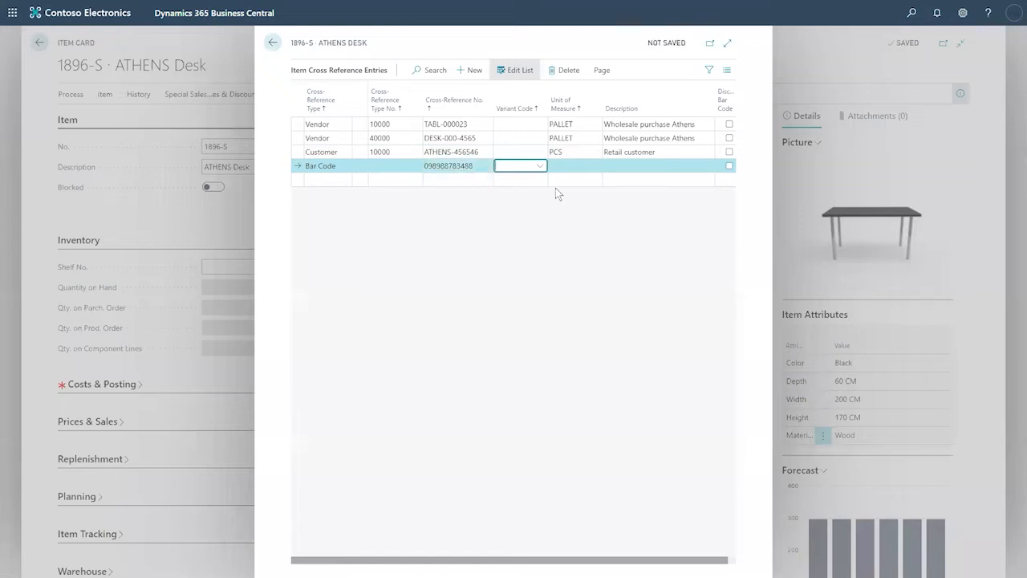
click(569, 166)
click(595, 166)
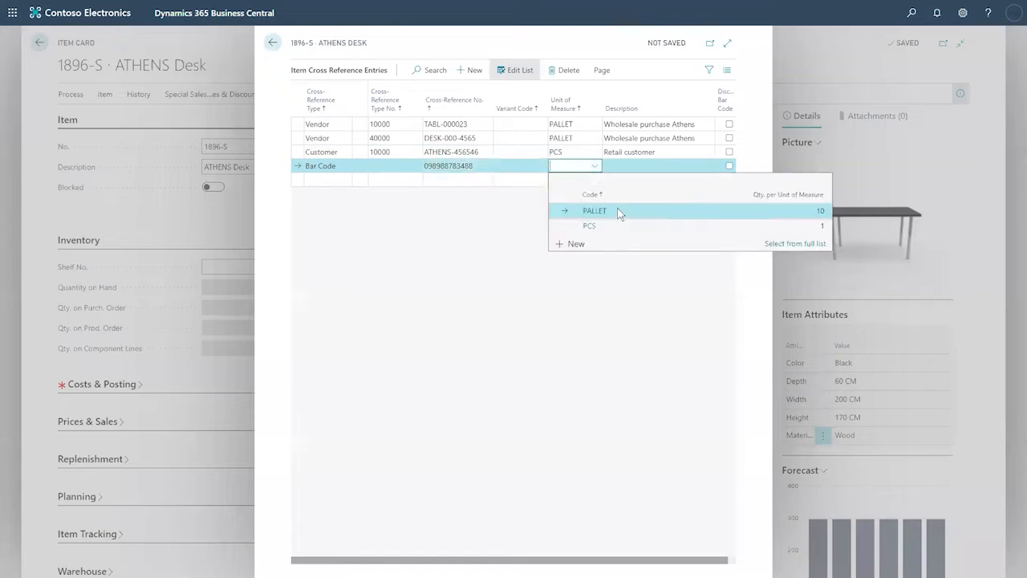
click(617, 209)
click(321, 179)
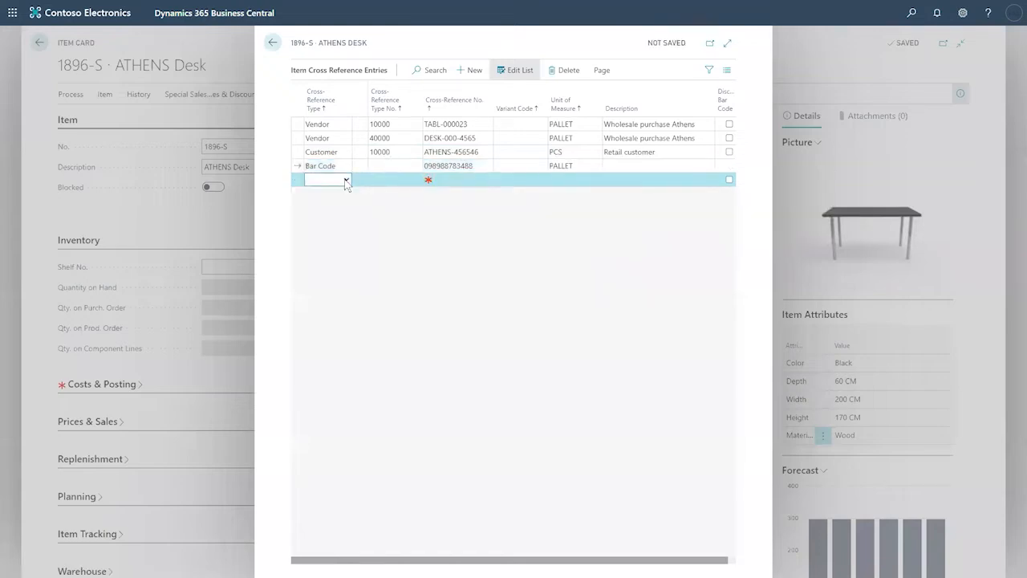
click(346, 180)
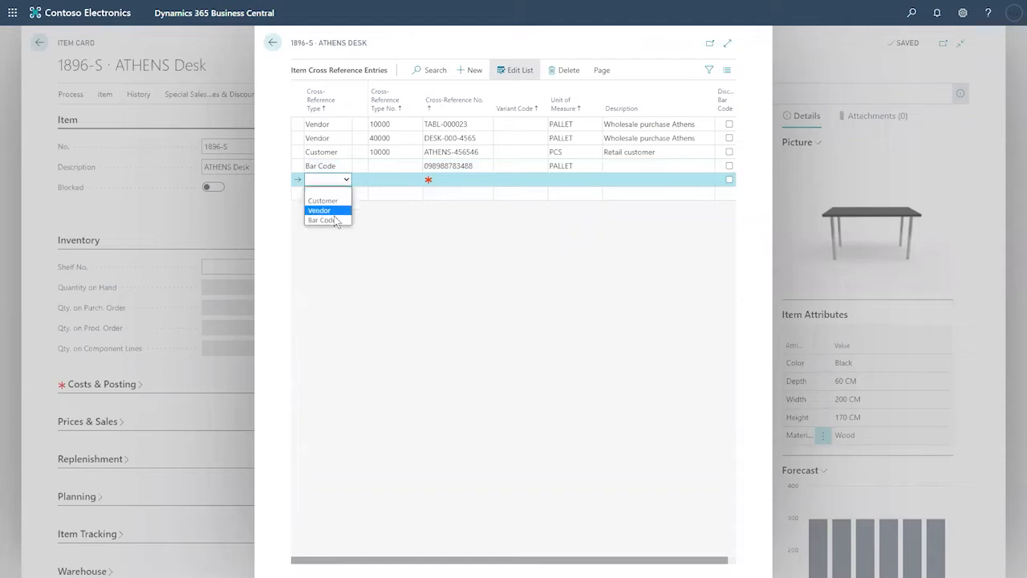
click(338, 215)
click(443, 179)
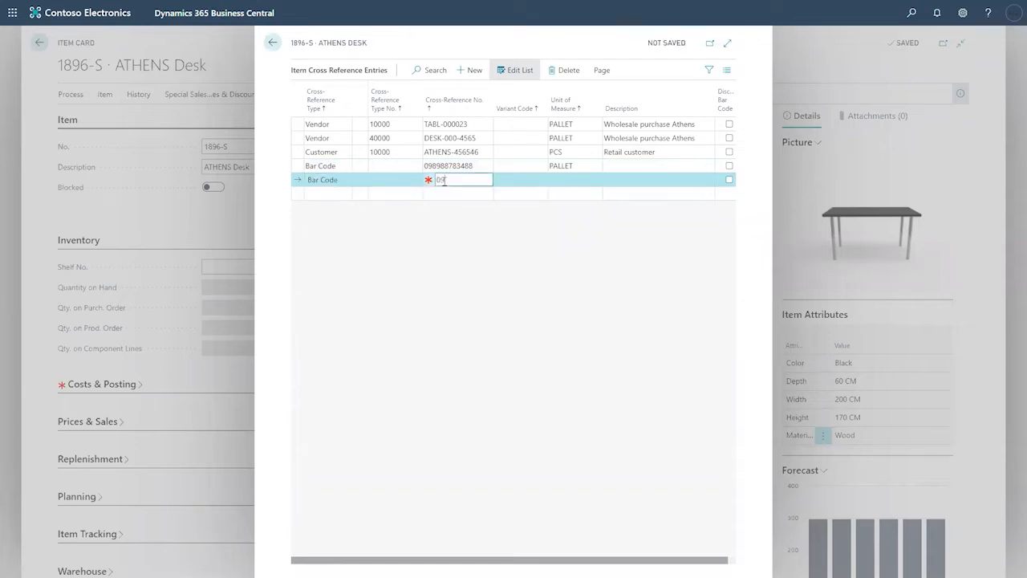
key(BackSpace)
key(BackSpace)
click(565, 179)
click(594, 180)
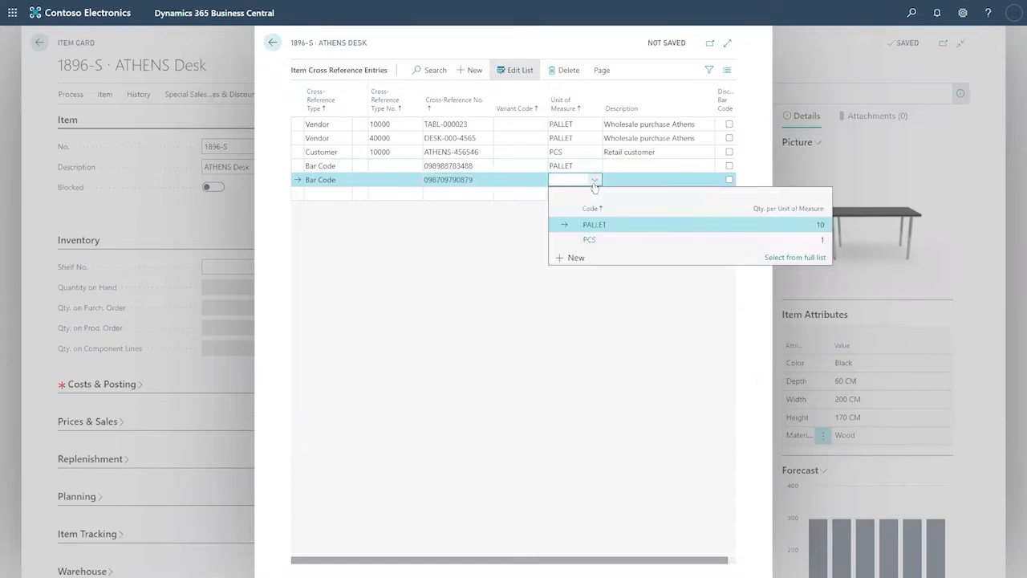
click(602, 239)
click(577, 244)
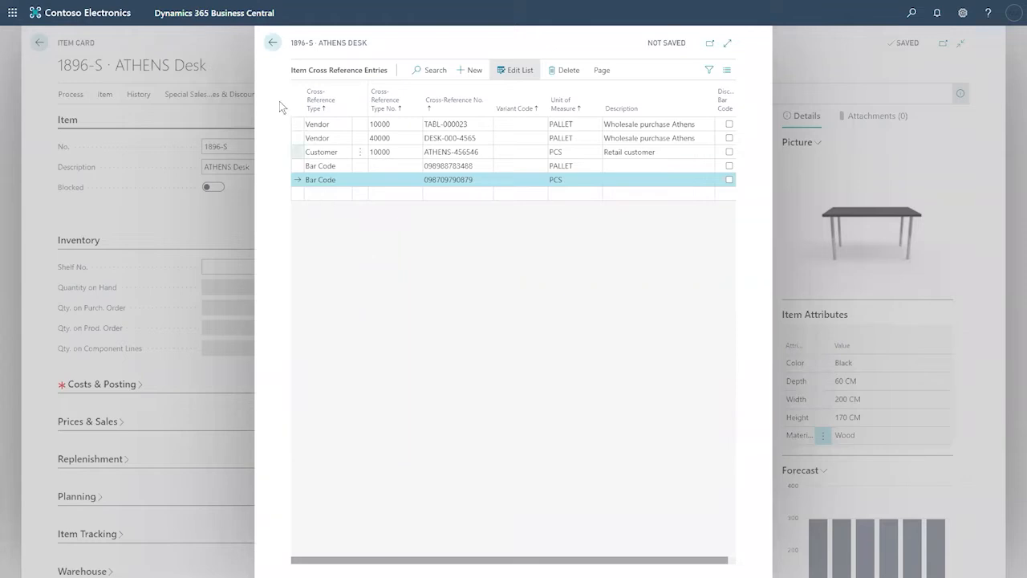
key(Escape)
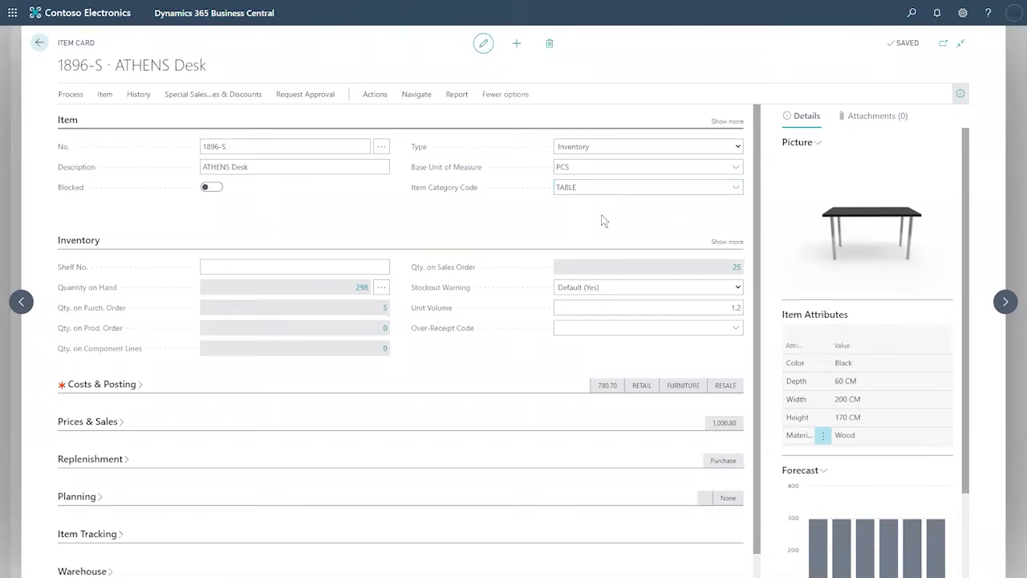
Step: Open Item Availability by Location for the ATHENS Desk from the item card's Availability options
click(427, 97)
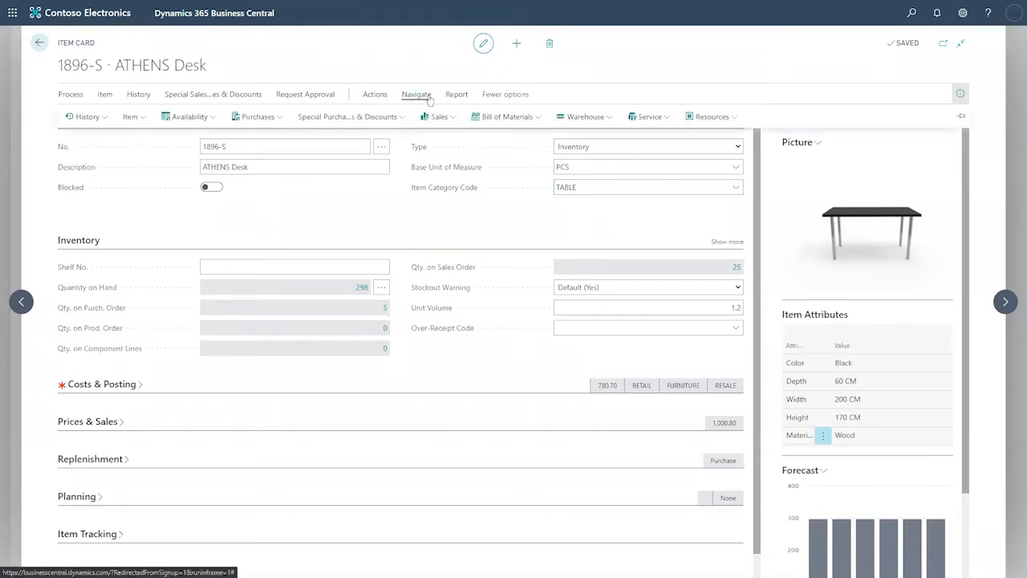
click(335, 259)
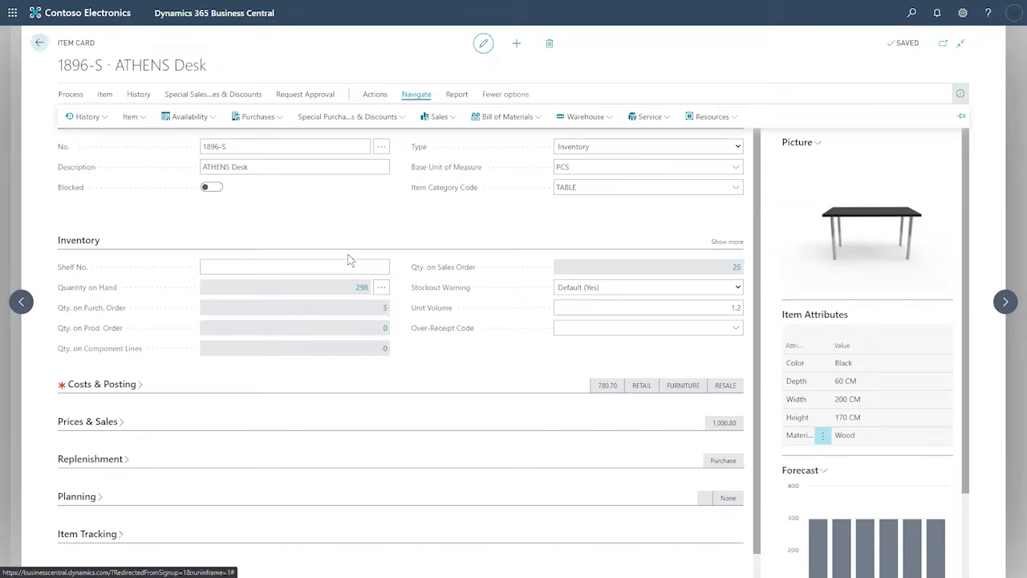
click(210, 120)
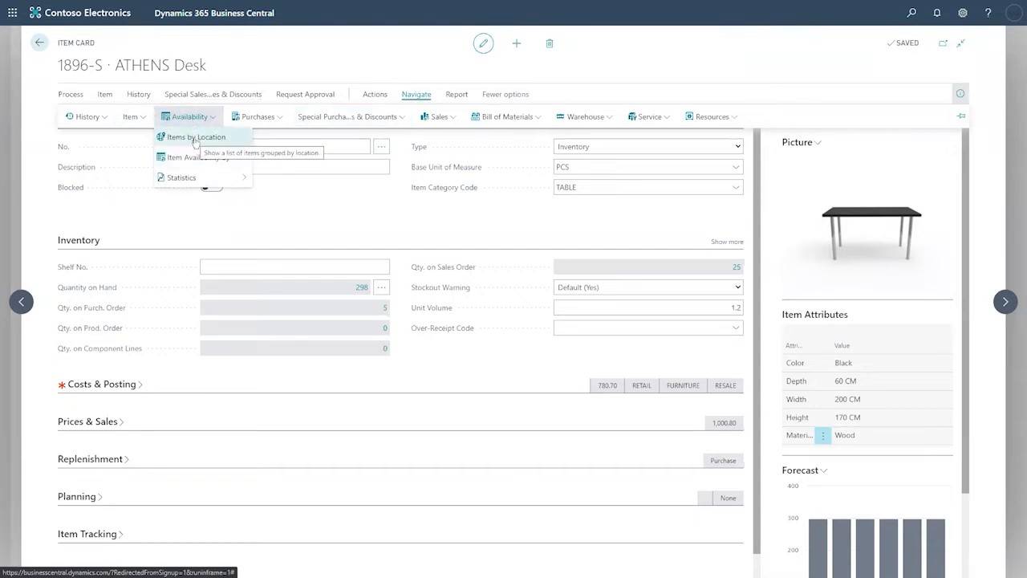
mouse_move(205, 160)
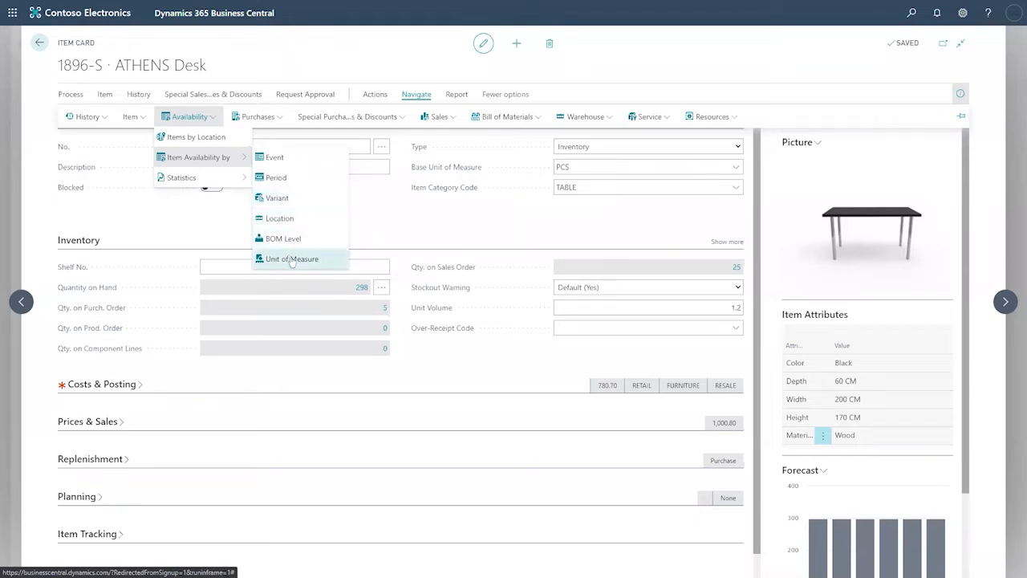
click(281, 222)
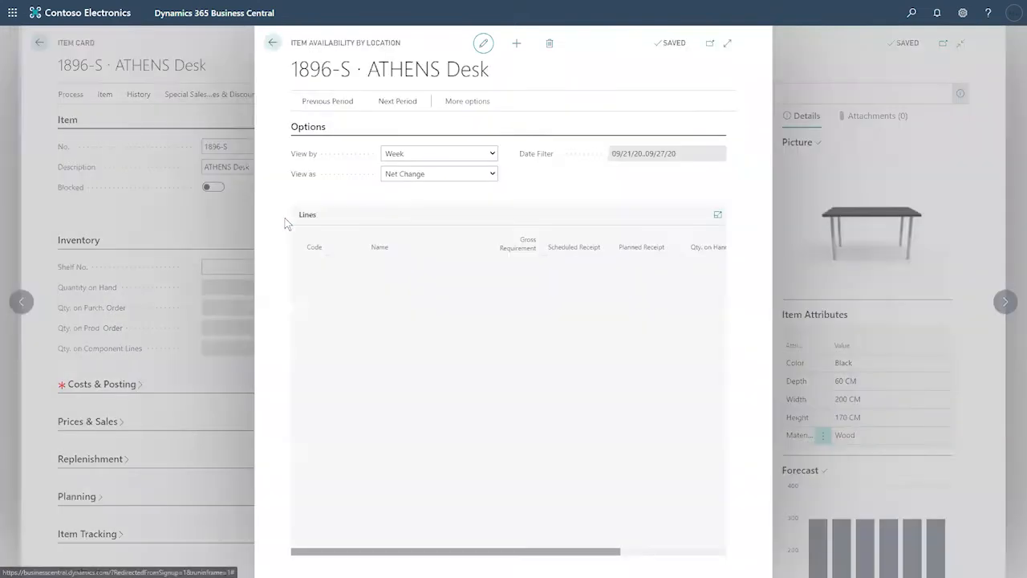
Step: Expand the availability page and change View by to Month for 09/01/20..09/30/20
click(727, 43)
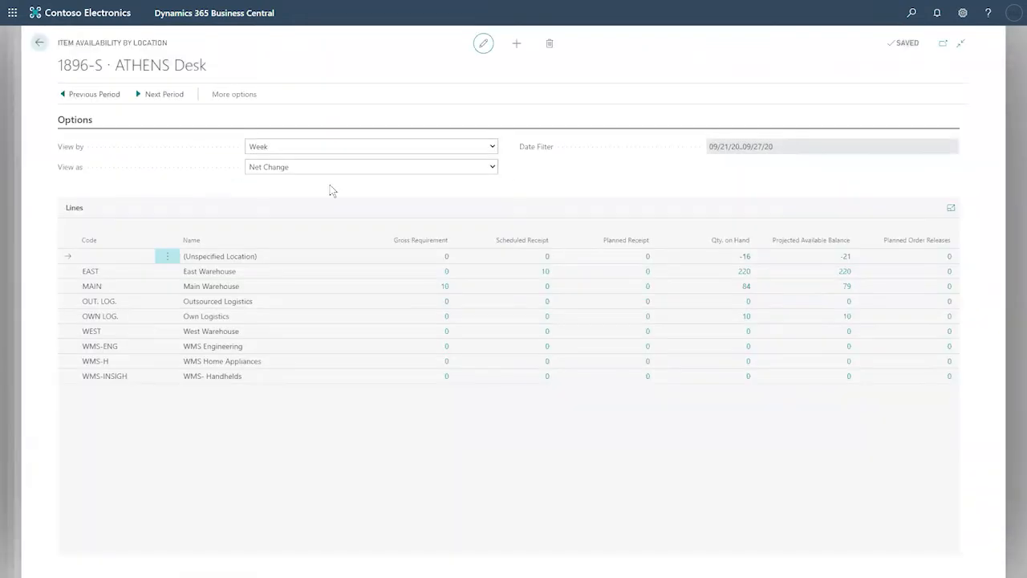
drag(217, 70, 58, 69)
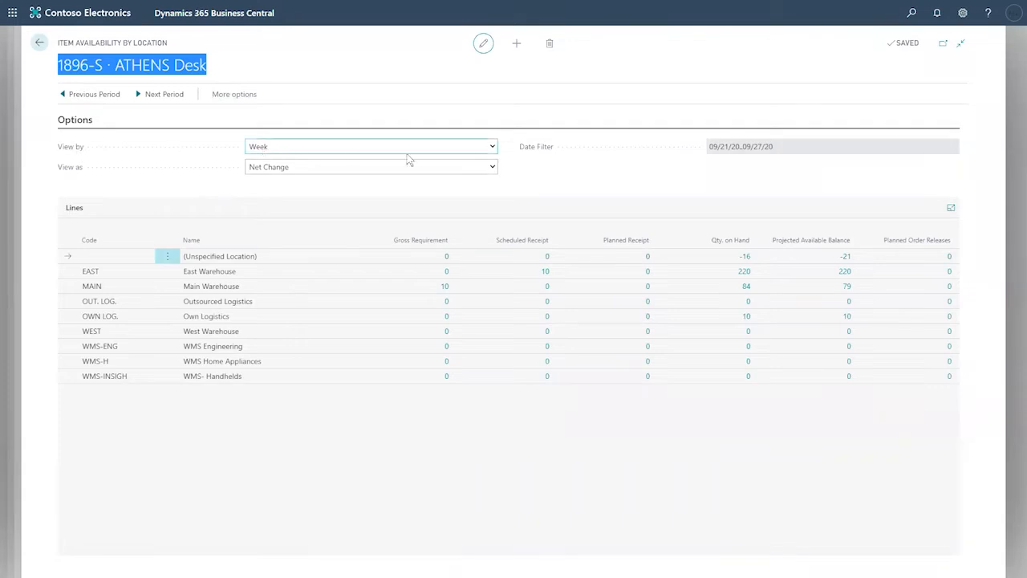
click(492, 147)
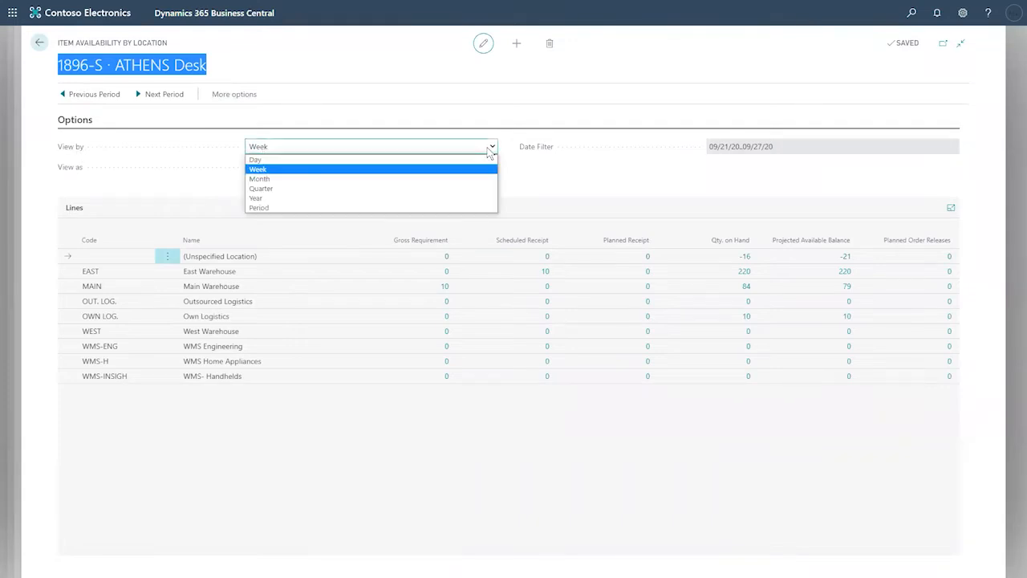
click(385, 160)
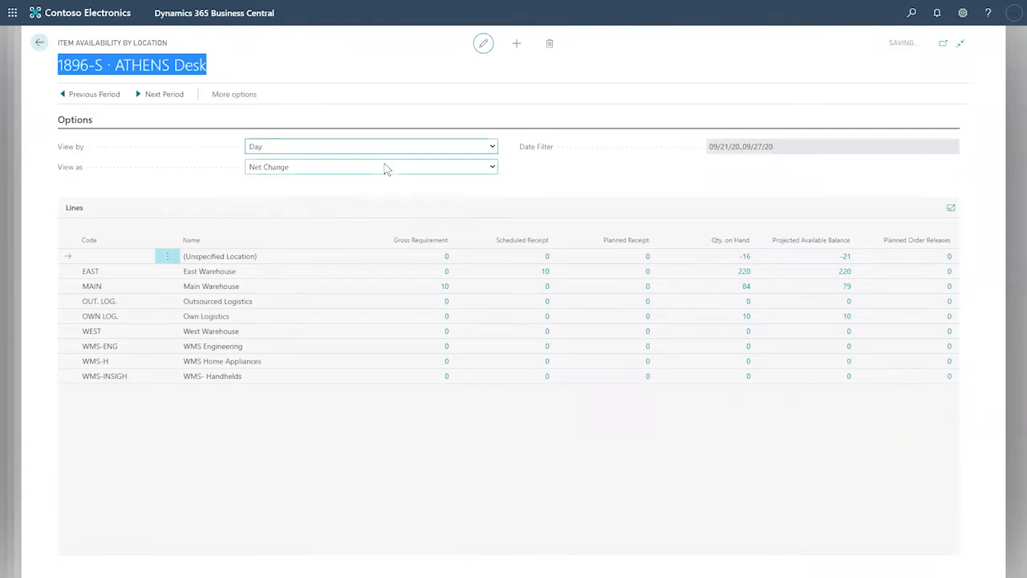
click(260, 149)
click(309, 178)
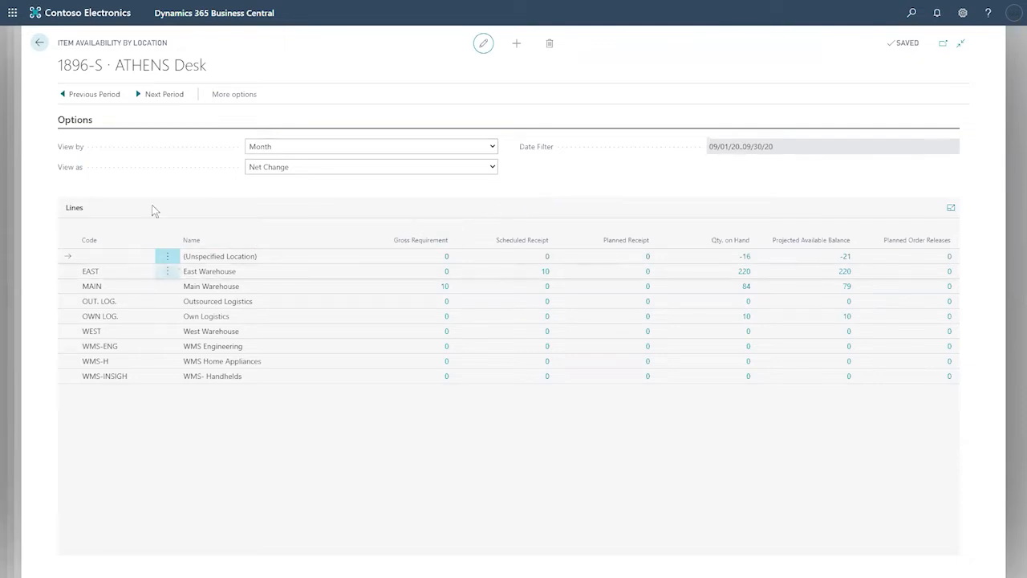
Step: Change View by to Week (09/28/20..10/04/20) and read the column header tooltips
click(492, 148)
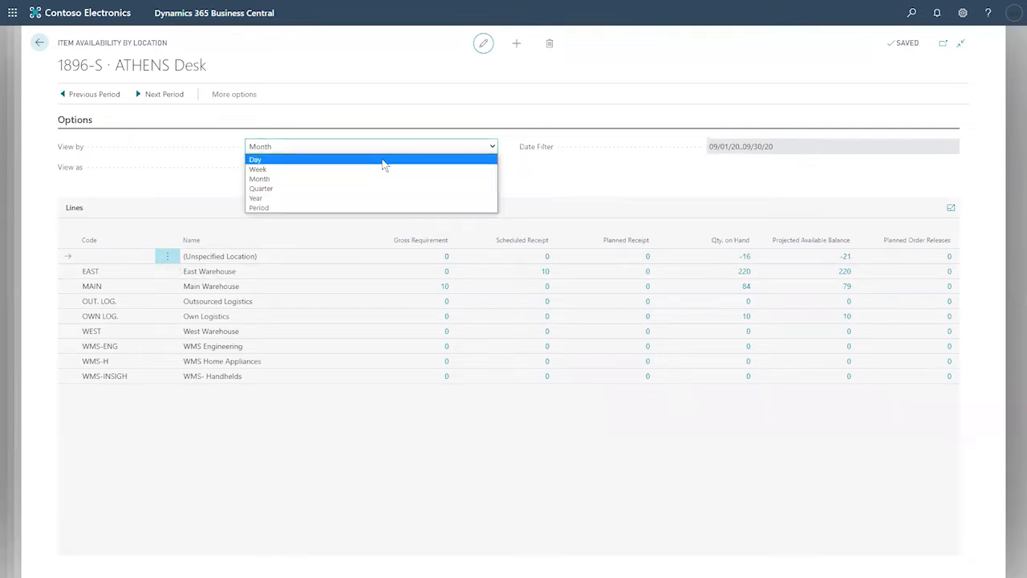
click(379, 169)
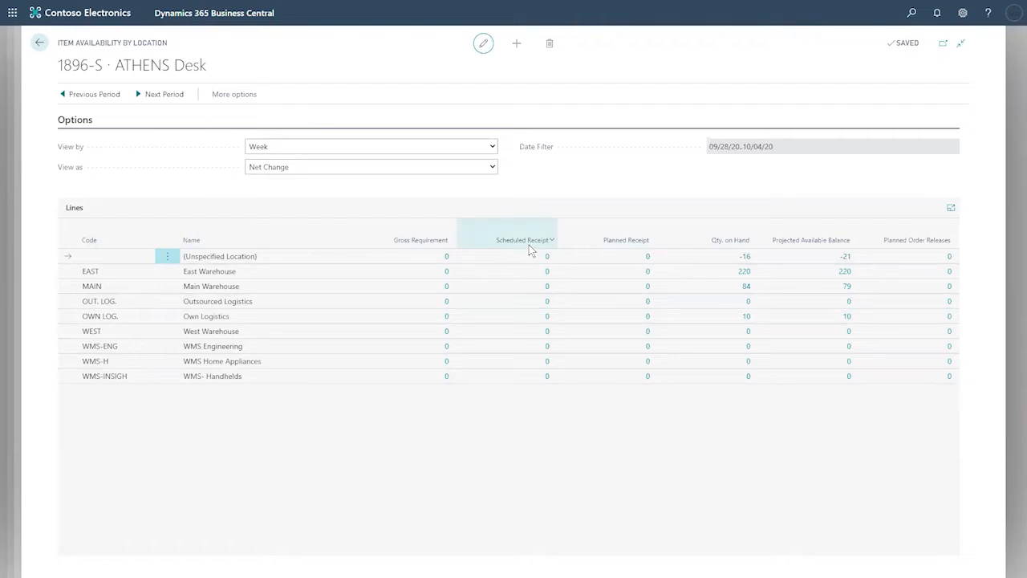
mouse_move(631, 245)
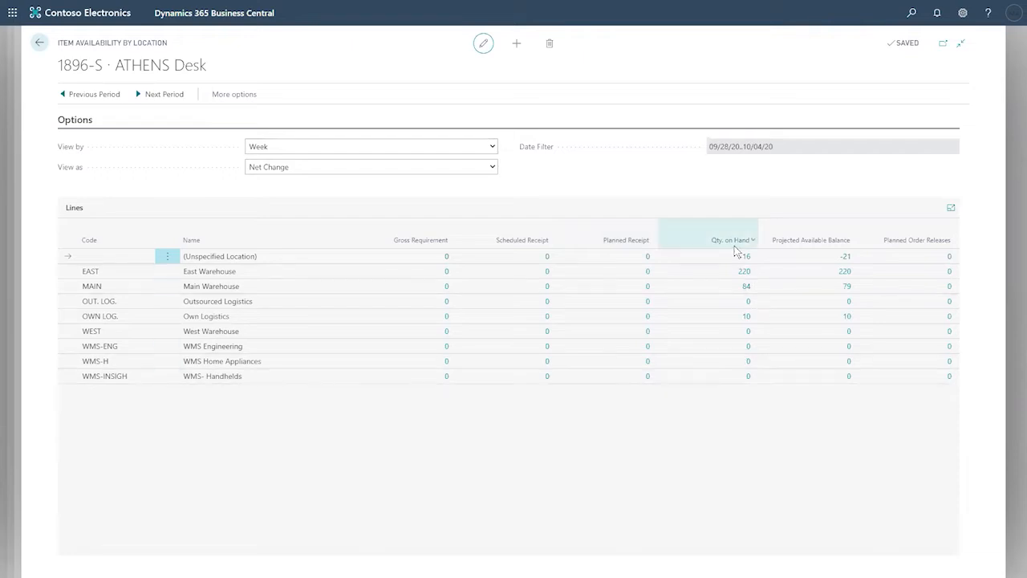
mouse_move(734, 245)
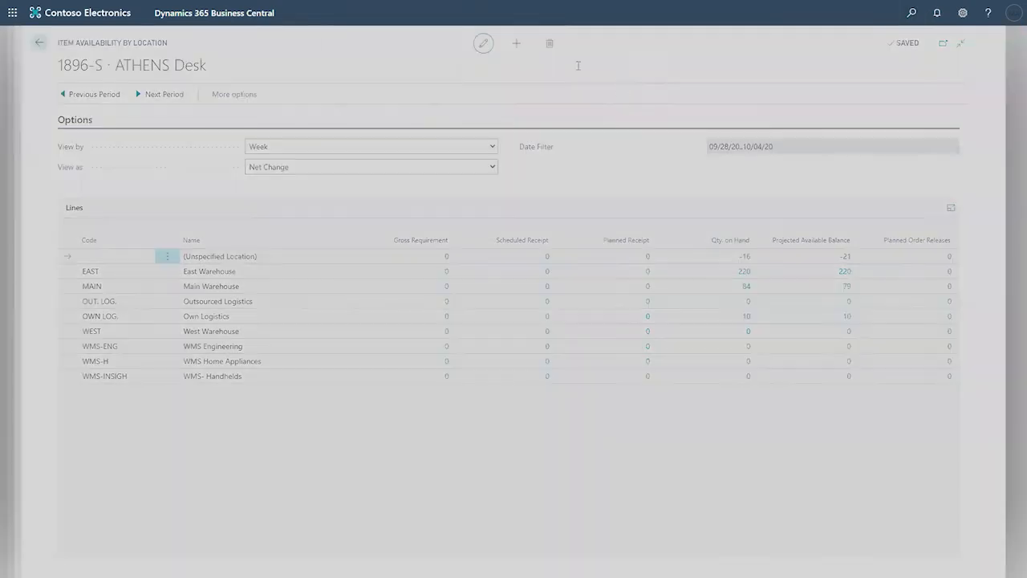
text(inv)
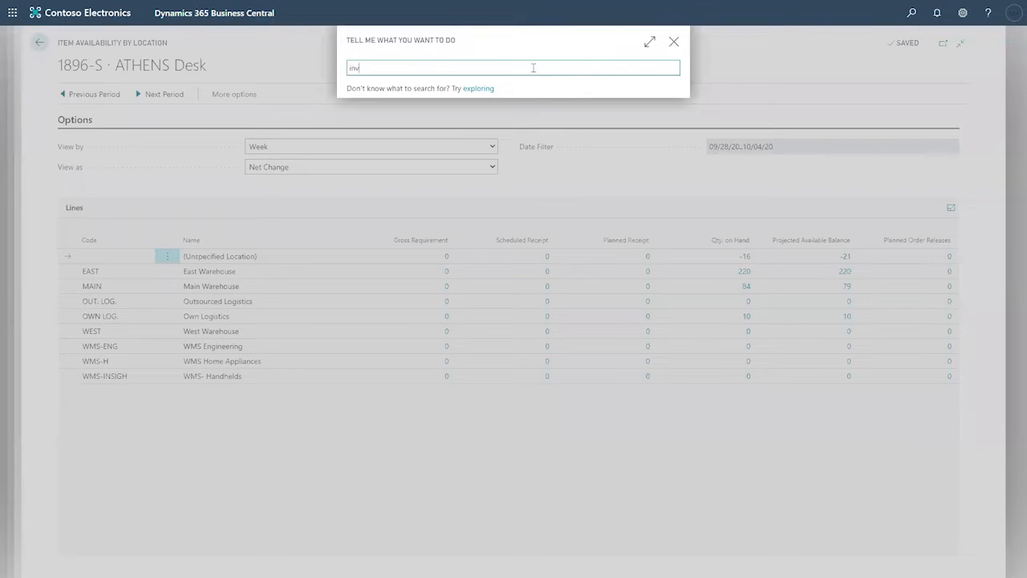
text(entory)
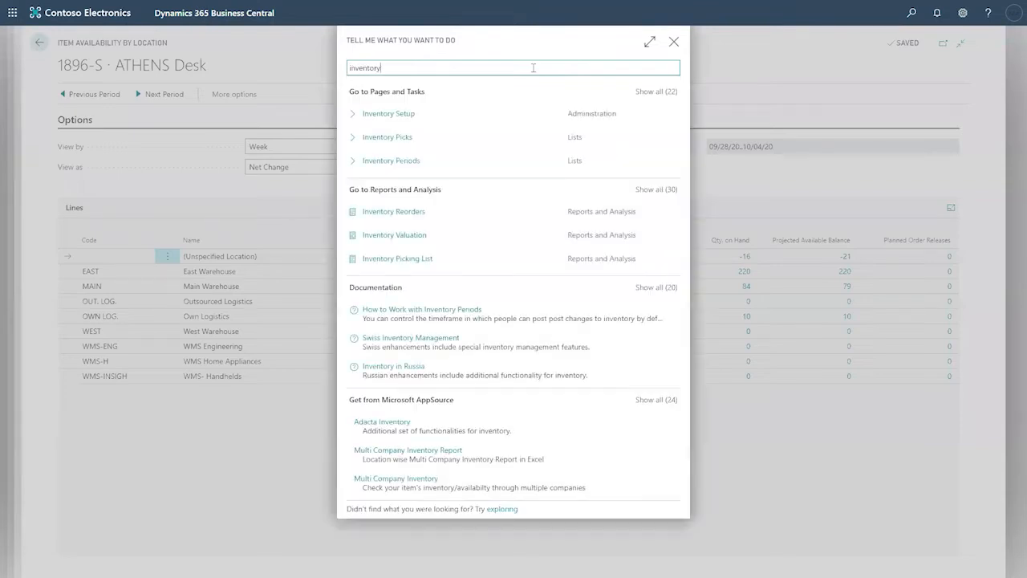
click(400, 121)
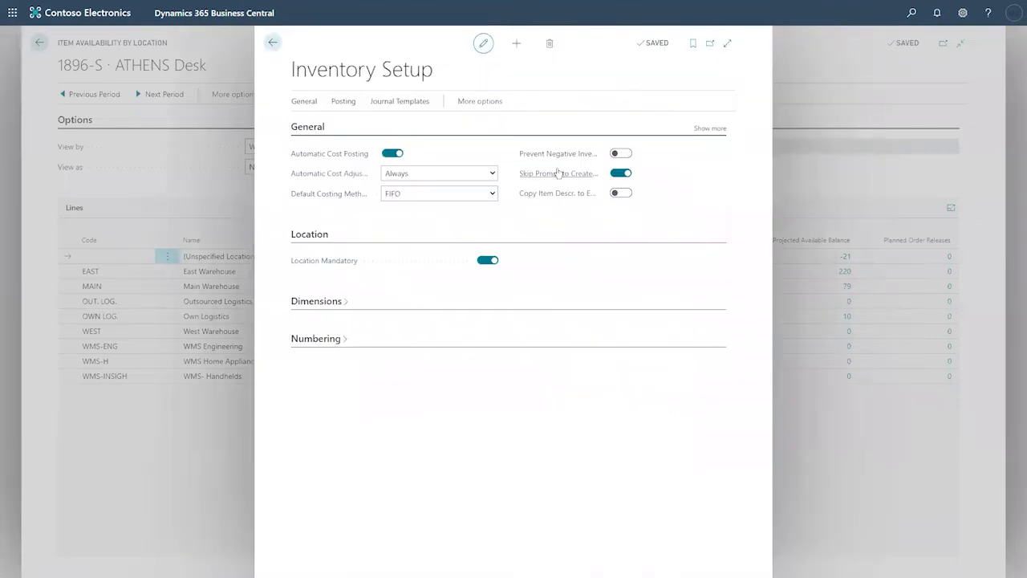
mouse_move(558, 161)
click(272, 44)
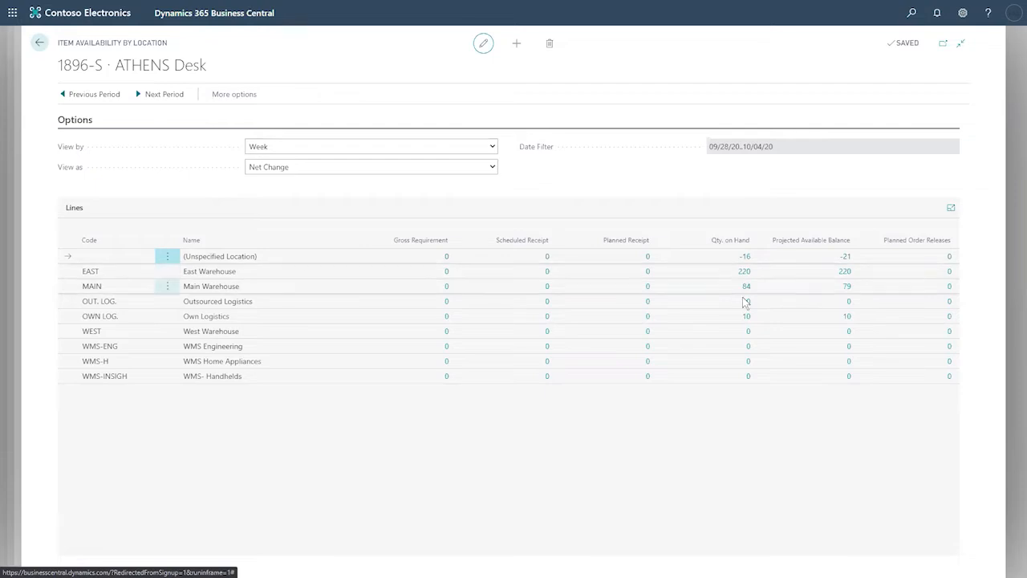
click(846, 291)
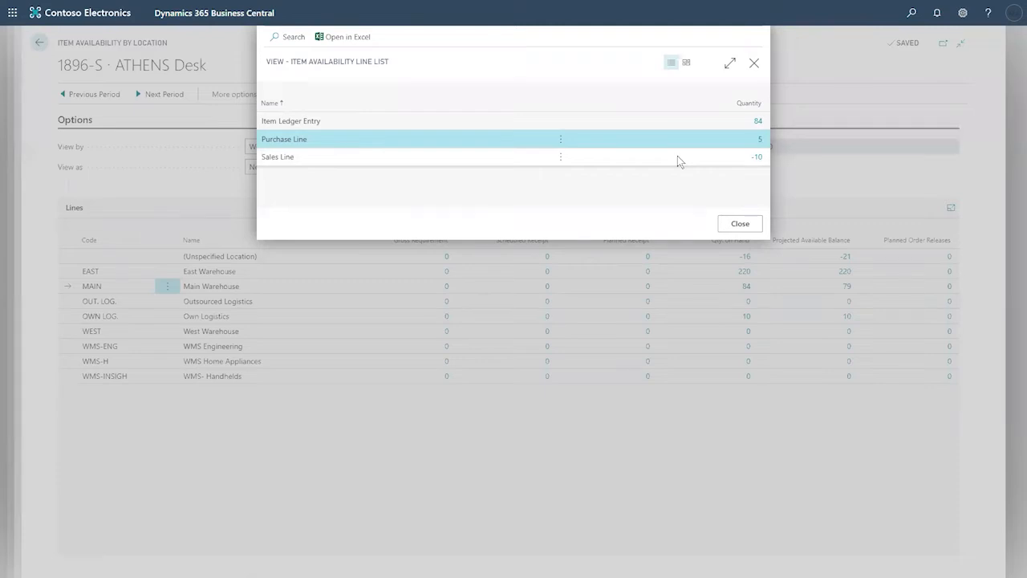
click(628, 123)
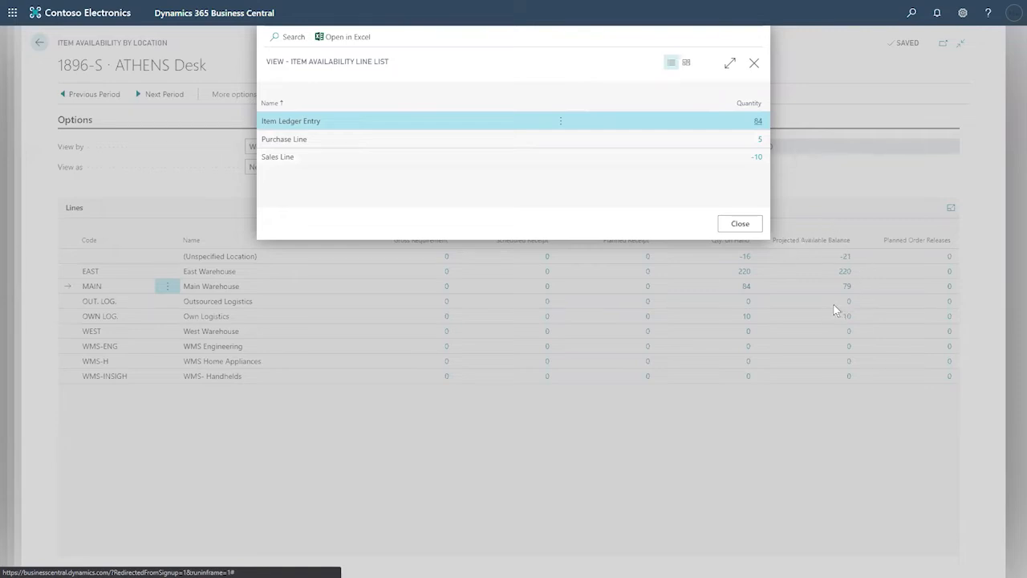
click(758, 159)
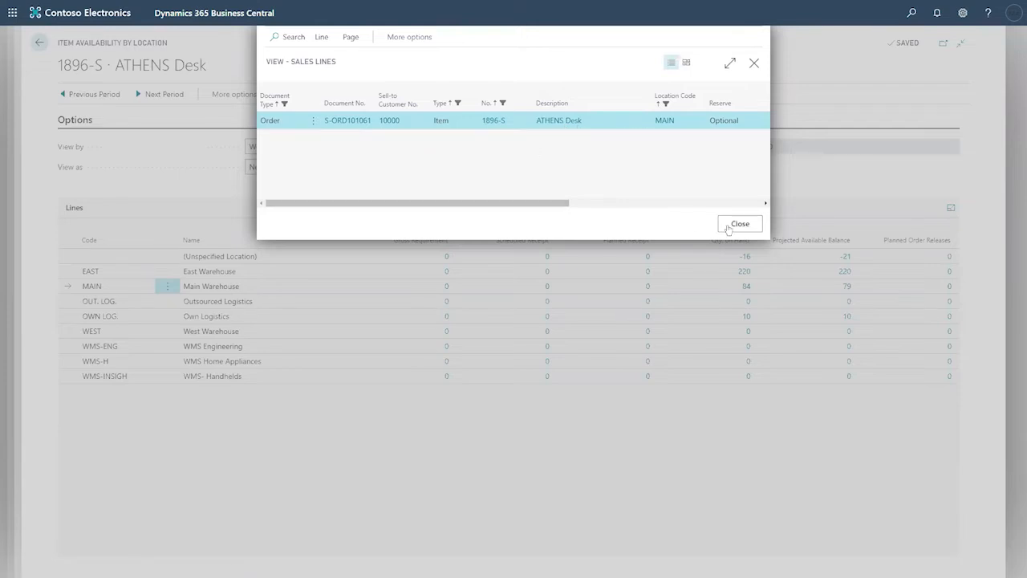
key(Escape)
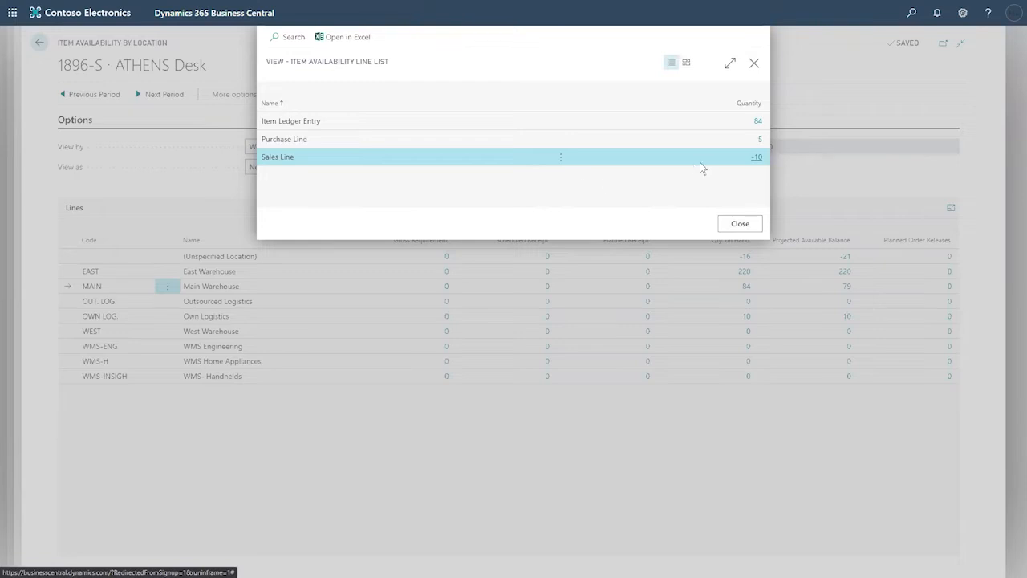
click(739, 225)
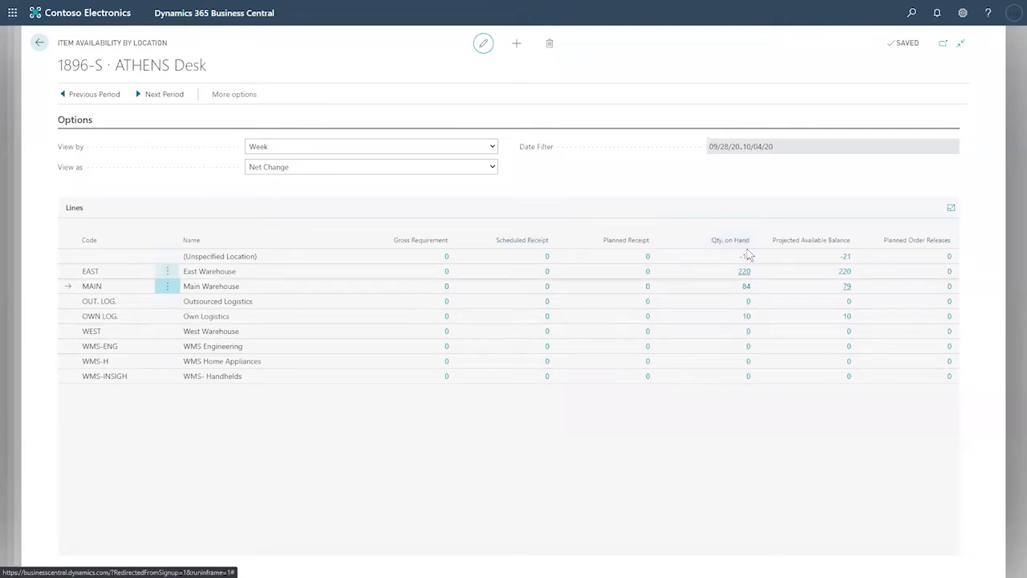
mouse_move(842, 241)
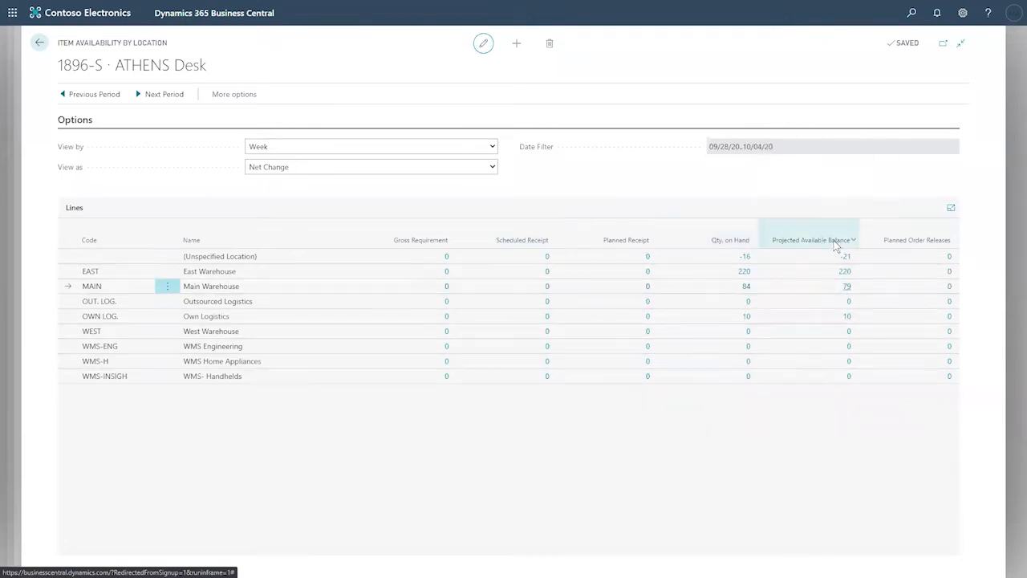
click(846, 287)
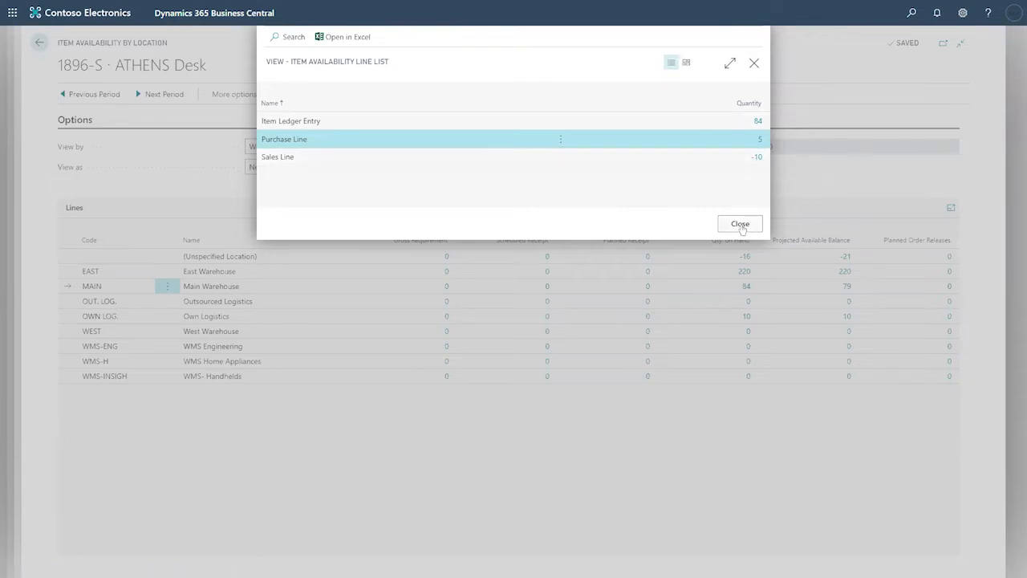
click(789, 288)
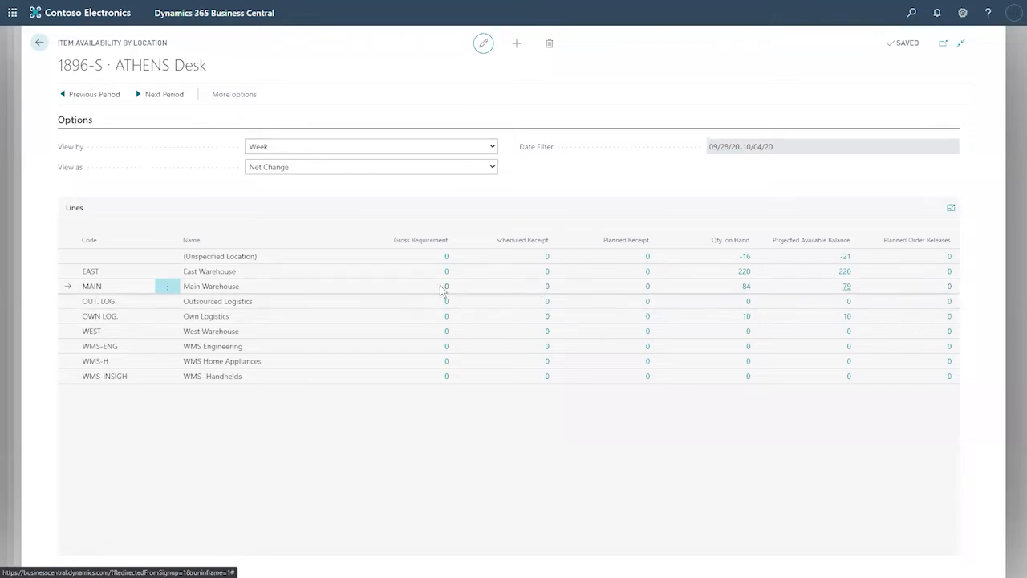
click(492, 147)
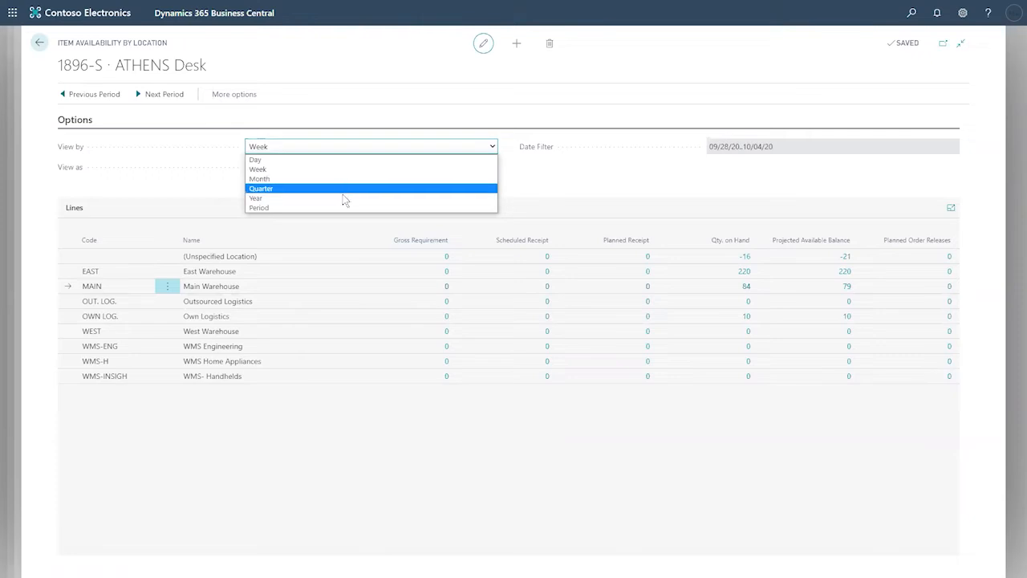
click(584, 186)
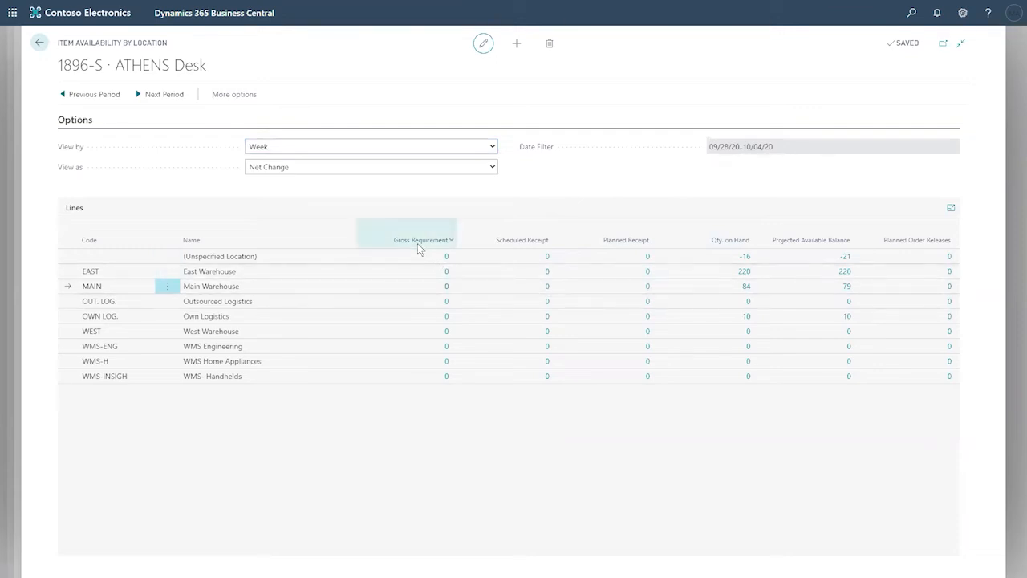
mouse_move(417, 243)
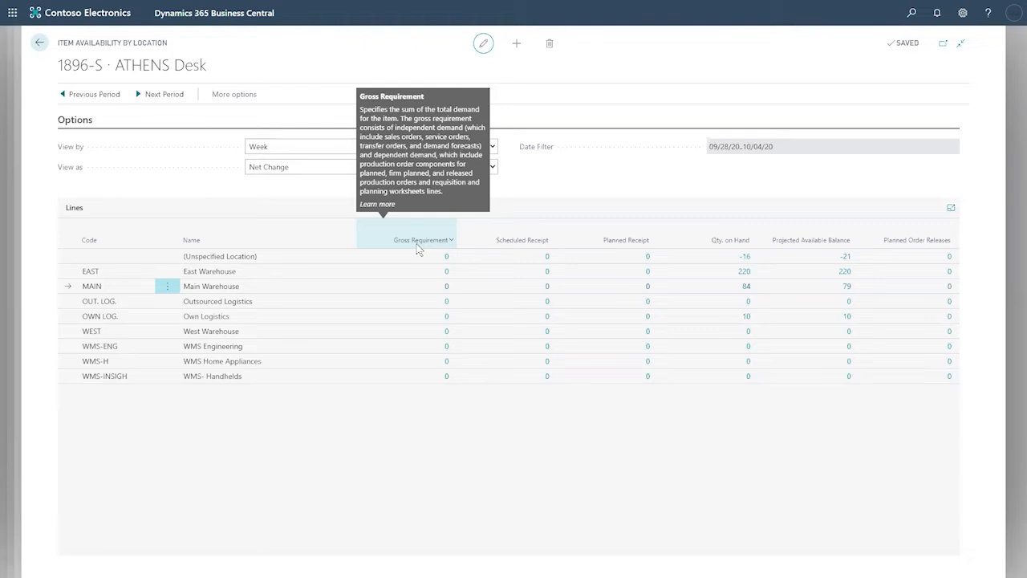
mouse_move(549, 244)
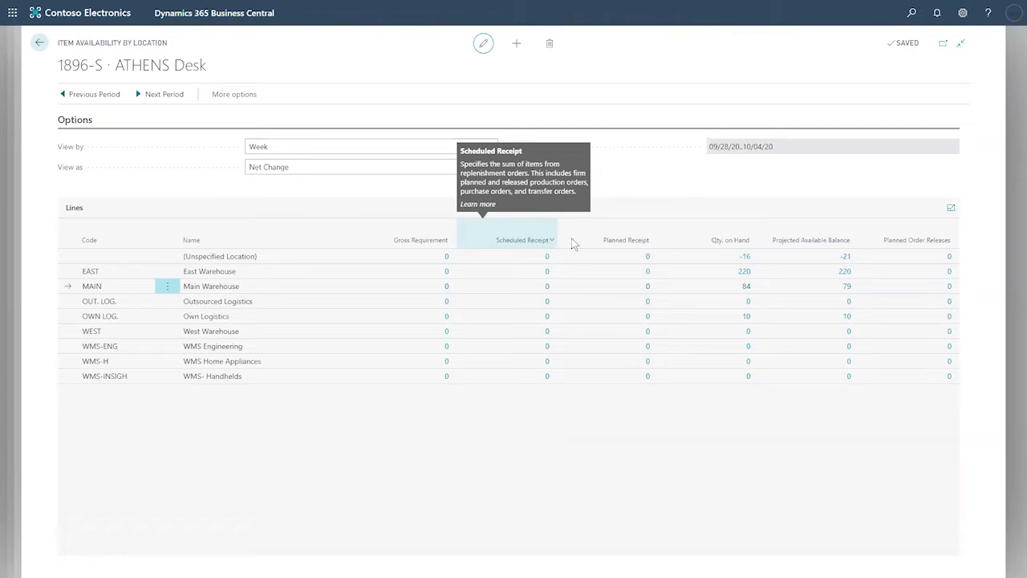
mouse_move(645, 242)
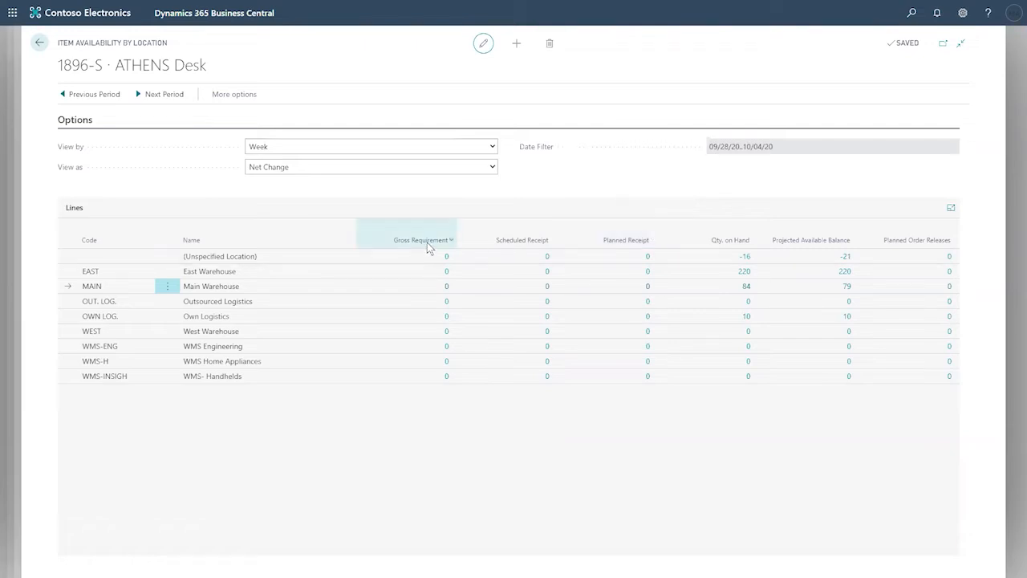
mouse_move(427, 243)
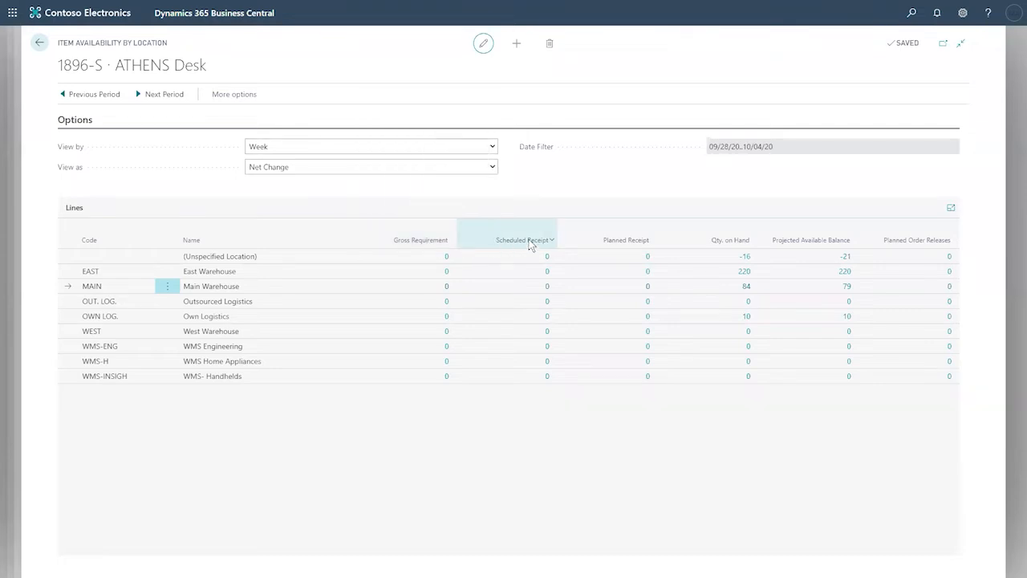
mouse_move(530, 245)
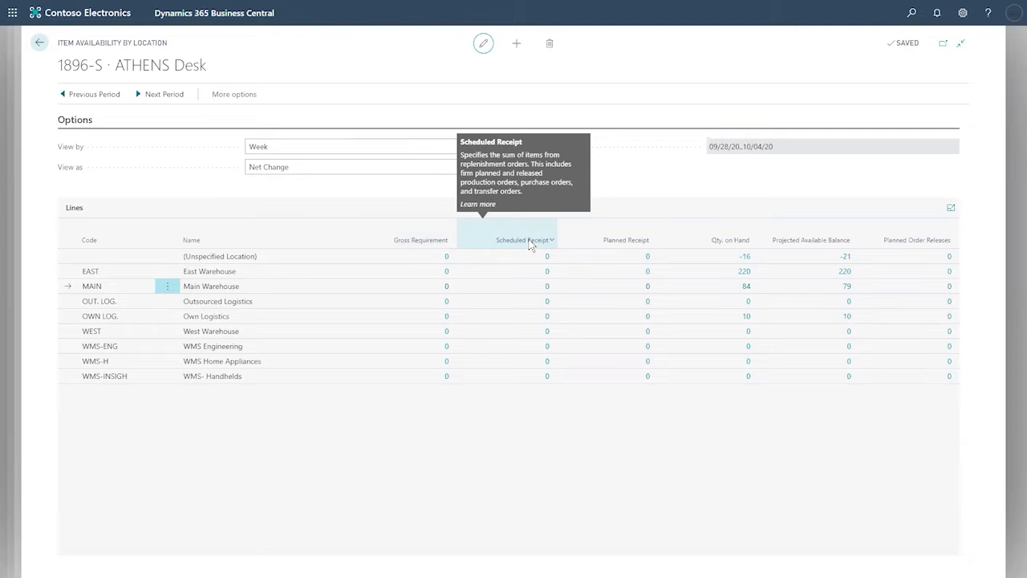
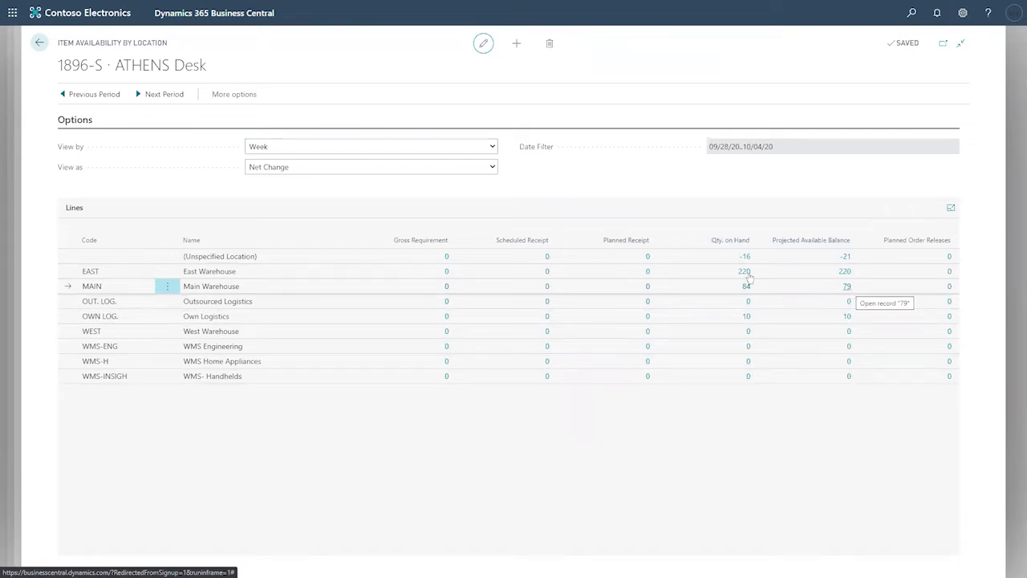
Step: Return to the ATHENS Desk item card and bring up its Forecast chart menu
click(39, 43)
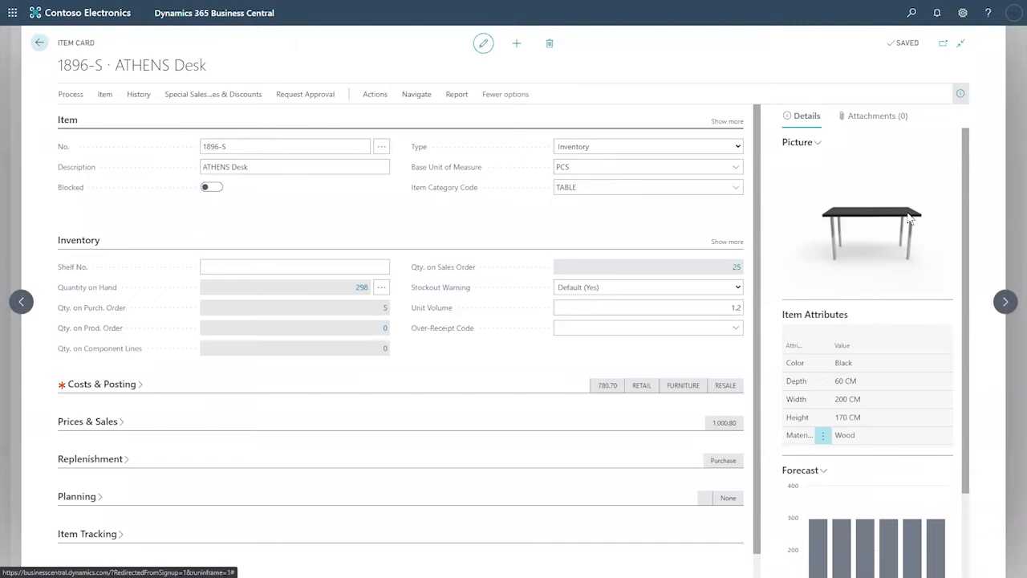
scroll(907, 218, down, 2)
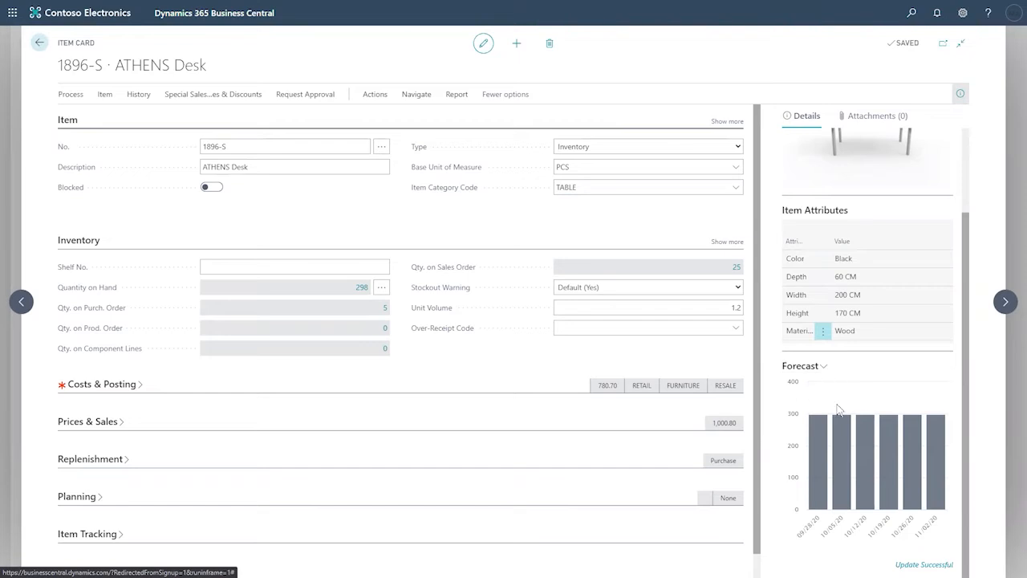
click(817, 366)
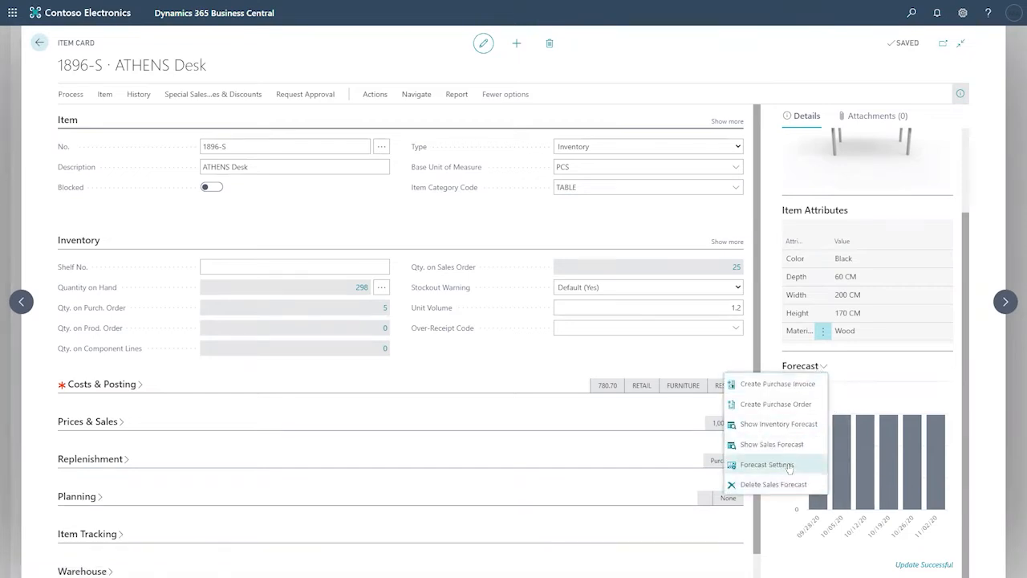
Step: Open the Sales and Inventory Forecast Setup from the Forecast chart menu
click(664, 350)
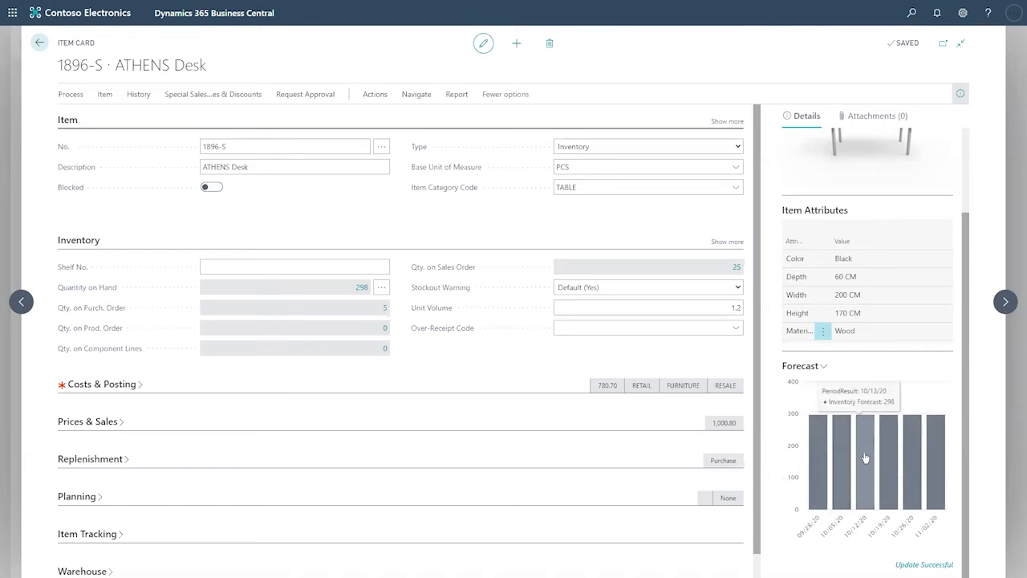
click(822, 367)
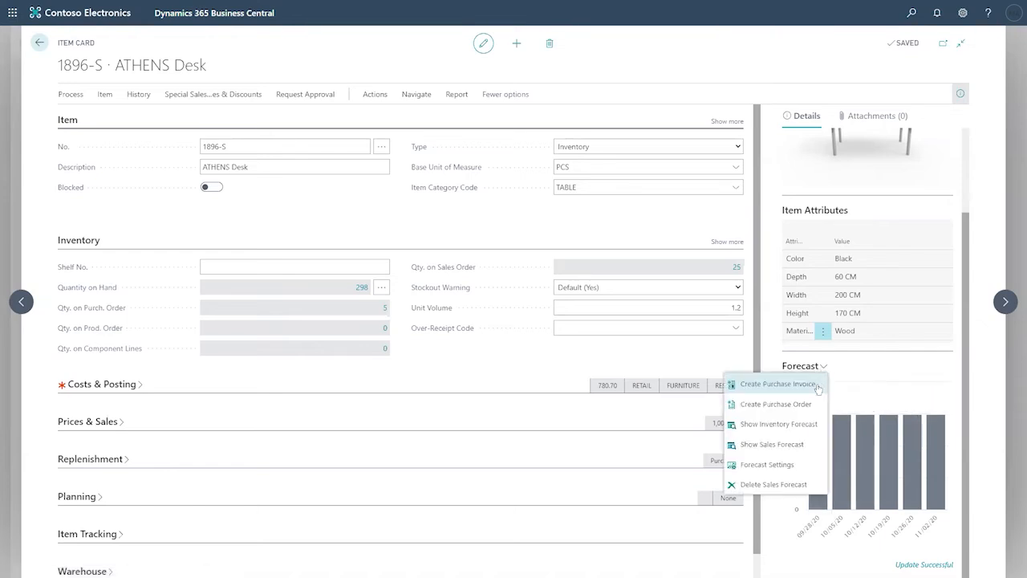
click(774, 467)
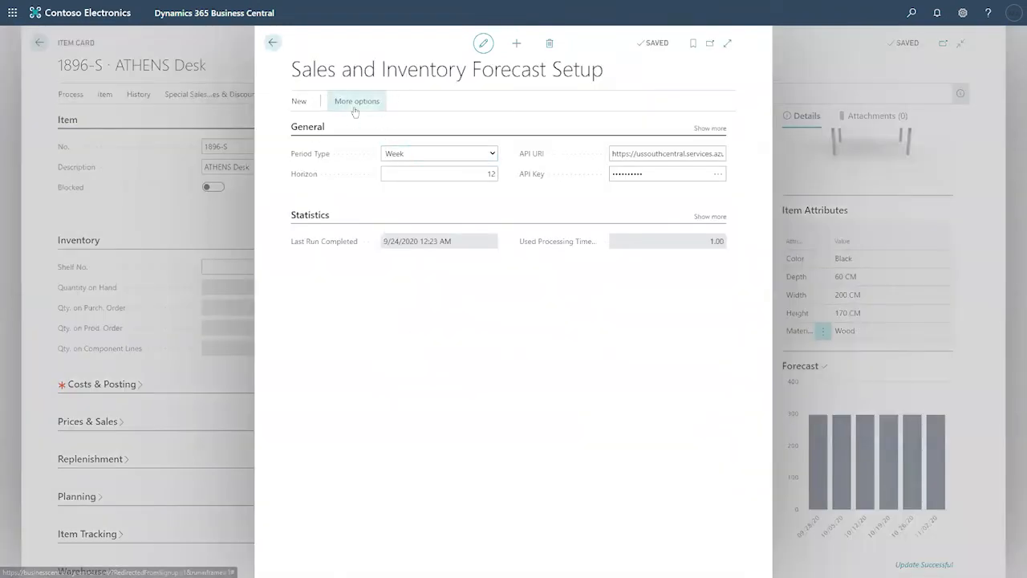
Step: Open the forecasting model's Azure AI Gallery page from the setup's actions
click(354, 104)
click(345, 102)
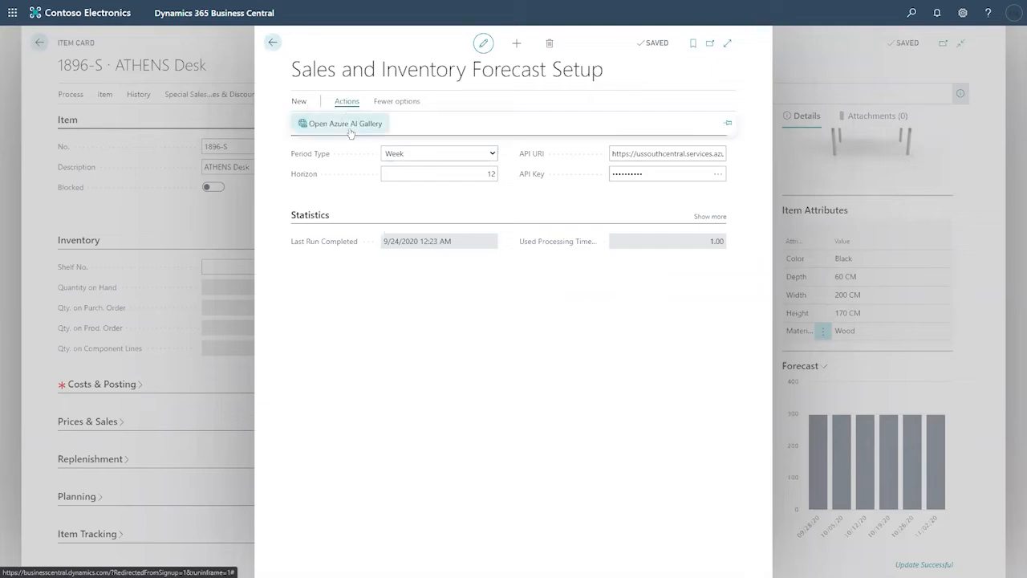
click(345, 124)
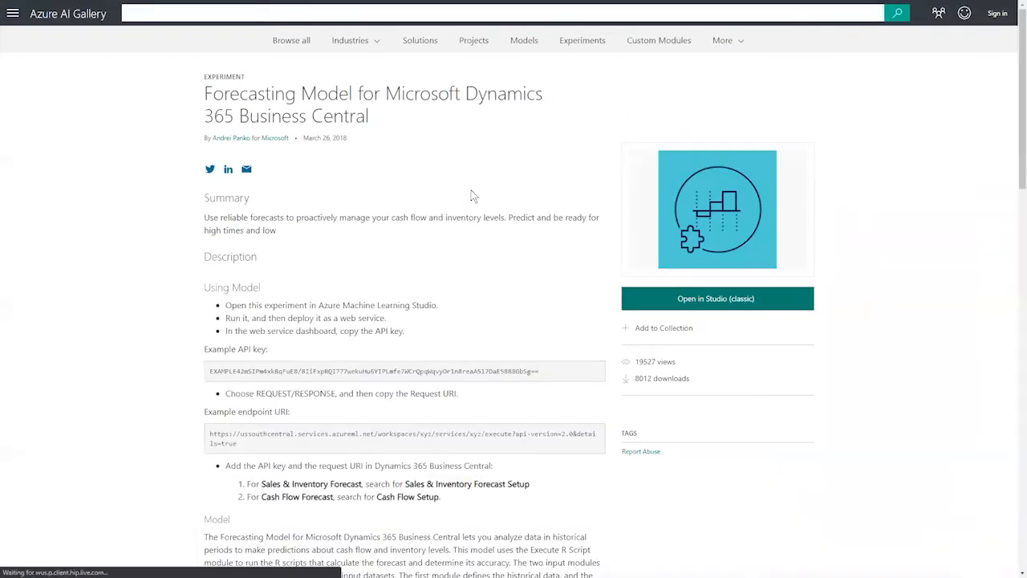
Step: Scroll through the Forecasting Model page's description and schema, then exit full screen
scroll(474, 196, down, 2)
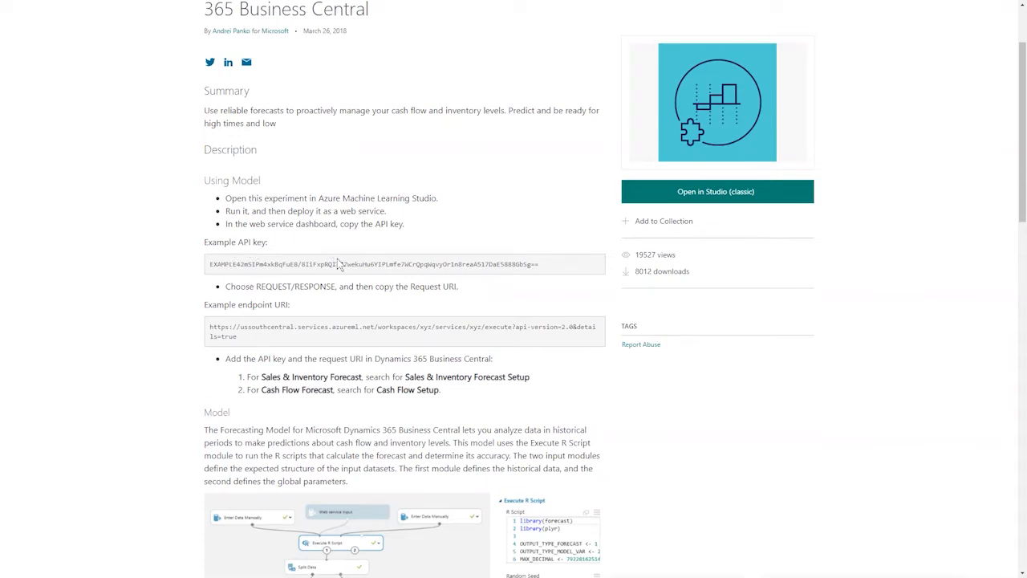
scroll(333, 265, down, 3)
scroll(316, 190, down, 2)
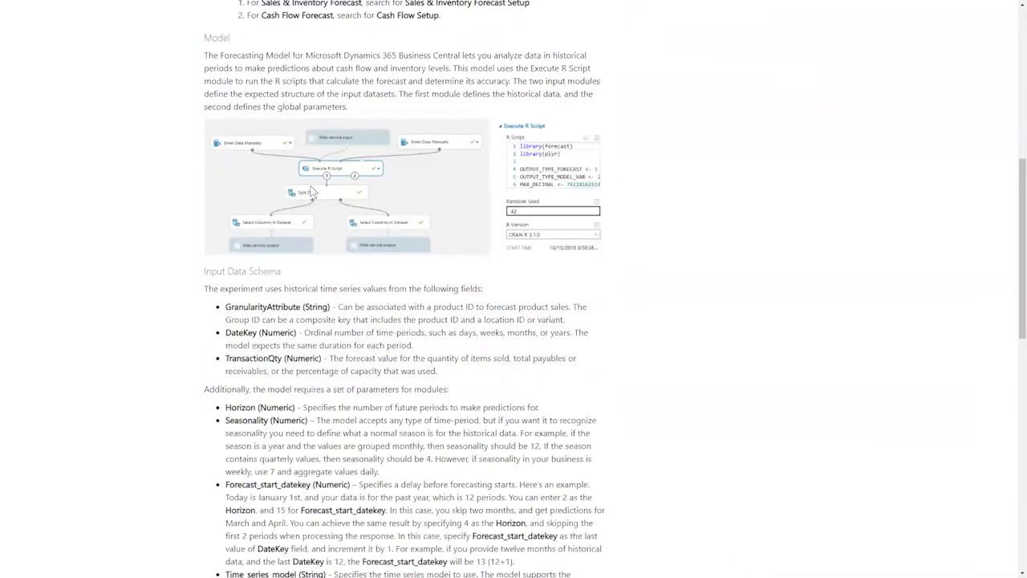
scroll(330, 205, up, 2)
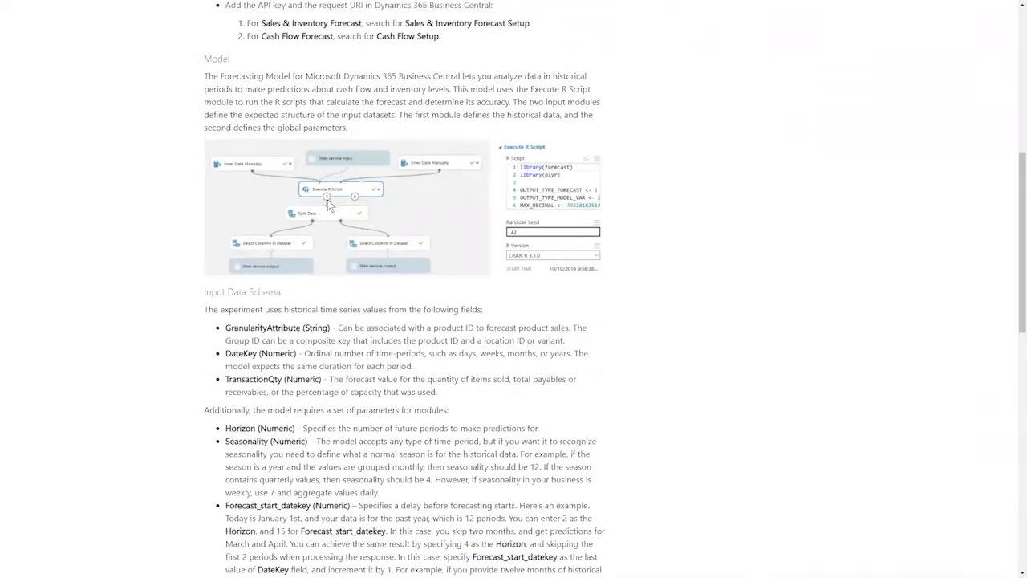
scroll(353, 265, down, 1)
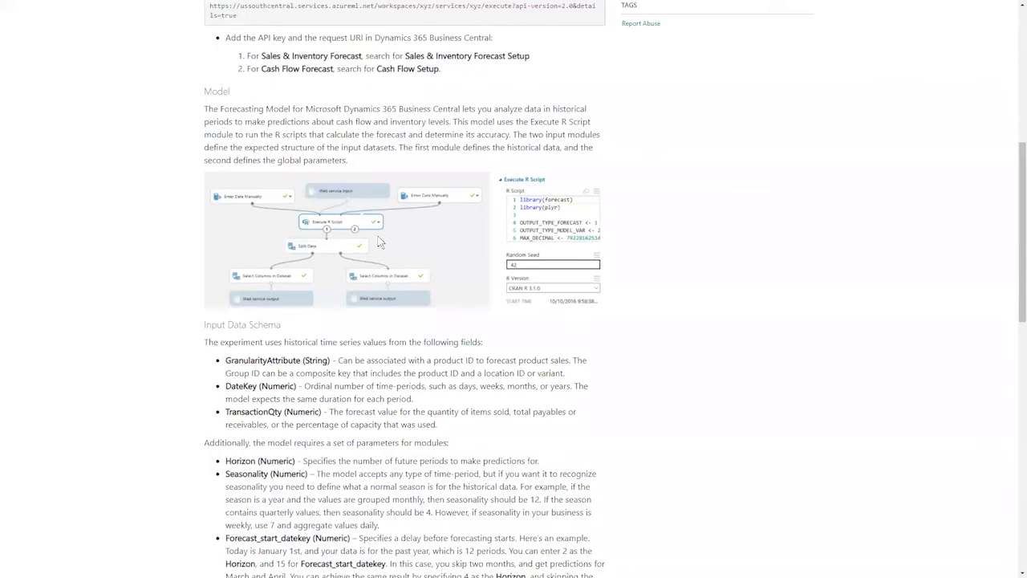
scroll(382, 239, up, 3)
scroll(382, 239, up, 3)
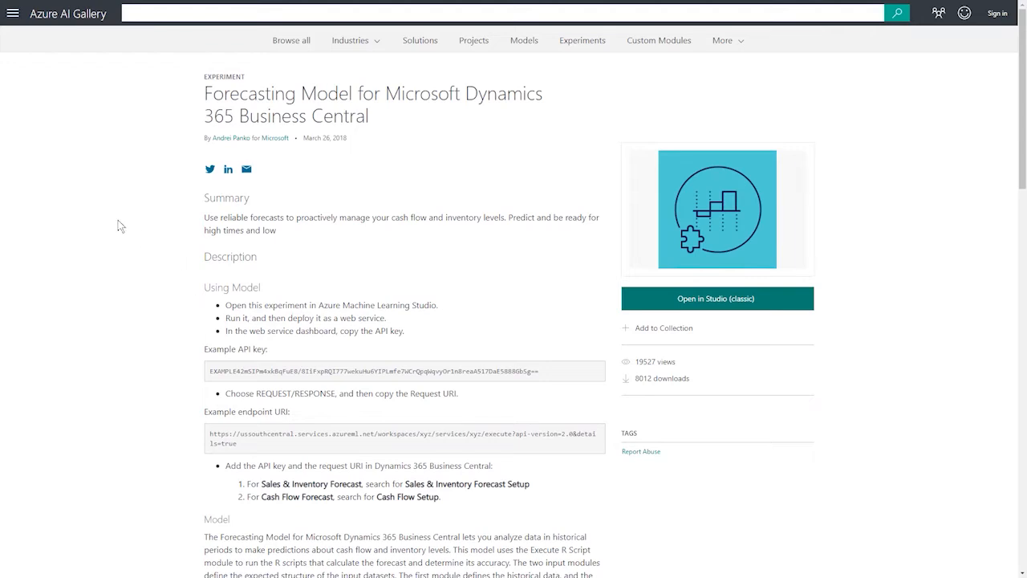
key(F11)
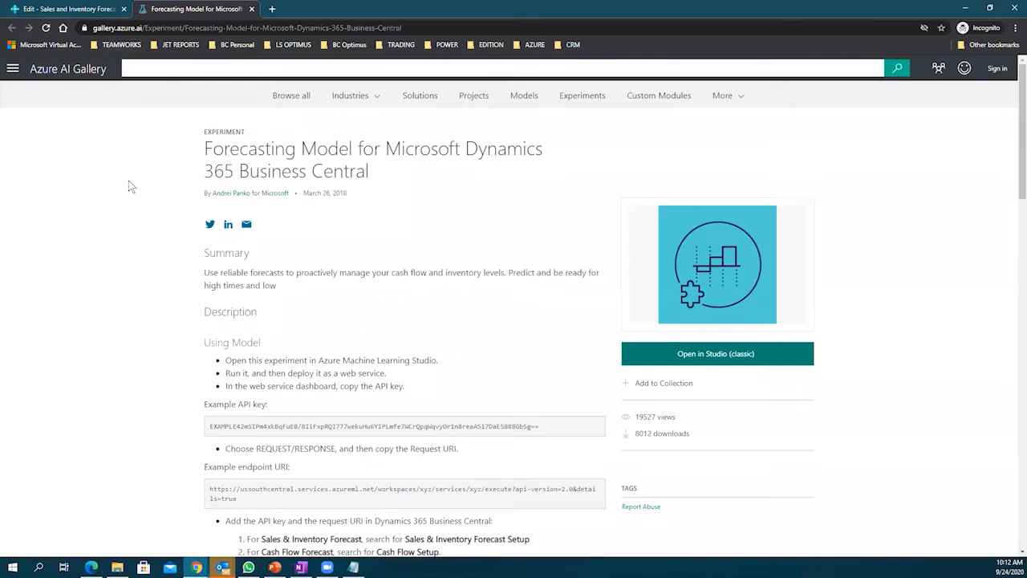
Step: Check the forecast setup's horizon 12, 6 historical periods and ALL timeseries models, then close it
click(74, 10)
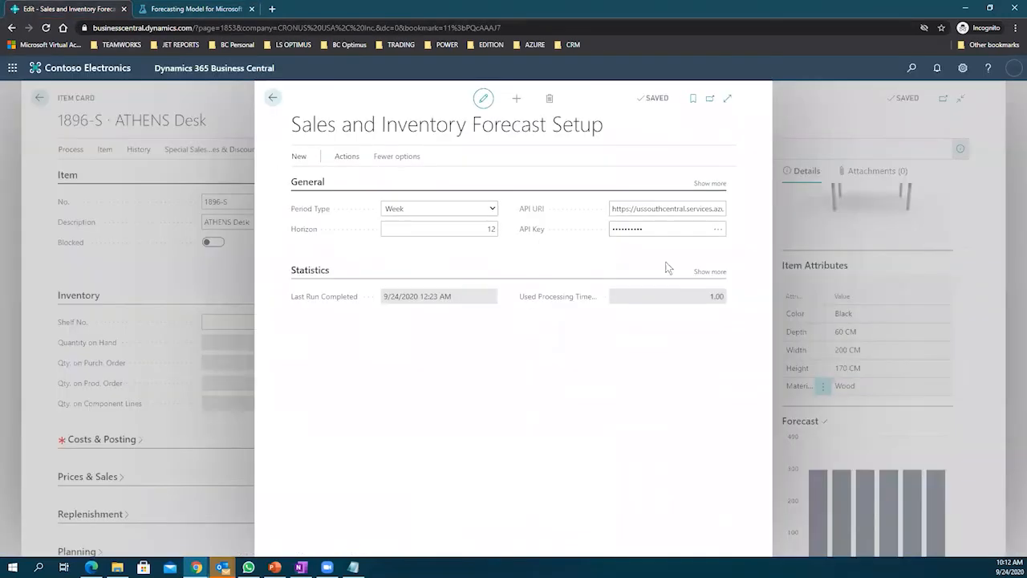
click(706, 184)
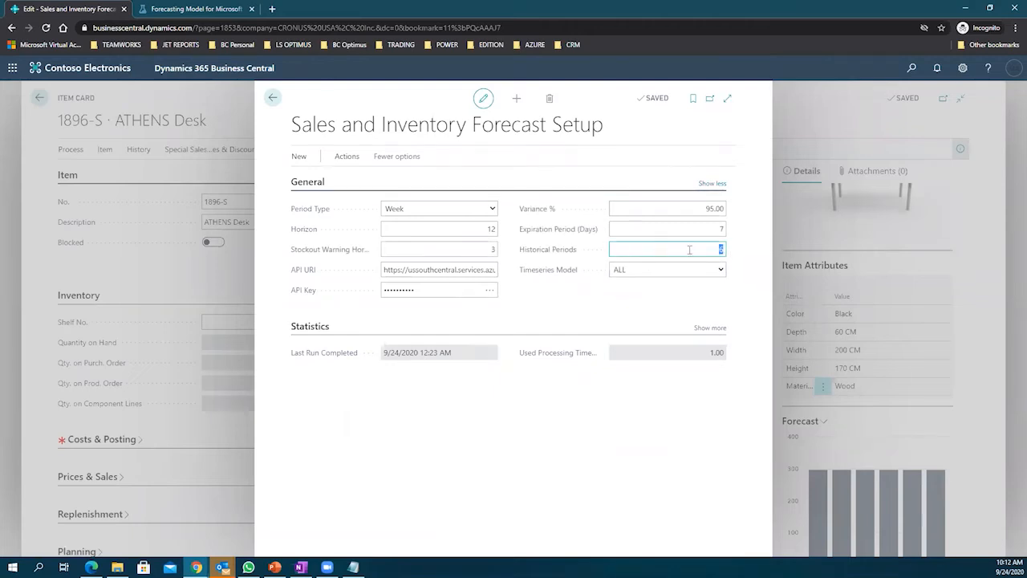
click(691, 250)
click(472, 228)
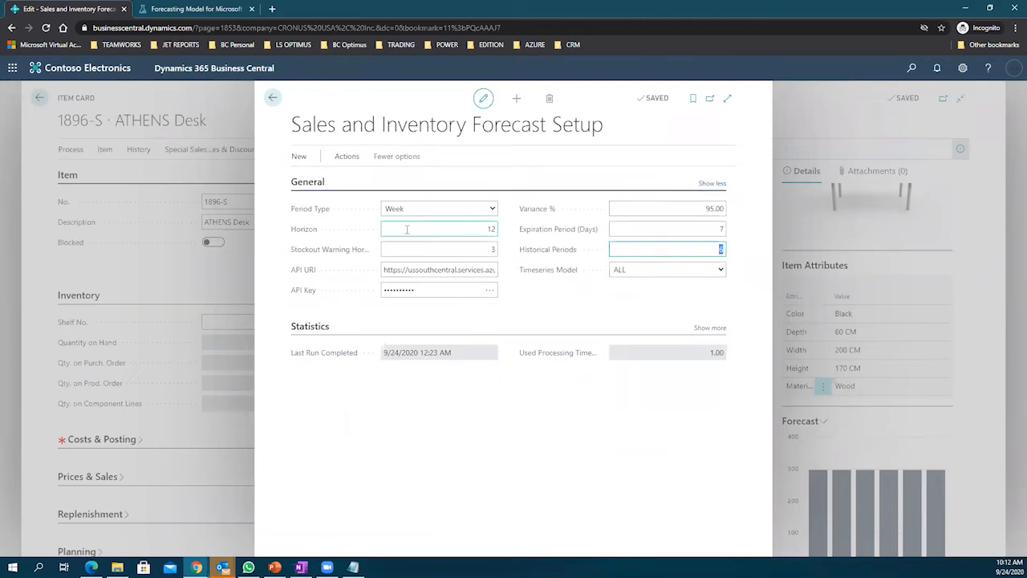
double_click(491, 230)
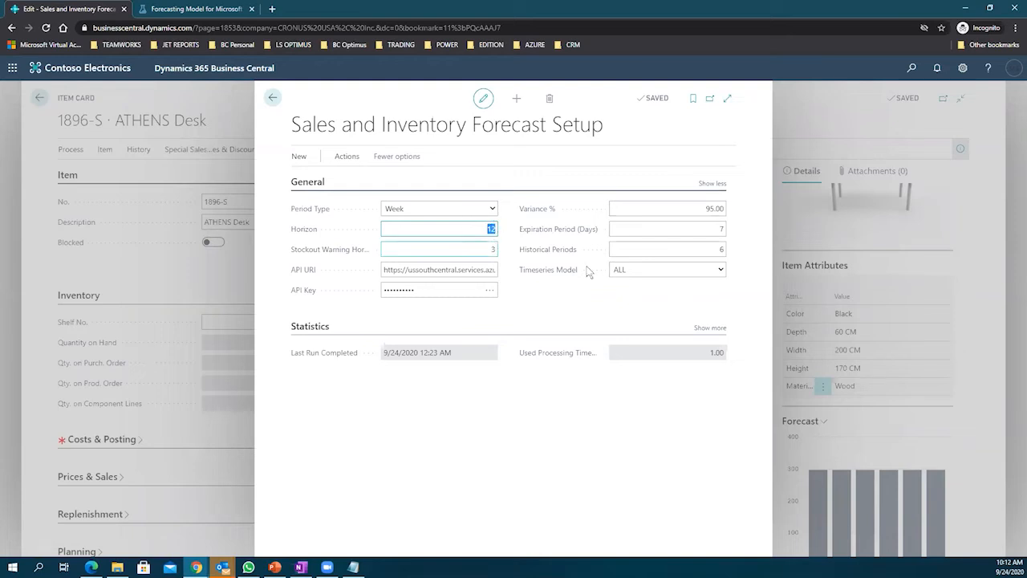
click(717, 271)
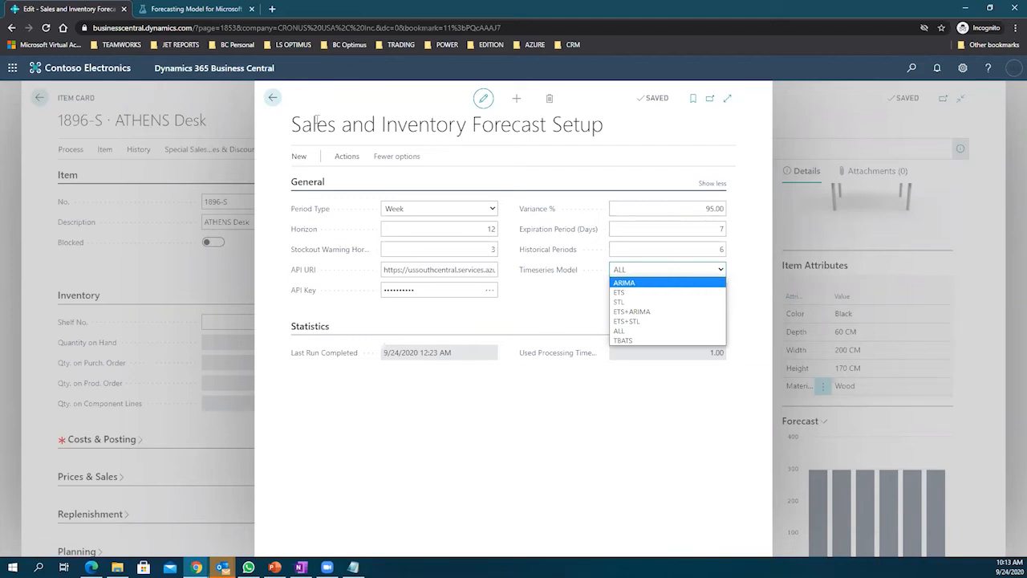
click(273, 97)
scroll(891, 454, down, 1)
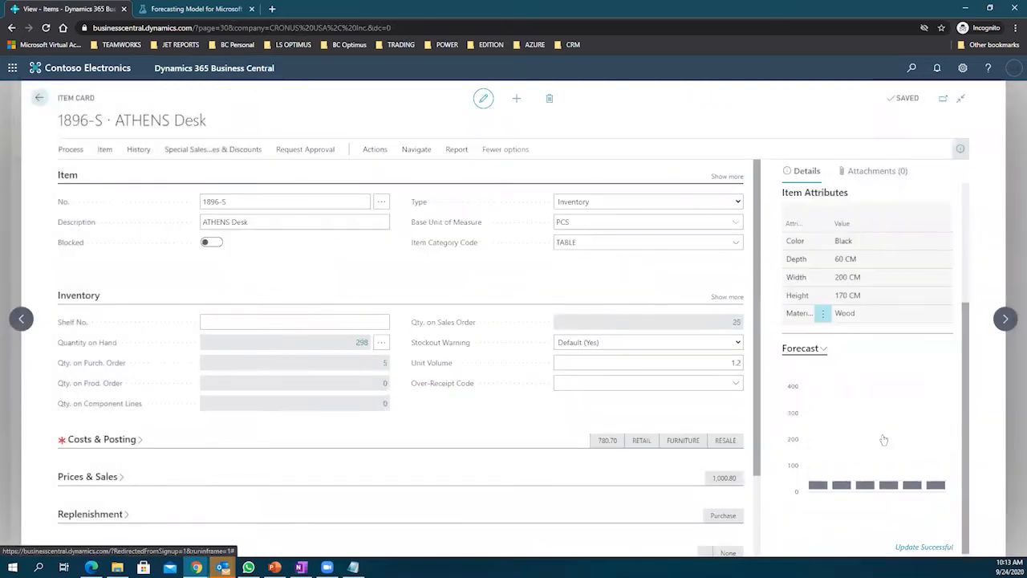
Step: Create a purchase order for the ATHENS Desk from its Forecast chart menu
click(826, 344)
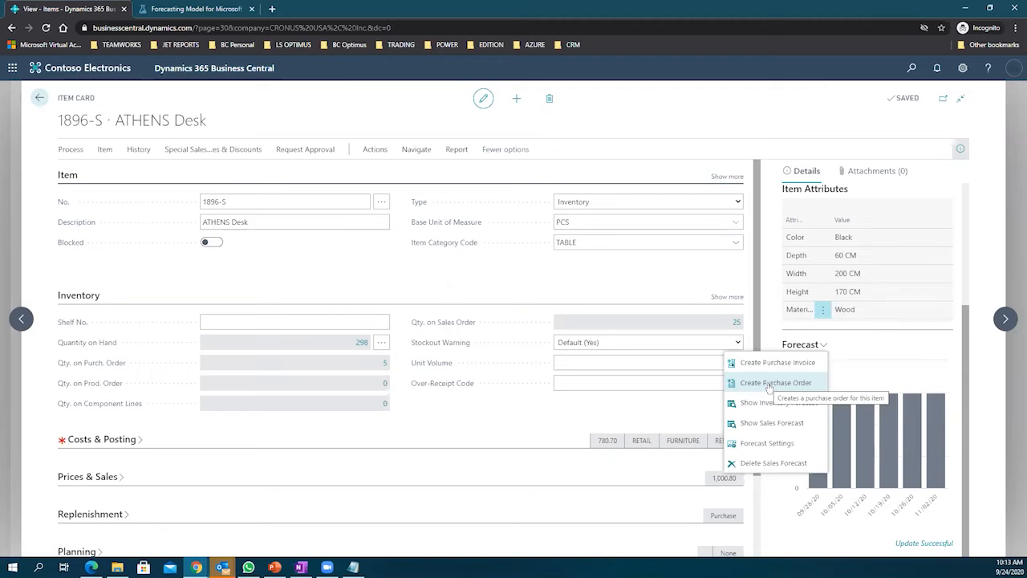
click(769, 383)
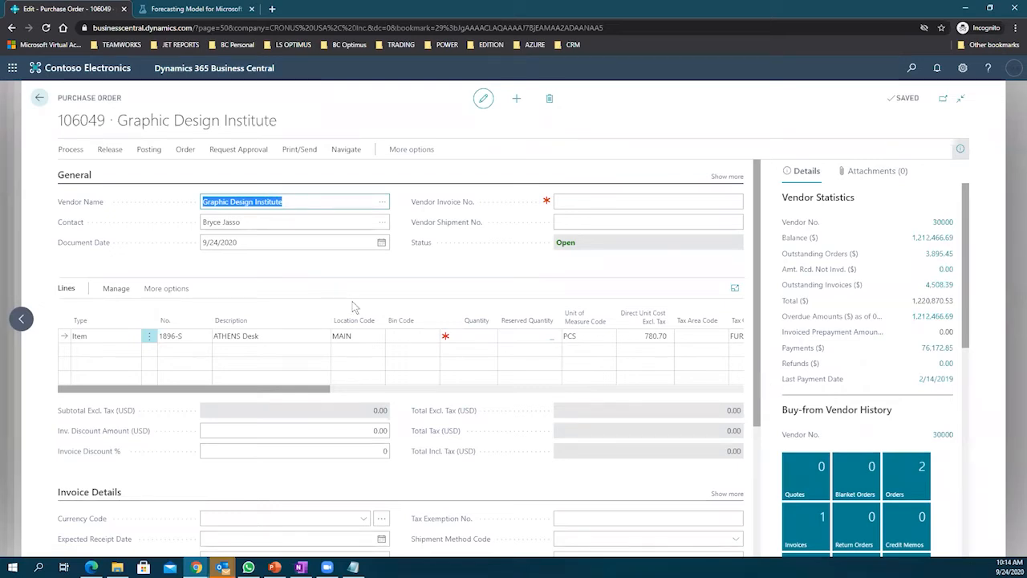
Step: Enter quantity 200 on the ATHENS Desk line at MAIN, totaling 156,140.00
click(362, 336)
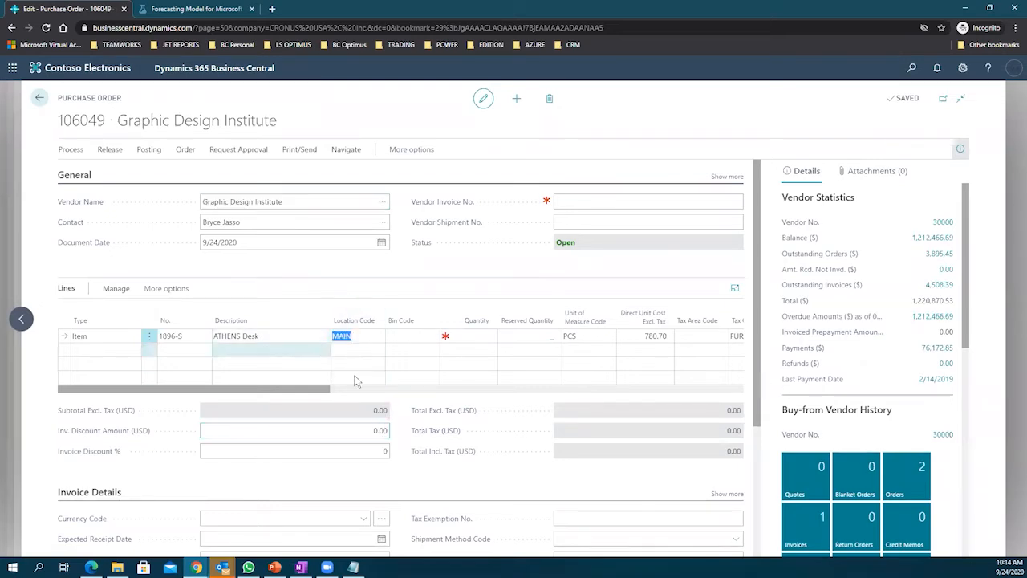
click(479, 336)
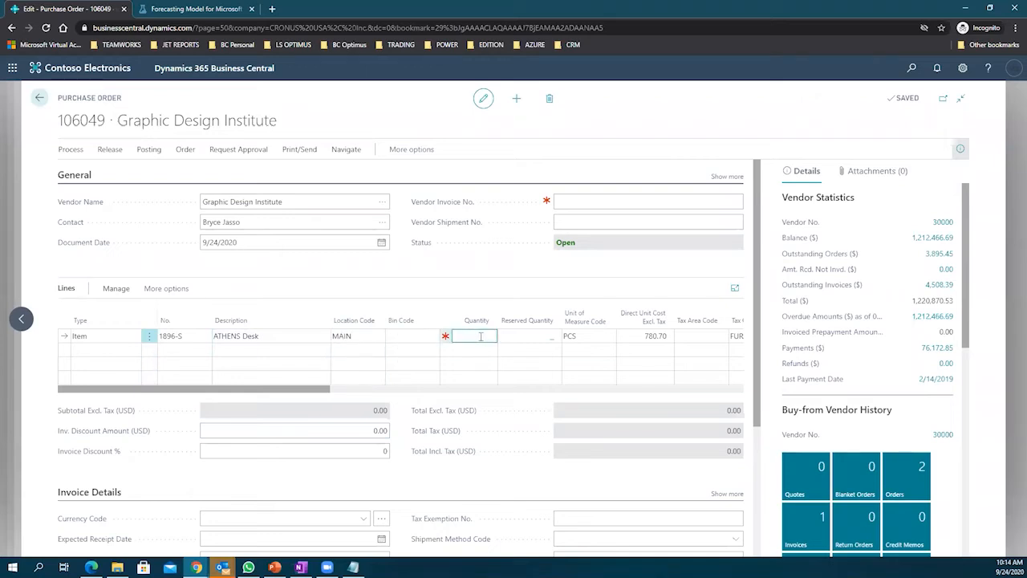
text(200)
key(Tab)
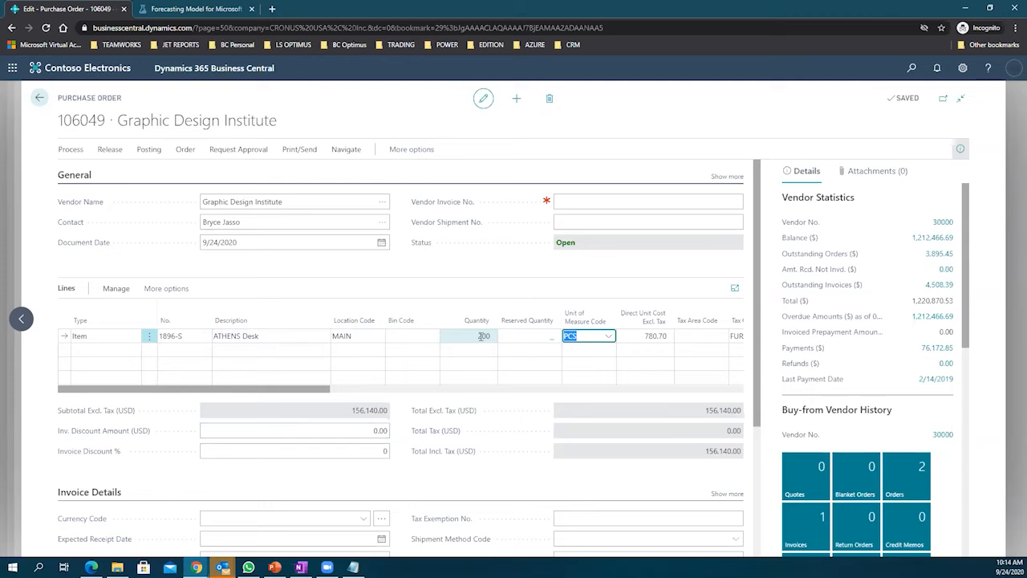
click(235, 150)
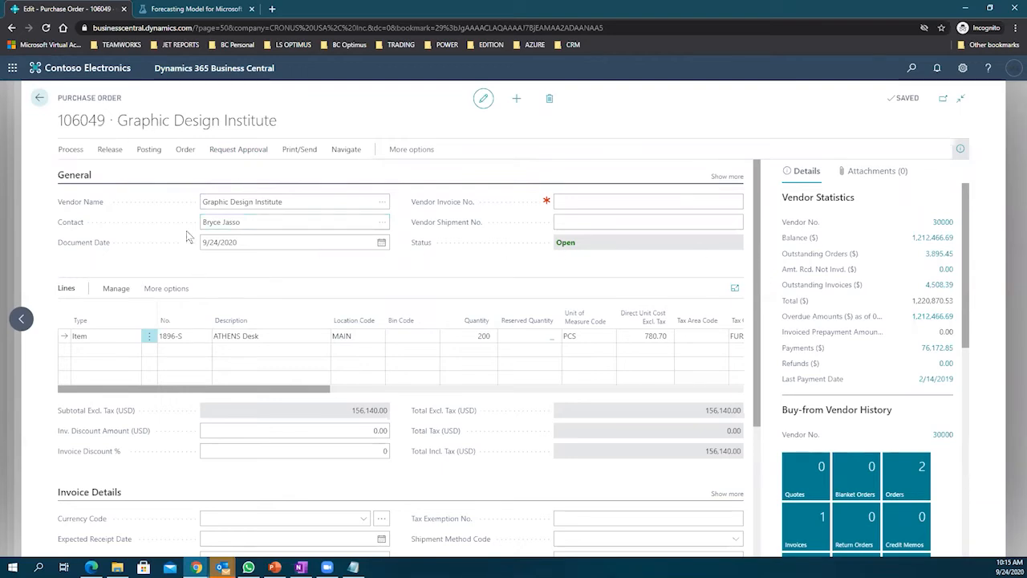
click(365, 335)
scroll(957, 240, down, 3)
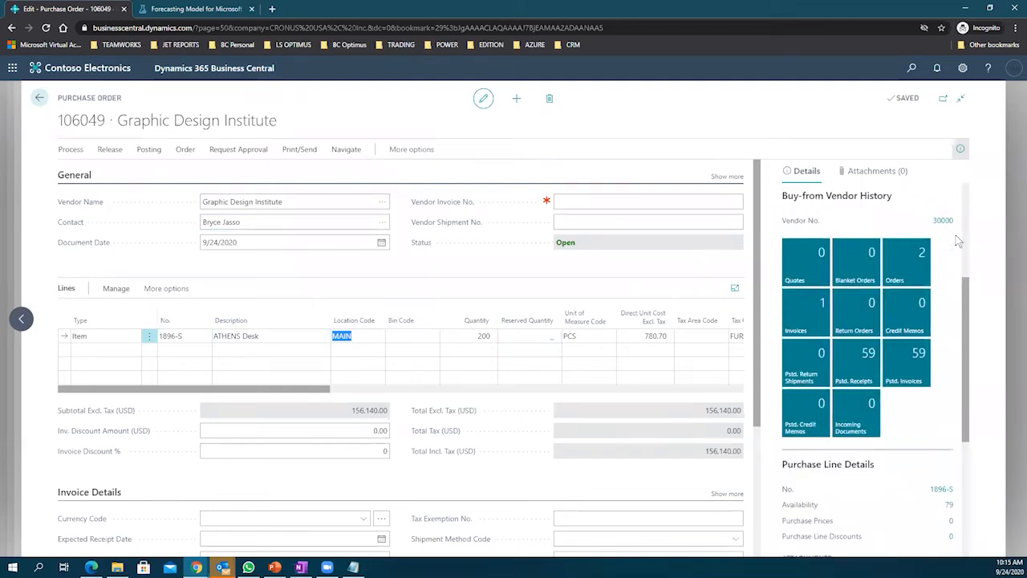
drag(757, 262, 773, 249)
scroll(441, 311, down, 1)
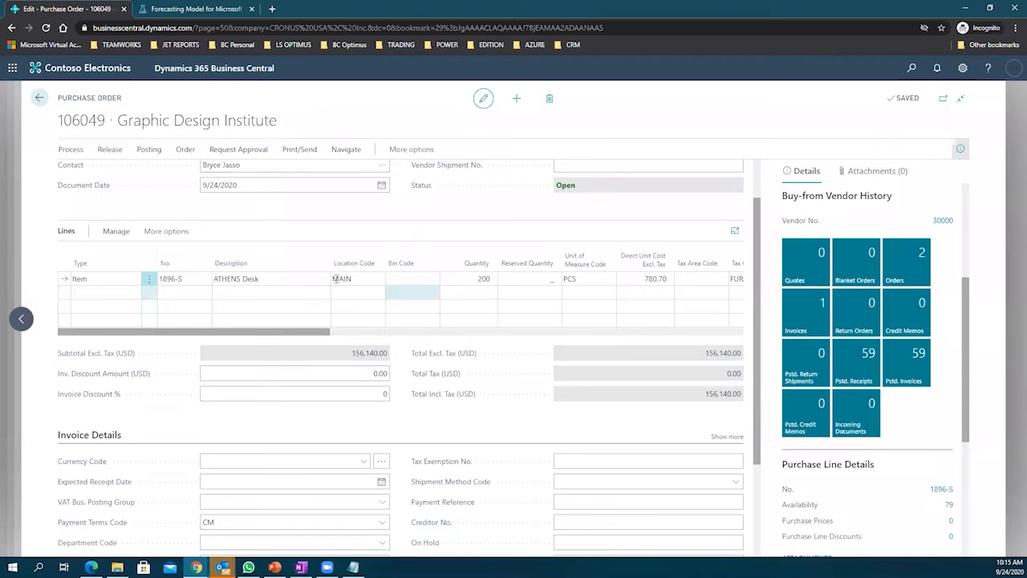
click(211, 292)
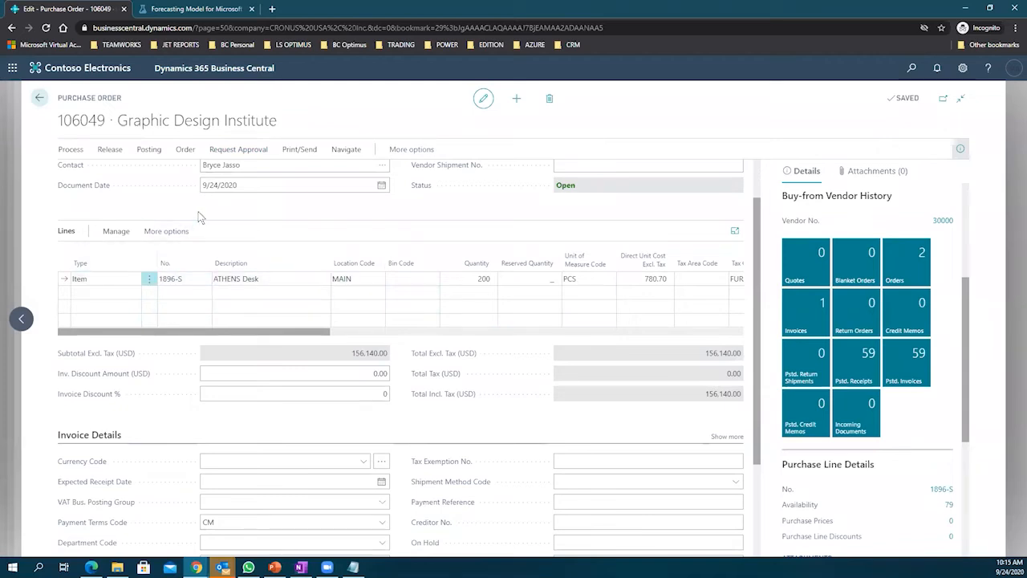
scroll(201, 215, up, 1)
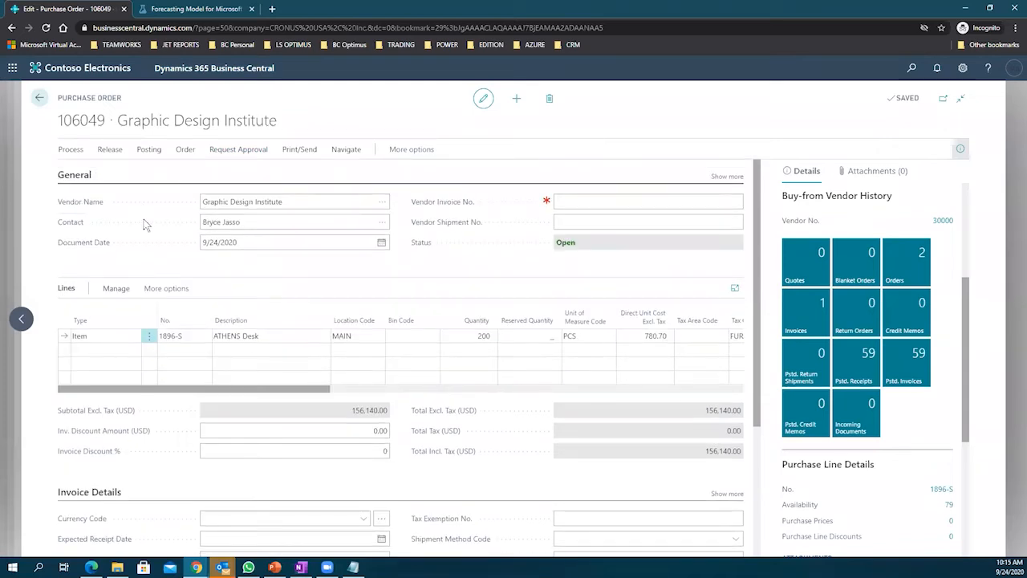
click(279, 201)
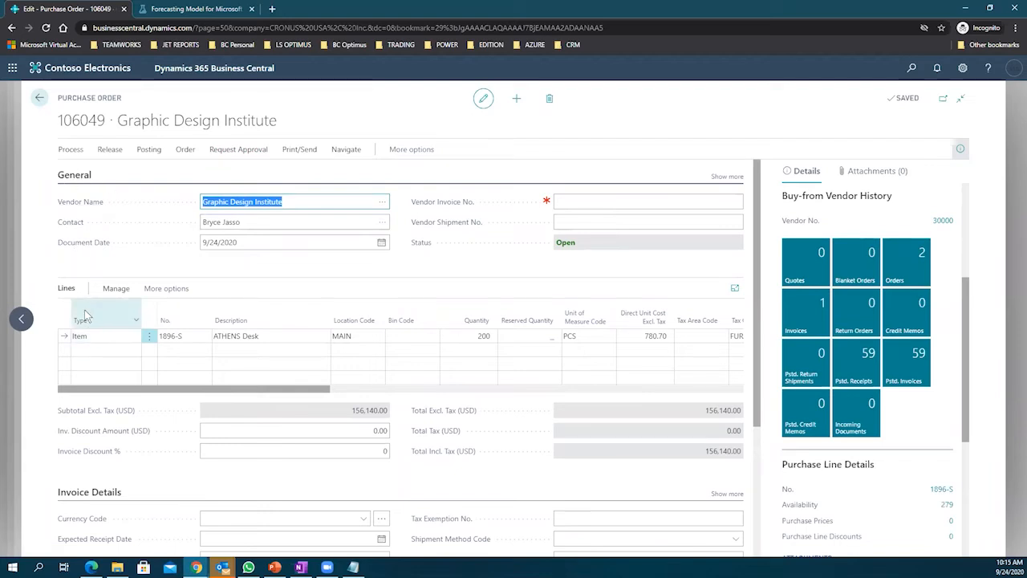
click(98, 336)
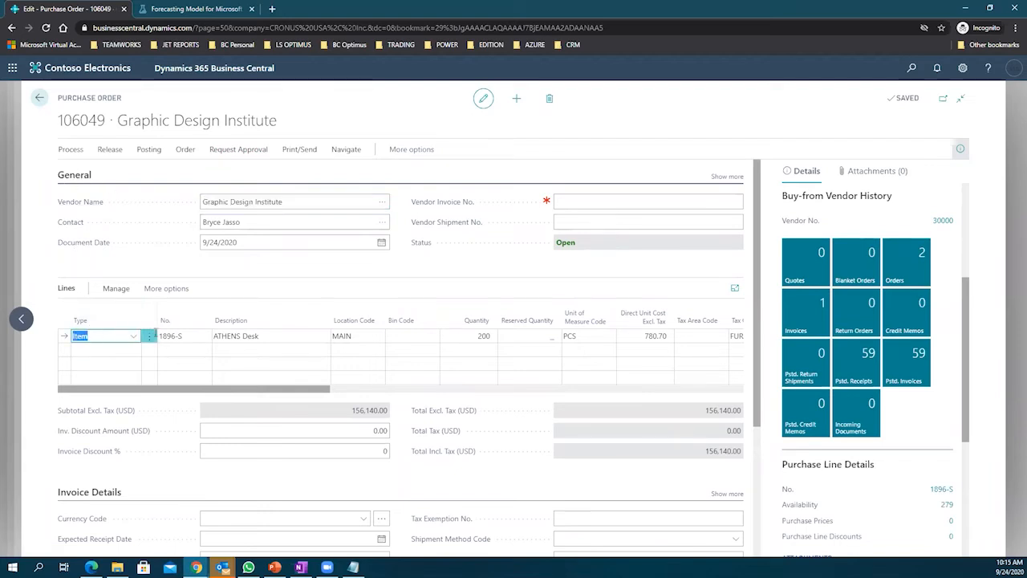
key(Tab)
key(Tab)
key(Tab)
key(Tab)
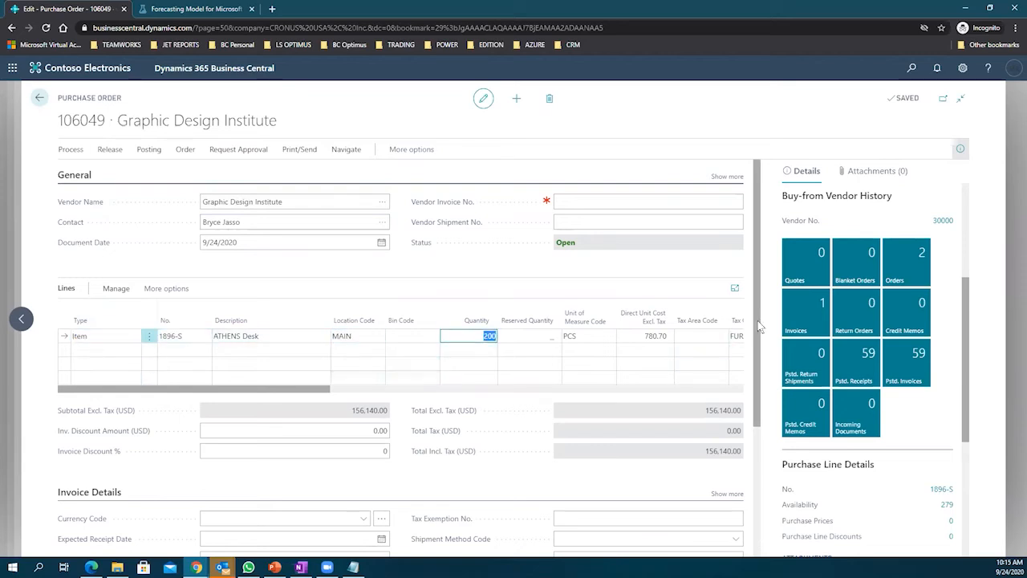
scroll(751, 358, down, 2)
scroll(751, 357, down, 3)
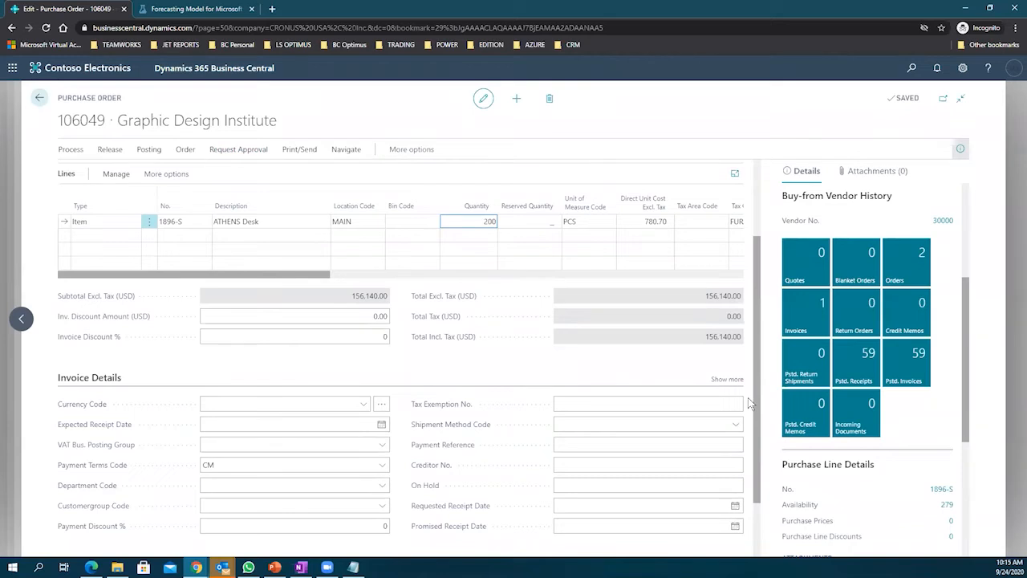
drag(969, 343, 955, 226)
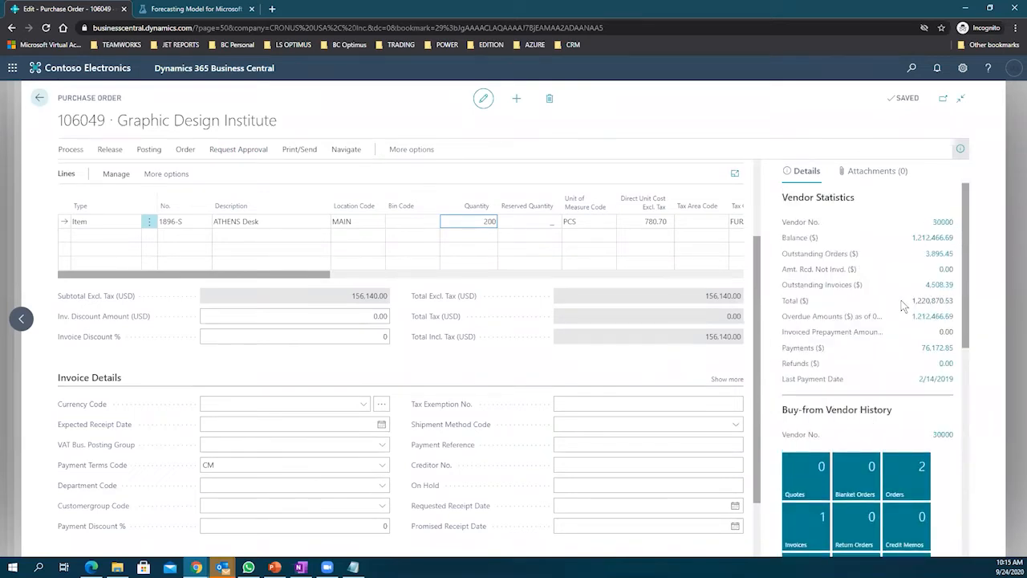
scroll(892, 301, down, 5)
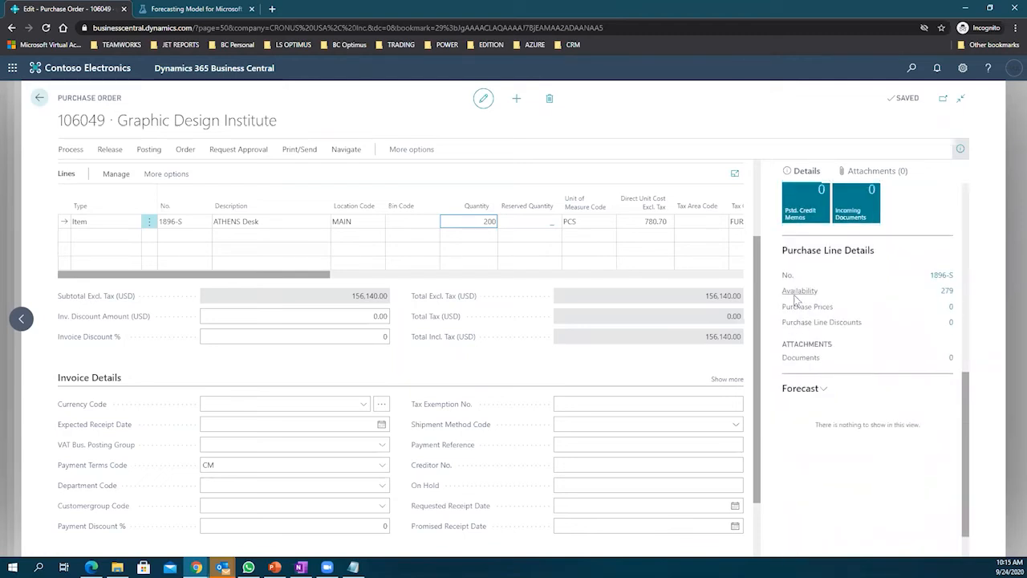
mouse_move(795, 300)
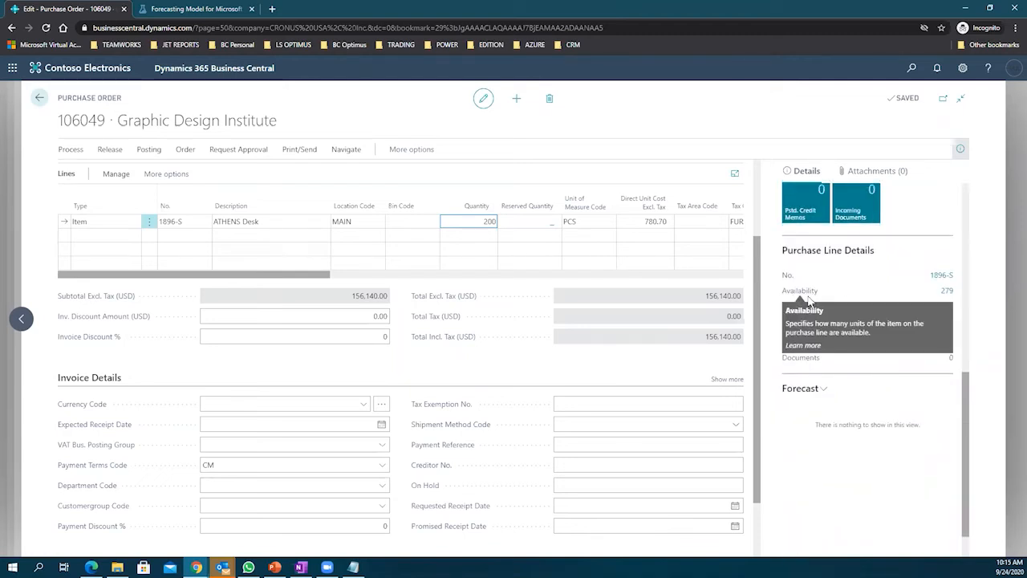
Step: Open the ATHENS Desk's availability by event grouped by week, expanding weeks 33 and 39
click(948, 292)
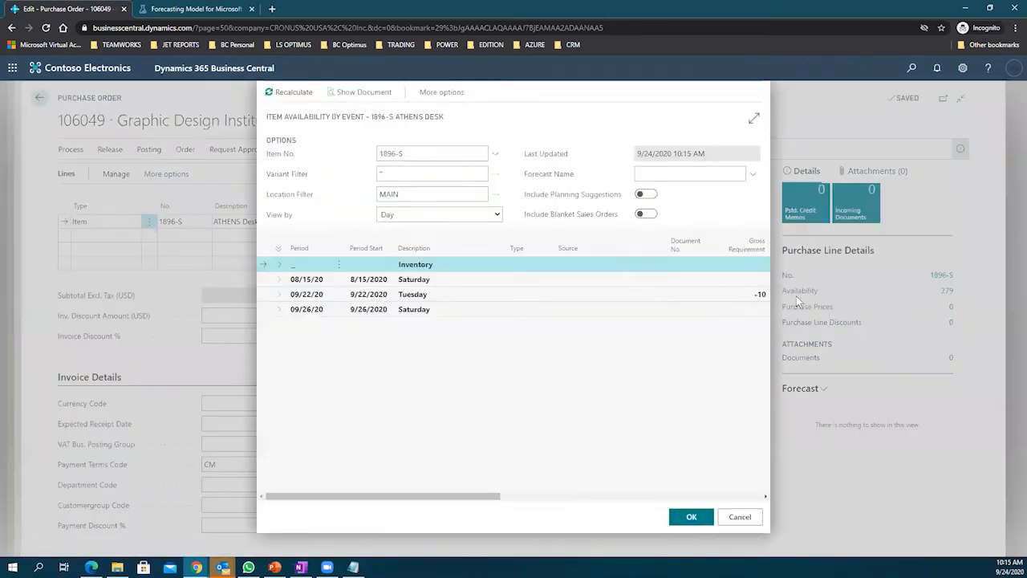
click(278, 280)
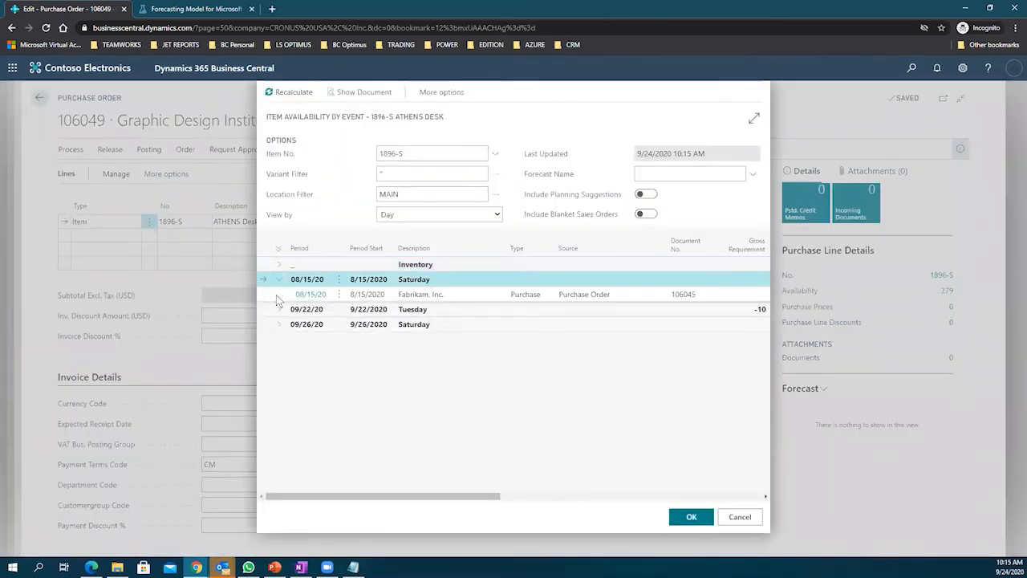
click(276, 297)
click(277, 310)
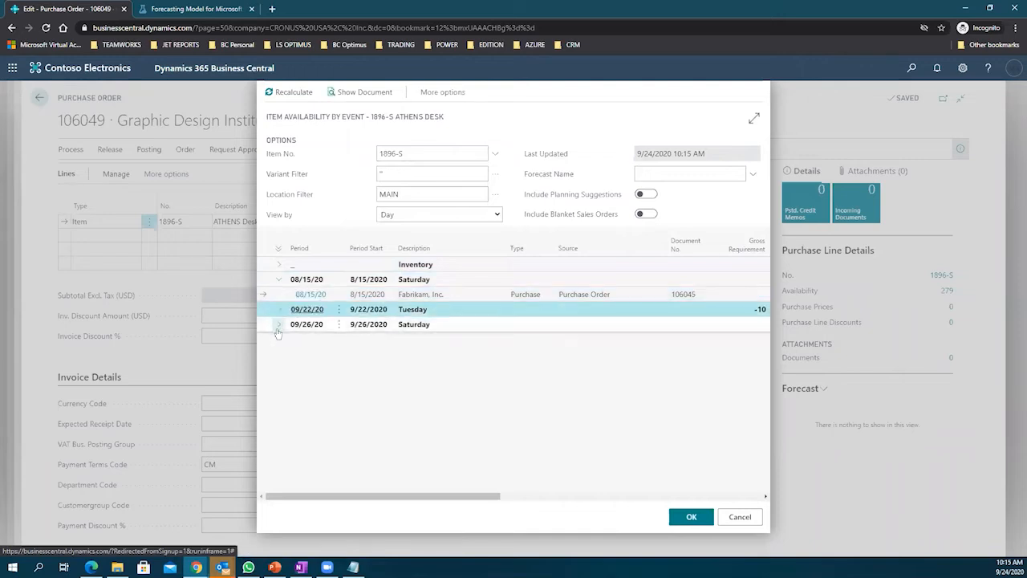
click(279, 340)
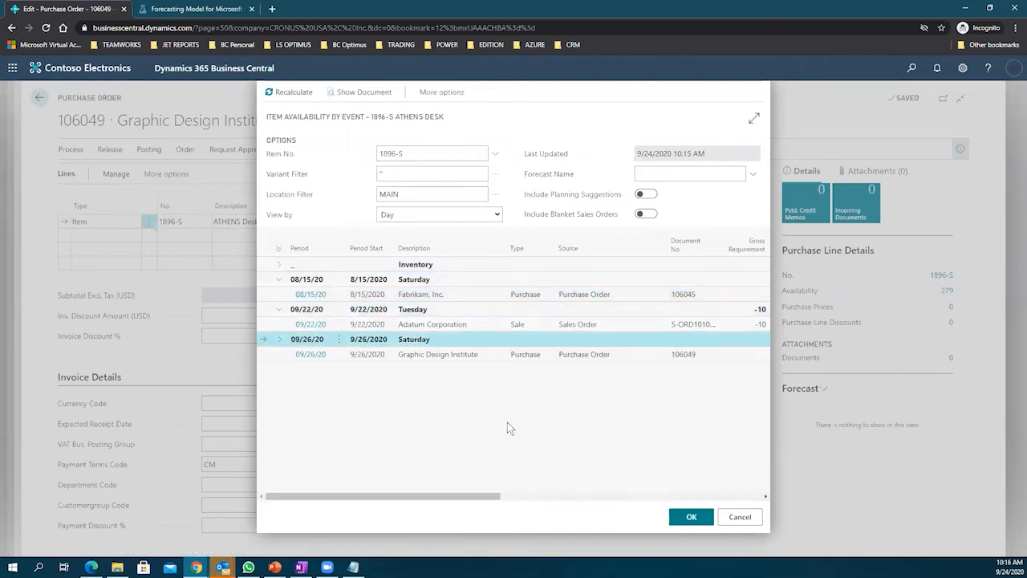
click(447, 215)
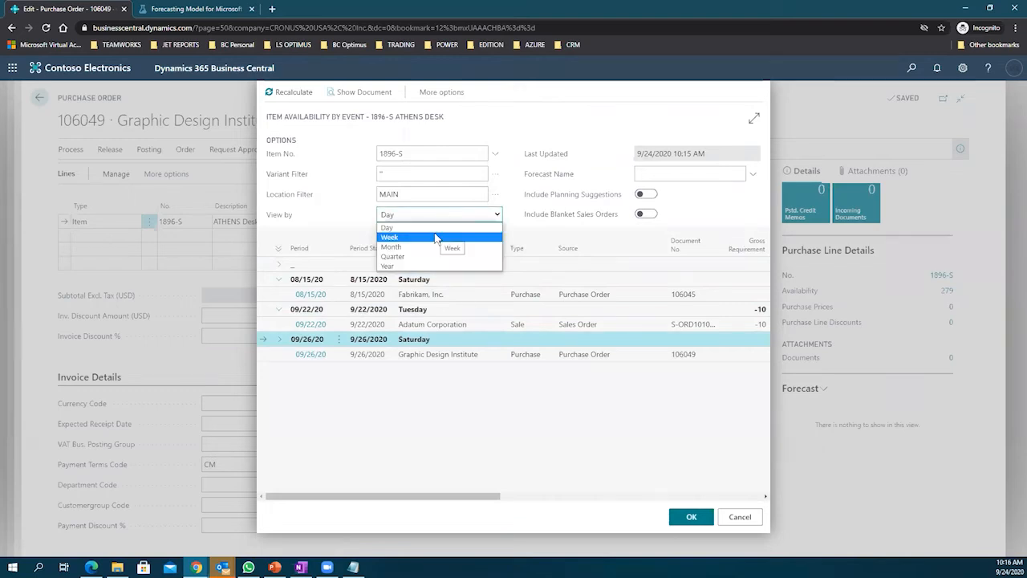
click(436, 237)
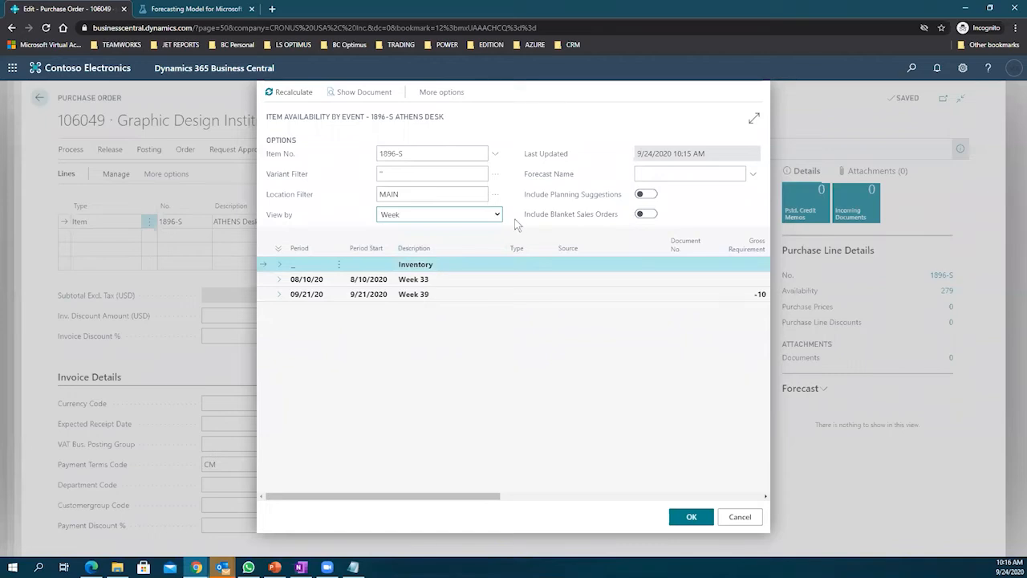
click(278, 278)
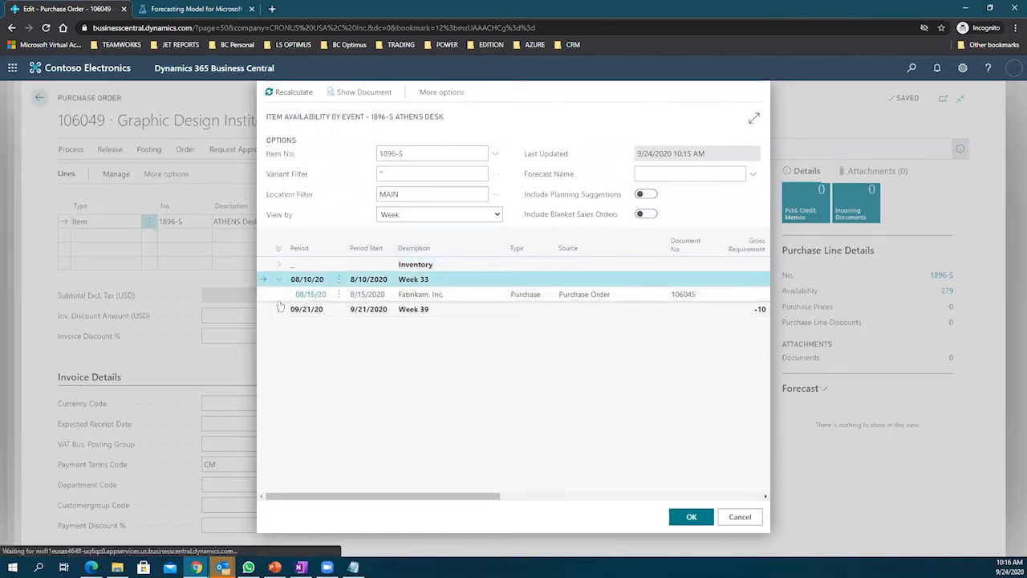
click(280, 308)
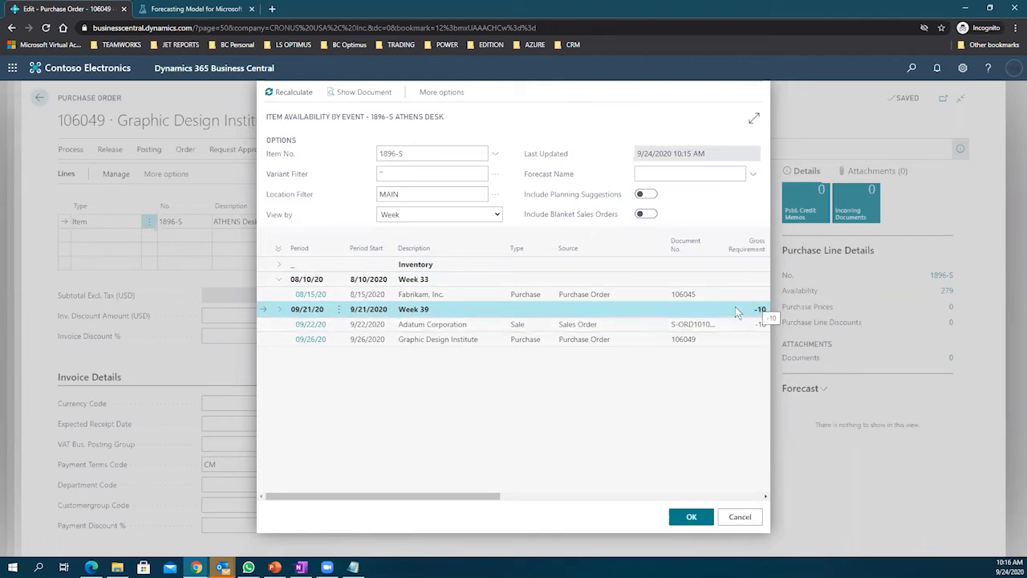
click(416, 327)
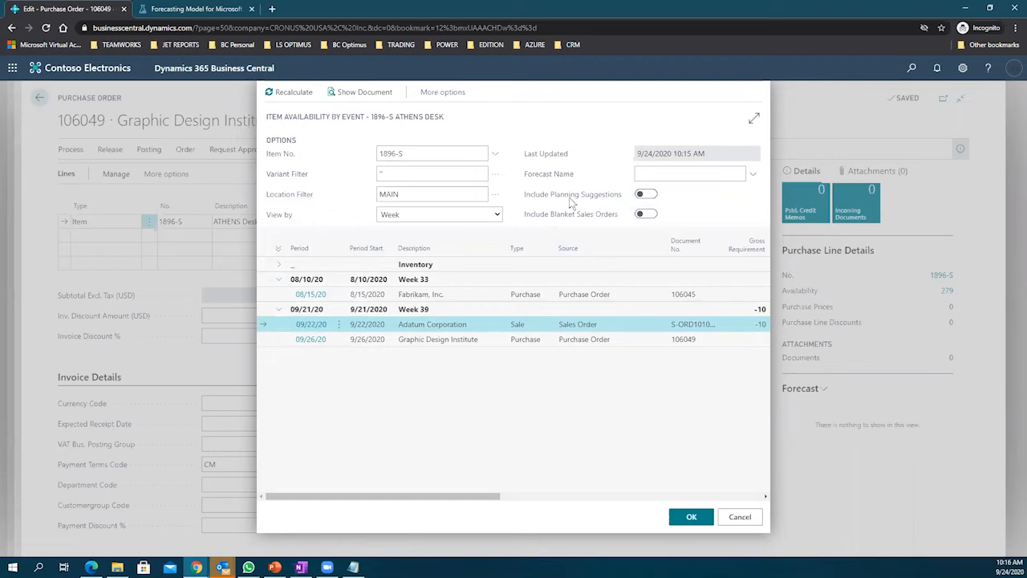
Step: Include planning suggestions in the availability and recalculate the figures
click(641, 195)
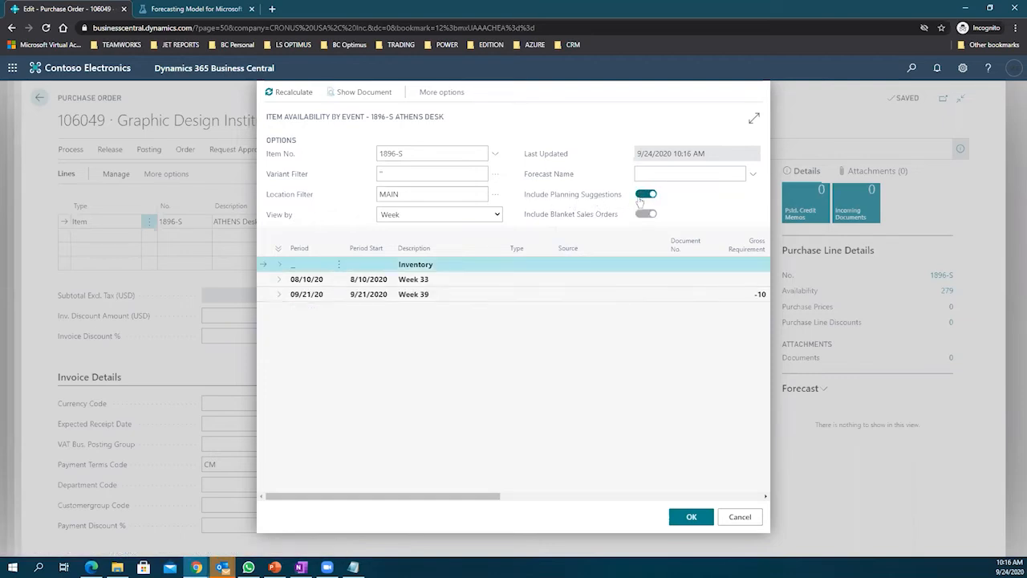
click(277, 279)
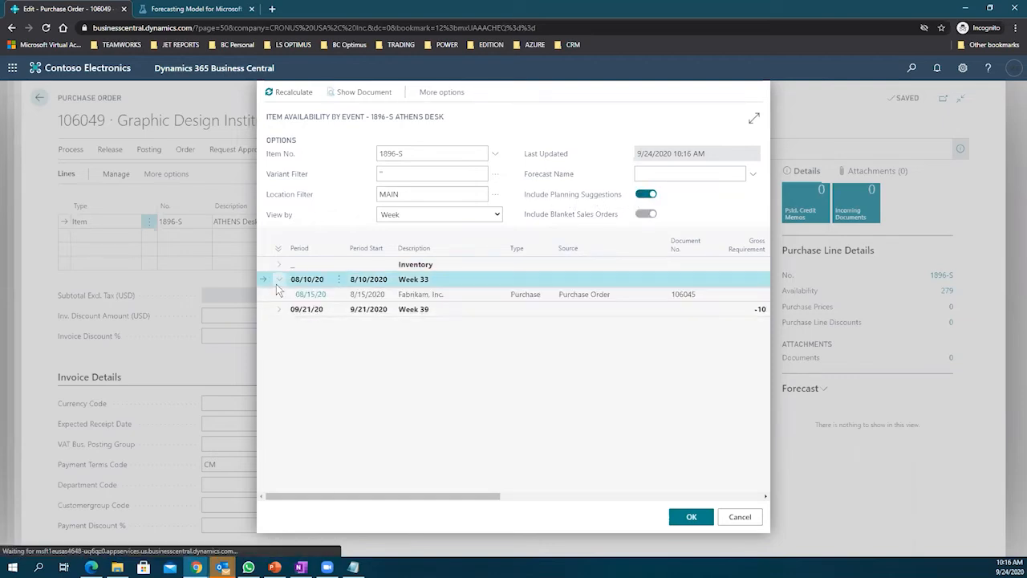
click(278, 310)
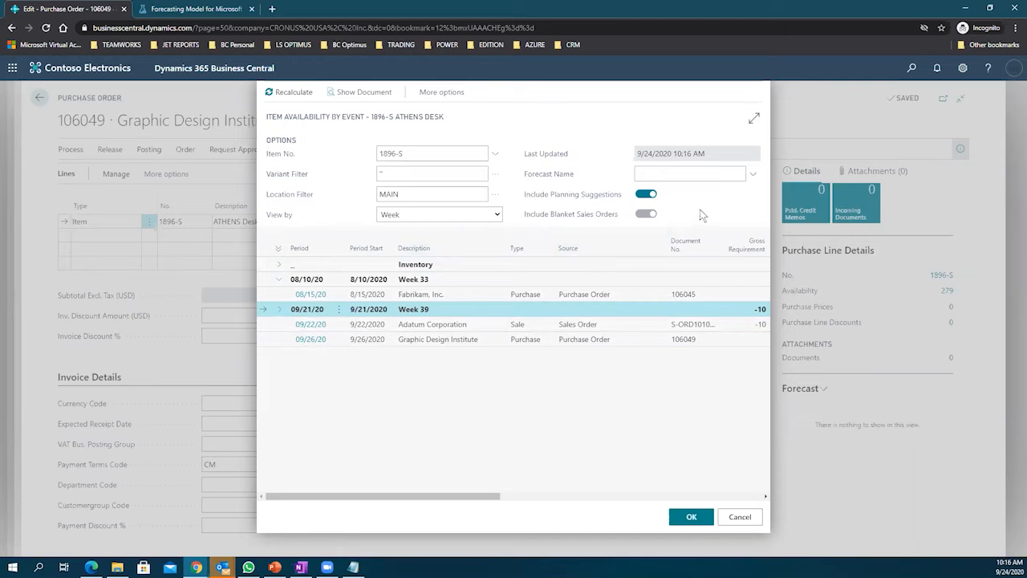
click(279, 93)
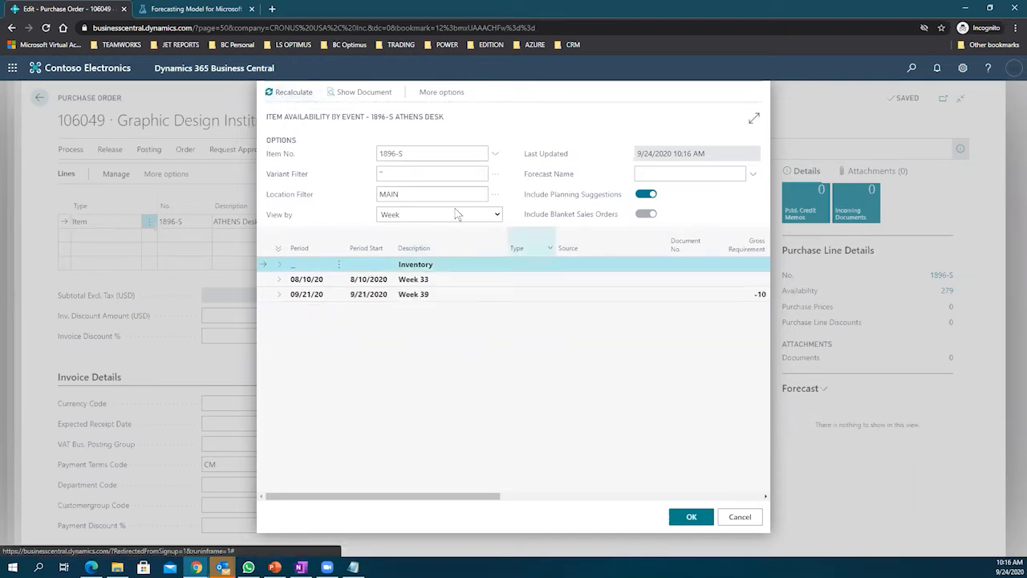
Step: Close the availability details and switch the forecast to the sales forecast
click(746, 522)
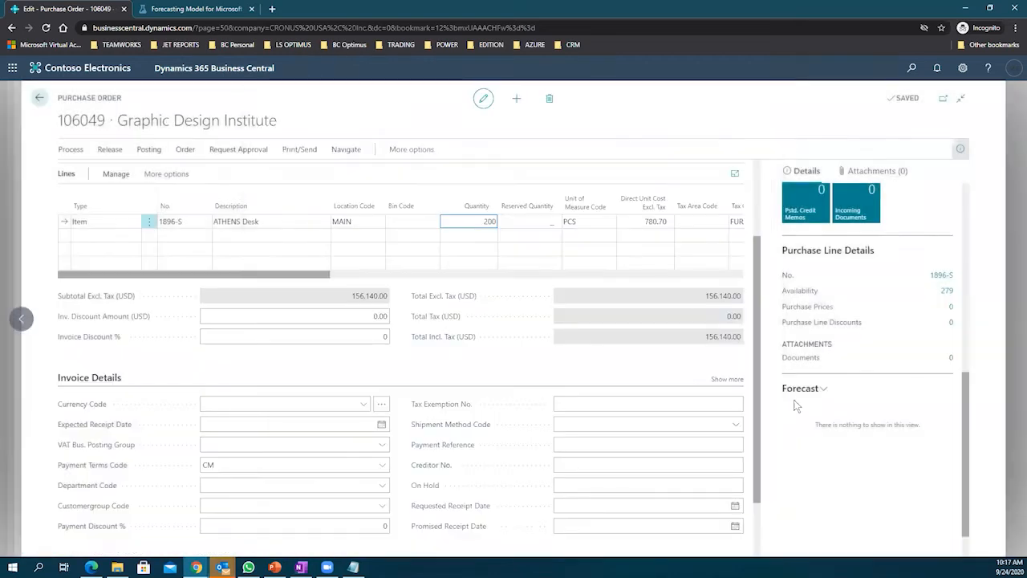
scroll(871, 357, down, 1)
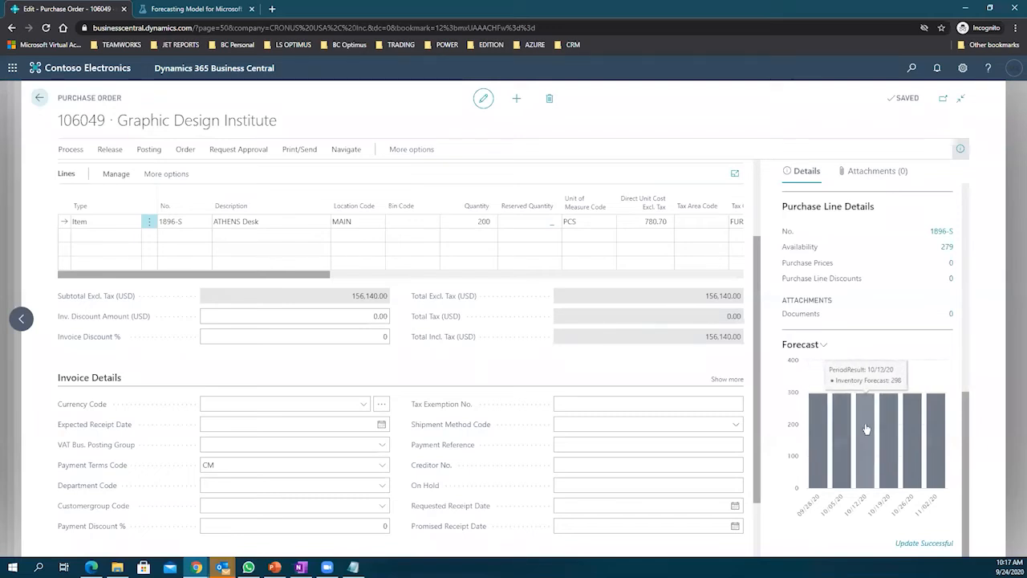
click(822, 345)
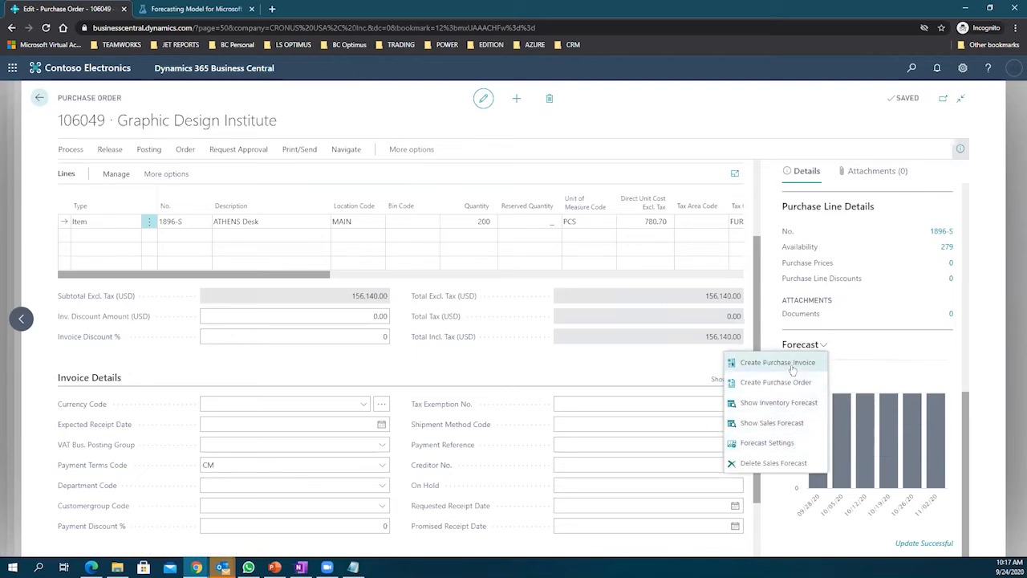
click(782, 422)
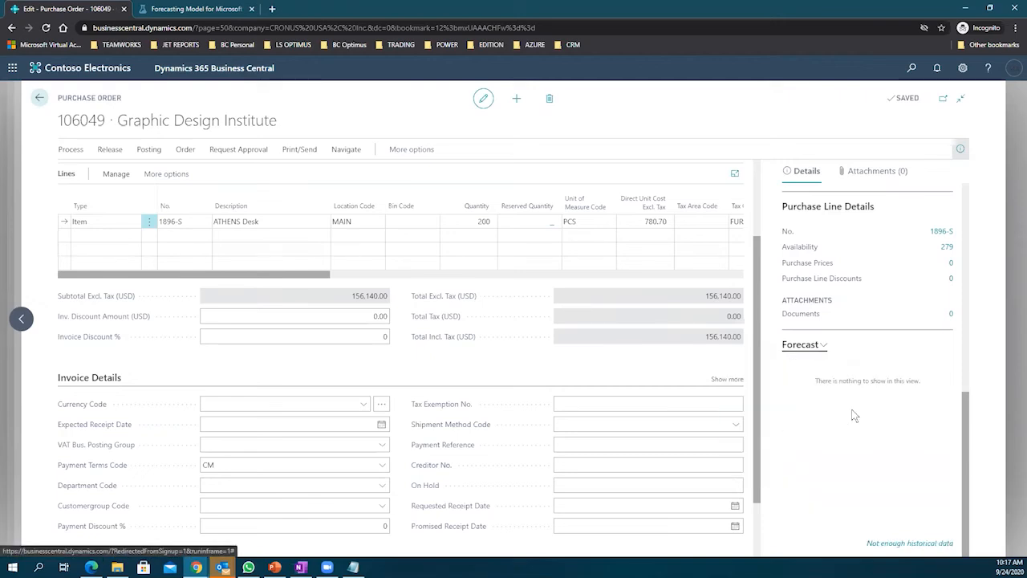
Step: Switch the item's forecast back to the inventory forecast
click(823, 346)
click(788, 403)
click(823, 346)
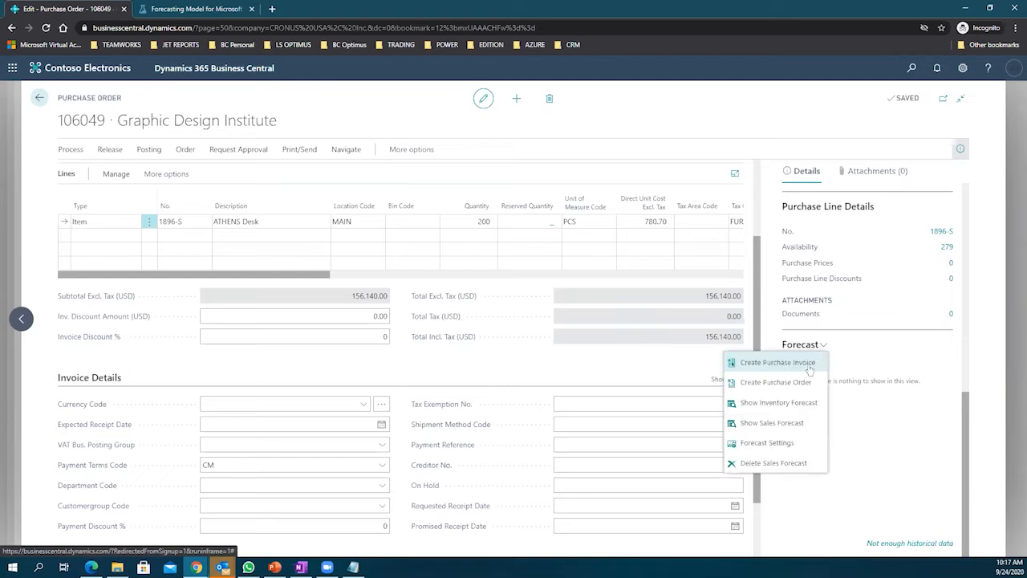
click(782, 403)
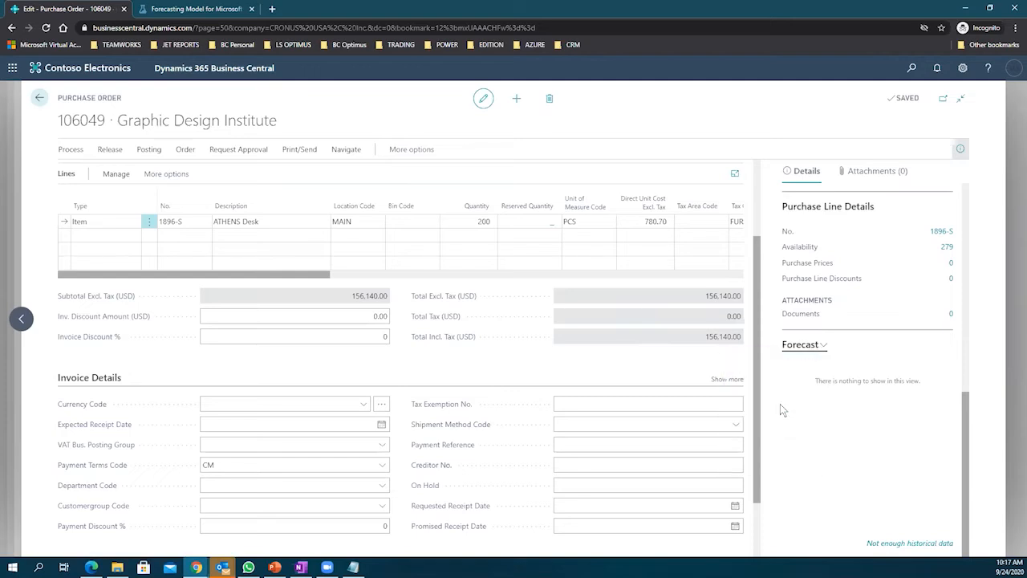
Step: Reopen the ATHENS Desk availability by event, expand its entries, and close it unchanged
click(947, 247)
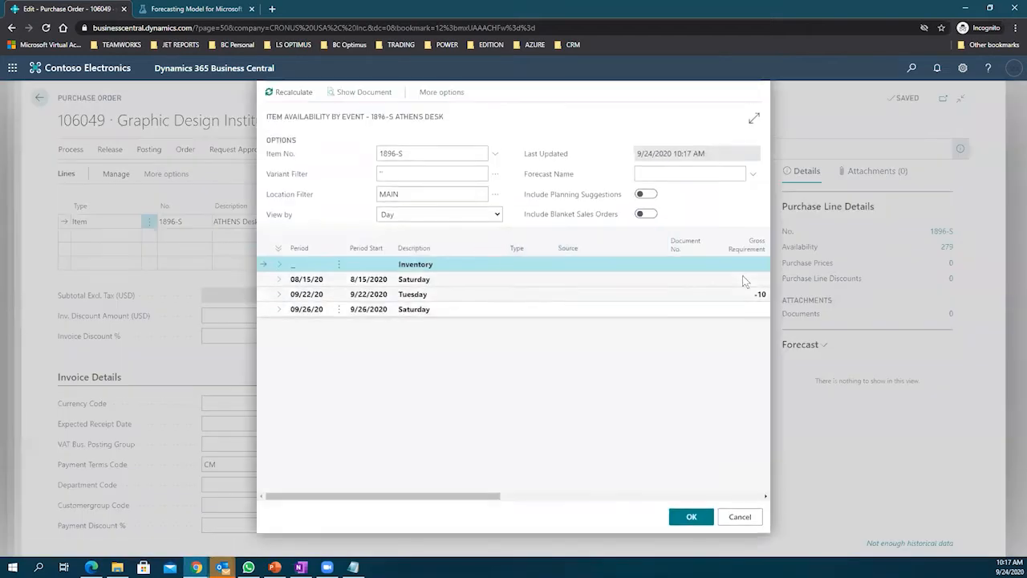
click(279, 302)
click(279, 294)
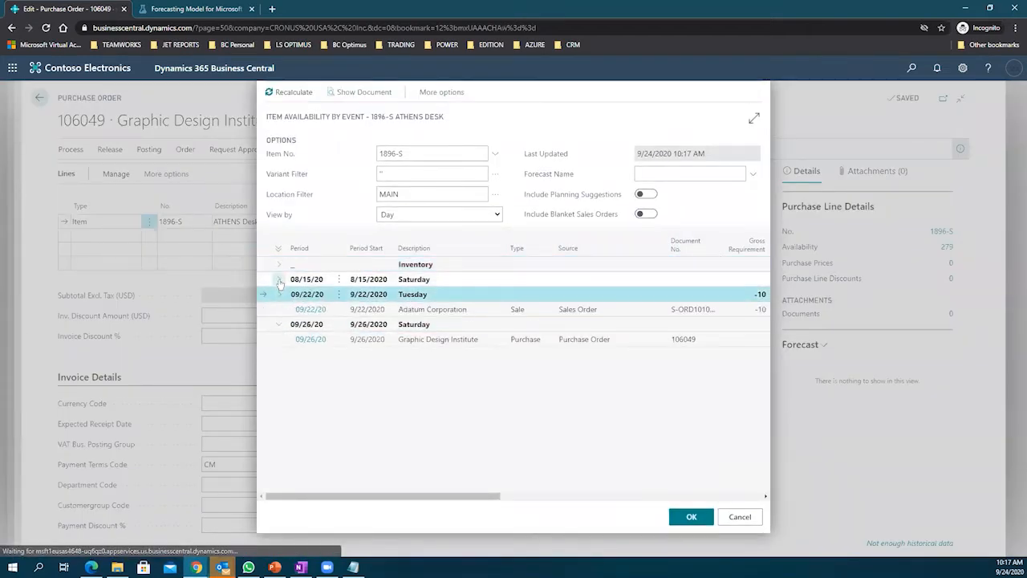
click(280, 279)
click(278, 264)
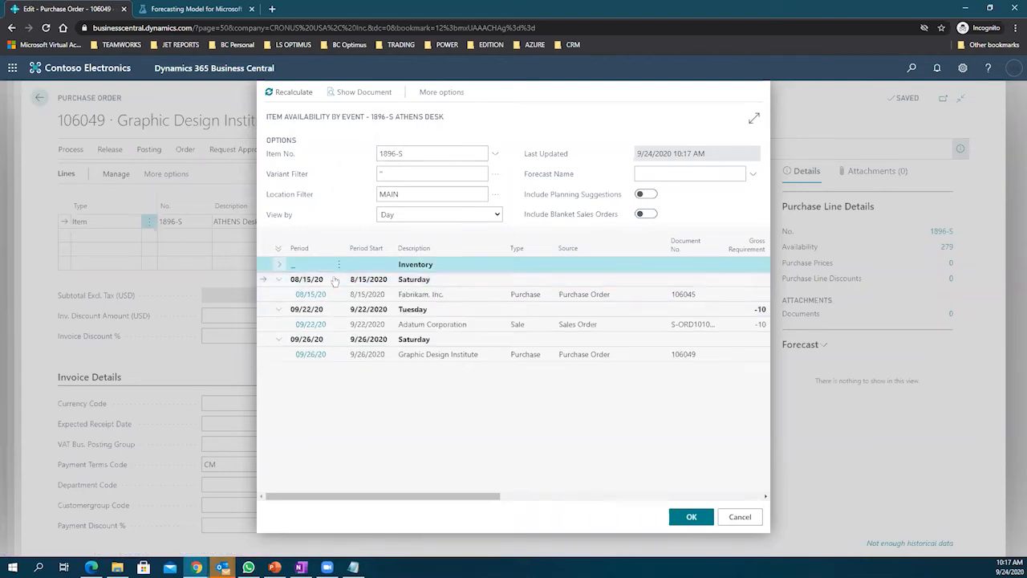
click(739, 516)
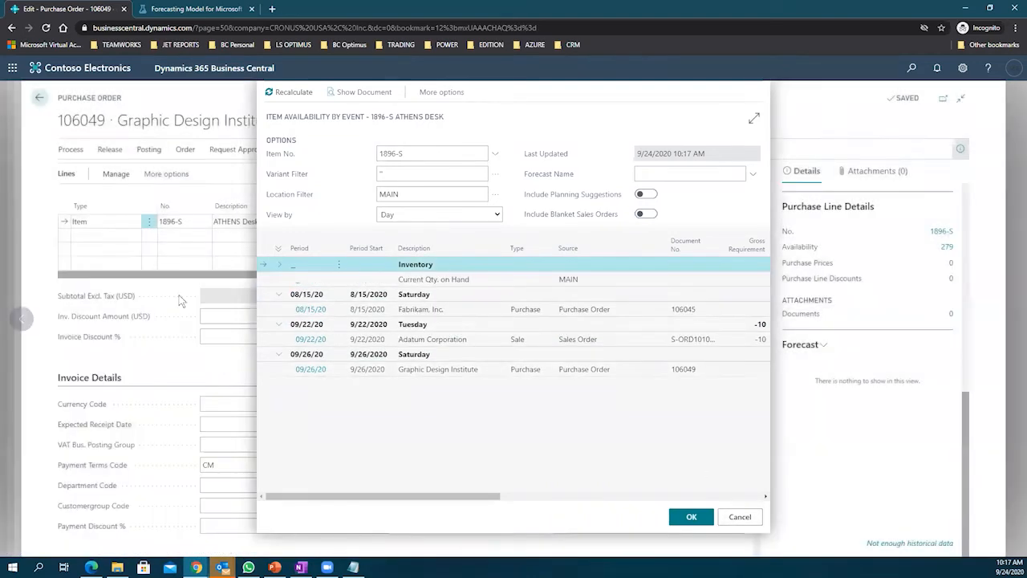
click(147, 152)
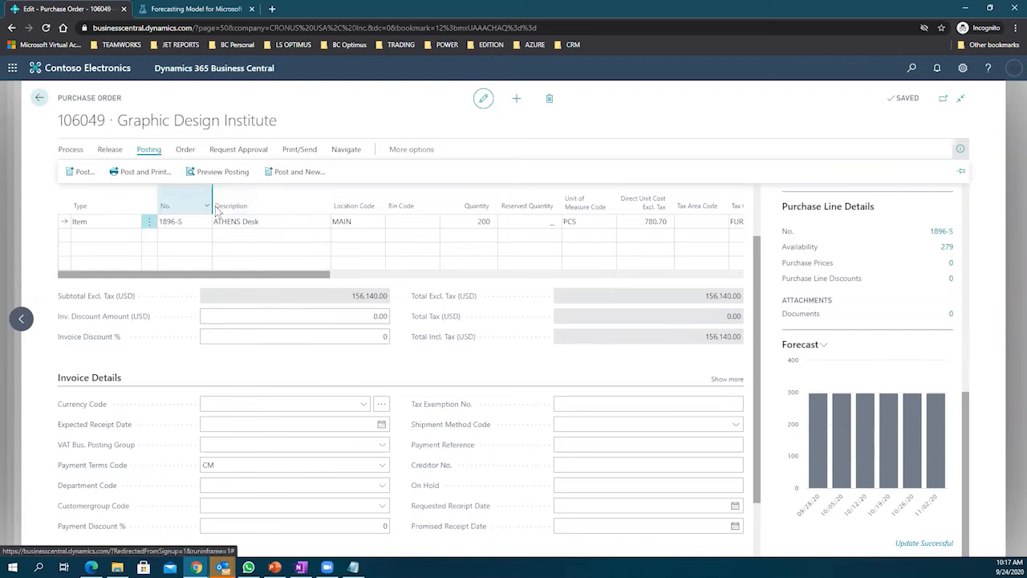
Step: Review the 200-desk line and totals, then post order 106049 with F9
click(475, 222)
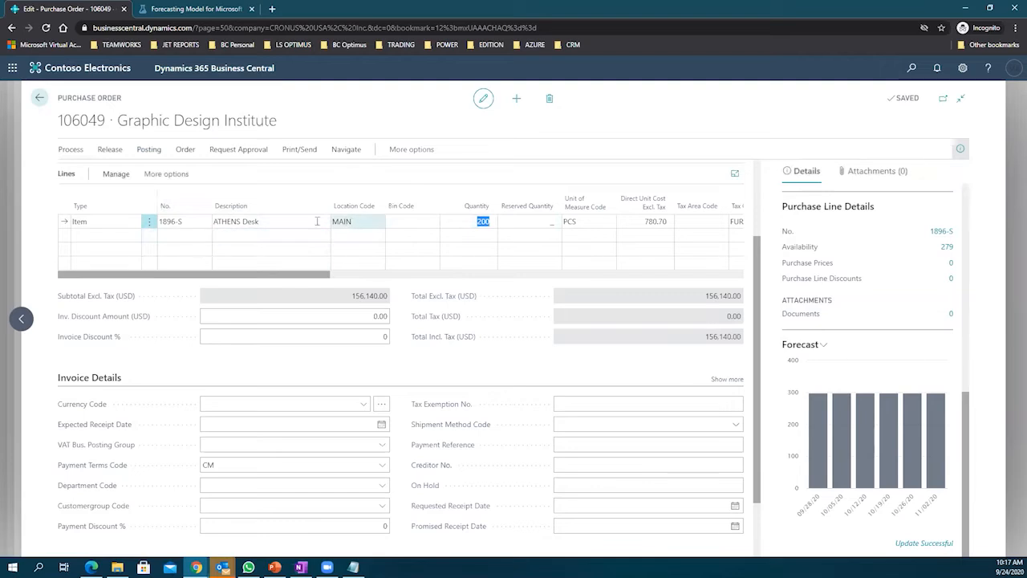
click(350, 223)
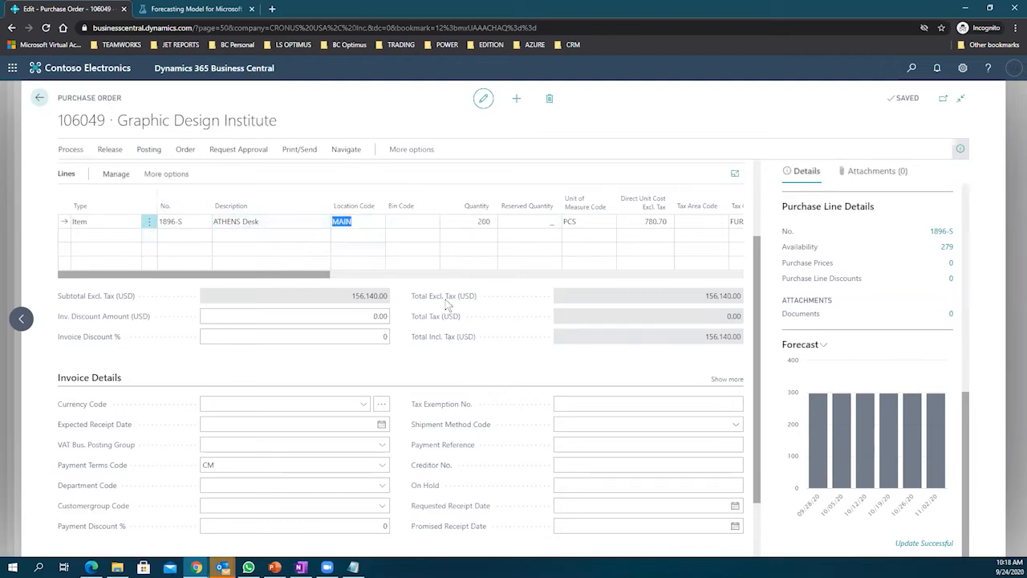
drag(705, 297, 732, 309)
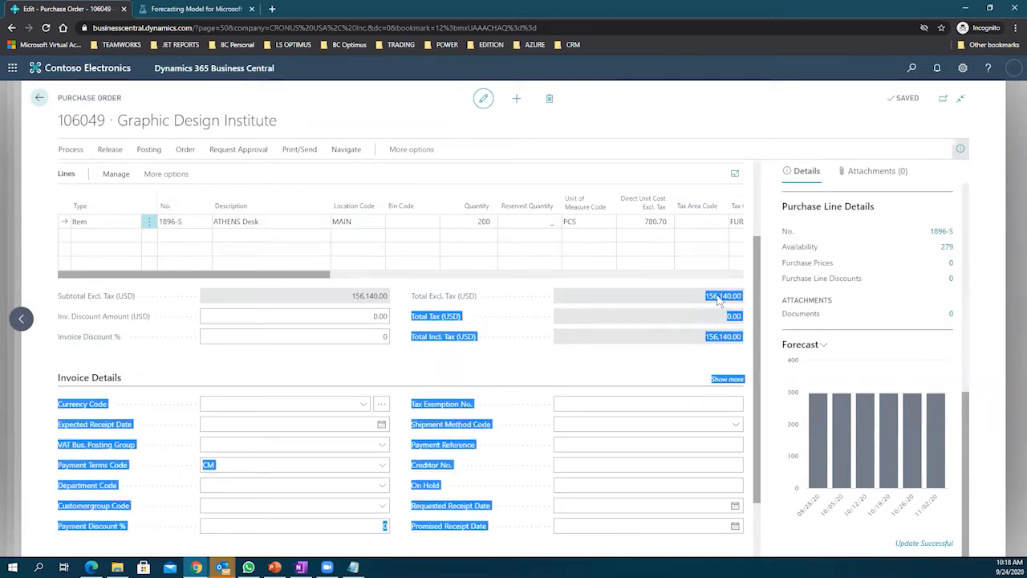
drag(495, 311, 602, 259)
click(635, 122)
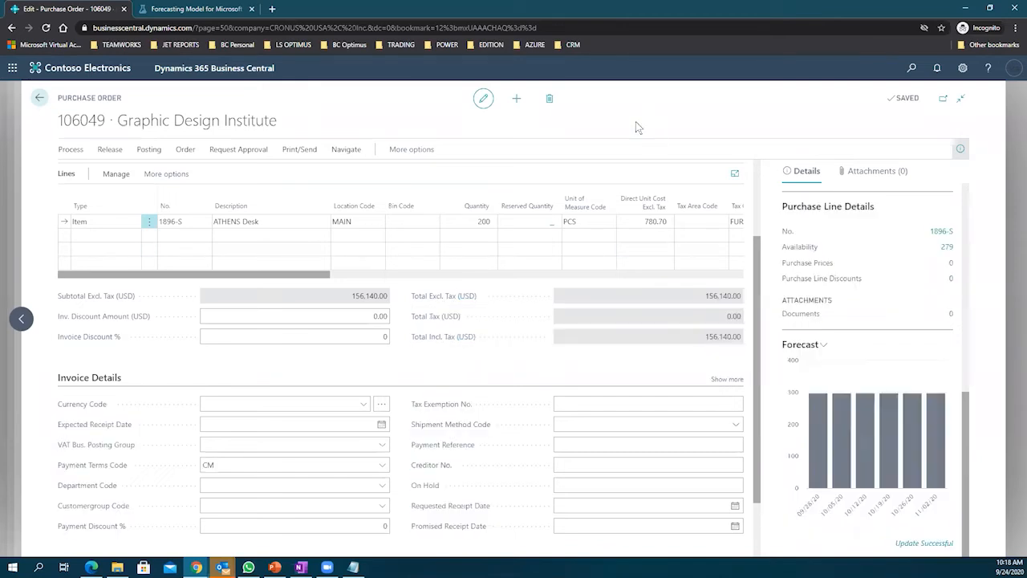
click(495, 223)
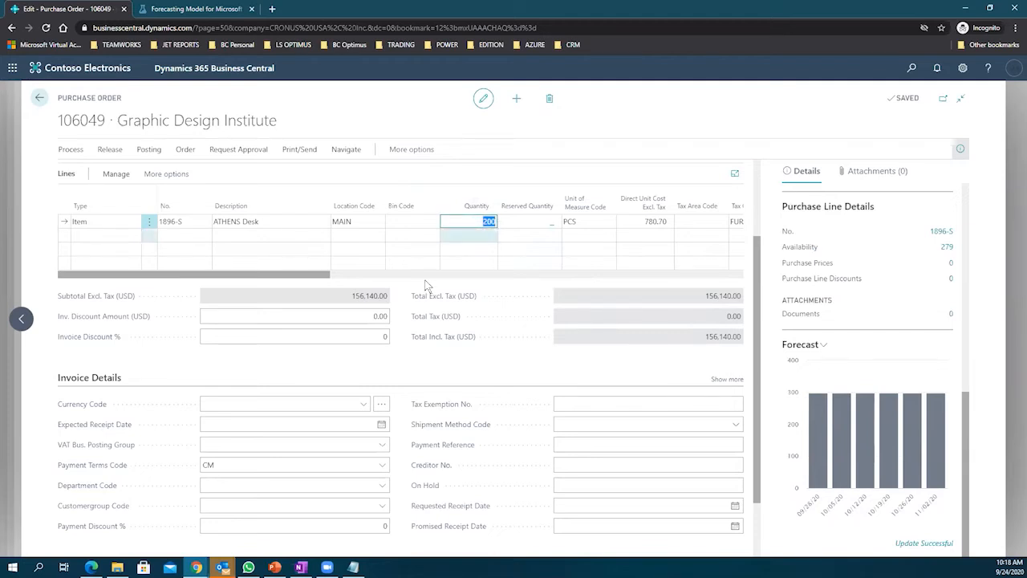
click(148, 151)
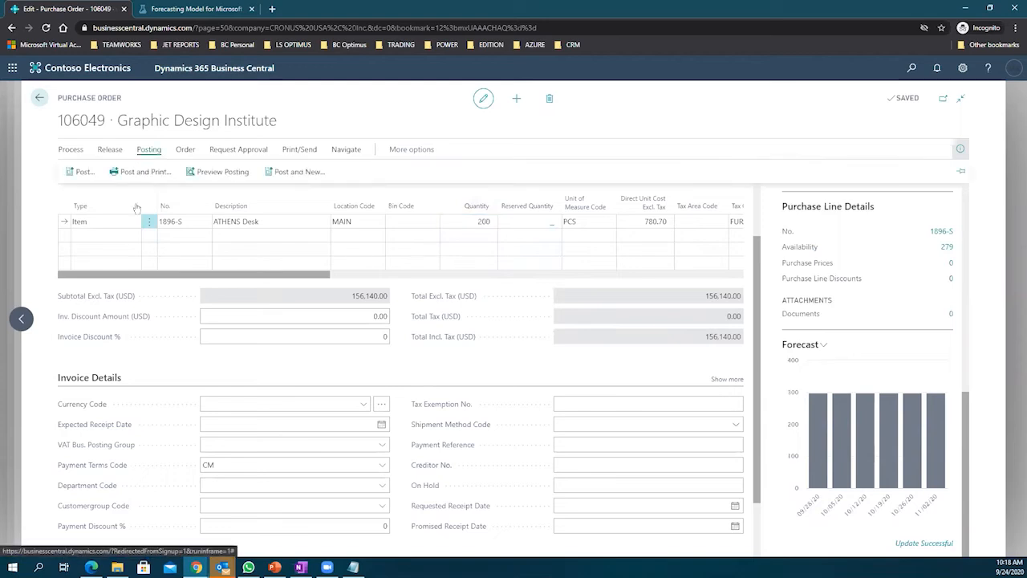
key(F9)
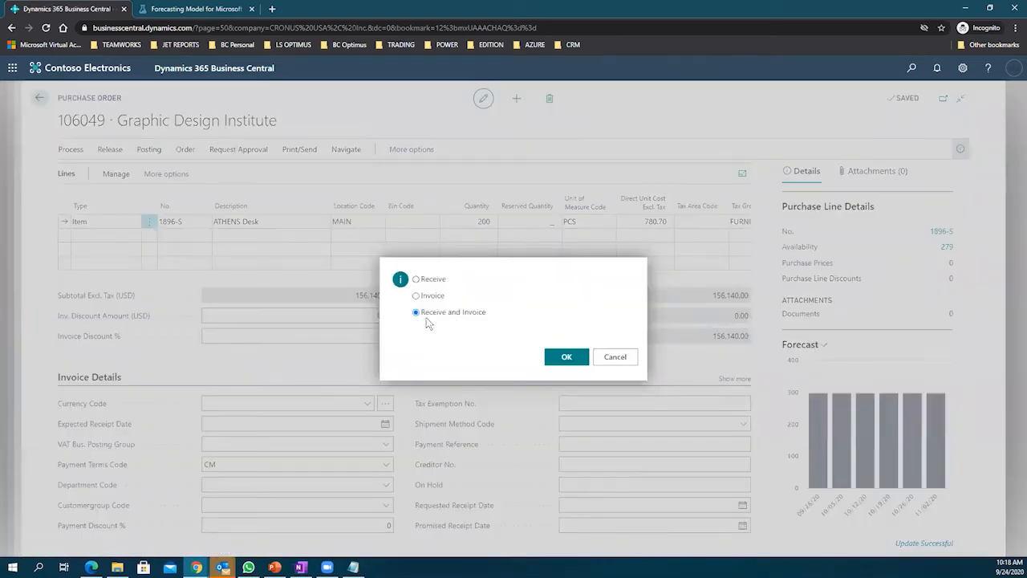
Step: Dismiss the missing-document posting error and enter 9999999 as the order's Vendor Invoice No
click(563, 359)
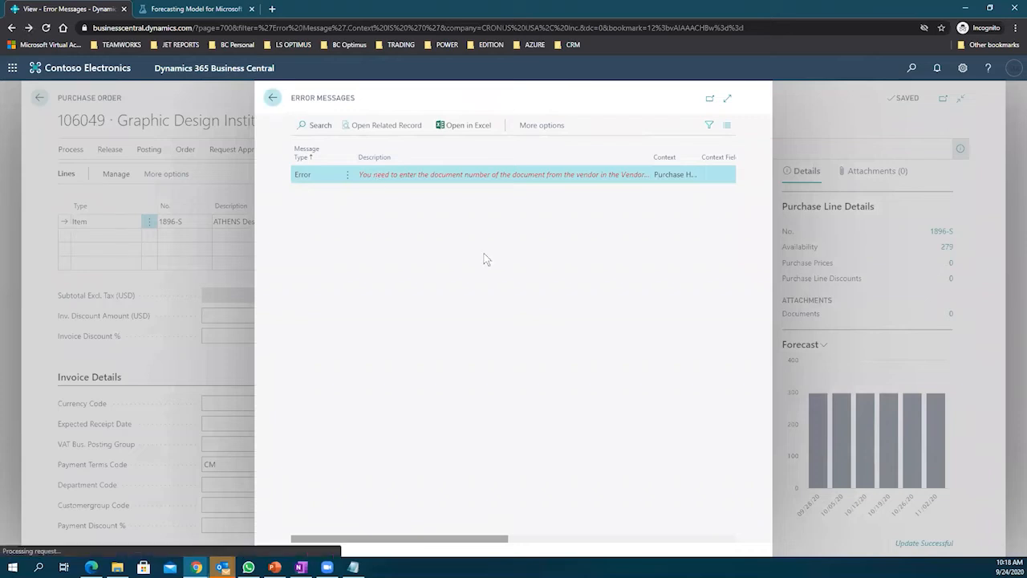
key(Escape)
scroll(674, 271, up, 3)
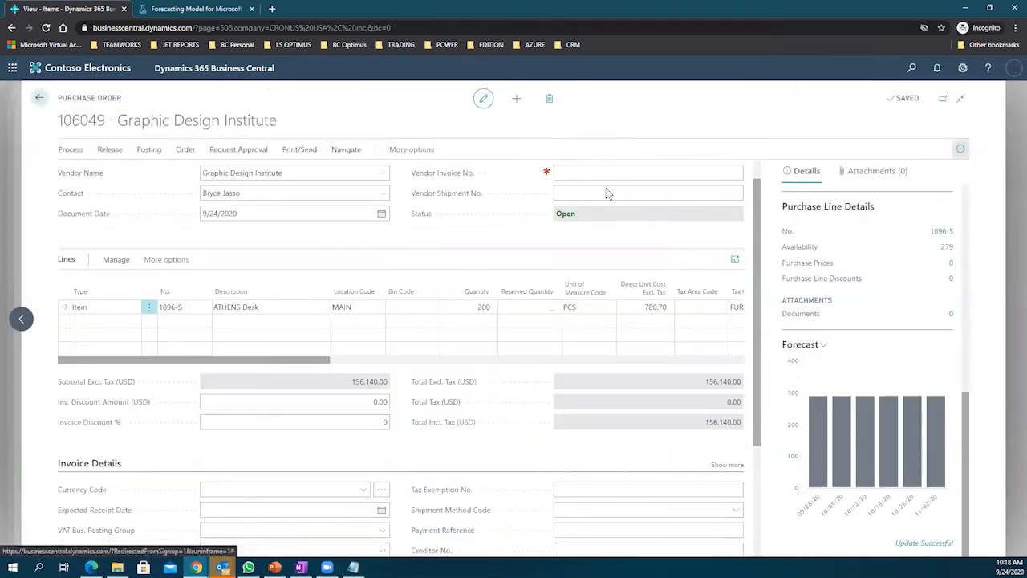
click(589, 200)
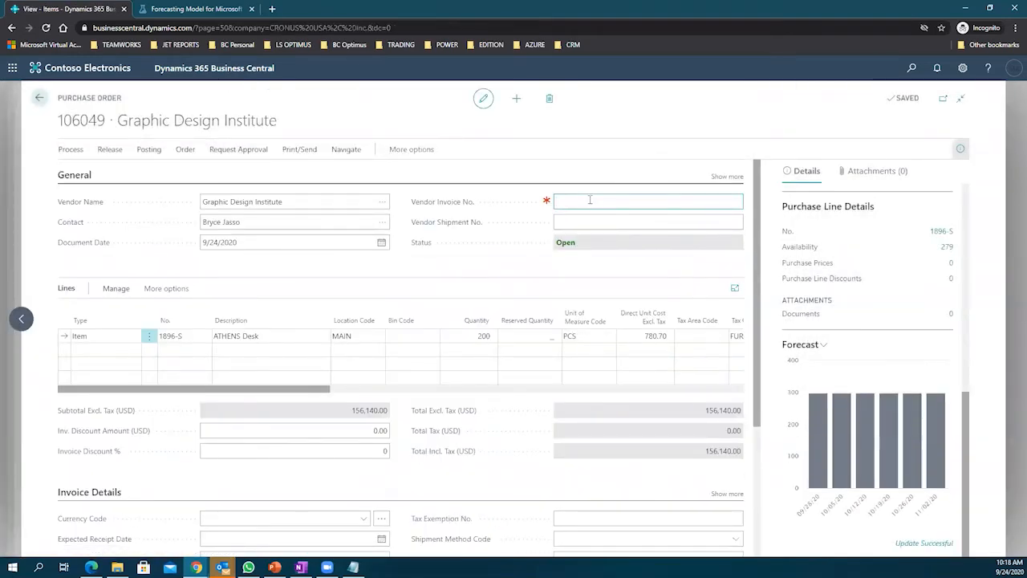
text(0)
text(9999999)
key(Tab)
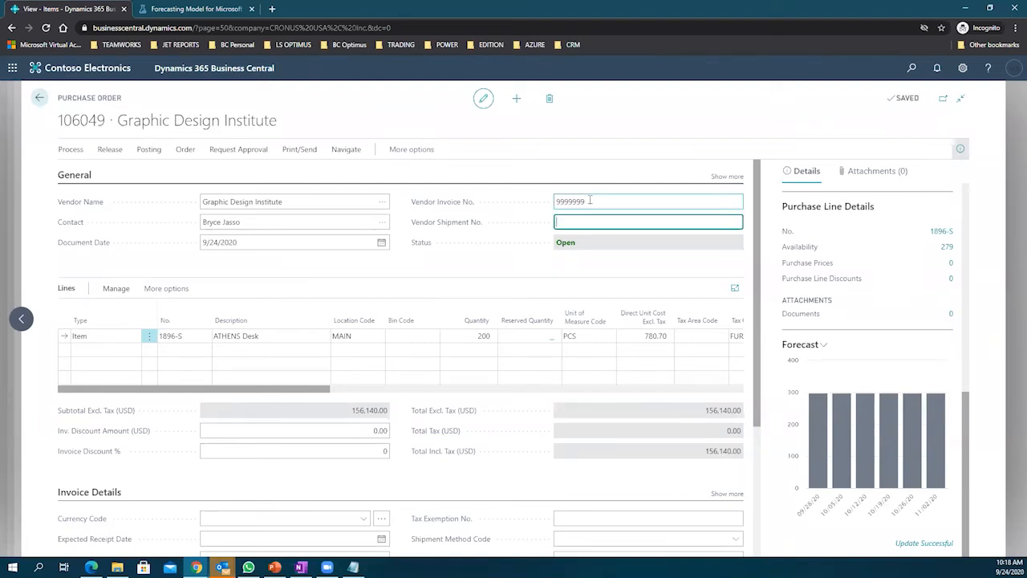
drag(586, 202, 507, 204)
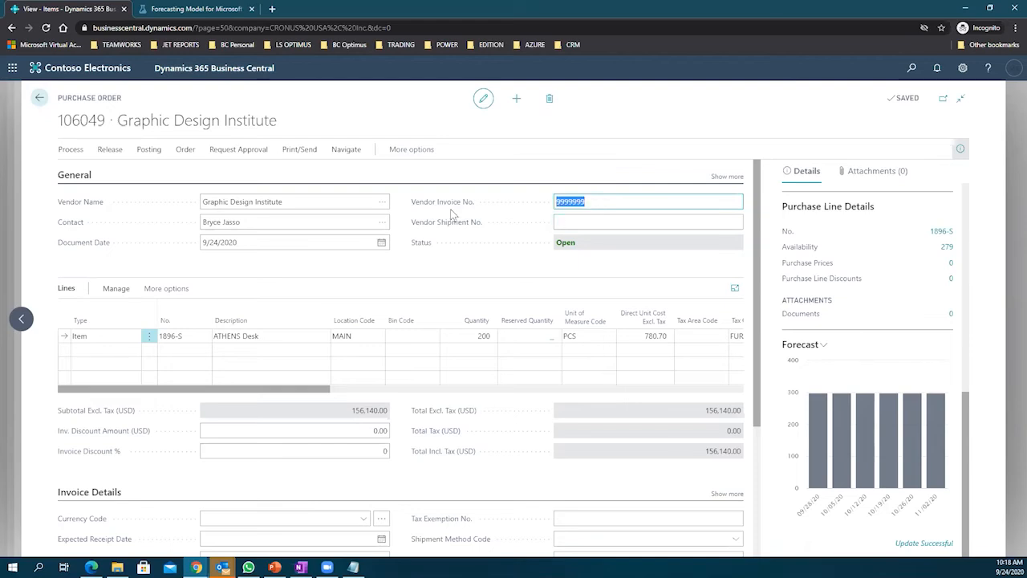
click(141, 154)
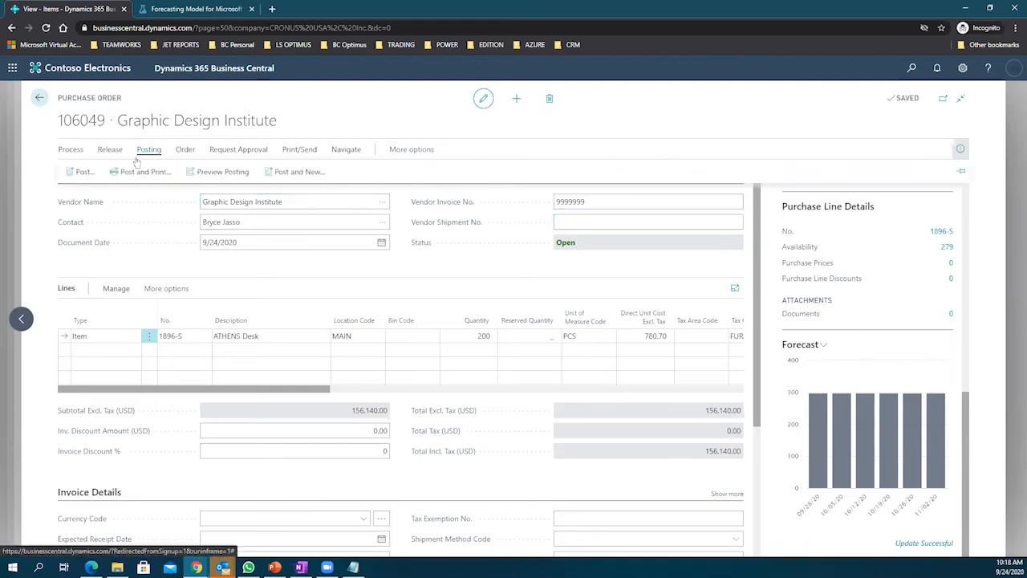
Step: Post order 106049 as received and invoiced, review posted invoice 108236, then go back
click(85, 173)
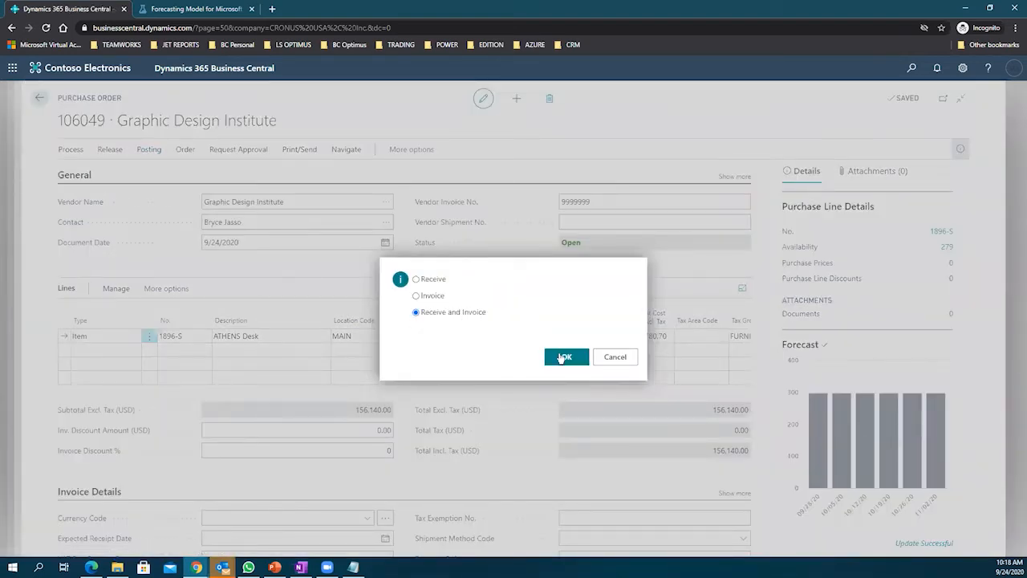
click(563, 357)
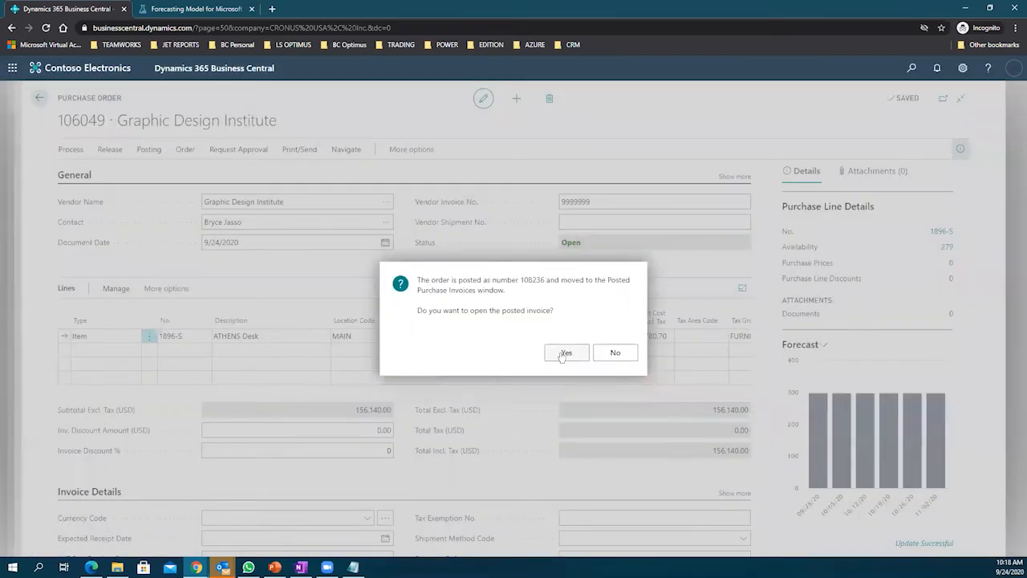
click(562, 357)
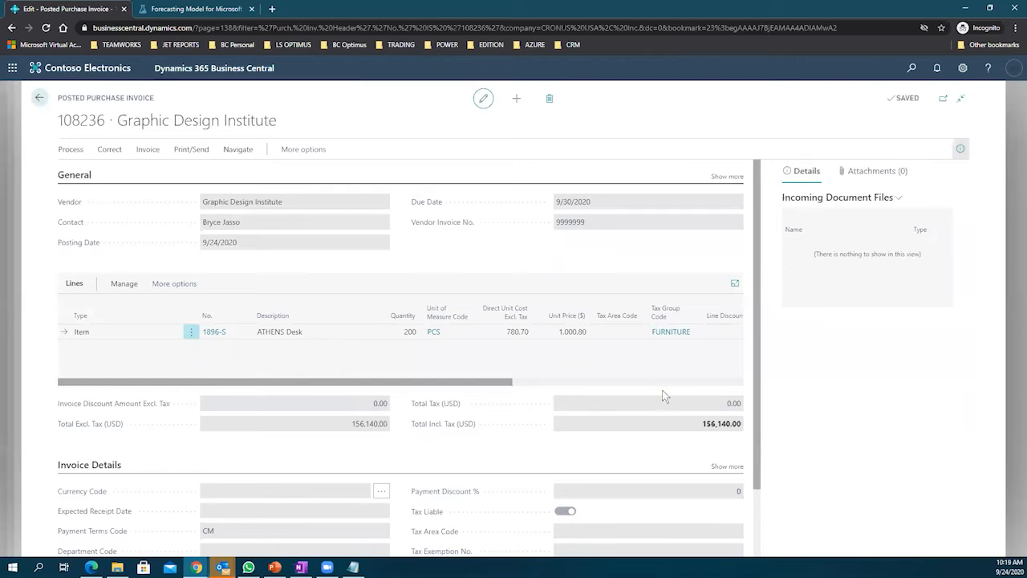
drag(689, 424, 757, 430)
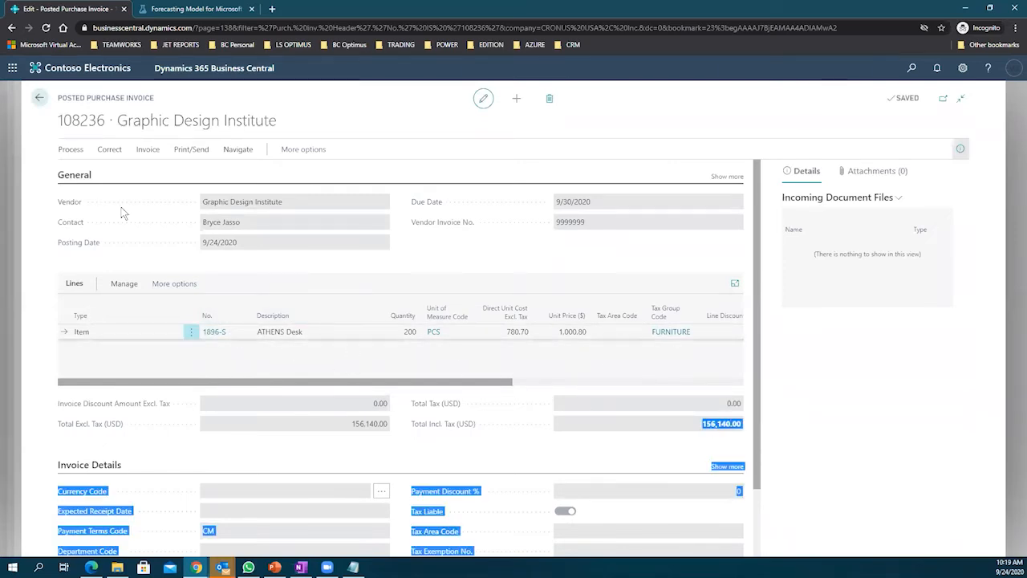
click(38, 97)
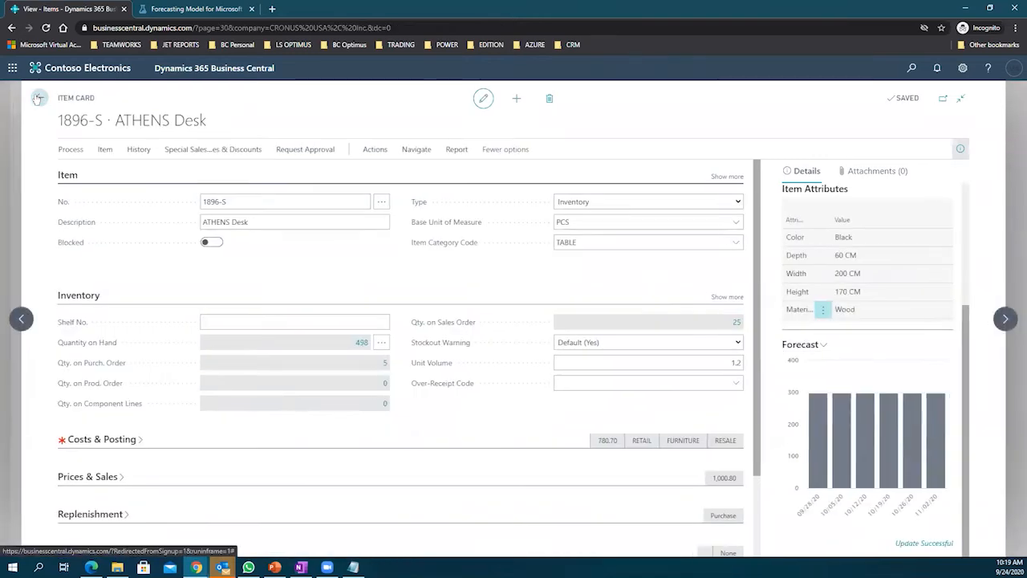
Step: From the Role Center, search 'transfer routes' and open the Transfer Routes matrix full page
click(38, 98)
click(38, 98)
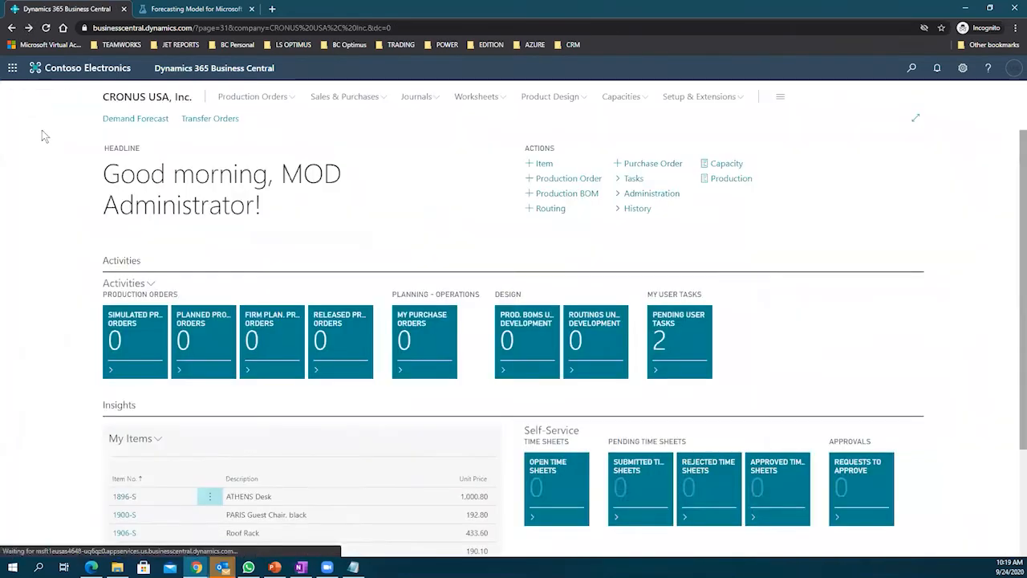
click(913, 68)
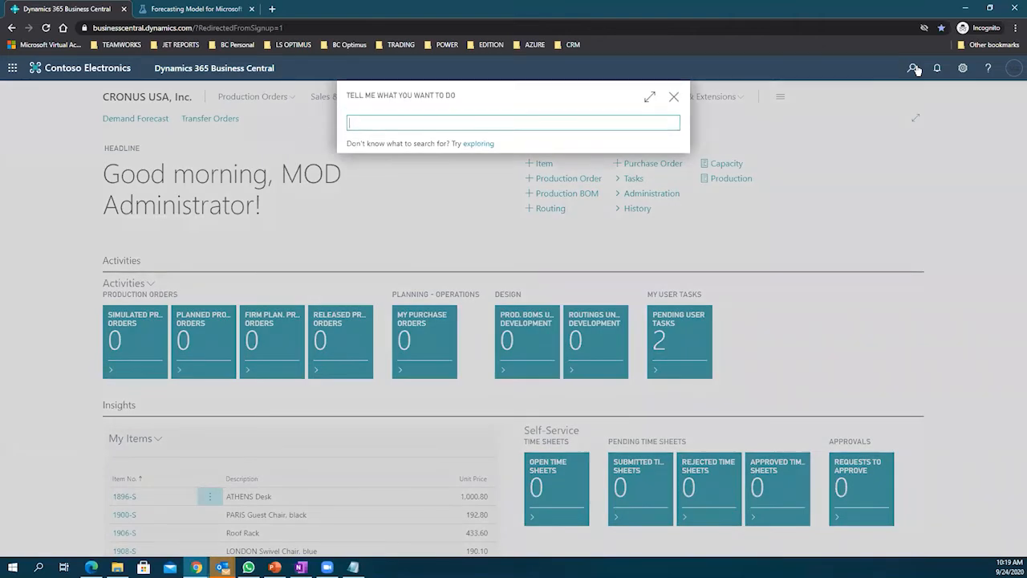
text(tranfer rout)
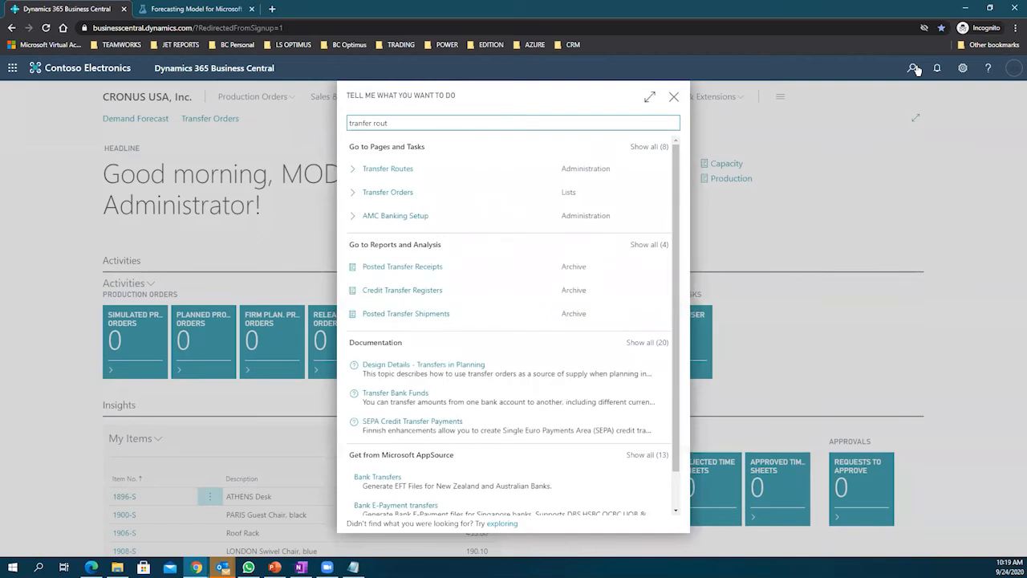
click(387, 170)
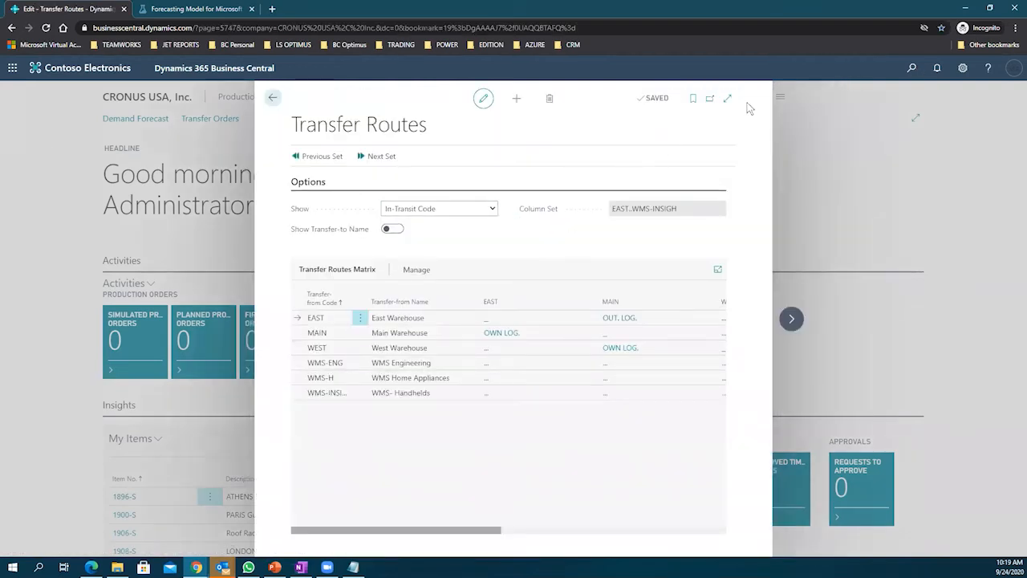
click(727, 98)
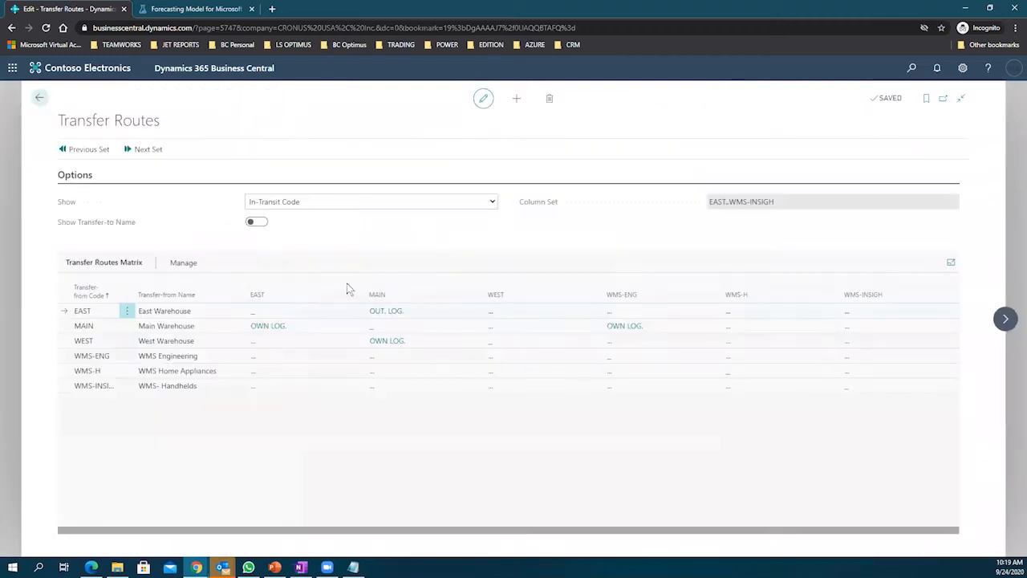
click(158, 329)
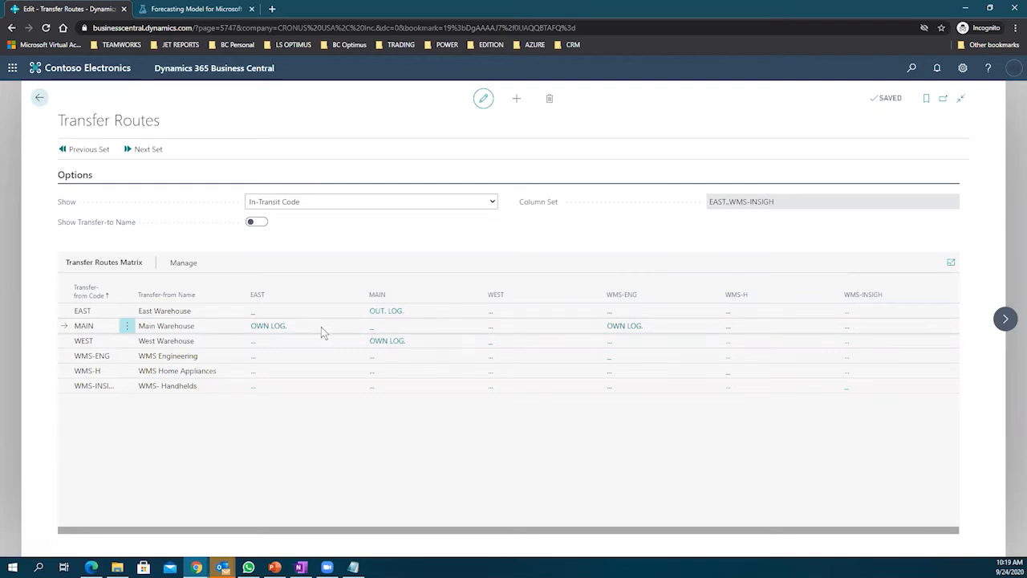
Step: Keep OWN LOG. as the in-transit code for the MAIN-to-EAST route
click(269, 326)
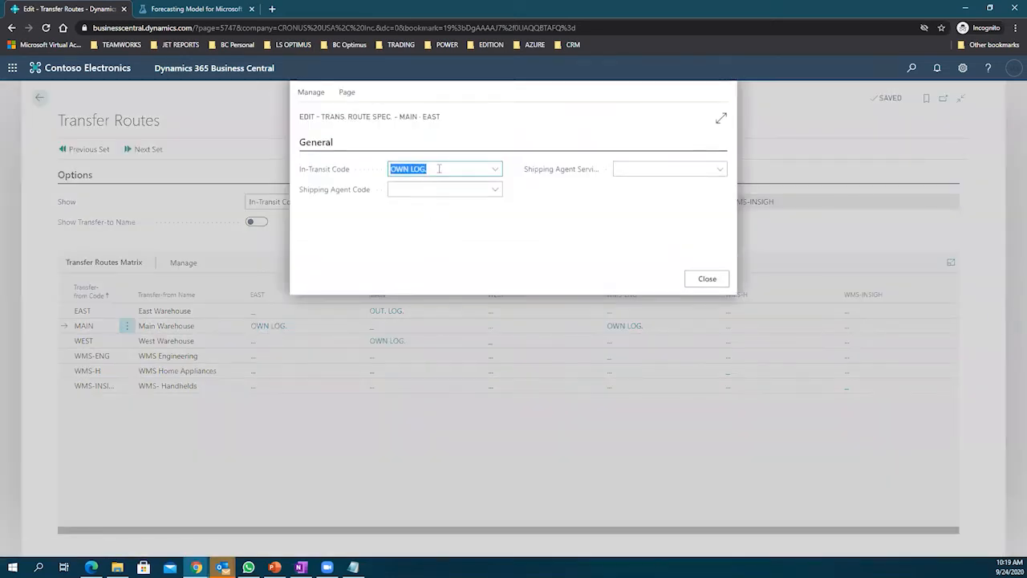
click(445, 167)
click(358, 170)
click(496, 170)
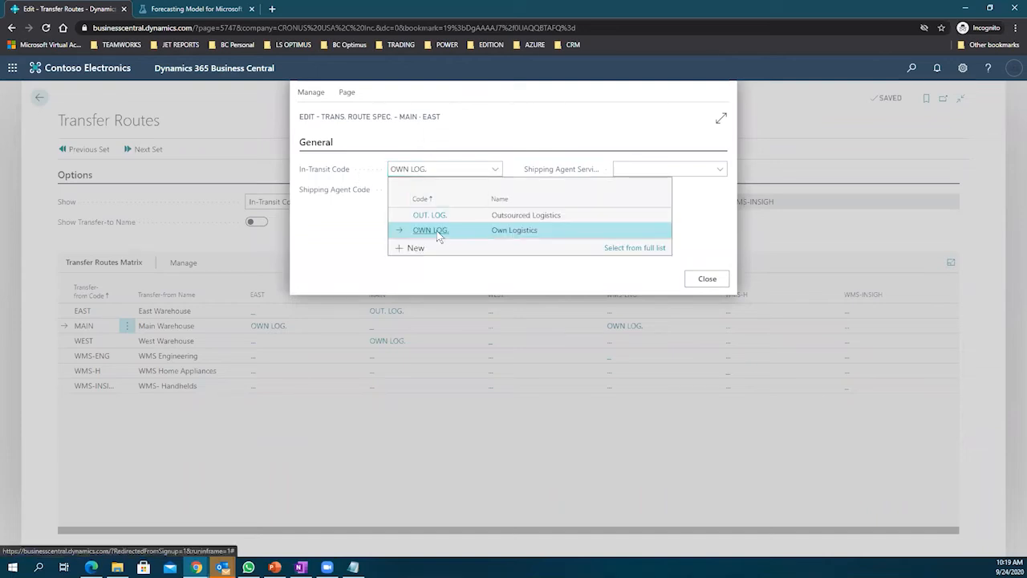
click(488, 133)
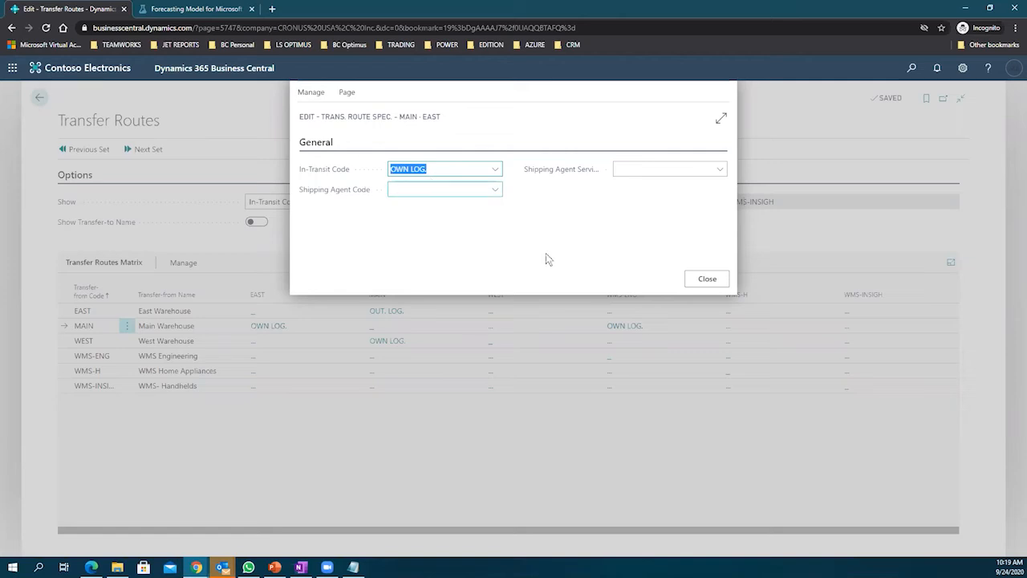
click(704, 279)
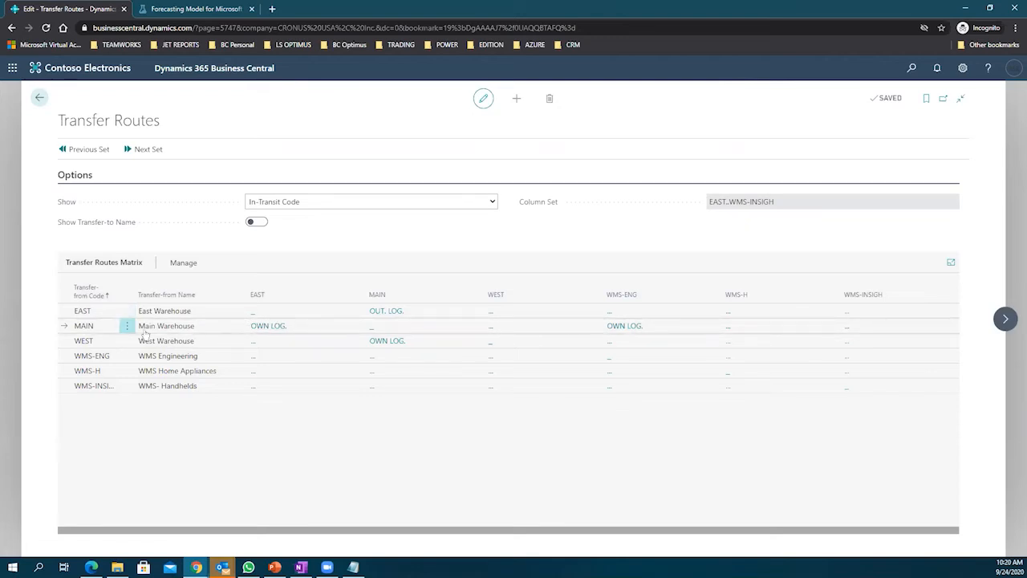
Step: Confirm the EAST-to-MAIN route uses OUT. LOG. with shipping agent FEDEX and NEXT DAY service
click(427, 315)
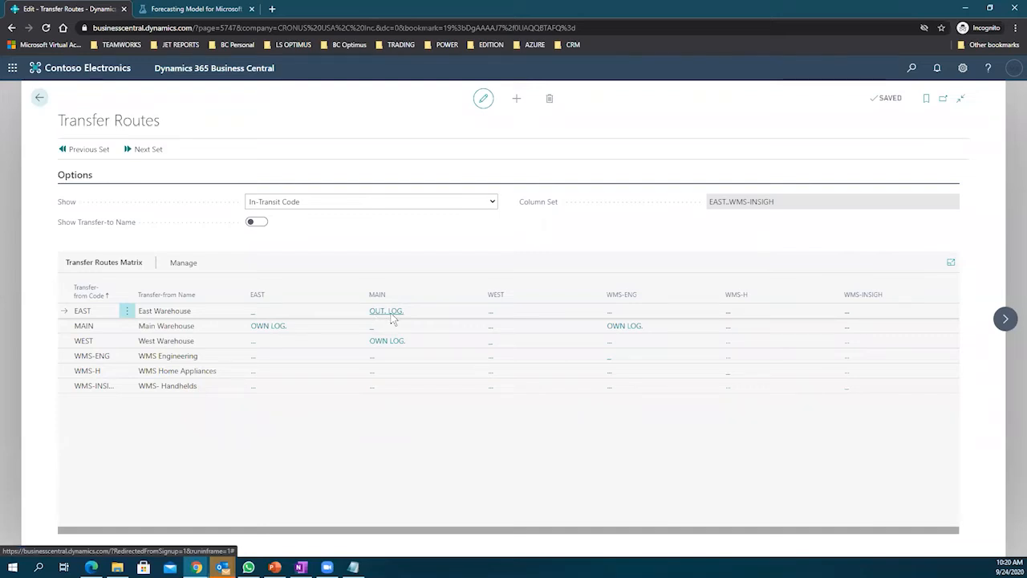
click(392, 314)
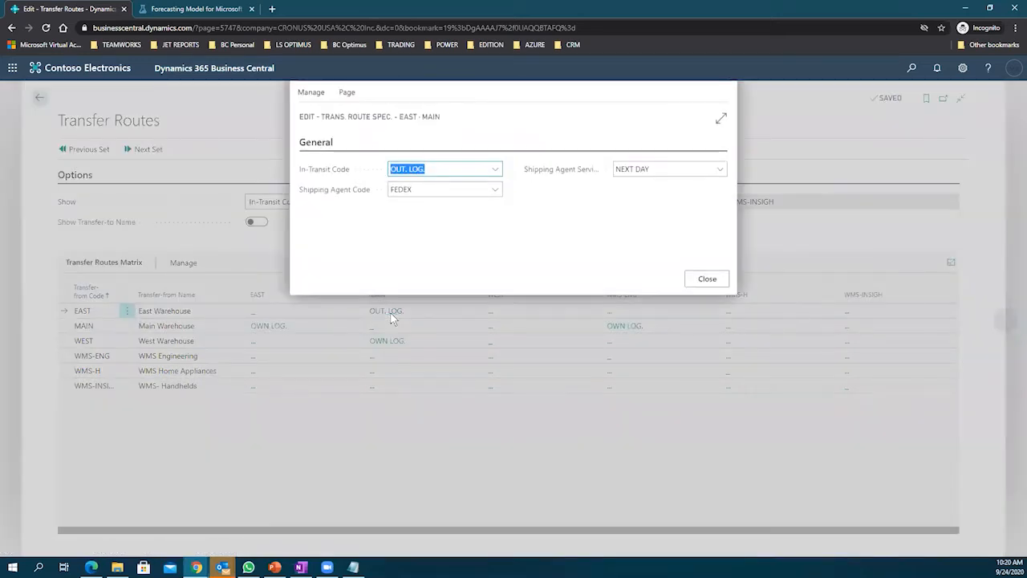
click(496, 191)
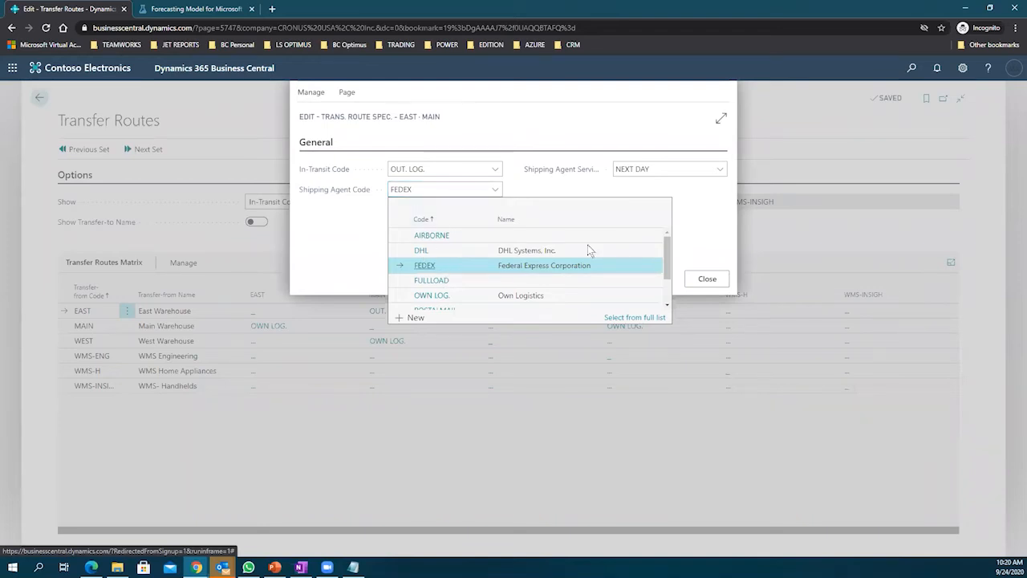
click(720, 168)
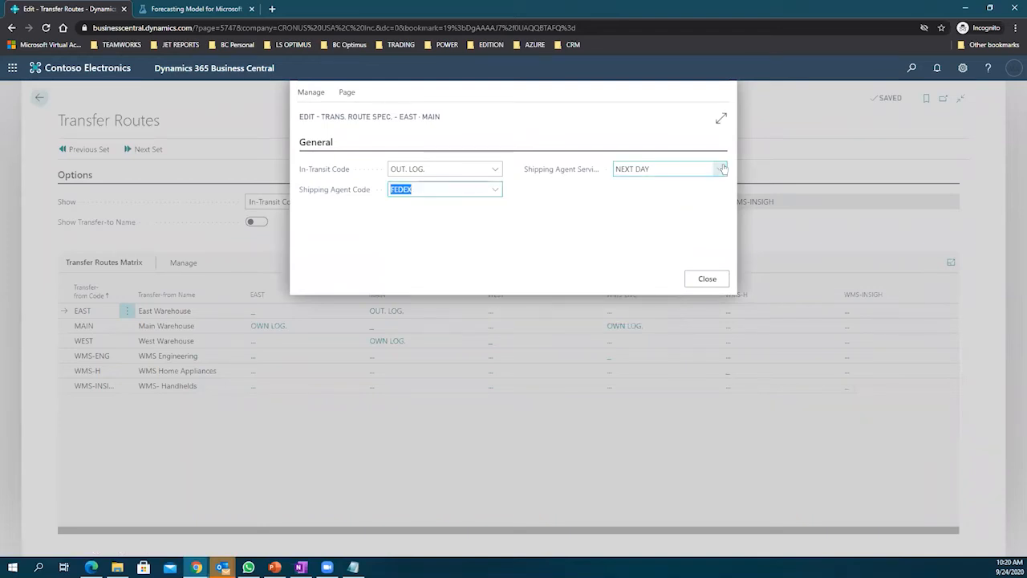
click(720, 169)
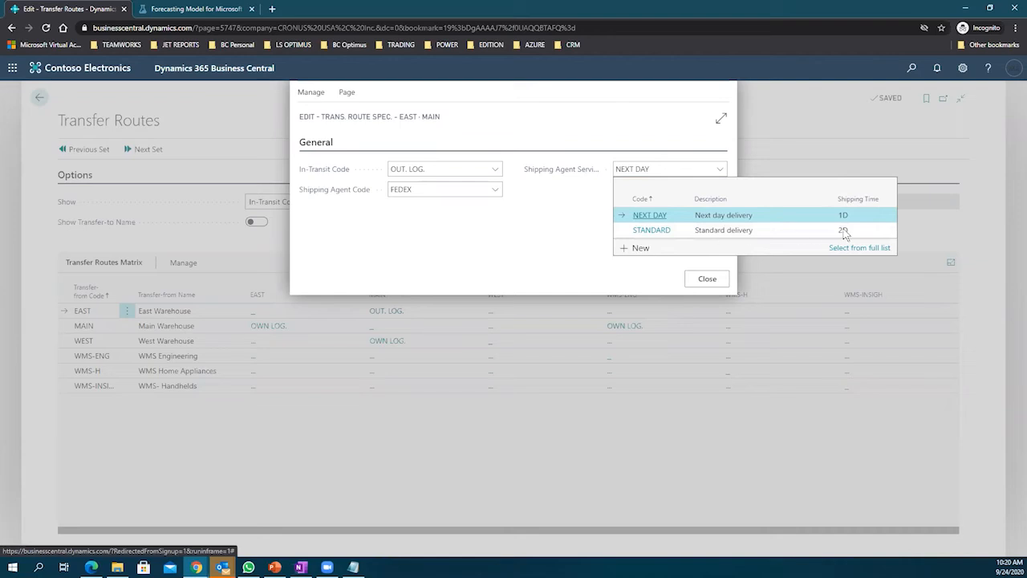
click(558, 236)
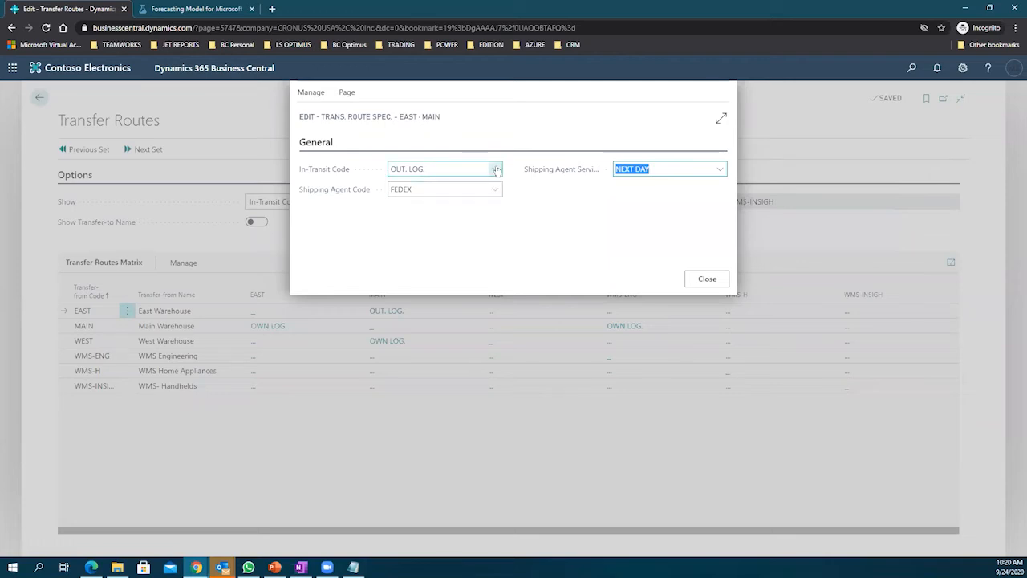
click(706, 279)
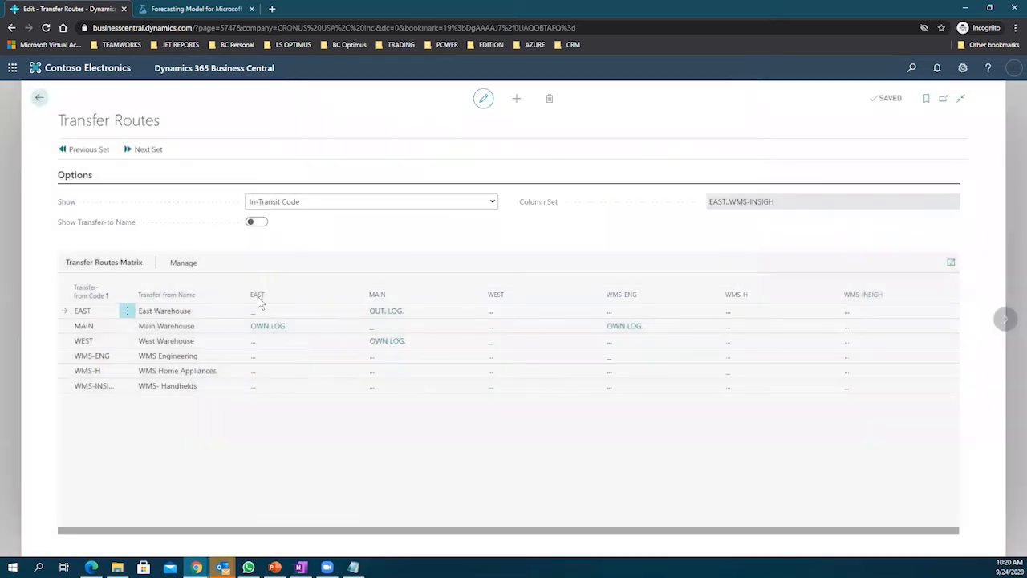
Step: Set MAIN-to-WEST route to OUT. LOG., agent DHL, service OVERNIGHT, then return home
click(92, 329)
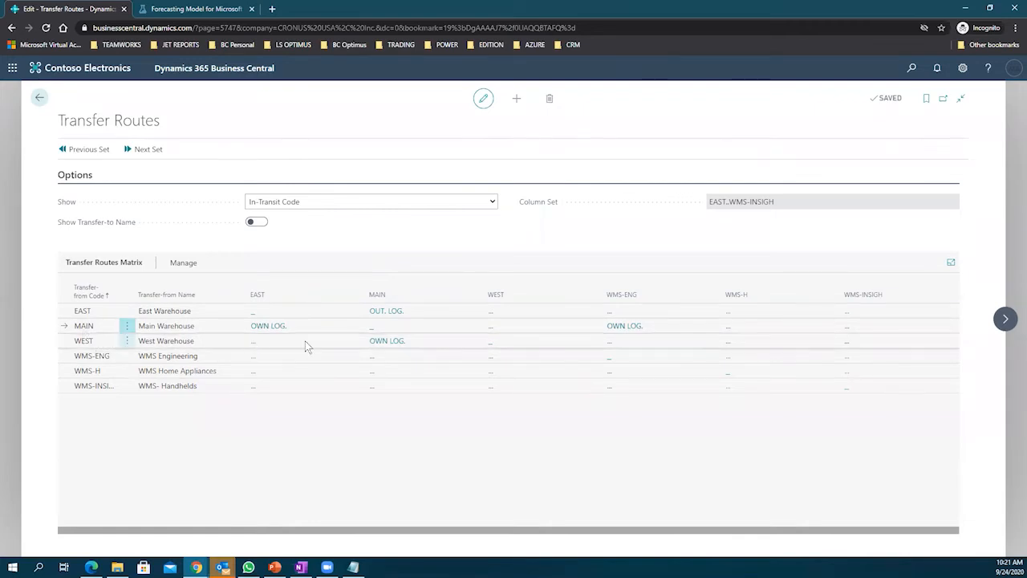
click(490, 326)
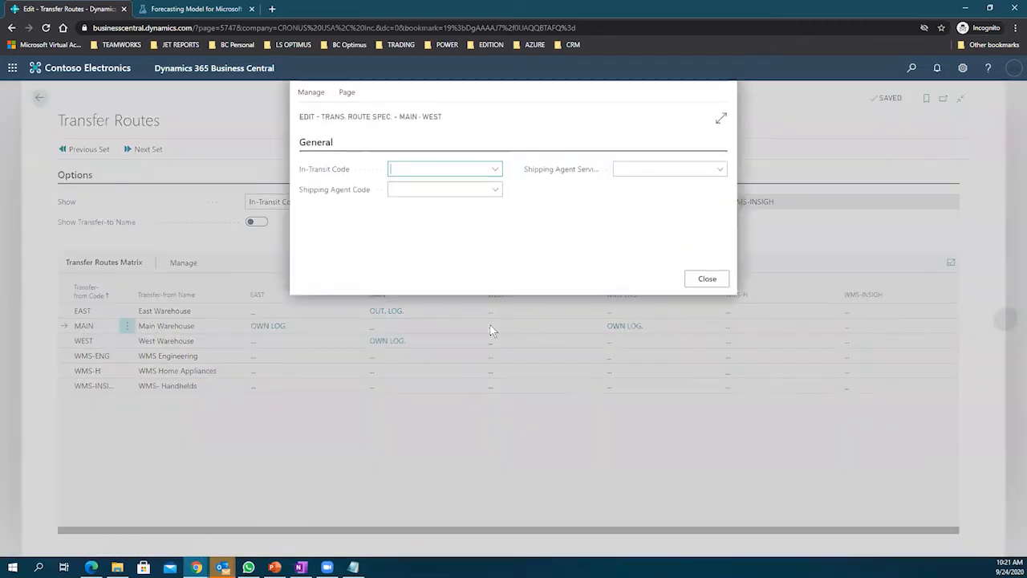
click(495, 170)
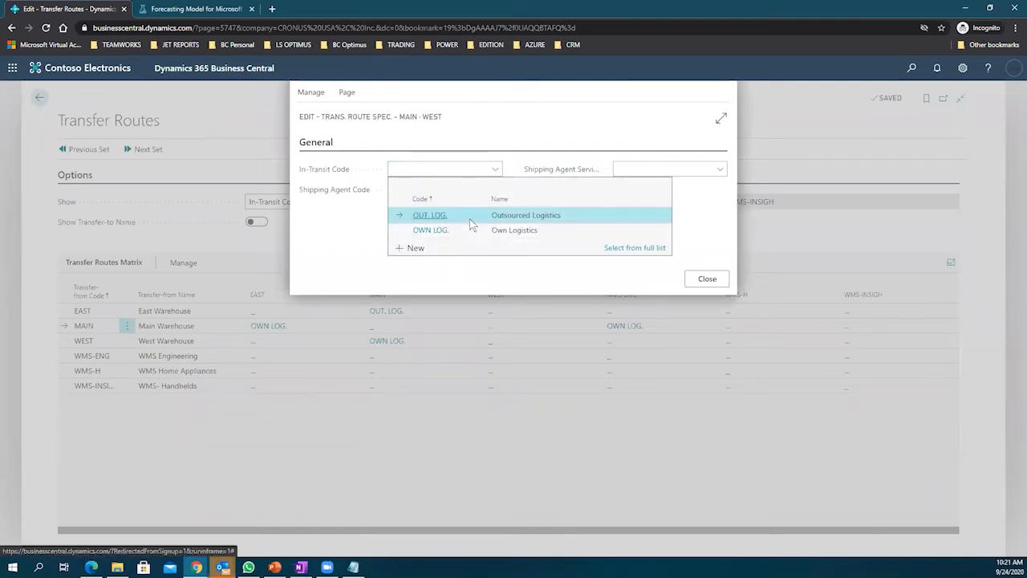
click(469, 217)
click(494, 191)
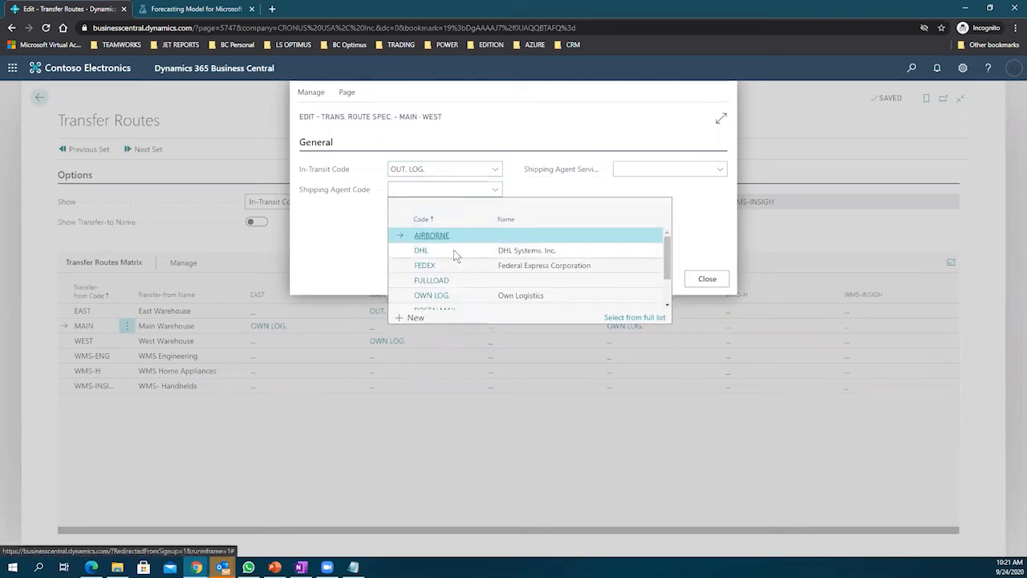
click(456, 252)
click(718, 170)
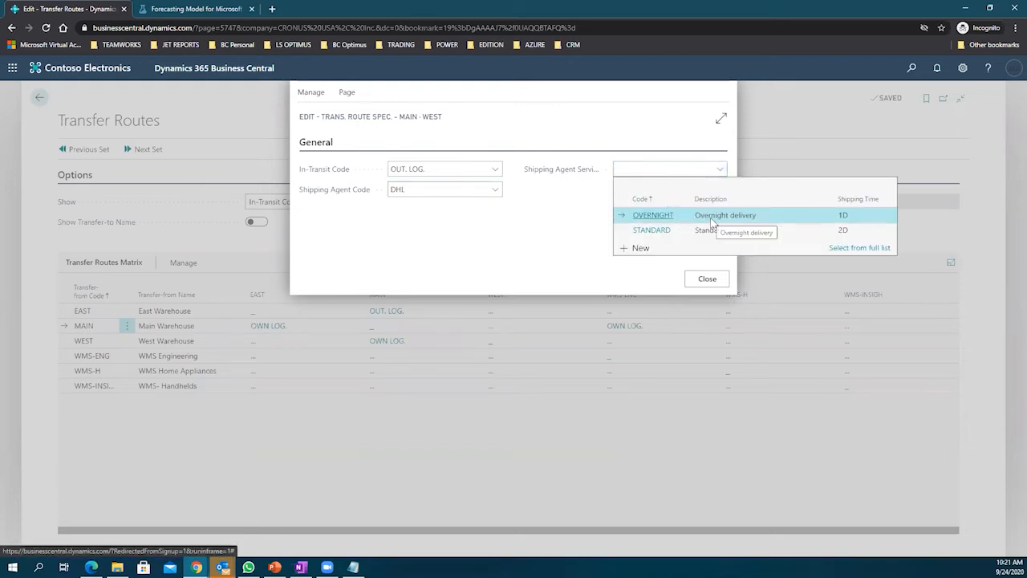
click(711, 217)
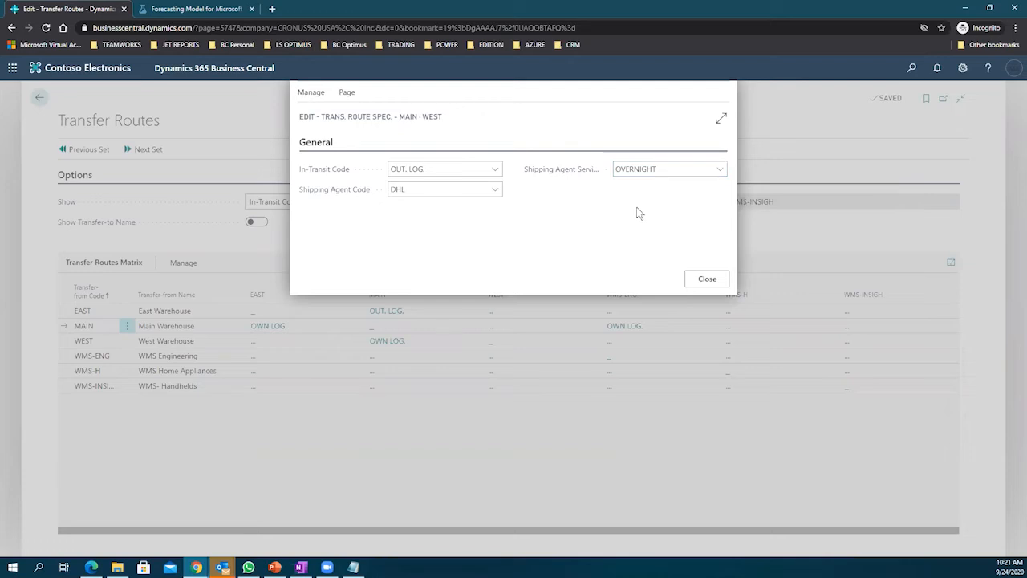
click(704, 279)
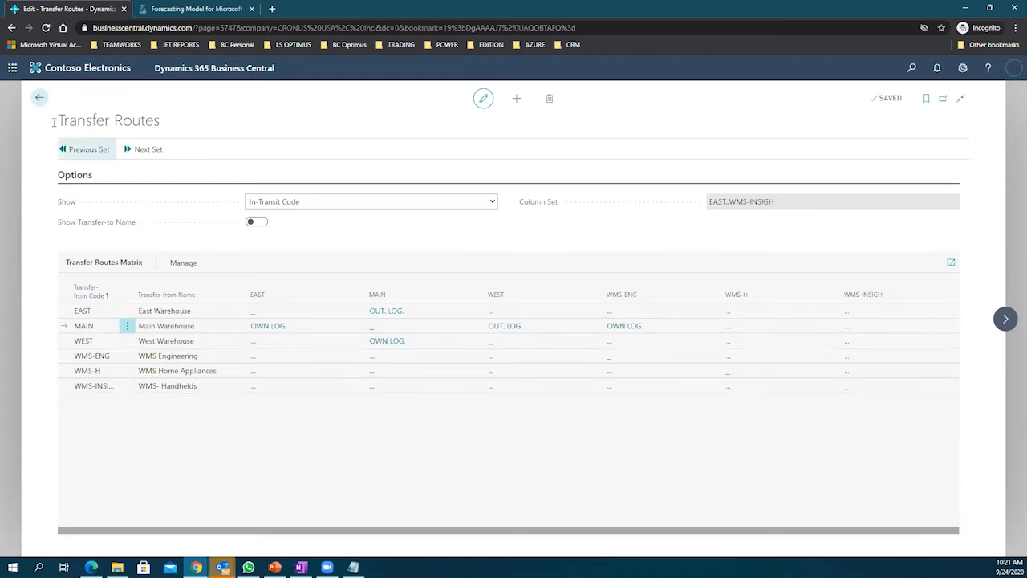
click(38, 99)
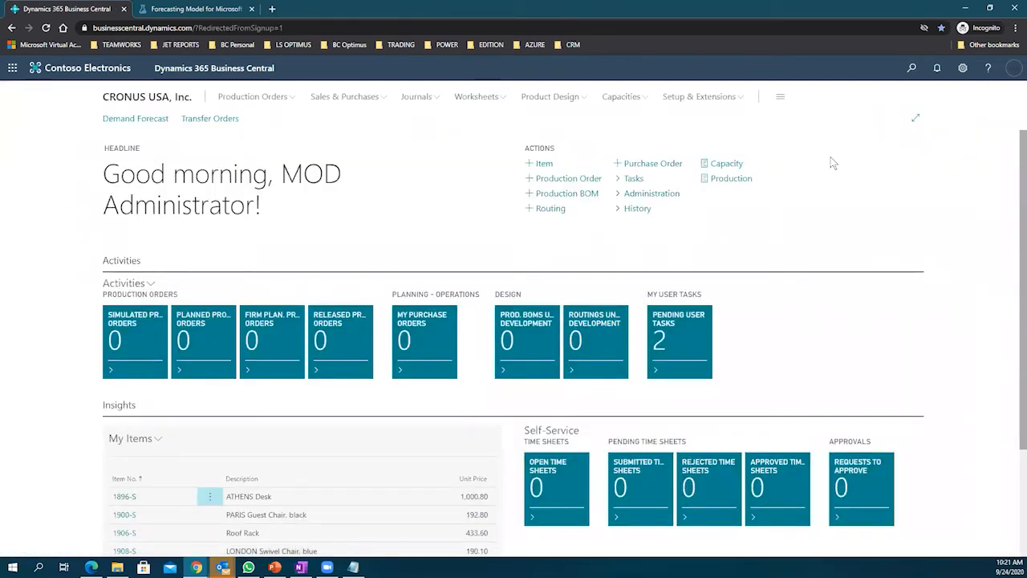
Step: Search for Transfer Orders and create a new blank transfer order
click(910, 72)
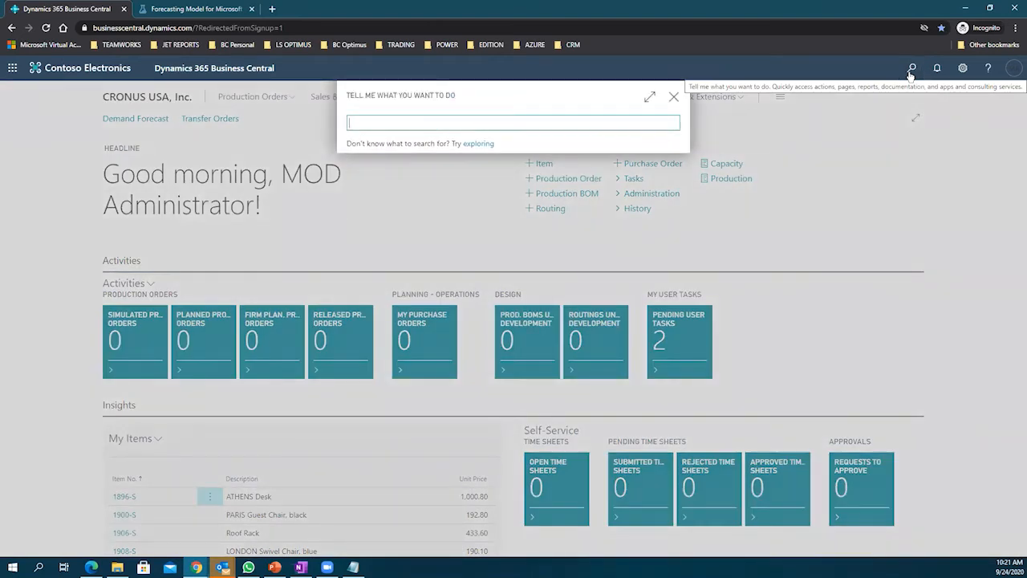
text(tr)
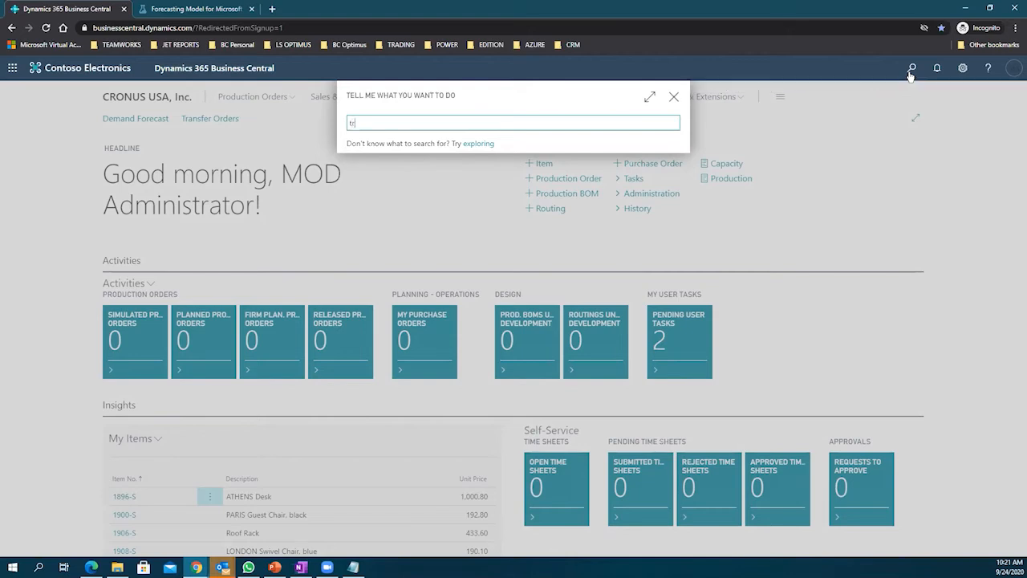
text(anfer)
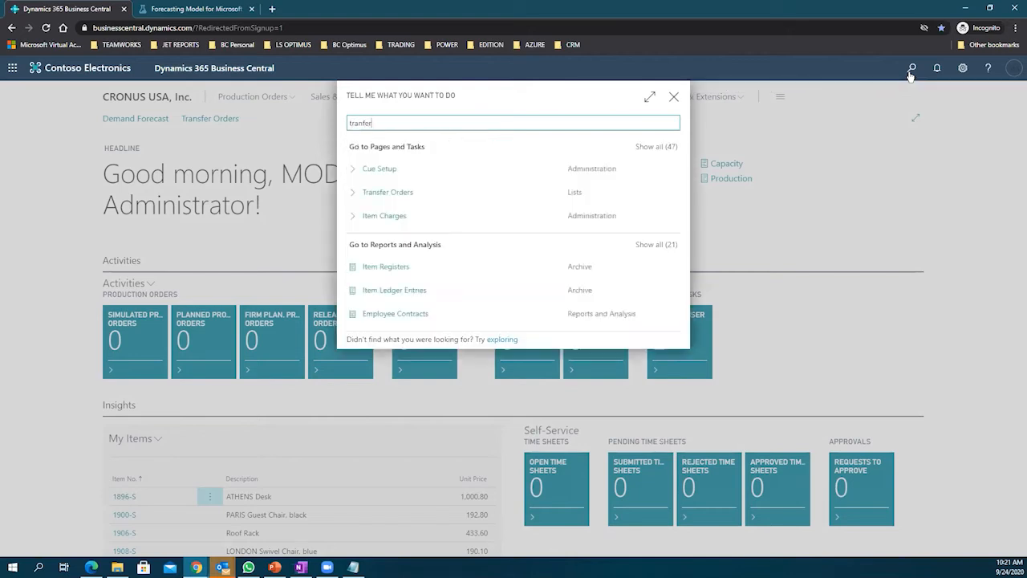
click(395, 172)
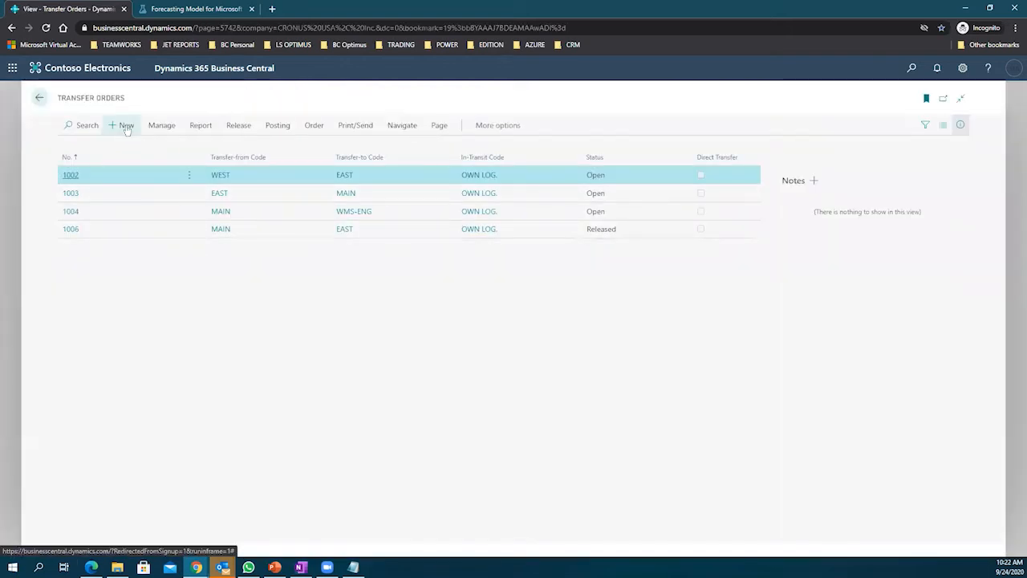
click(124, 126)
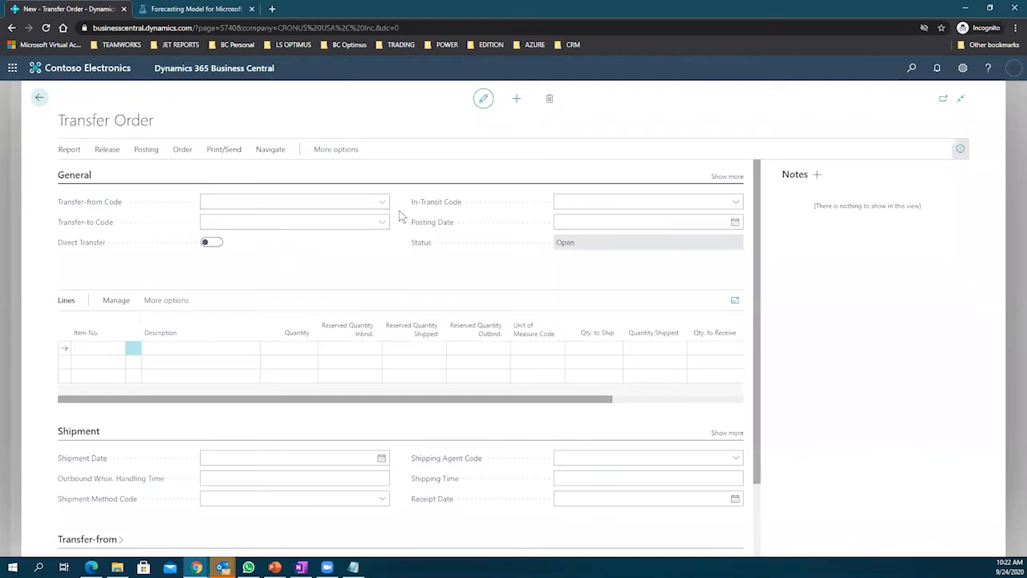
Step: Set the transfer order to move goods from MAIN to EAST
click(383, 201)
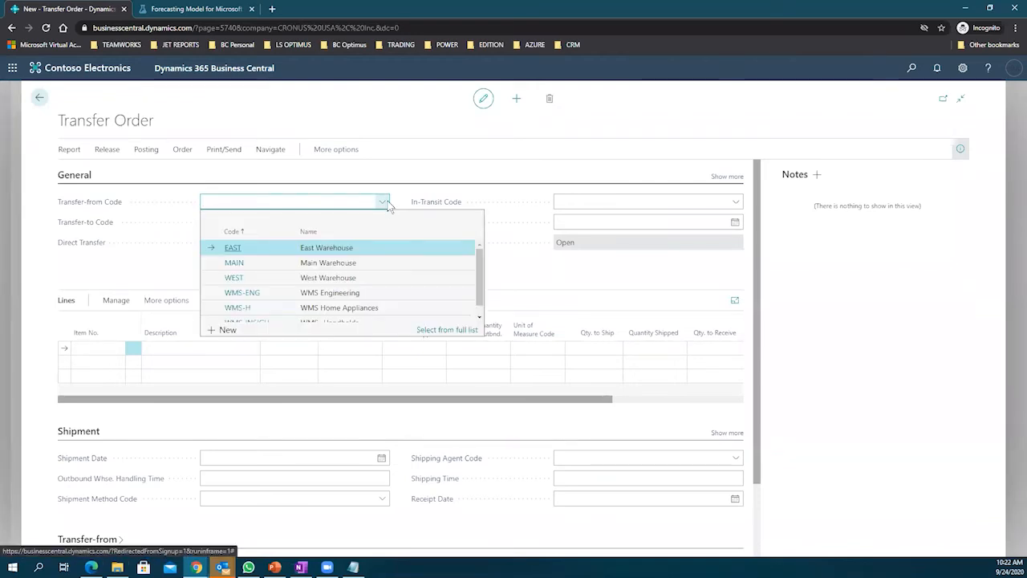
click(259, 270)
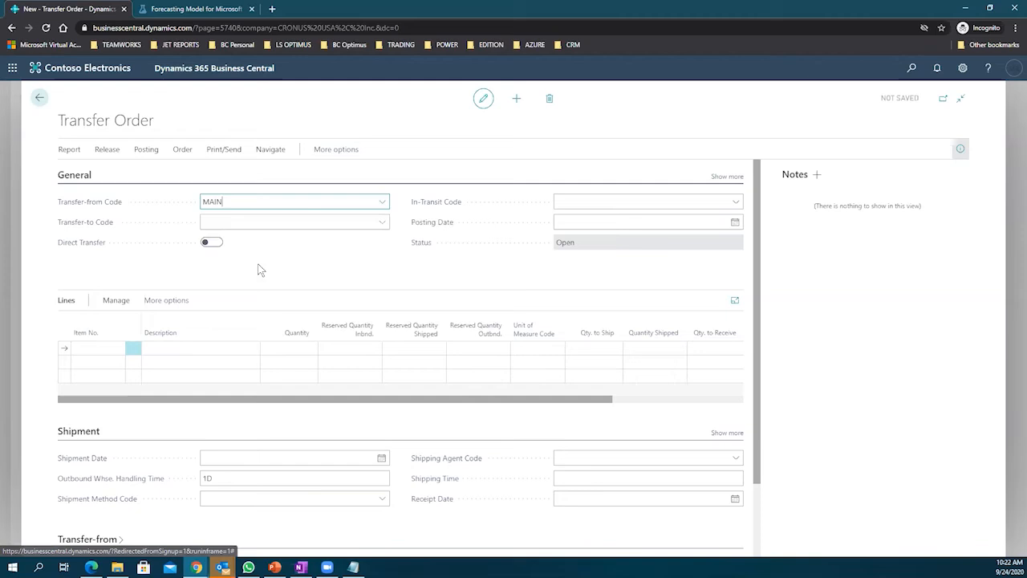
click(384, 223)
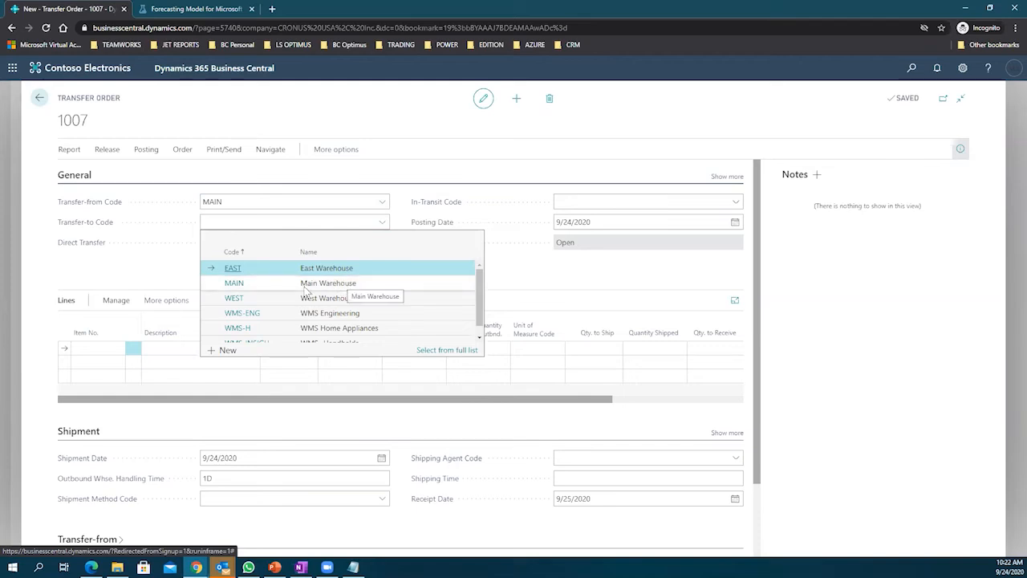
click(256, 263)
Step: Add a line for item 1896-S ATHENS Desk with quantity 10
click(95, 348)
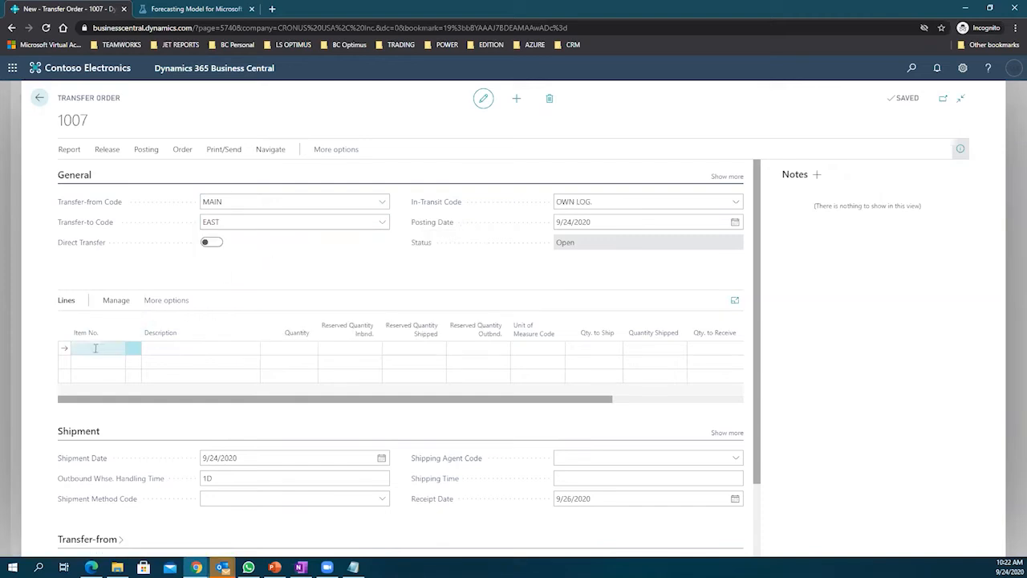
click(118, 348)
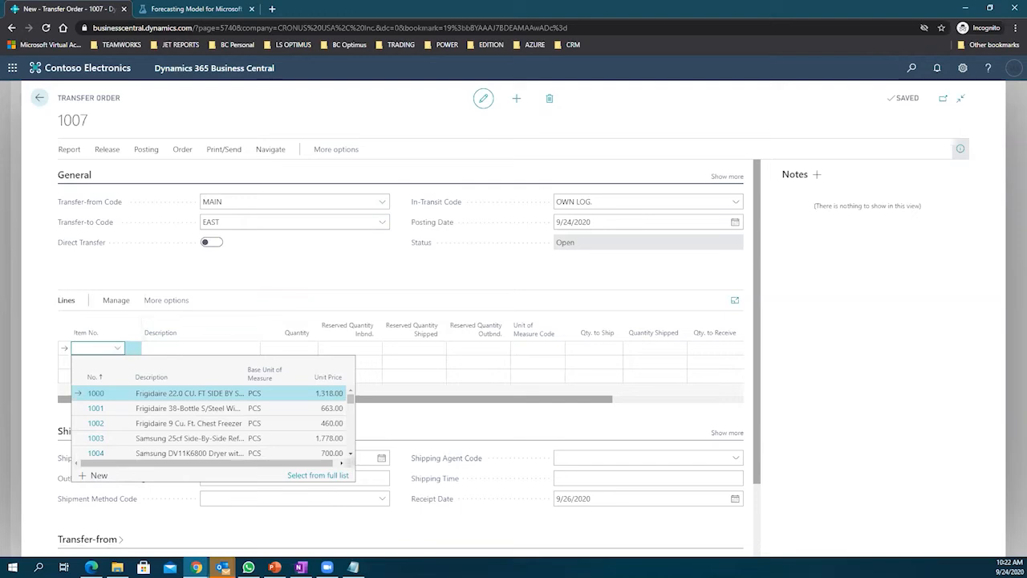
key(alt+Tab)
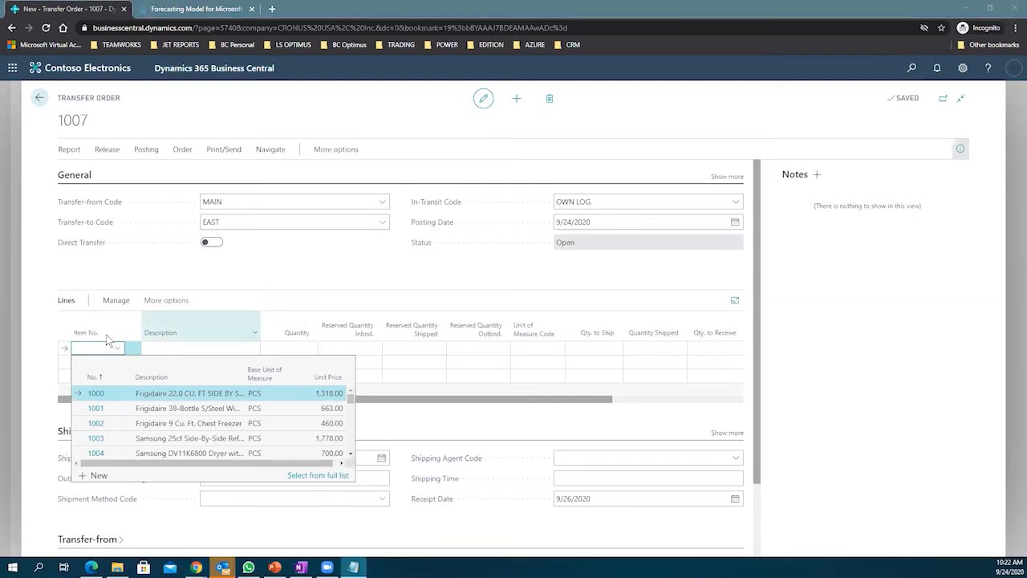
key(alt+Tab)
text(1896-S)
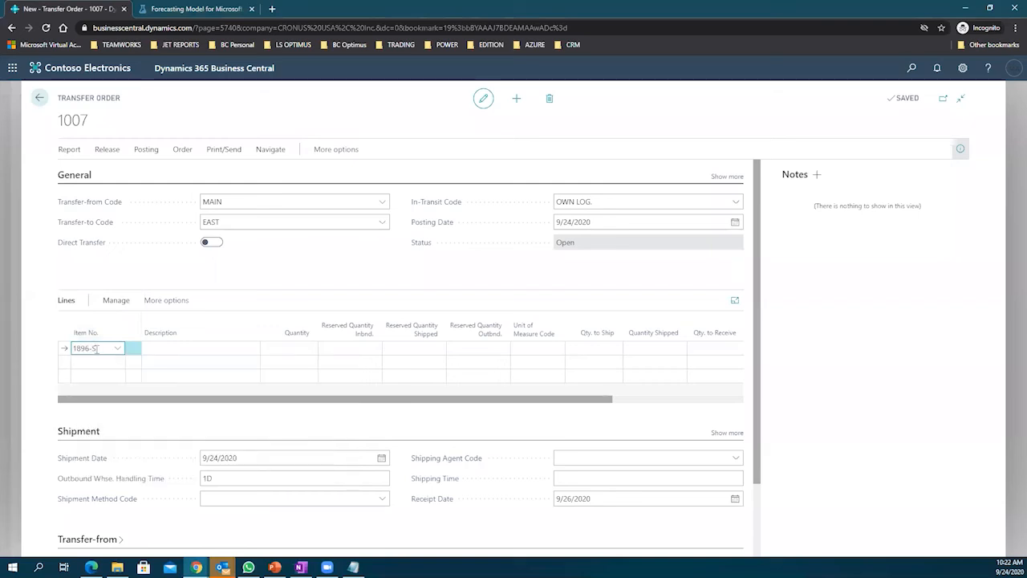
key(Tab)
click(299, 347)
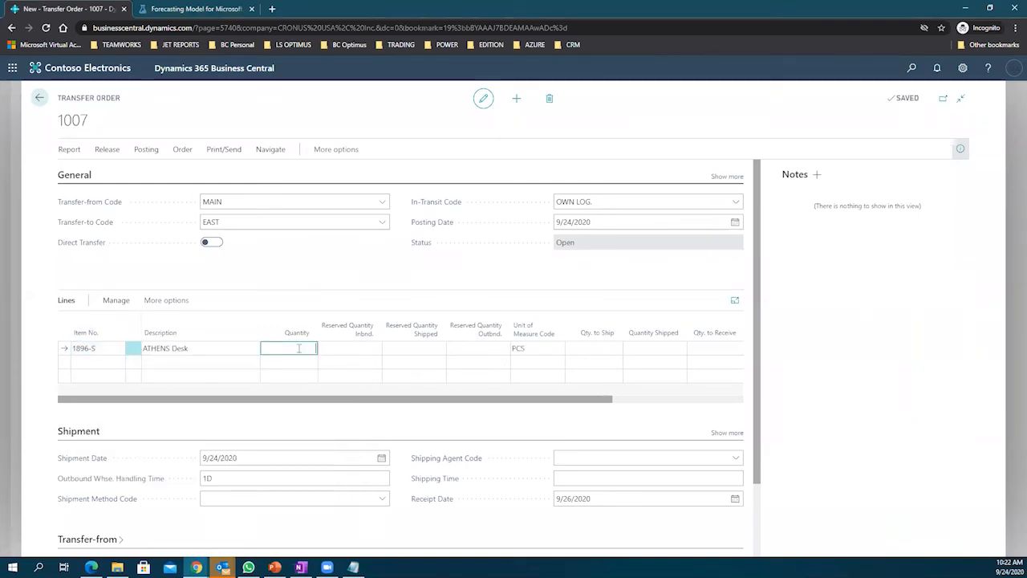
text(10)
key(Tab)
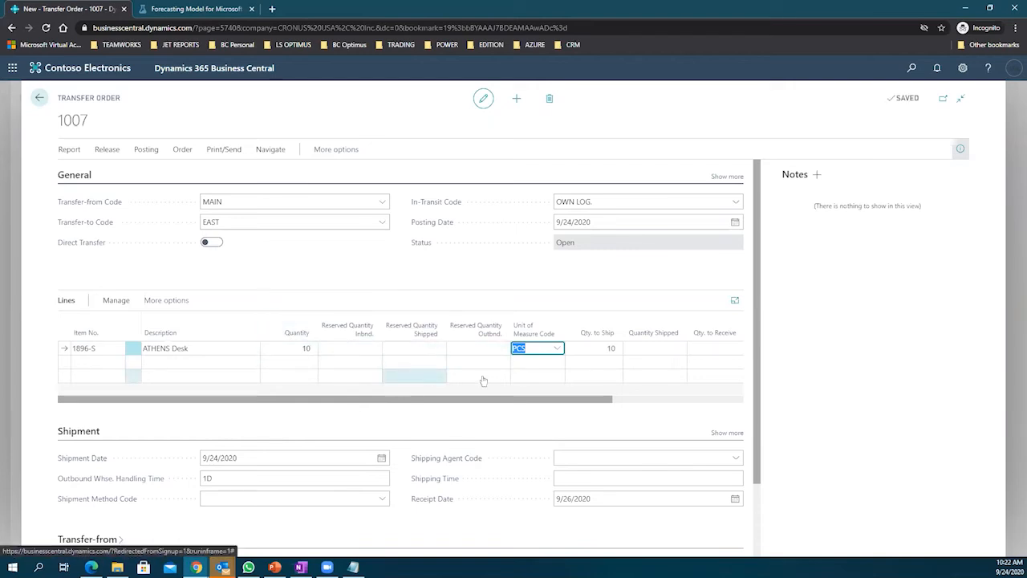
scroll(546, 443, down, 1)
scroll(545, 444, down, 2)
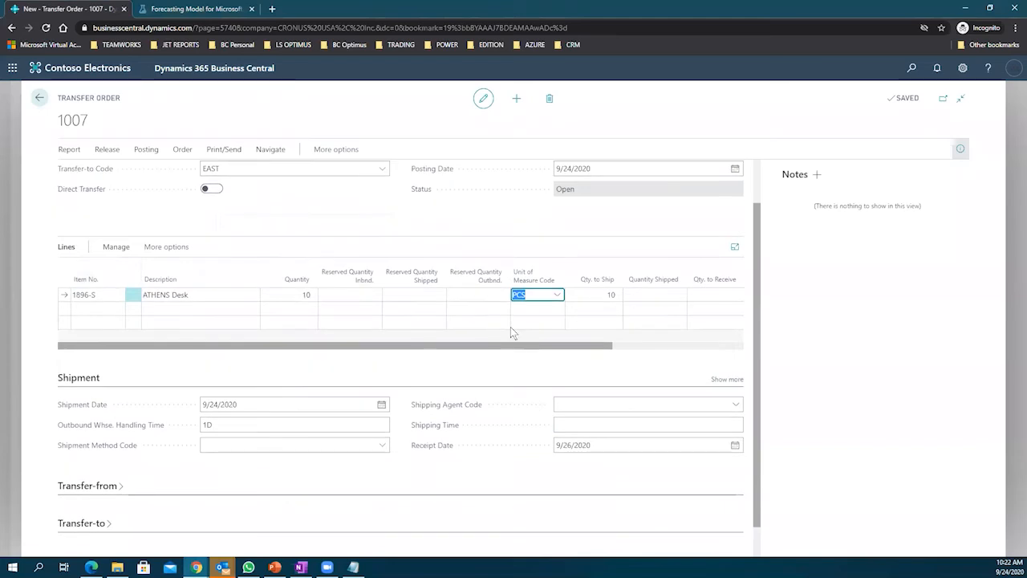
scroll(362, 311, up, 3)
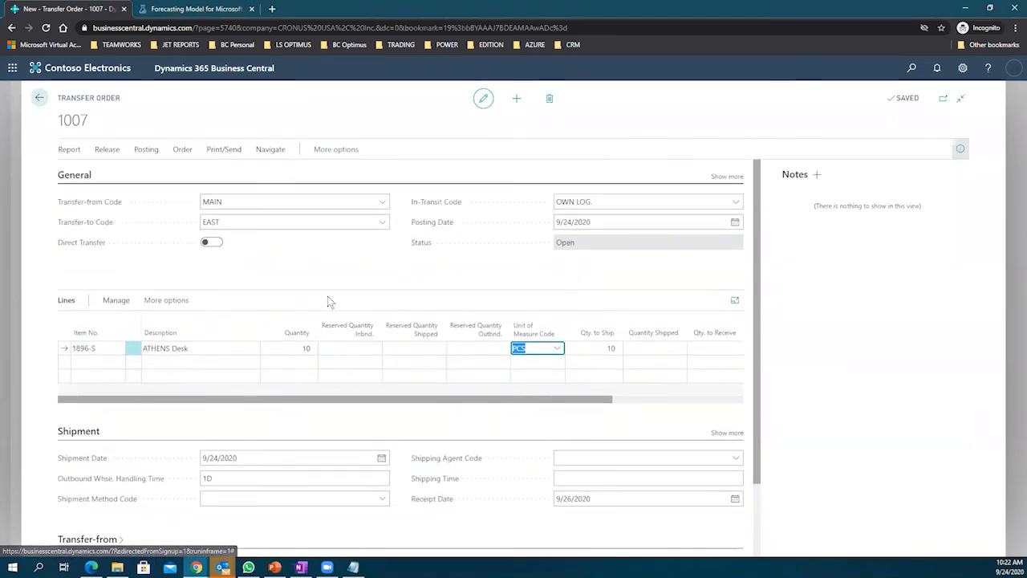
Step: Post transfer order 1007 as a shipment, then check its MAIN origin and OWN LOG. in-transit code
click(146, 149)
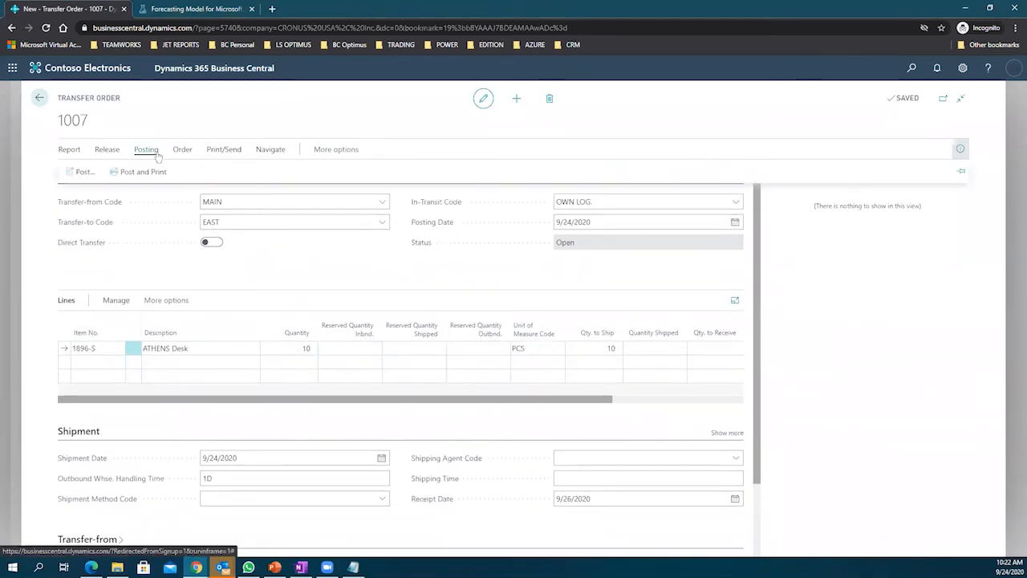
click(80, 172)
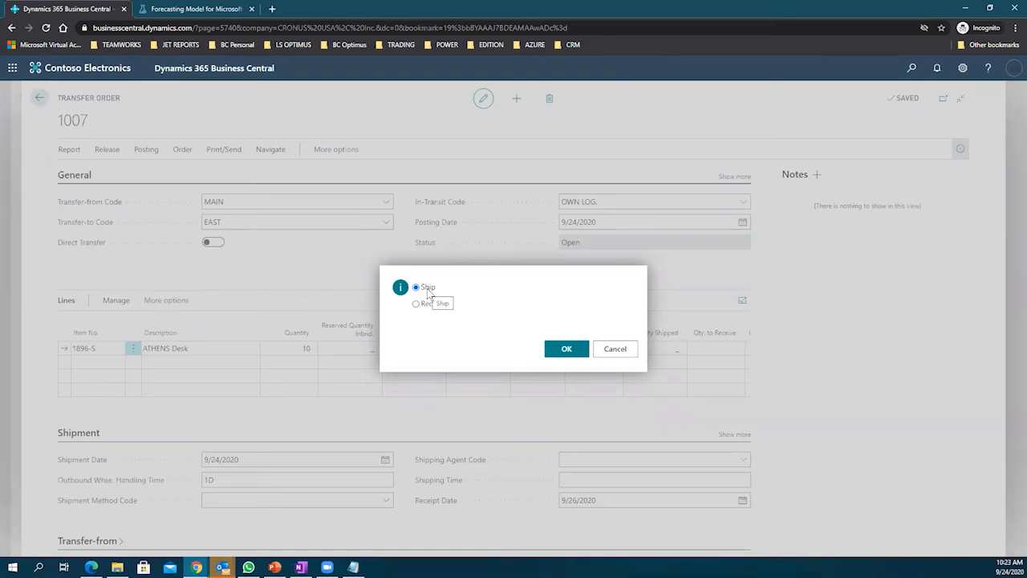
click(565, 350)
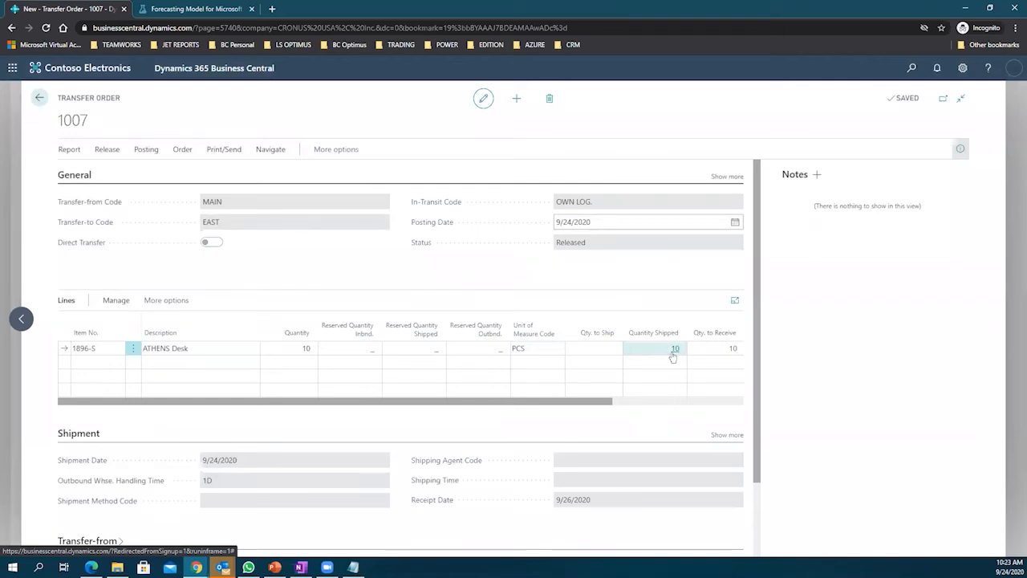
click(202, 204)
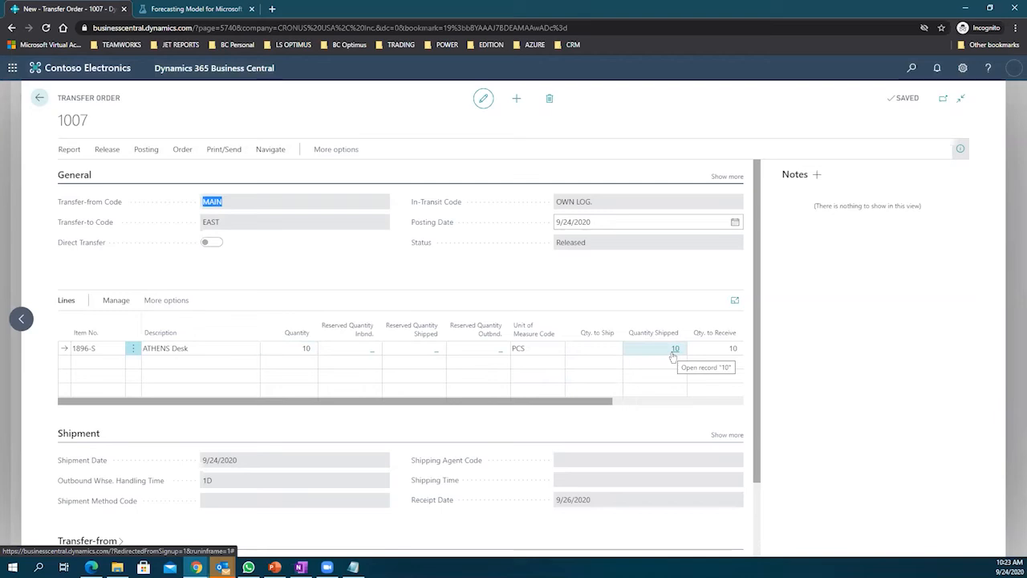
drag(597, 205, 557, 219)
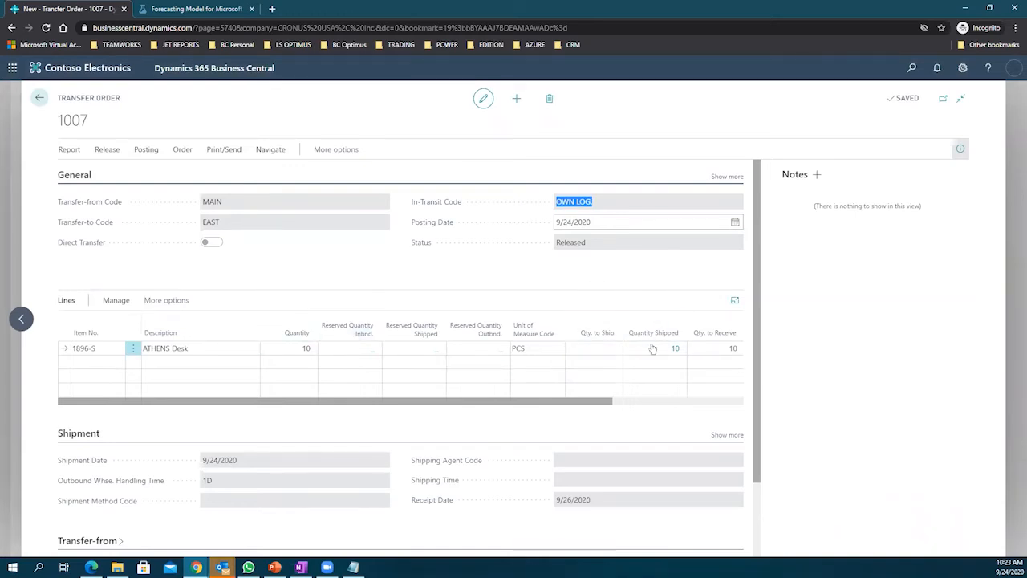
Step: From the line's item lookup, open the full item list in advanced view and edit ATHENS Desk 1896-S
click(307, 351)
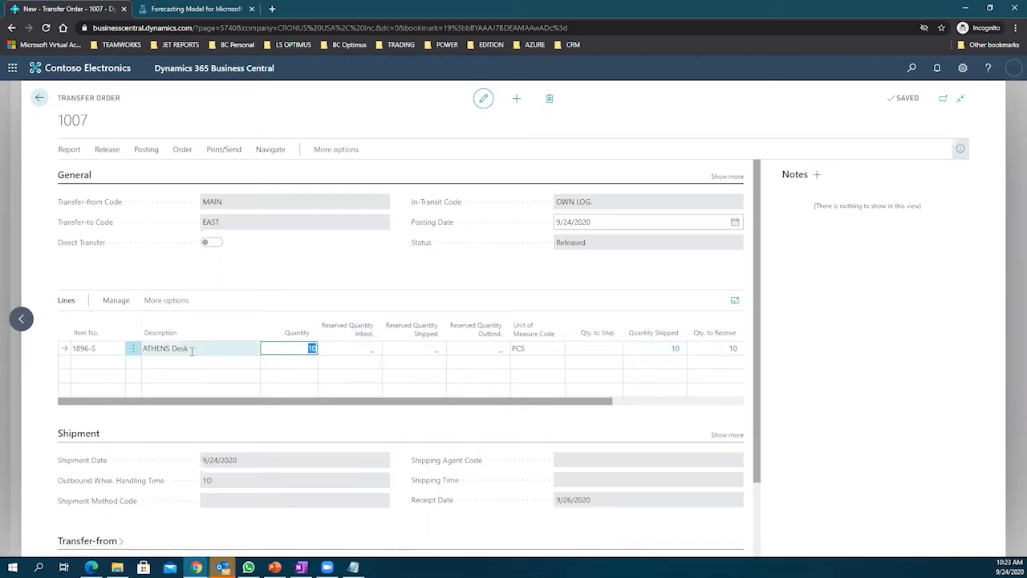
click(119, 351)
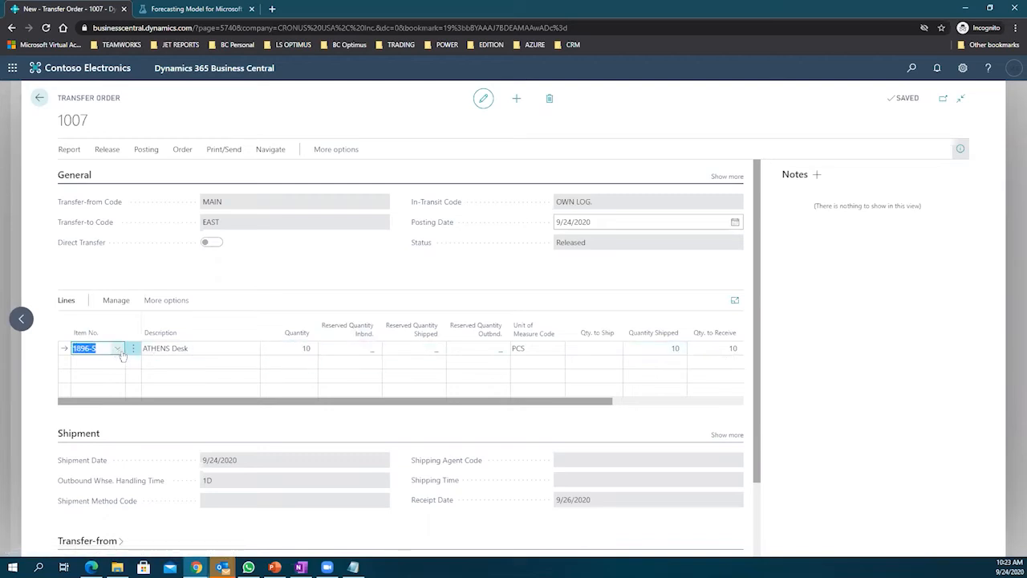
click(117, 350)
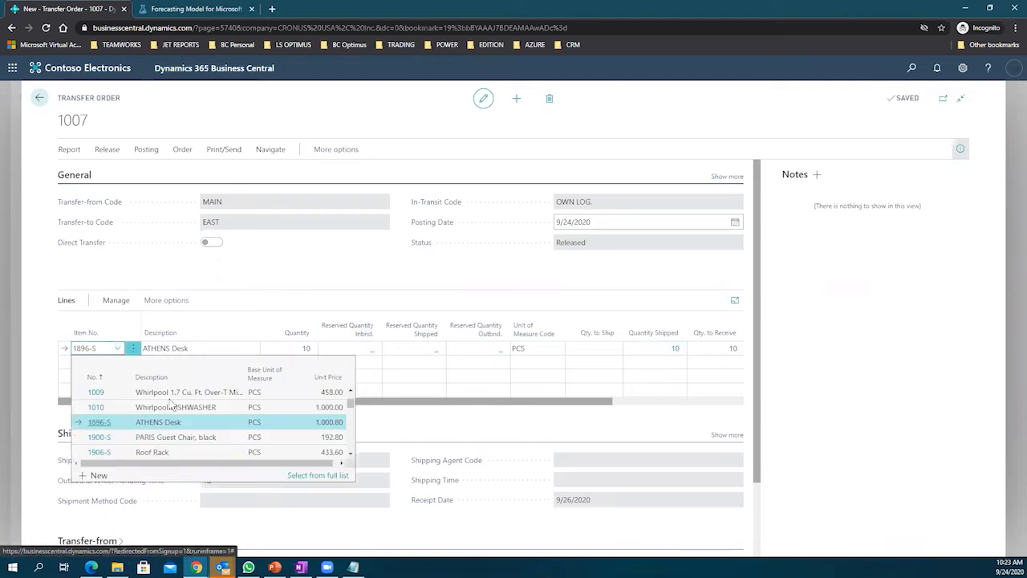
click(327, 476)
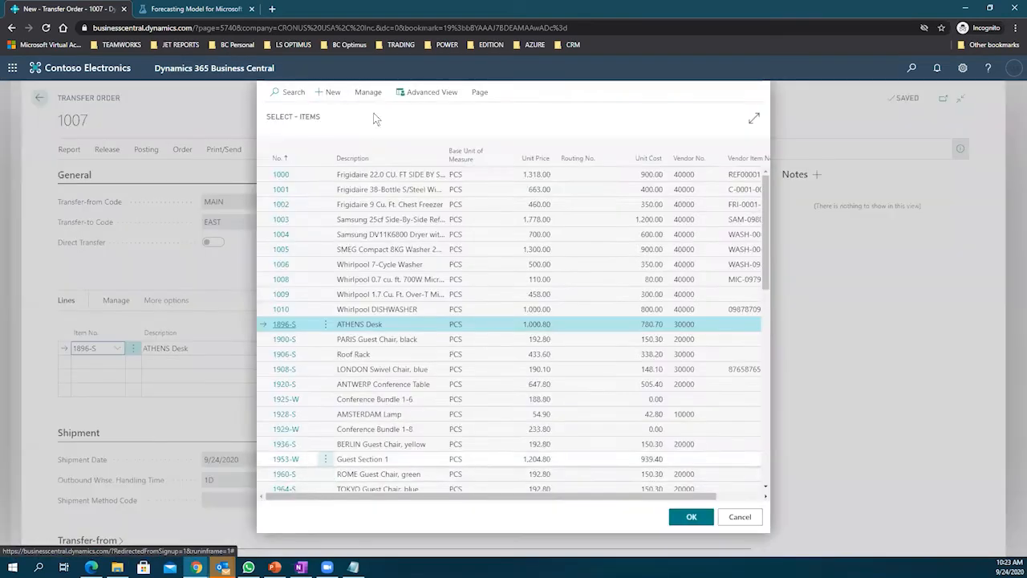
click(374, 92)
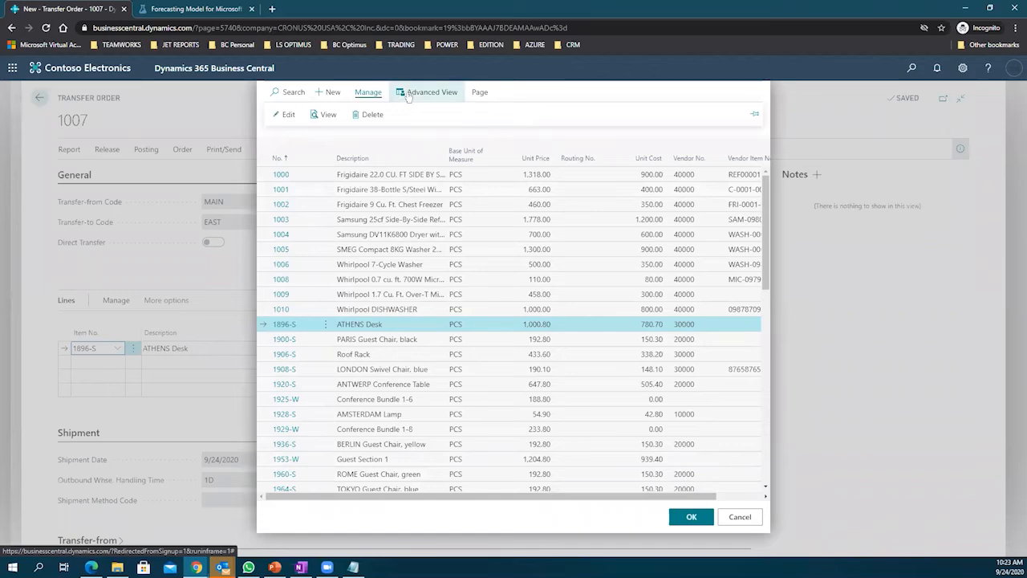
click(287, 115)
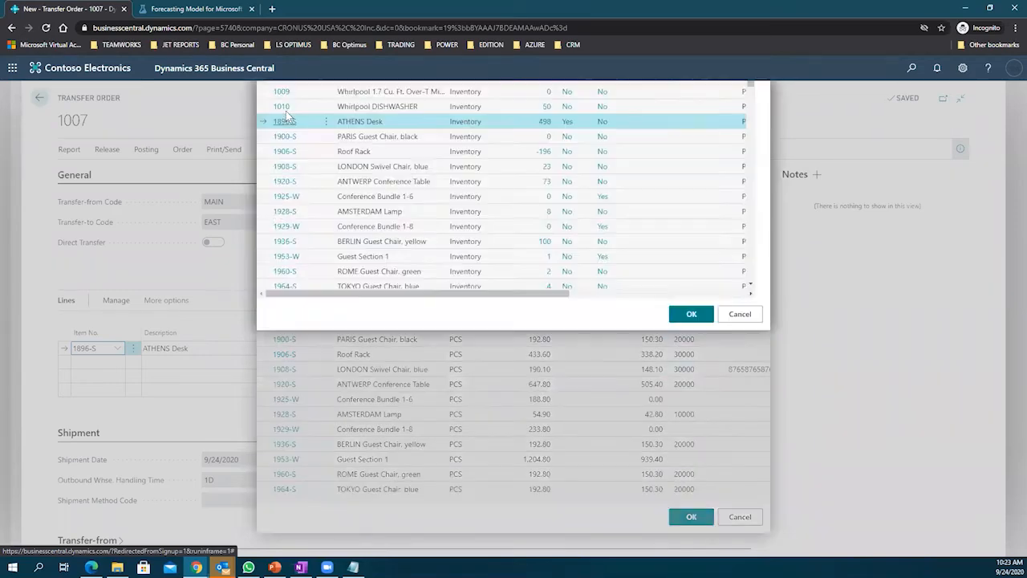
click(374, 92)
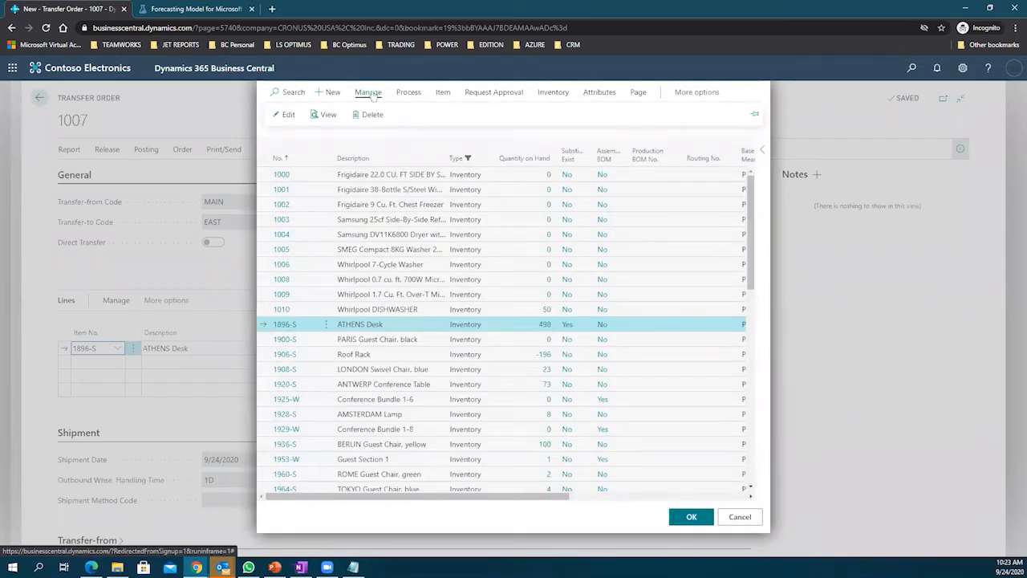
click(287, 115)
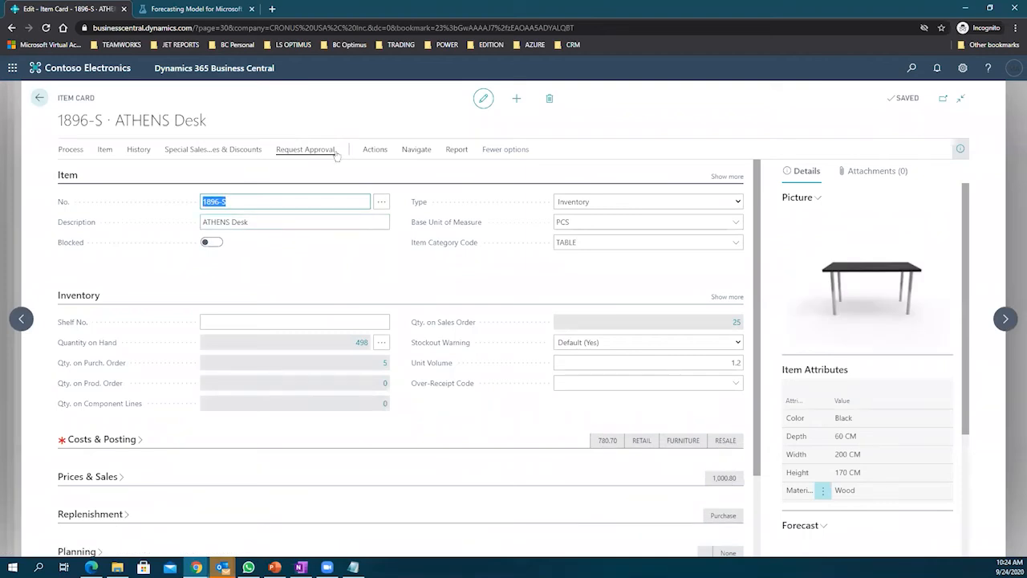
Step: Open the ATHENS Desk's Items by Location view full page with in-transit items included
click(412, 152)
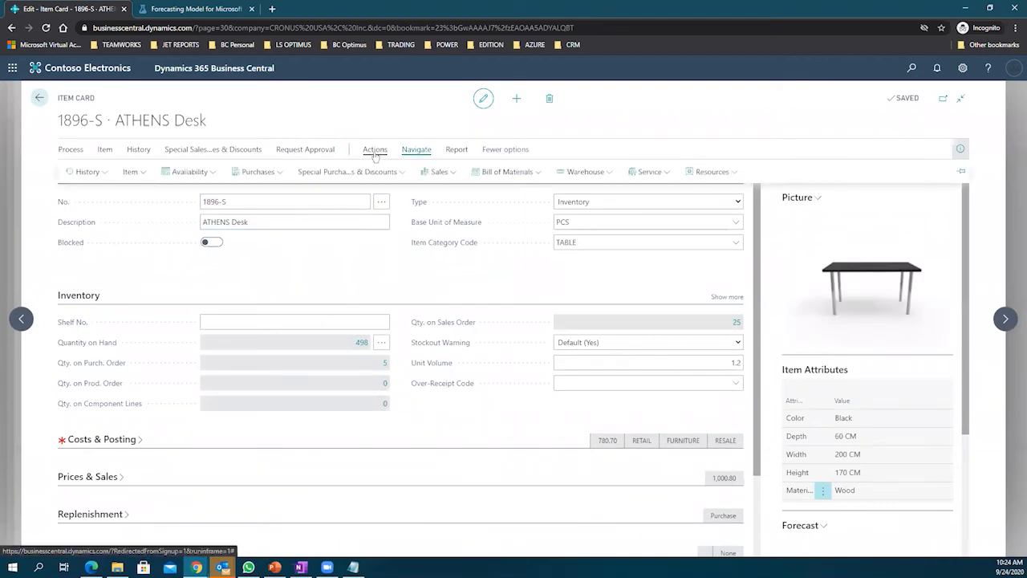
click(204, 172)
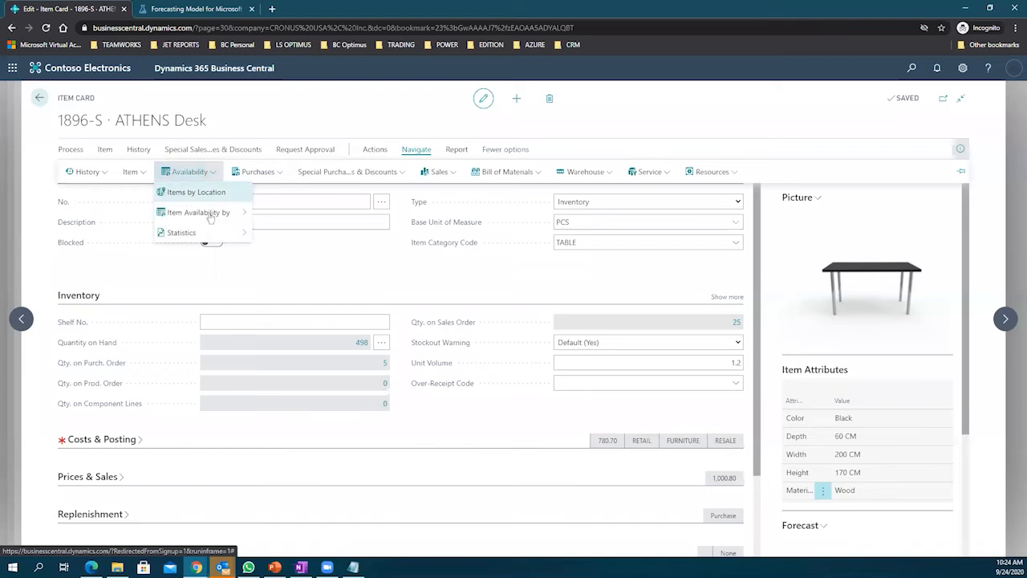
mouse_move(235, 217)
click(217, 192)
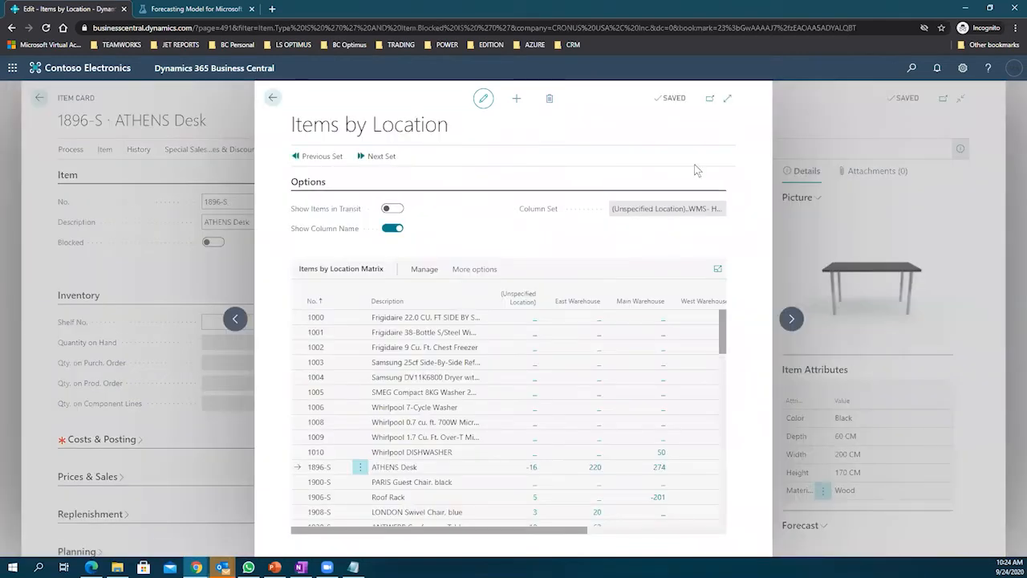
click(726, 97)
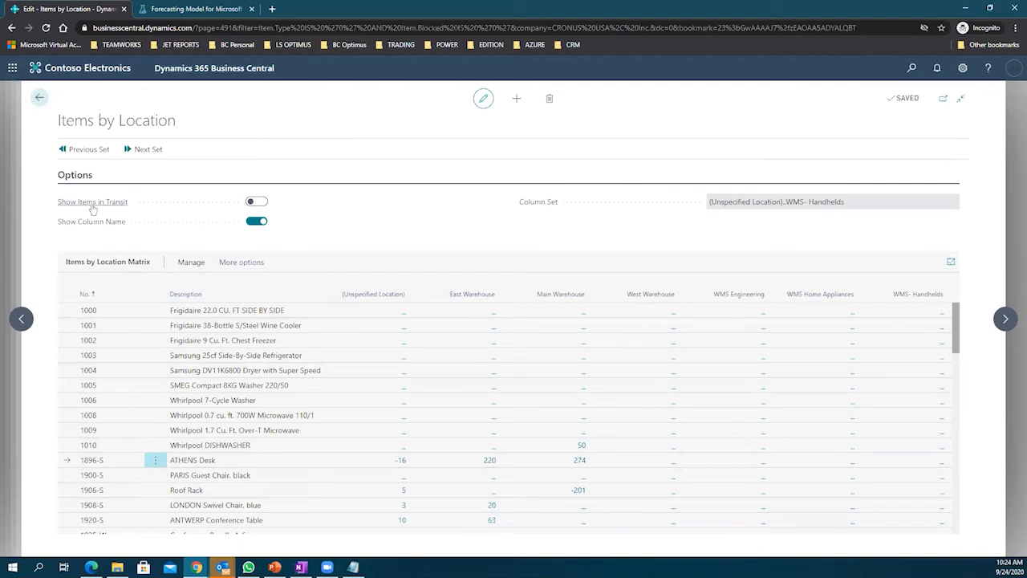
mouse_move(97, 208)
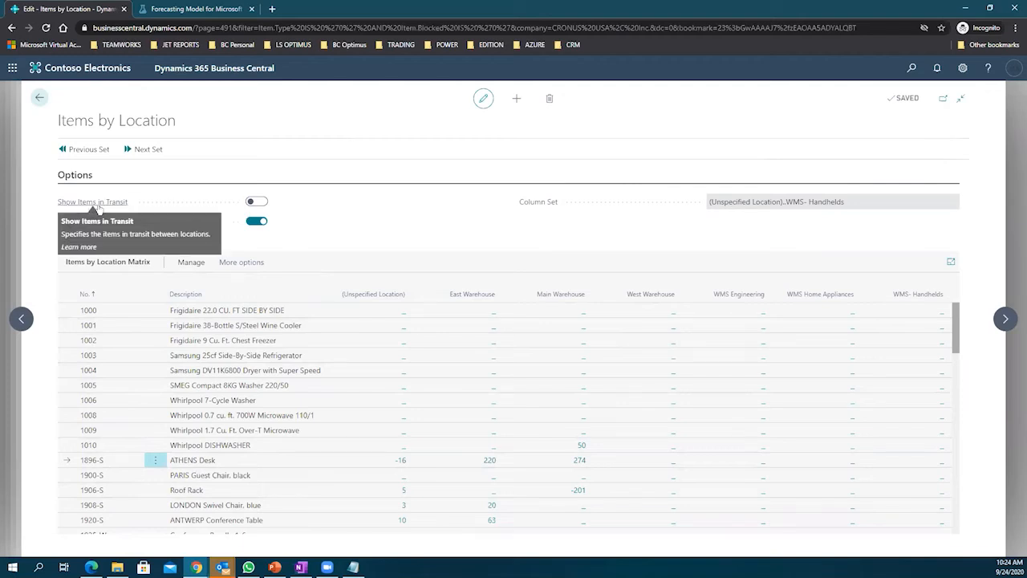
click(250, 202)
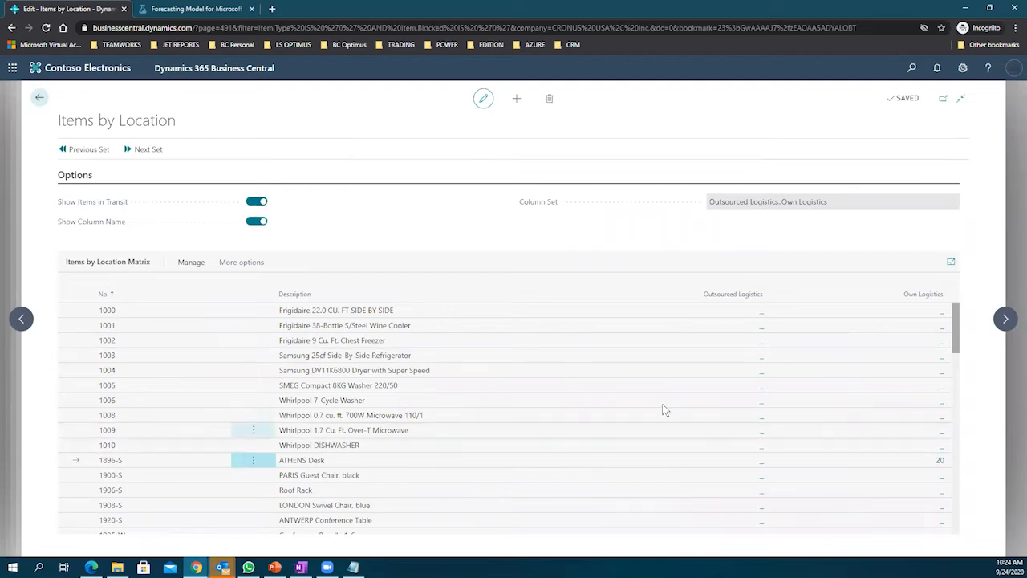
click(392, 434)
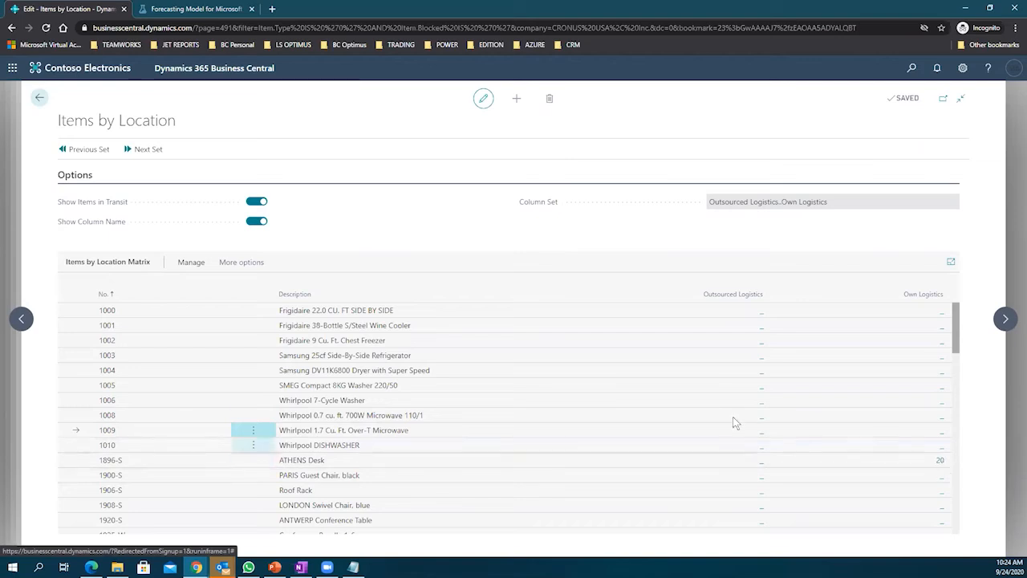
Step: Scroll the matrix to the 1896-S ATHENS Desk row showing 20 units at Own Logistics
scroll(726, 418, down, 5)
scroll(723, 419, down, 1)
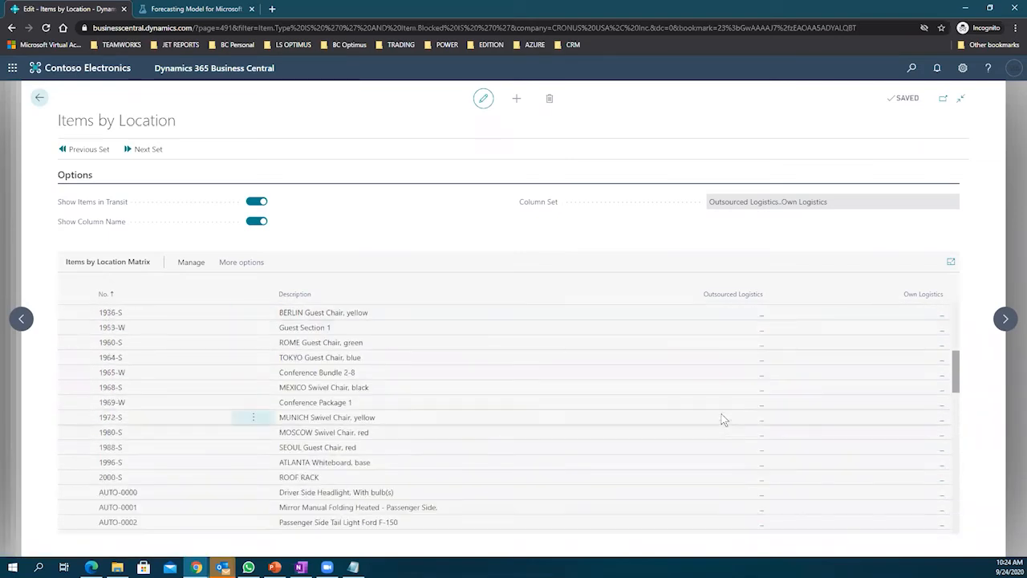
scroll(723, 419, up, 1)
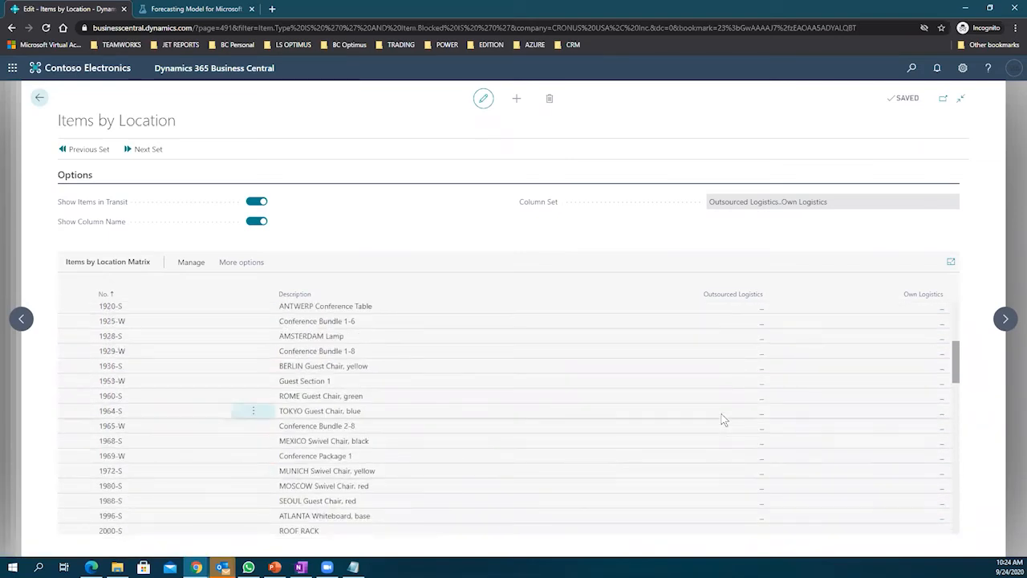
scroll(723, 419, up, 2)
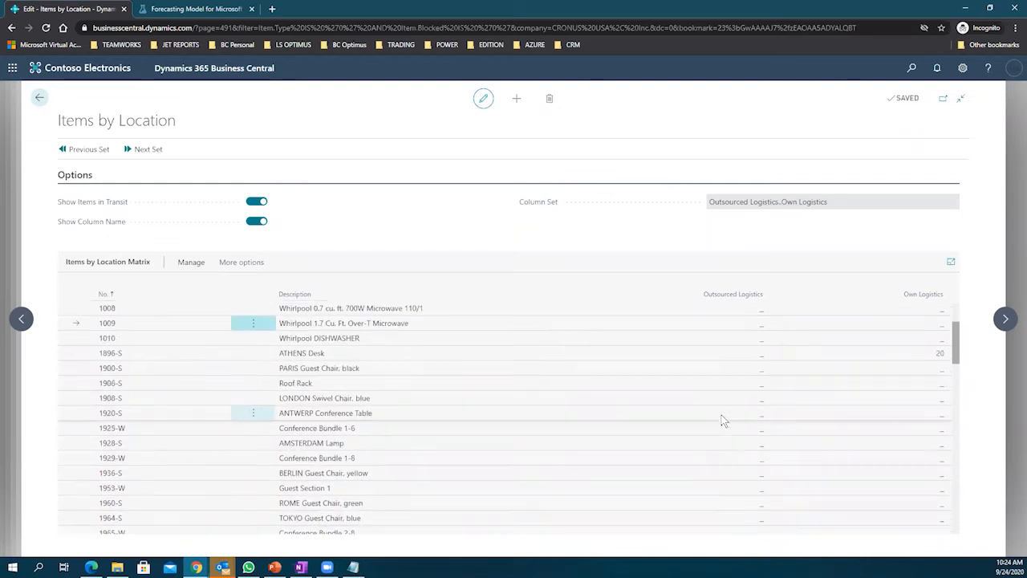
scroll(722, 419, up, 1)
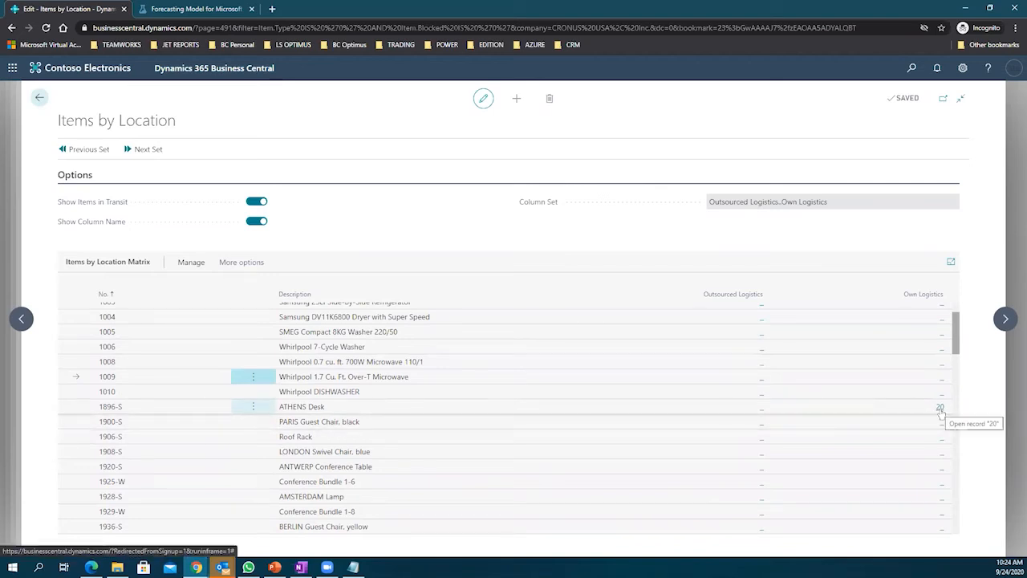
scroll(738, 321, up, 2)
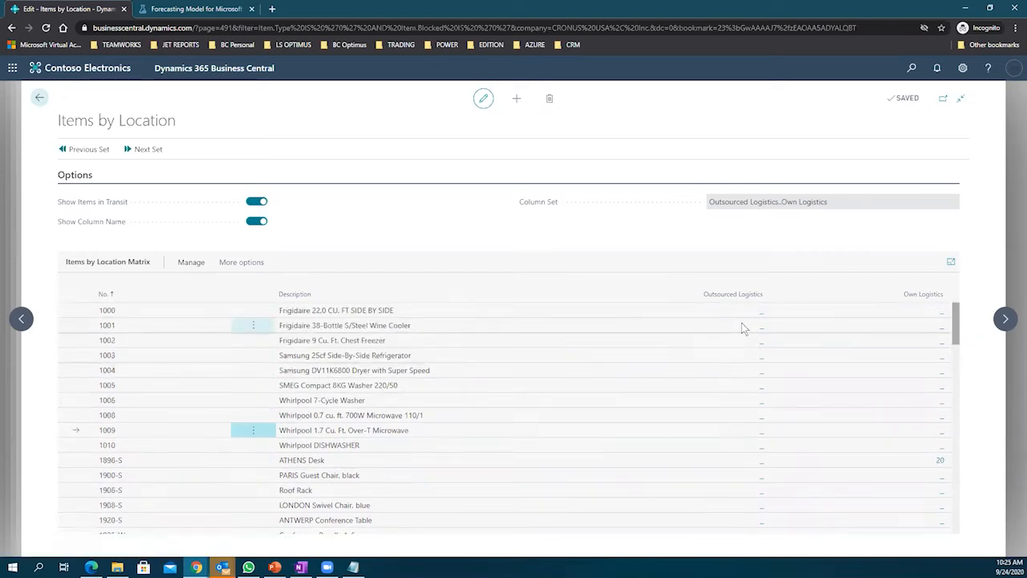
scroll(743, 328, down, 1)
scroll(745, 329, down, 3)
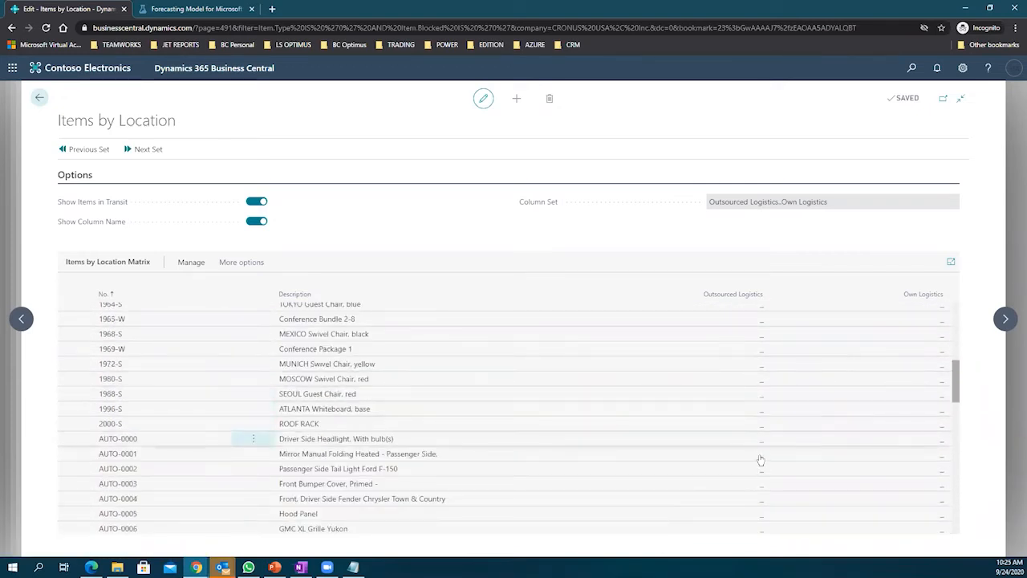
scroll(765, 530, down, 2)
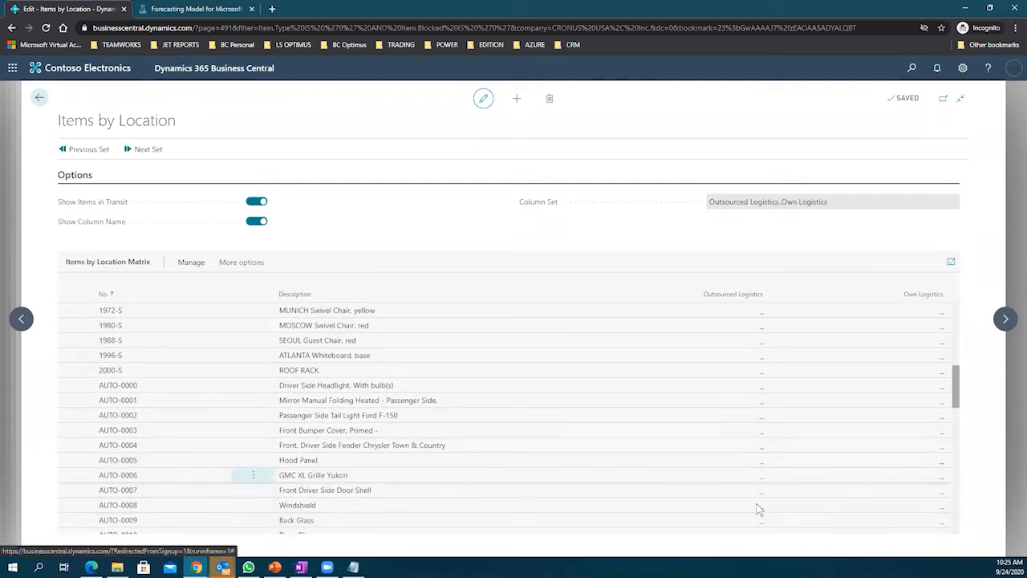
scroll(760, 513, up, 5)
scroll(758, 504, up, 1)
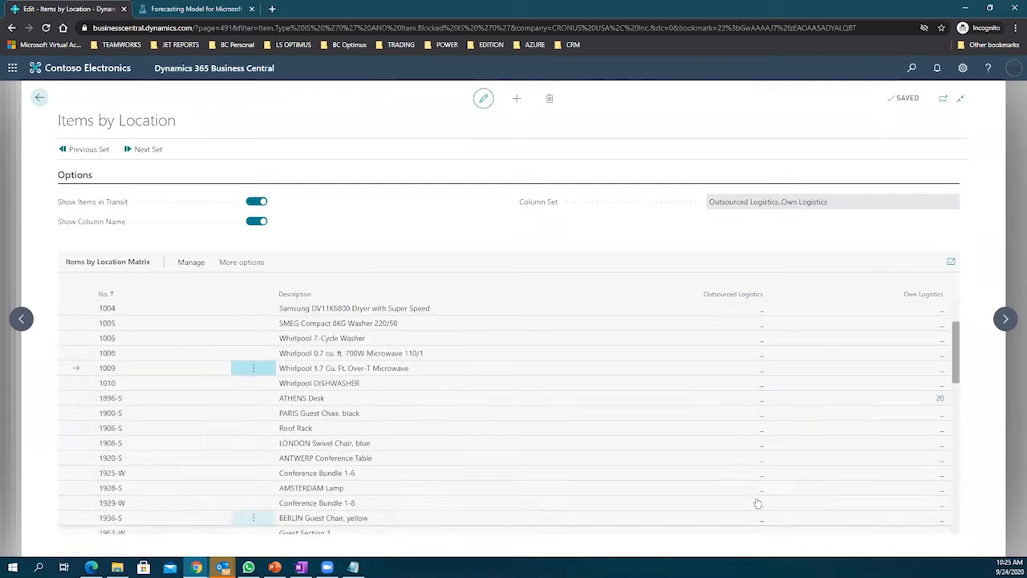
click(941, 401)
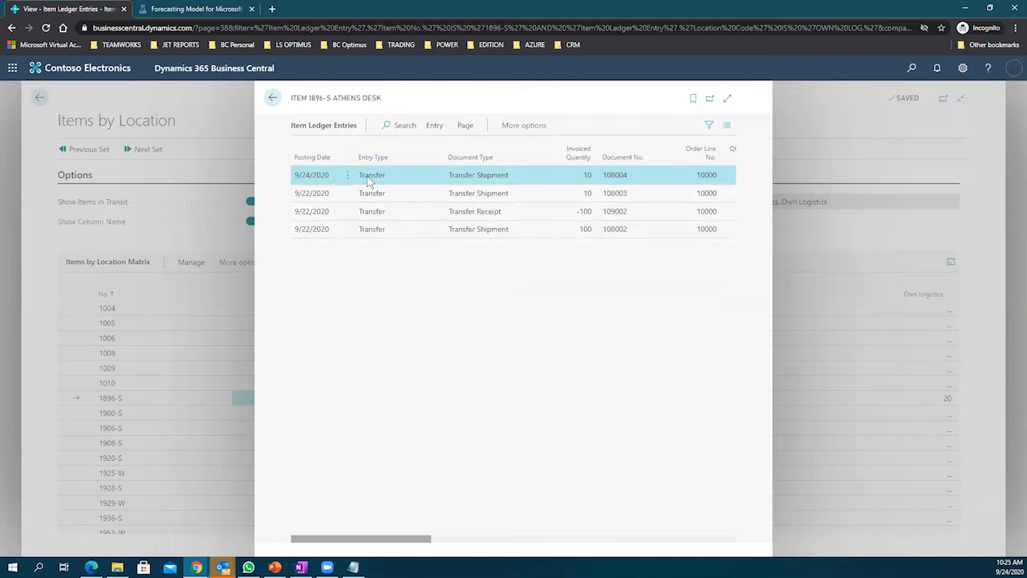
click(481, 193)
click(467, 211)
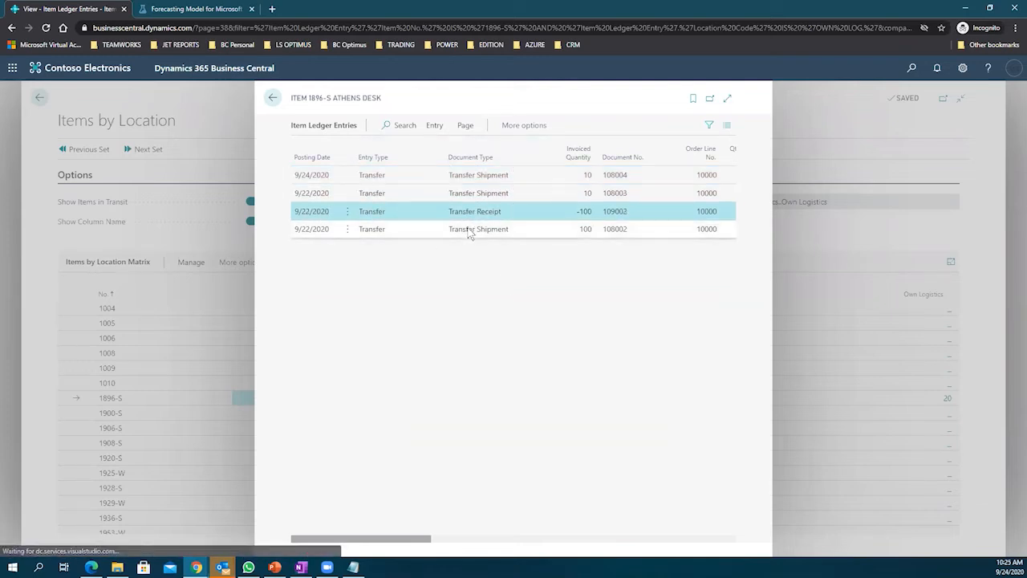
click(472, 229)
click(482, 212)
click(482, 227)
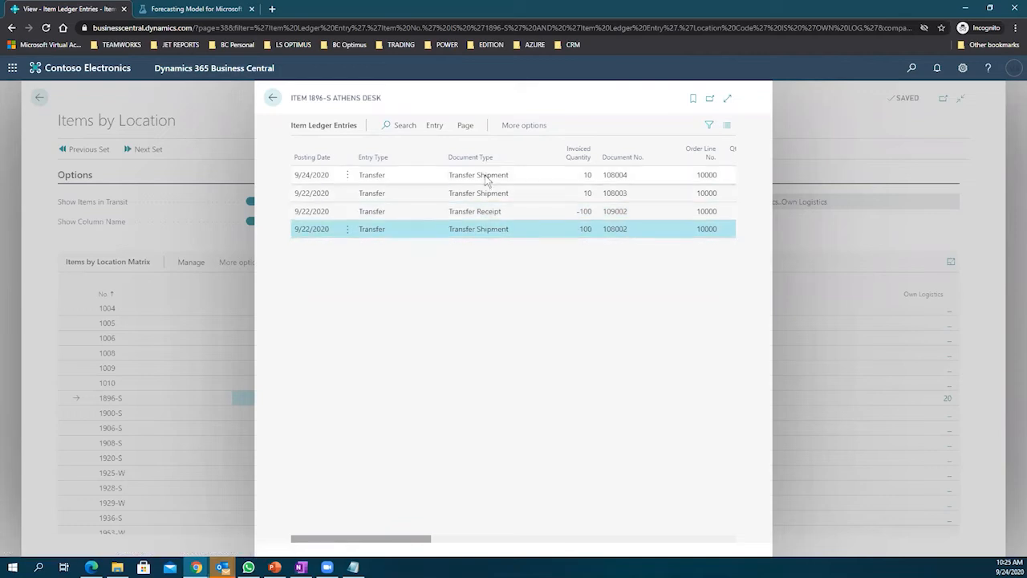
click(486, 178)
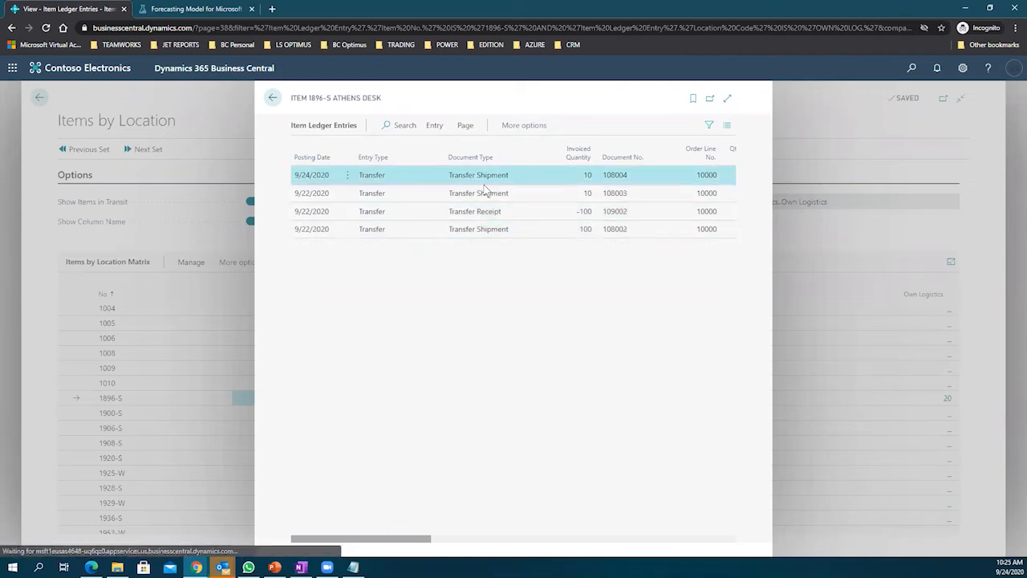
click(272, 99)
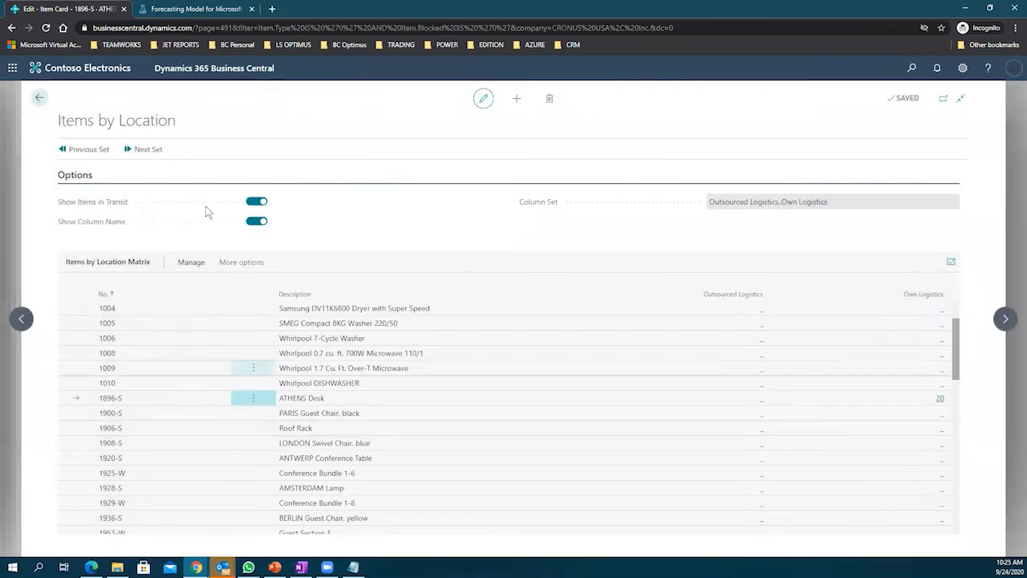
Step: Return to transfer order 1007 and check the ATHENS Desk line: 10 to receive, plus its shipment and receipt dates
click(39, 99)
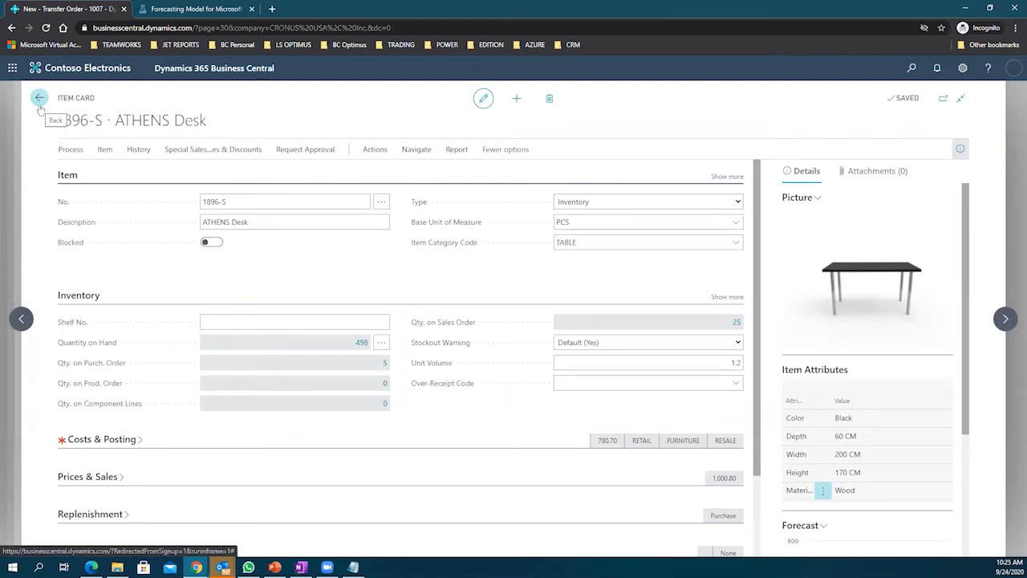
click(38, 98)
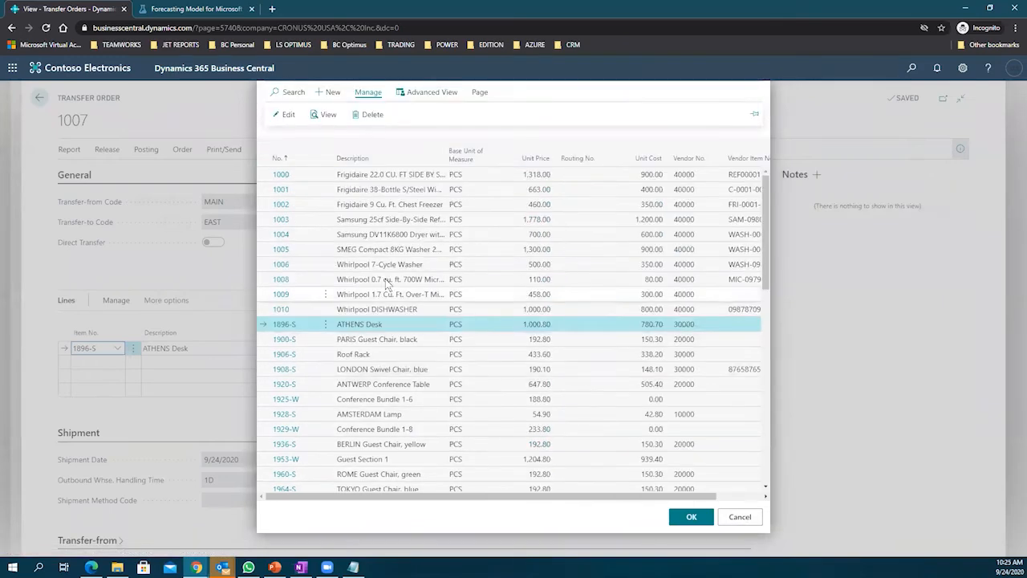
click(739, 517)
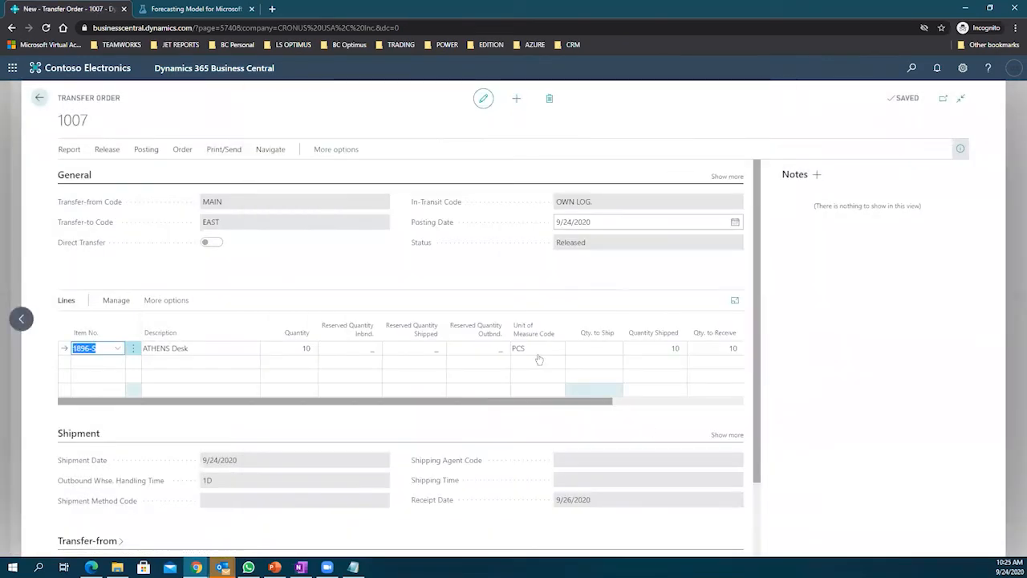
drag(314, 403, 553, 422)
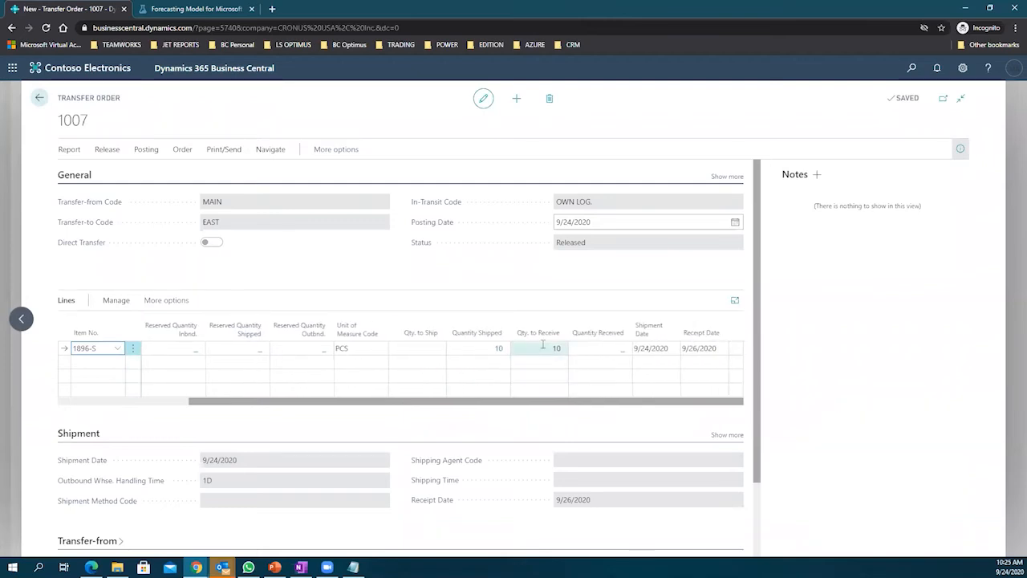
click(546, 345)
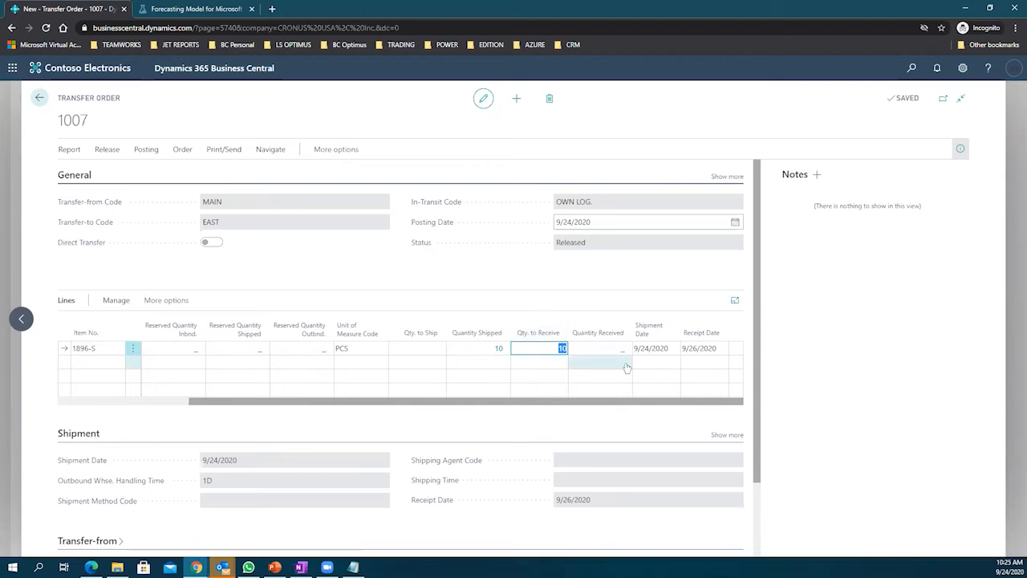
click(645, 348)
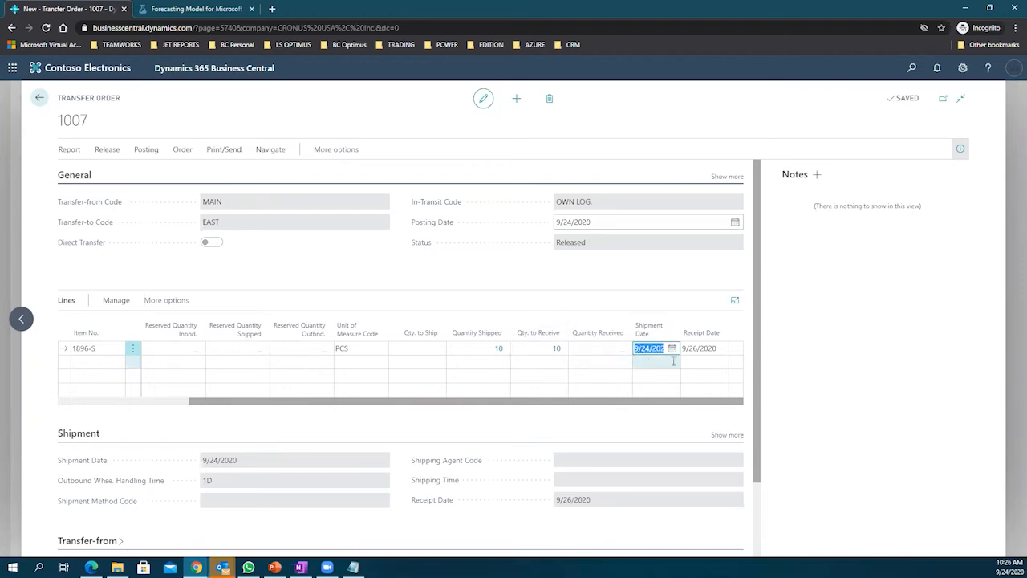
click(694, 348)
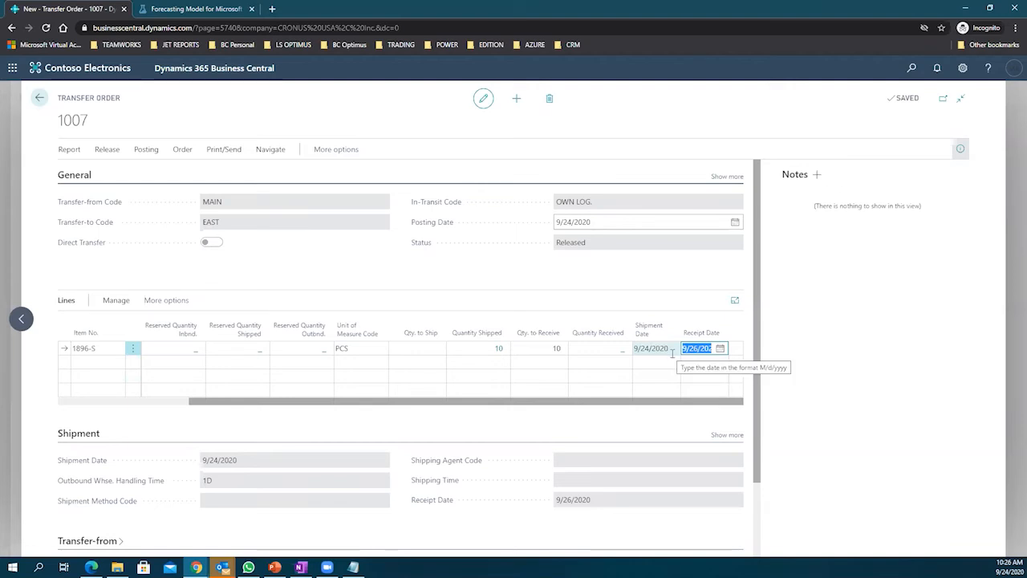
click(312, 267)
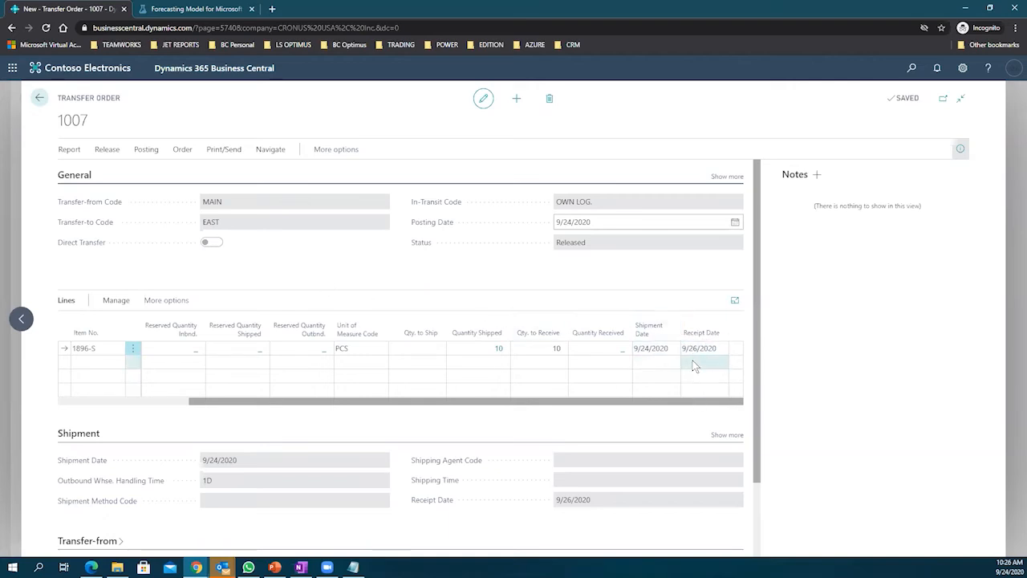
Step: Post transfer order 1007 as Receive and acknowledge the success message
click(143, 151)
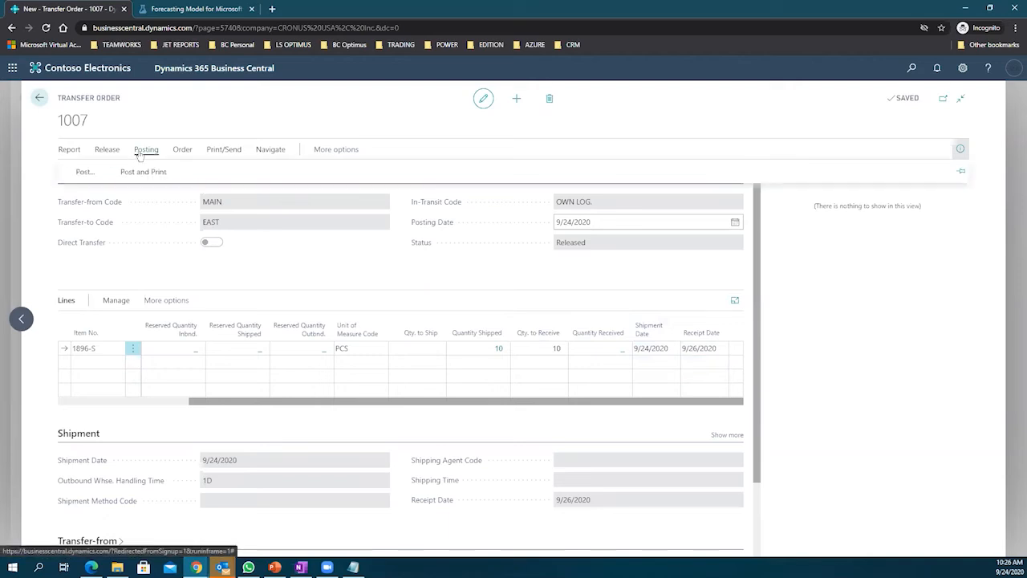
click(82, 171)
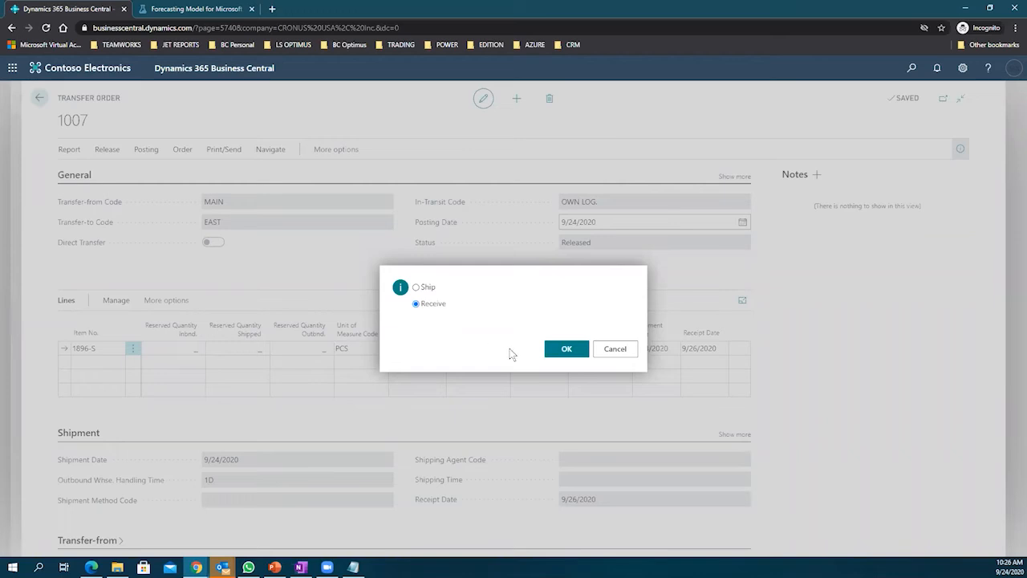
click(563, 351)
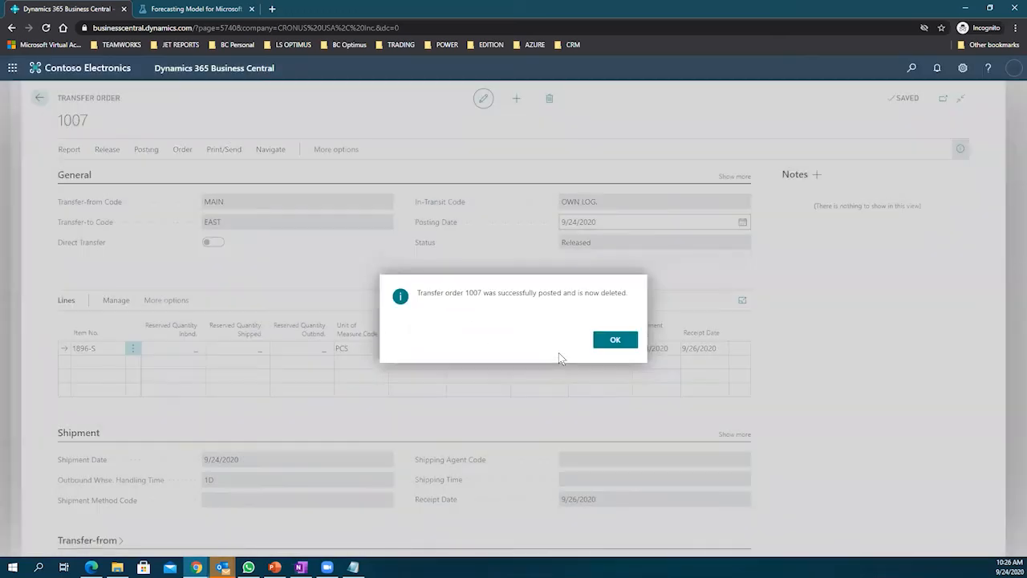
click(615, 341)
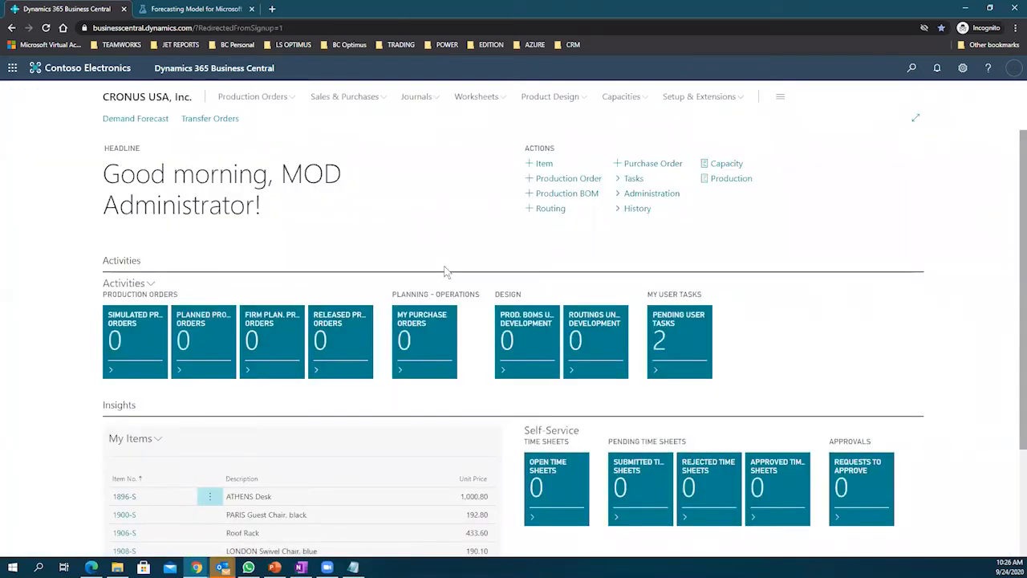
Step: Create a new sales order with Adatum Corporation as the customer
click(911, 69)
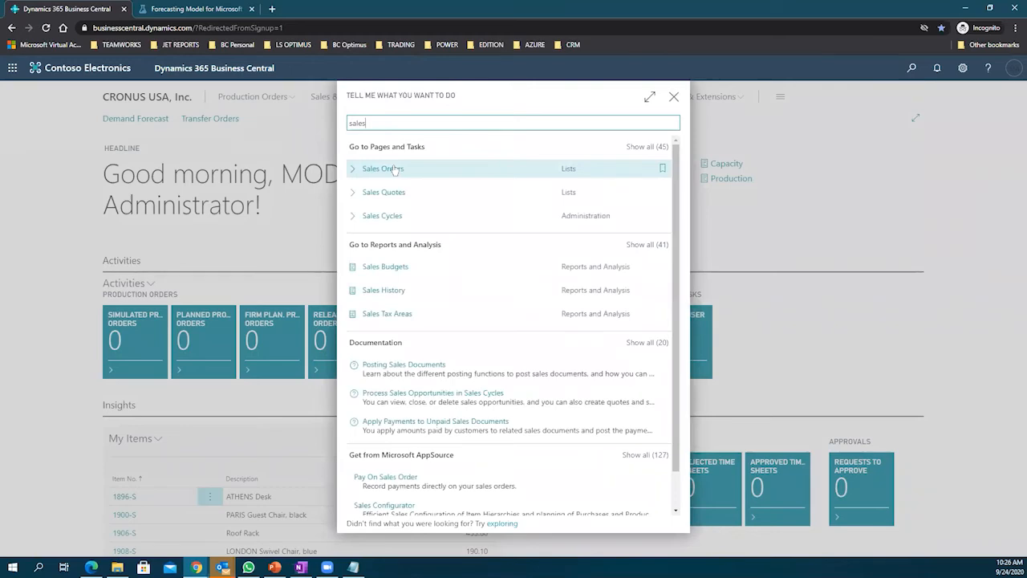
click(394, 170)
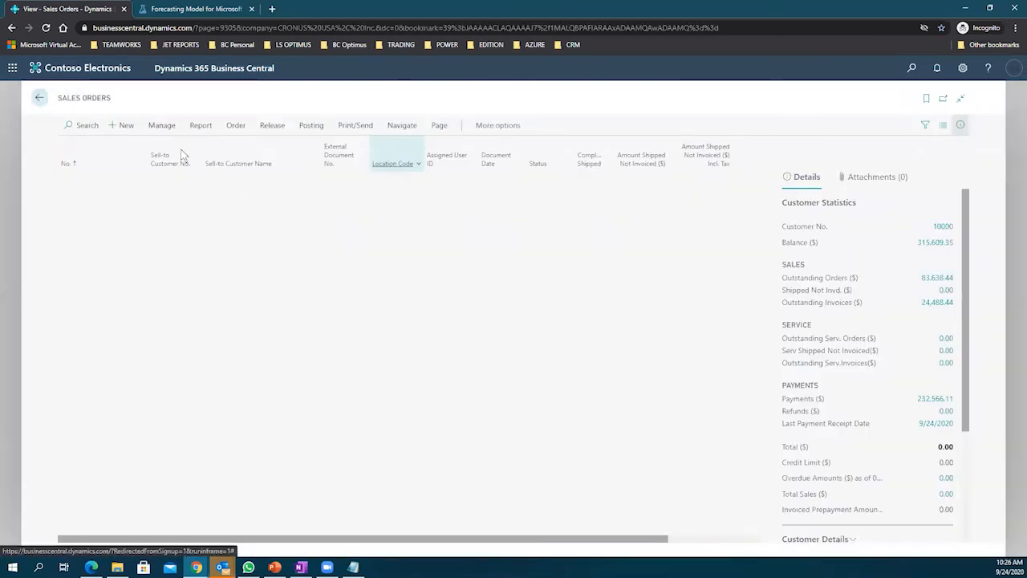
click(123, 125)
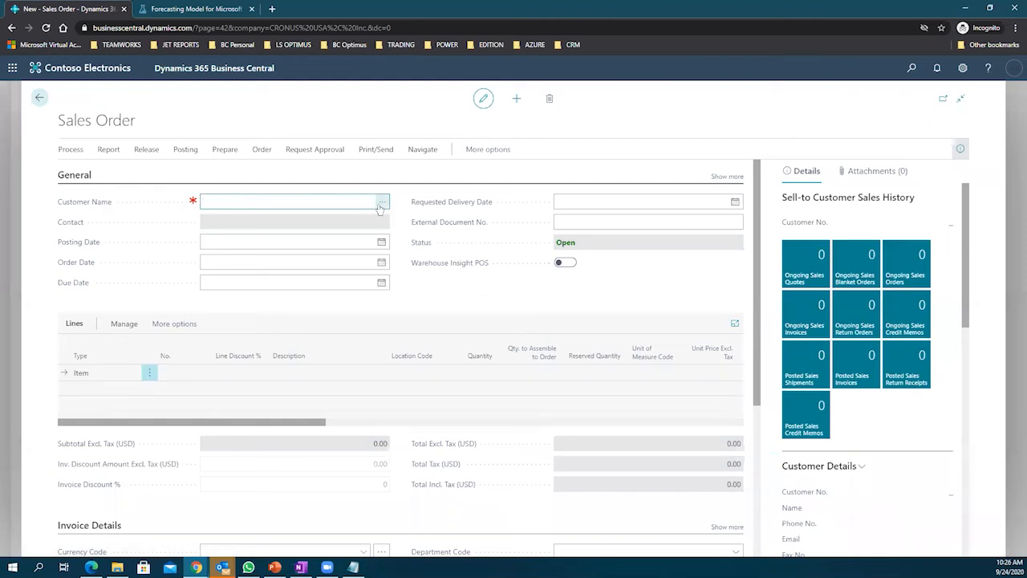
click(382, 204)
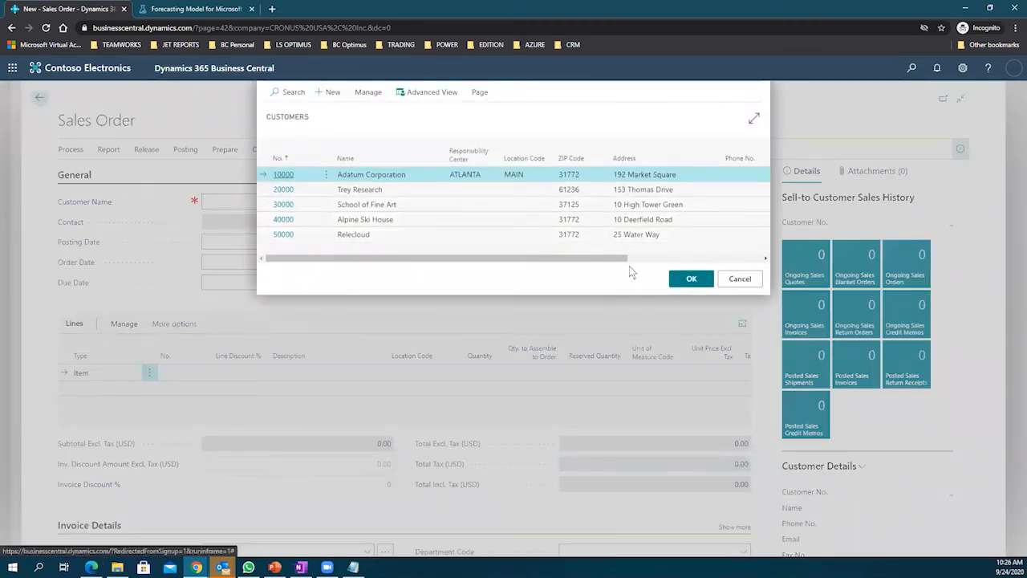
click(682, 277)
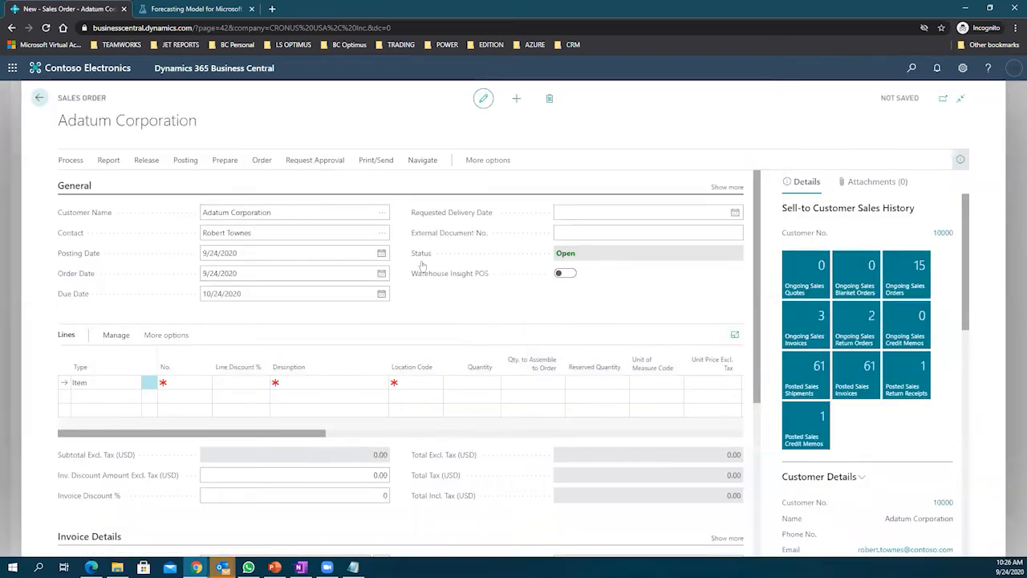
scroll(344, 314, down, 4)
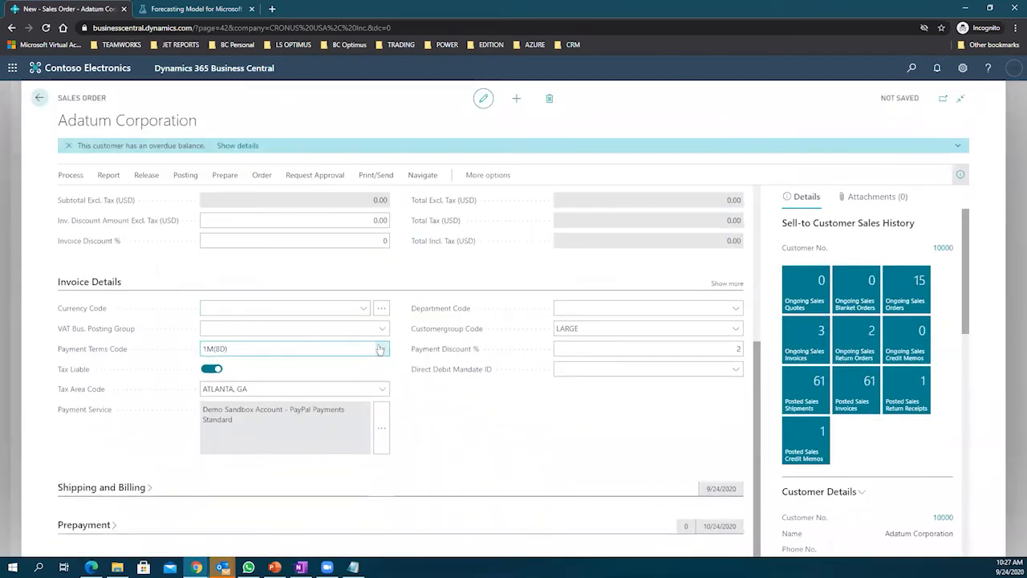
scroll(369, 347, up, 3)
Step: Add a line for item 1896-S with quantity 10
click(177, 344)
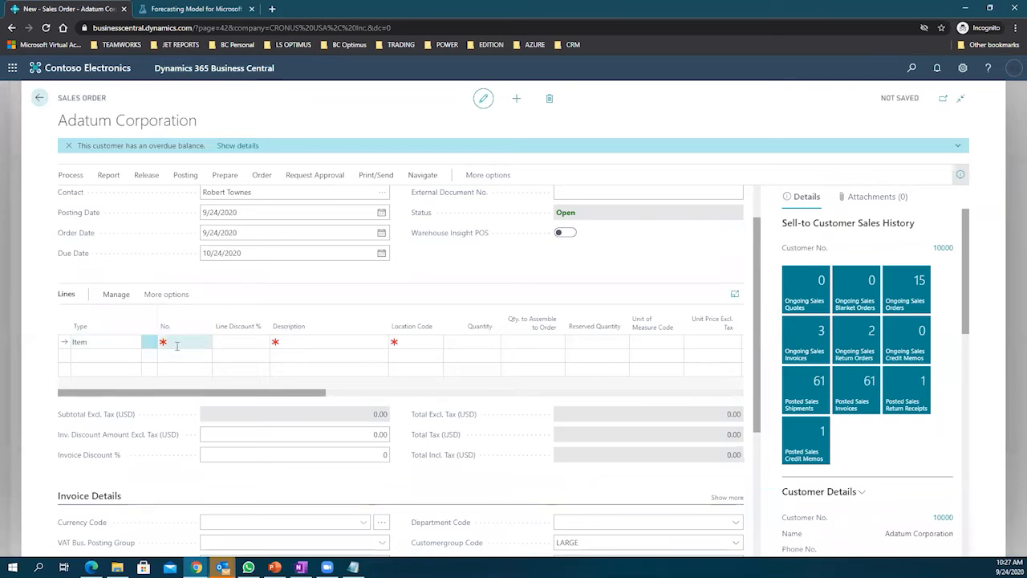
text(1896-S)
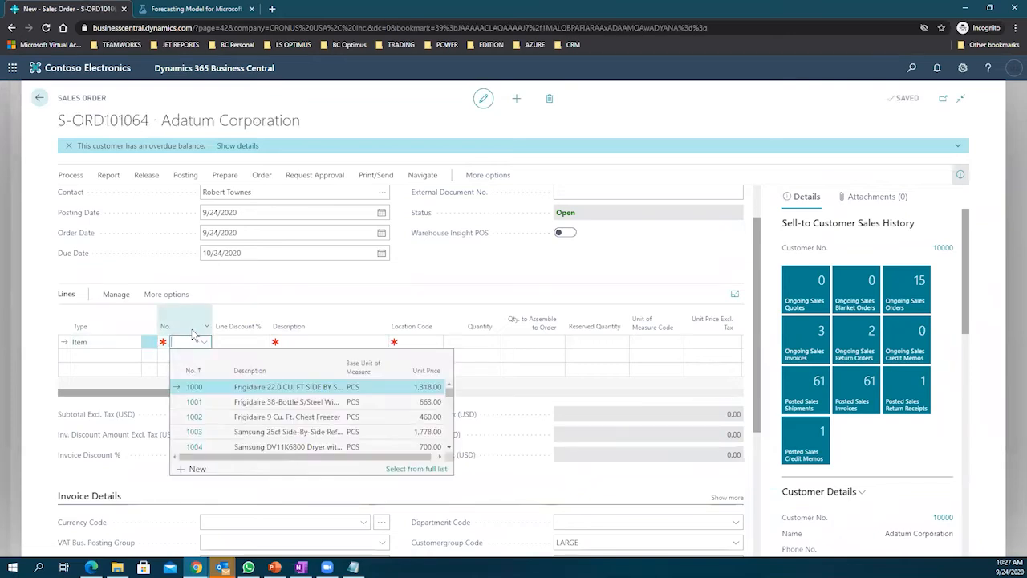
click(237, 342)
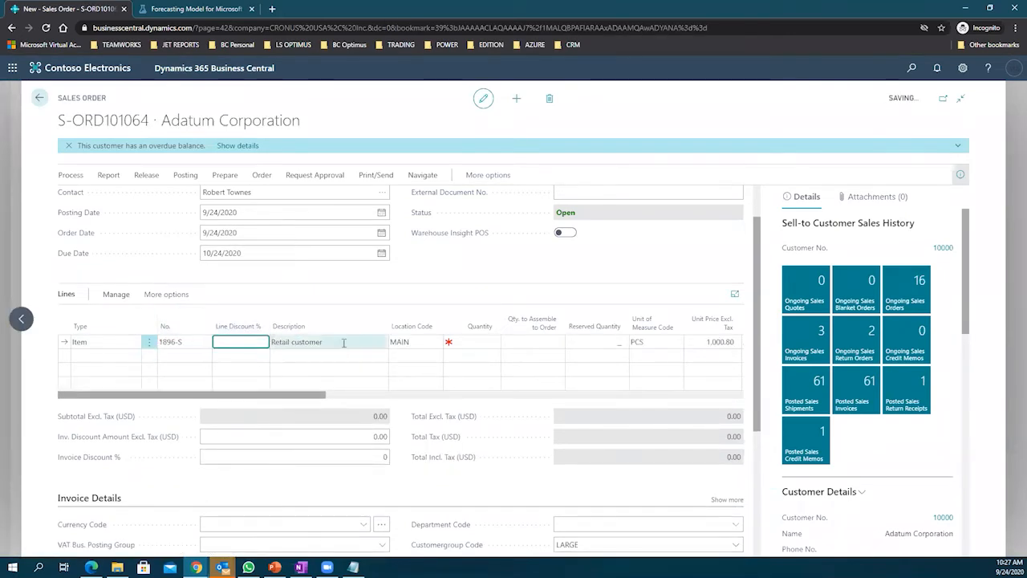
click(472, 344)
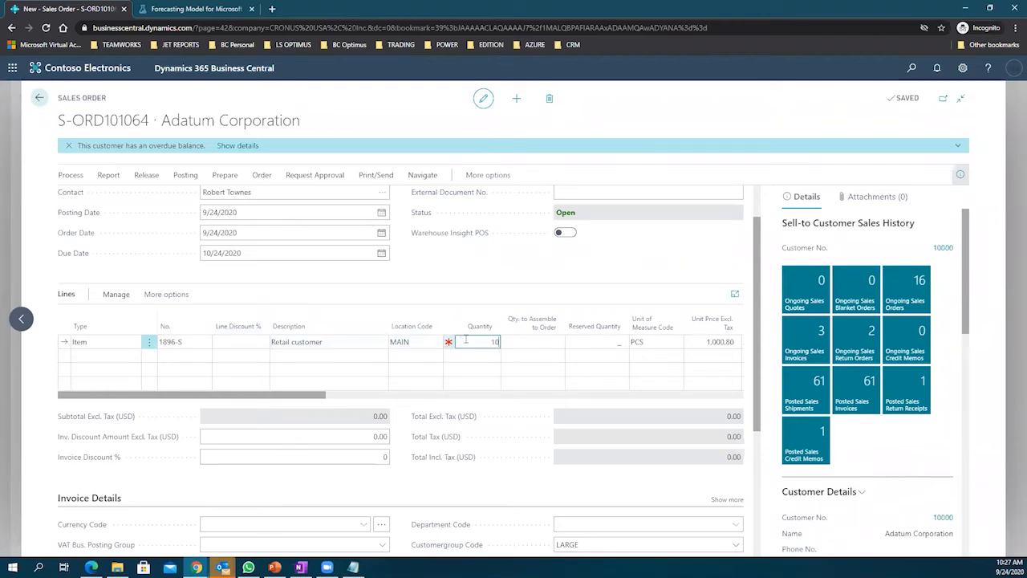
key(Tab)
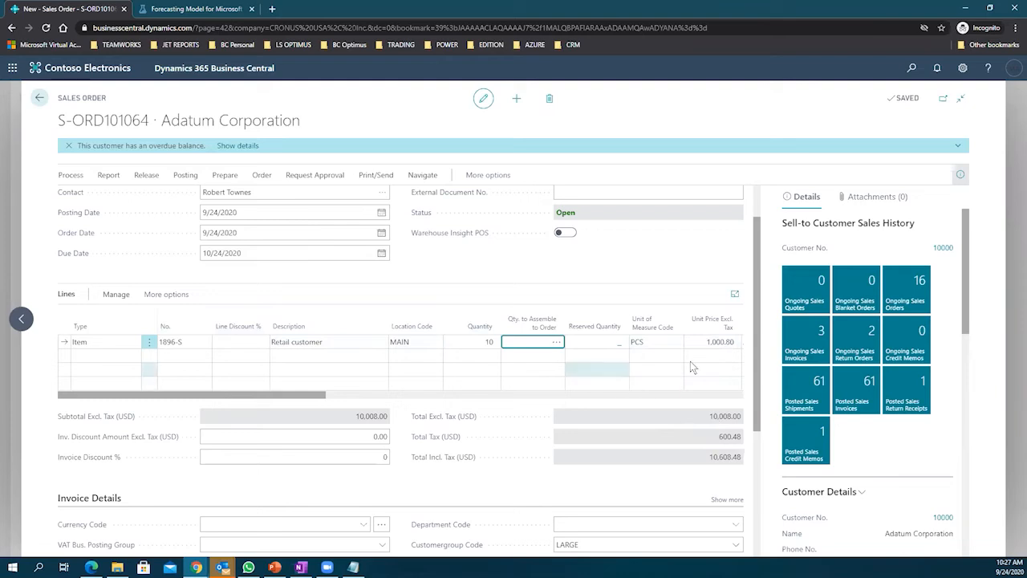
click(732, 342)
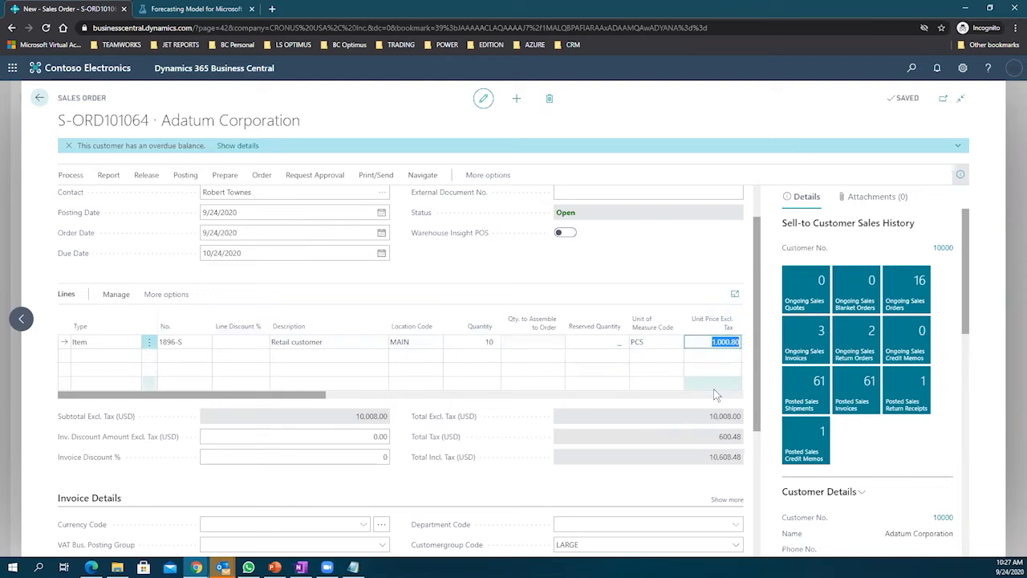
scroll(720, 377, down, 1)
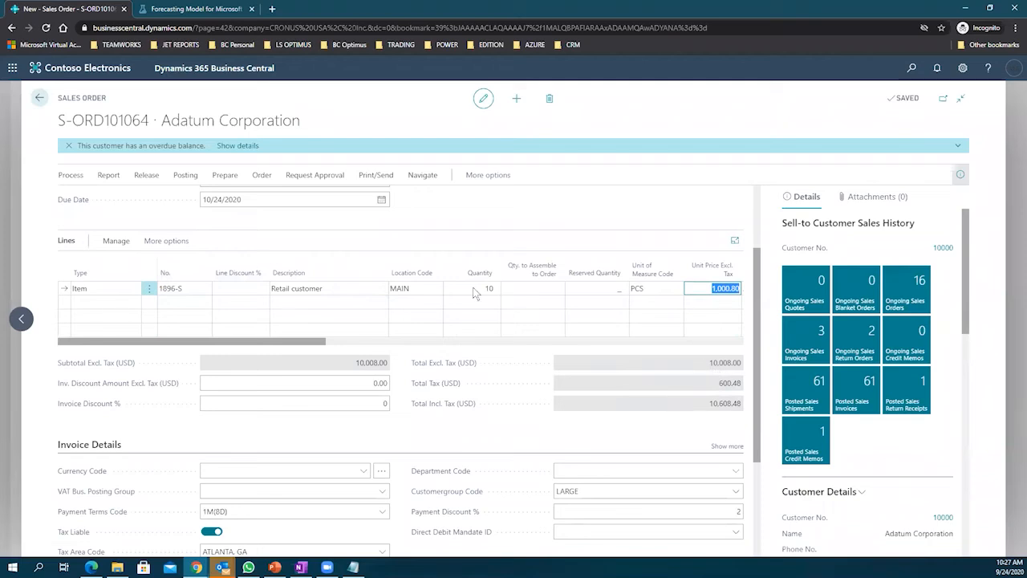
click(365, 176)
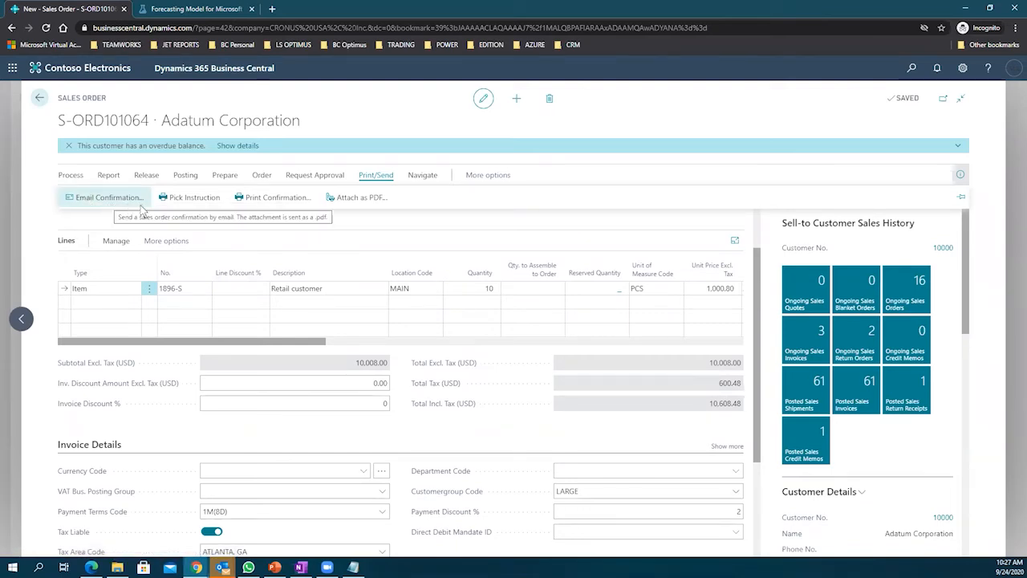
click(356, 199)
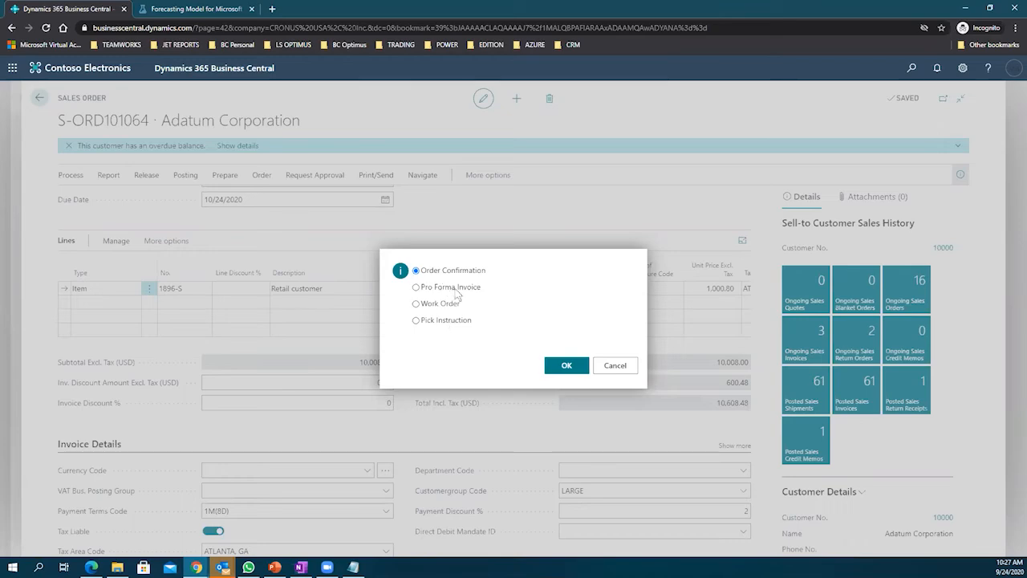
click(611, 366)
scroll(594, 321, down, 3)
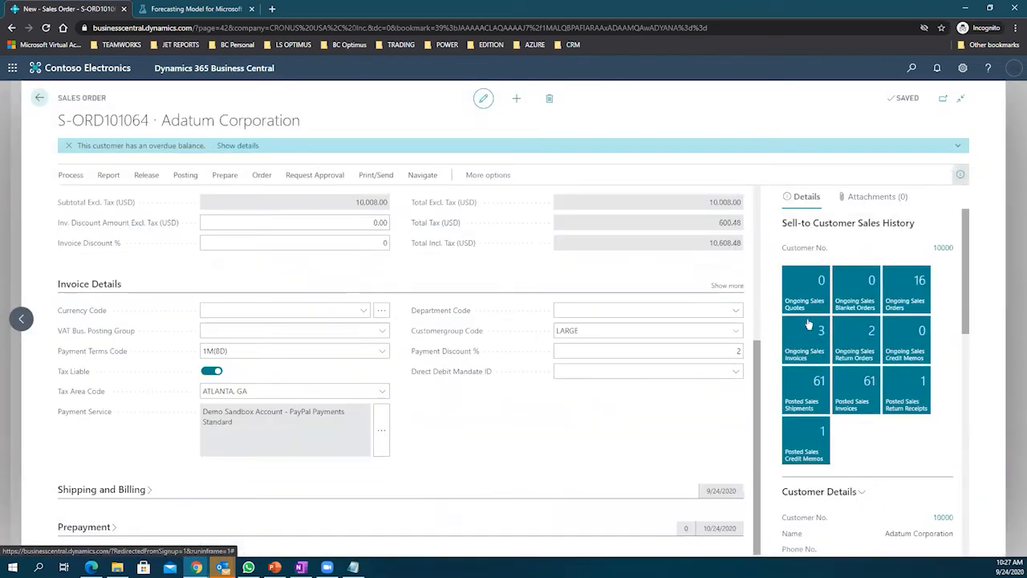
scroll(808, 321, down, 3)
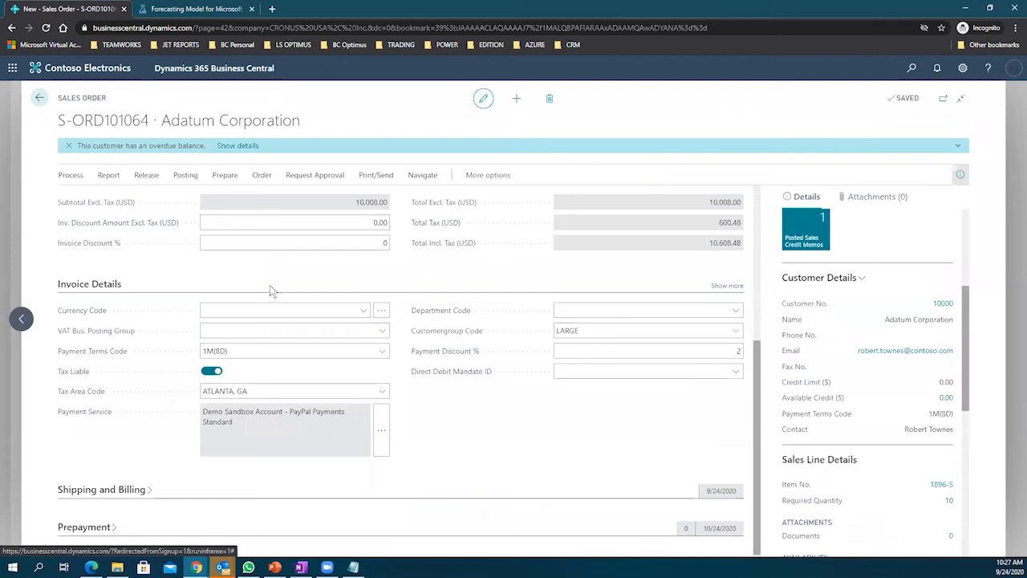
scroll(286, 296, up, 5)
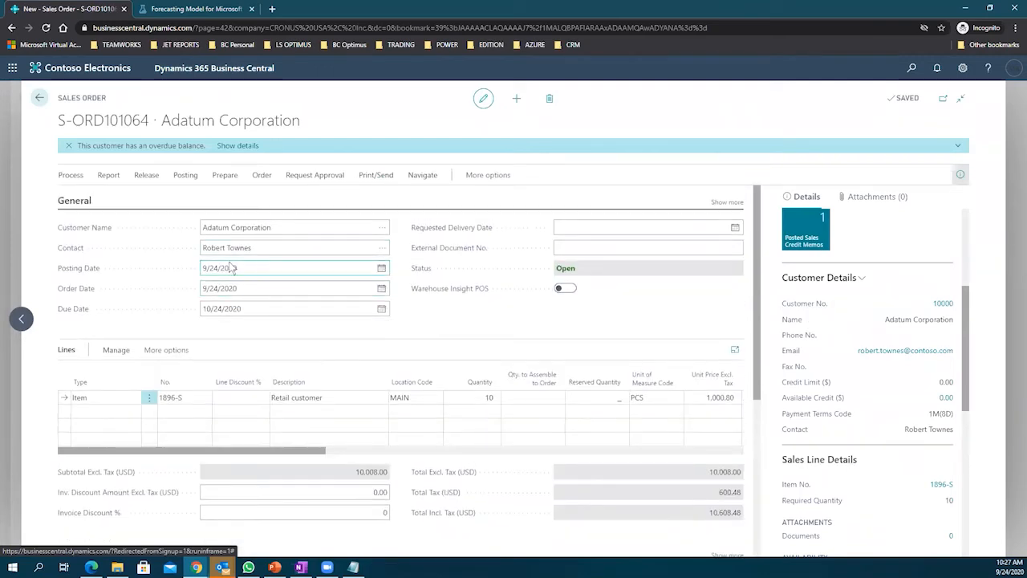
scroll(839, 361, down, 5)
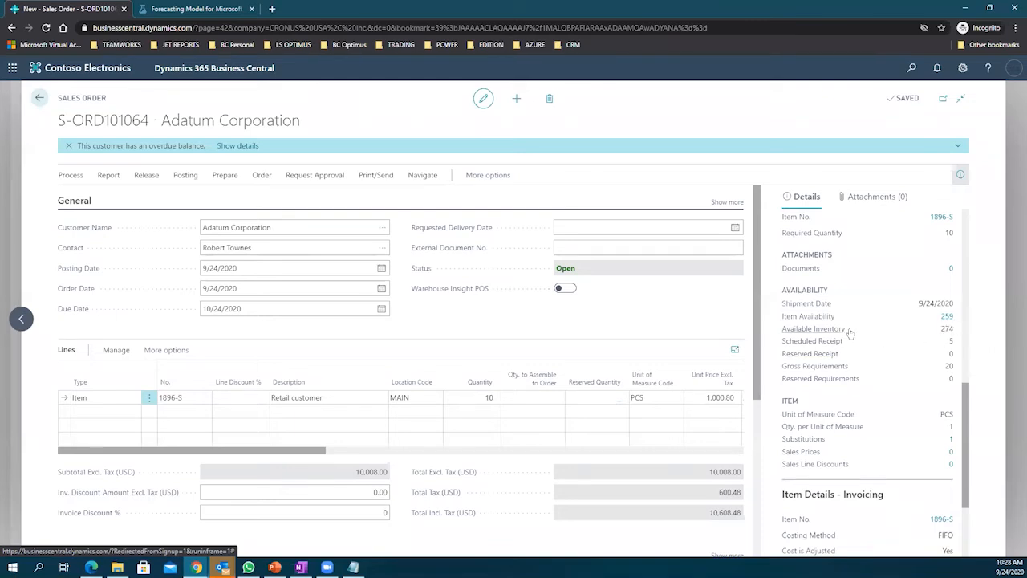
mouse_move(833, 334)
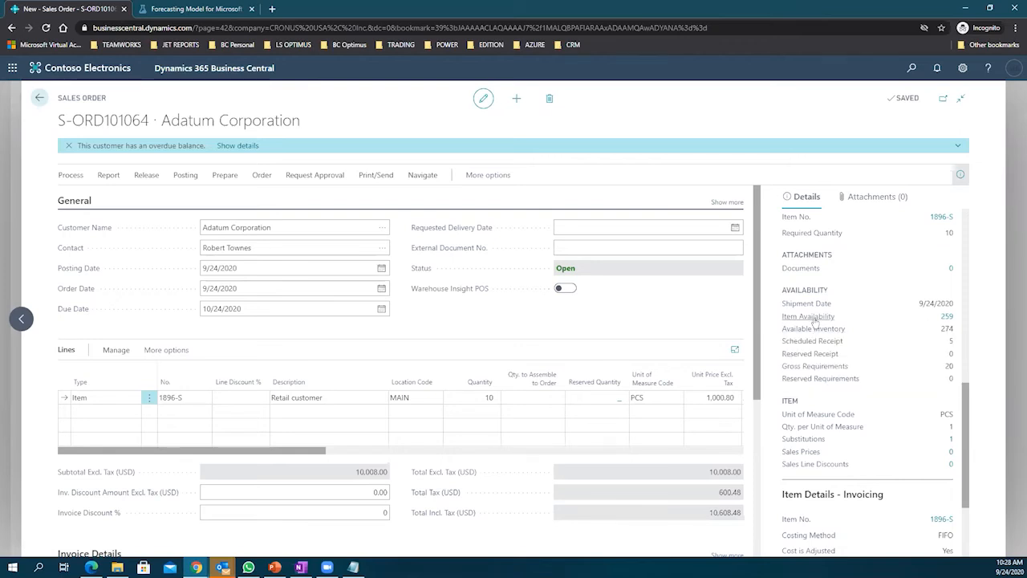
Step: Open Item Availability by Event from the FactBox's Item Availability value of 259
mouse_move(814, 320)
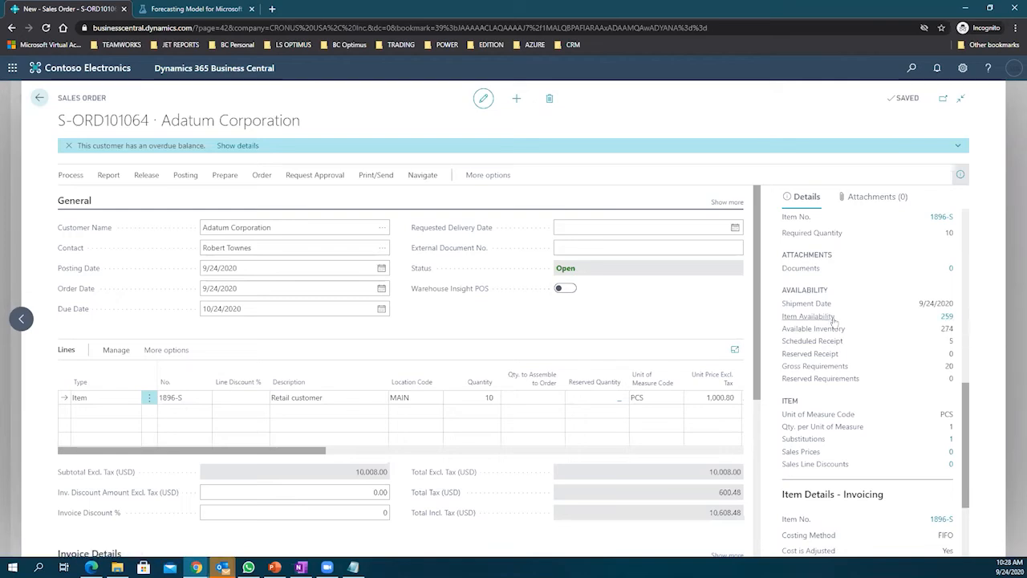
click(946, 317)
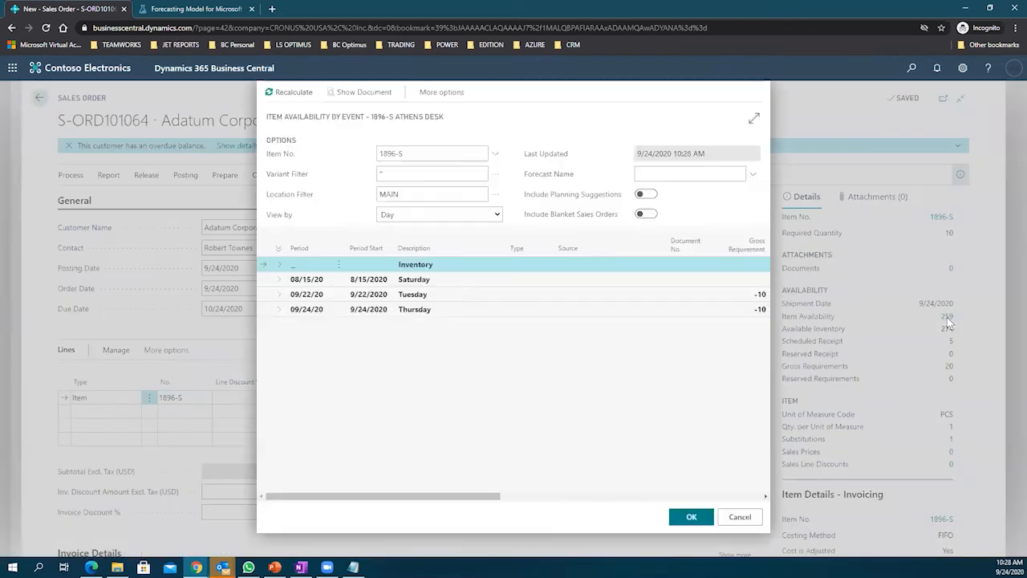
Step: Expand the 08/15/20 and 09/22/20 periods, then group availability by Week and then Month
click(277, 279)
click(278, 310)
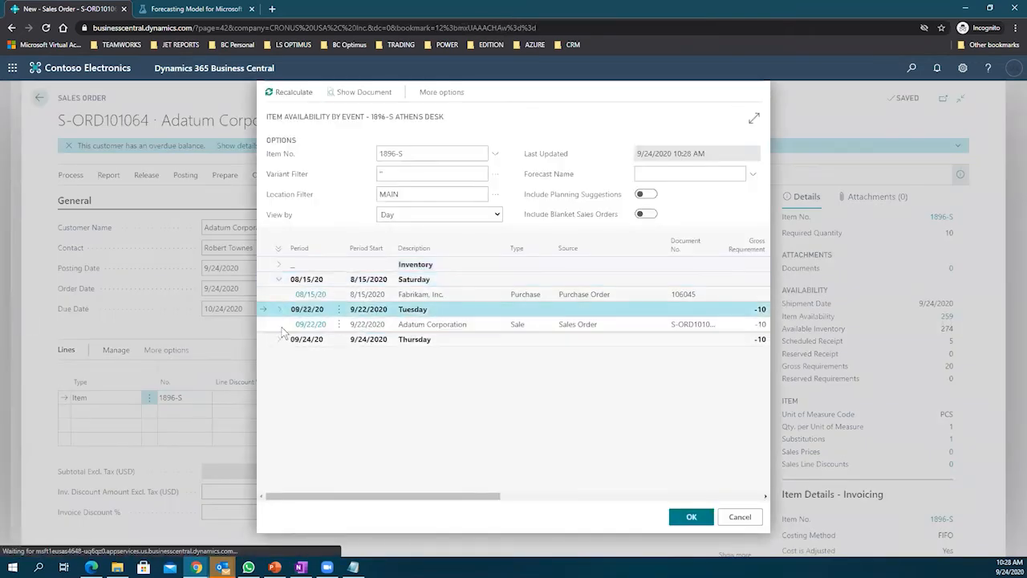
click(282, 338)
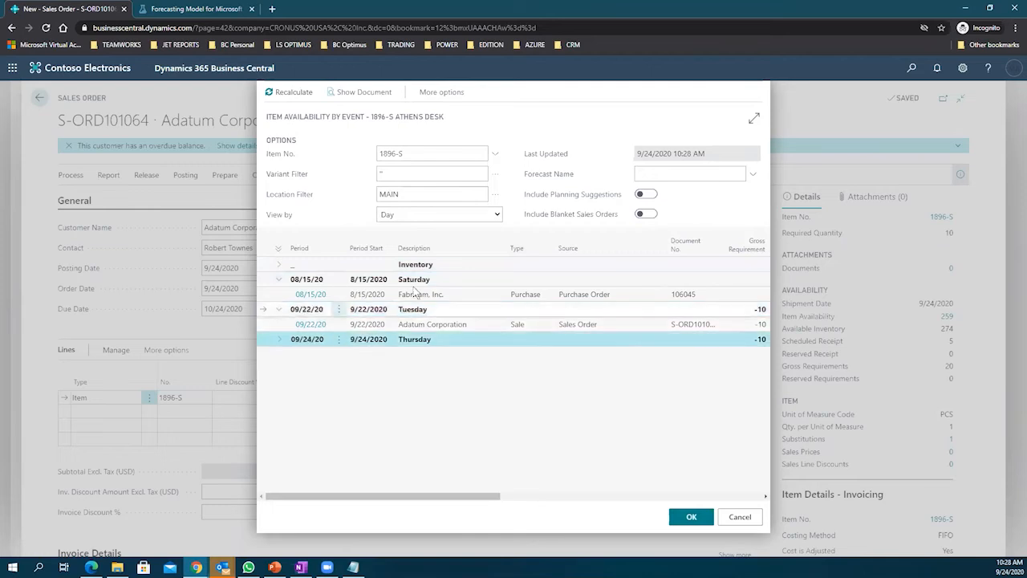
click(497, 215)
click(472, 237)
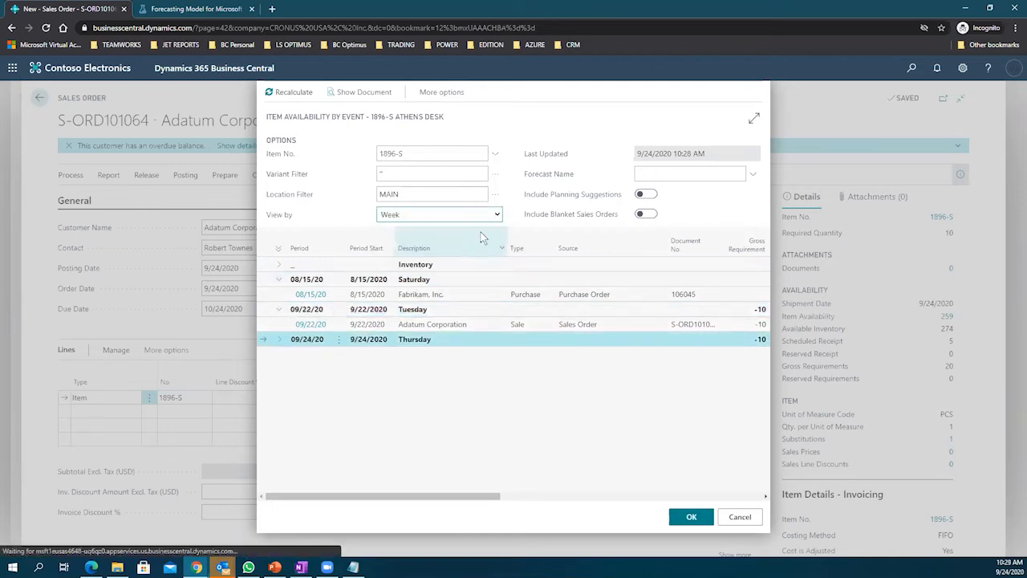
click(486, 215)
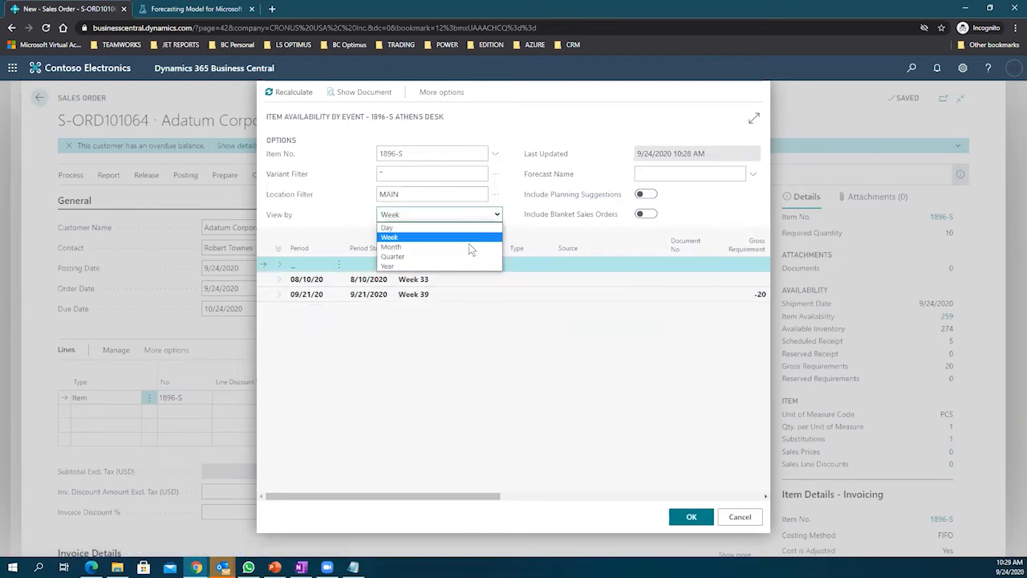
click(469, 248)
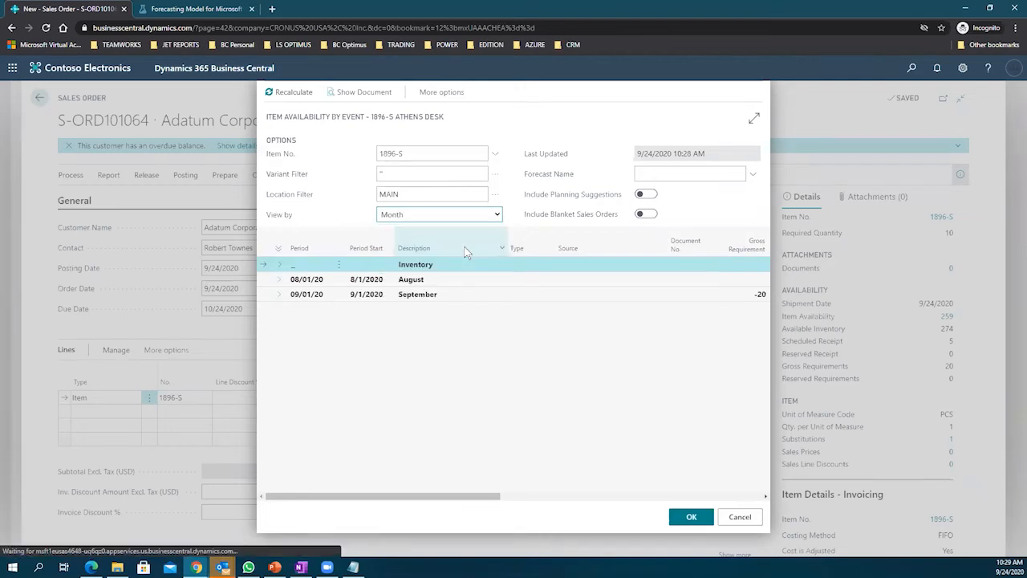
Step: Recalculate, expand August to show the Fabrikam purchase order, and enlarge the window
click(279, 294)
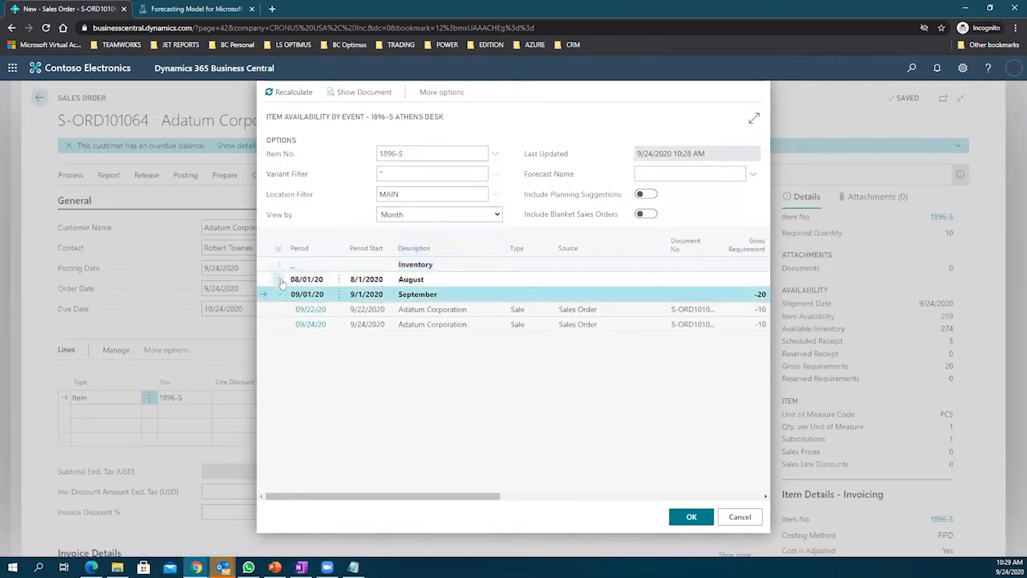
click(280, 279)
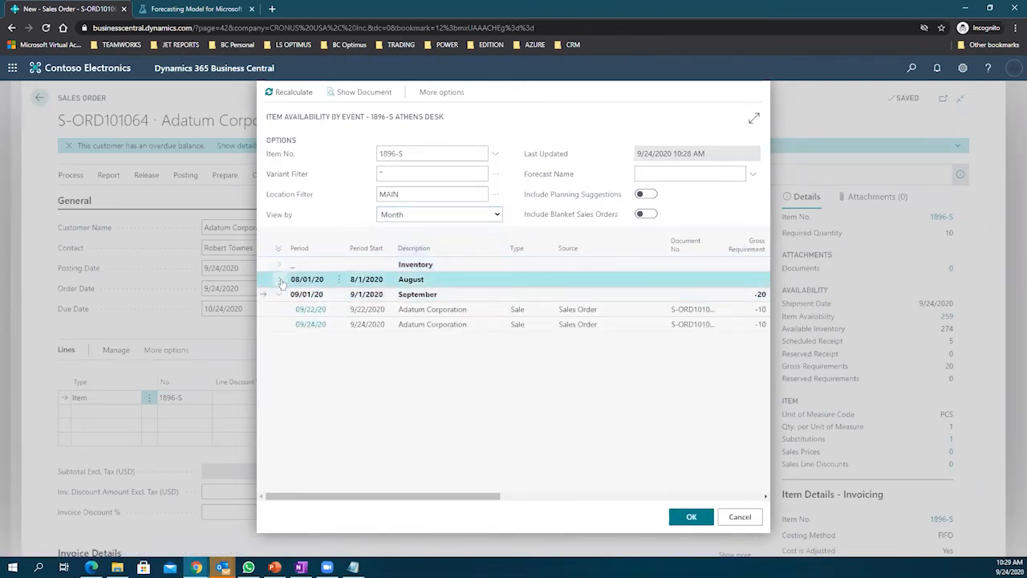
click(286, 93)
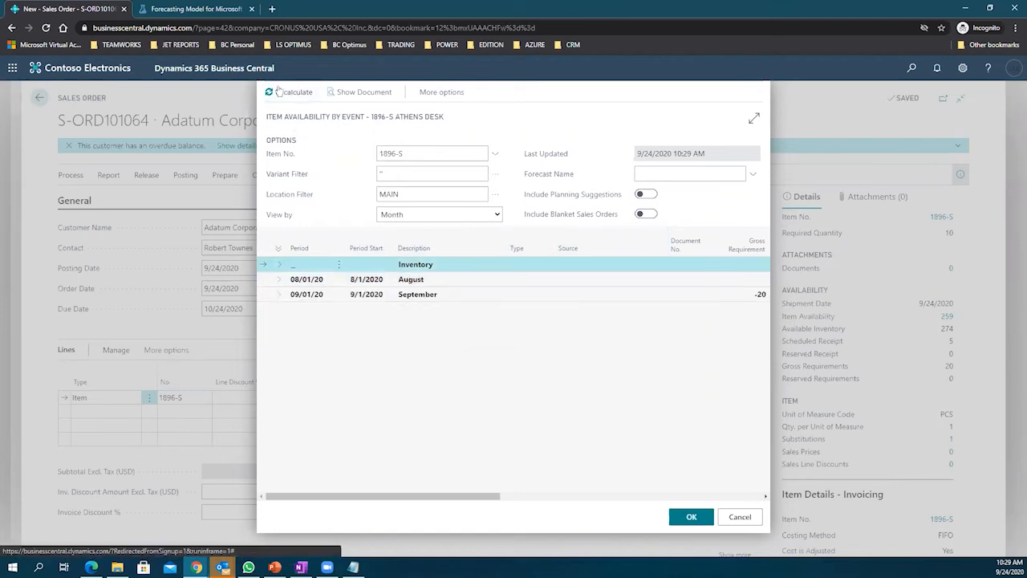
click(280, 281)
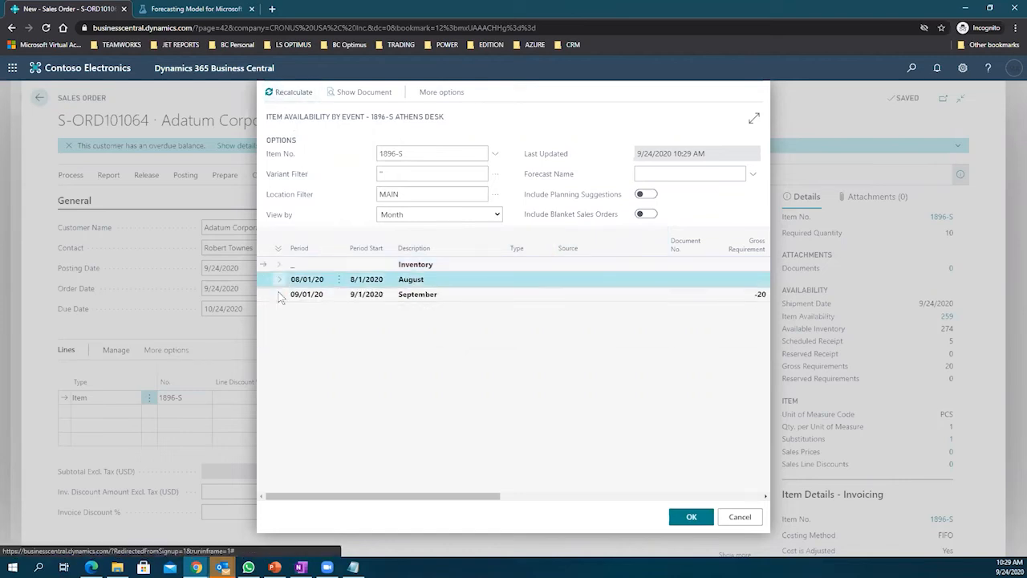
click(279, 293)
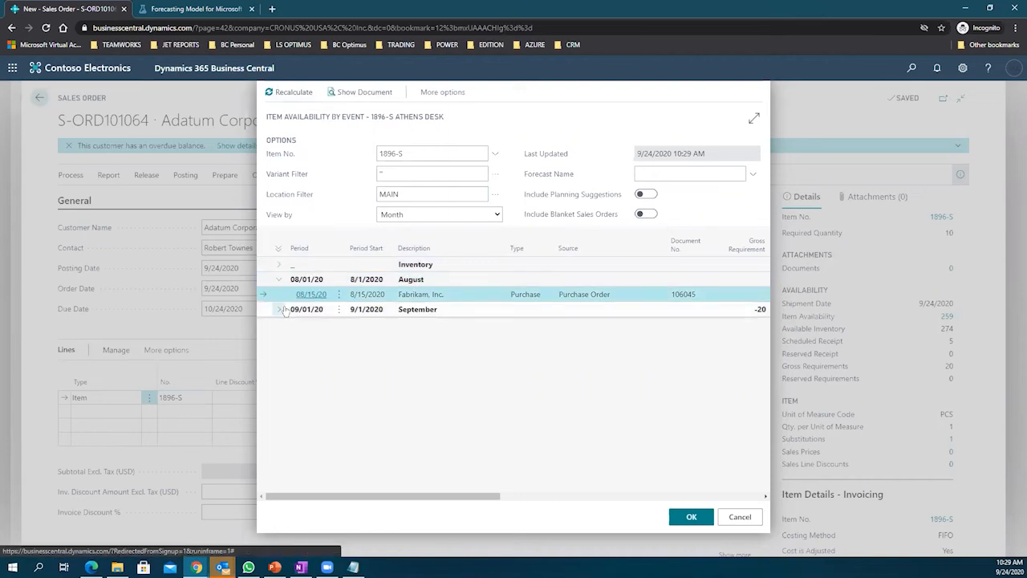
click(753, 118)
Step: Keep the Month grouping and expand September to show its two Adatum sales orders
click(794, 279)
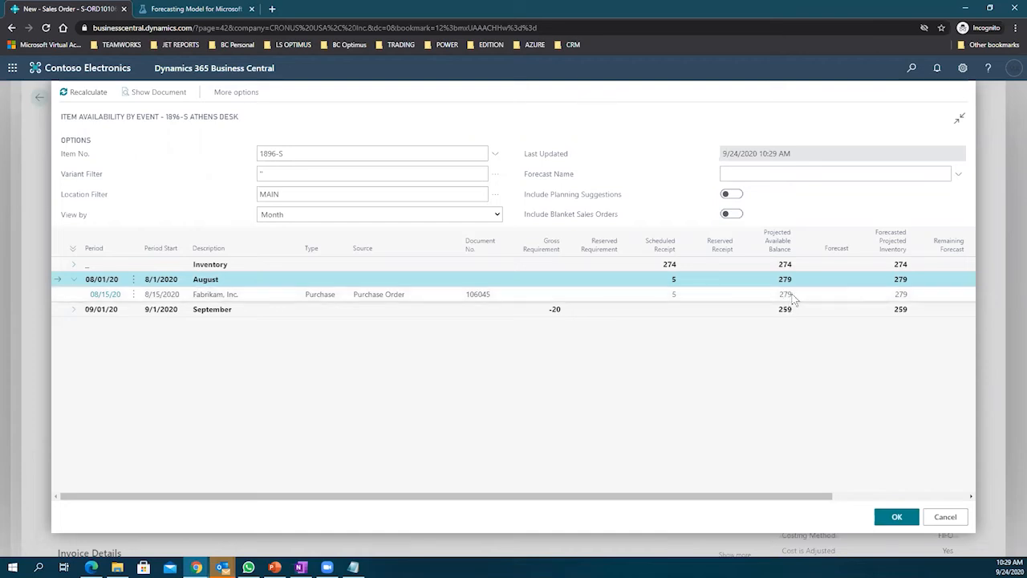
click(365, 215)
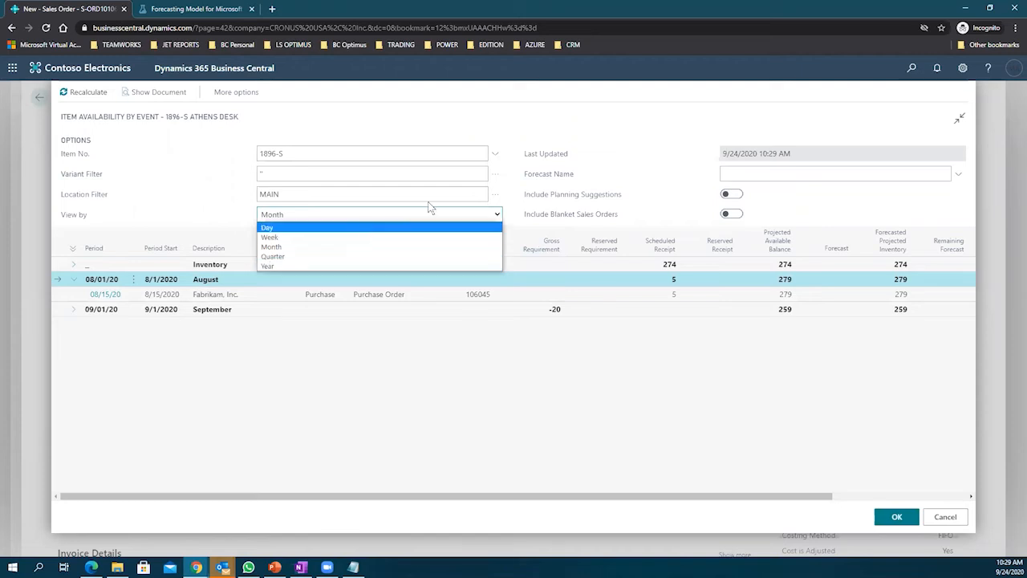
click(530, 138)
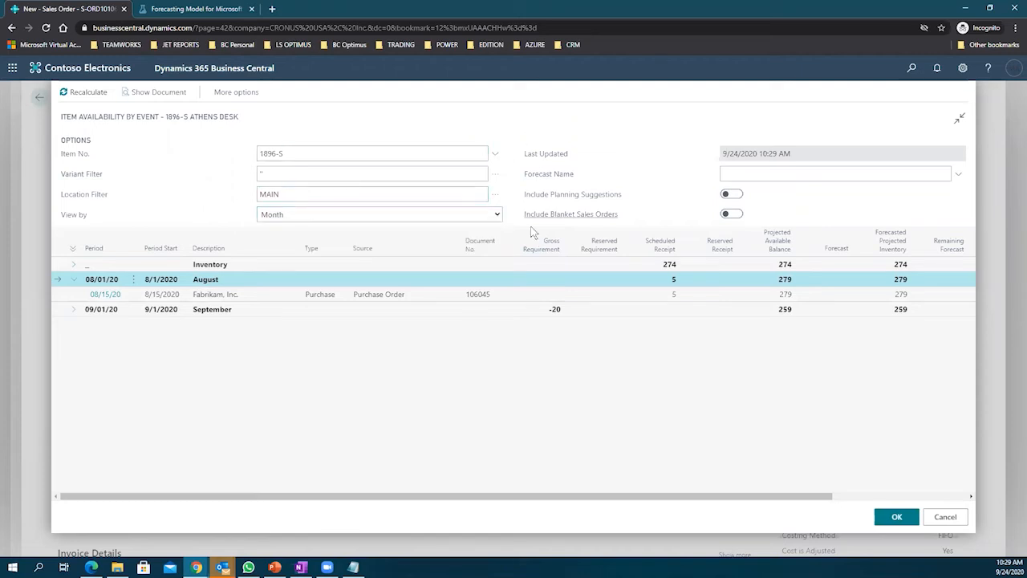
click(74, 309)
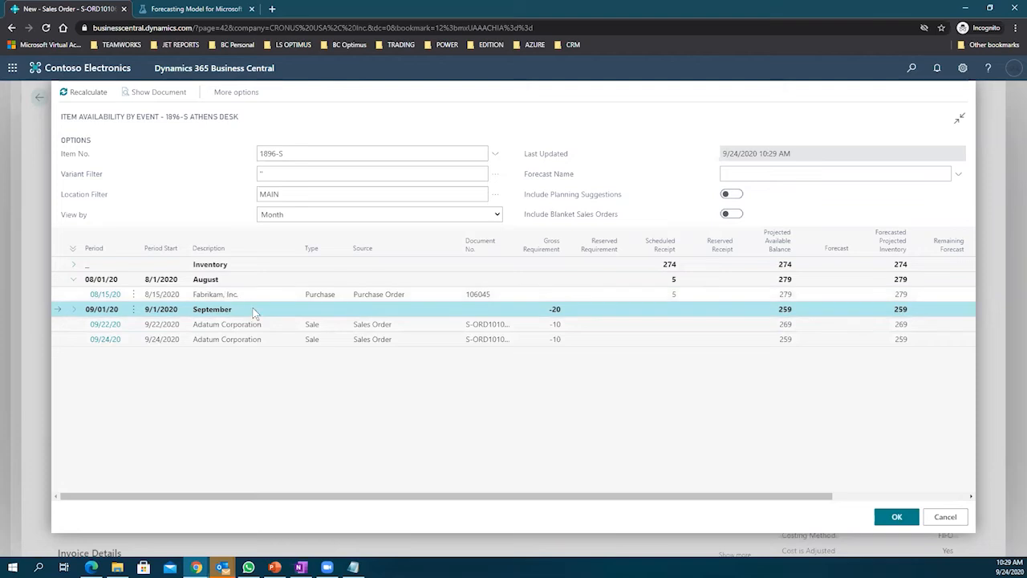
click(798, 328)
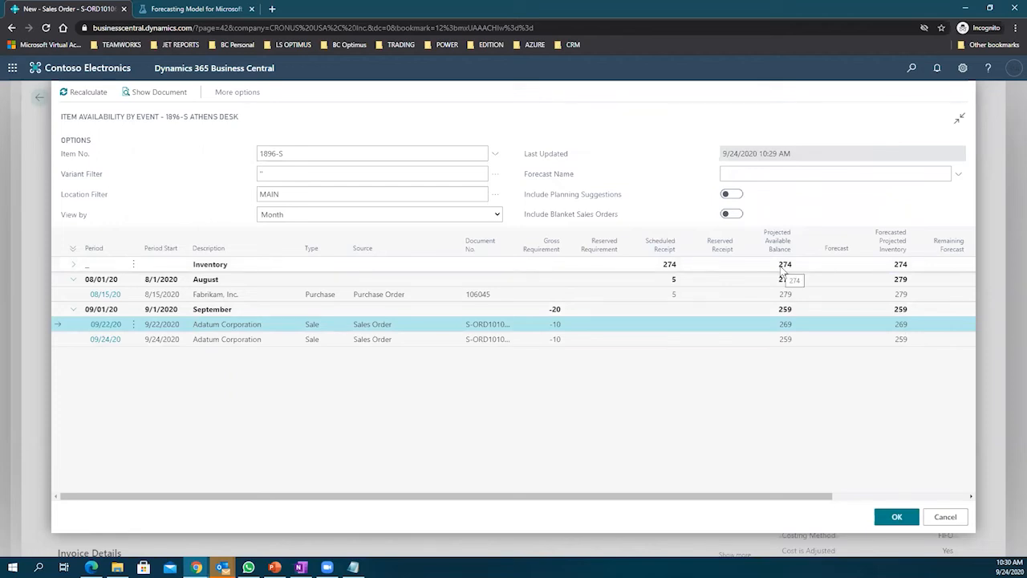
Step: Step through the Fabrikam purchase and September Adatum entries, then cancel back to the sales order
mouse_move(889, 242)
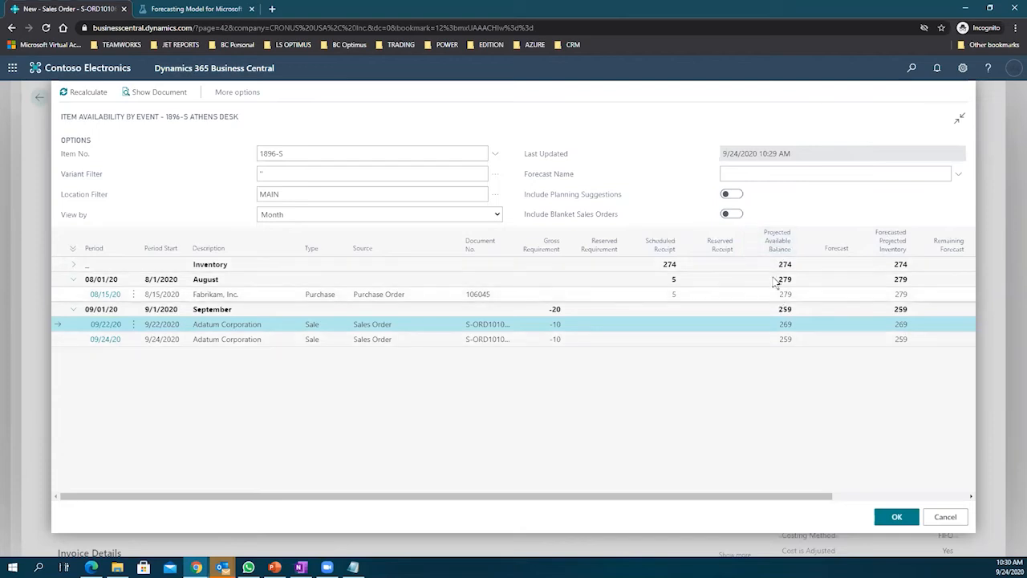
click(672, 298)
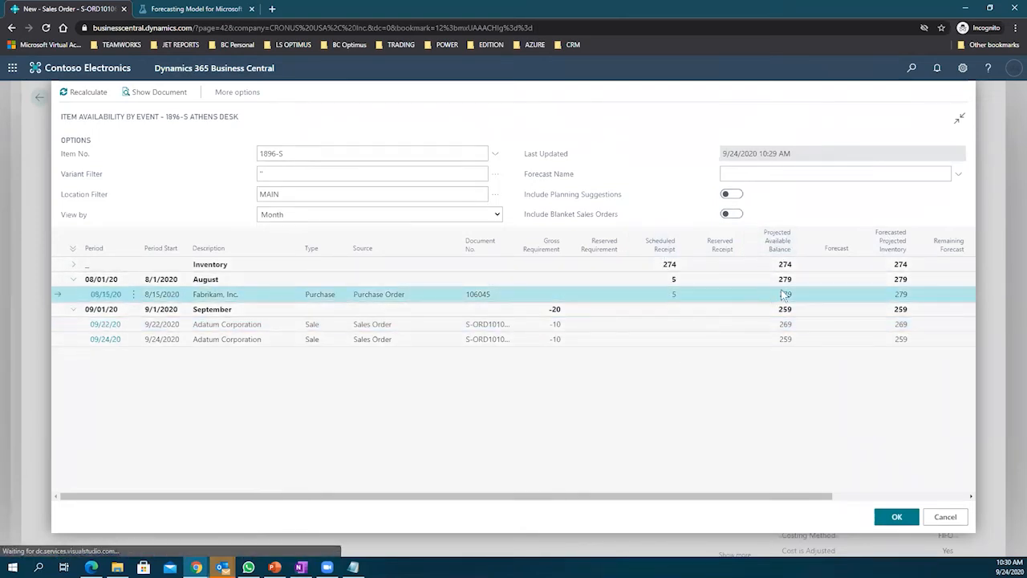
click(666, 311)
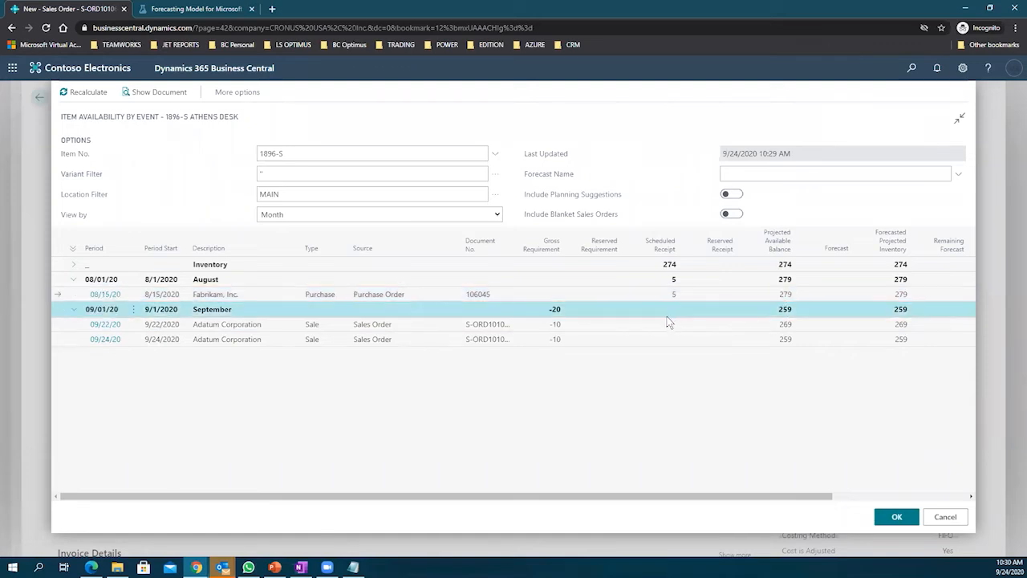
click(669, 324)
click(670, 340)
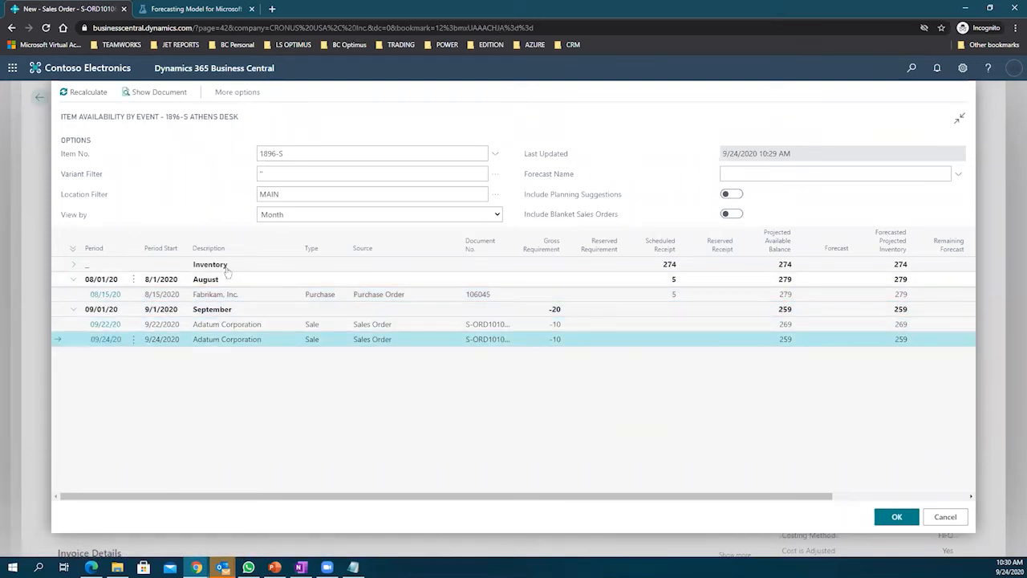
click(944, 515)
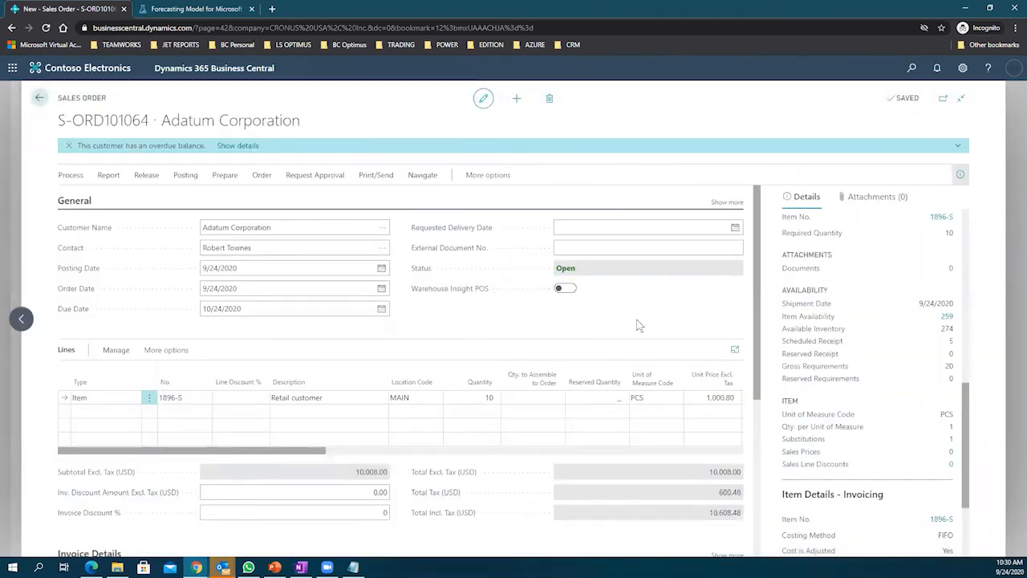
scroll(638, 324, down, 2)
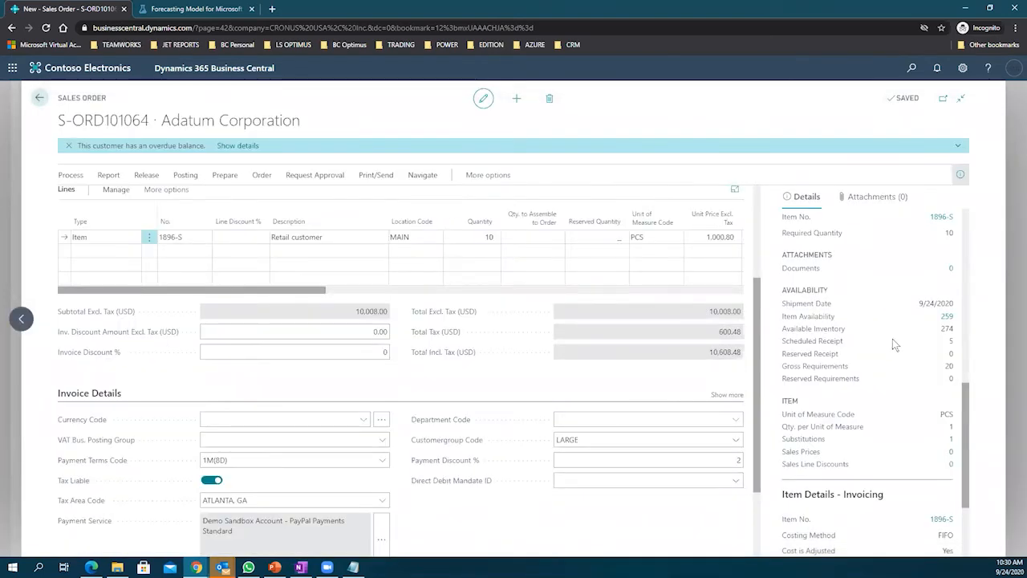
scroll(883, 344, up, 3)
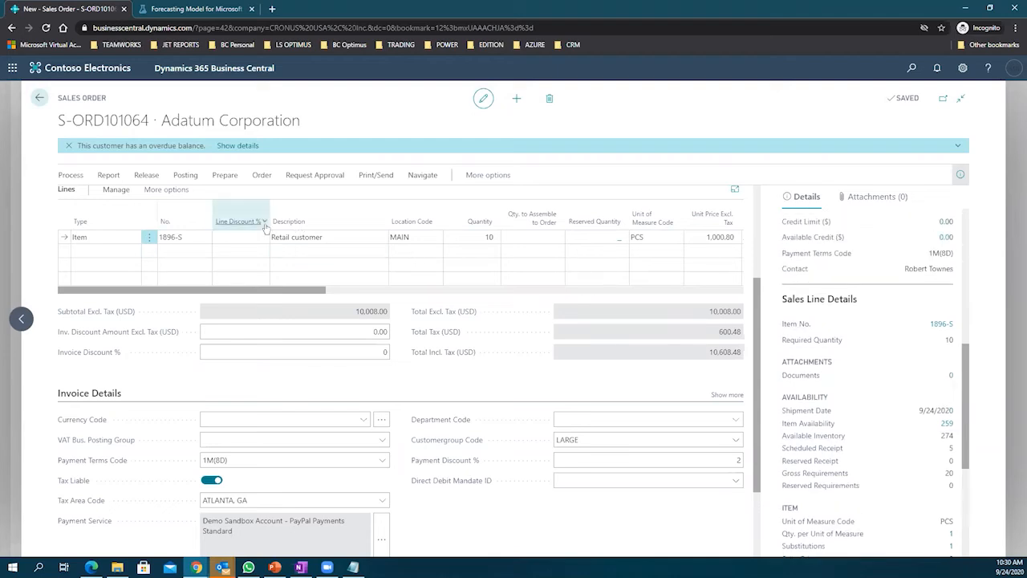
click(185, 175)
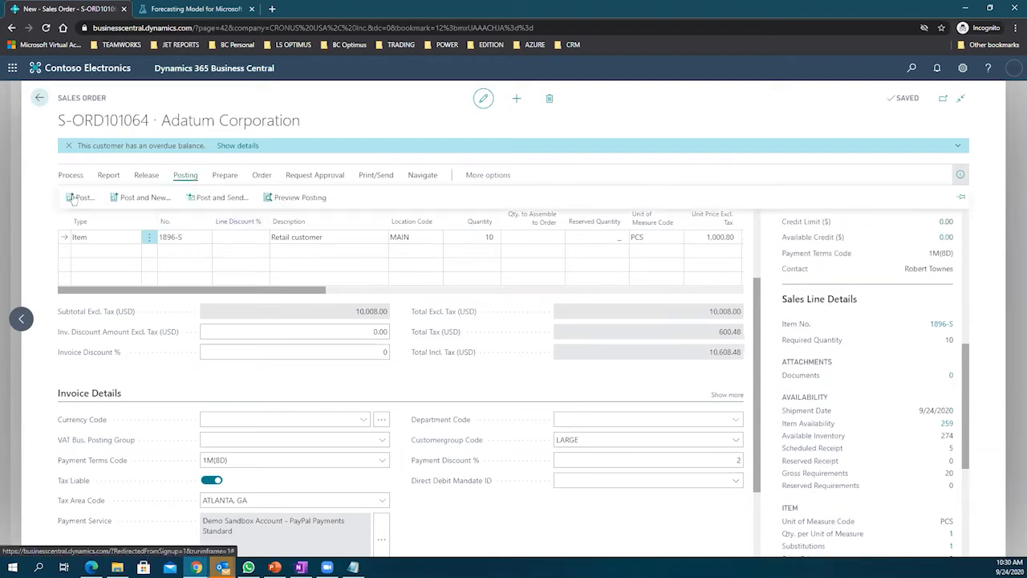
click(69, 197)
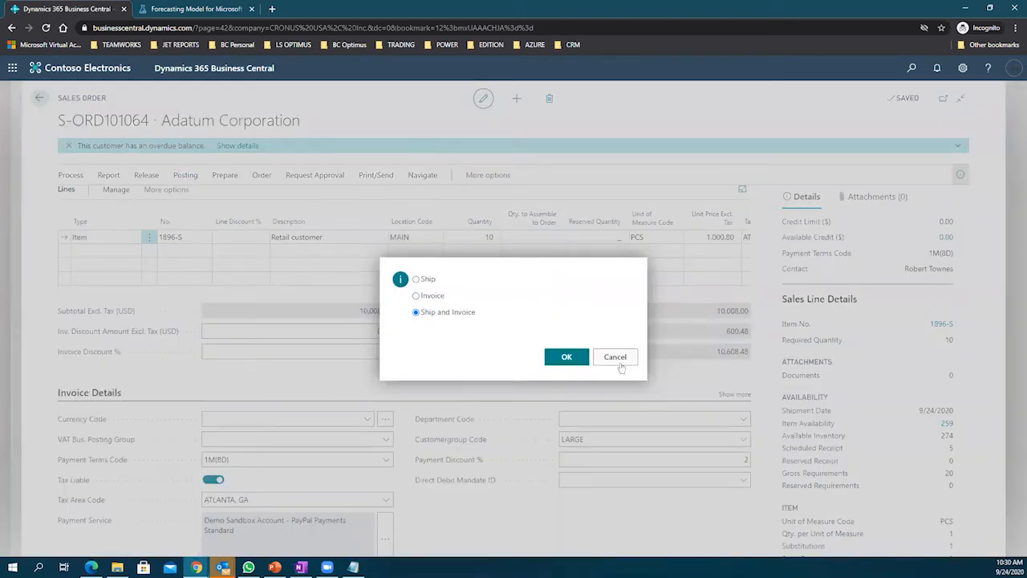
scroll(308, 297, down, 2)
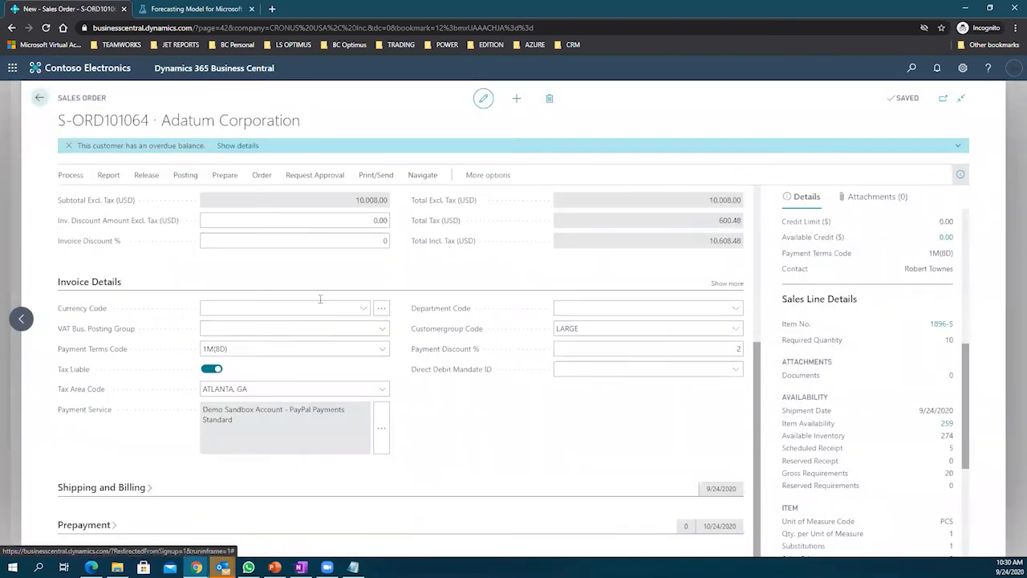
Step: Expand Shipping and Billing with all fields shown, and open the Shipment Method Code list
click(174, 488)
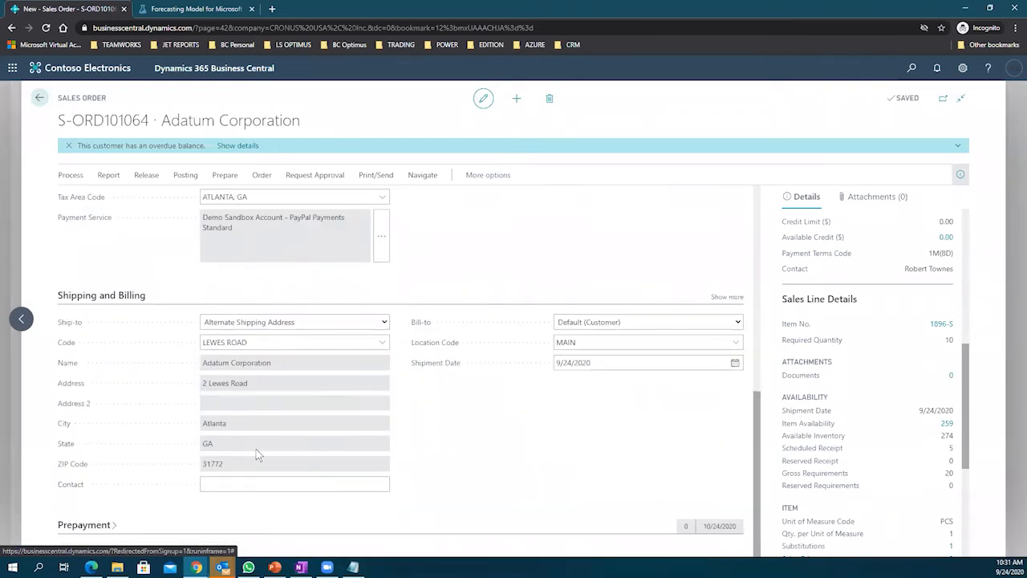
scroll(267, 472, up, 3)
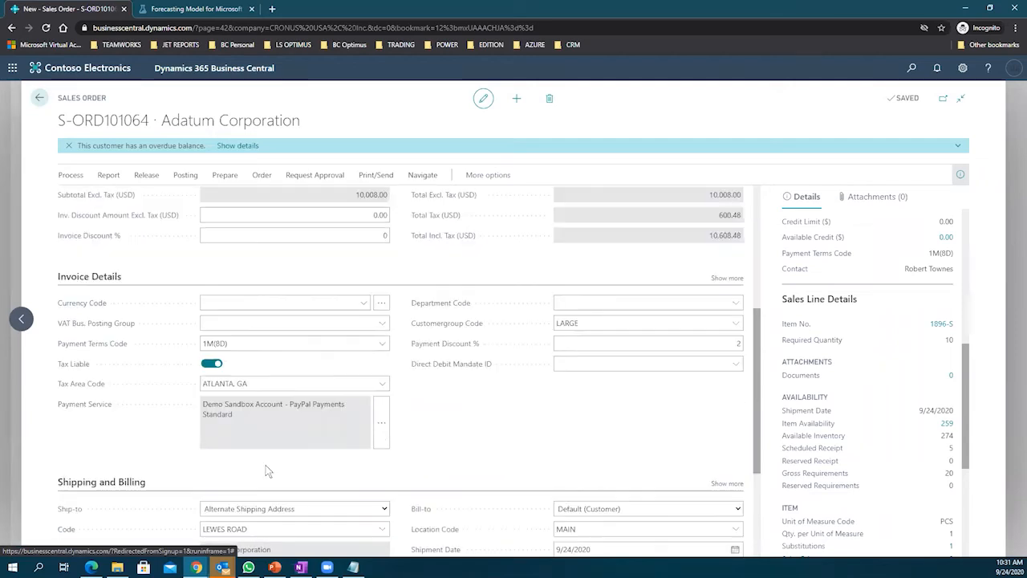
scroll(267, 472, up, 1)
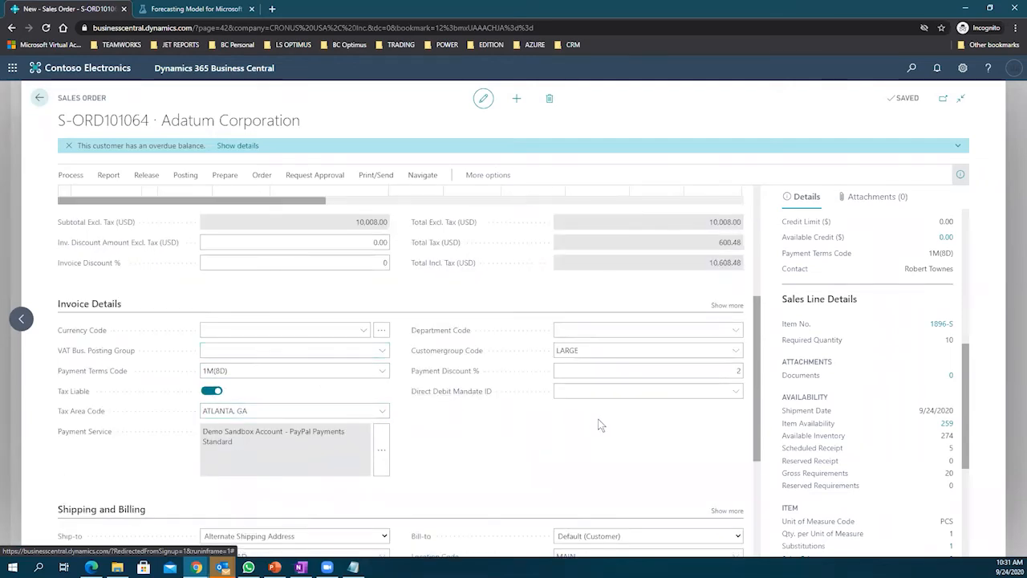
scroll(600, 426, down, 3)
click(727, 296)
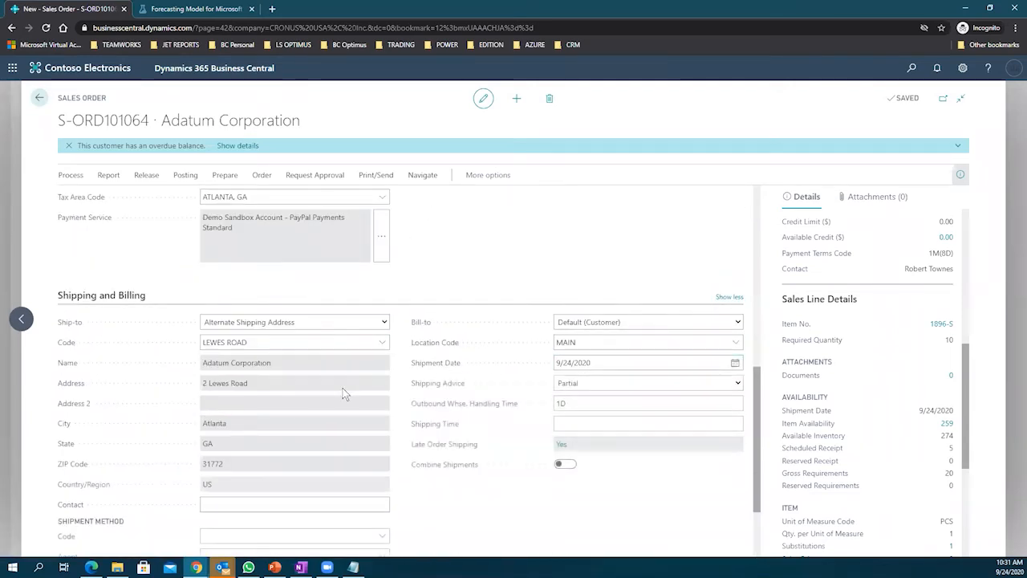
scroll(344, 393, down, 3)
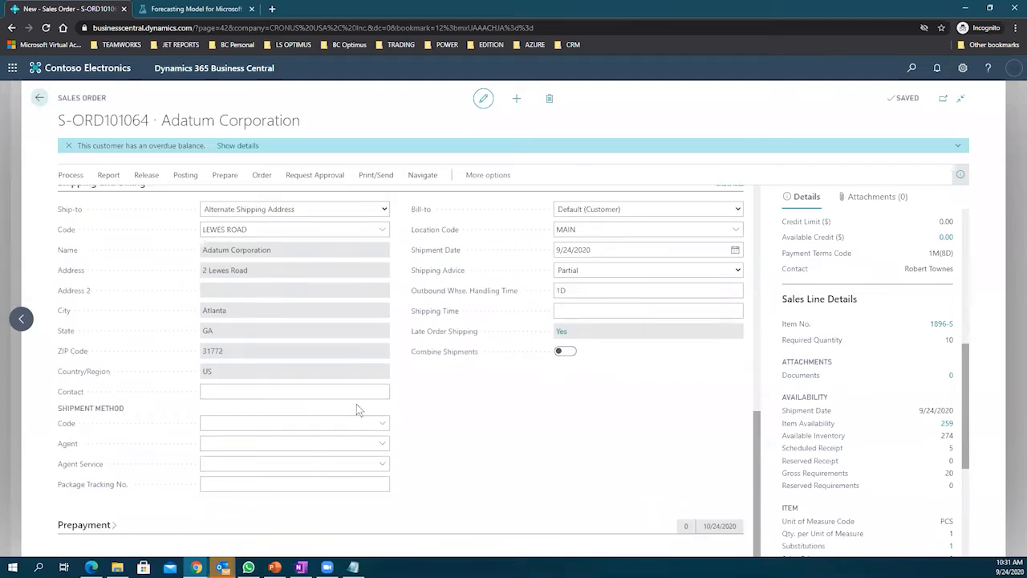
click(382, 424)
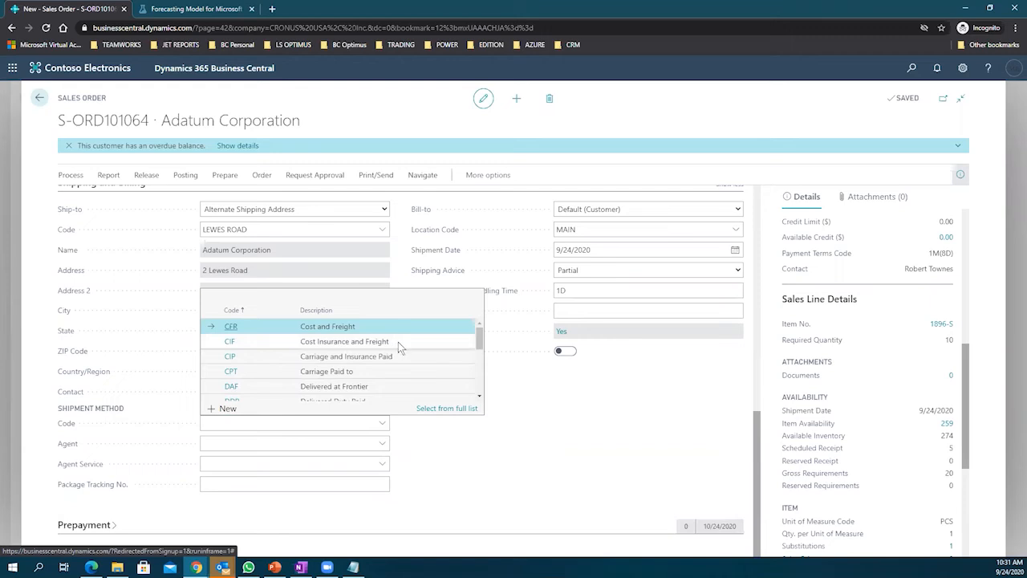
Step: Set shipment method CFR, shipping agent FEDEX and agent service NEXT DAY
click(385, 324)
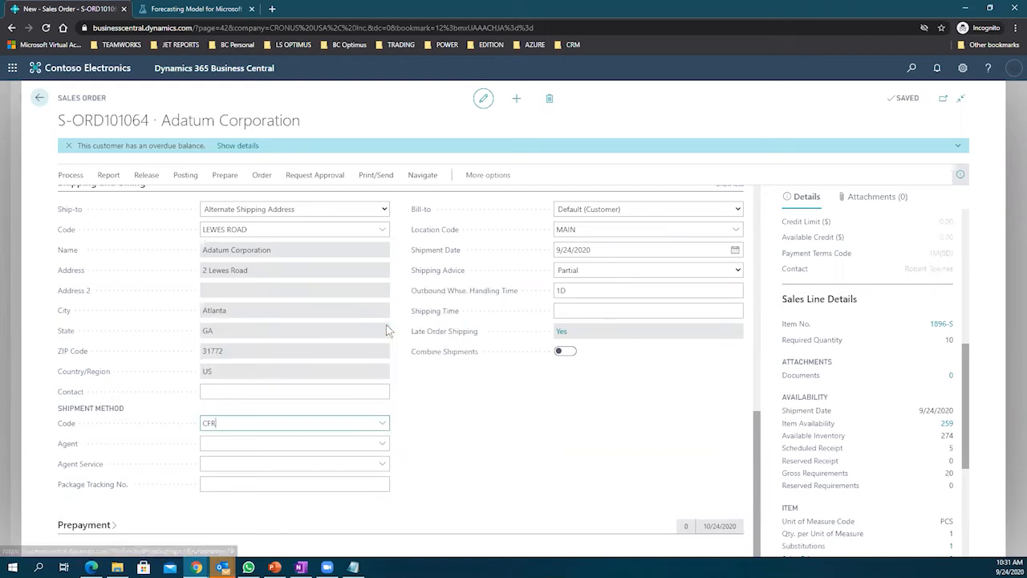
click(422, 443)
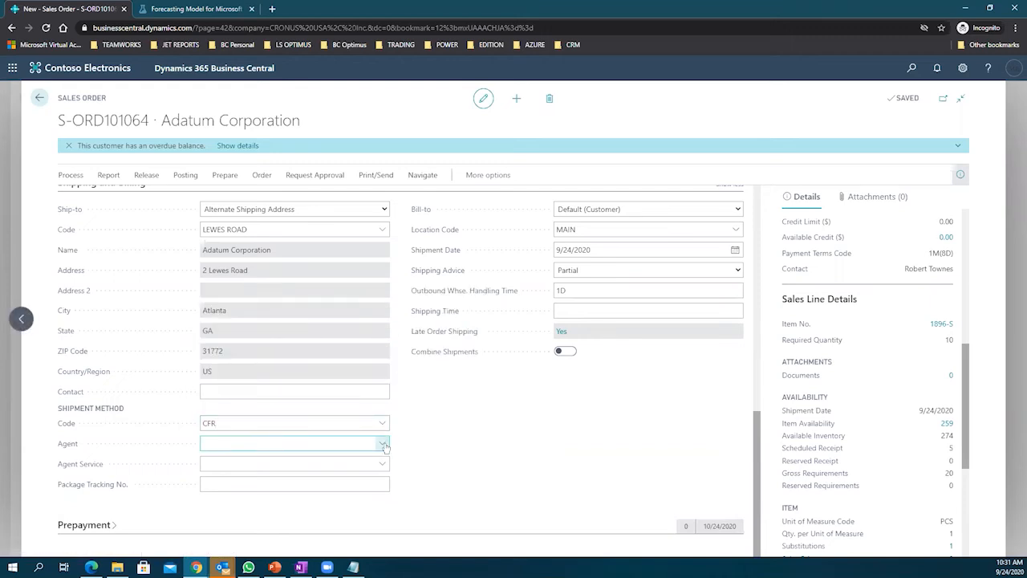
click(383, 445)
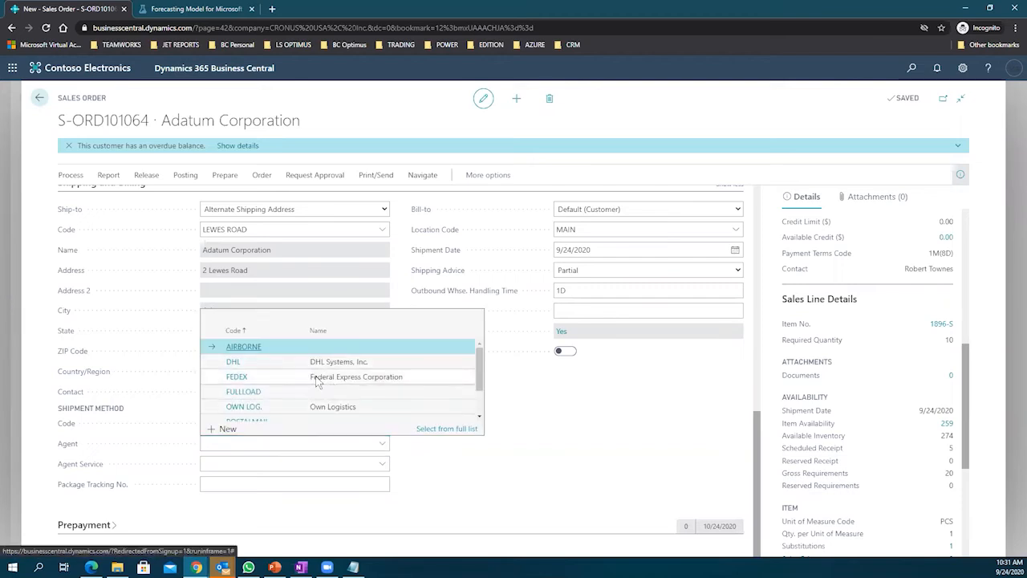
click(336, 386)
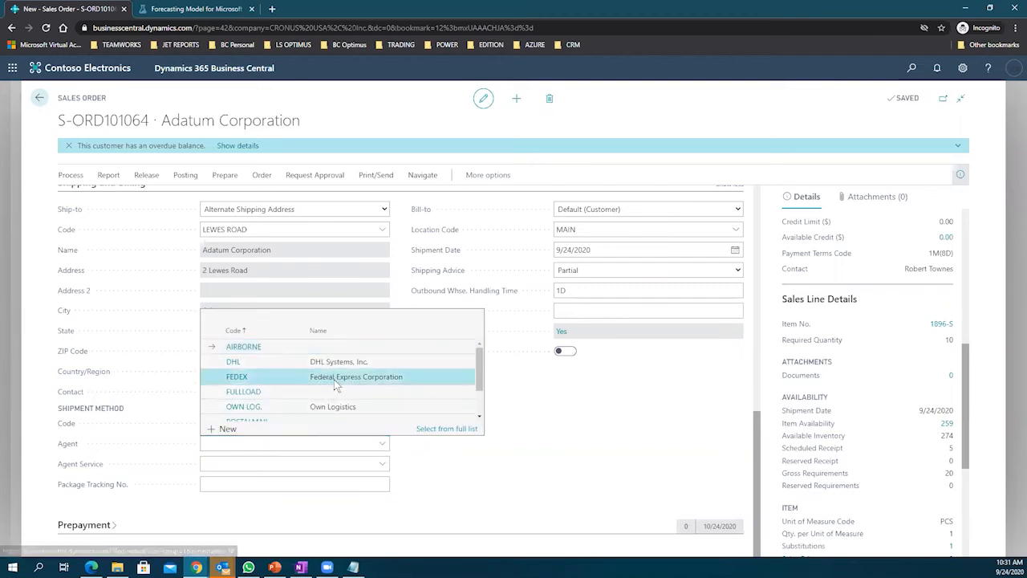
click(382, 465)
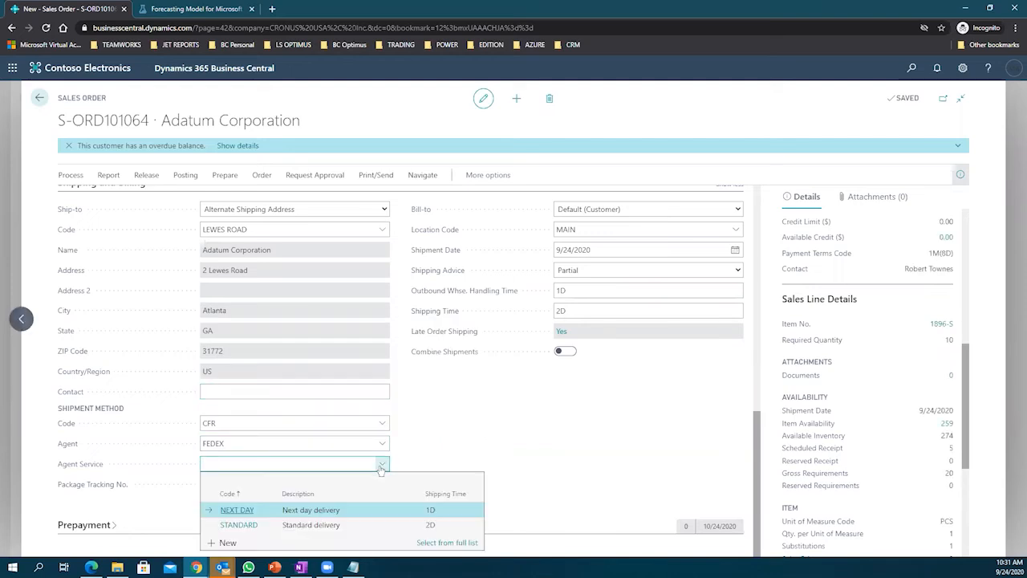
click(338, 515)
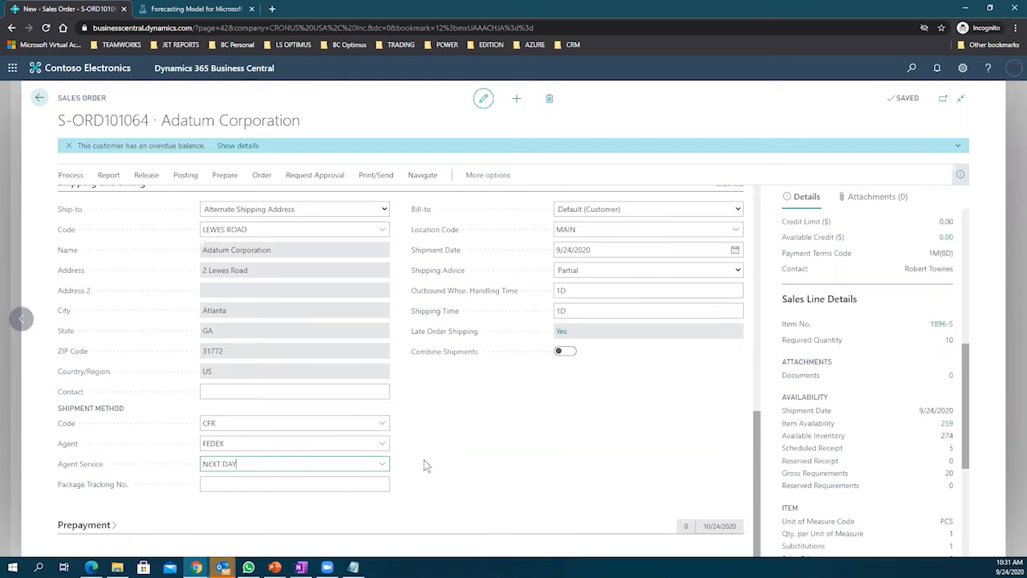
Step: Enter the package tracking number and verify it was saved
click(384, 485)
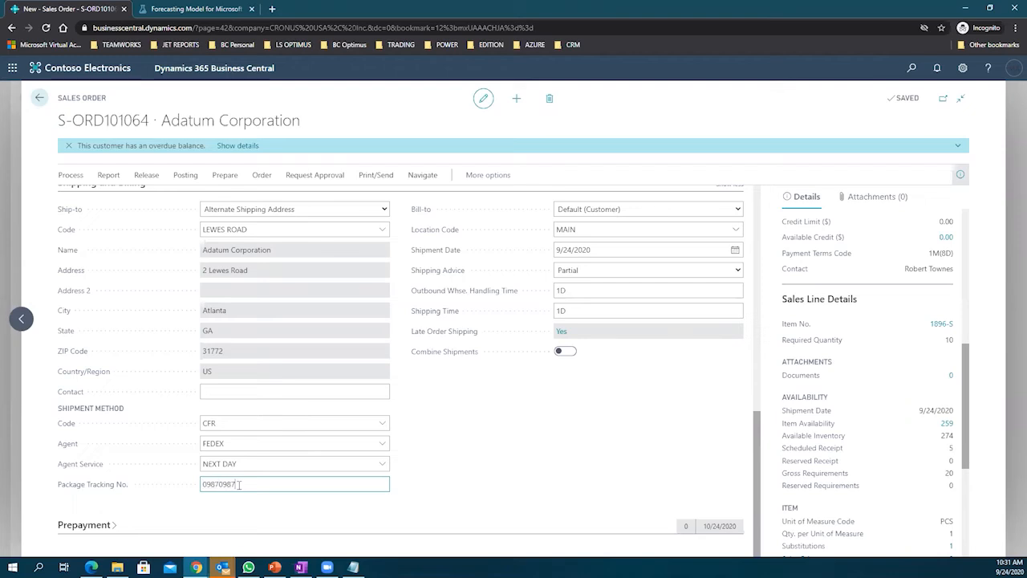
key(Tab)
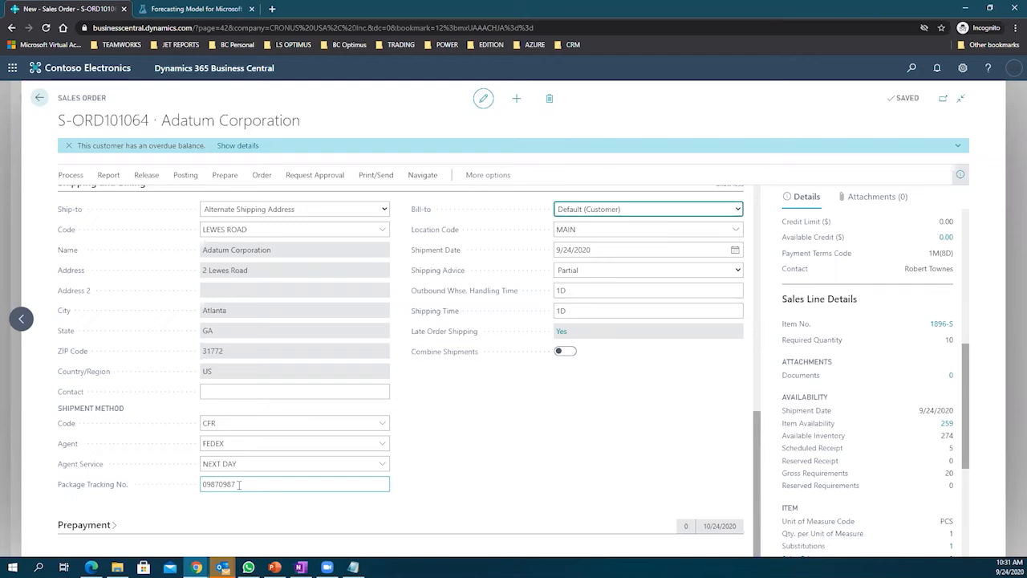
click(207, 482)
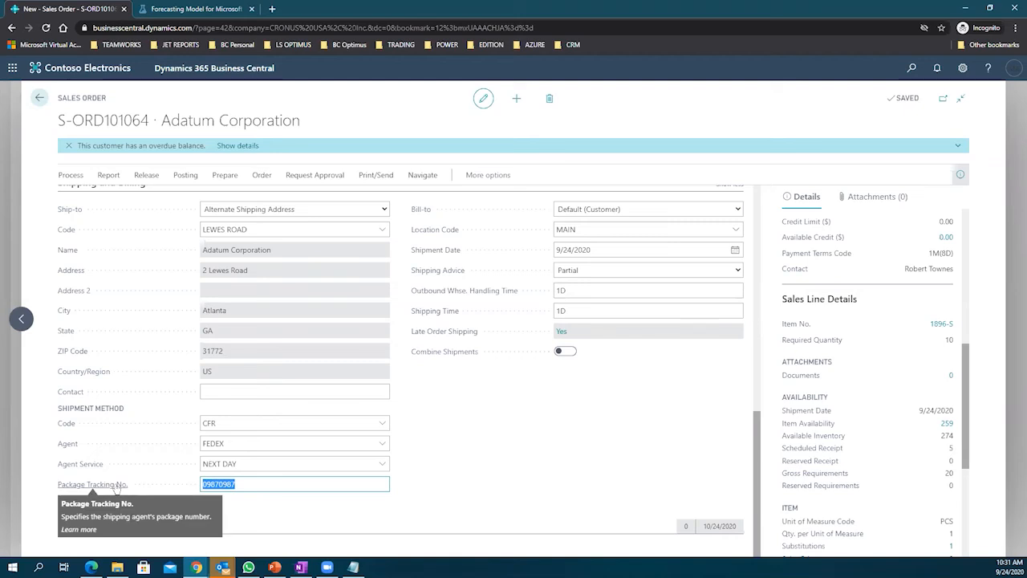
click(517, 451)
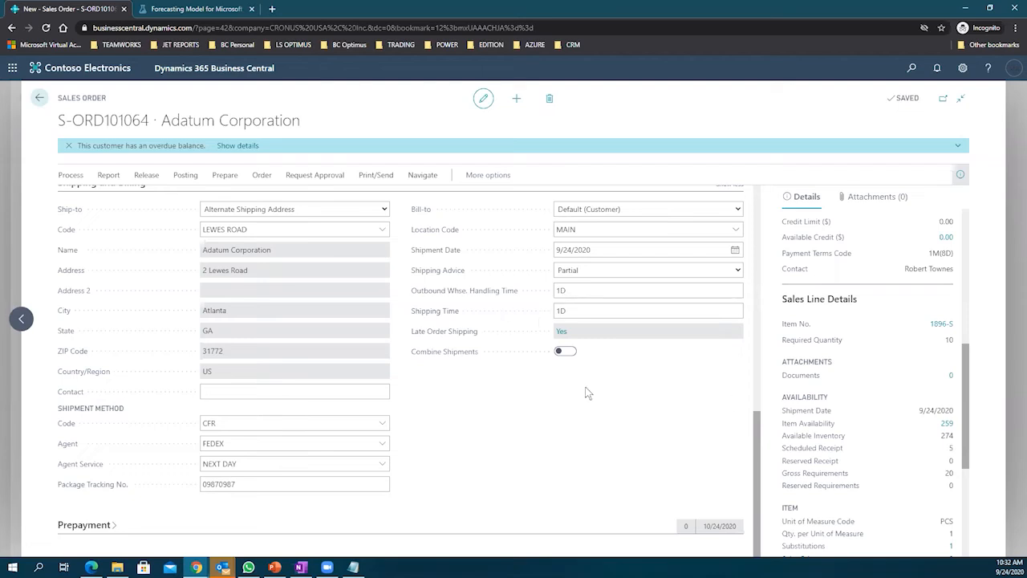
Step: Scroll up to the General section and confirm the order Status reads Released
scroll(466, 350, up, 7)
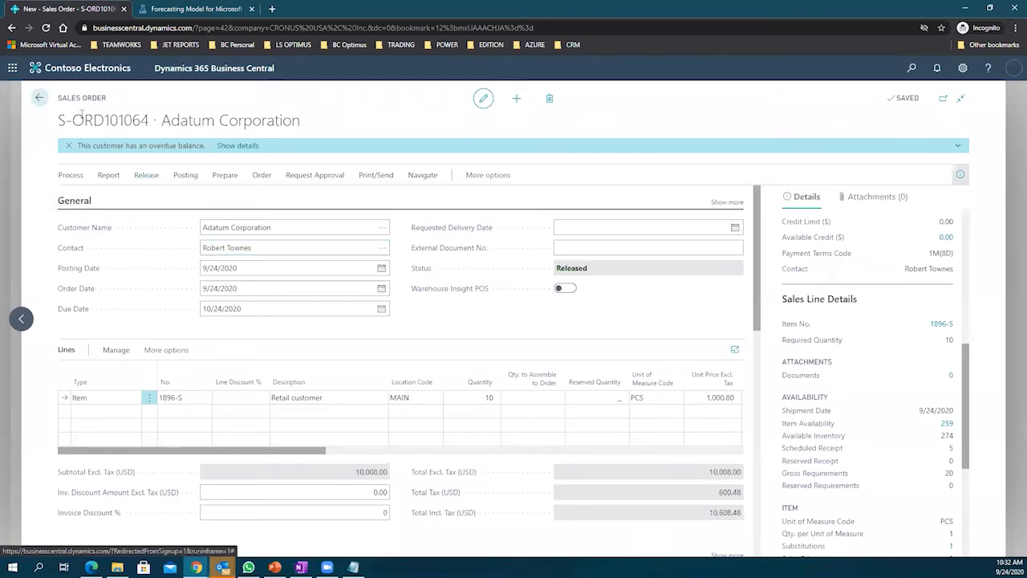
drag(591, 269, 543, 271)
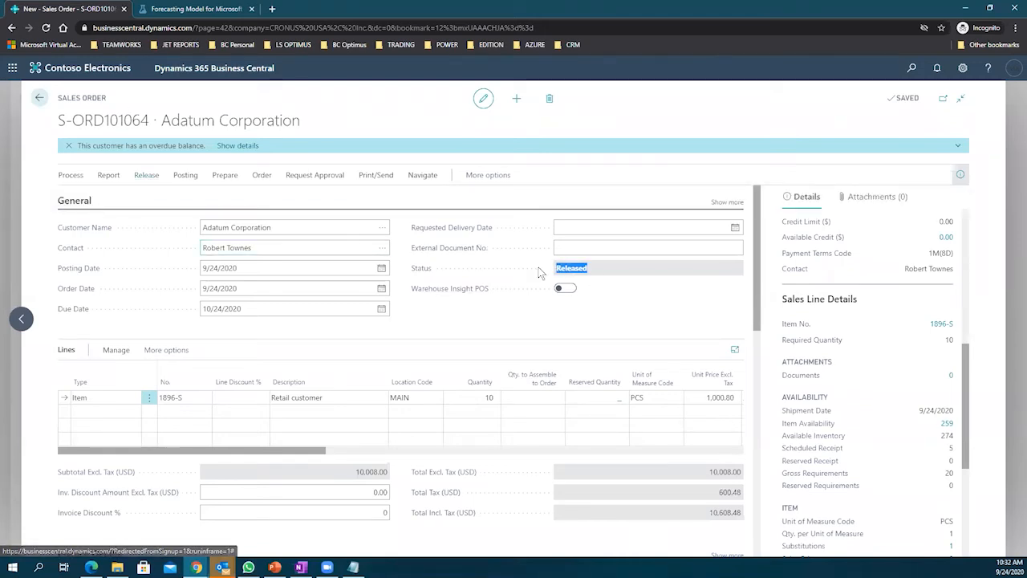
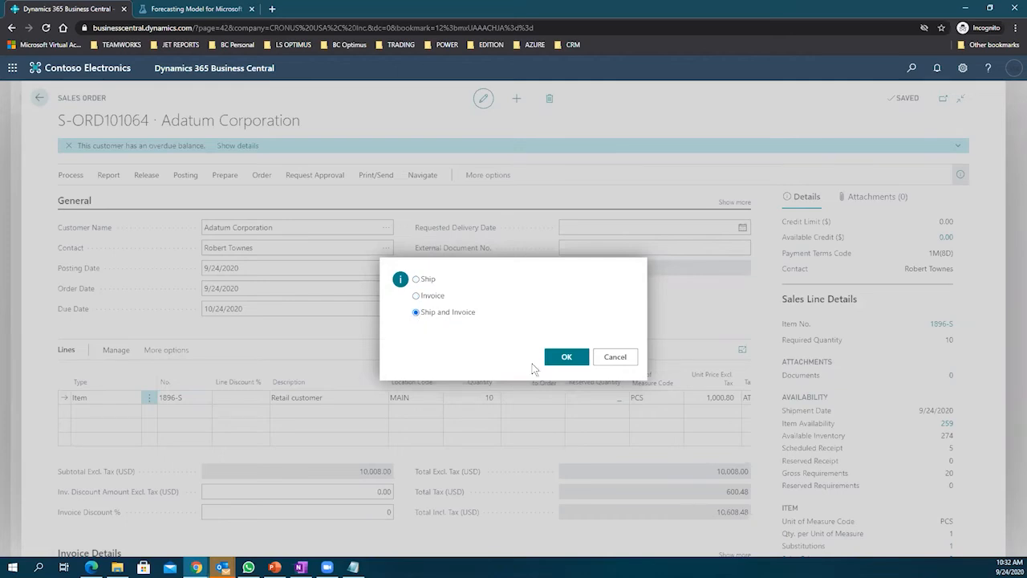
Step: Post sales order S-ORD101064 as shipped and invoiced and open posted invoice PS-INV103253
click(565, 358)
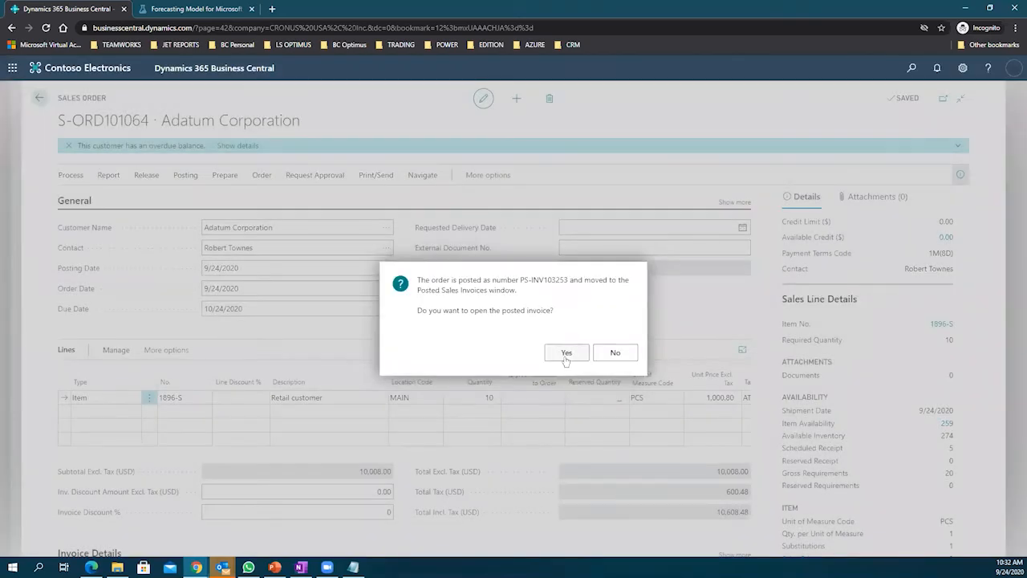
click(565, 358)
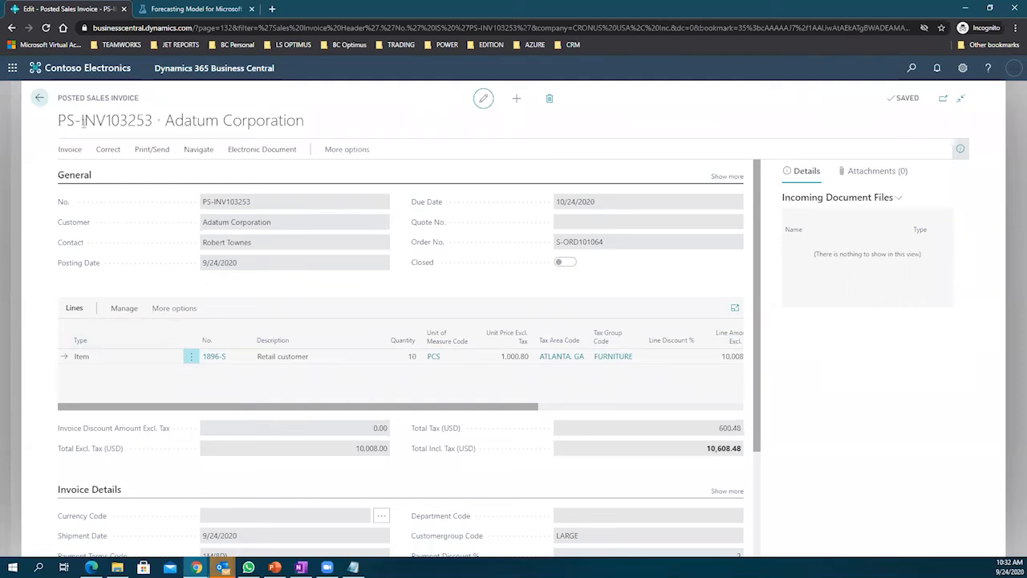
click(70, 149)
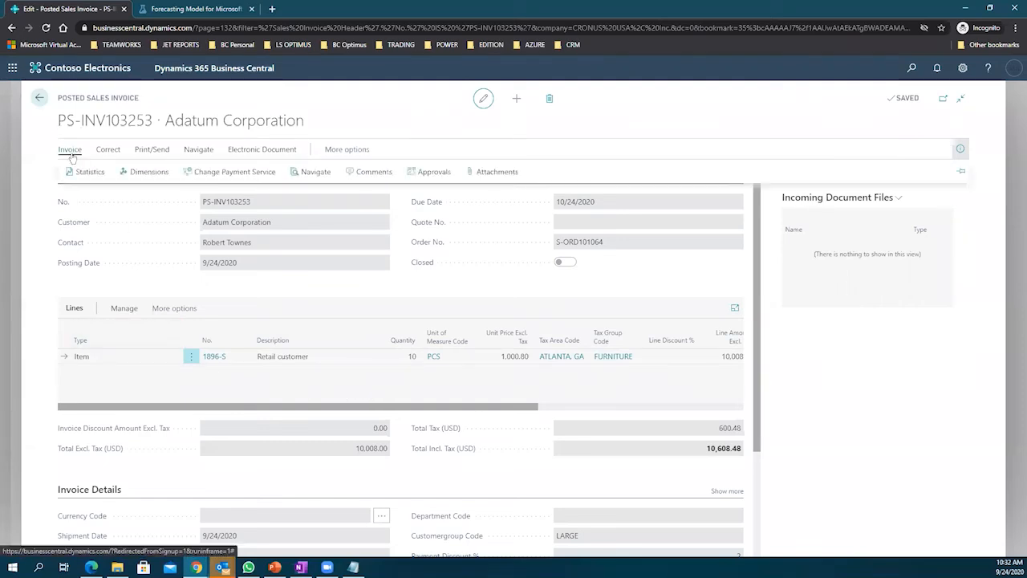
click(195, 150)
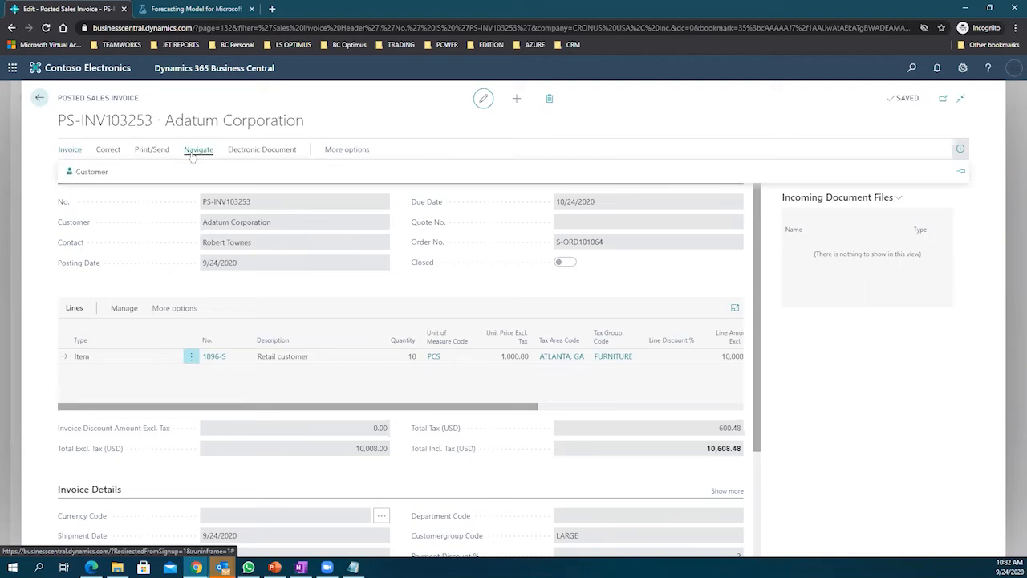
click(339, 153)
click(340, 152)
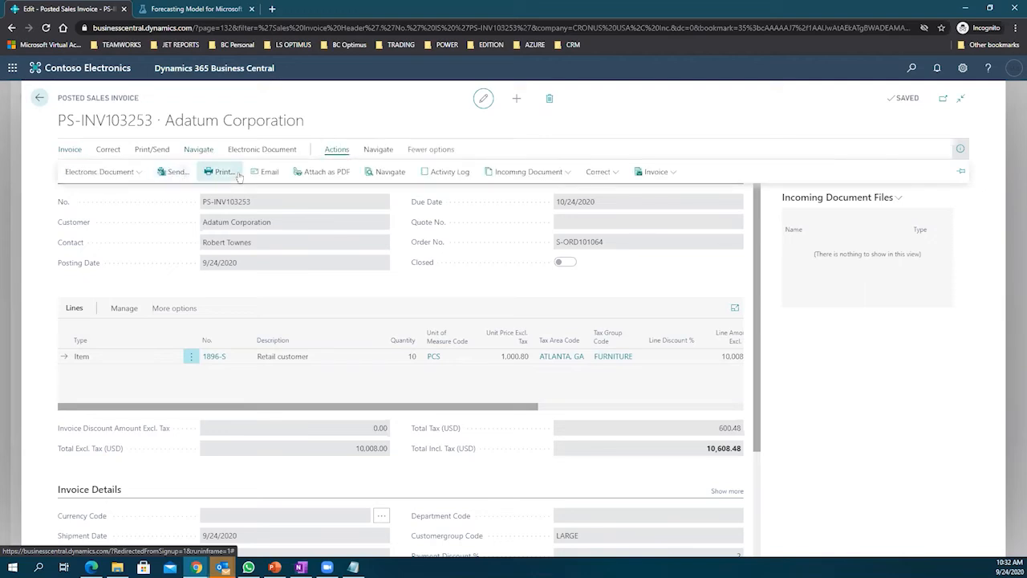
click(377, 151)
click(106, 173)
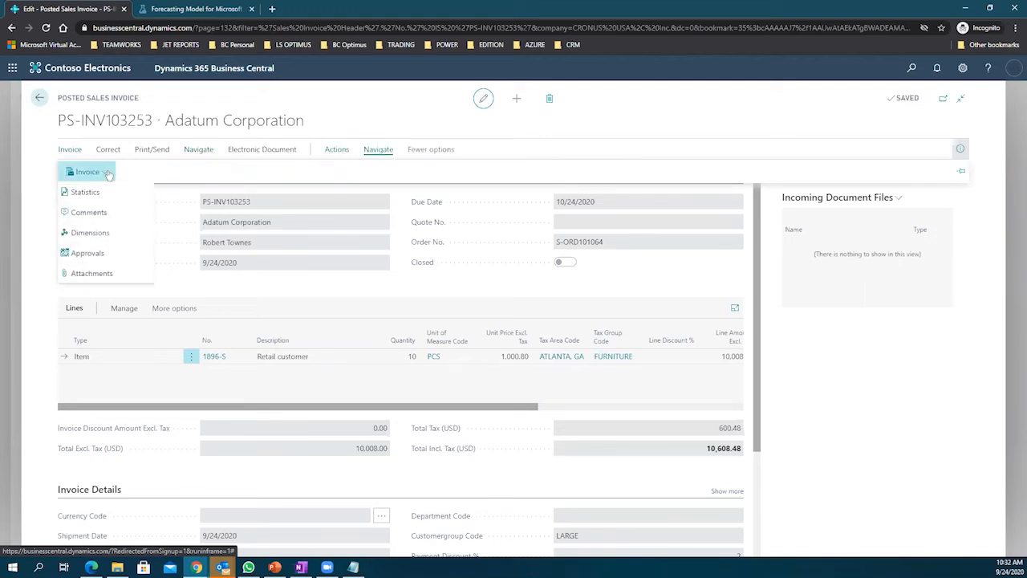
click(337, 152)
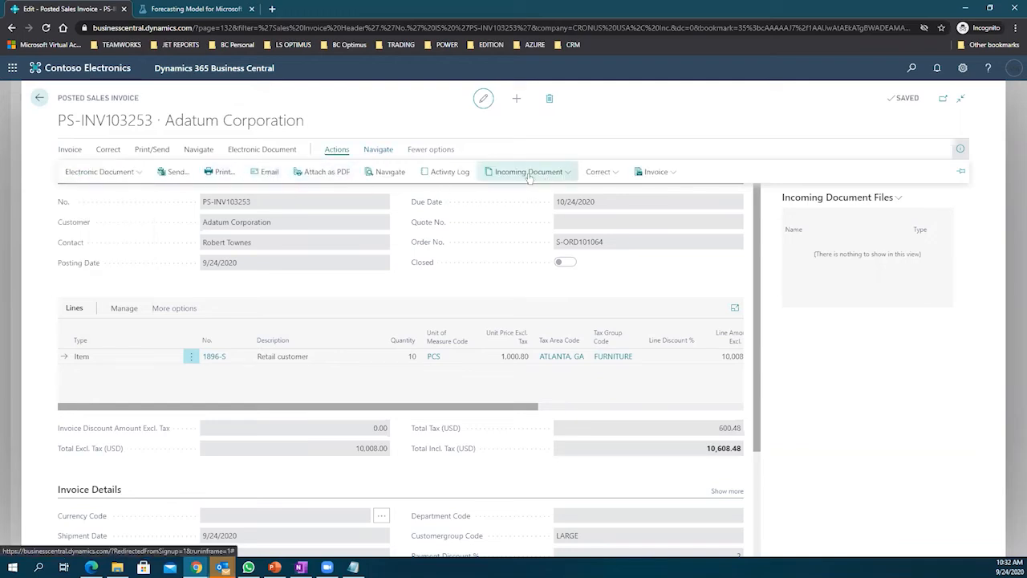
click(589, 173)
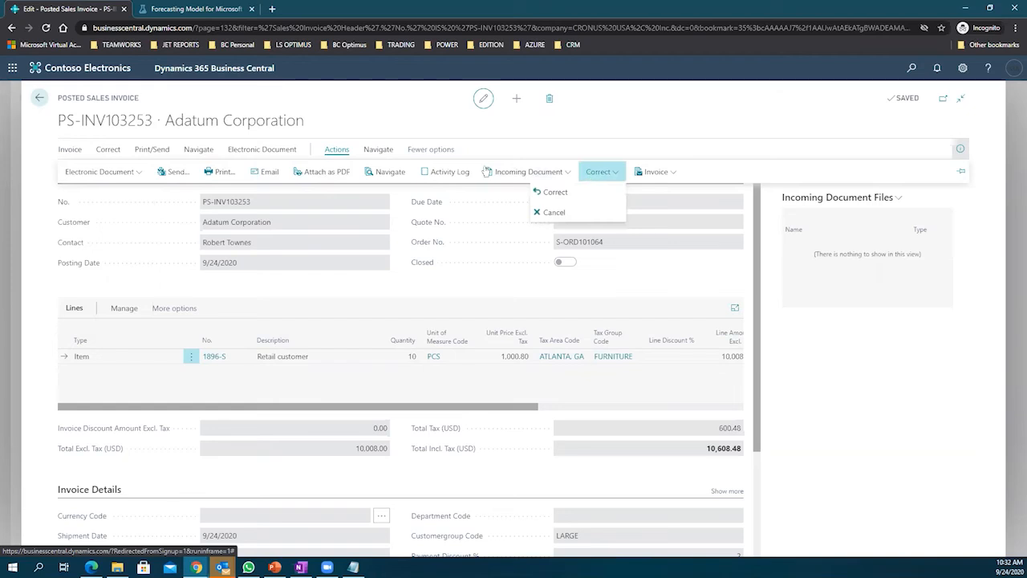
click(137, 173)
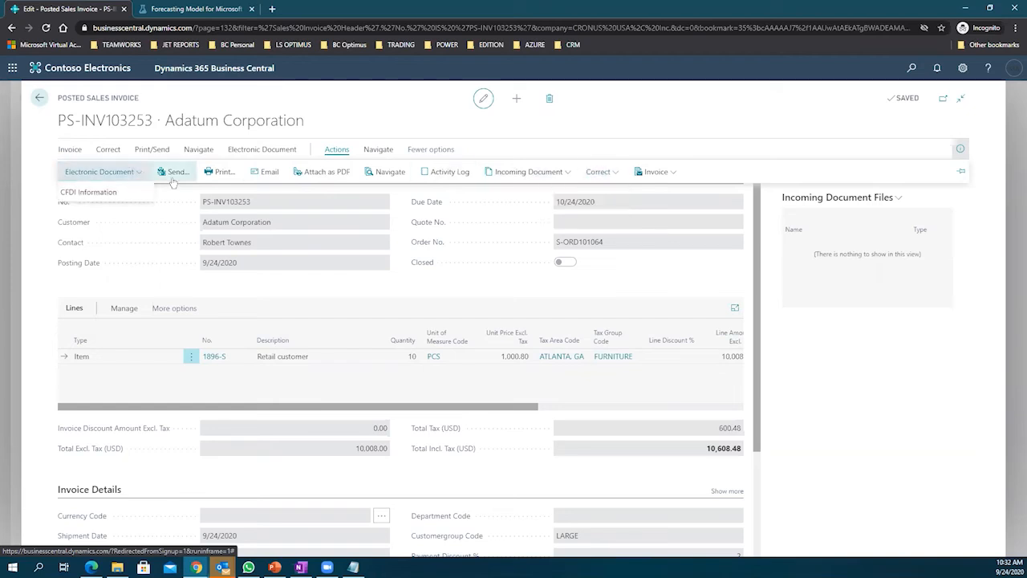
click(70, 151)
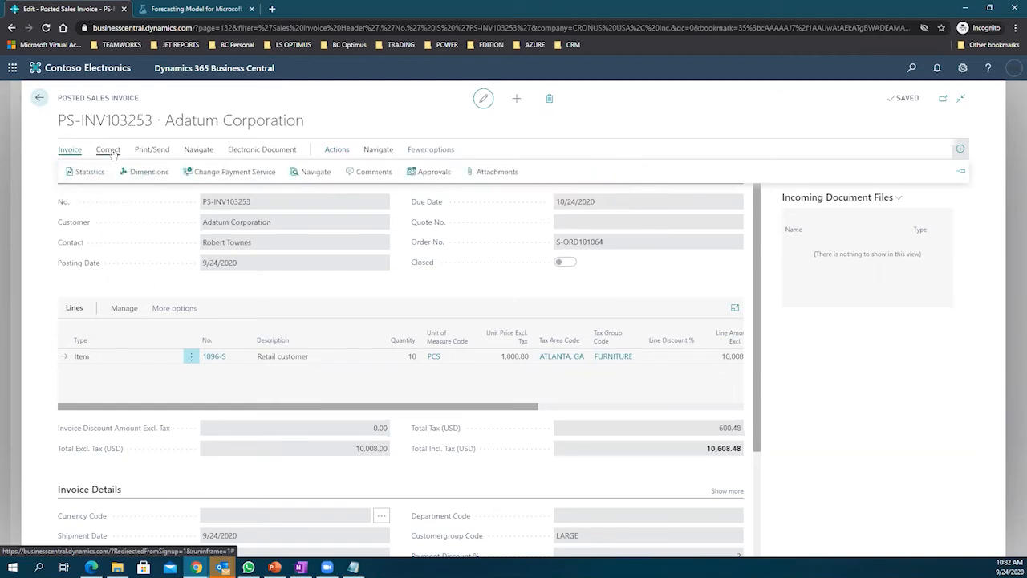
click(108, 150)
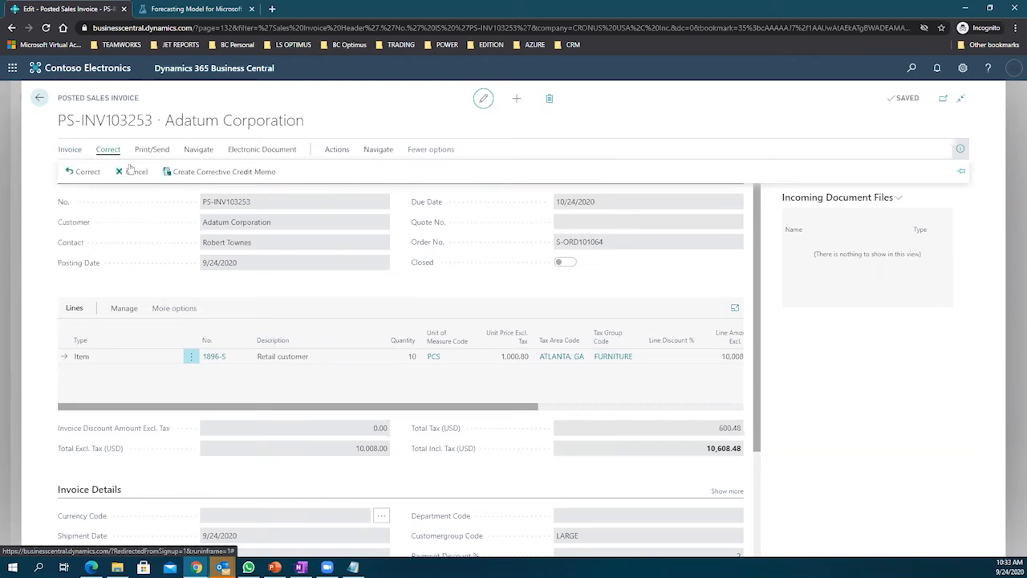
click(152, 150)
click(184, 150)
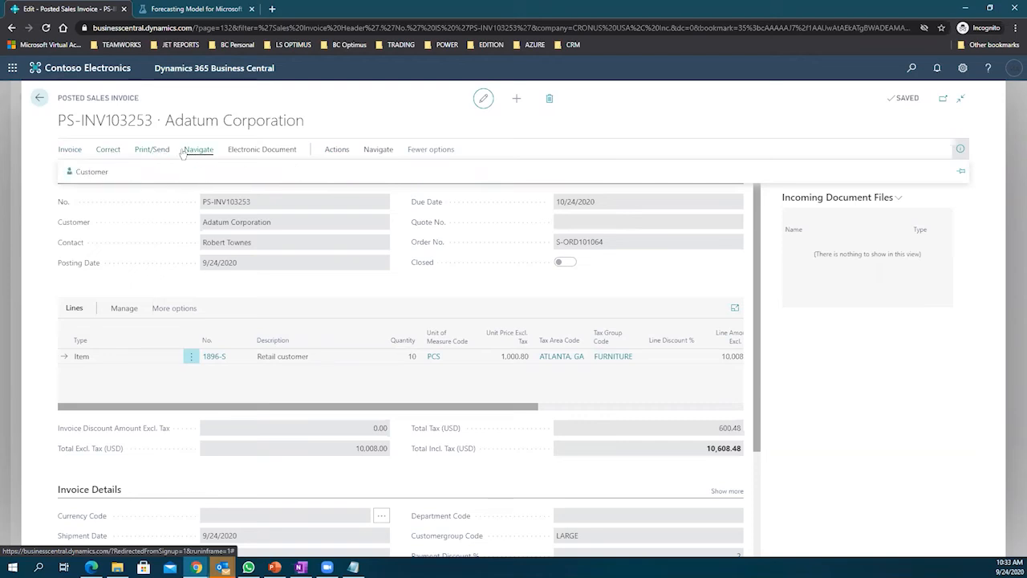
click(237, 151)
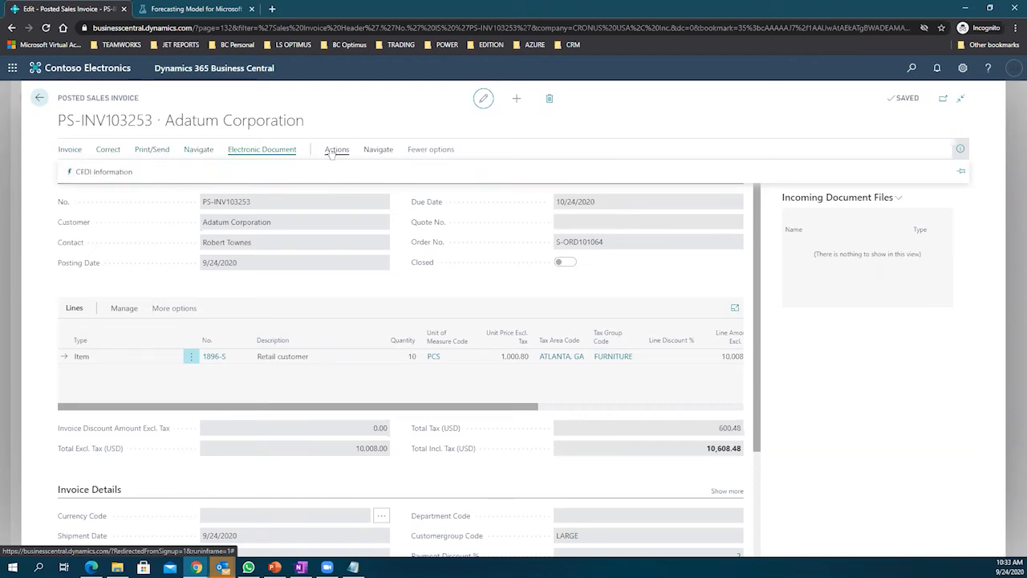
click(335, 150)
click(128, 172)
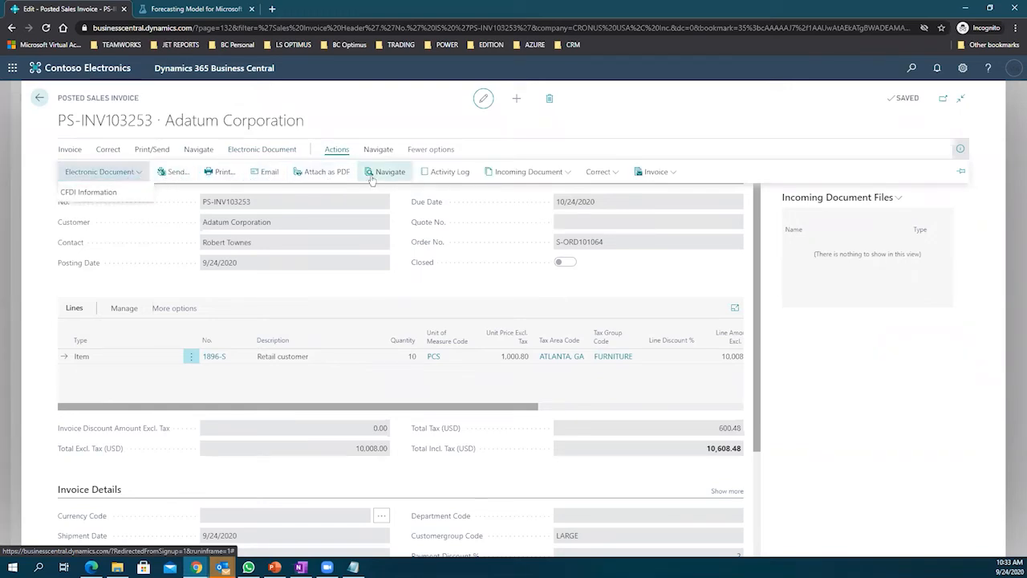
click(599, 172)
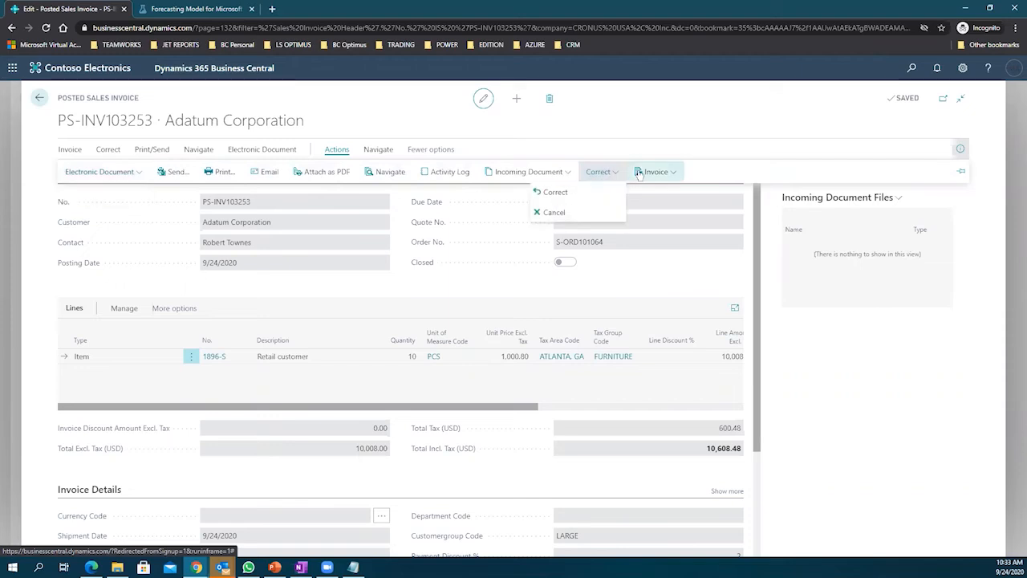
click(378, 150)
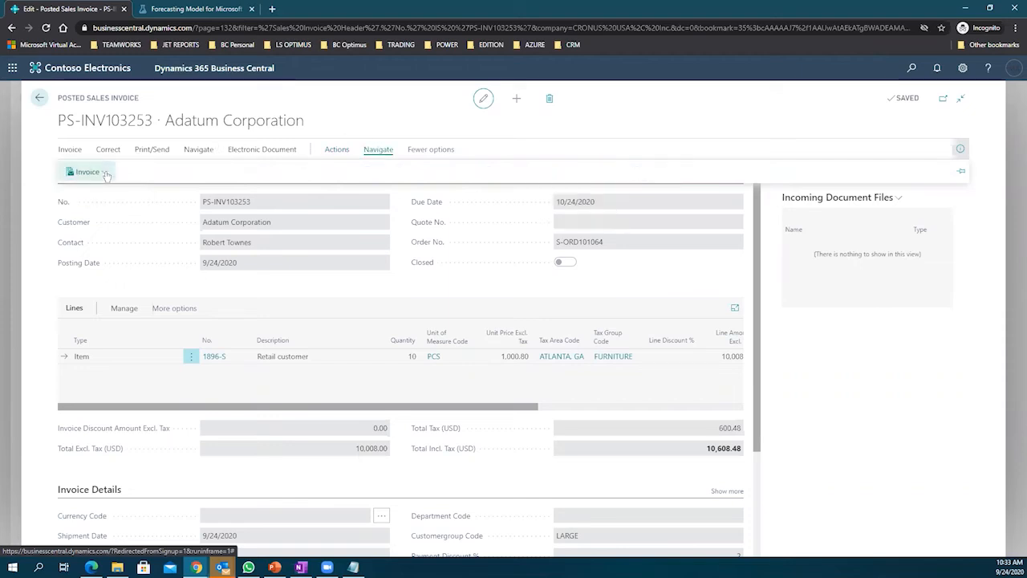
click(104, 173)
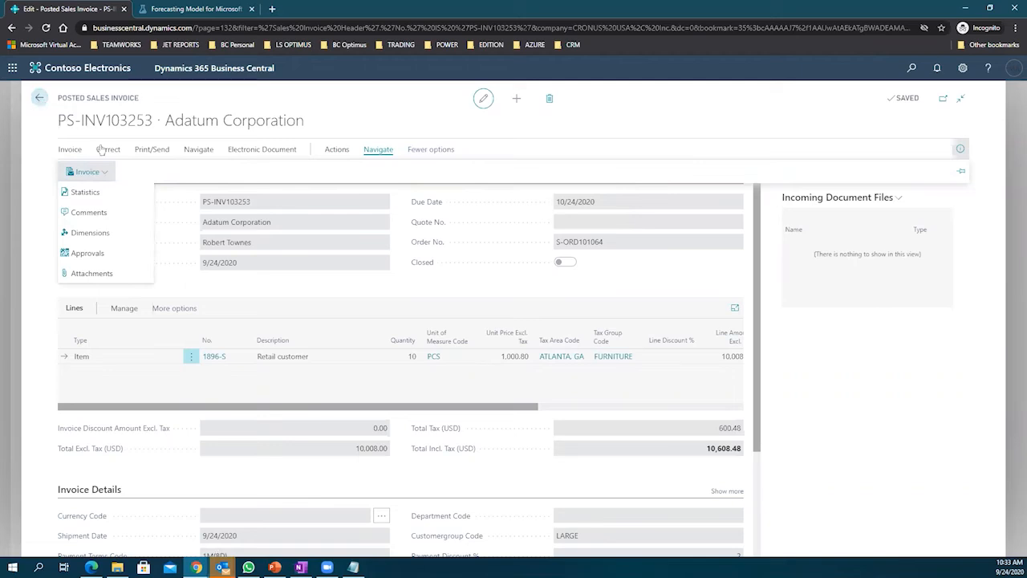
click(199, 151)
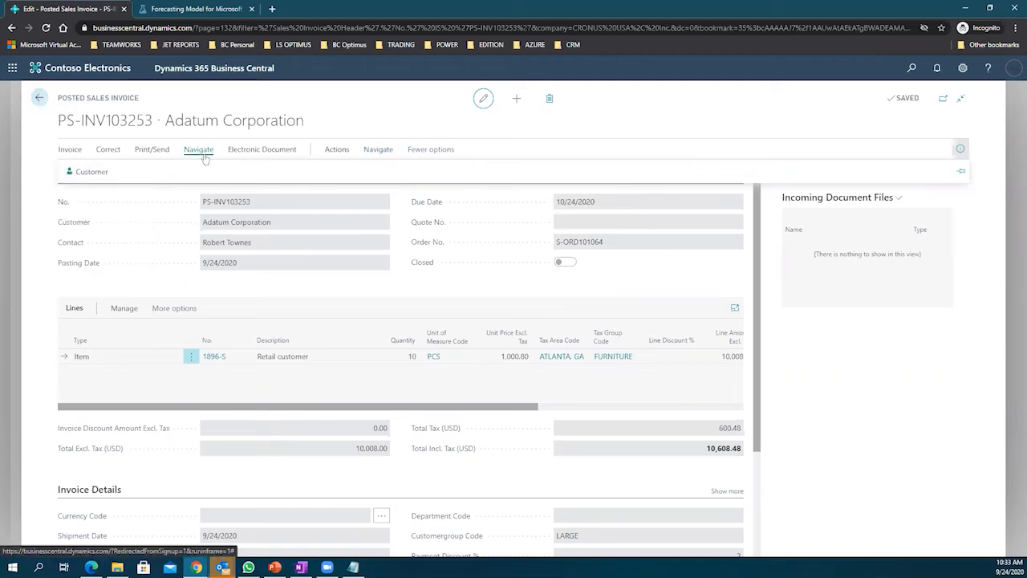
Step: Search Tell Me for 'posted sales invoices' and open the Posted Sales Invoices list
click(911, 68)
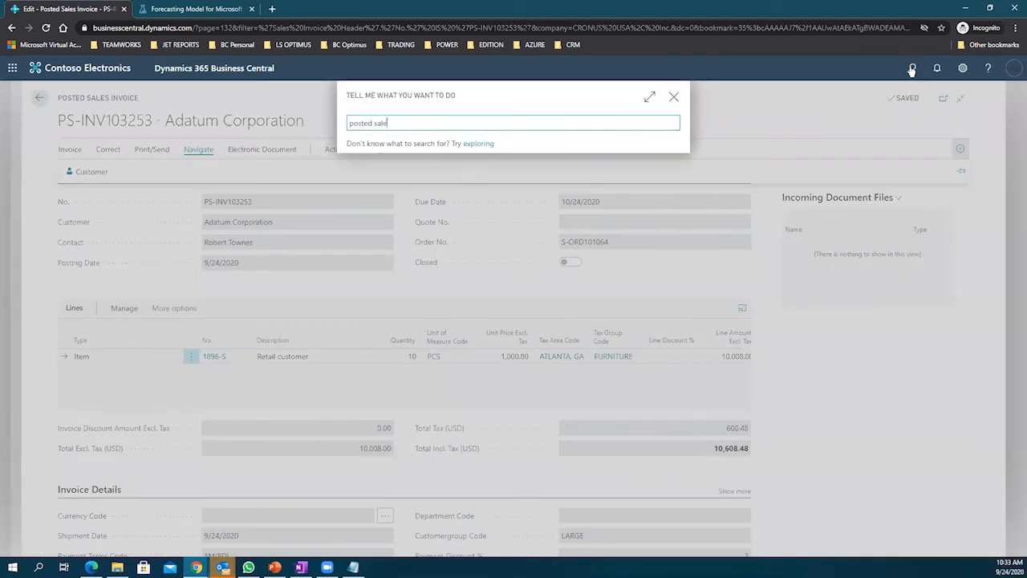
text(posted sales invoices)
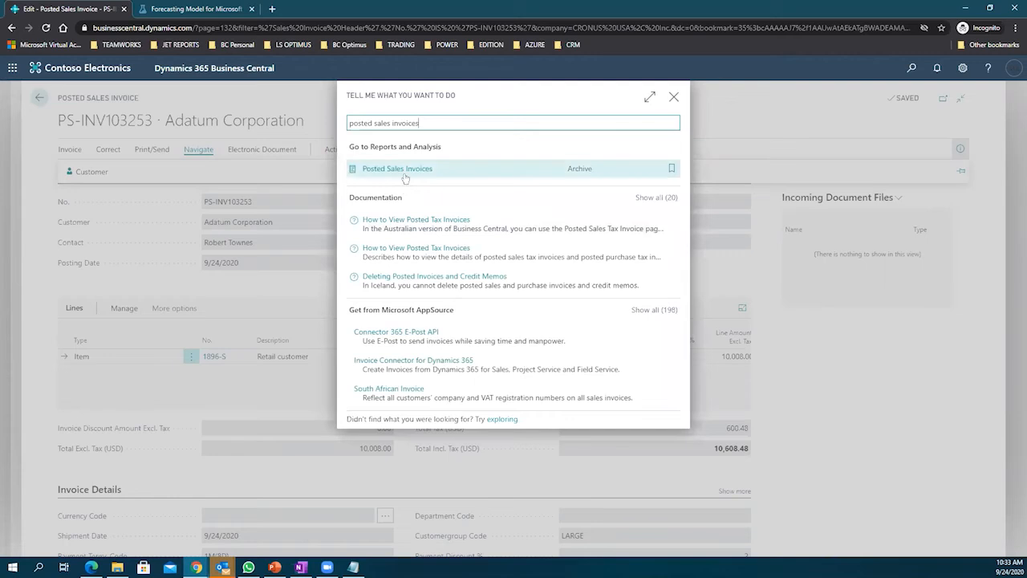
click(405, 177)
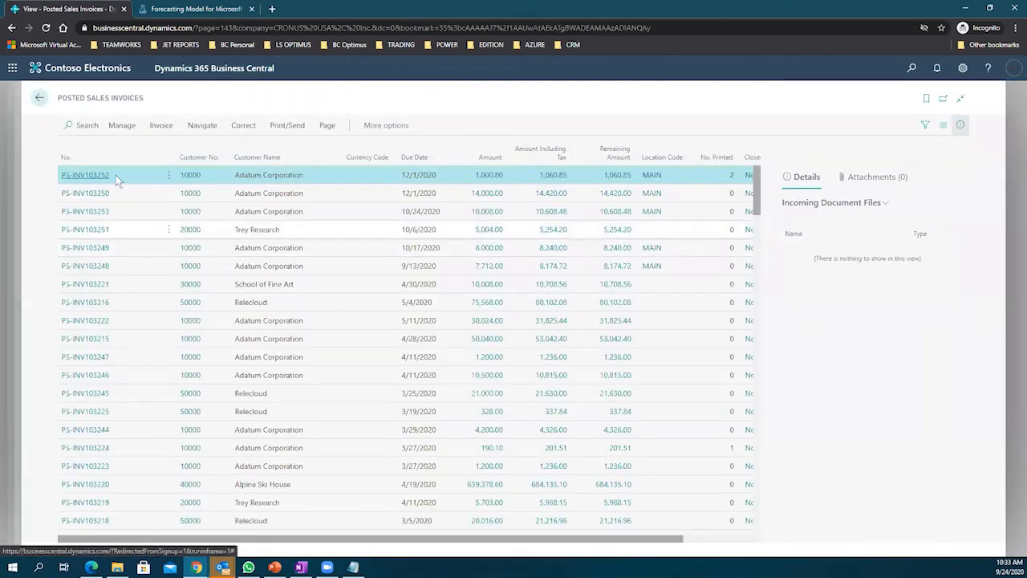
Step: Browse the list's Invoice, Correct, Print/Send, Actions and Navigate tabs, then open PS-INV103252
click(160, 125)
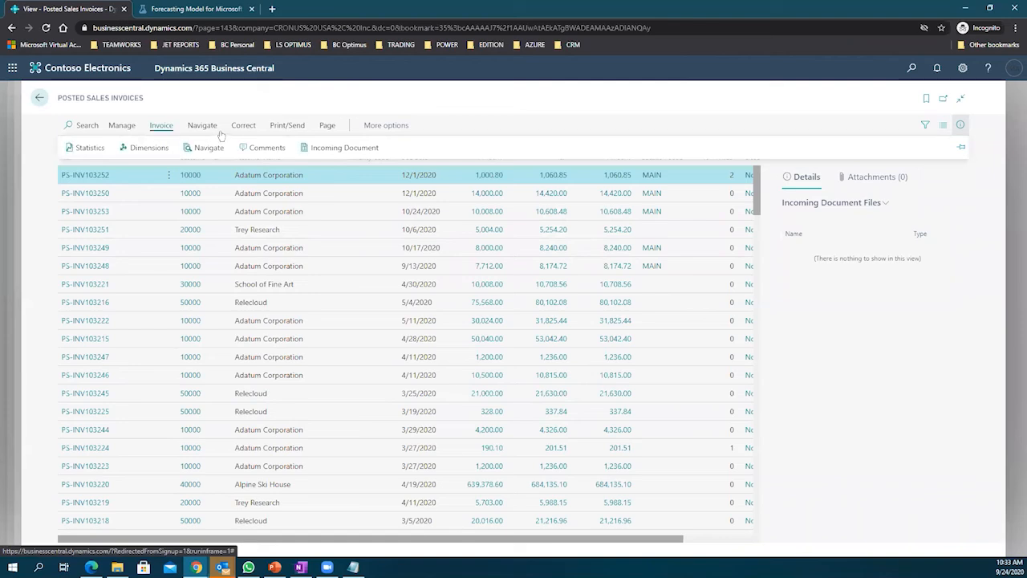
click(243, 126)
click(284, 128)
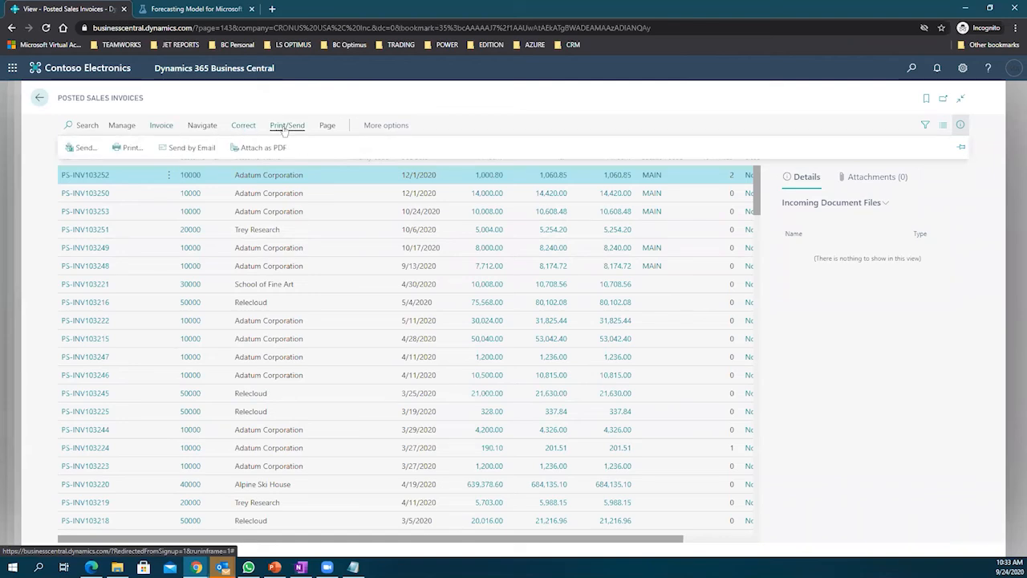
click(374, 130)
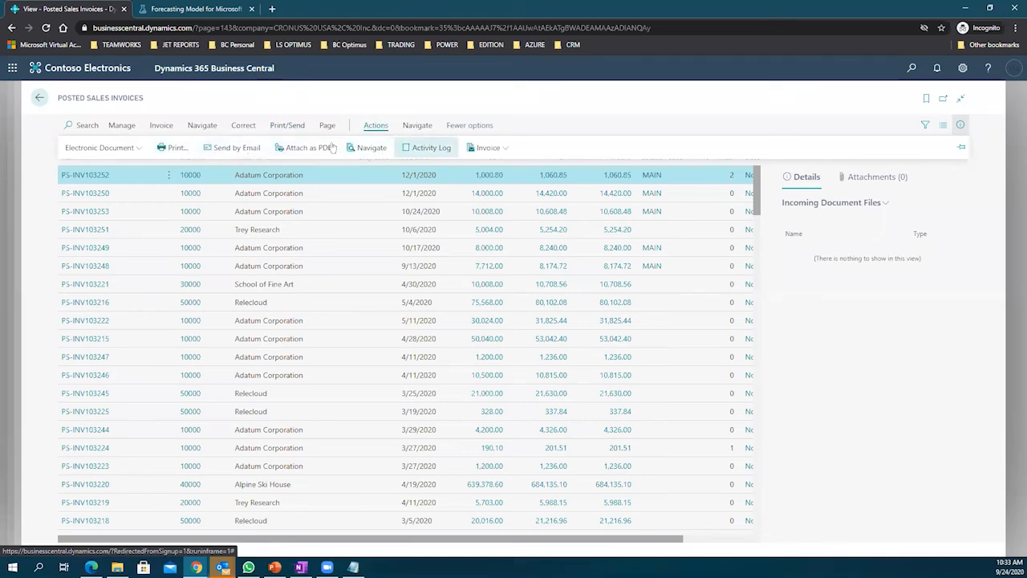
click(423, 133)
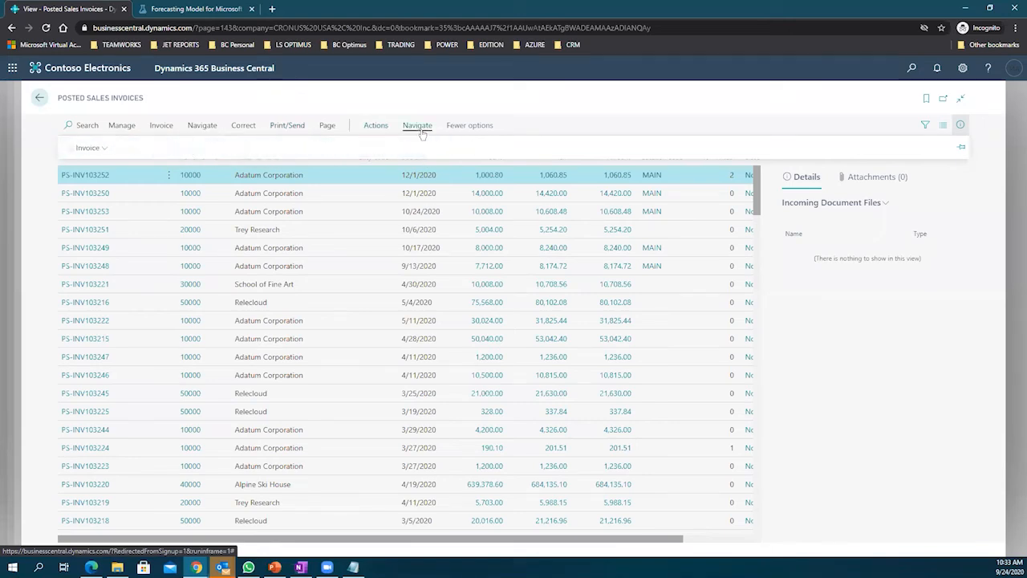
click(101, 151)
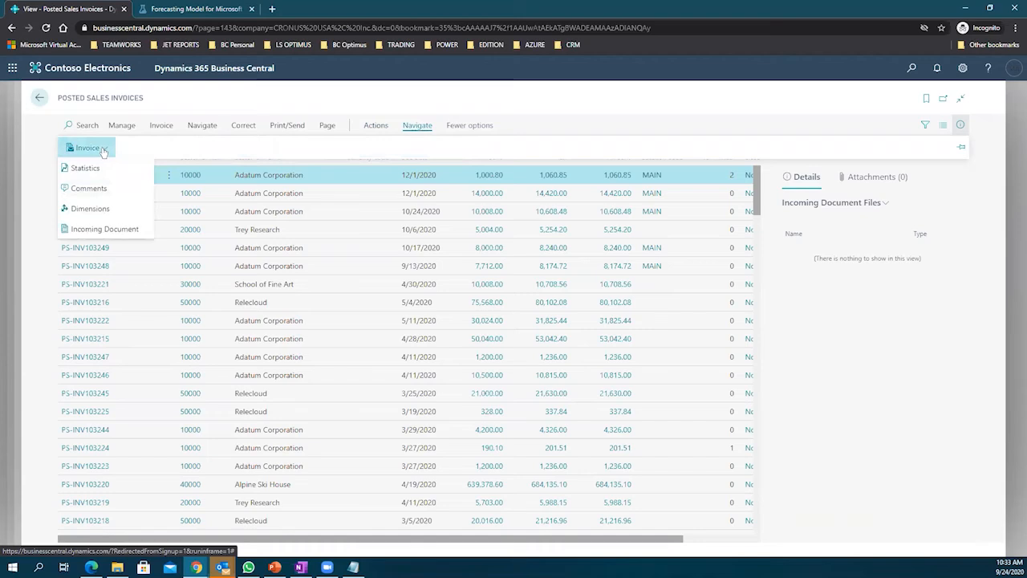
click(193, 150)
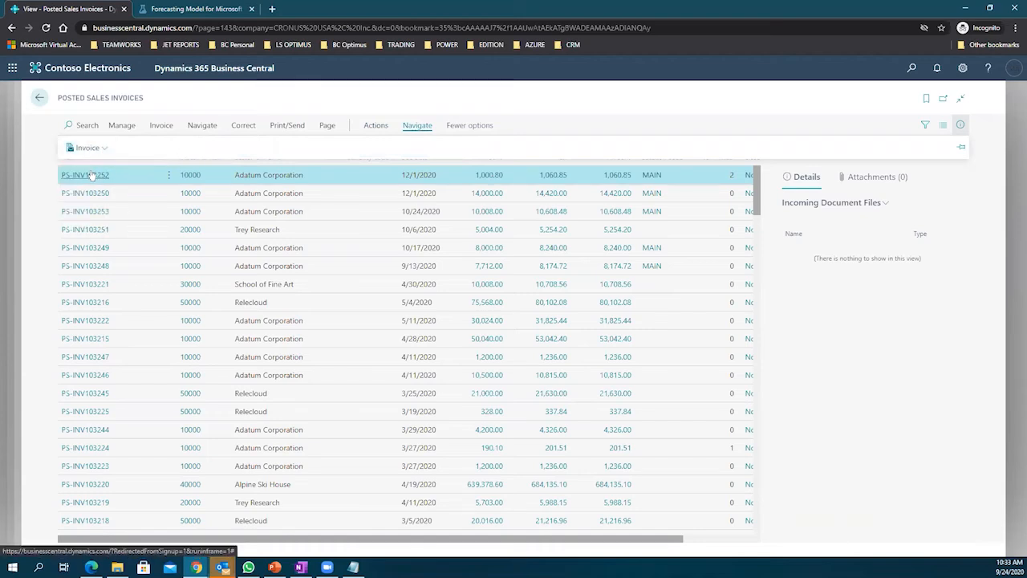
click(93, 175)
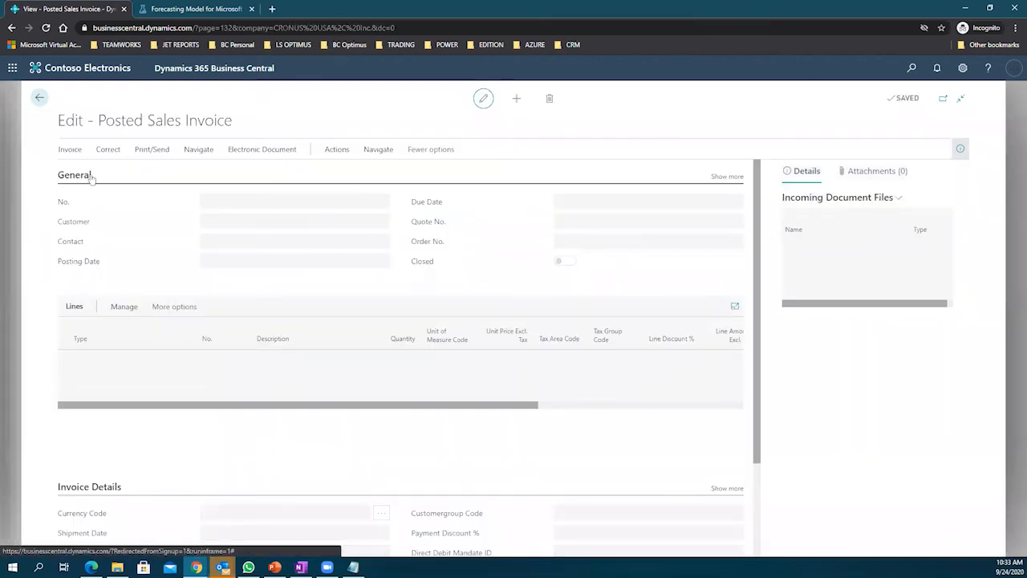
Step: Browse PS-INV103252's Correct, Print/Send, Navigate, Electronic Document and Actions menus
click(70, 151)
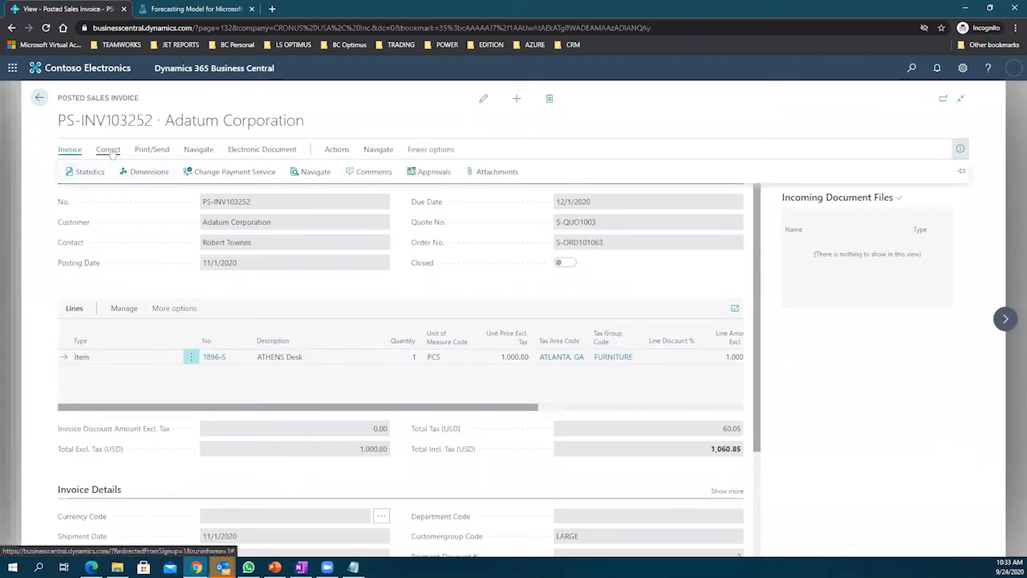
click(109, 151)
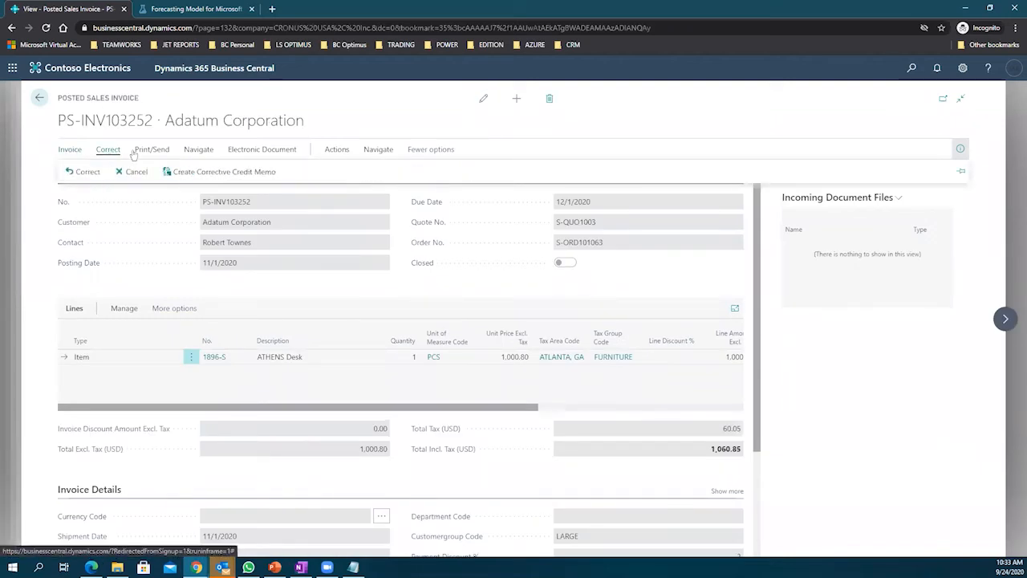
click(150, 152)
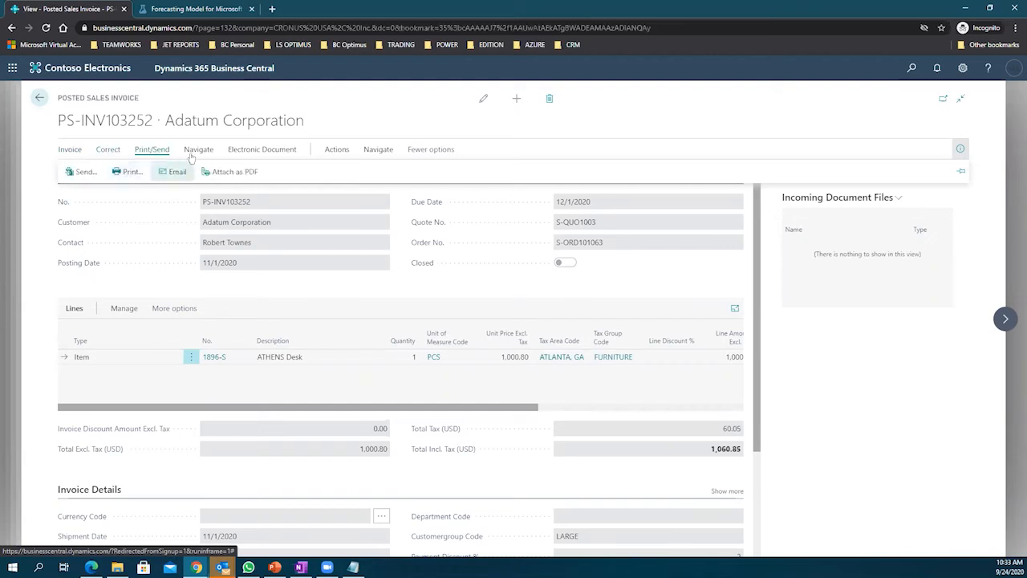
click(196, 153)
click(234, 152)
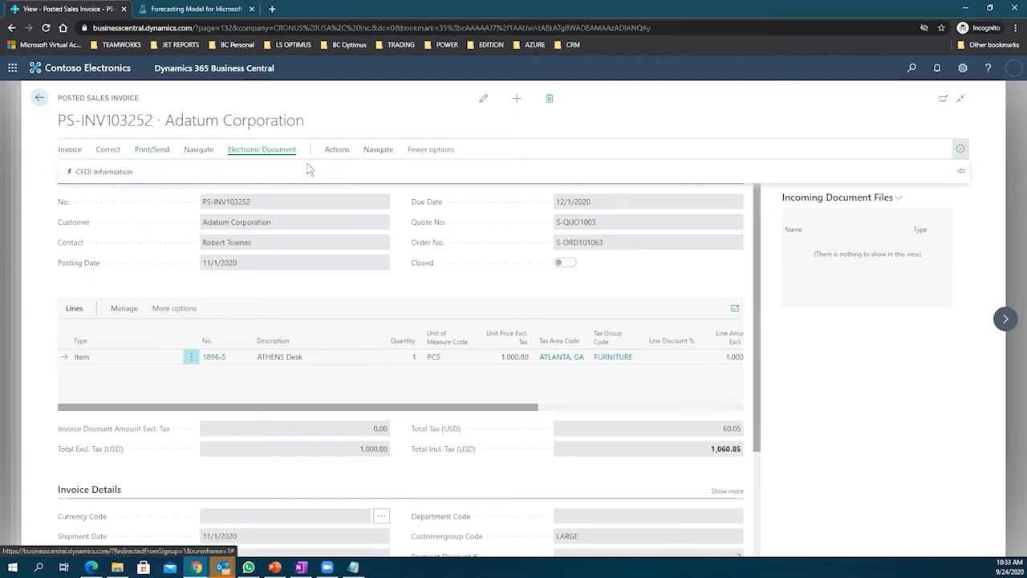
click(335, 150)
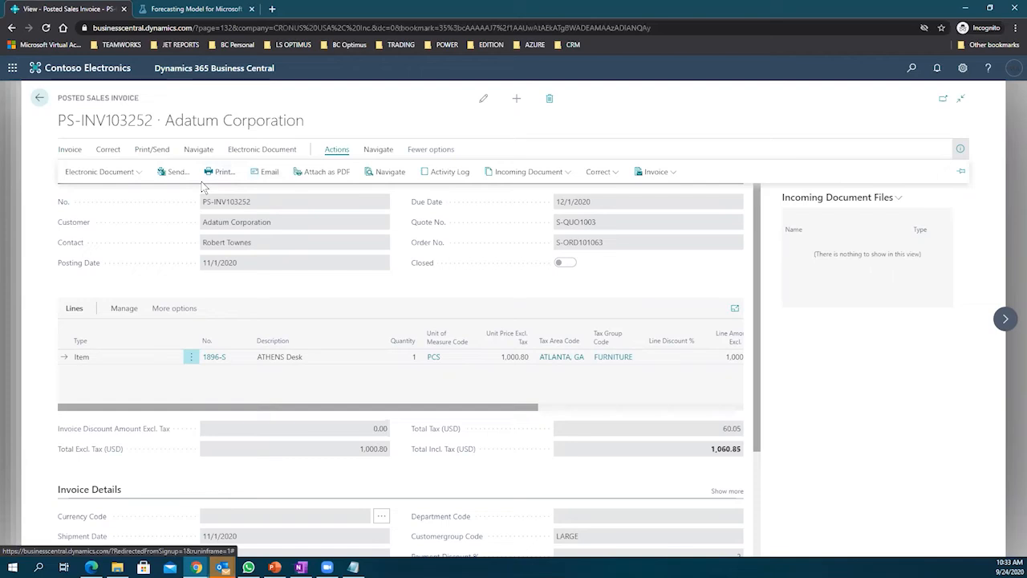
click(599, 174)
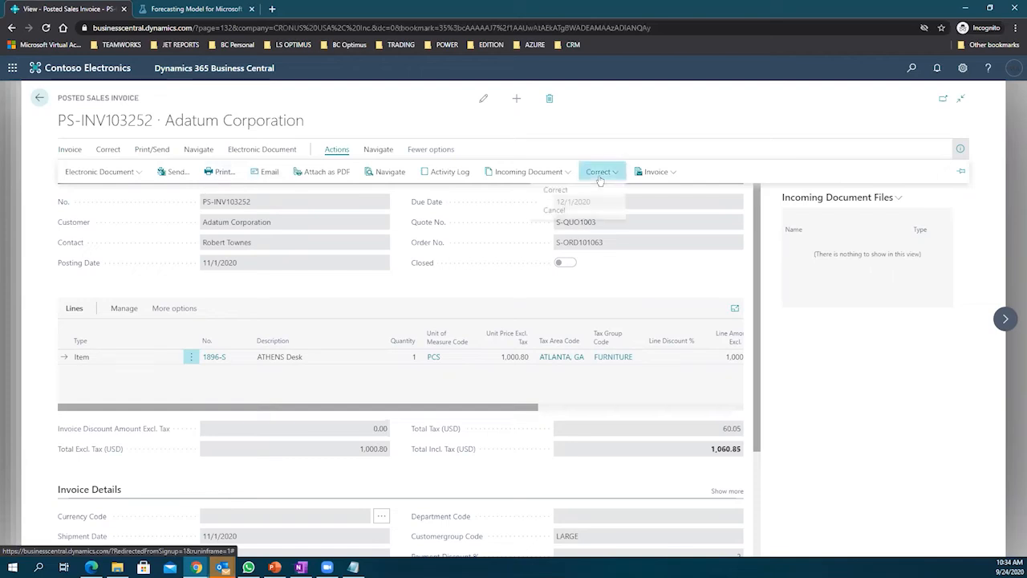
click(656, 176)
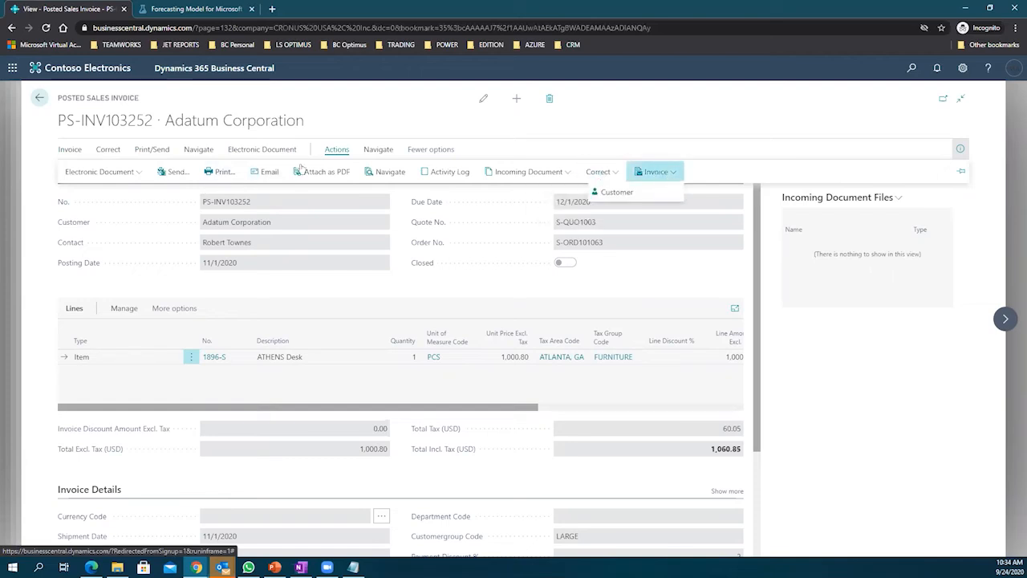
click(143, 177)
click(378, 150)
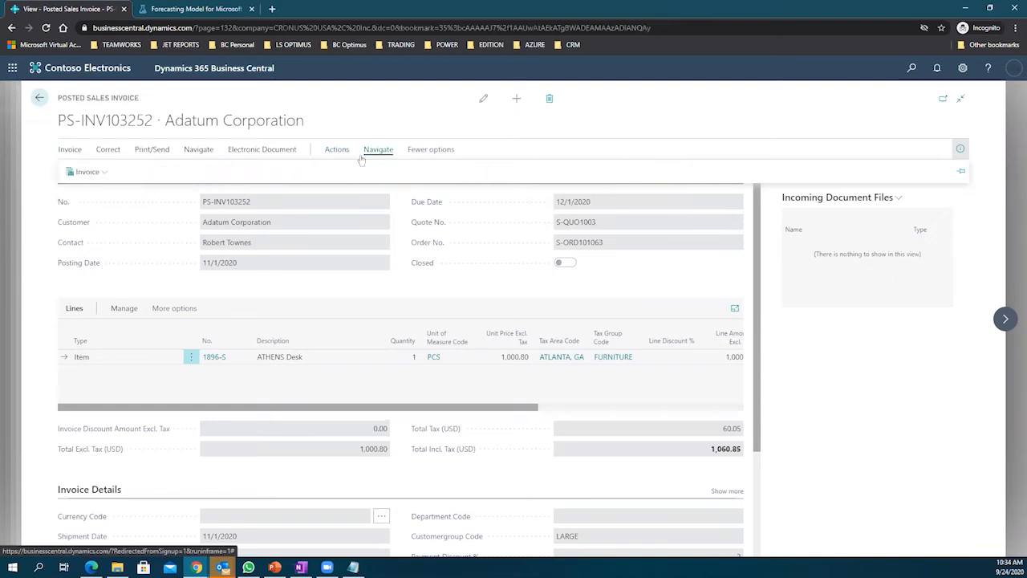
click(109, 173)
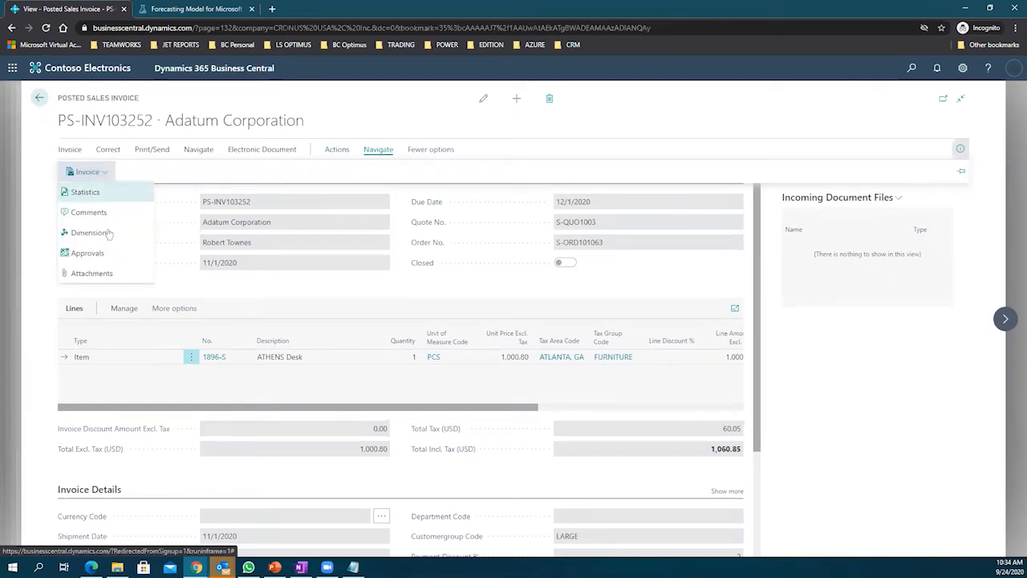
click(431, 150)
Step: Review the invoice's action tabs again, check the Payment Service field, and return to the list
click(67, 150)
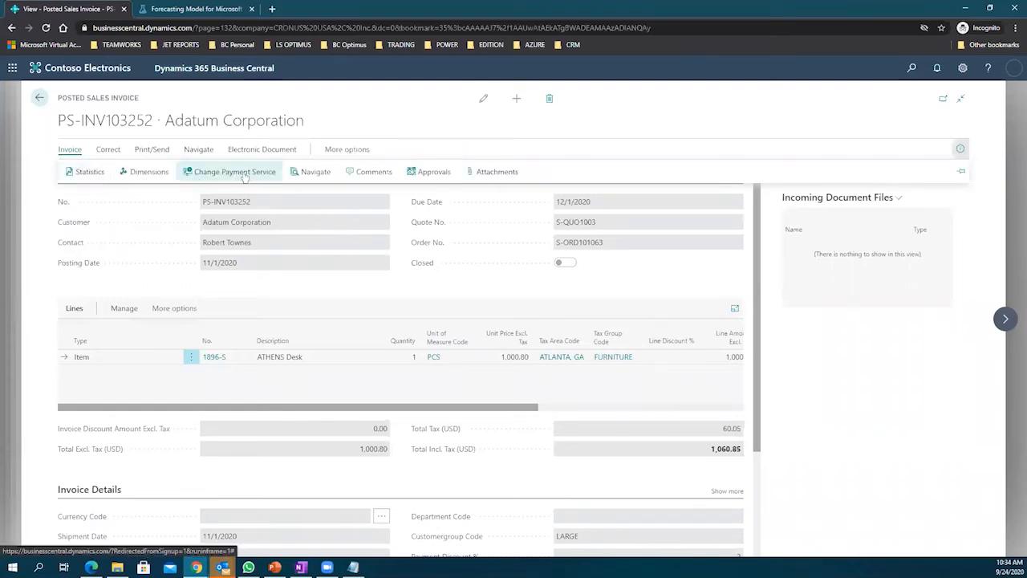
click(108, 151)
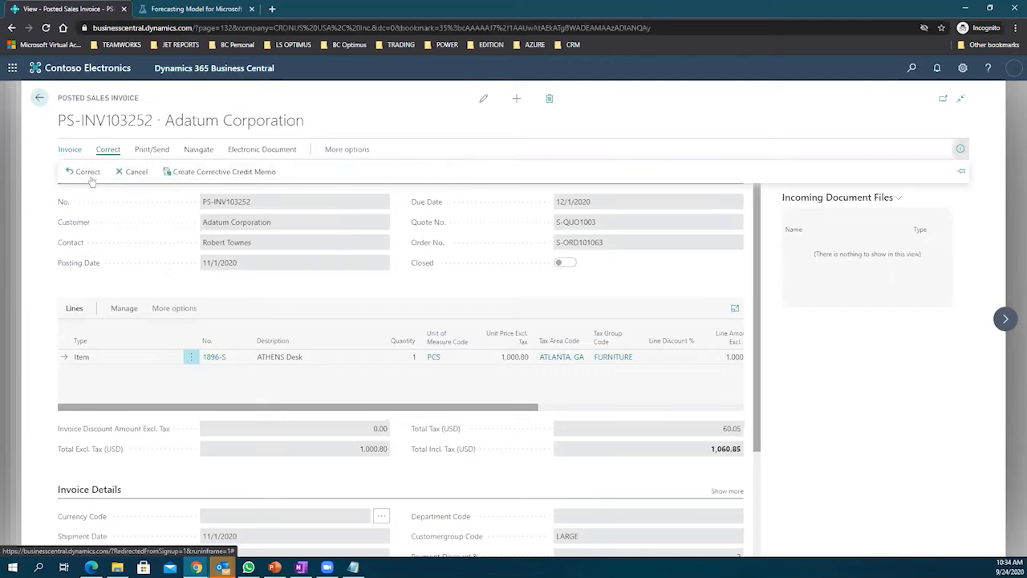
click(160, 152)
click(201, 152)
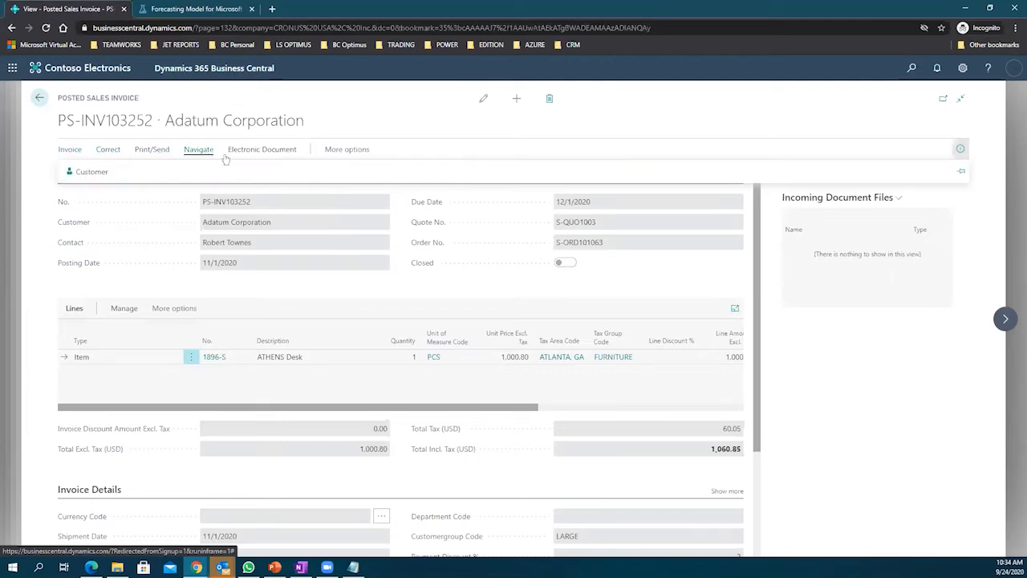
click(258, 155)
scroll(297, 294, down, 2)
click(240, 454)
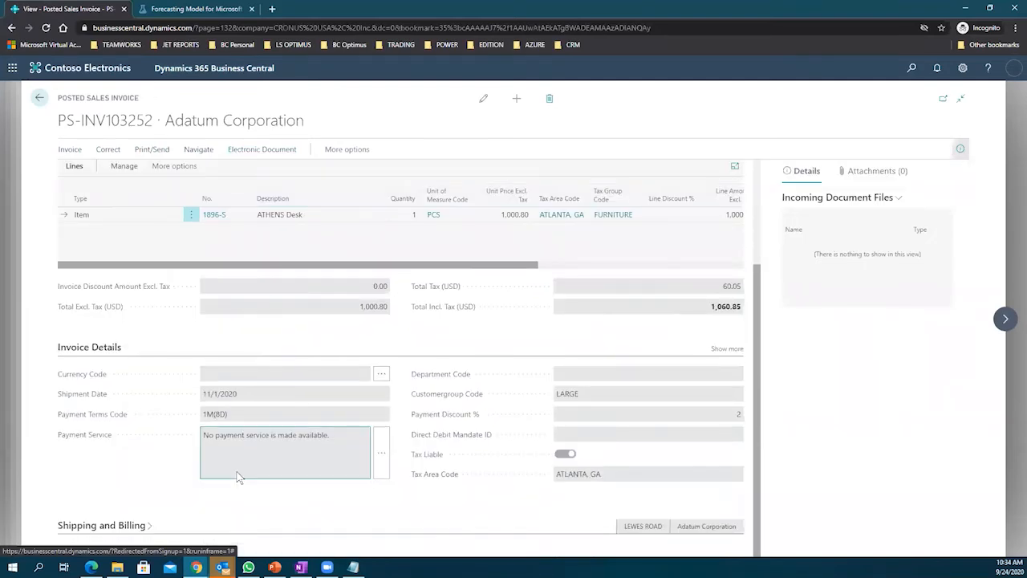
click(40, 98)
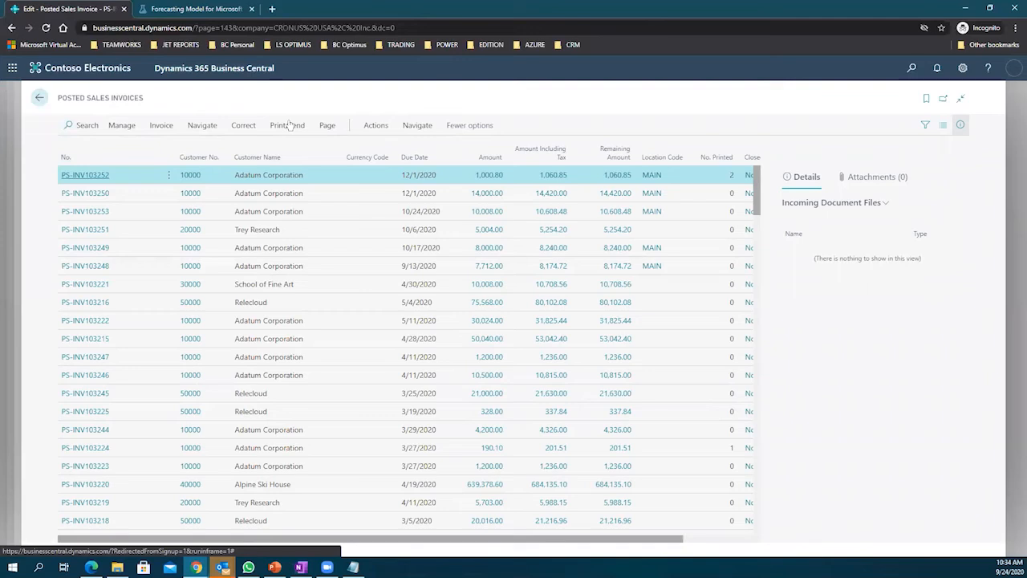
Step: Browse the Posted Sales Invoices list's Excel, Actions, Manage and Navigate tabs
click(329, 127)
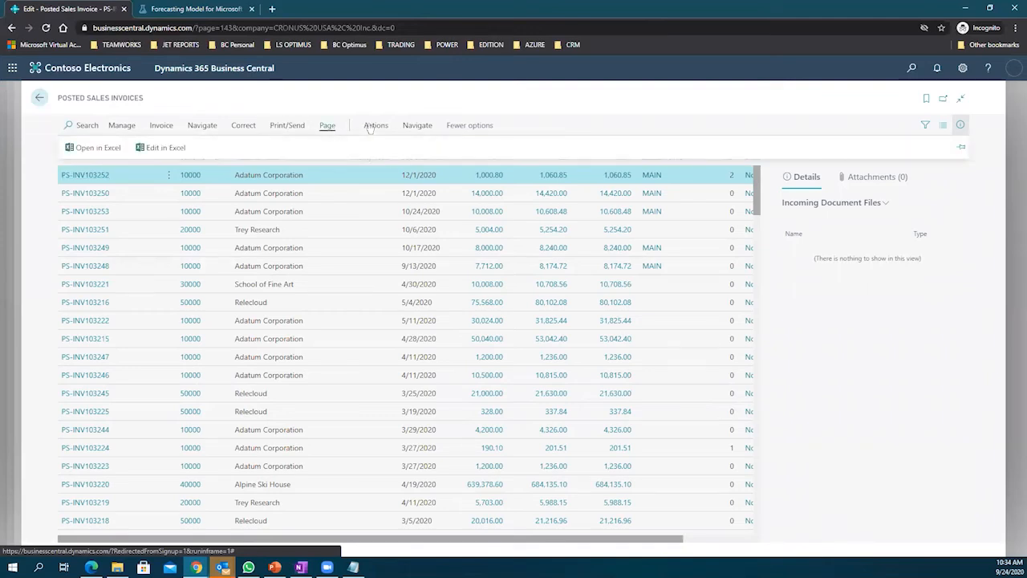
click(374, 126)
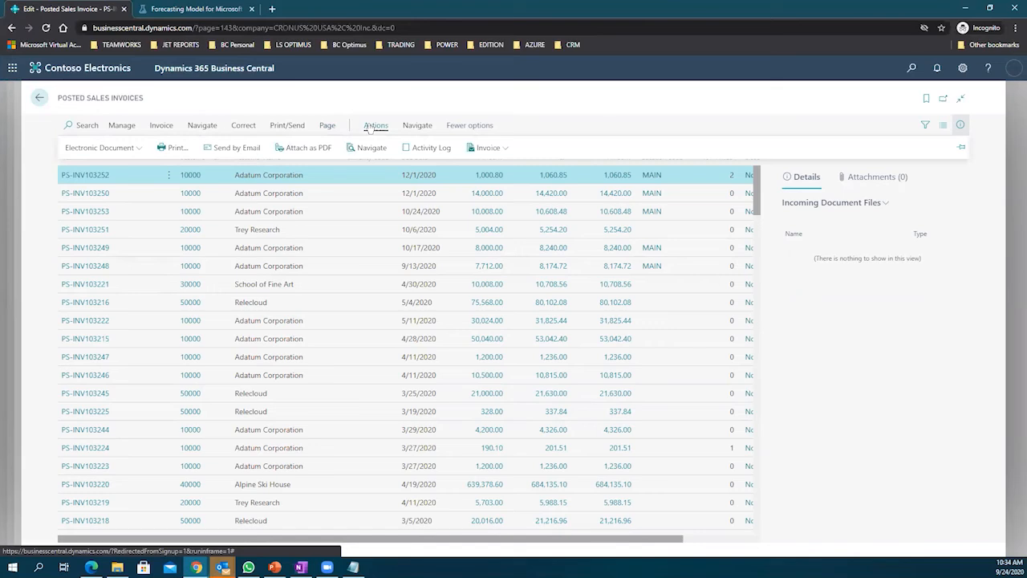
click(122, 126)
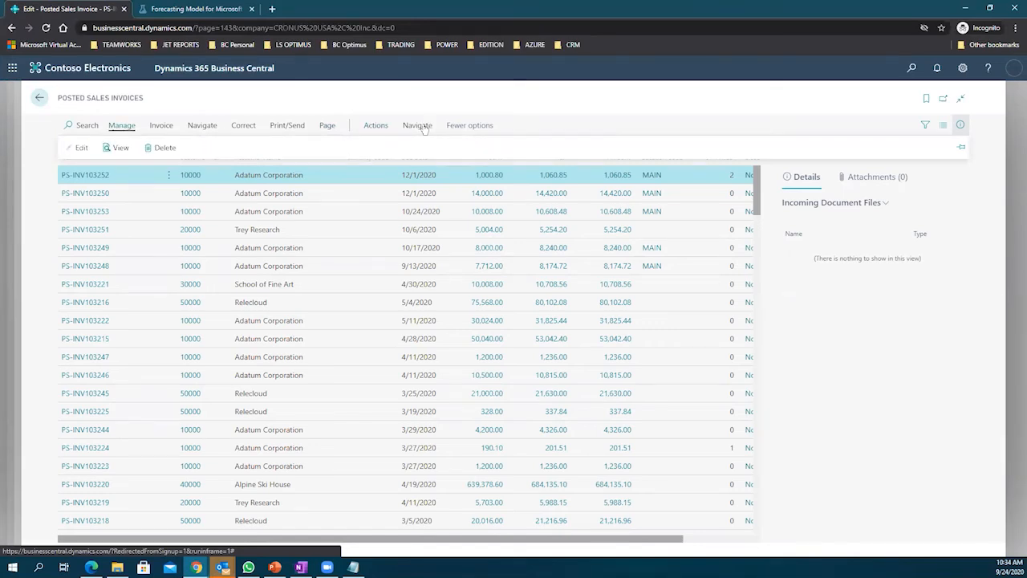
click(424, 127)
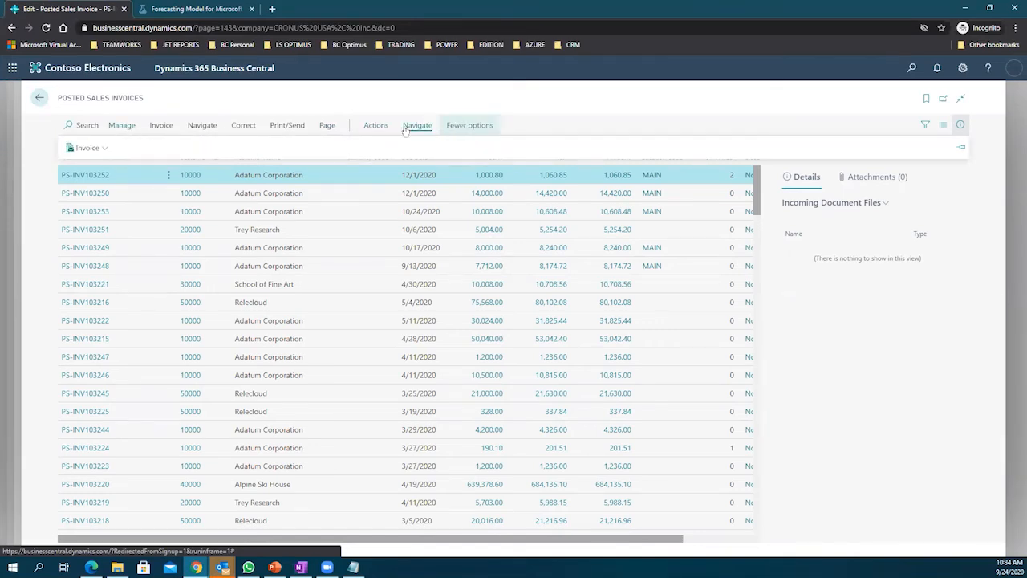
click(469, 126)
click(405, 130)
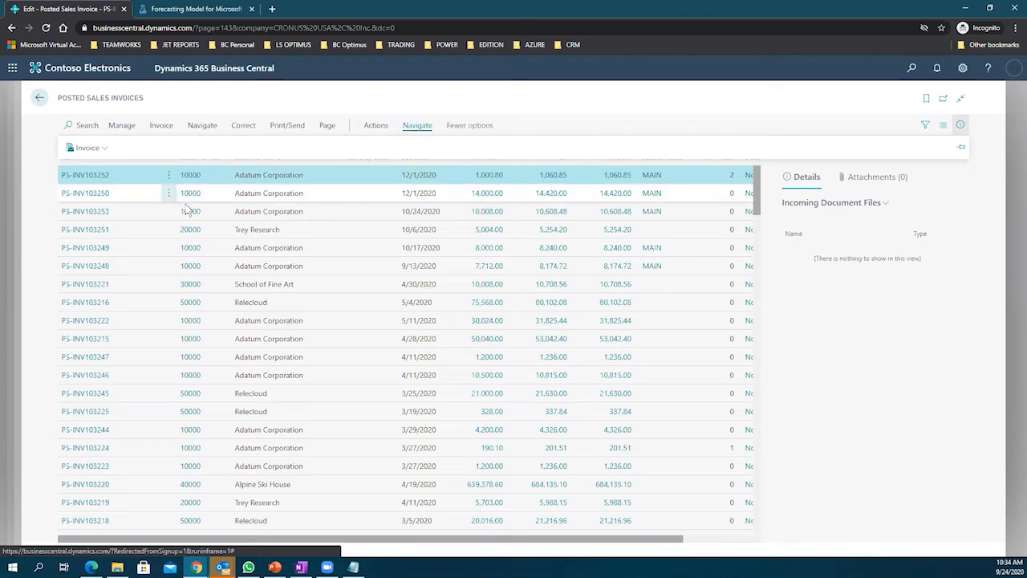
scroll(188, 207, down, 15)
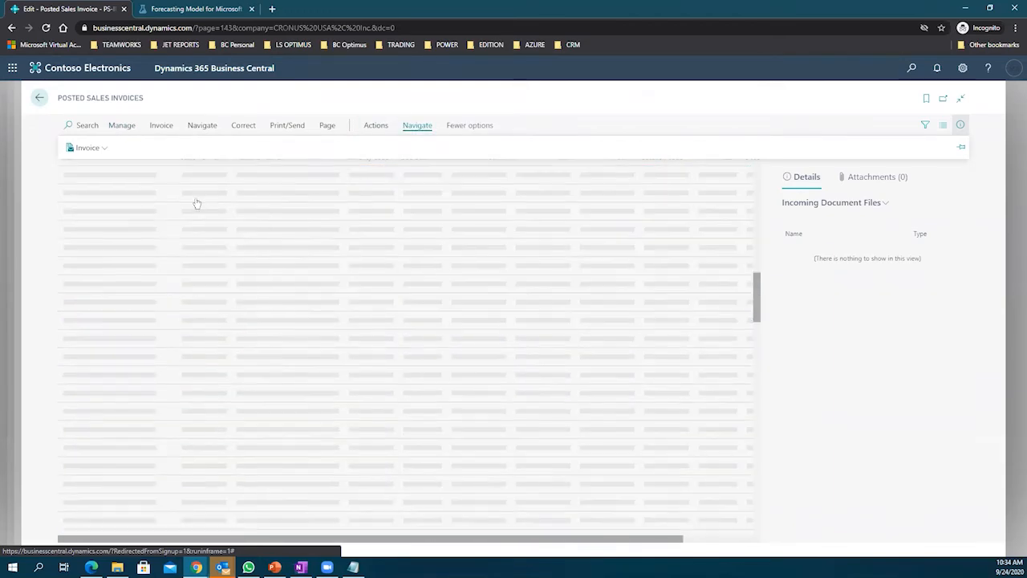
scroll(196, 204, up, 15)
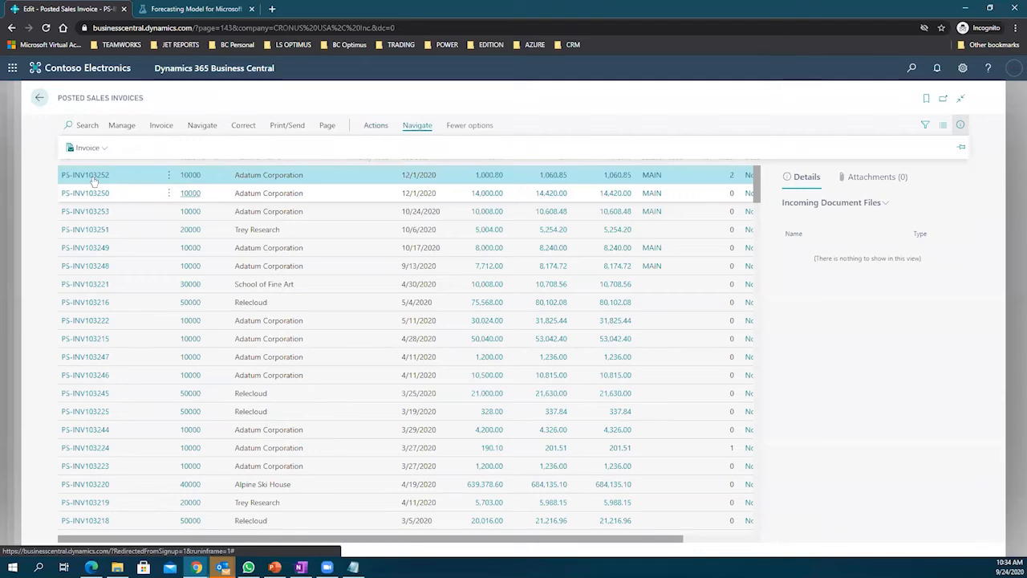
Step: Open PS-INV103252, reopen it, and preview the 1896-S ATHENS Desk item details
click(90, 176)
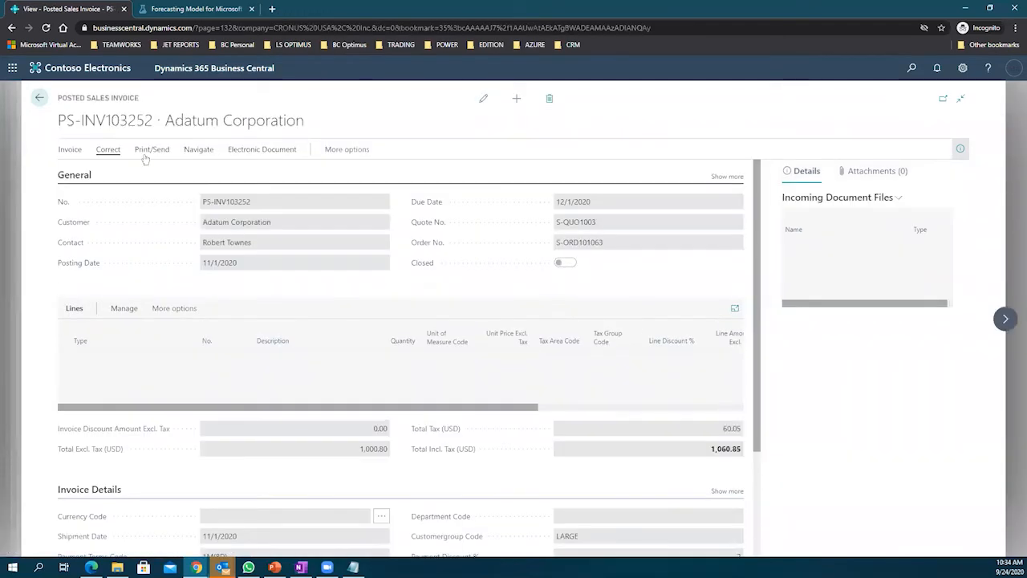
click(189, 154)
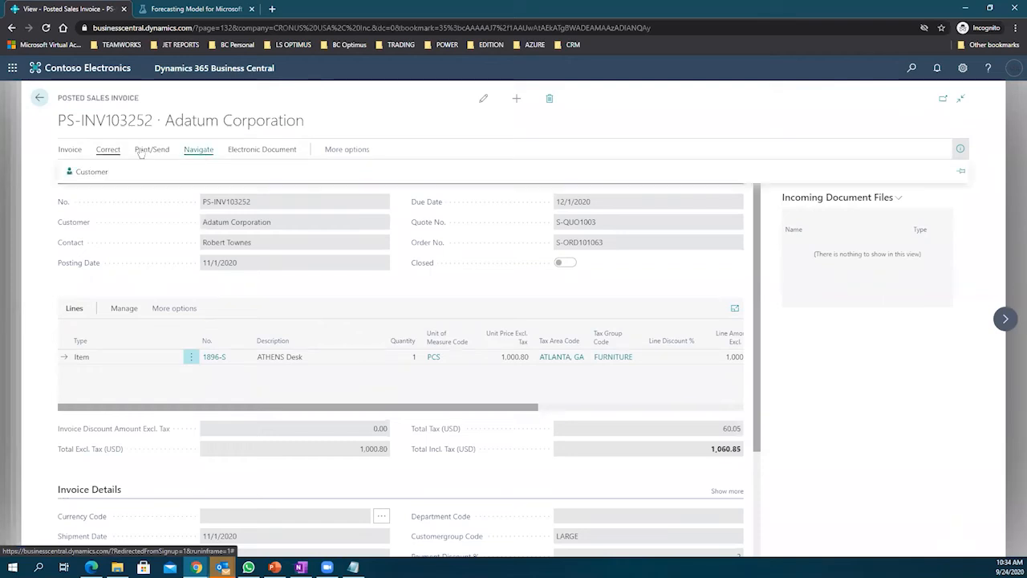
click(140, 153)
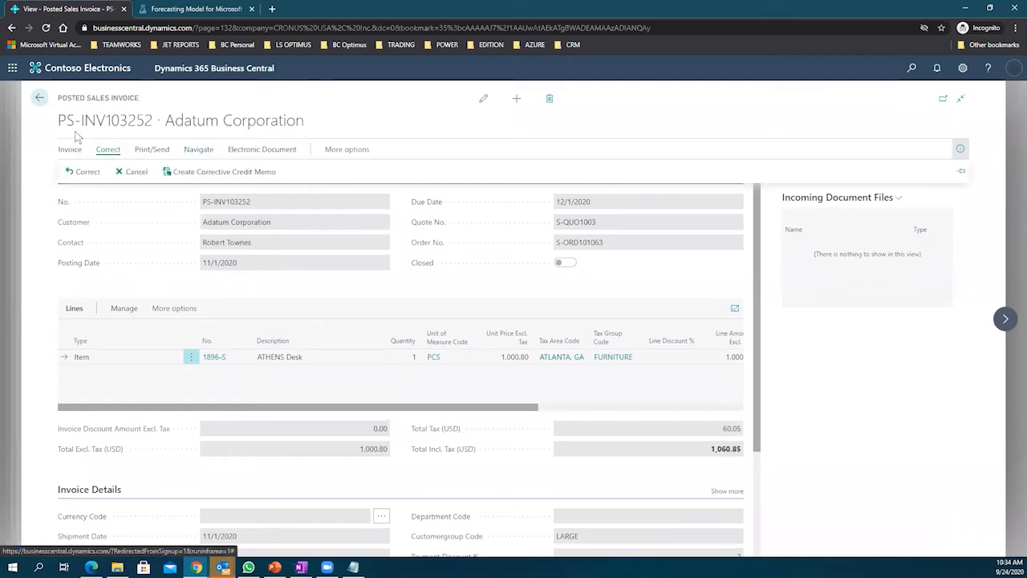
click(40, 99)
click(39, 99)
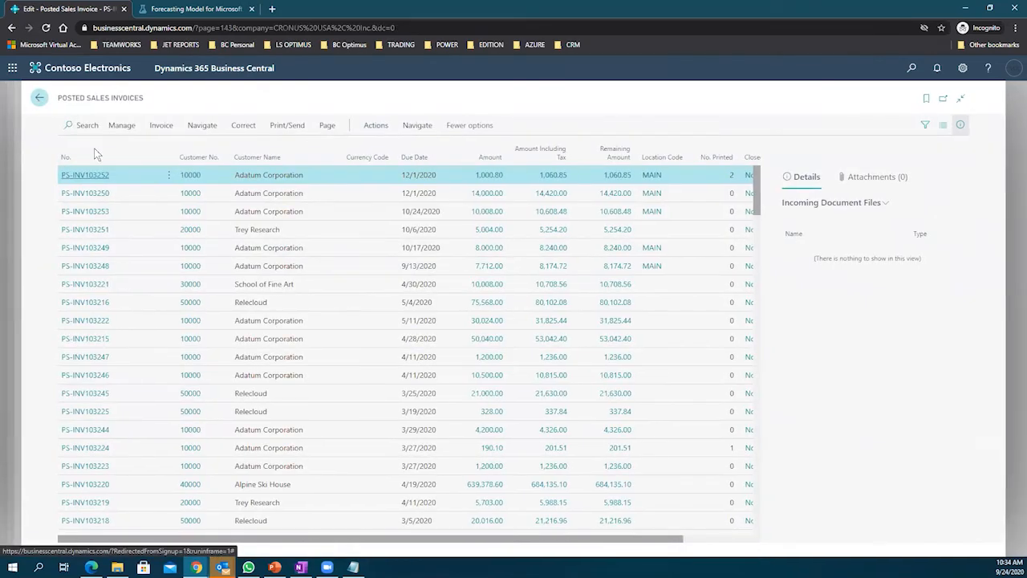
click(87, 175)
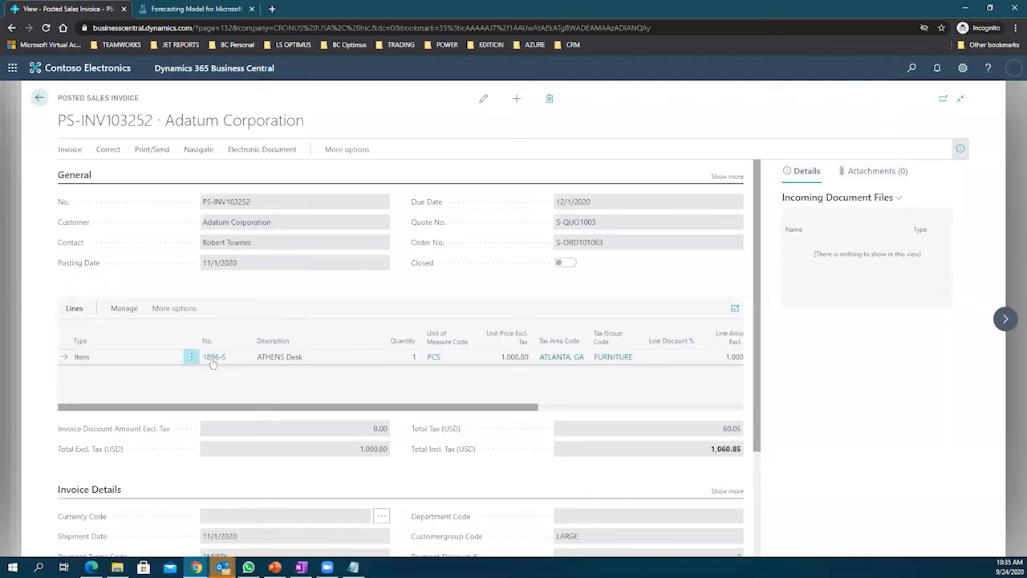
mouse_move(213, 360)
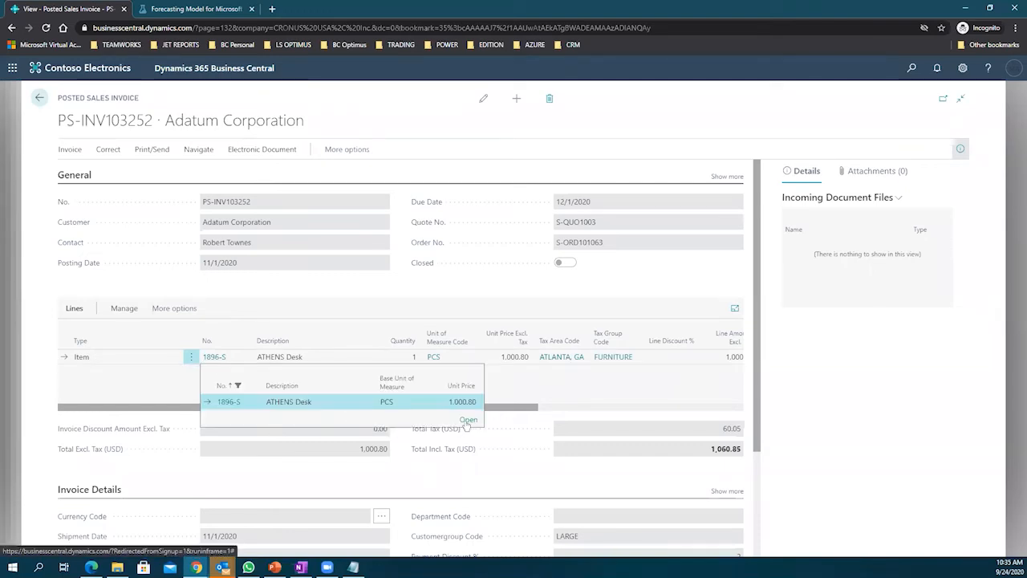
Step: From the ATHENS Desk item card, open Item Availability by Unit of Measure for 1896-S
click(464, 420)
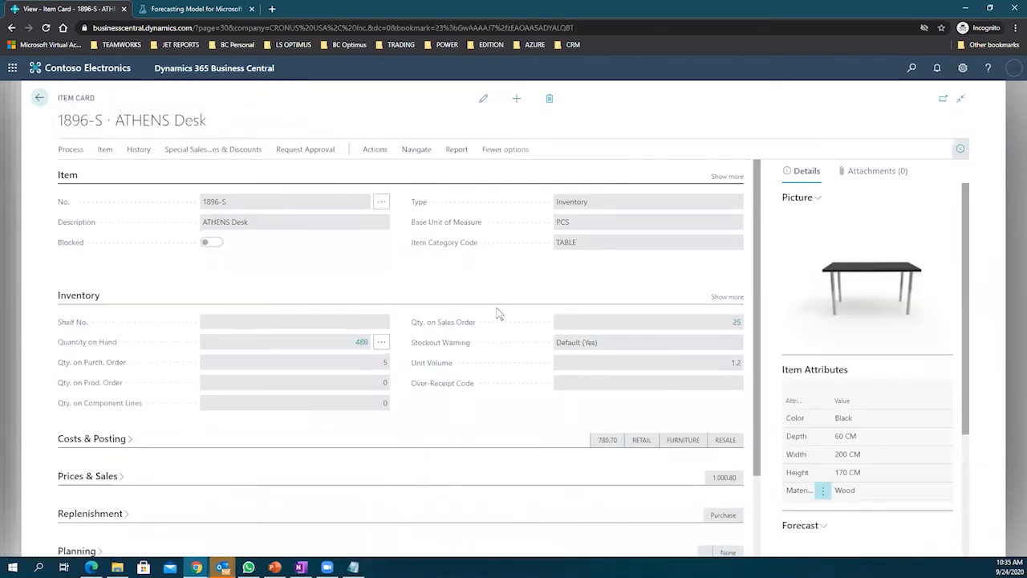
click(365, 149)
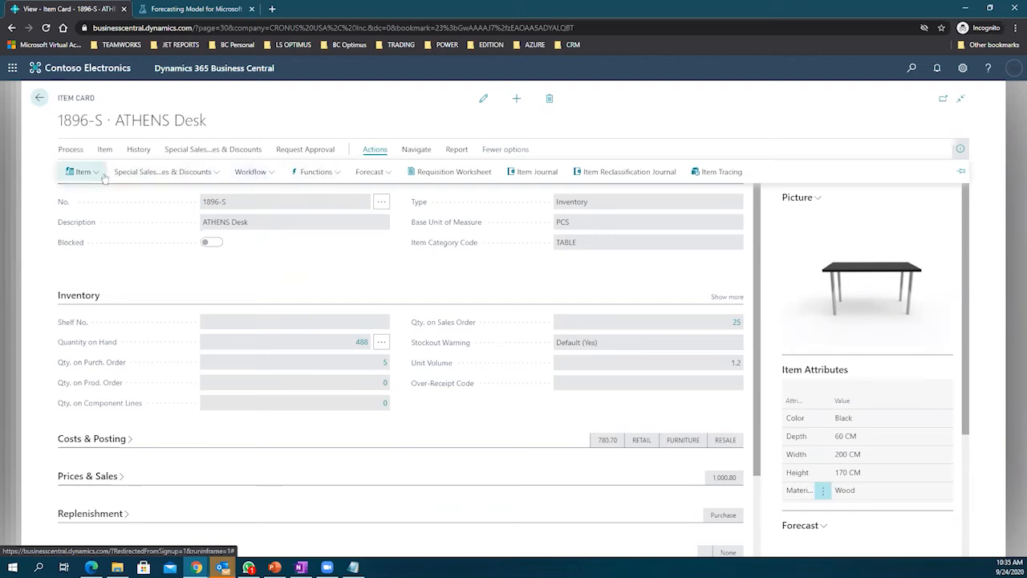
click(410, 150)
click(190, 172)
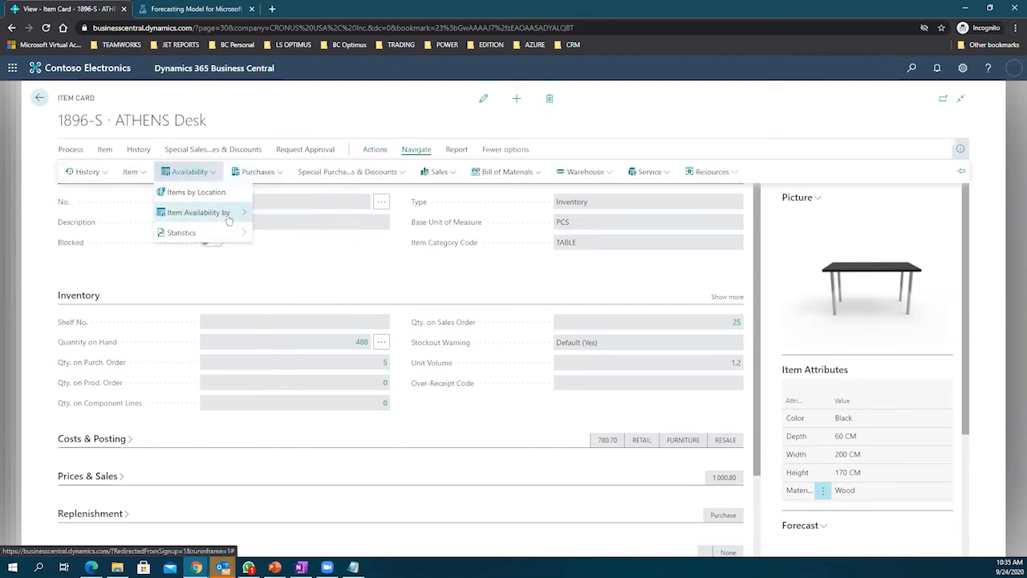
click(230, 213)
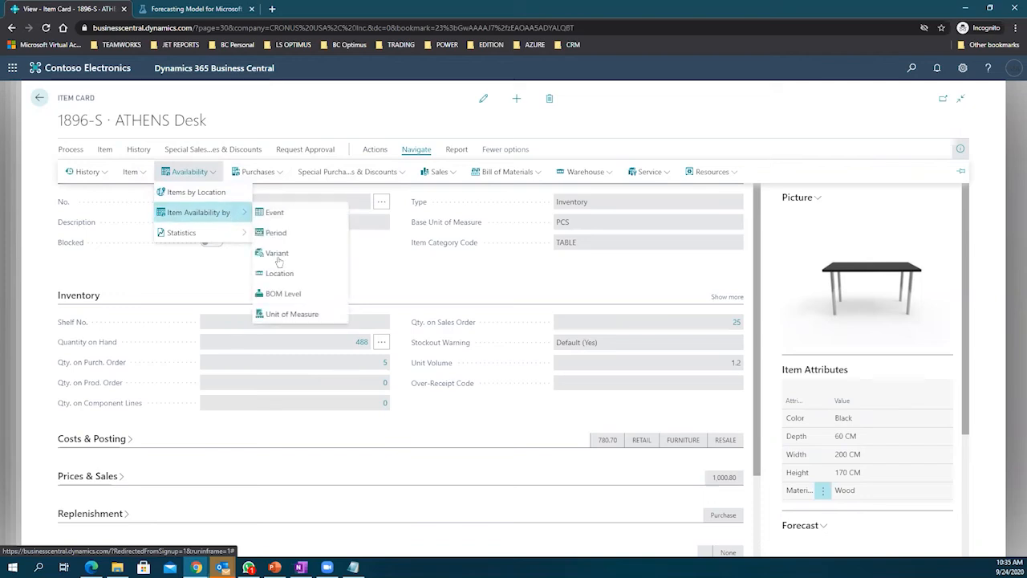
click(296, 316)
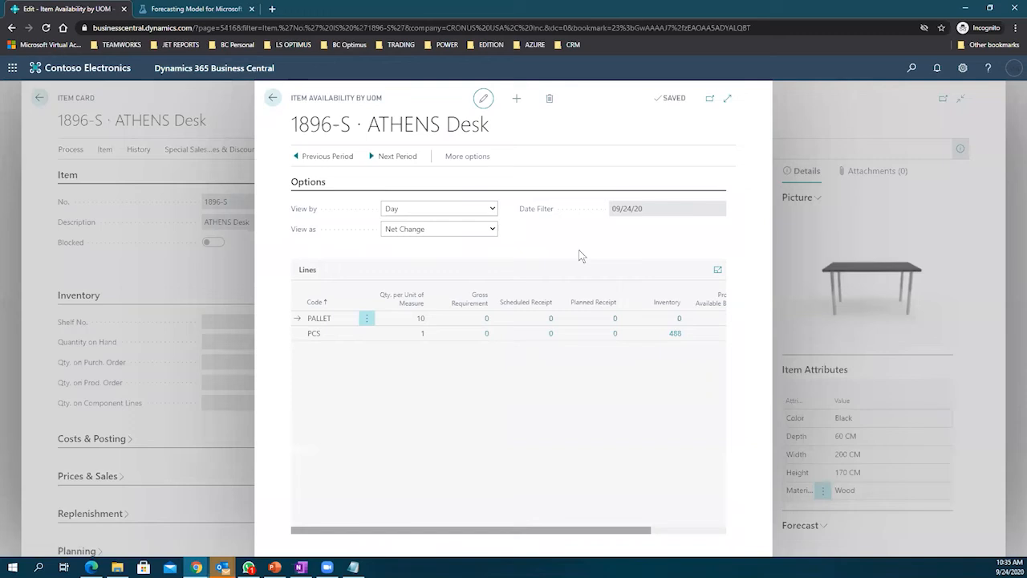
Step: Expand the availability page and drill from the 468 projected balance into the -25 sales lines
click(727, 98)
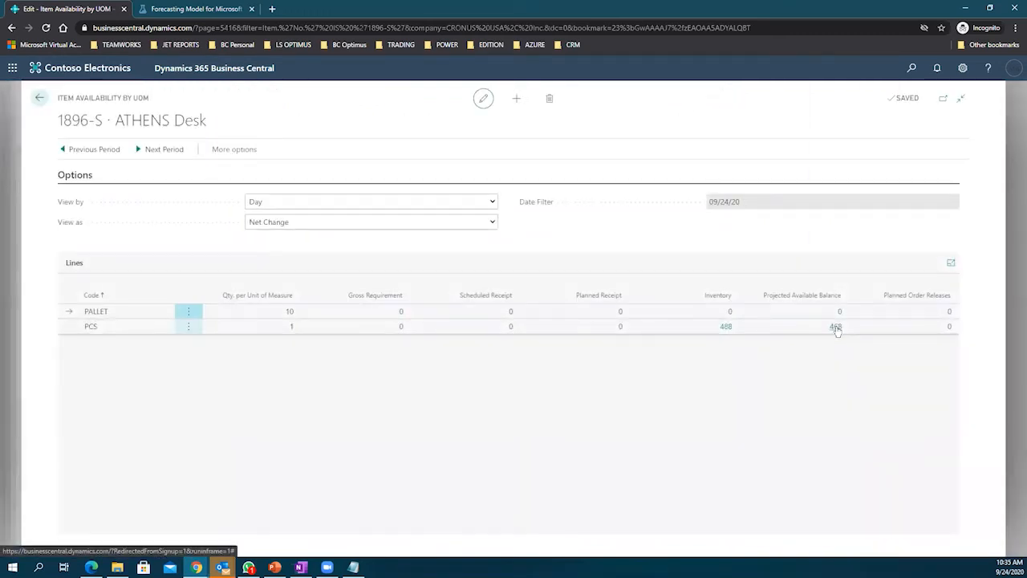
click(835, 327)
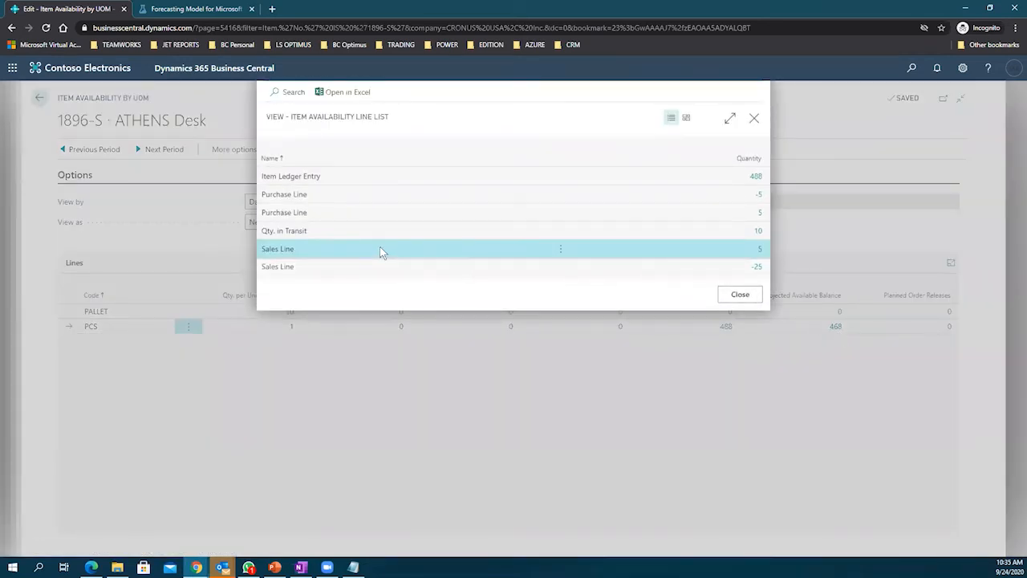
click(716, 268)
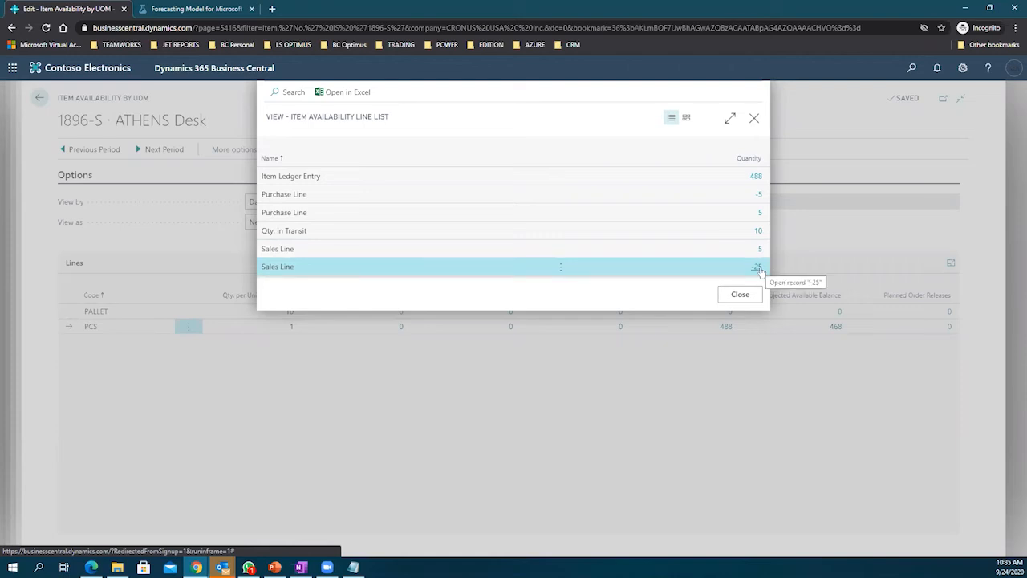
click(758, 268)
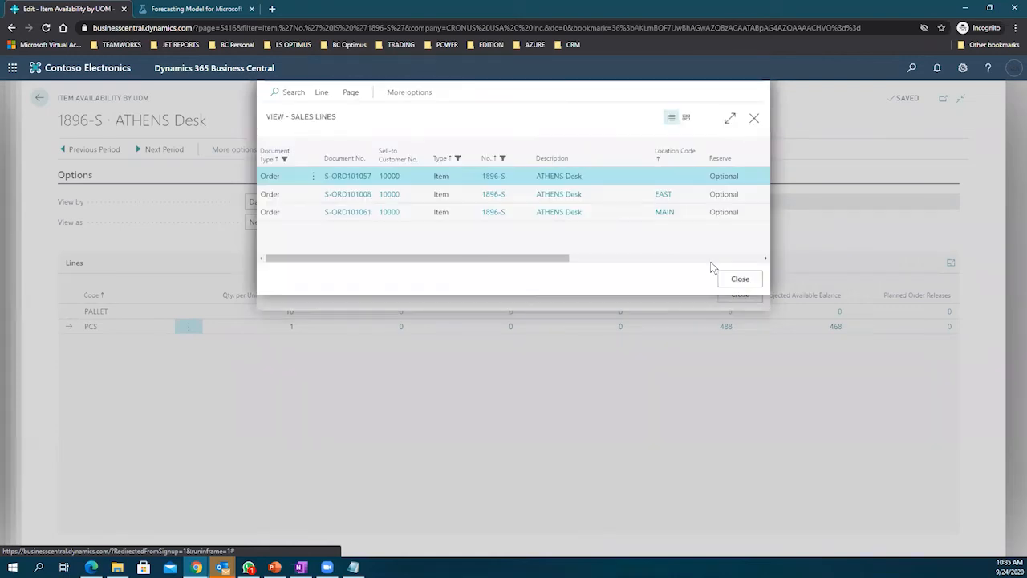
Step: Select the MAIN location order line and open its sales order S-ORD101061
click(351, 92)
click(348, 93)
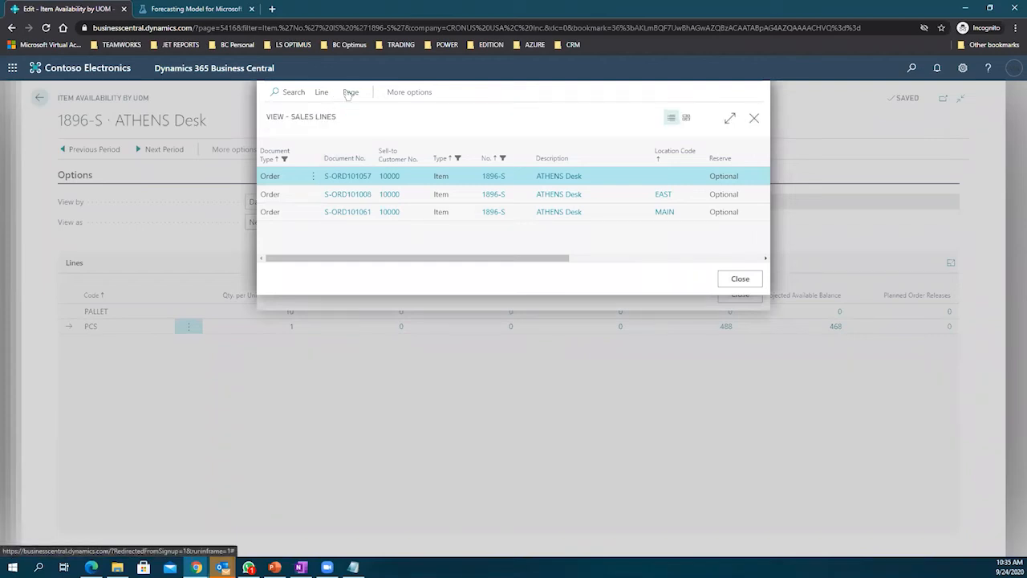
click(409, 92)
click(402, 92)
click(301, 117)
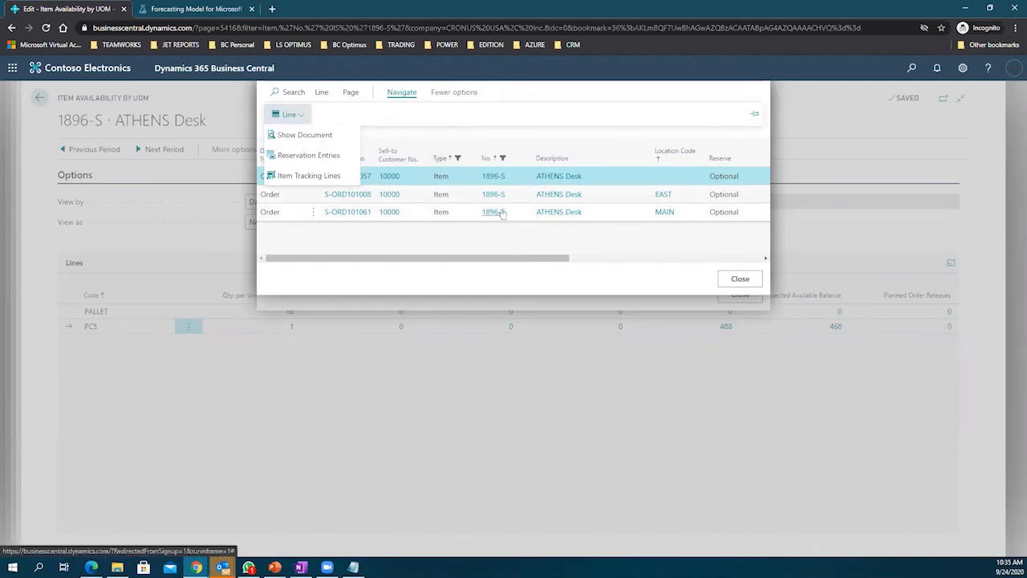
click(390, 214)
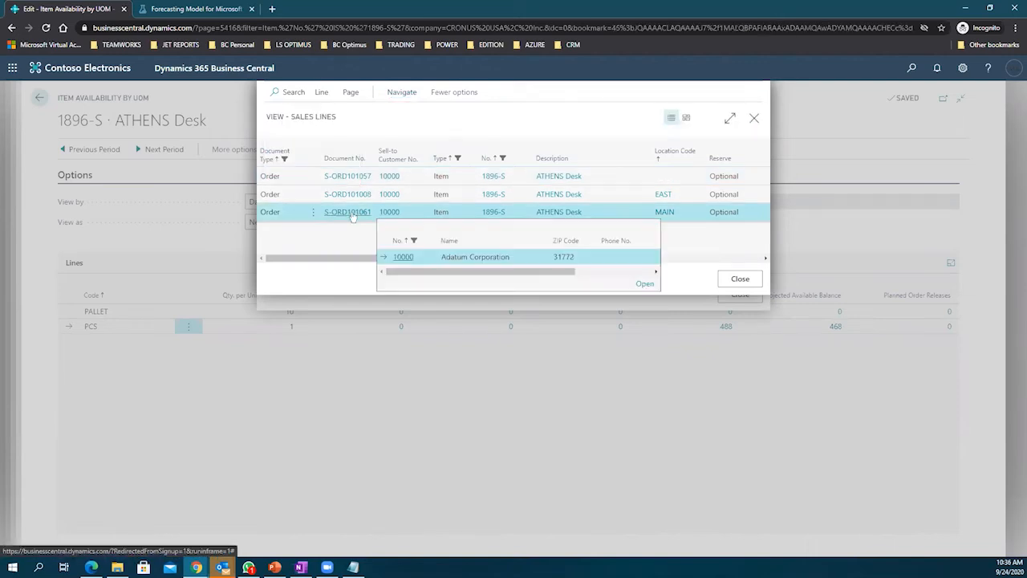
mouse_move(352, 216)
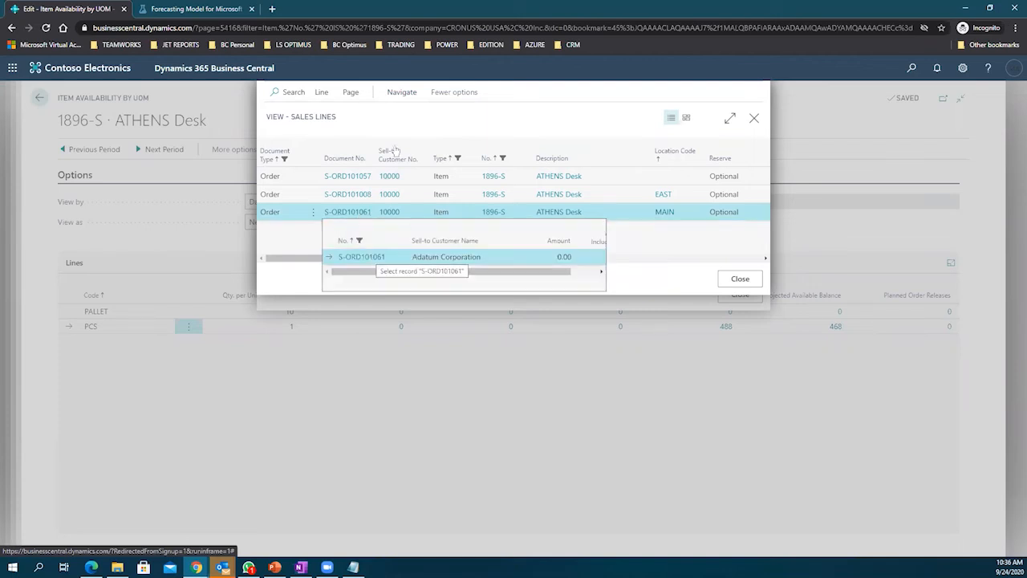
click(401, 93)
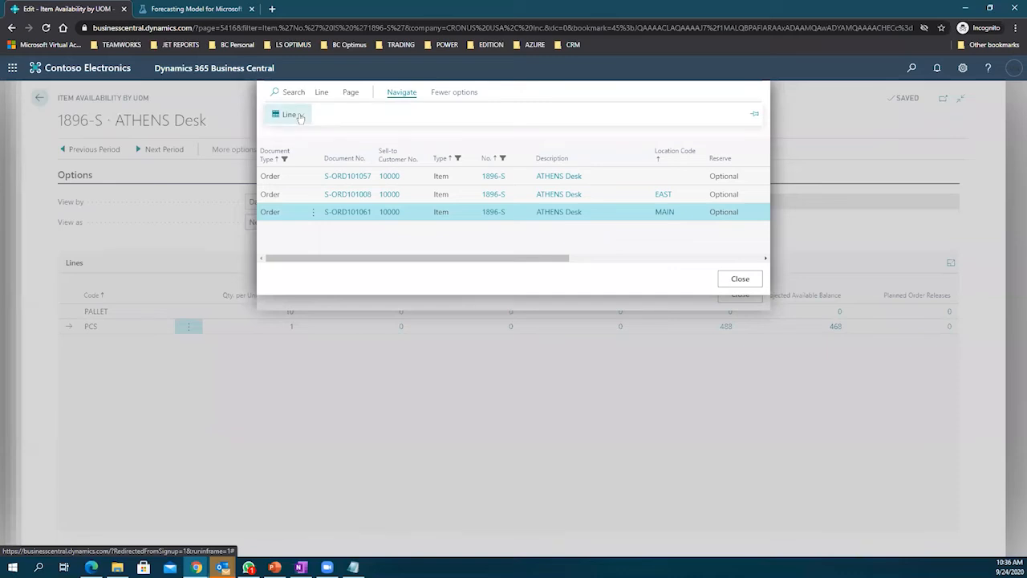
click(300, 115)
click(305, 135)
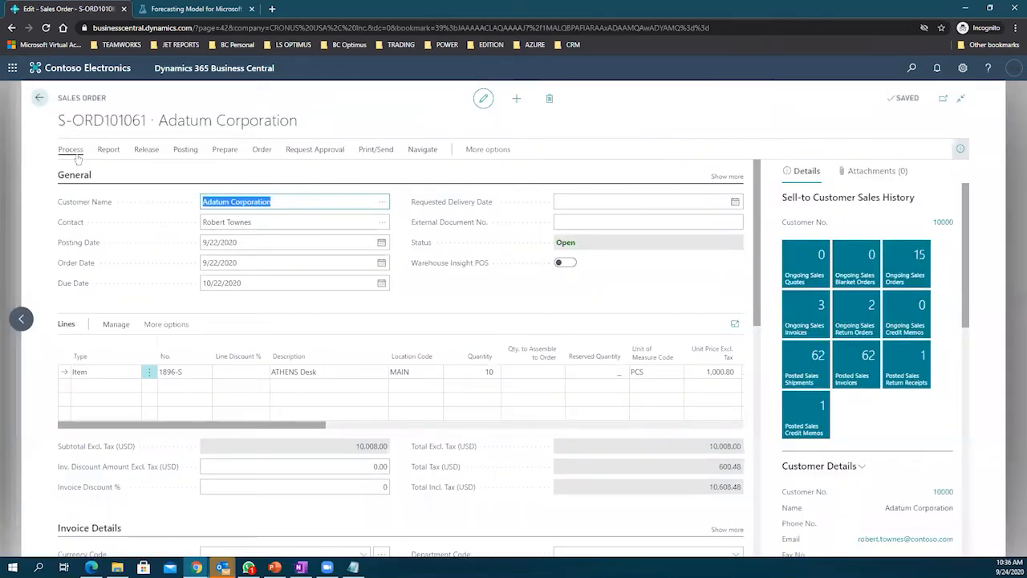
Step: Review the sales order's Process, Report, Release, Navigate and Actions menus
click(74, 153)
click(109, 150)
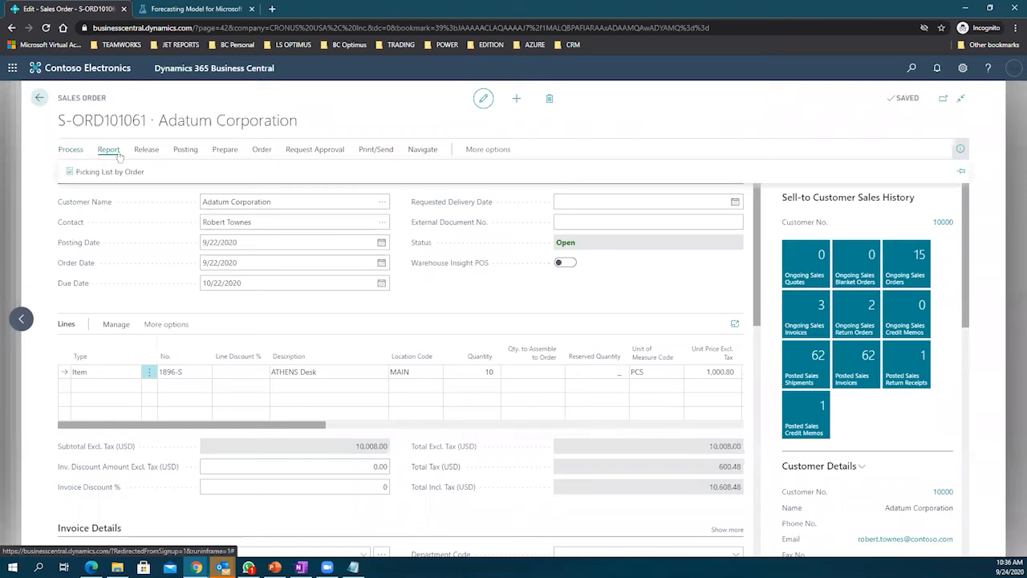
click(152, 152)
click(419, 153)
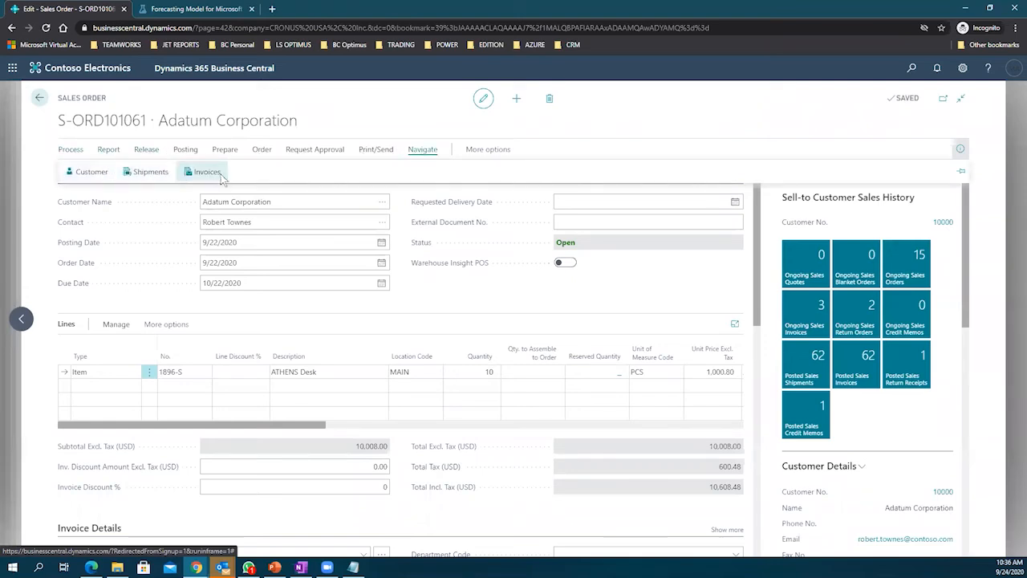
click(483, 150)
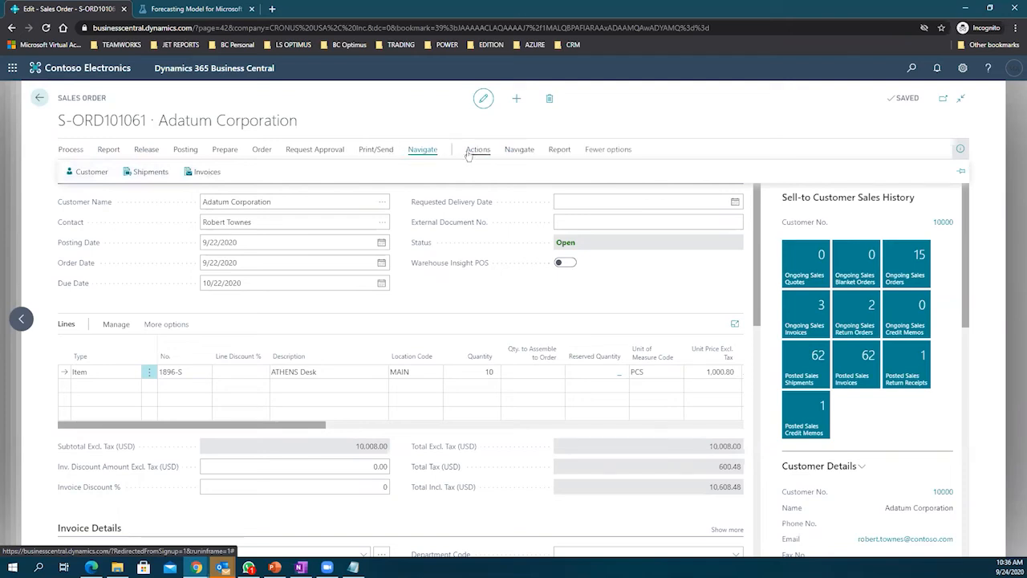
click(477, 151)
click(104, 174)
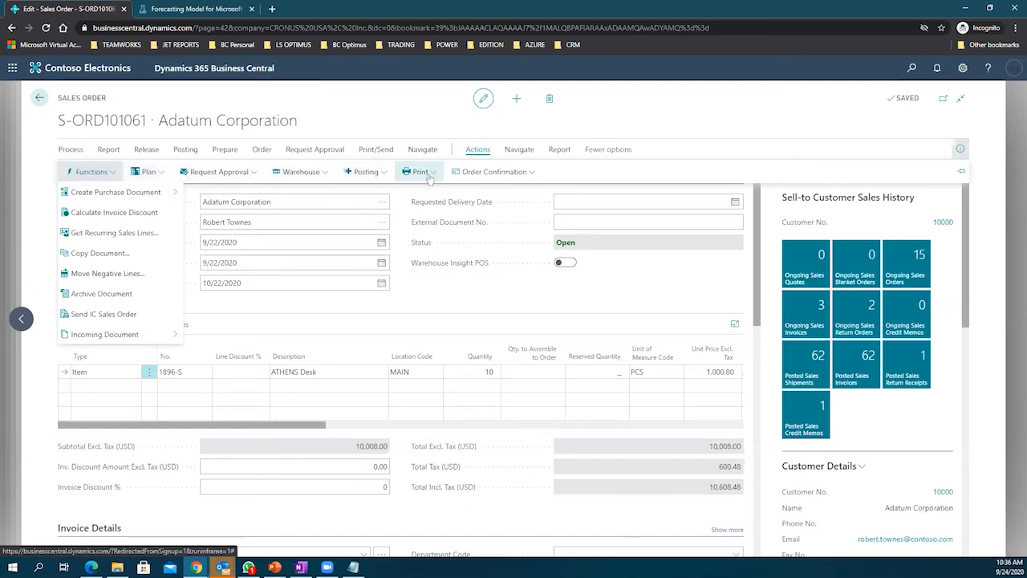
click(521, 150)
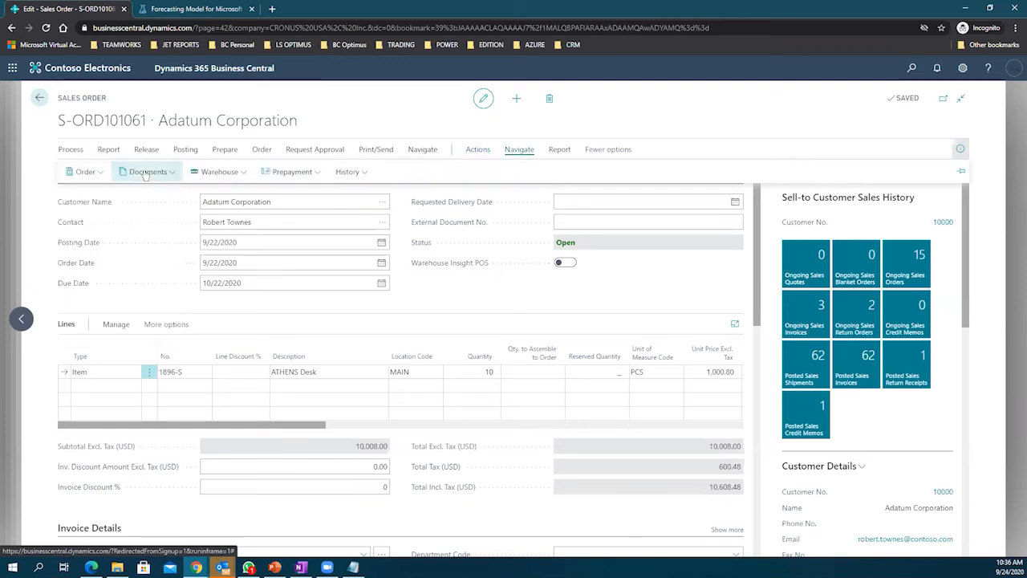
click(97, 174)
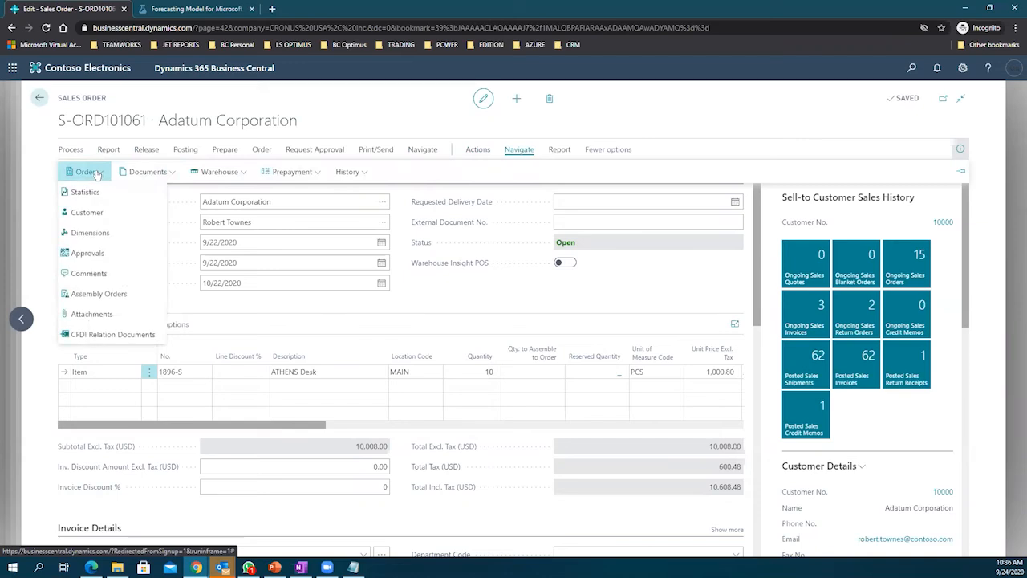
click(301, 173)
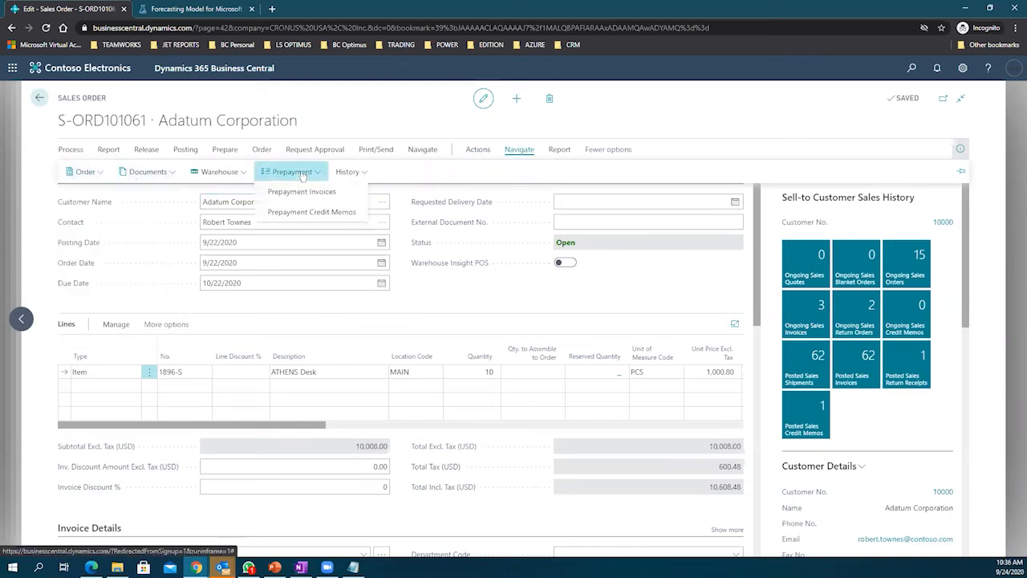
click(347, 171)
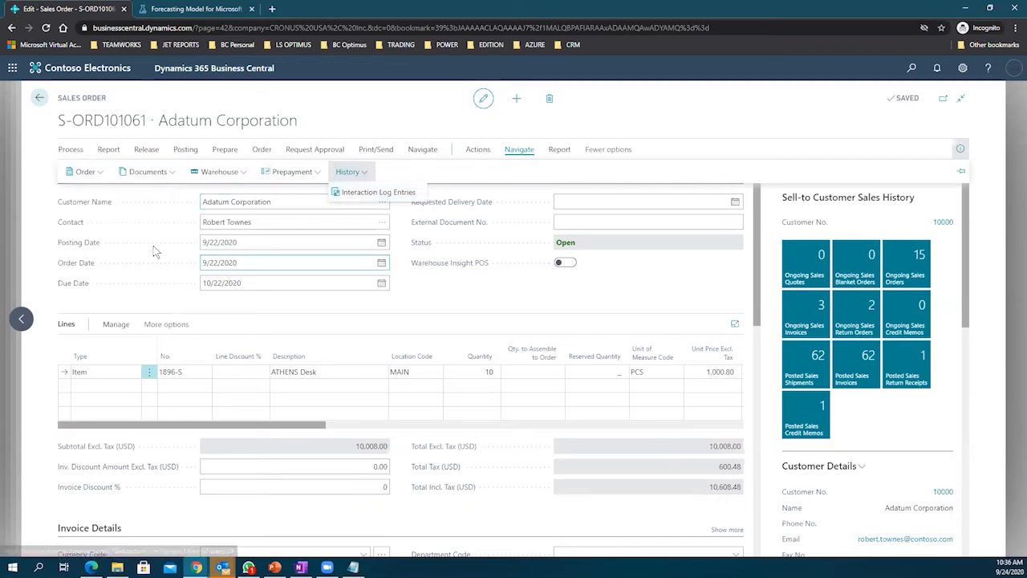
click(39, 99)
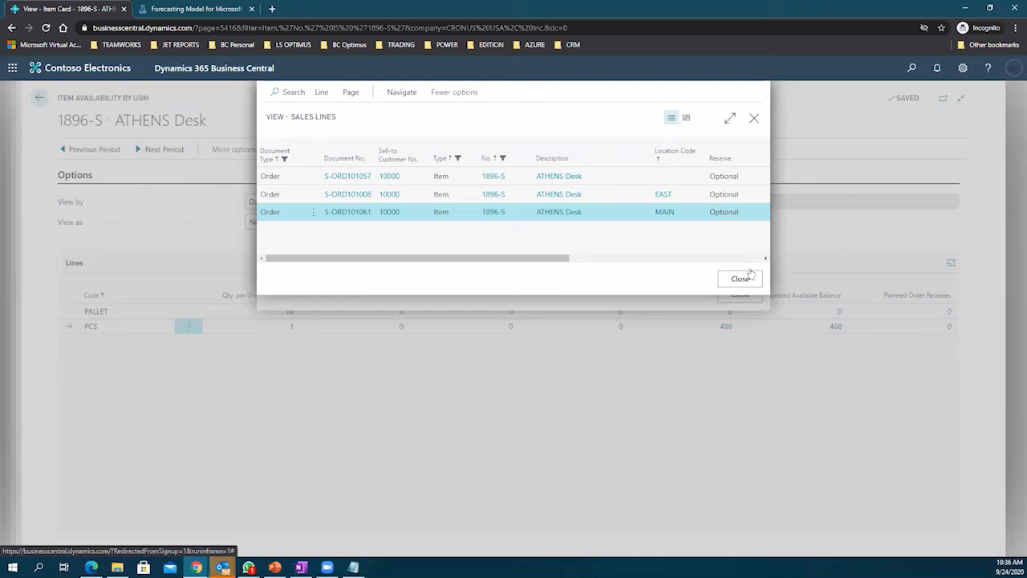
Step: Close the sales lines and availability windows and go back to posted invoice PS-INV103253
click(740, 278)
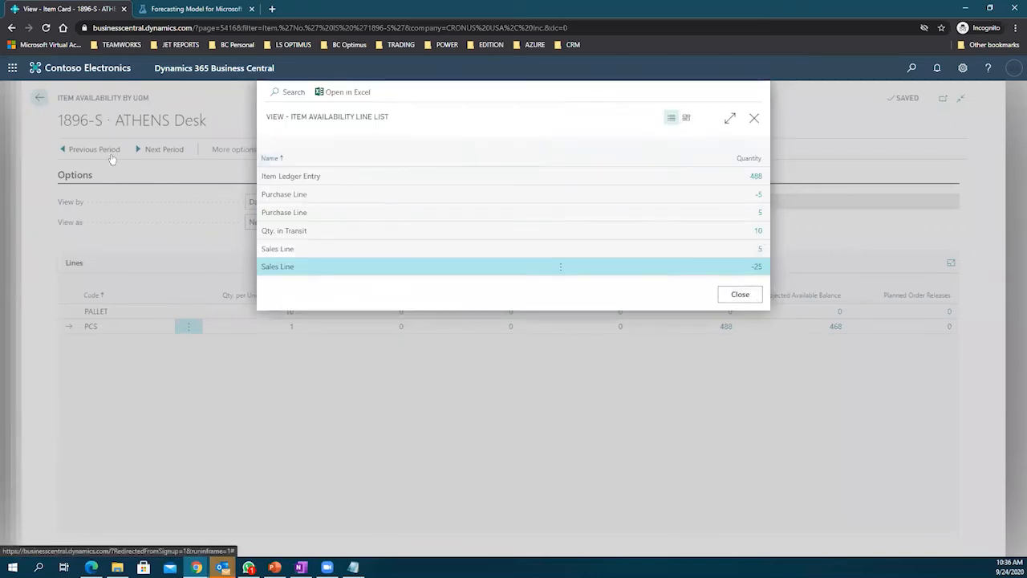
click(750, 296)
click(39, 98)
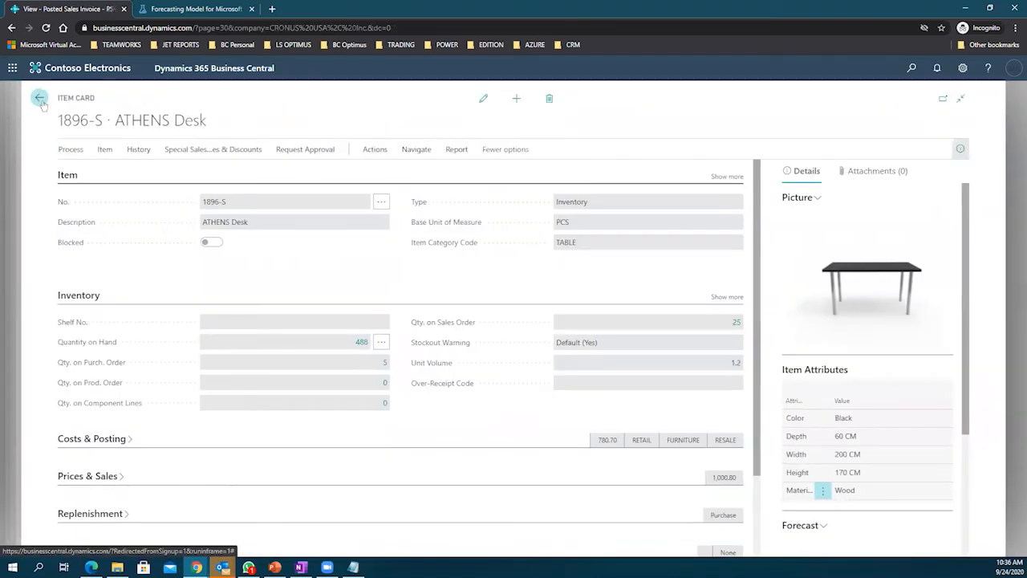
click(39, 99)
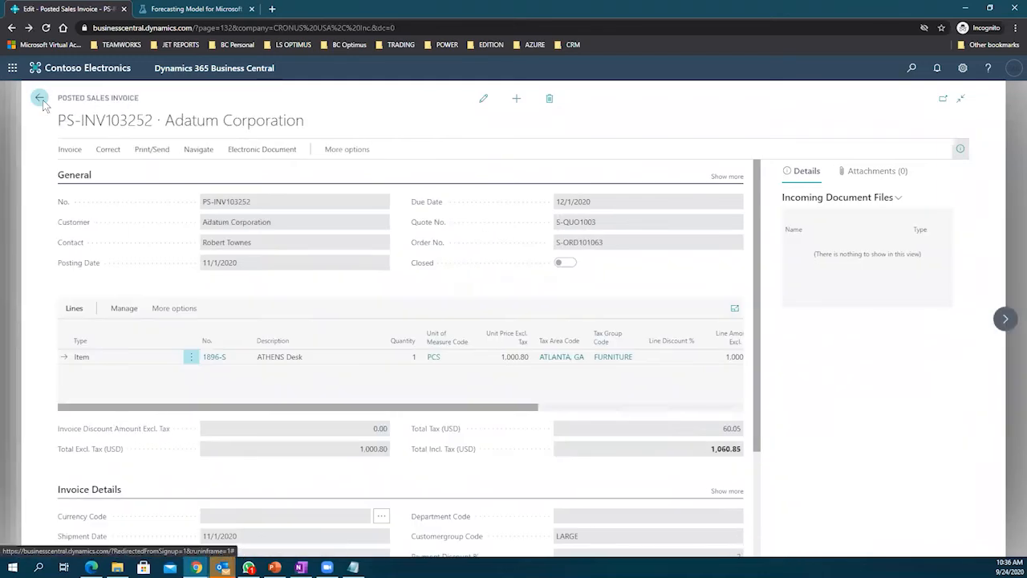
click(39, 98)
click(41, 101)
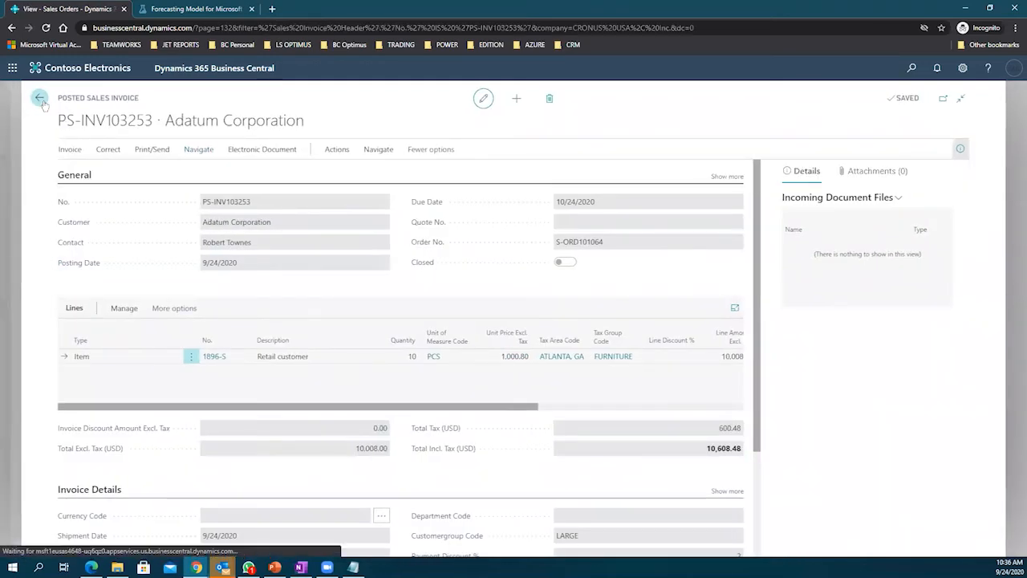
click(41, 101)
Step: Return to the CRONUS USA, Inc. Role Center and switch over to PowerPoint
click(41, 101)
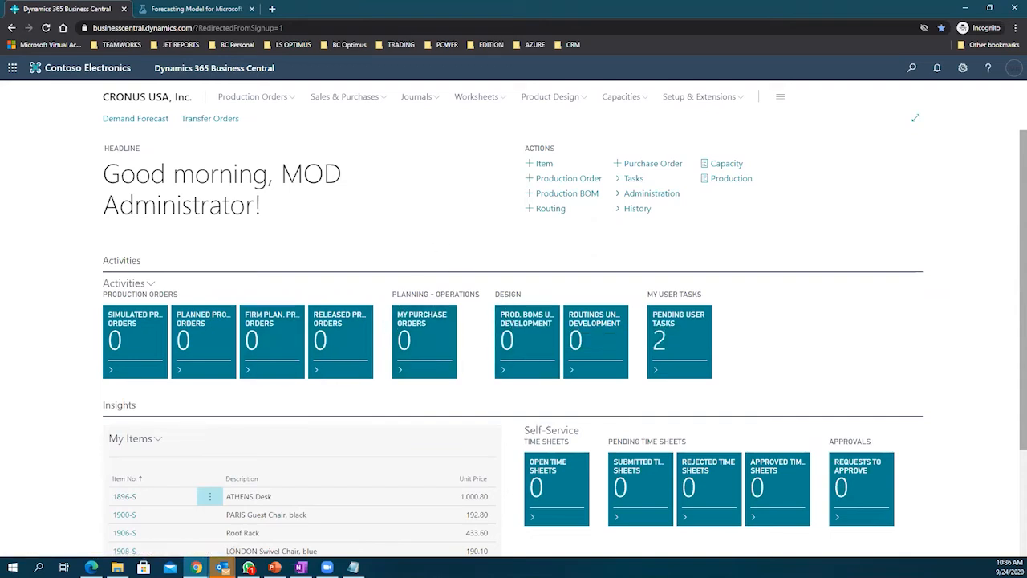
key(alt+Tab)
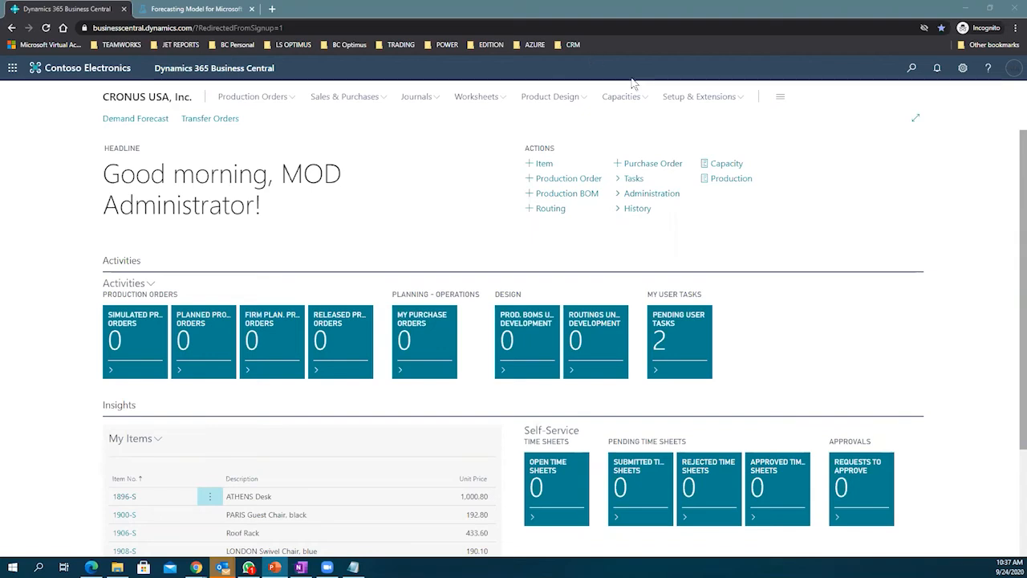
Step: Open Physical Inventory Journals on the DEFAULT batch at full width and view its management actions
click(912, 69)
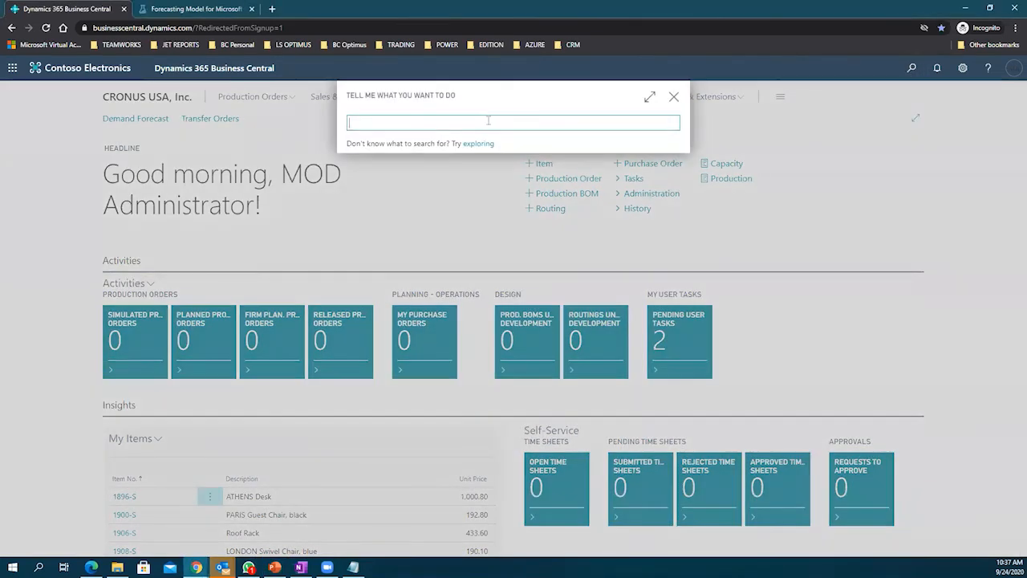
text(physi)
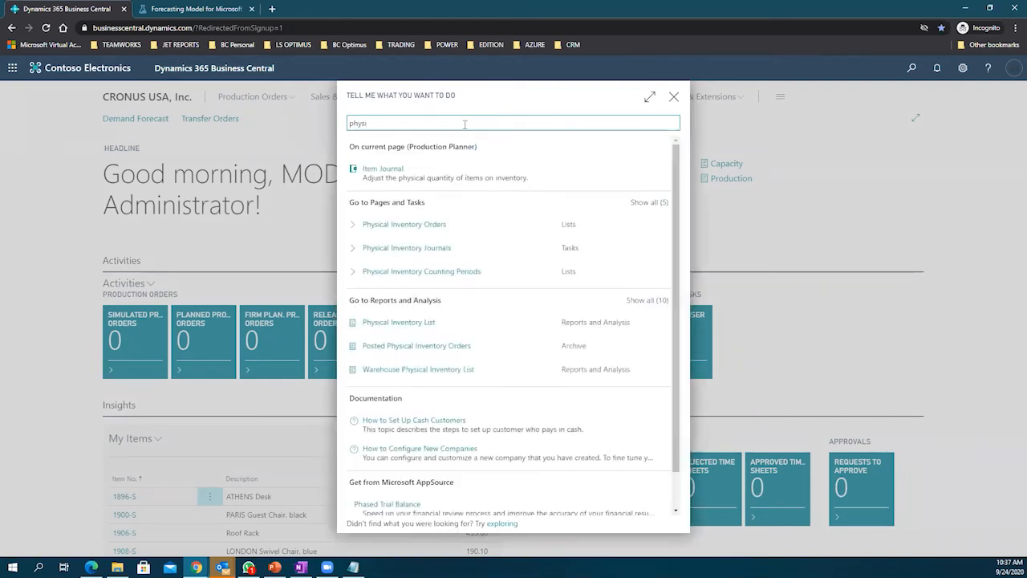
click(430, 249)
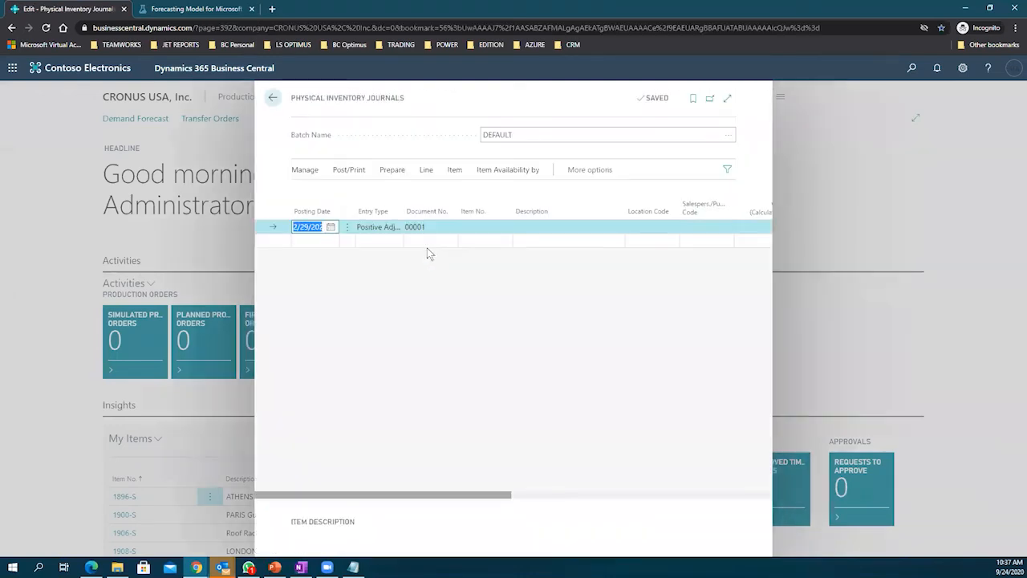
click(727, 99)
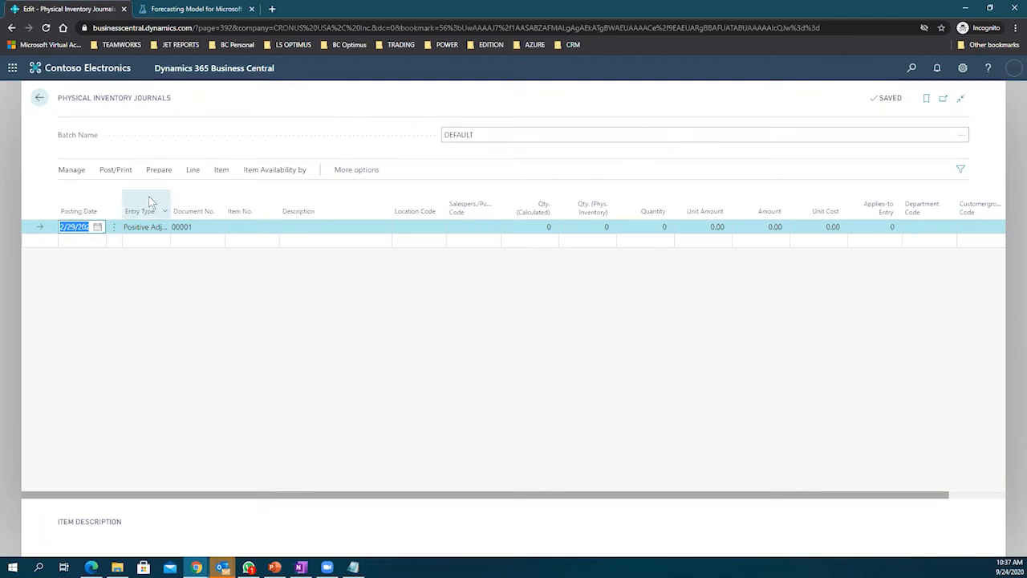
mouse_move(148, 201)
click(284, 143)
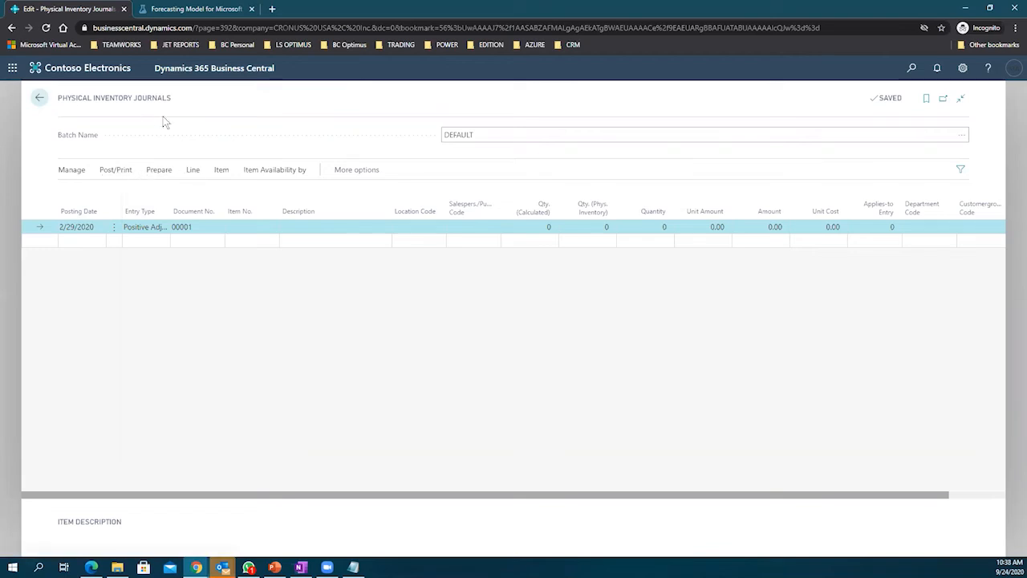
drag(180, 99, 58, 98)
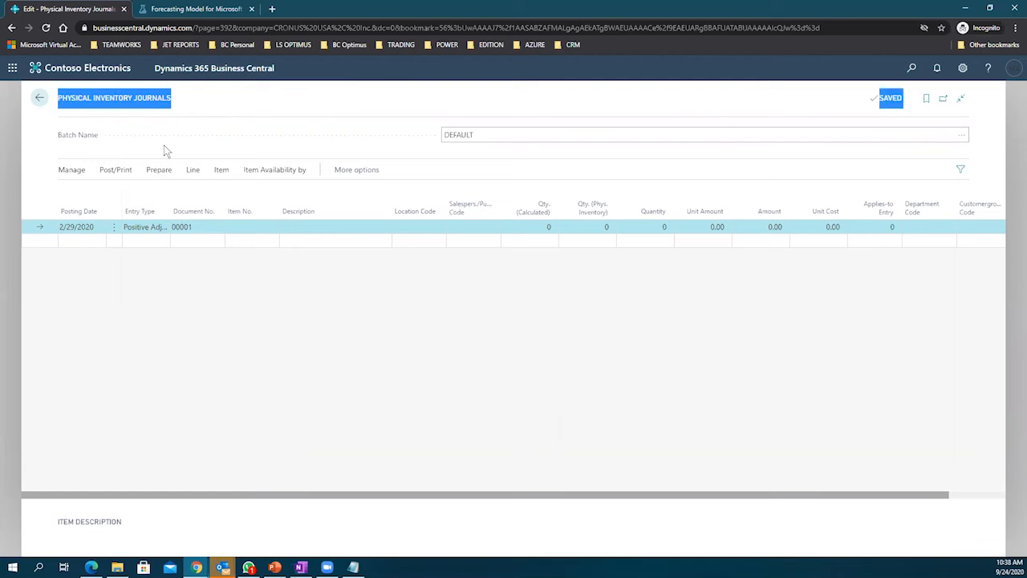
click(71, 170)
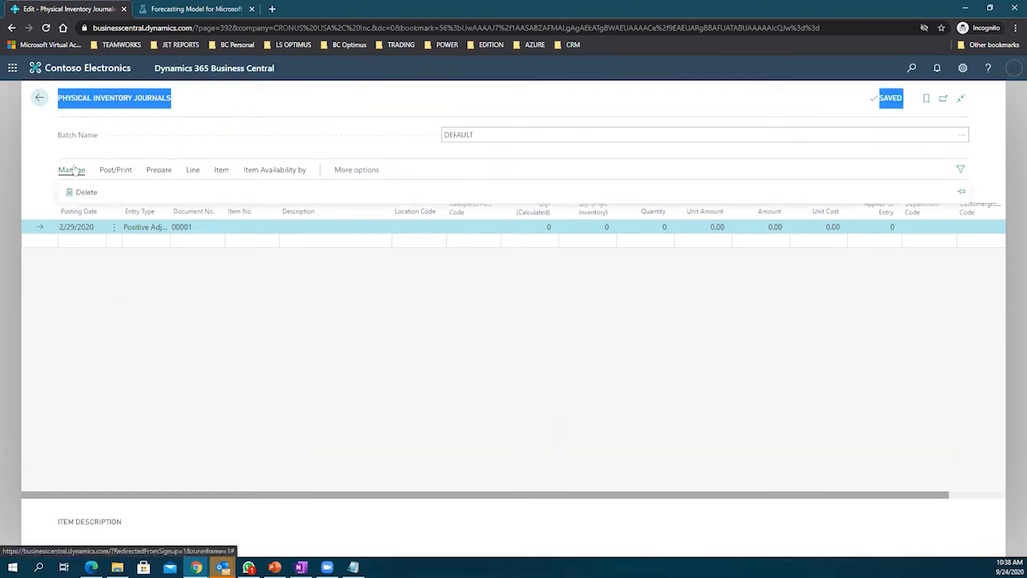
Step: Browse the journal's Item, Line, Post/Print and Prepare actions, cancelling the counting-period item selection
click(229, 171)
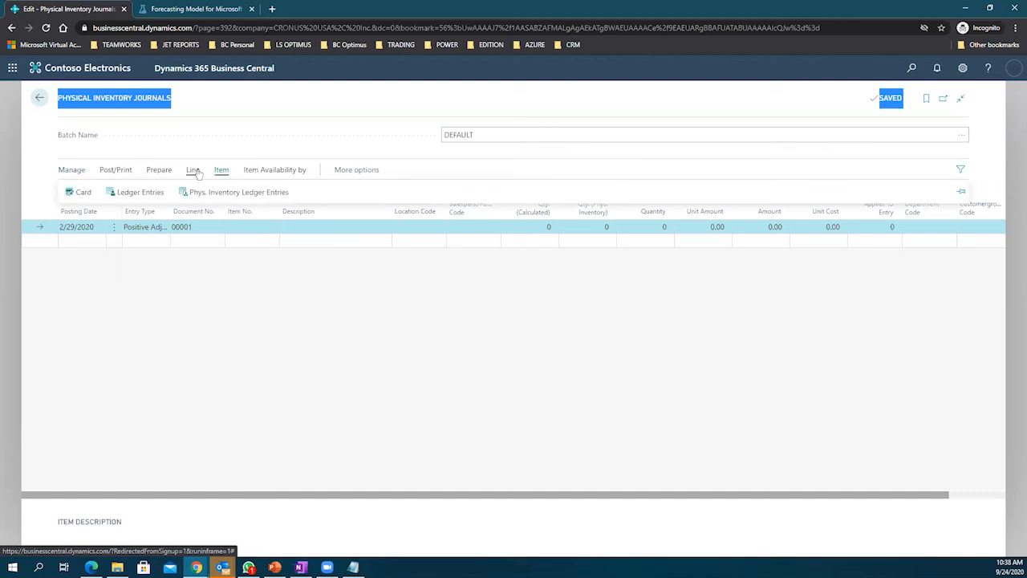
click(195, 172)
click(152, 171)
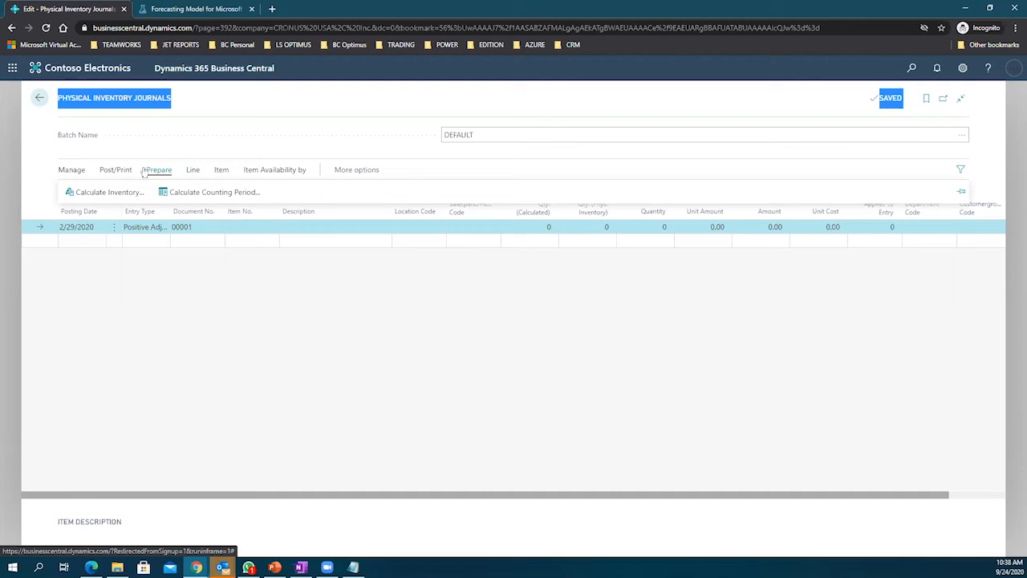
click(208, 193)
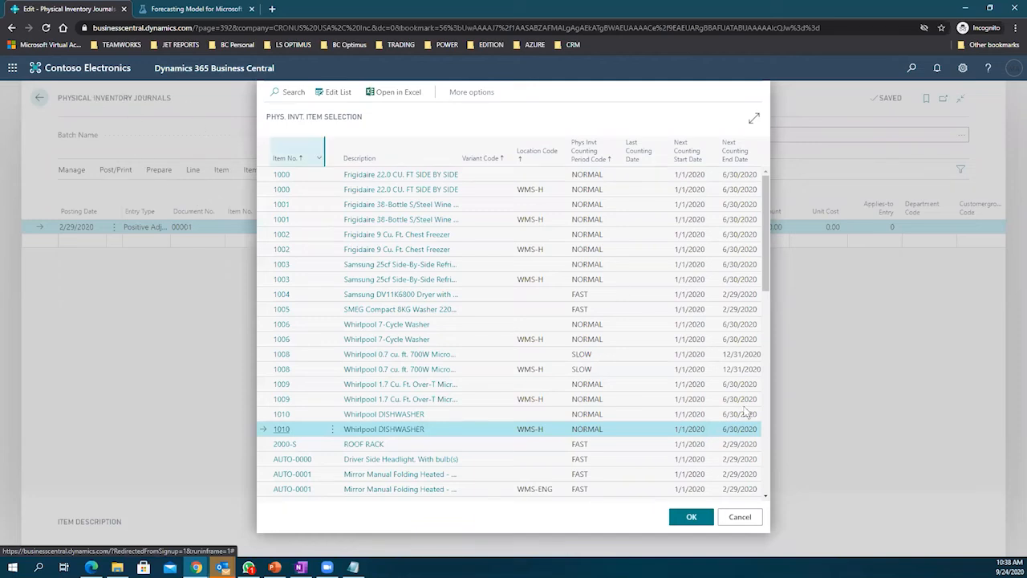
click(739, 516)
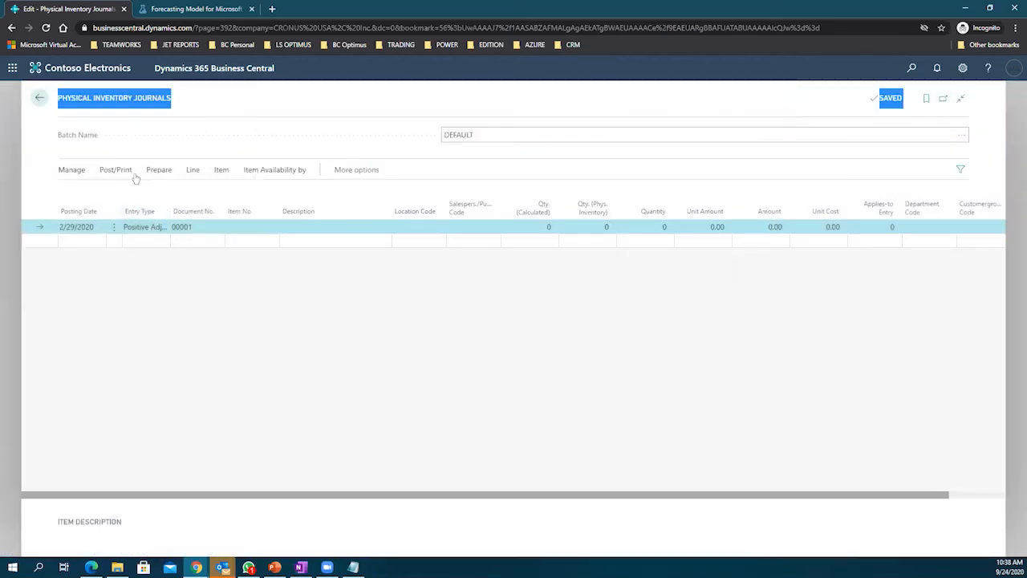
click(116, 169)
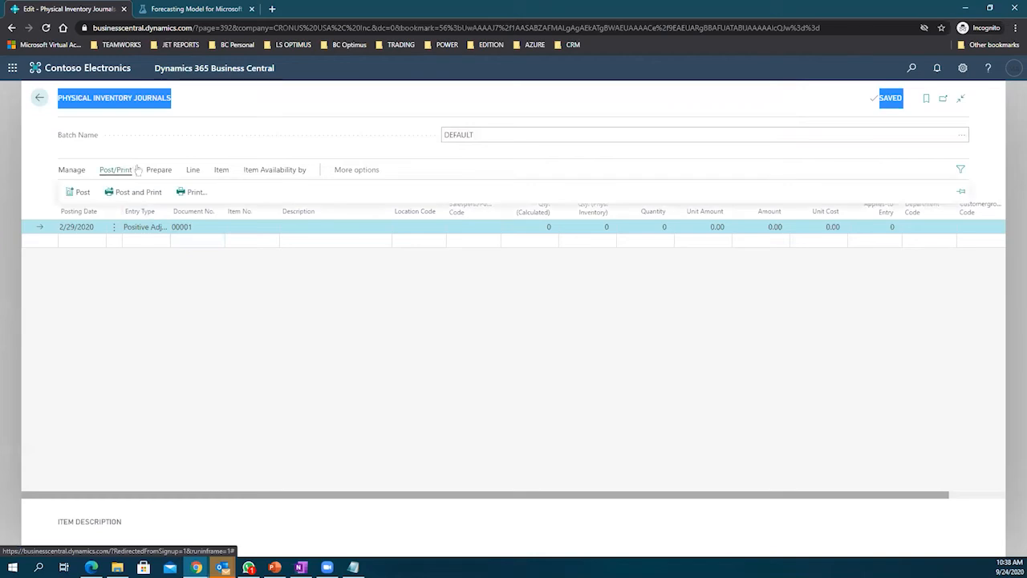
click(159, 169)
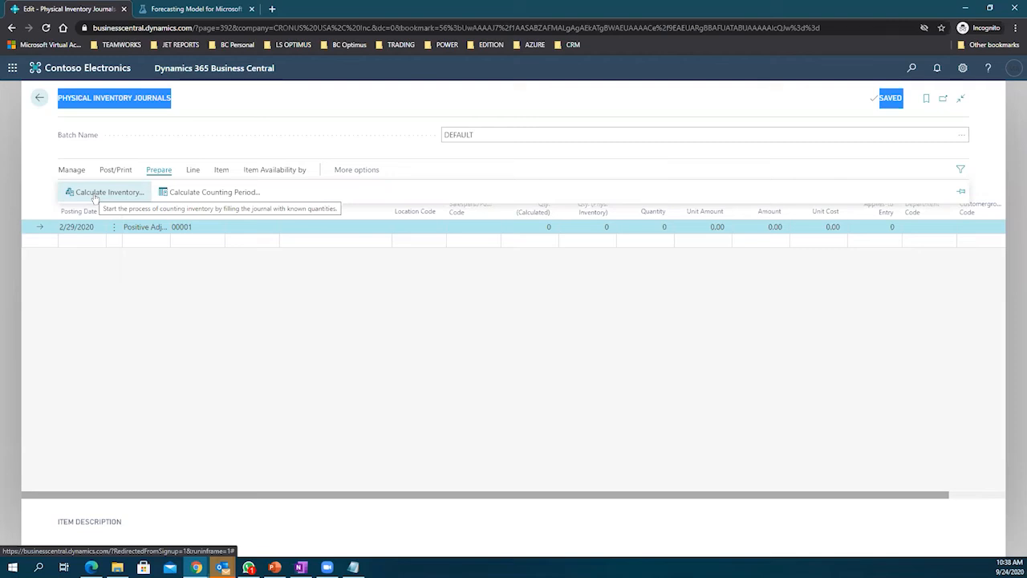
Step: Open the counting-period item selection and browse the AUTO-0006 and AUTO-0007 rows
click(204, 193)
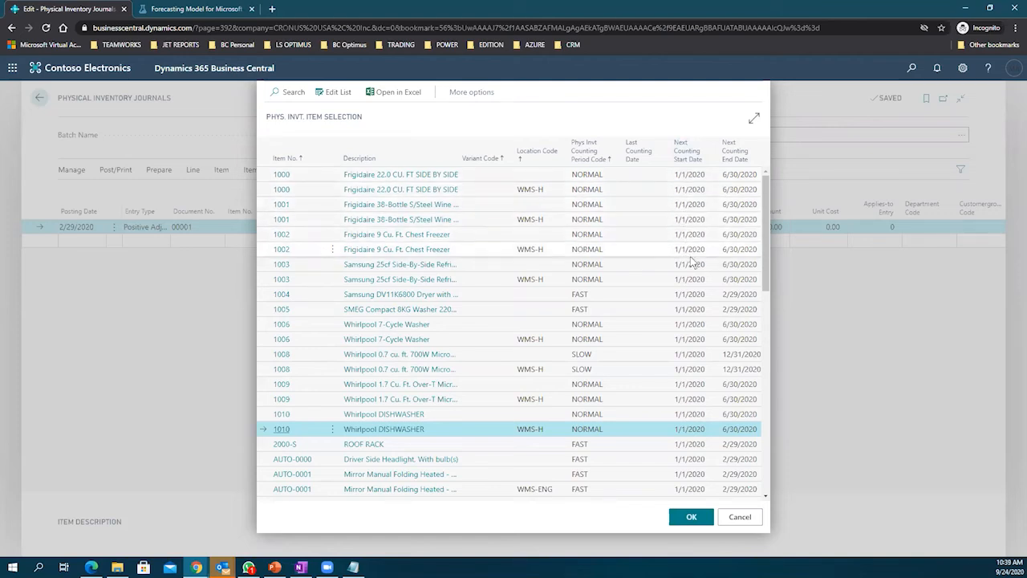
scroll(688, 249, down, 3)
scroll(692, 262, down, 2)
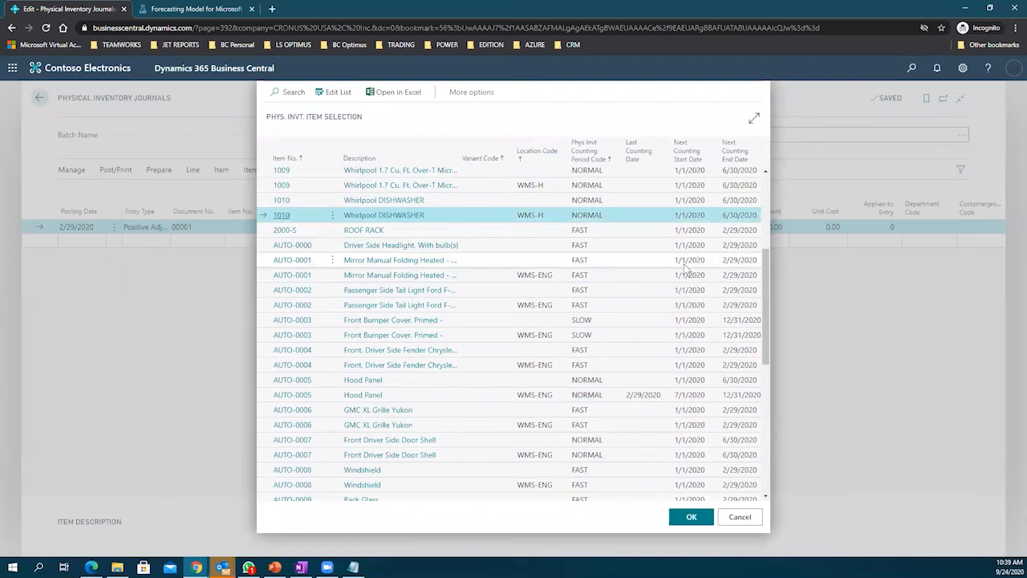
scroll(688, 272, down, 2)
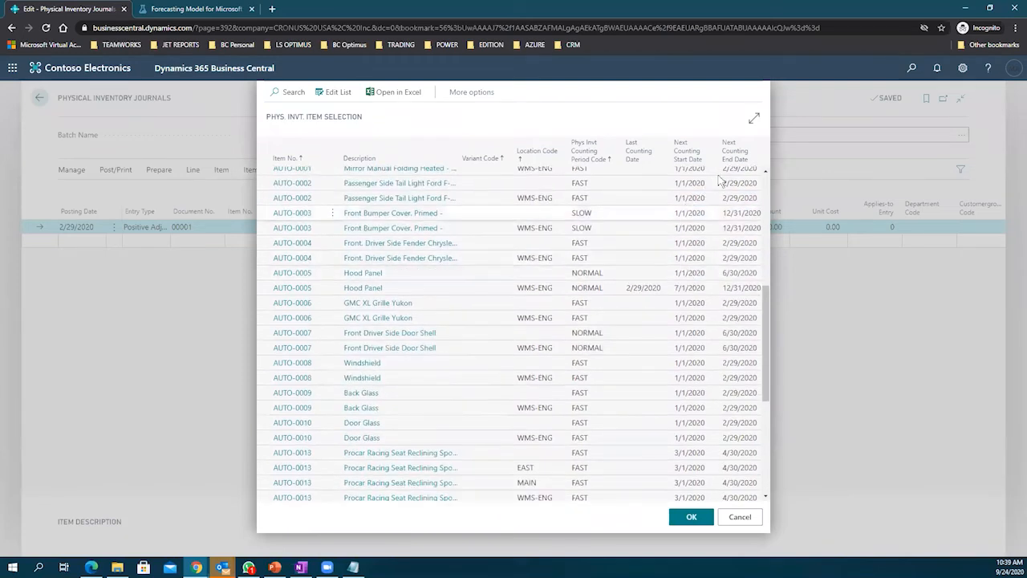
click(730, 336)
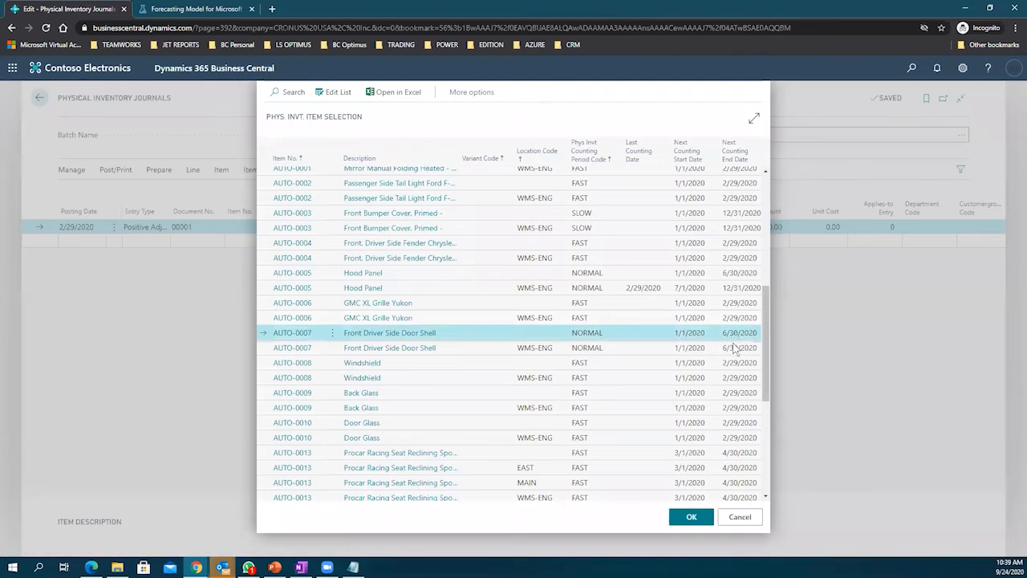
click(738, 348)
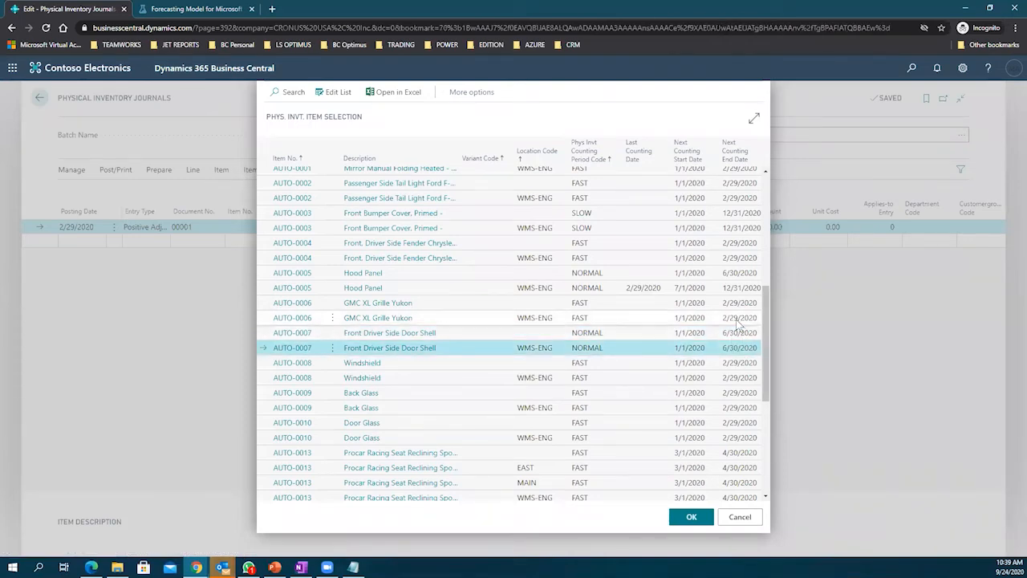
click(735, 320)
click(733, 334)
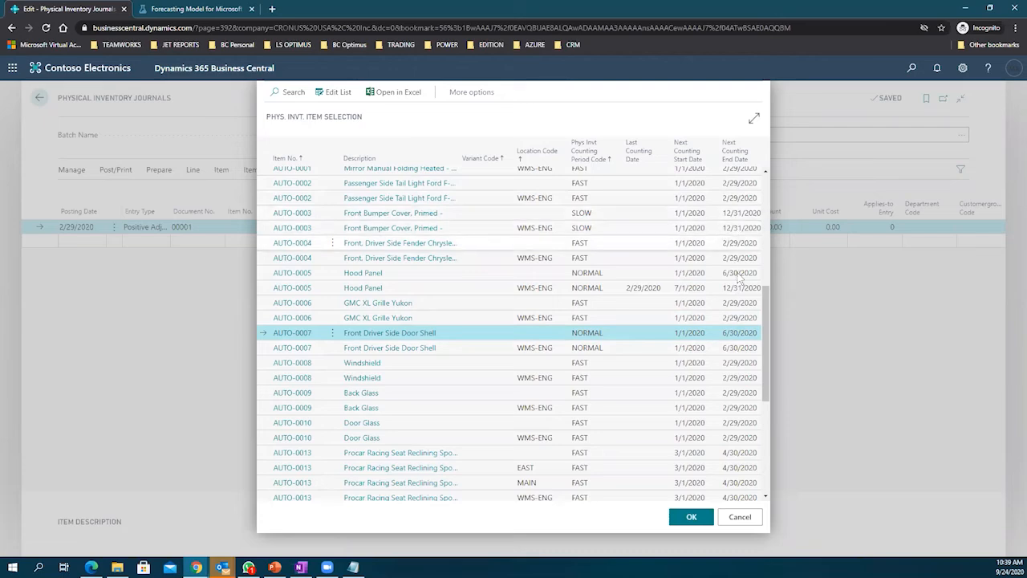
scroll(443, 321, up, 5)
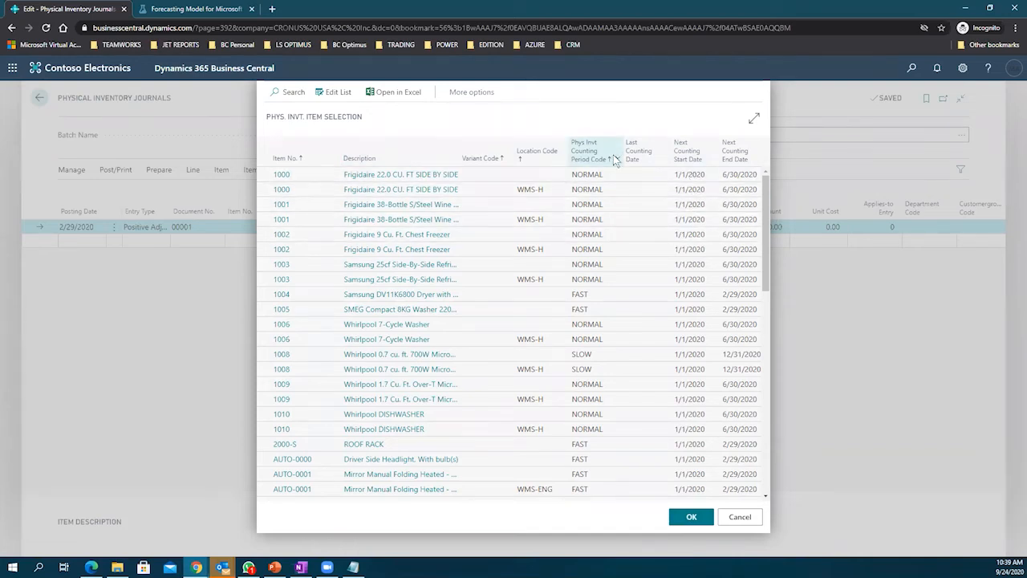
Step: Select item 1008 at location WMS-H and confirm it for counting
click(586, 297)
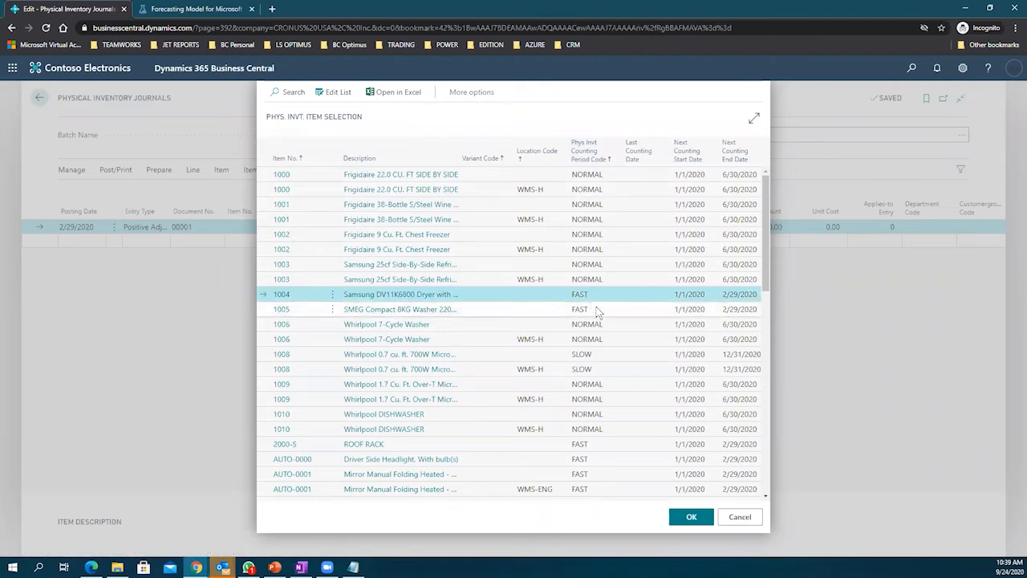
click(603, 326)
click(600, 370)
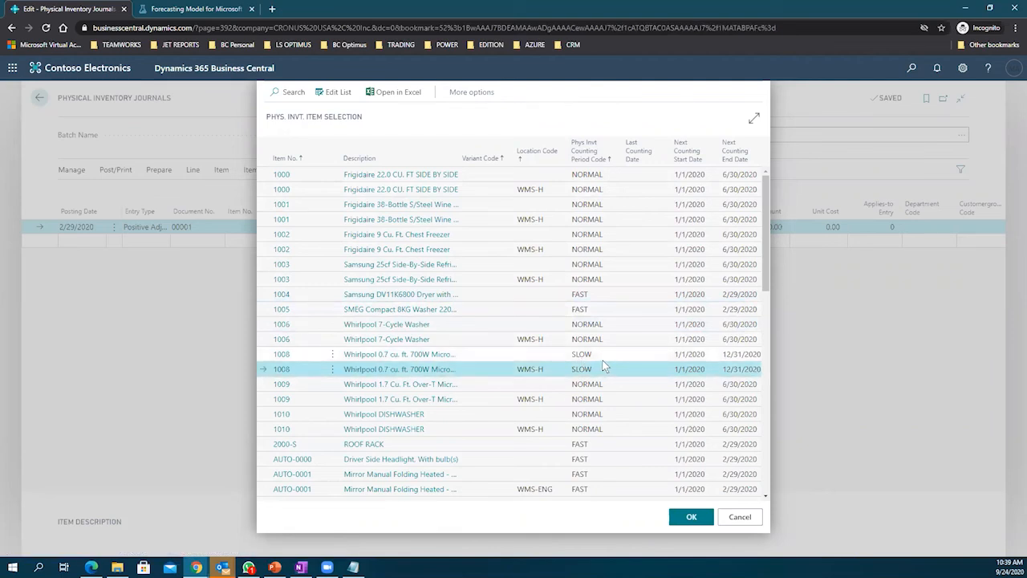
click(696, 518)
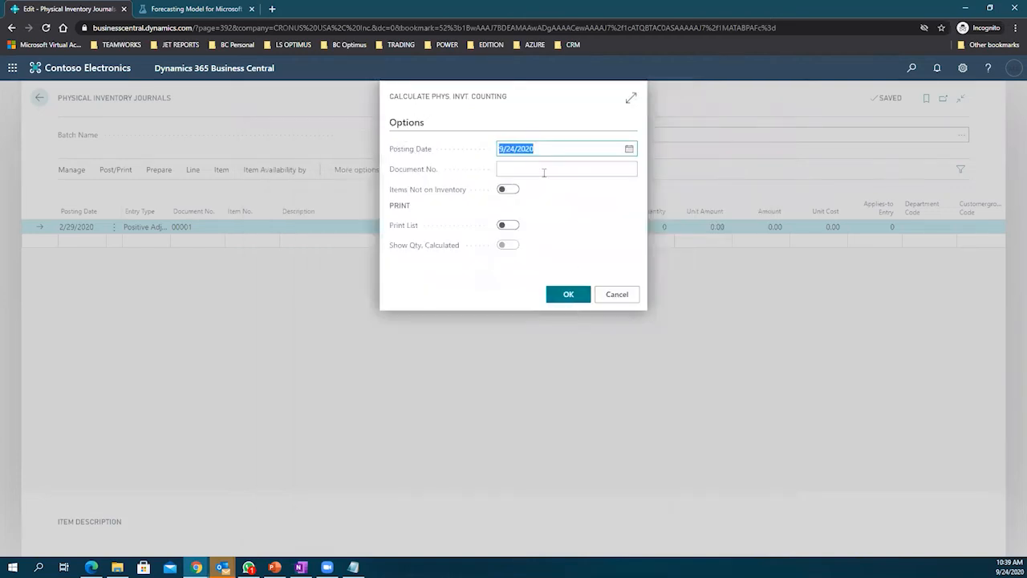
Step: Run the counting calculation with posting date 9/24/2020
click(544, 171)
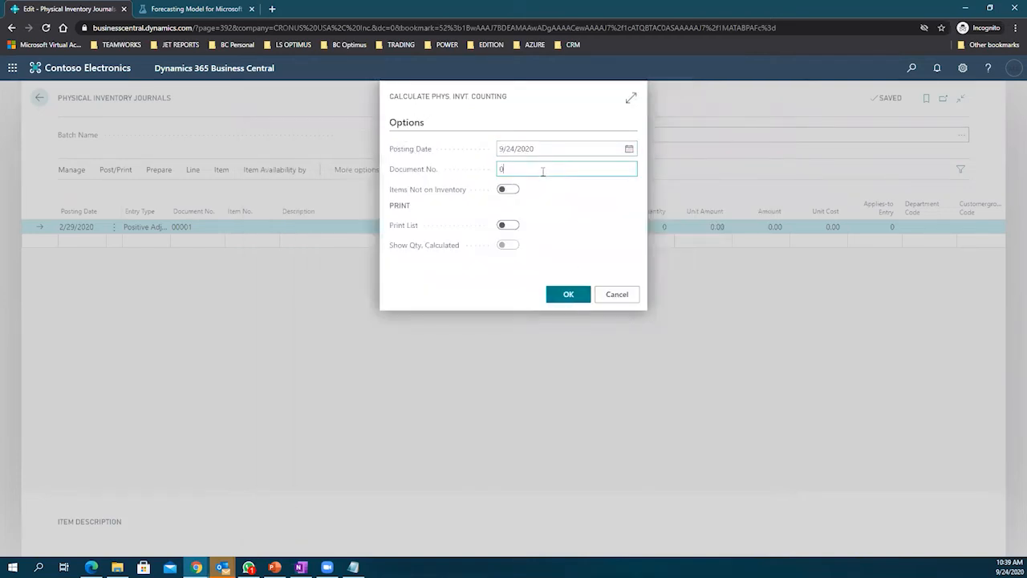
key(Tab)
click(569, 295)
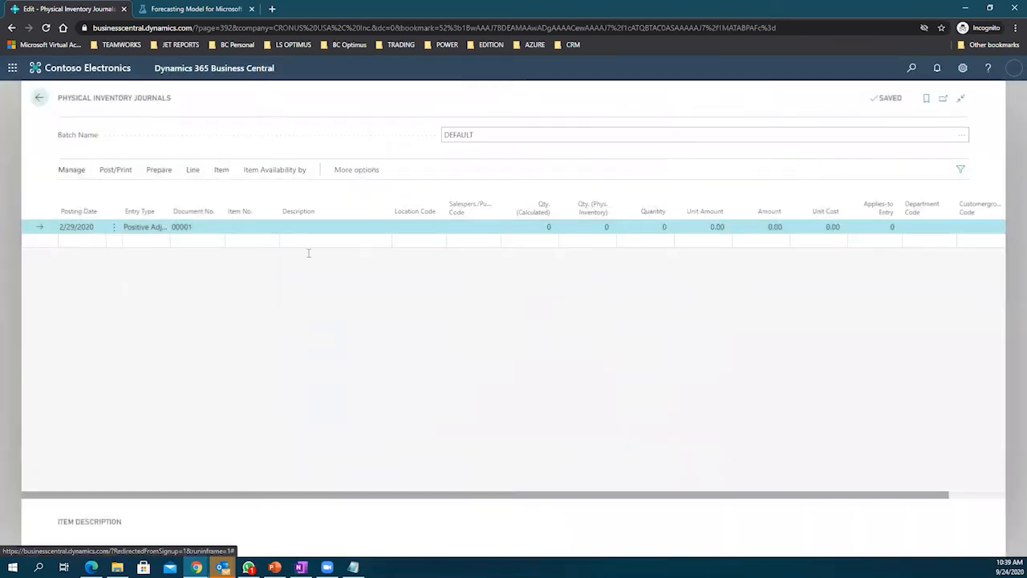
Step: Reopen the counting-period item selection list and export it to Excel
click(189, 170)
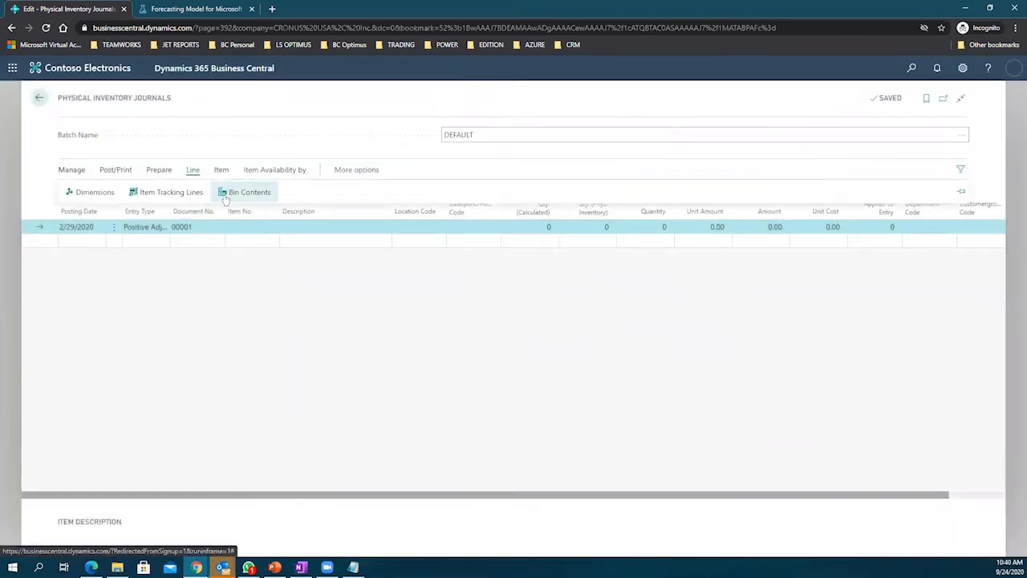
click(163, 171)
click(189, 192)
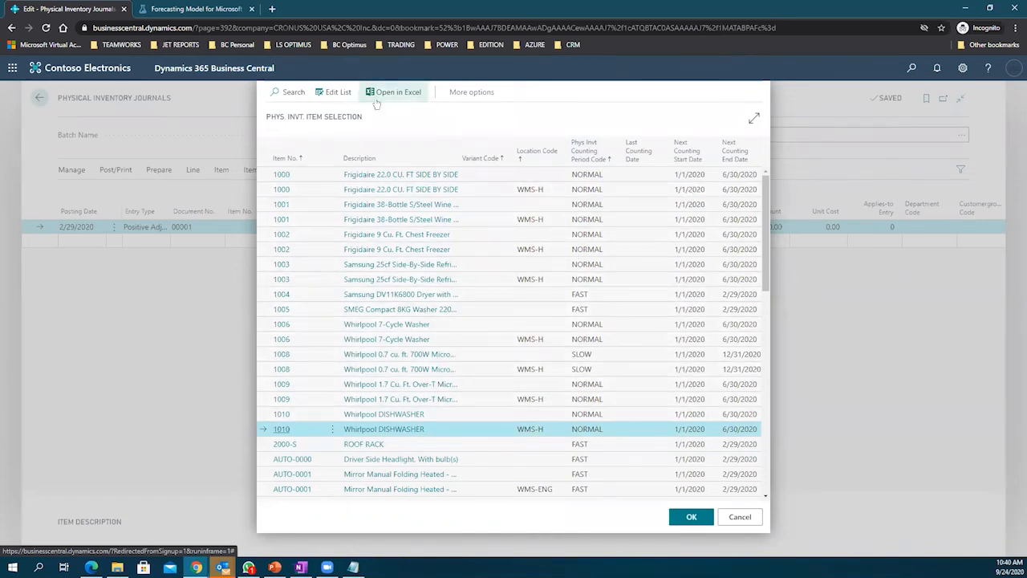
click(468, 92)
click(463, 92)
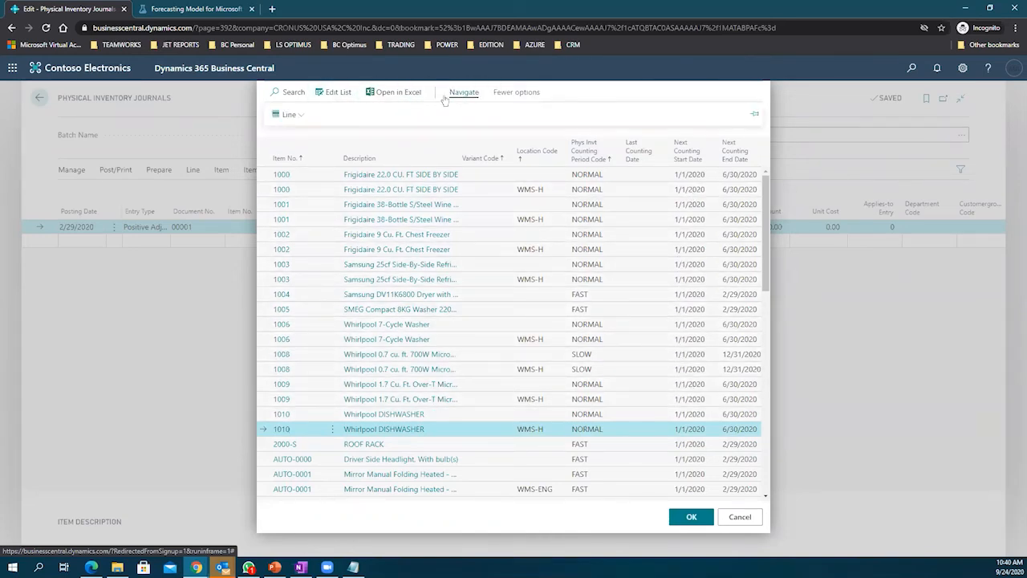
click(292, 115)
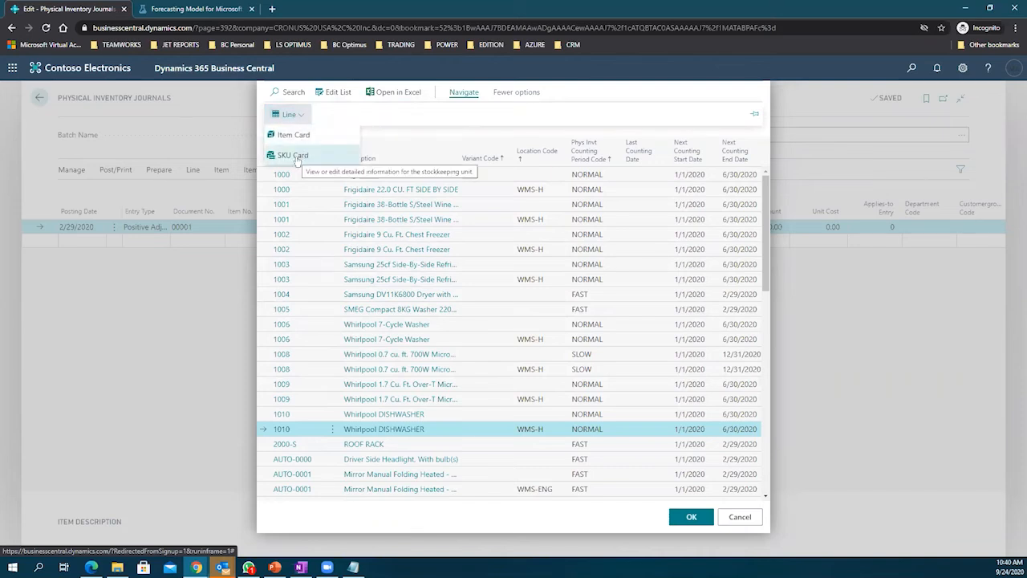
click(393, 92)
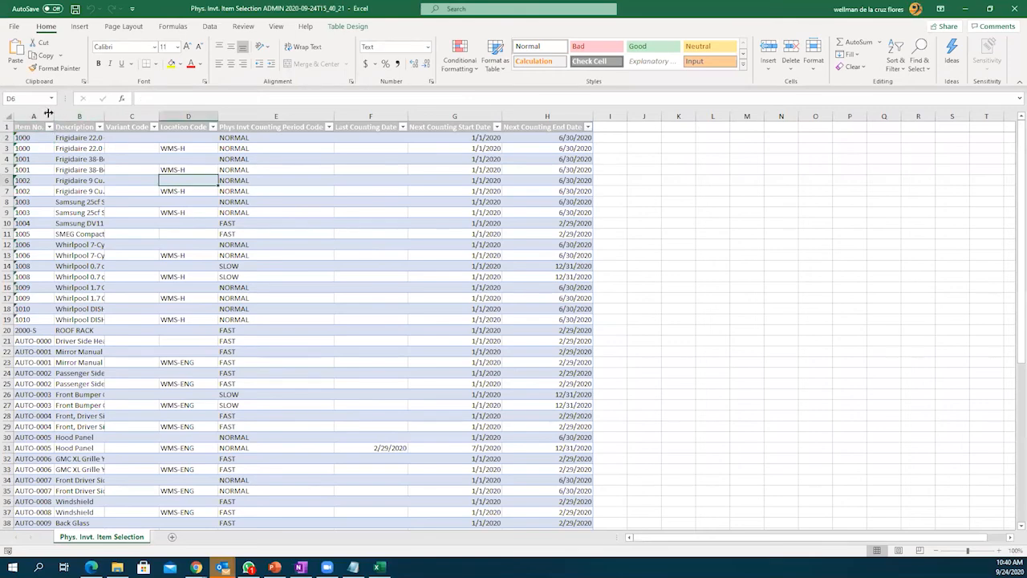
Step: Auto-fit the worksheet columns and select the description, location and counting date ranges
click(7, 116)
double_click(54, 116)
click(504, 201)
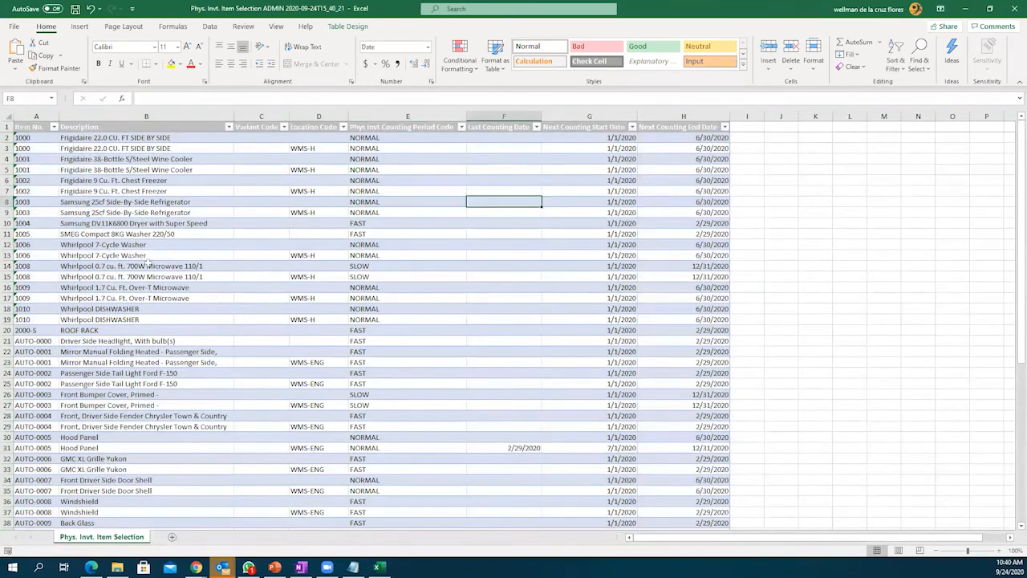
drag(144, 159, 239, 397)
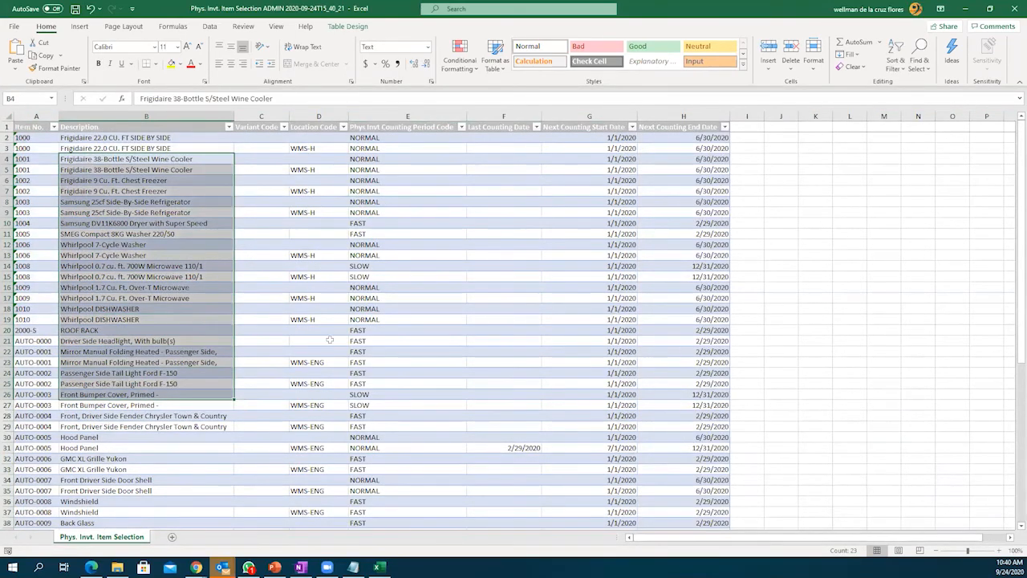
drag(319, 148, 337, 415)
drag(414, 169, 507, 479)
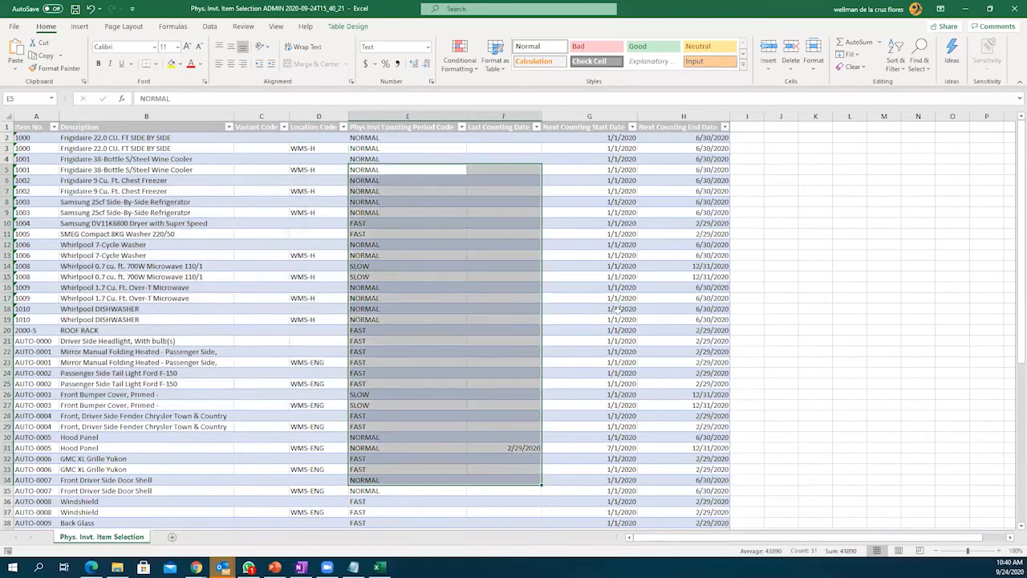
drag(610, 169, 642, 385)
drag(682, 223, 682, 448)
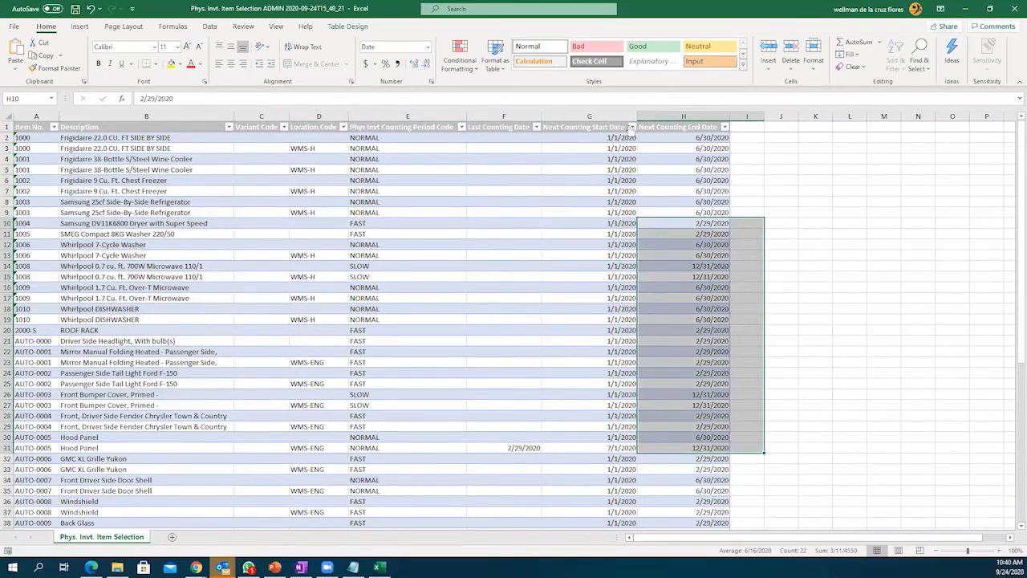
Step: Inspect the January, March and July dates in the Next Counting Start Date filter without applying it
click(632, 127)
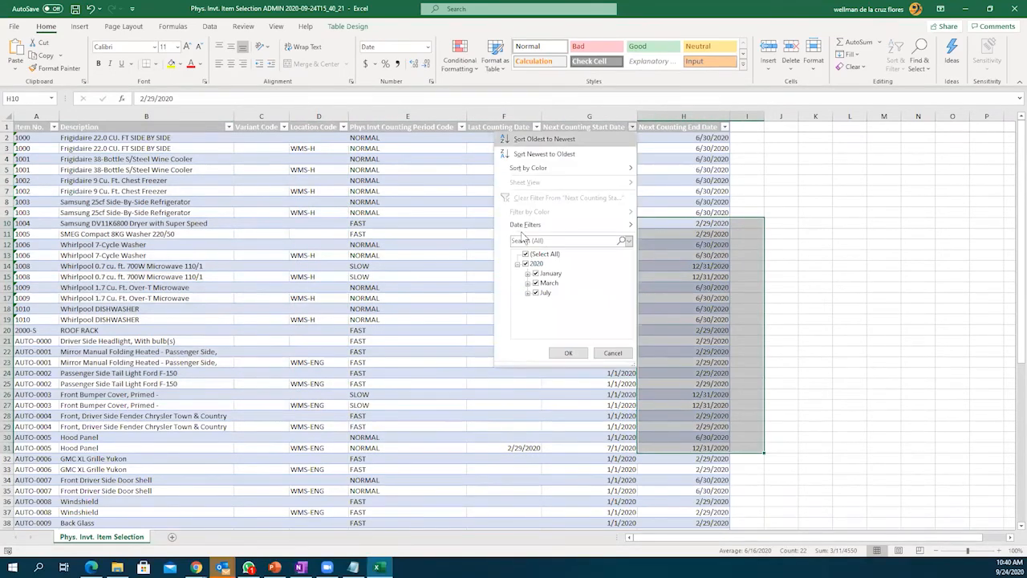
click(527, 273)
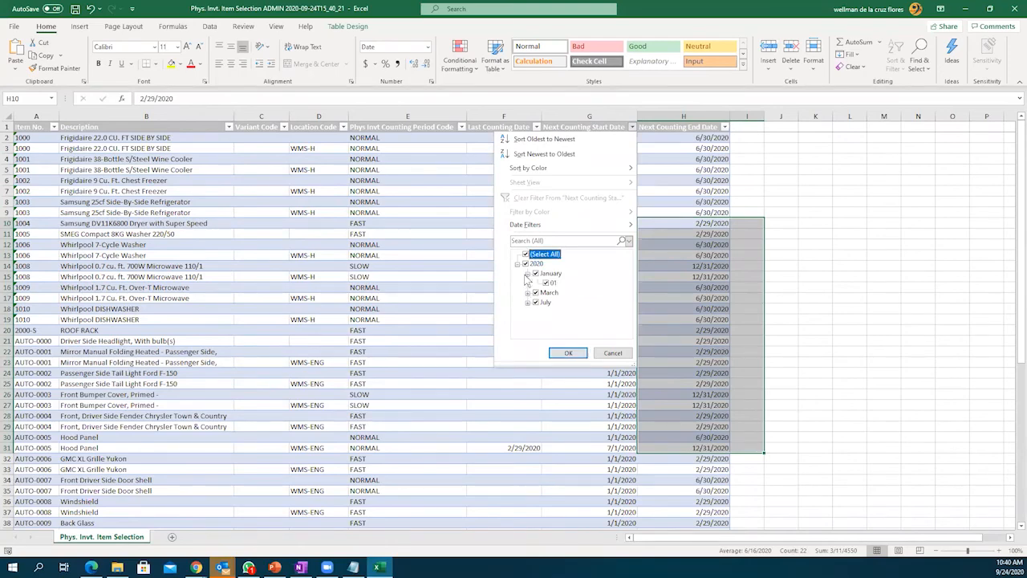
click(527, 292)
click(528, 312)
click(625, 355)
Step: Review rows 2 to 20, then switch back to Business Central
click(849, 190)
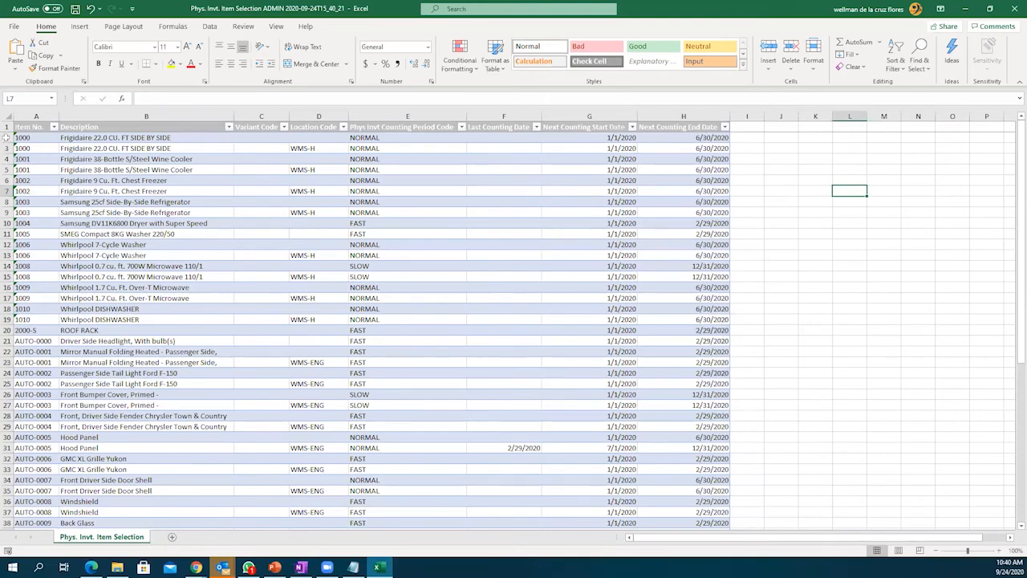
drag(5, 137, 4, 330)
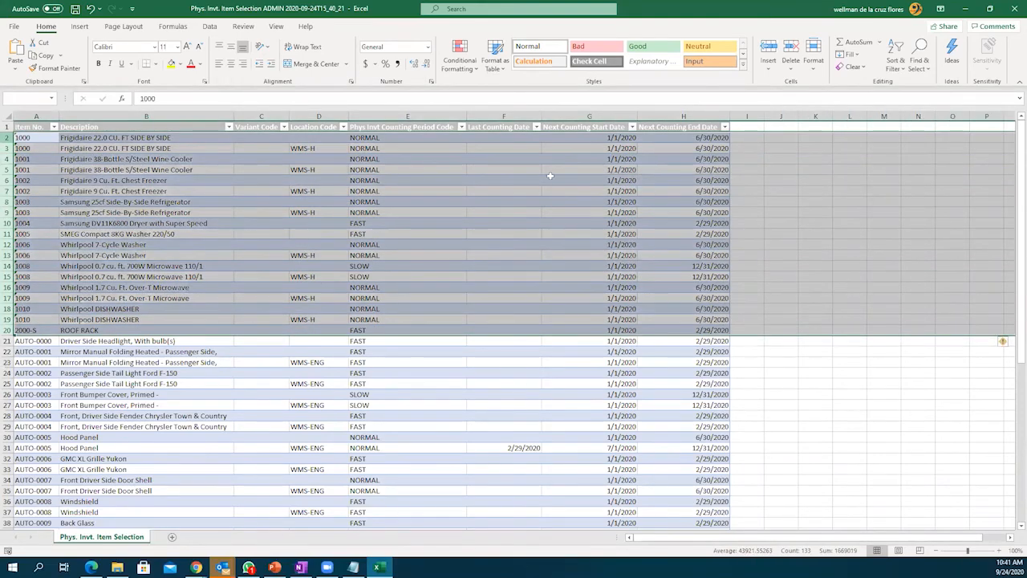
scroll(549, 175, down, 2)
click(884, 232)
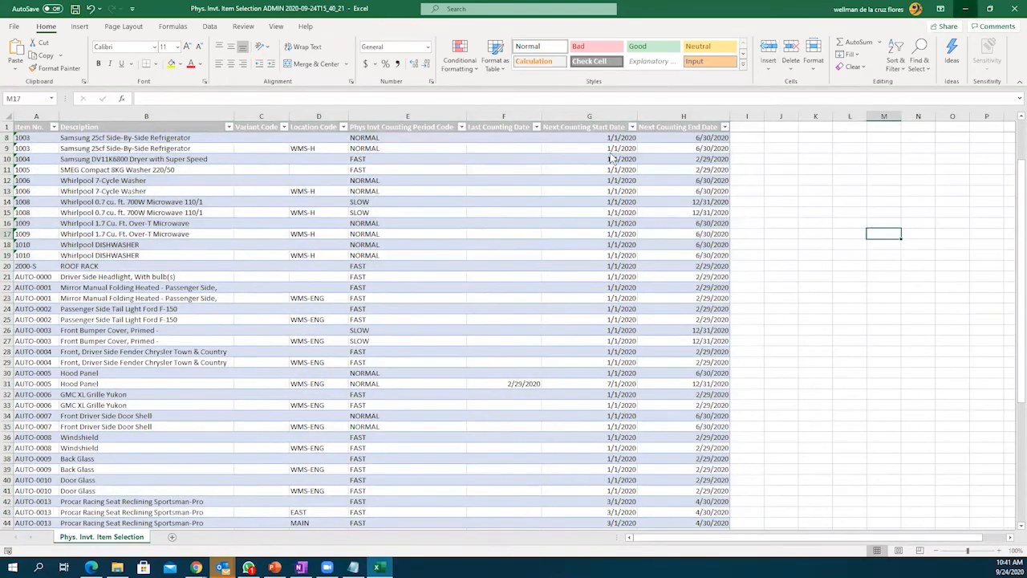
key(alt+Tab)
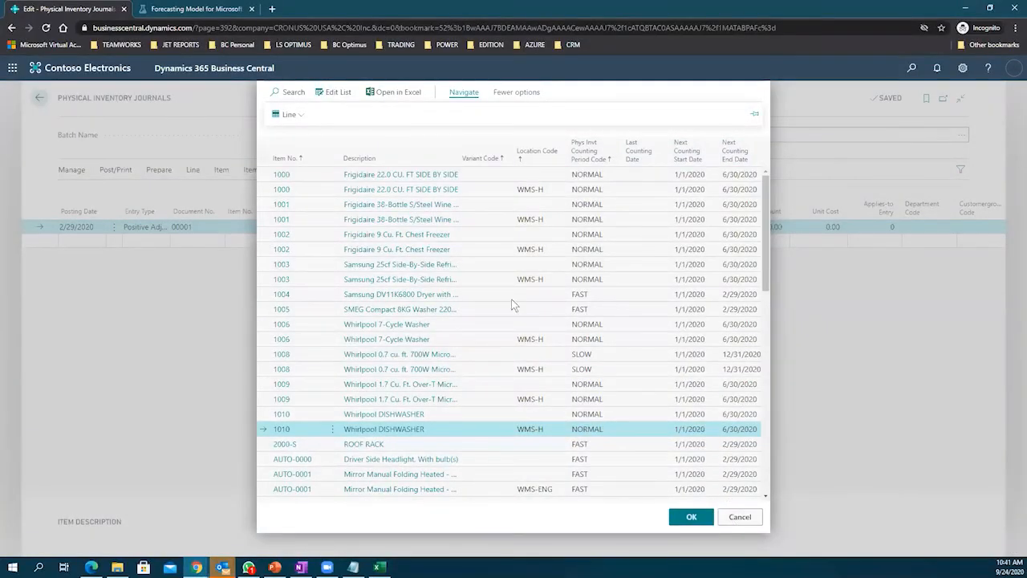
Step: Calculate inventory into the journal with posting date 9/24/2020 and document 000001
click(745, 512)
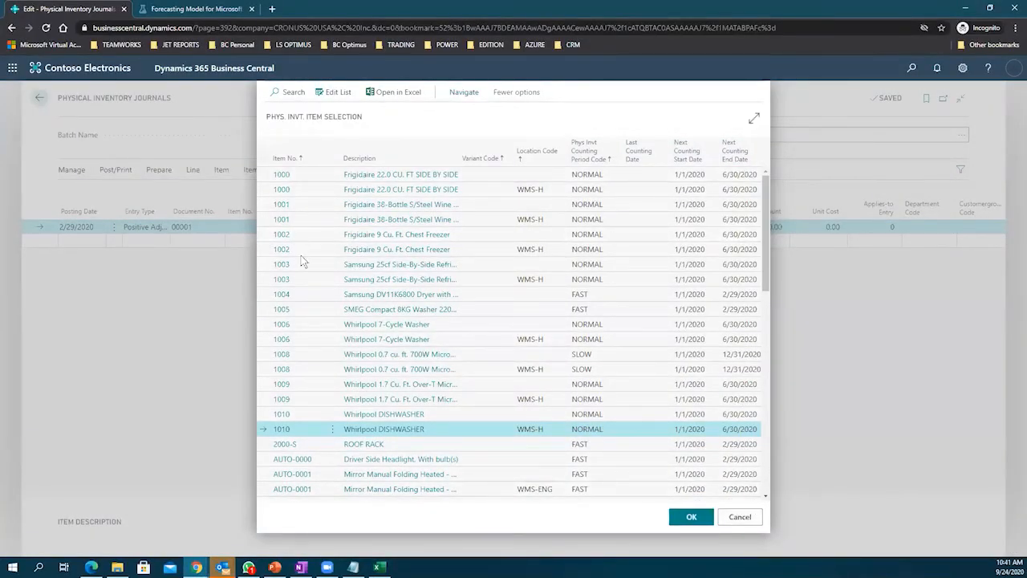
click(159, 170)
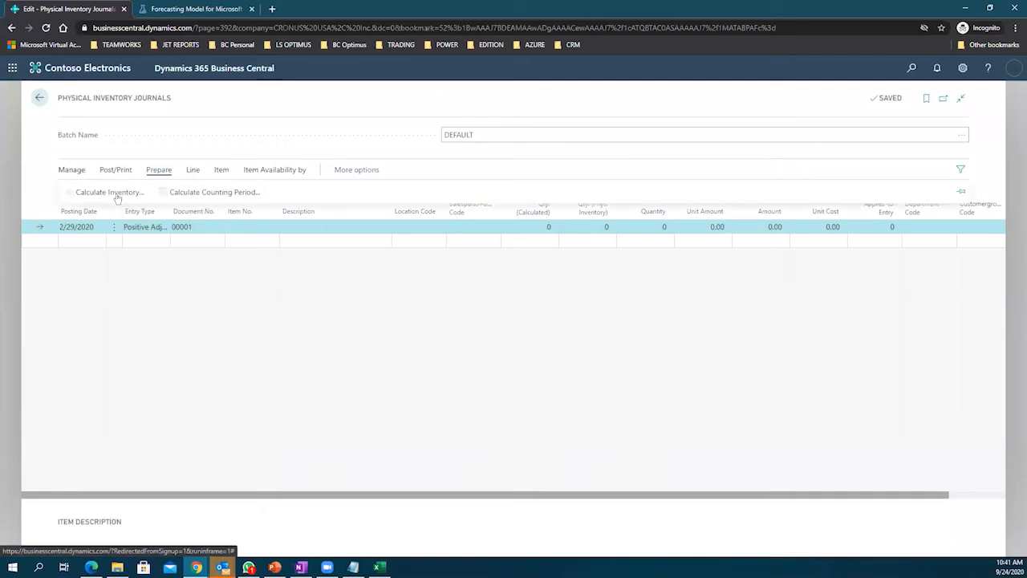
click(85, 195)
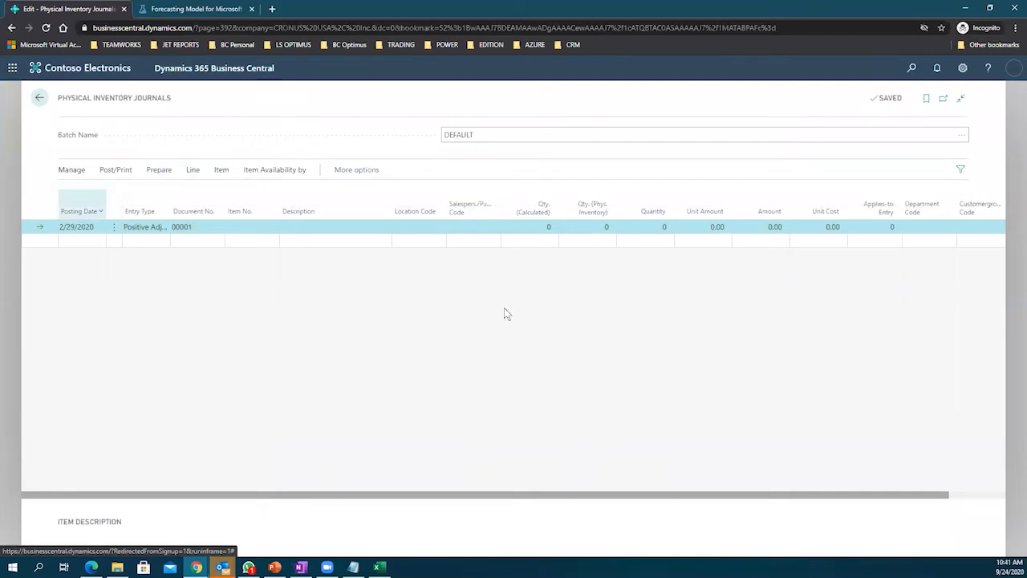
click(551, 169)
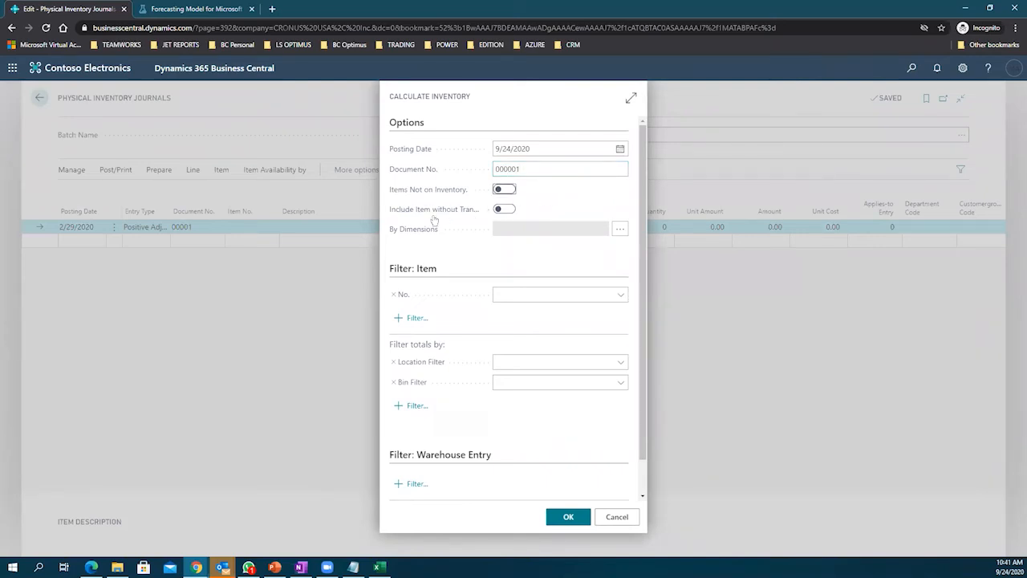
click(566, 518)
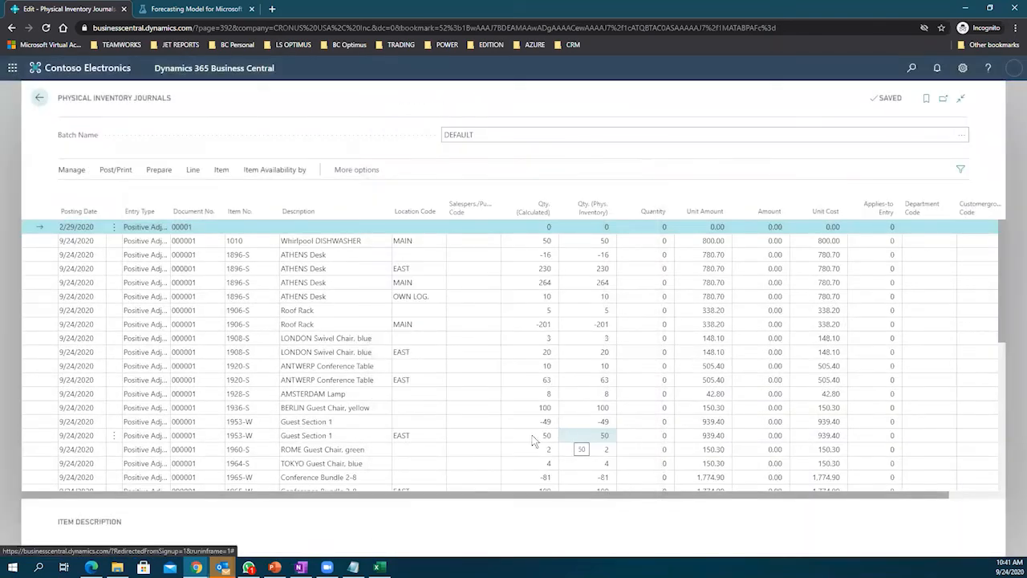
Step: Review the journal lines' entry types, items and locations for ATHENS Desk, DISHWASHER and Roof Rack
click(193, 256)
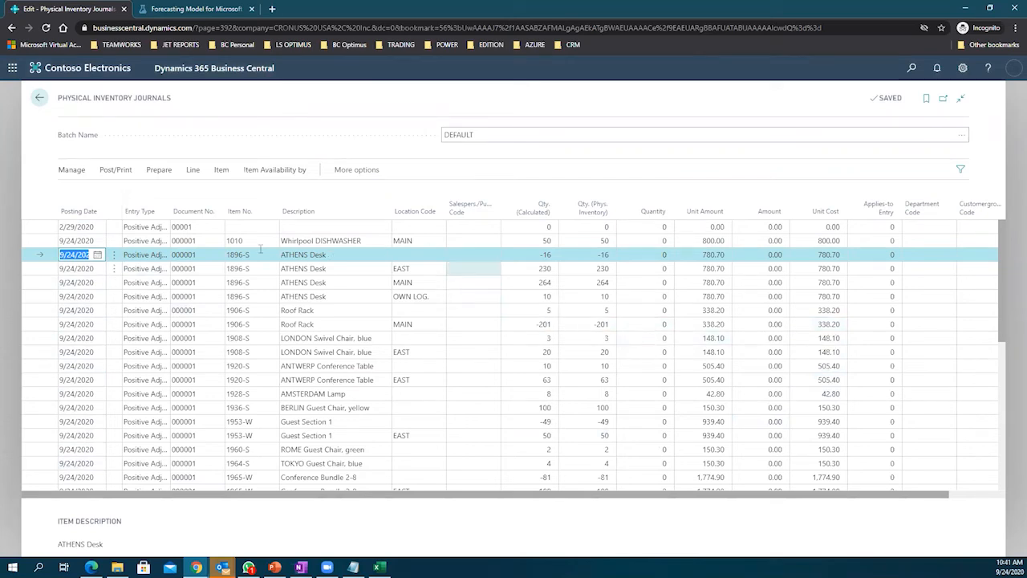
drag(169, 215, 210, 208)
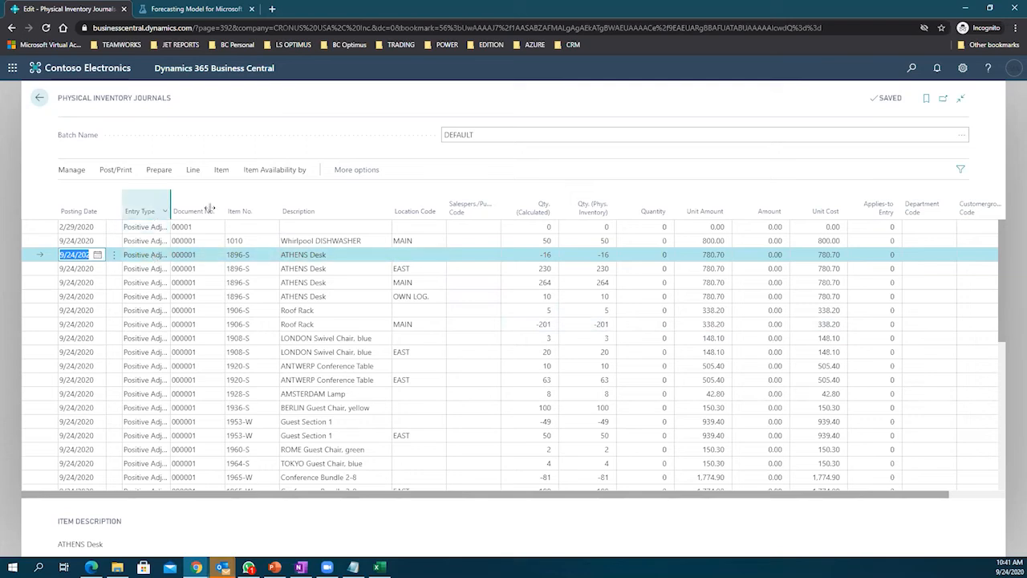
click(149, 261)
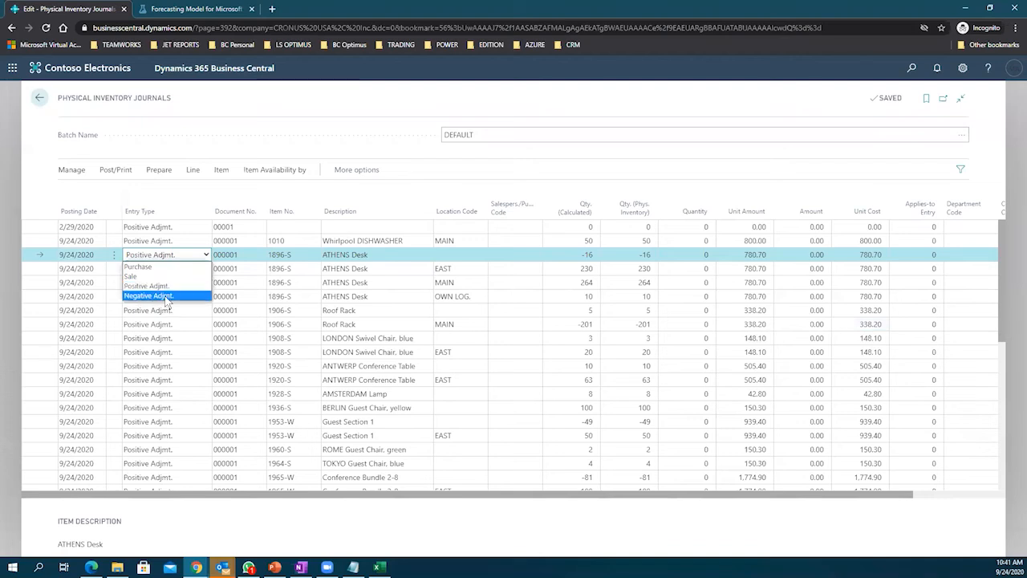
click(376, 256)
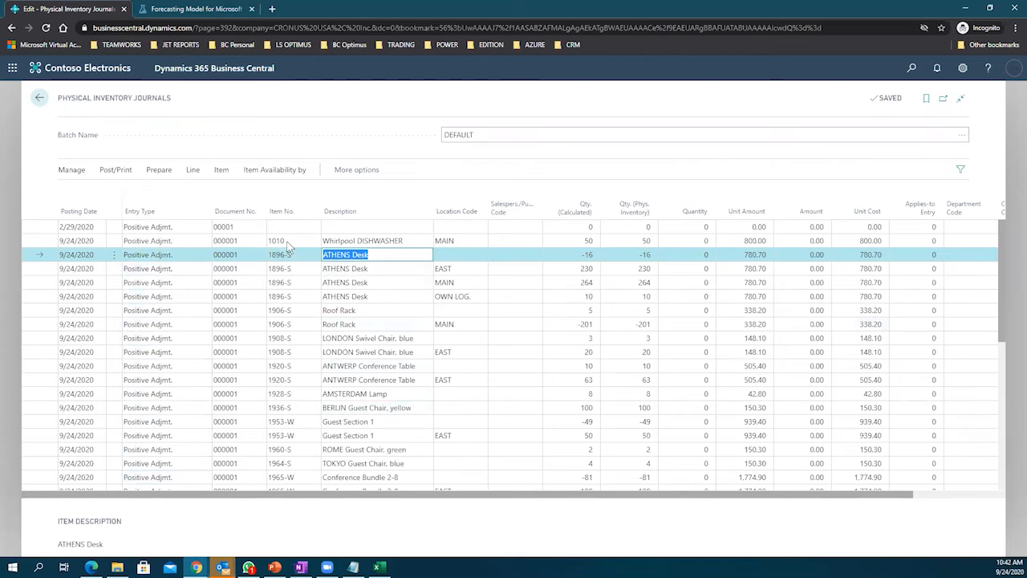
click(354, 241)
click(354, 240)
click(361, 256)
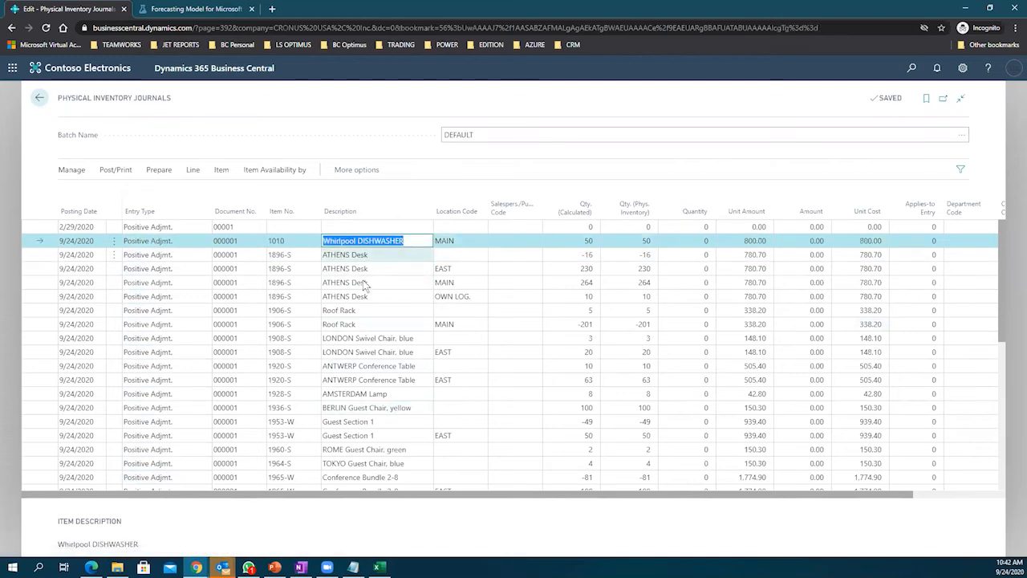
click(357, 283)
click(361, 327)
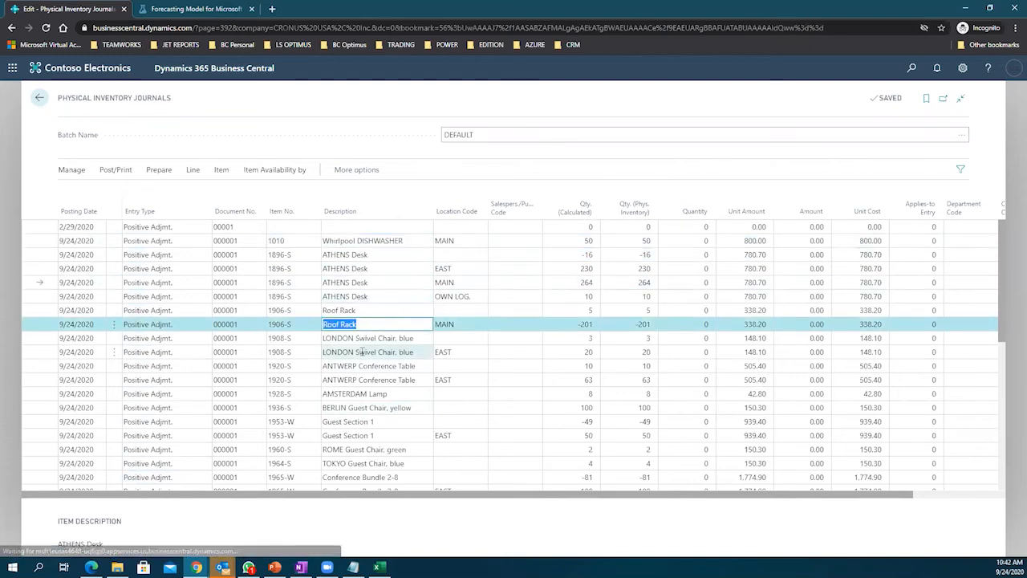
click(365, 352)
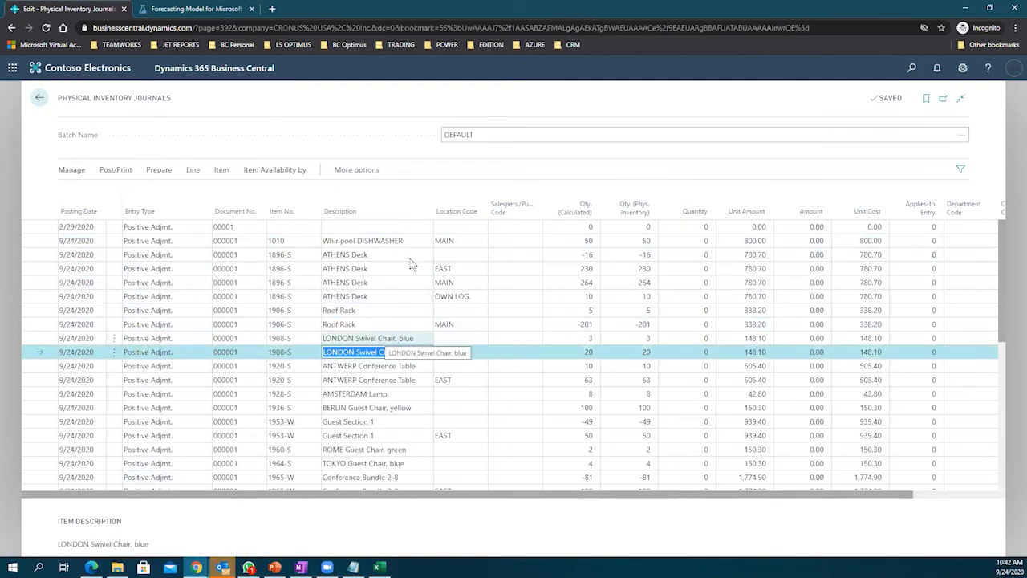
click(464, 324)
click(457, 241)
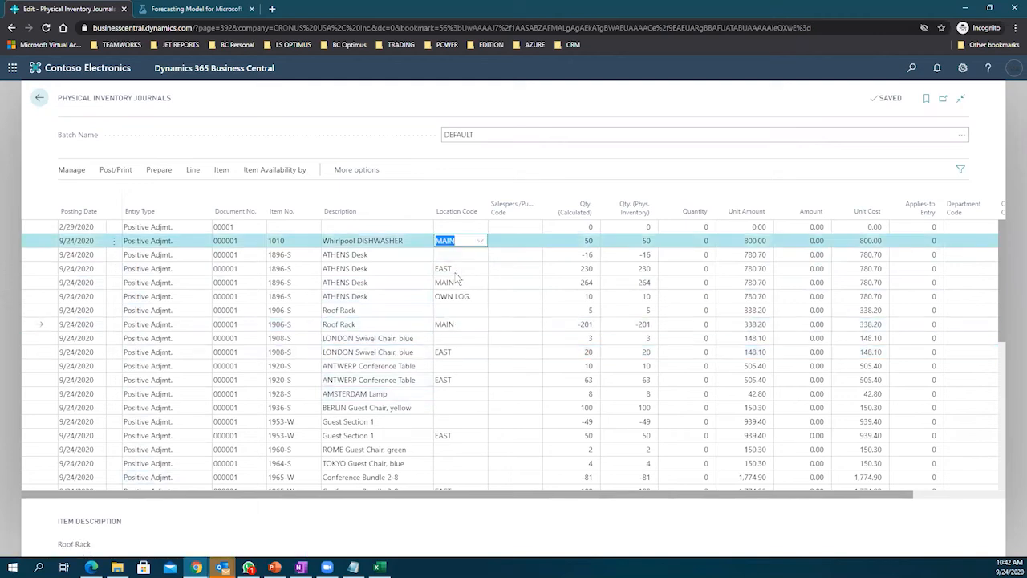
click(565, 255)
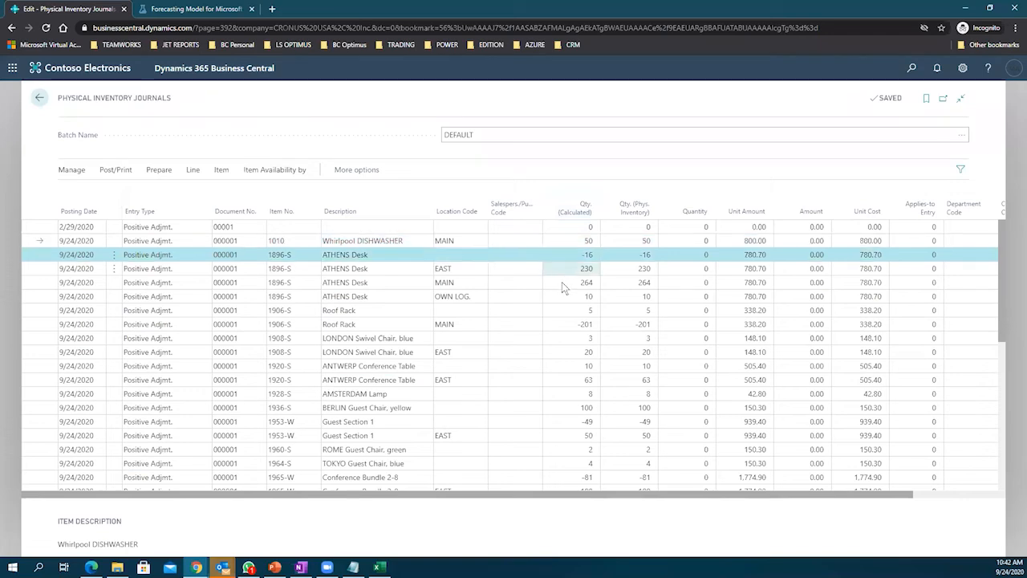
key(Down)
key(Down)
key(Down)
key(Down)
key(Down)
key(Down)
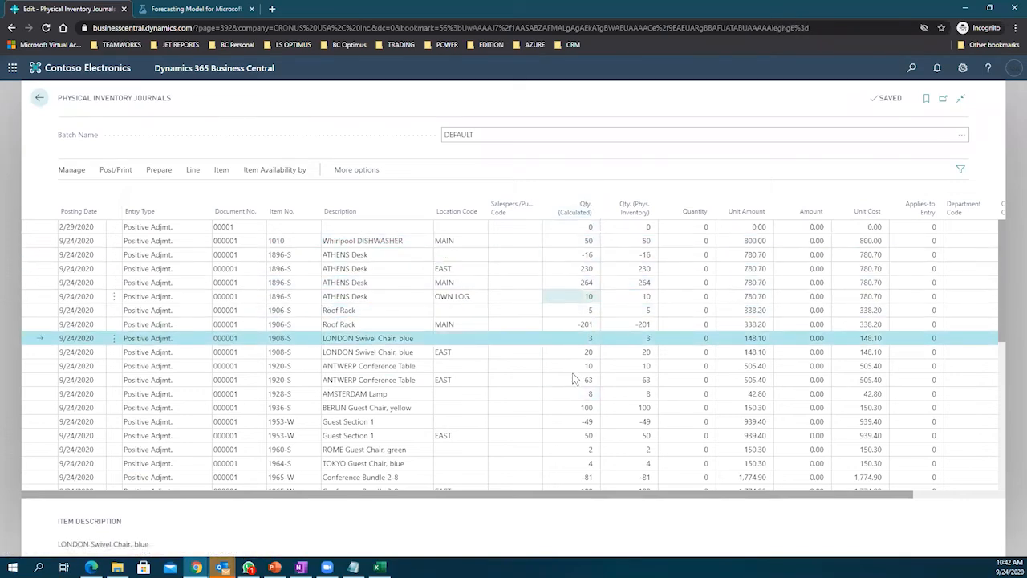
Step: Enter physical counts: 40 for Whirlpool DISHWASHER, 229 for ATHENS Desk EAST, 10 for Roof Rack
click(627, 239)
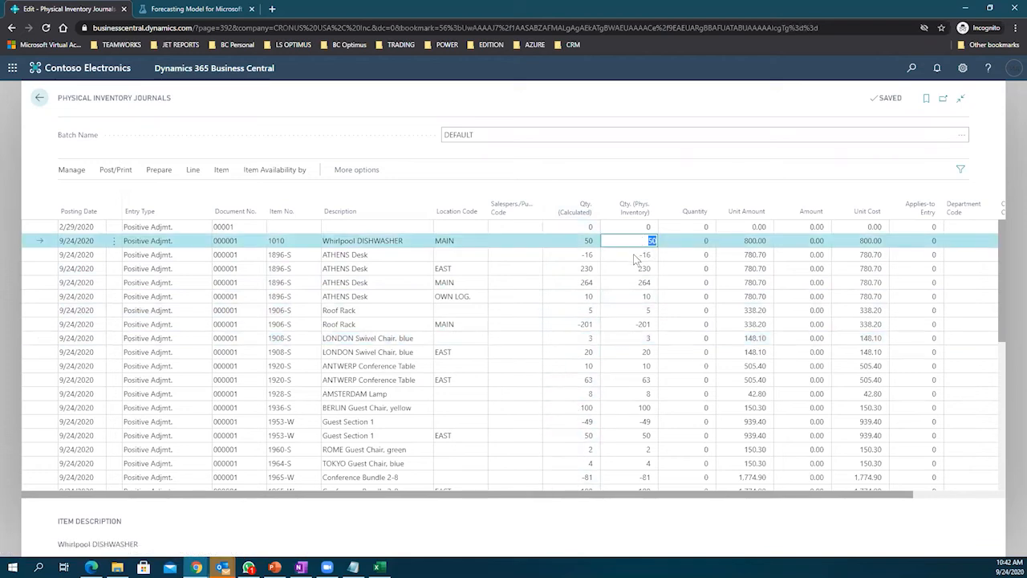
key(Down)
key(Down)
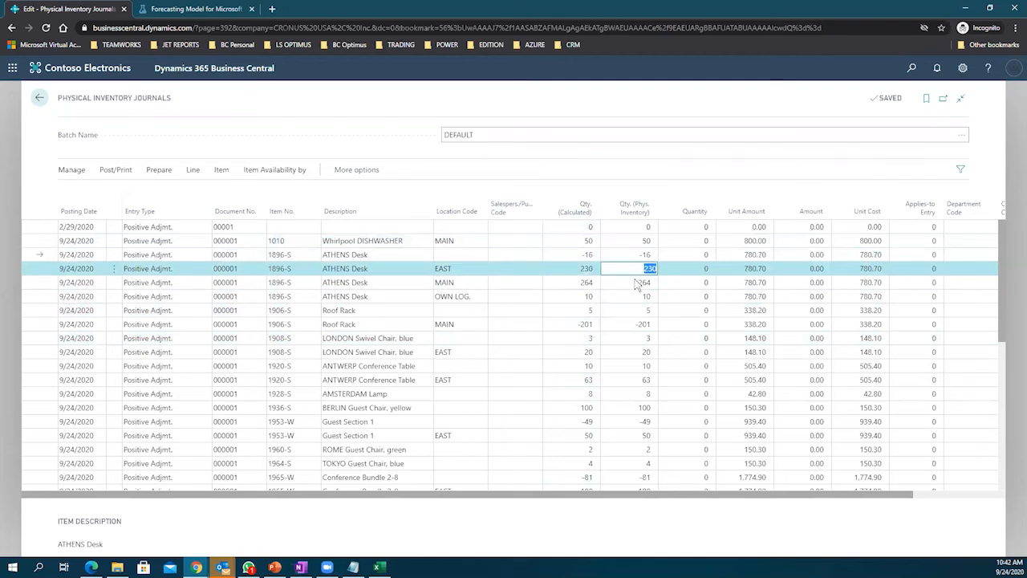
click(641, 240)
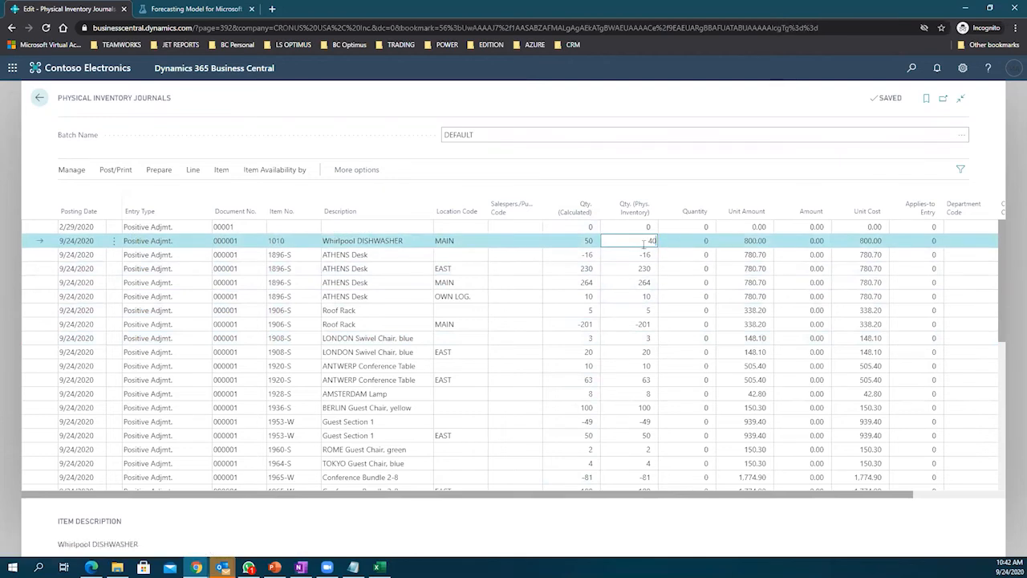
text(40)
click(639, 255)
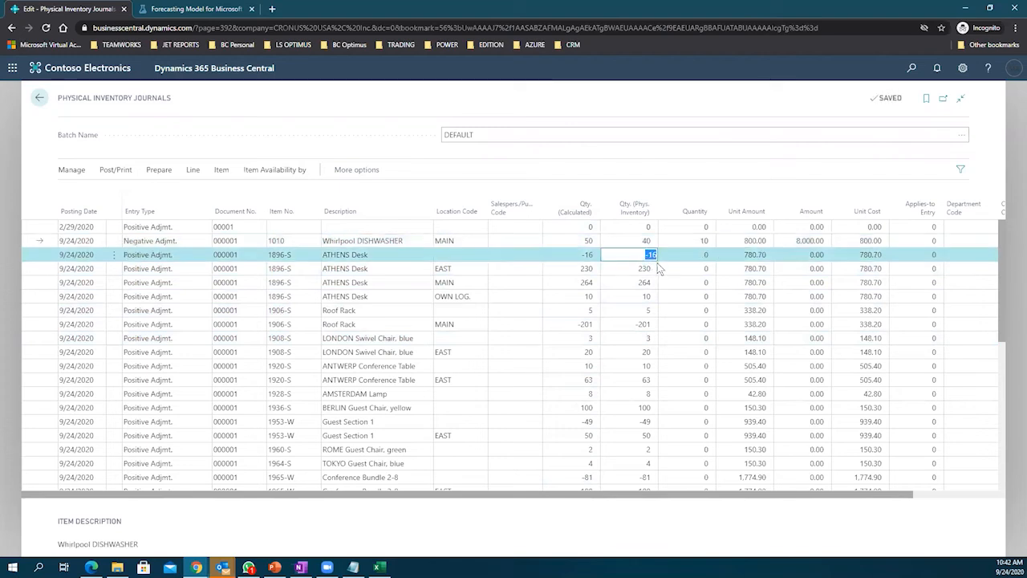
click(646, 269)
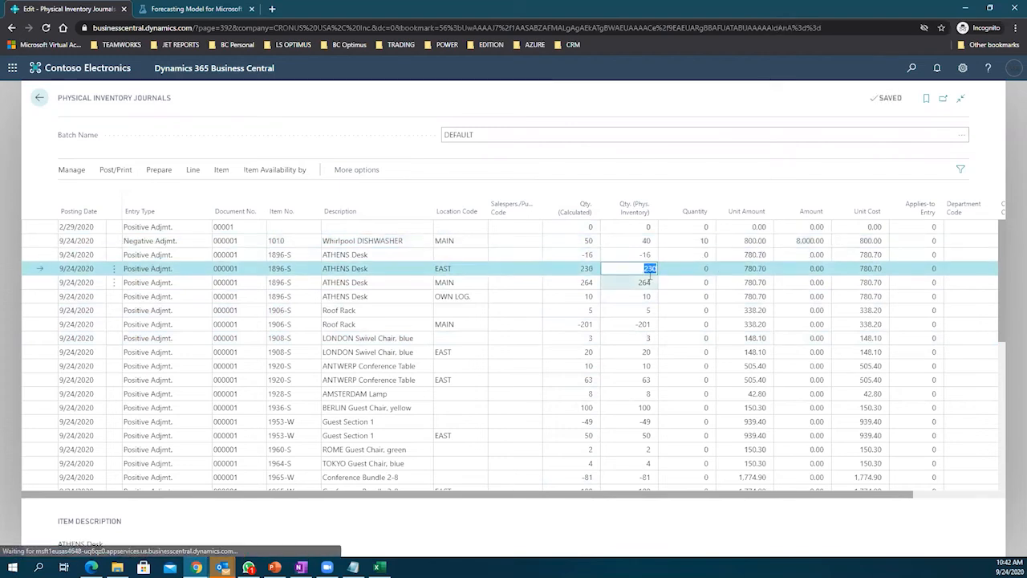
text(229)
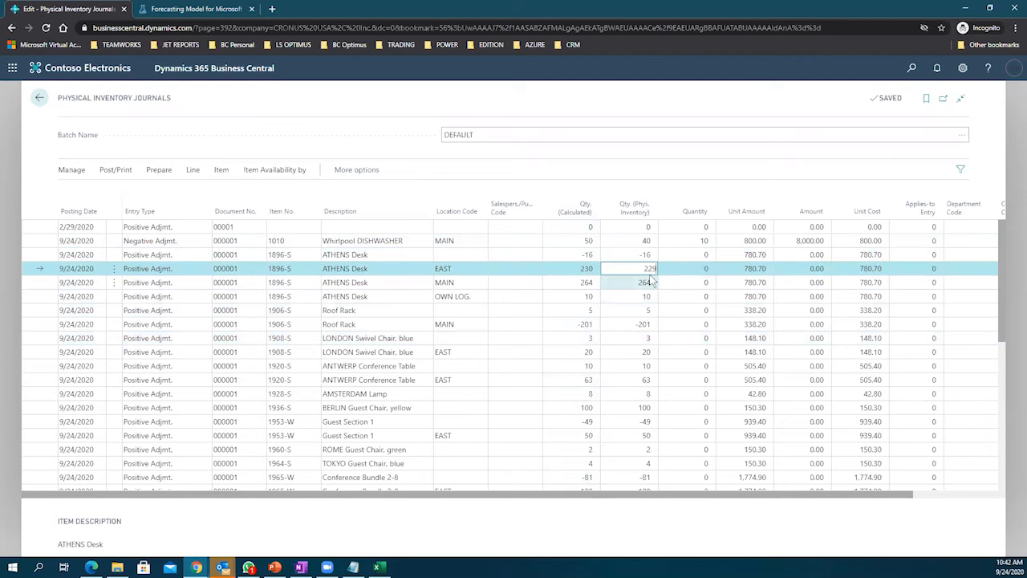
key(Tab)
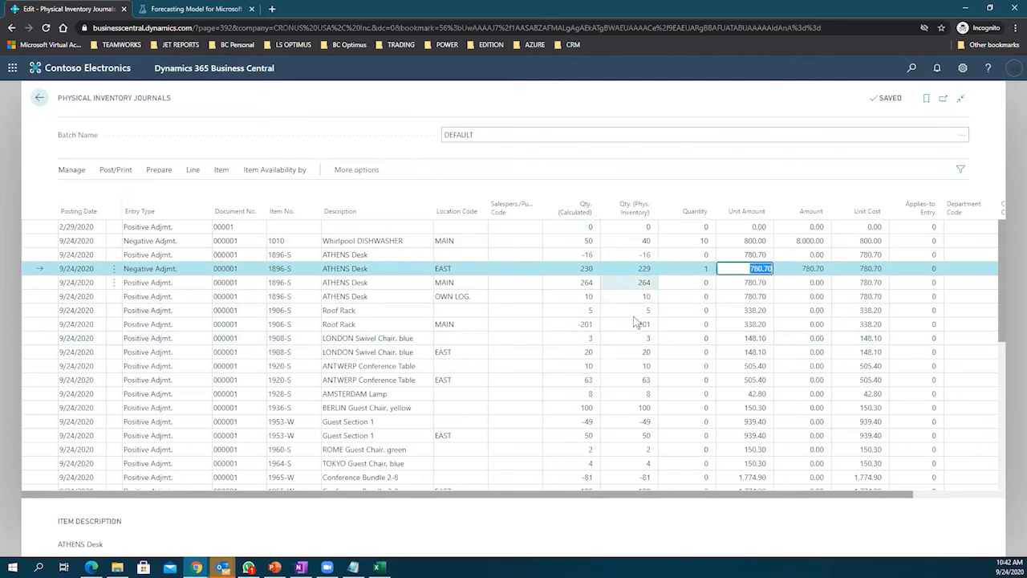
click(636, 325)
click(639, 311)
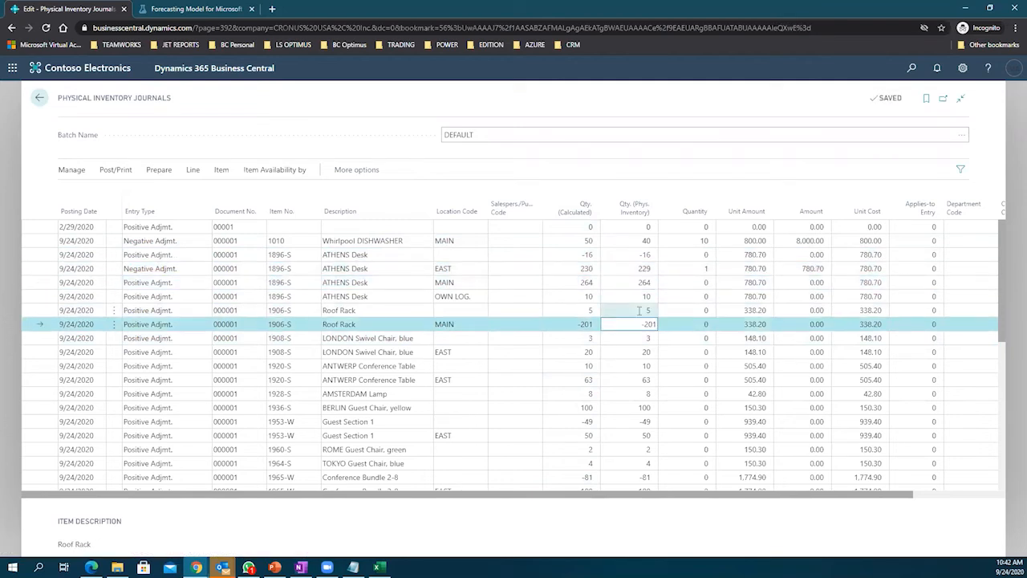
text(1)
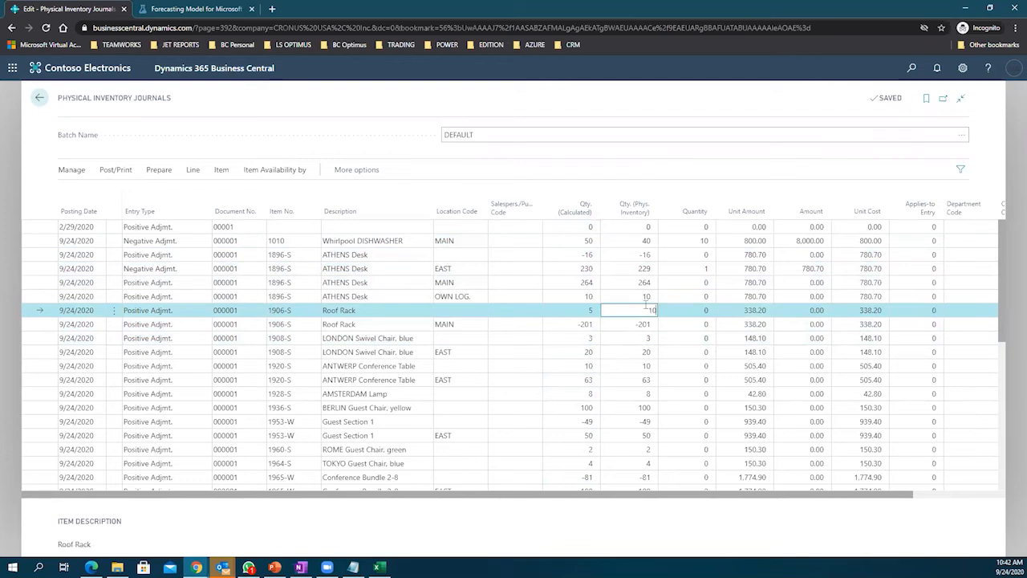
text(0)
key(Tab)
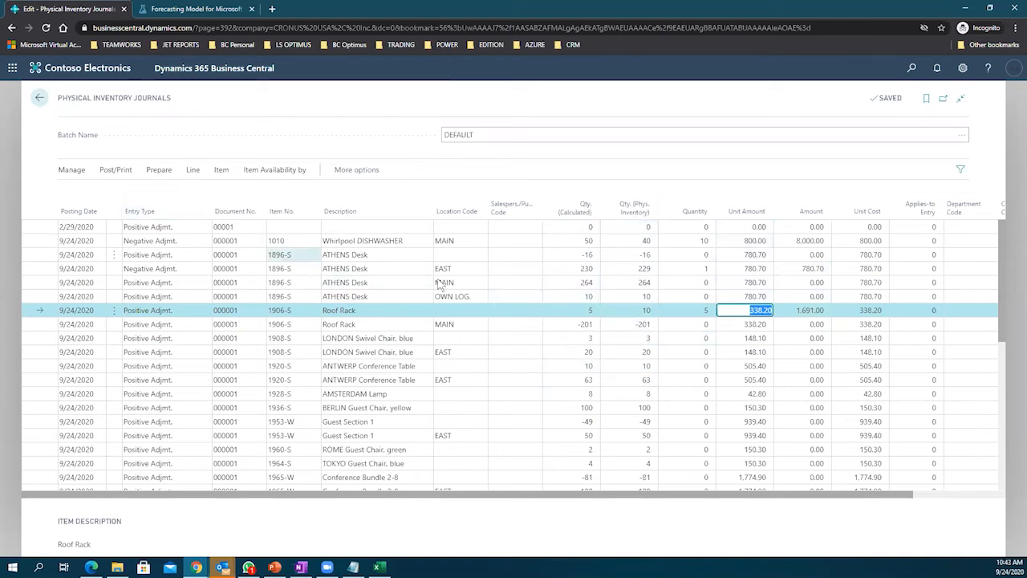
click(268, 172)
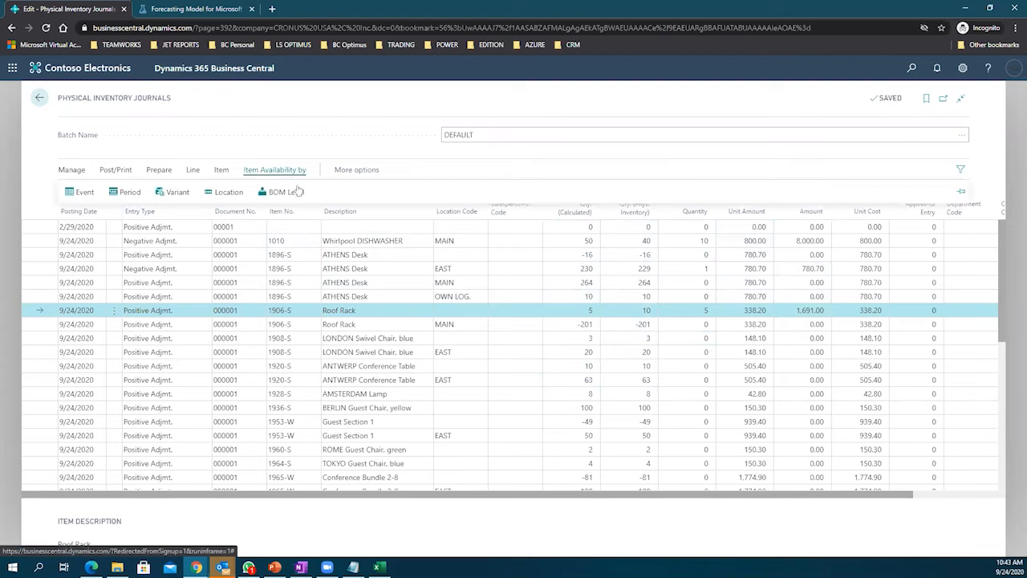
click(219, 171)
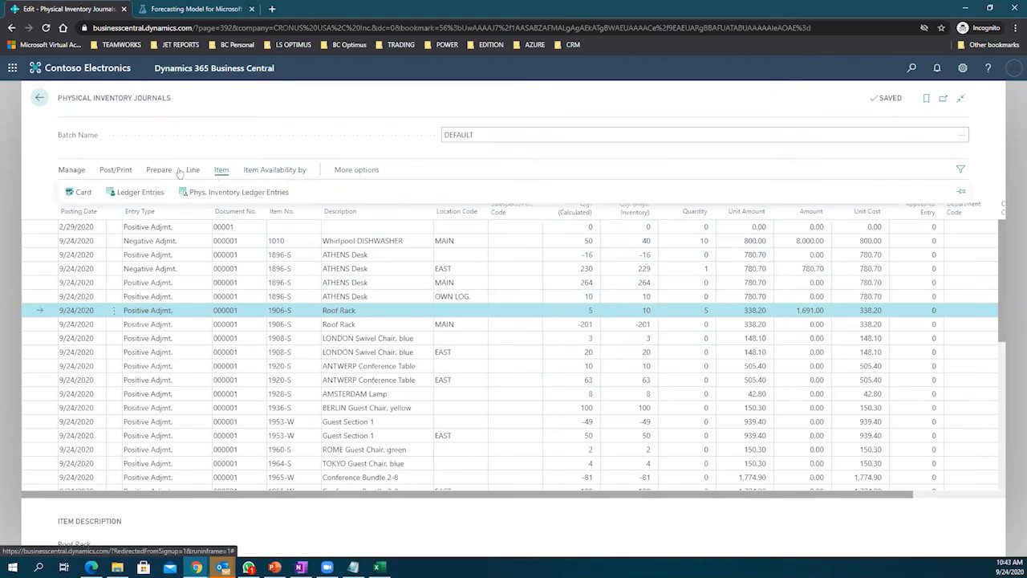
click(181, 172)
click(159, 171)
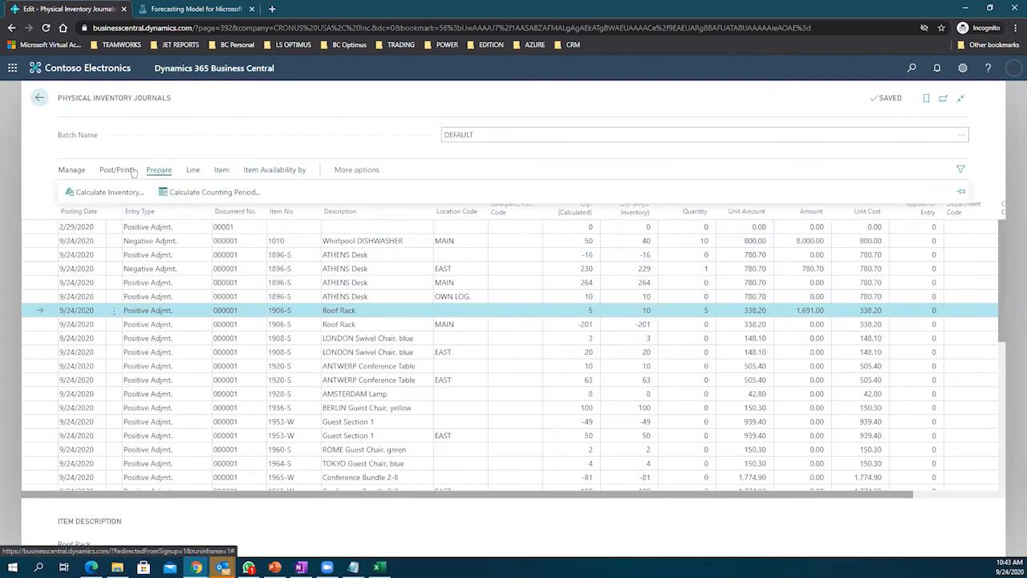
click(132, 171)
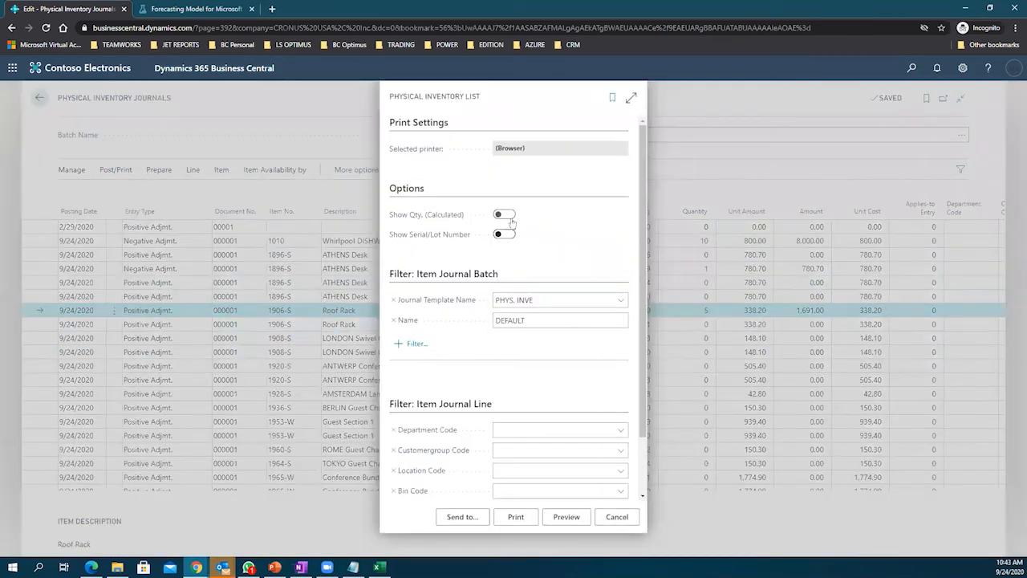
Step: Preview the Physical Inventory List with Show Qty. (Calculated) off and Show Serial/Lot Number on
click(504, 215)
click(505, 214)
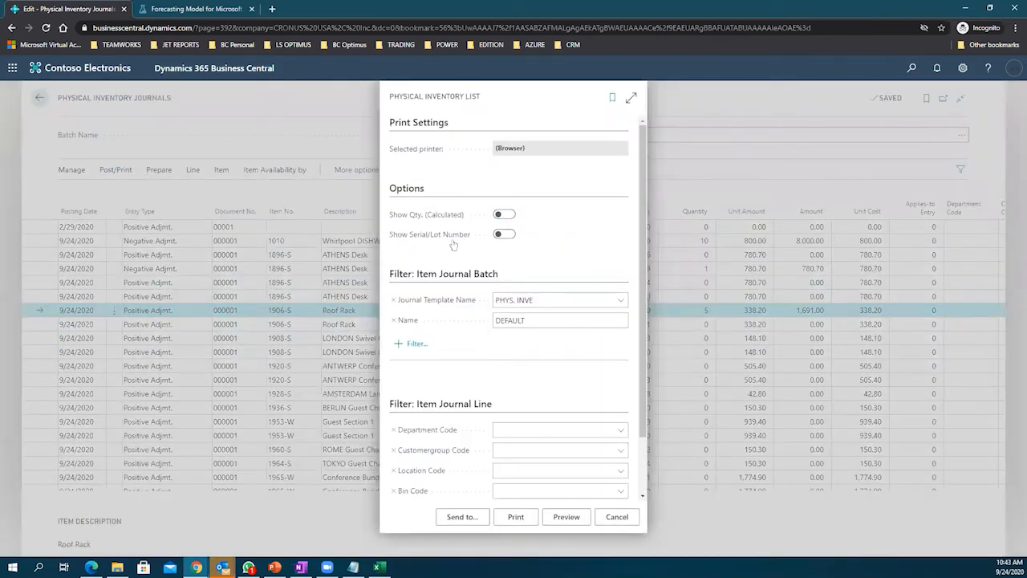
click(504, 233)
click(569, 517)
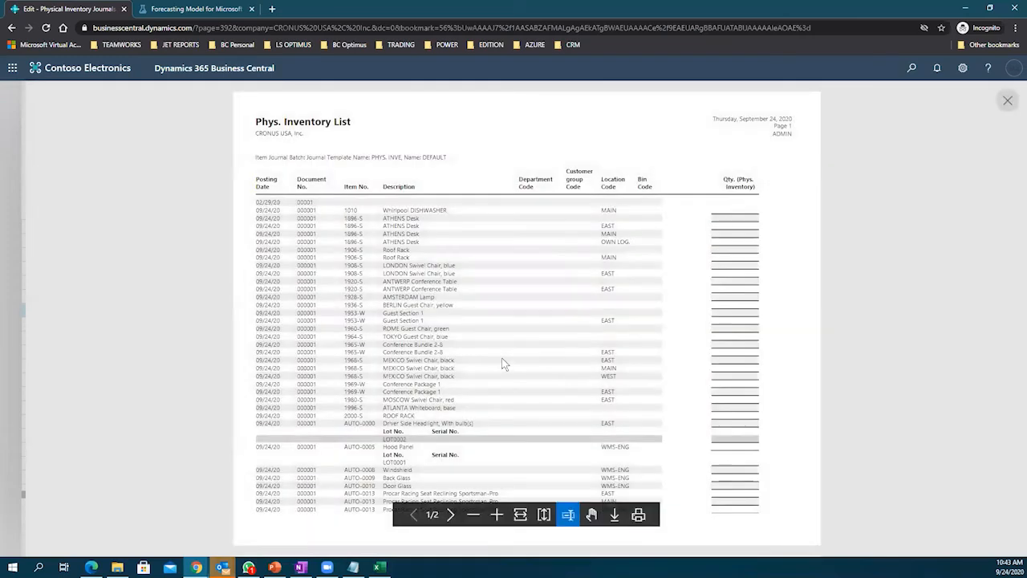
Step: Zoom into the Physical Inventory List preview and scroll through the report
click(497, 515)
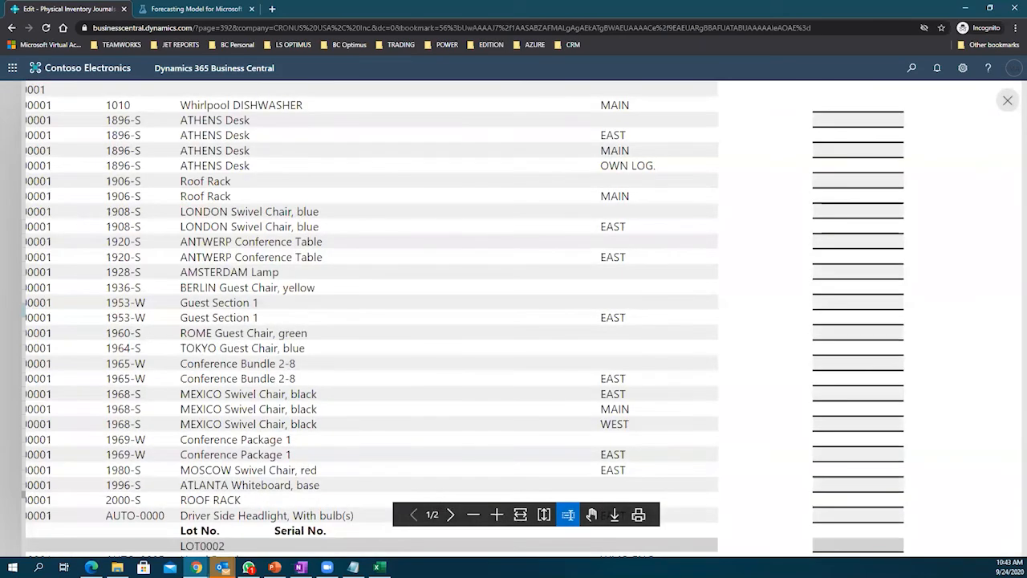
scroll(545, 228, up, 3)
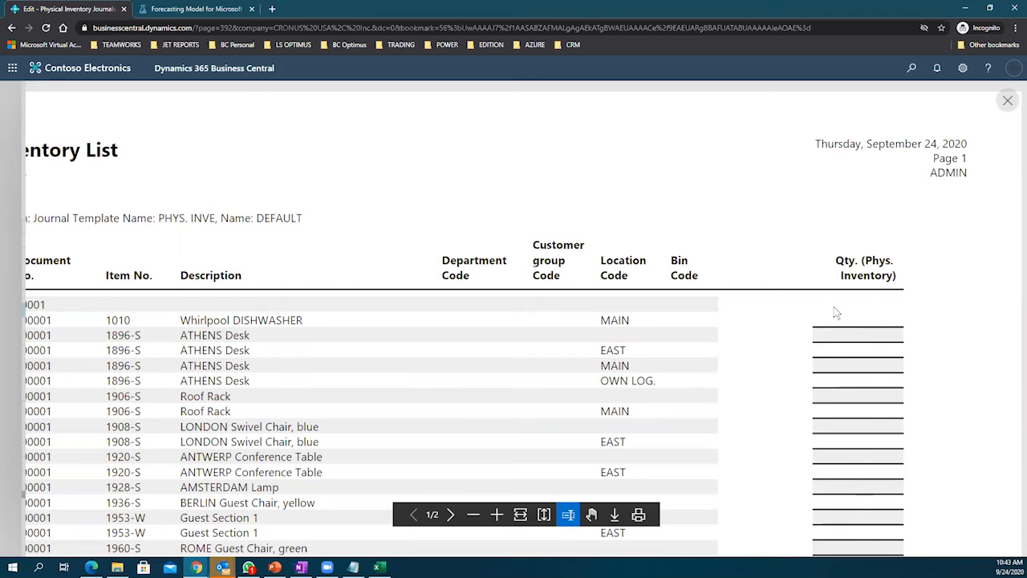
scroll(838, 305, down, 5)
scroll(843, 302, down, 2)
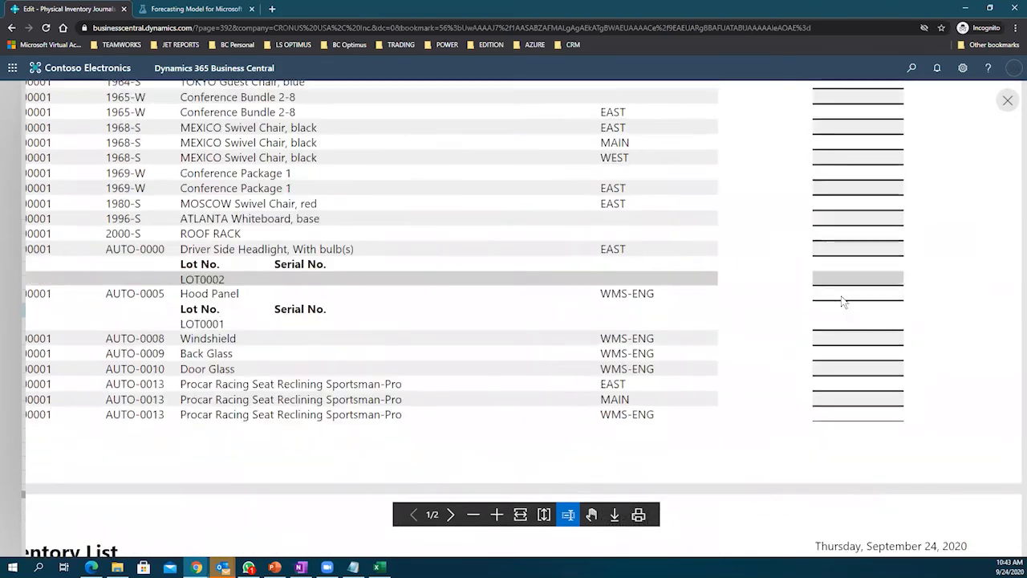
scroll(842, 301, up, 1)
scroll(842, 301, up, 6)
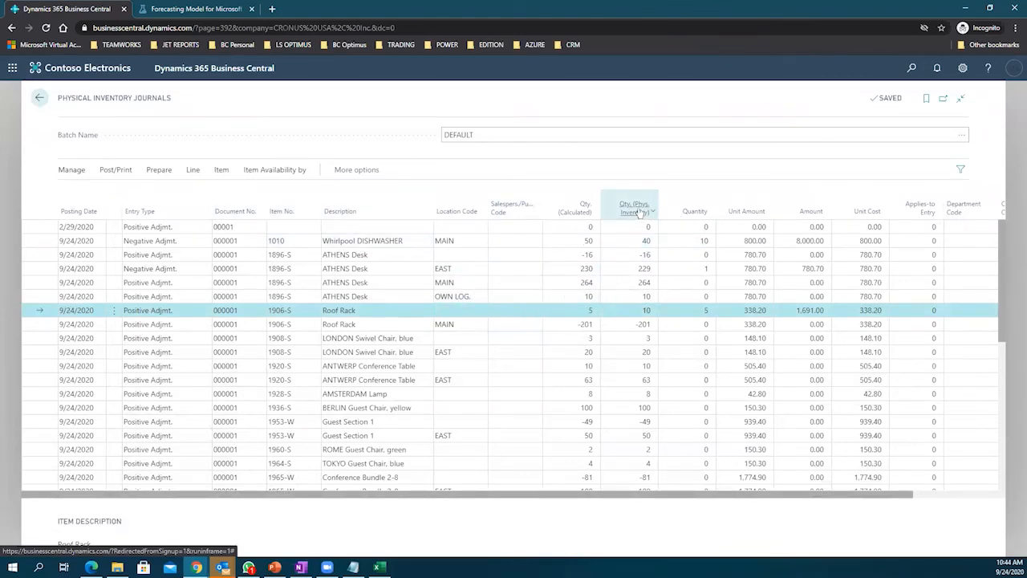
mouse_move(595, 214)
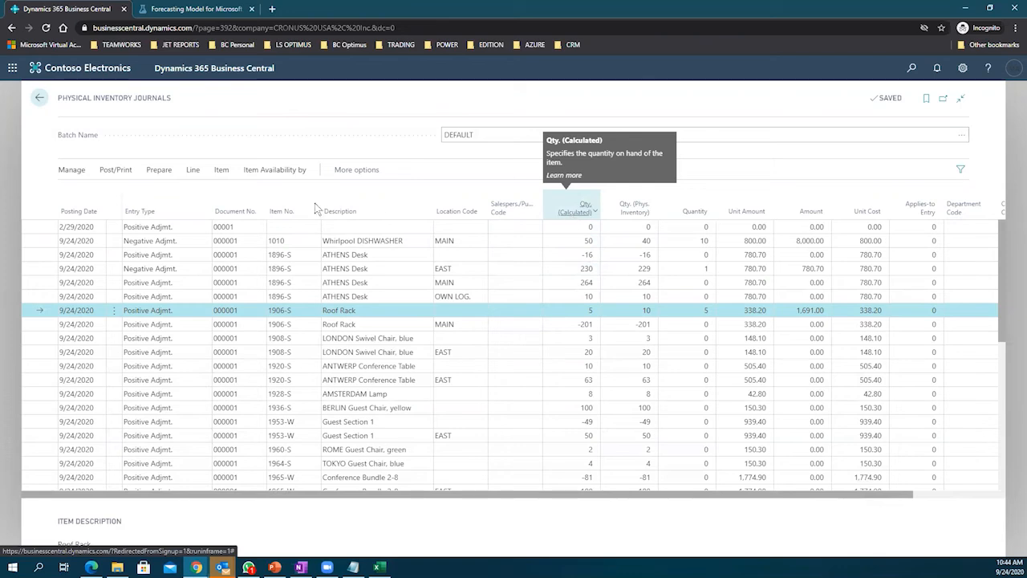
click(104, 172)
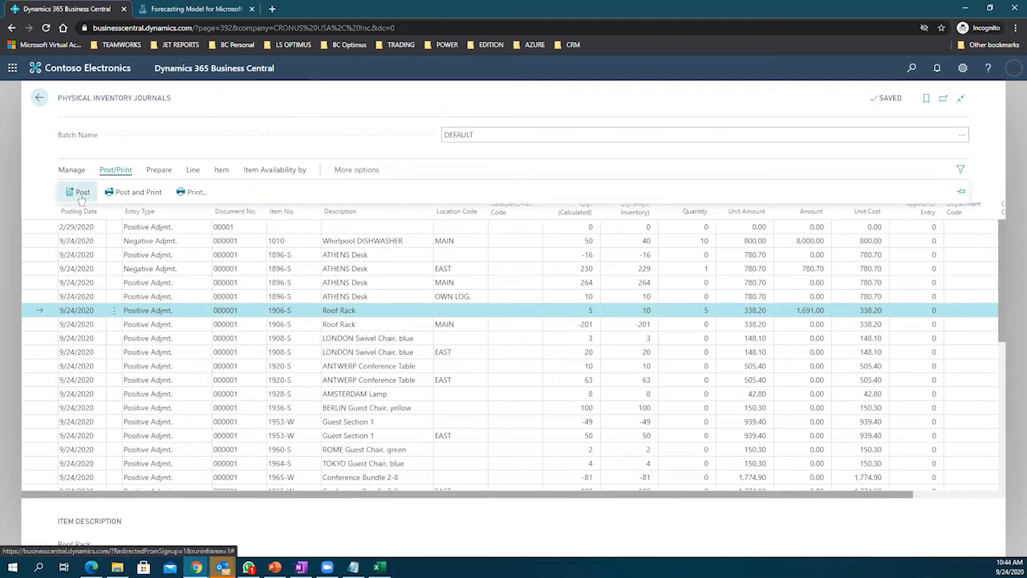
Step: Return from the journal to the CRONUS USA, Inc. home page and open the Tell Me search
click(40, 97)
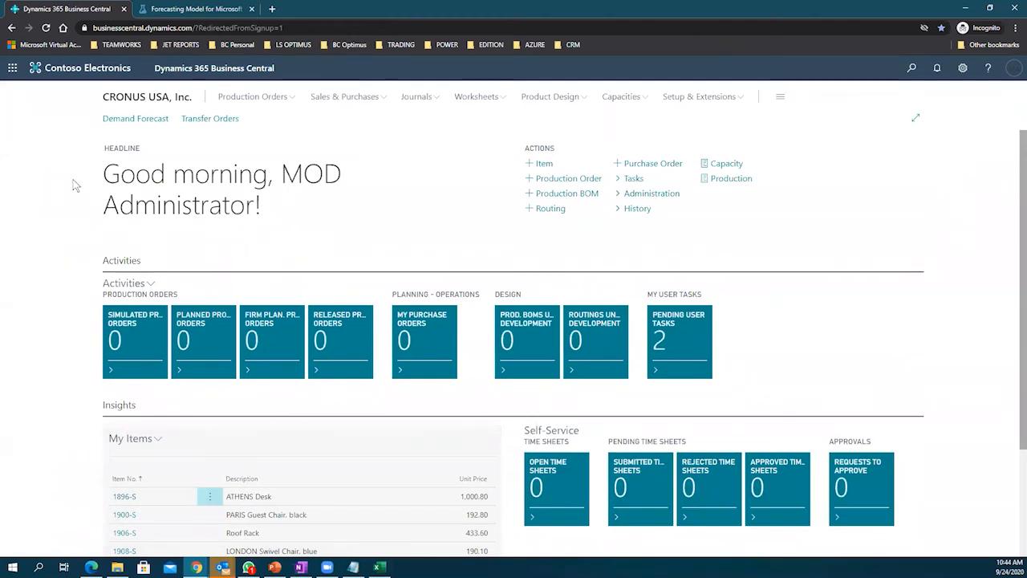
key(alt+Tab)
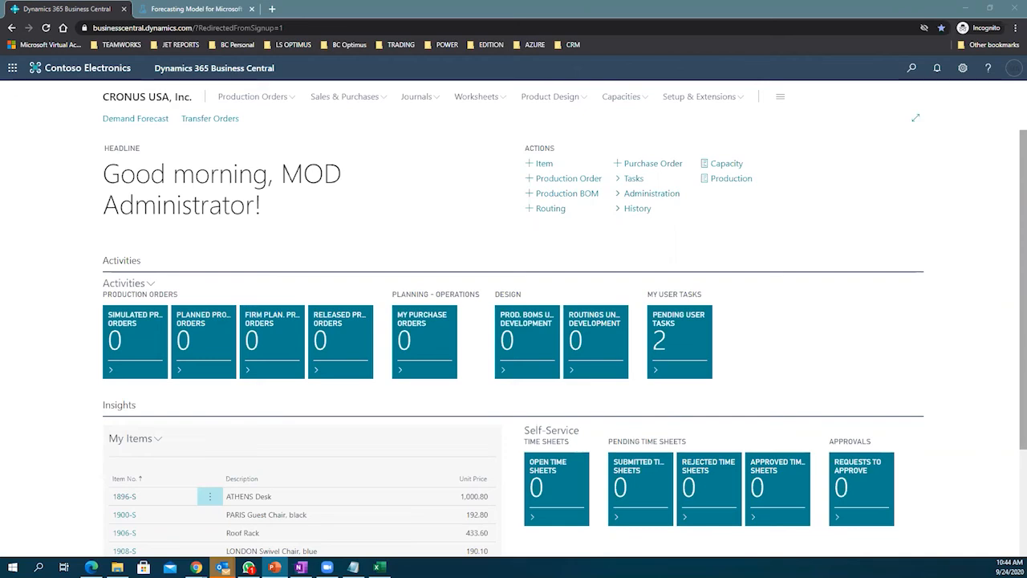
click(943, 226)
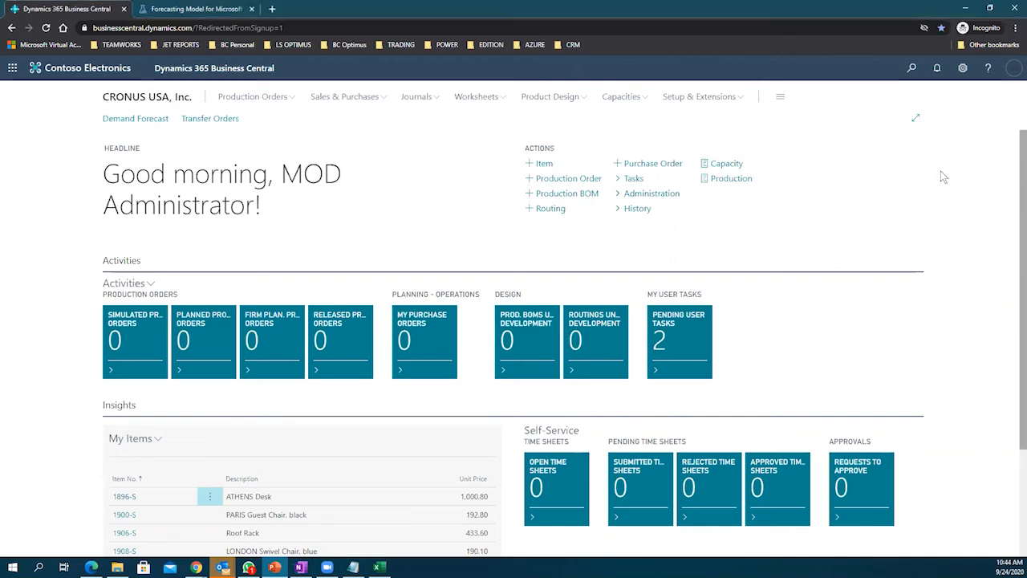
click(914, 73)
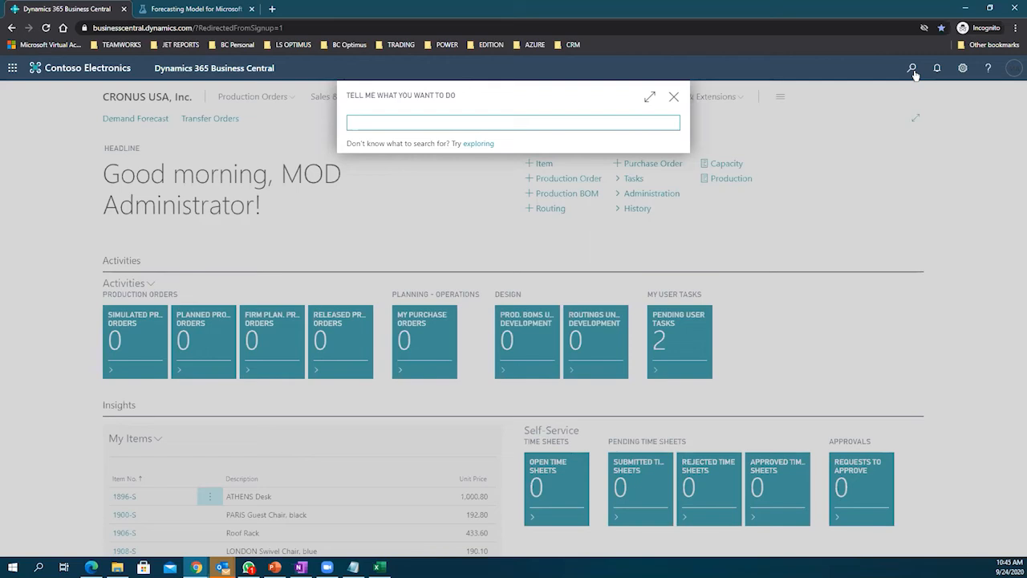
Step: Search 'valuation' and open the Inventory Valuation report, going to its As Of Date field
text(v)
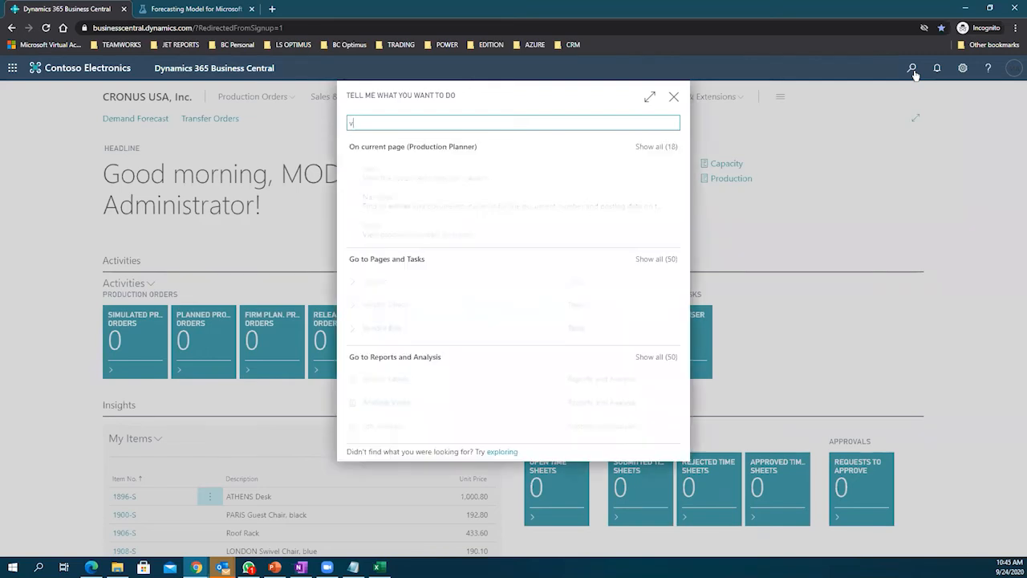
text(alua)
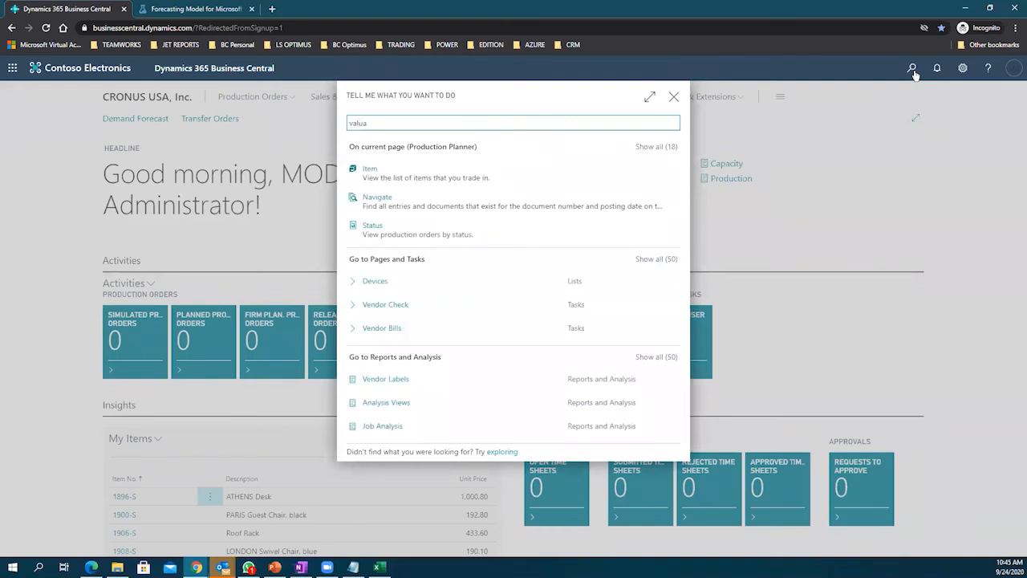
text(tion)
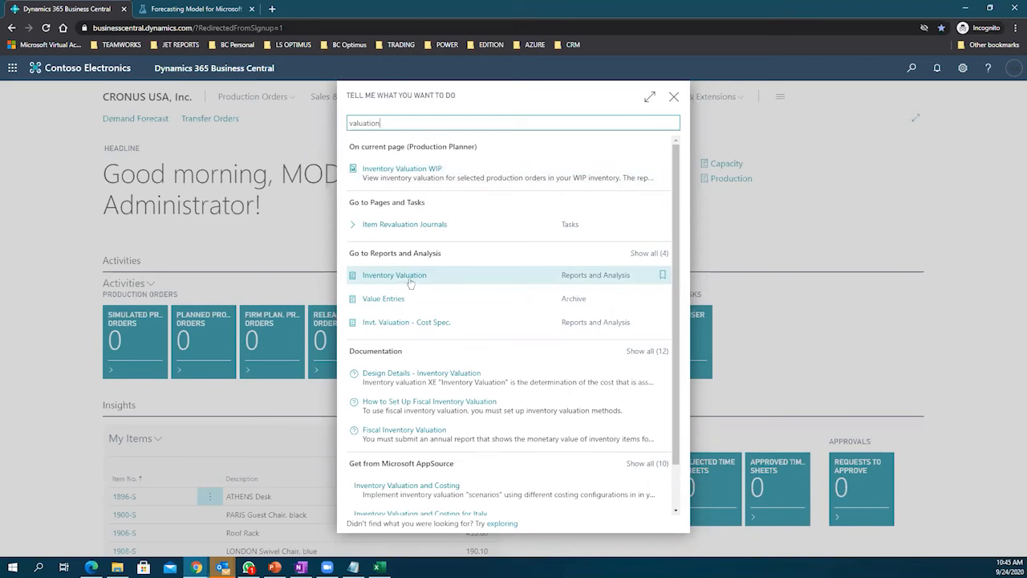
click(410, 281)
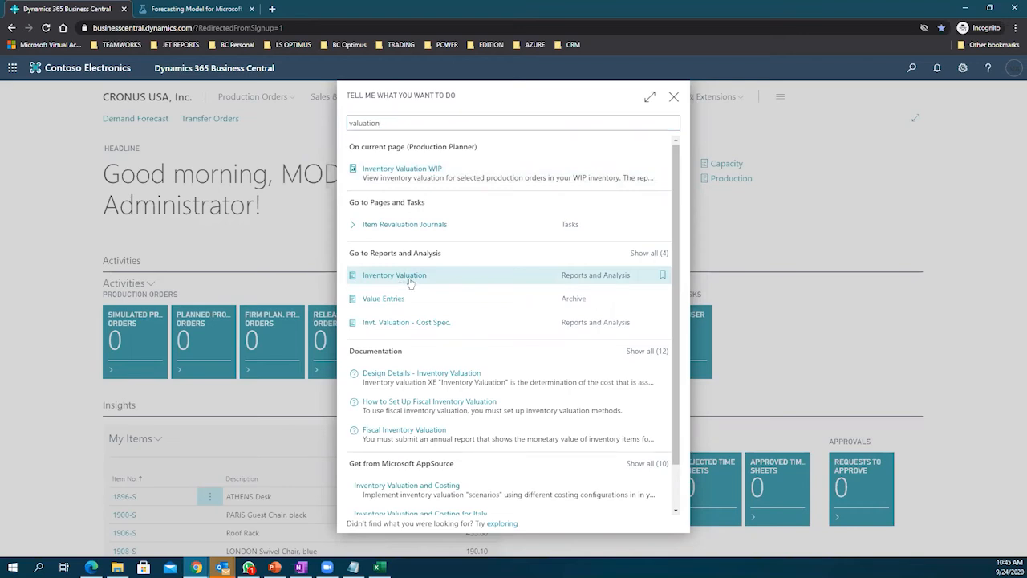
click(611, 214)
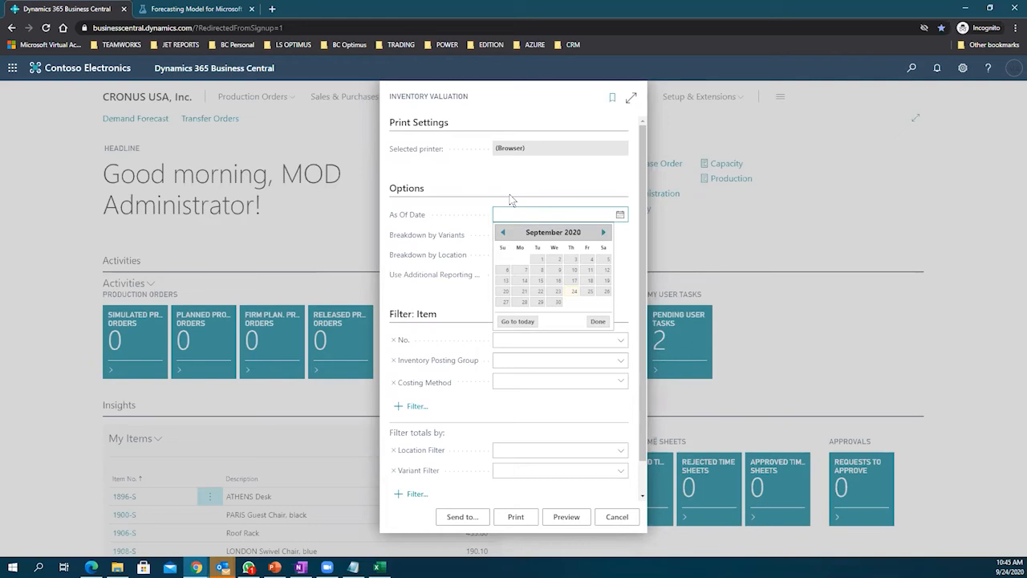
Step: Preview the Inventory Valuation report as of 1/1/2020 with Breakdown by Location turned on
text(1/1/2020)
key(Tab)
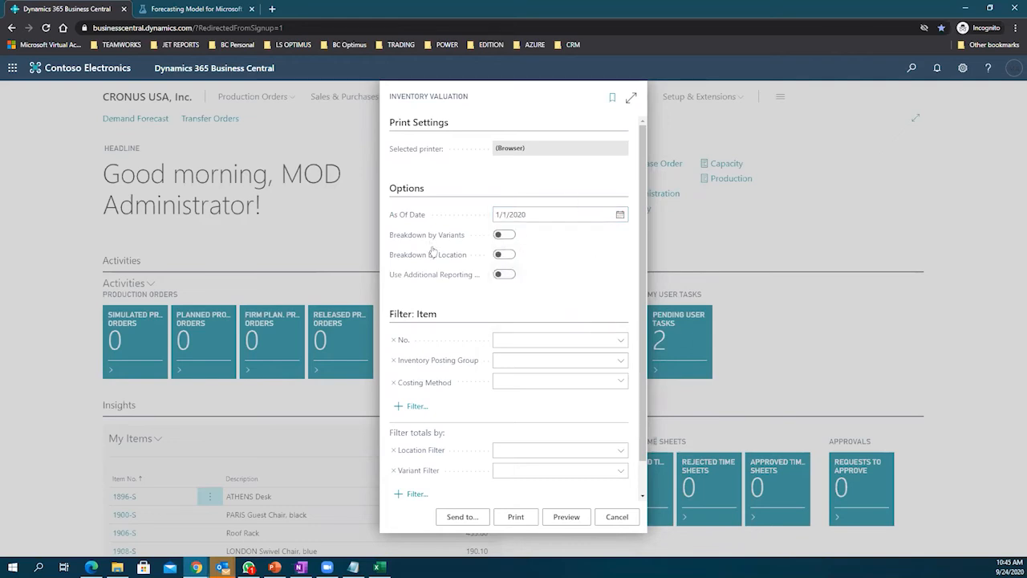
click(500, 255)
click(578, 518)
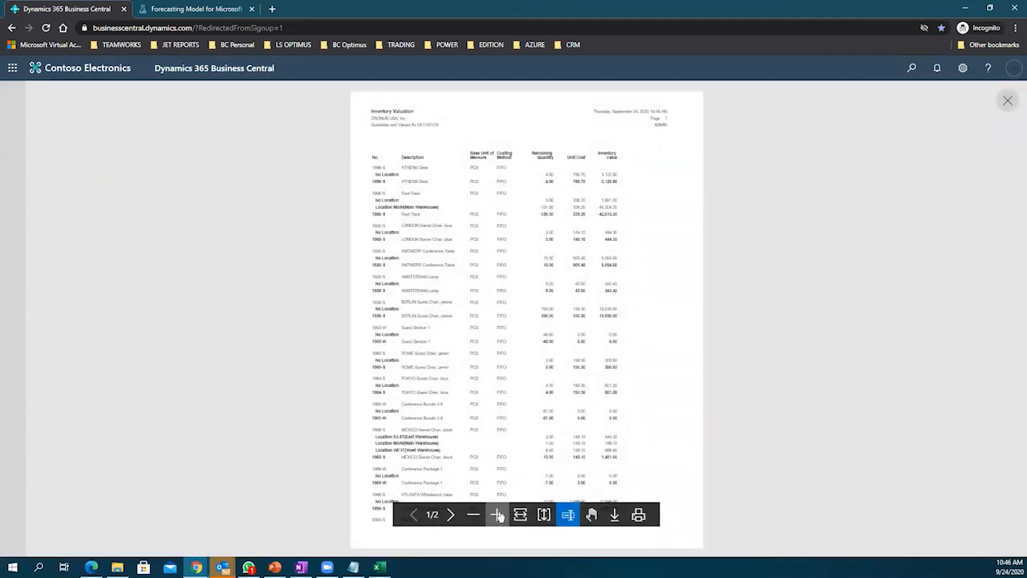
Step: Zoom the report preview in and highlight the ATHENS Desk inventory value
click(497, 514)
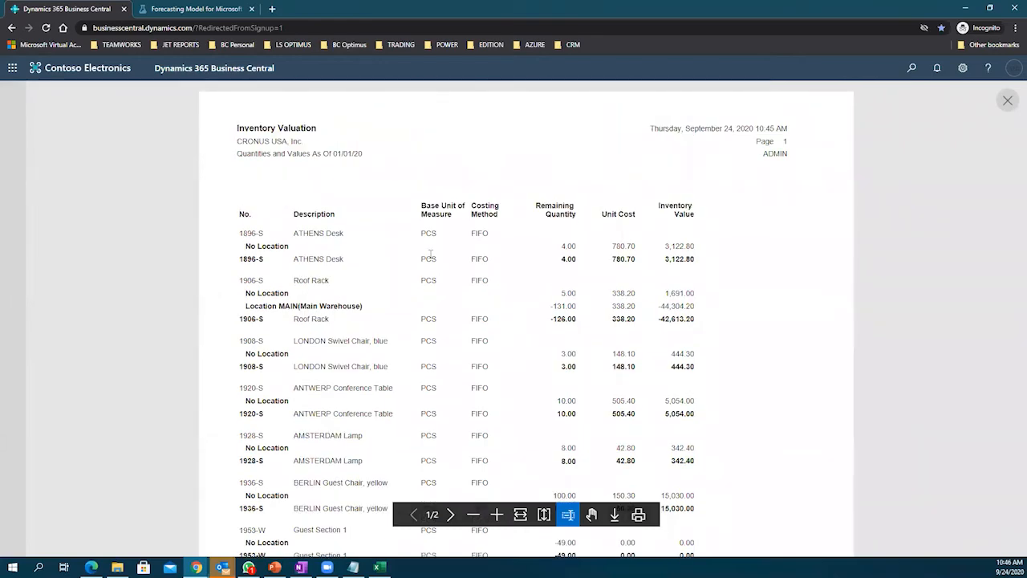
click(496, 514)
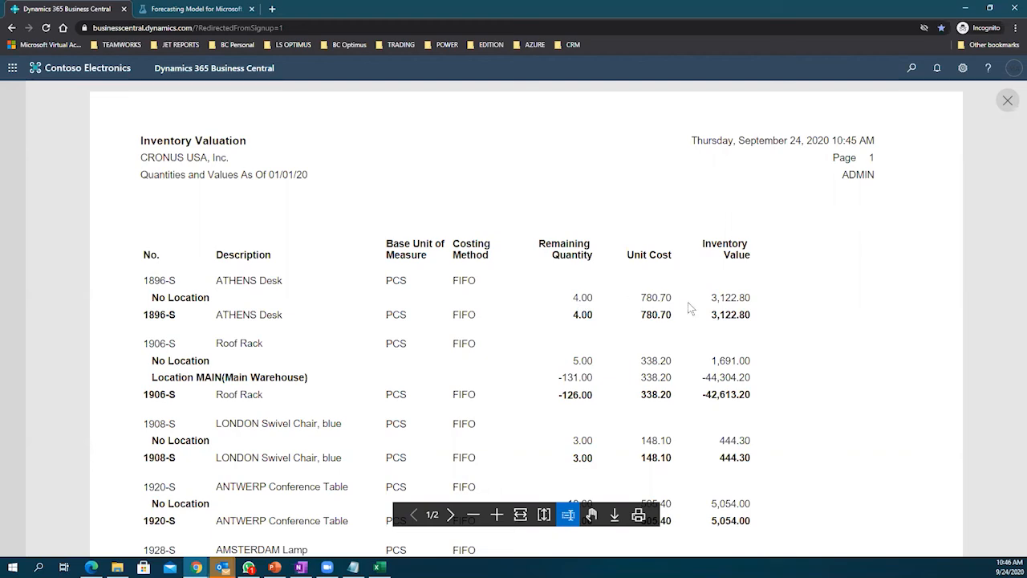
drag(716, 297, 752, 298)
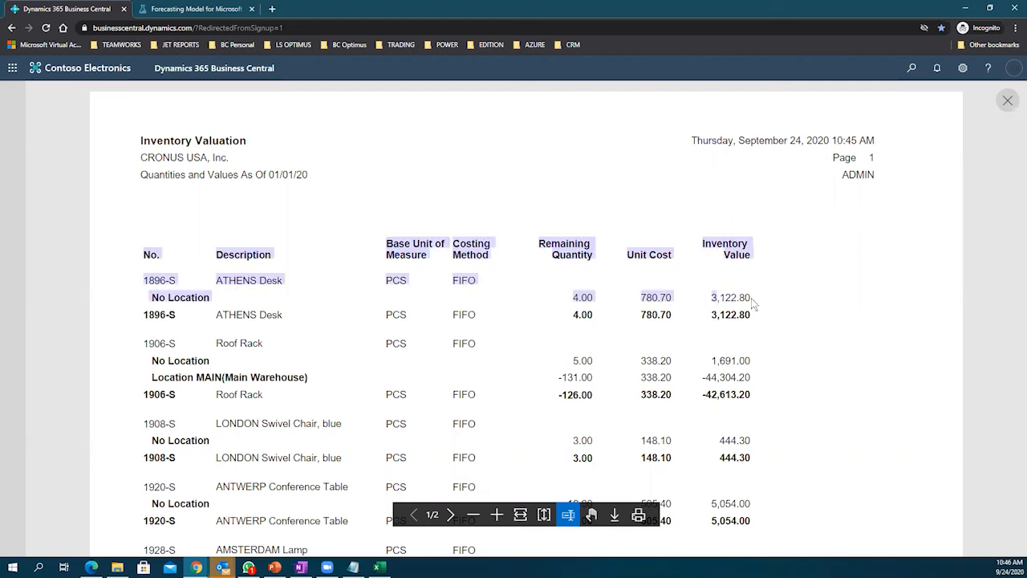
click(738, 313)
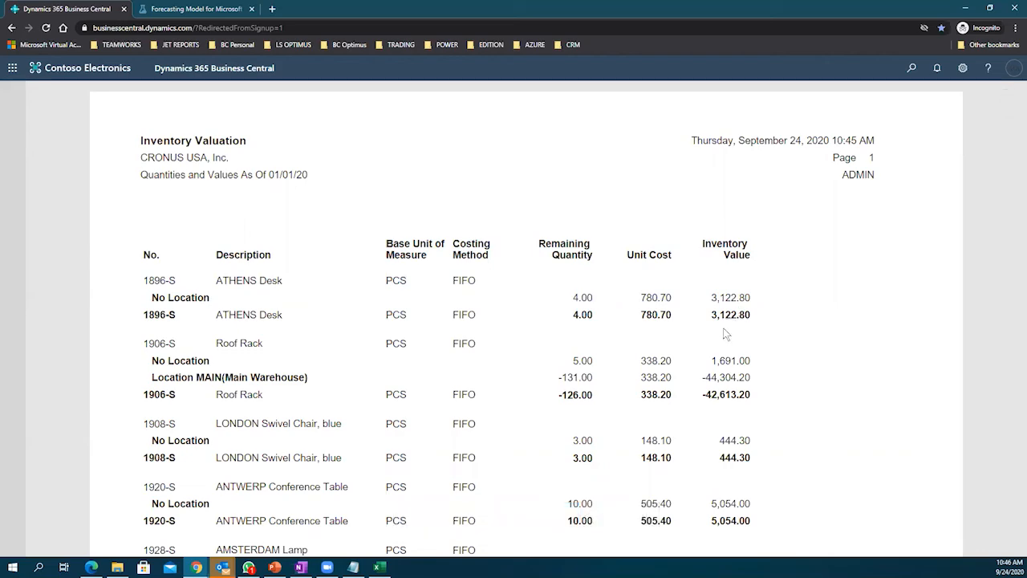
Step: Scroll the report and mark the ATHENS Desk and Roof Rack rows
scroll(529, 290, down, 5)
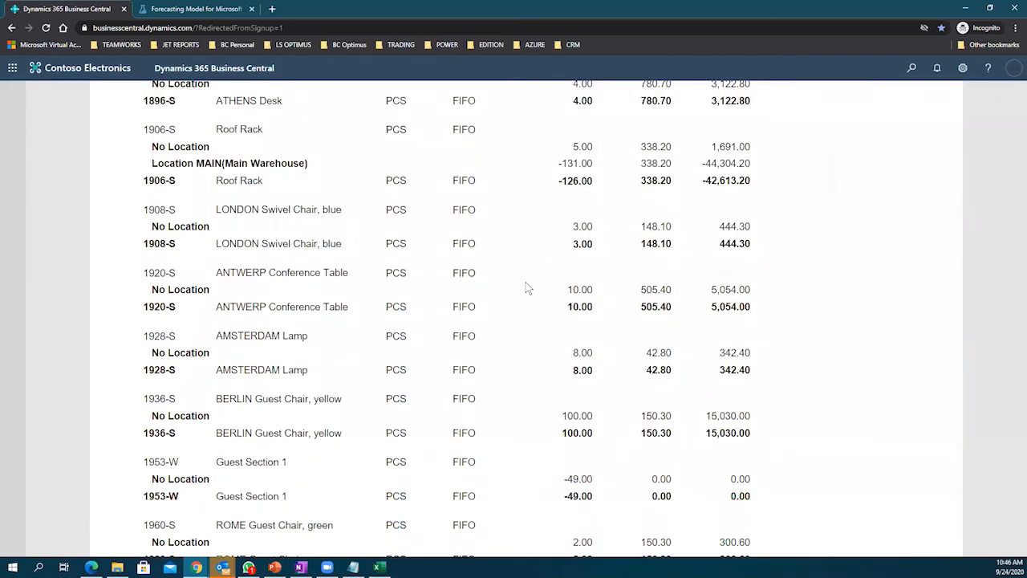
scroll(529, 290, down, 1)
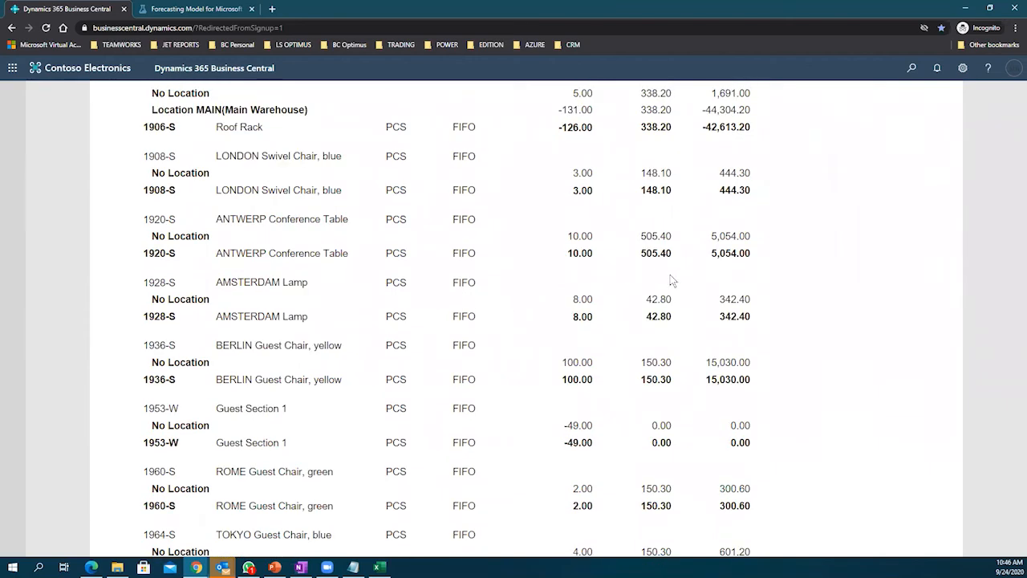
scroll(546, 277, up, 1)
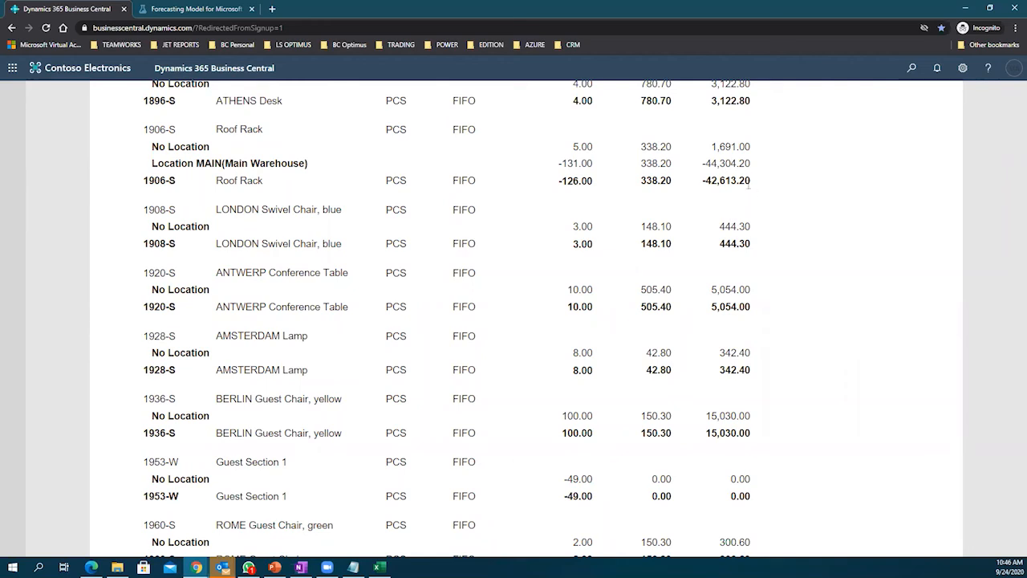
drag(750, 163, 700, 166)
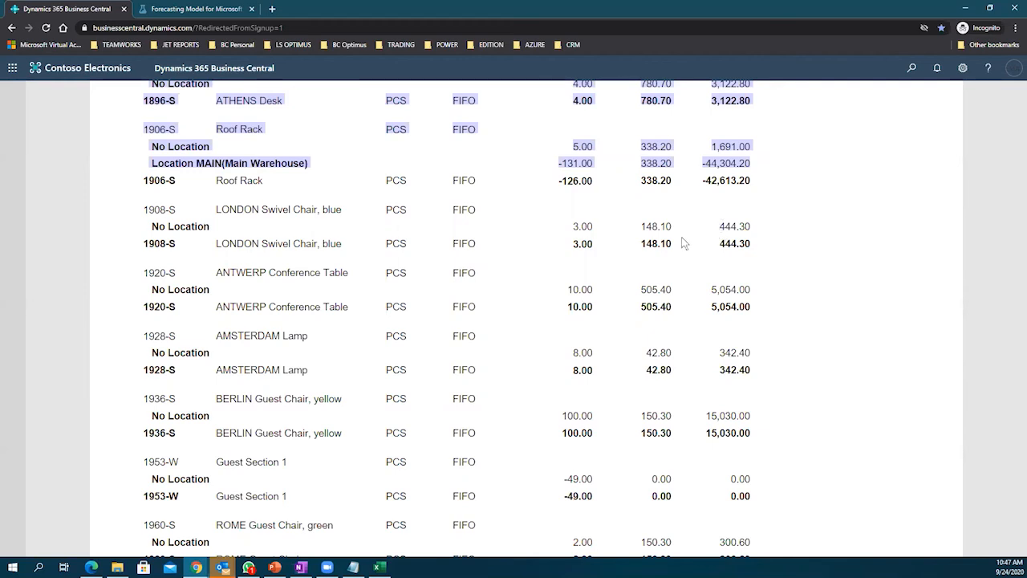
scroll(680, 243, up, 1)
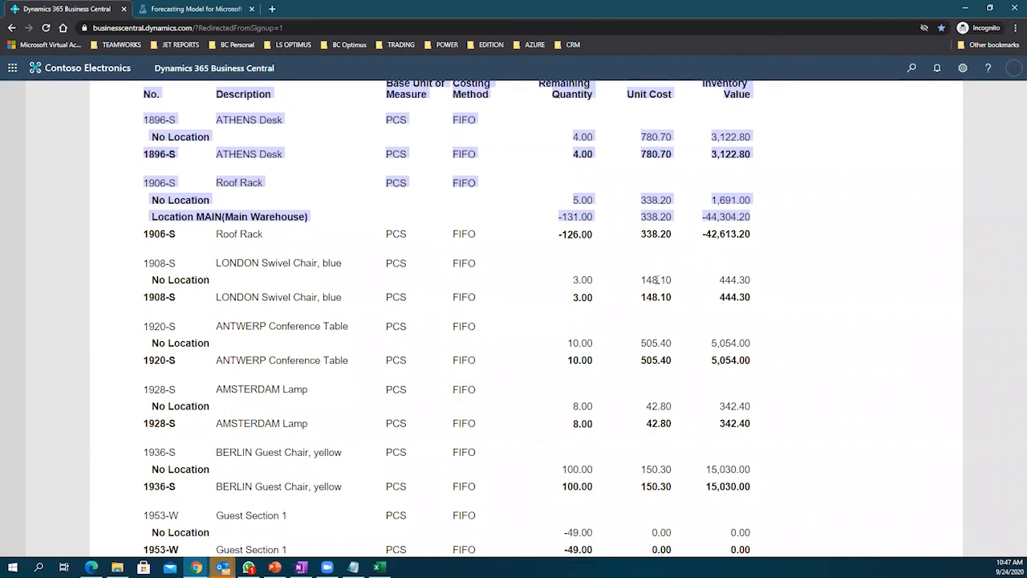
click(669, 281)
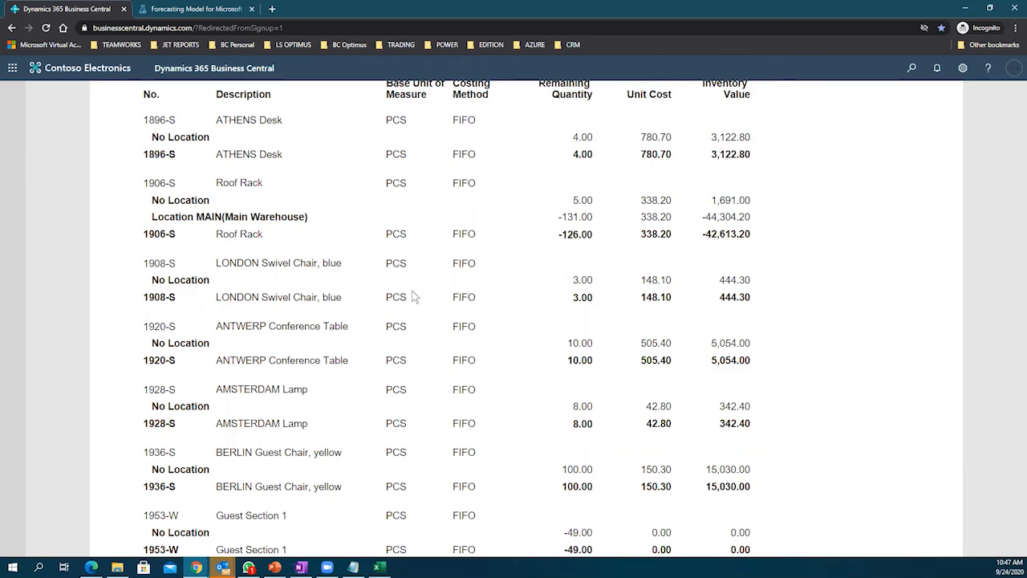
Step: Scroll through both pages to the 9,469.90 Total Inventory Value and select all report text
scroll(413, 297, down, 4)
scroll(413, 297, down, 5)
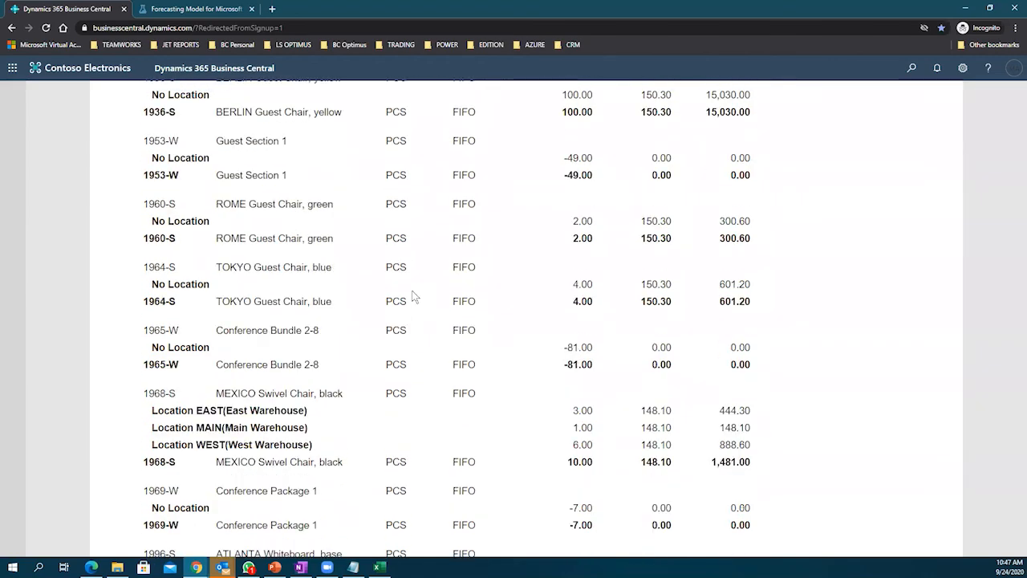
scroll(414, 296, down, 1)
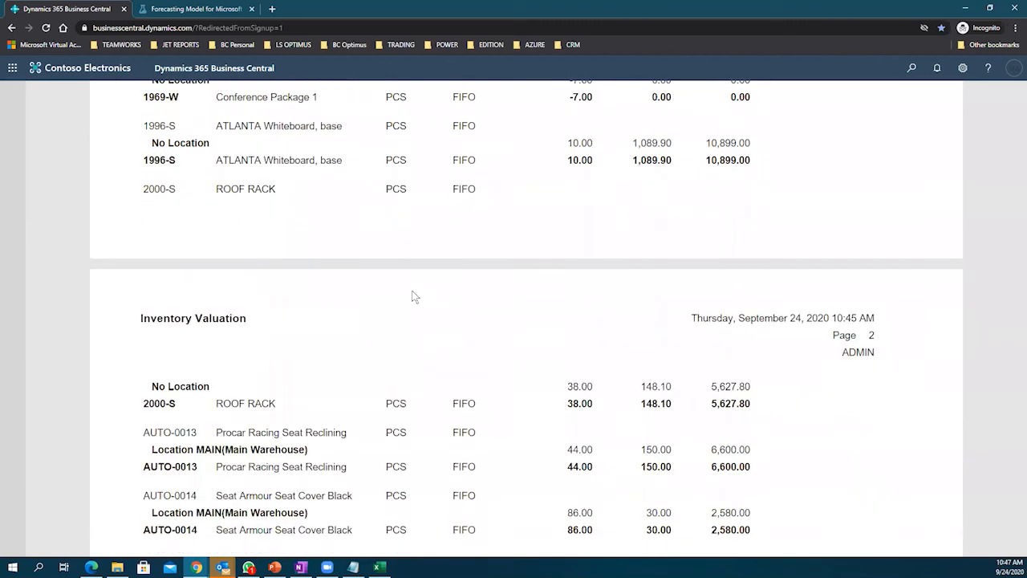
scroll(414, 296, down, 2)
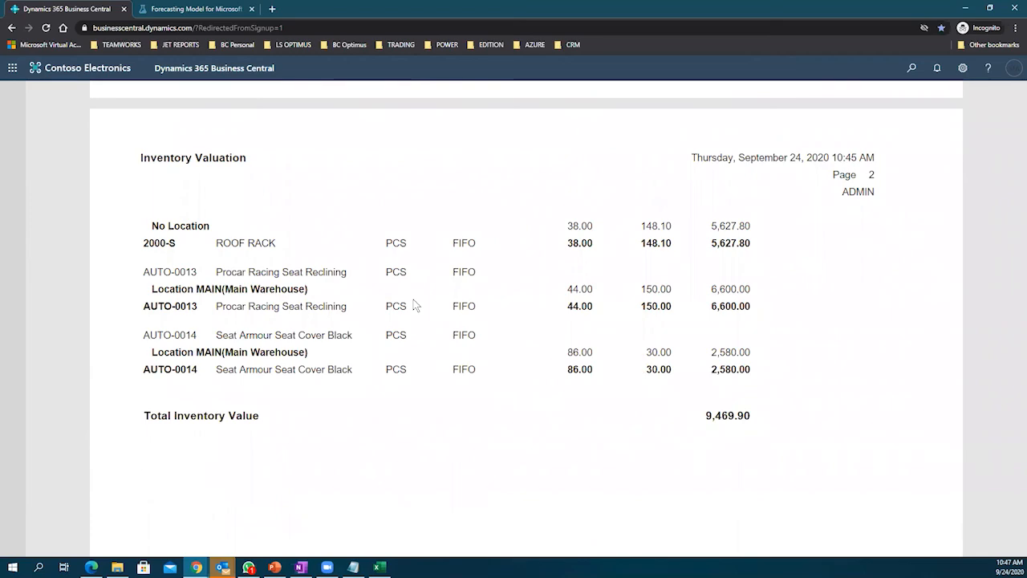
scroll(414, 304, up, 7)
scroll(414, 304, up, 6)
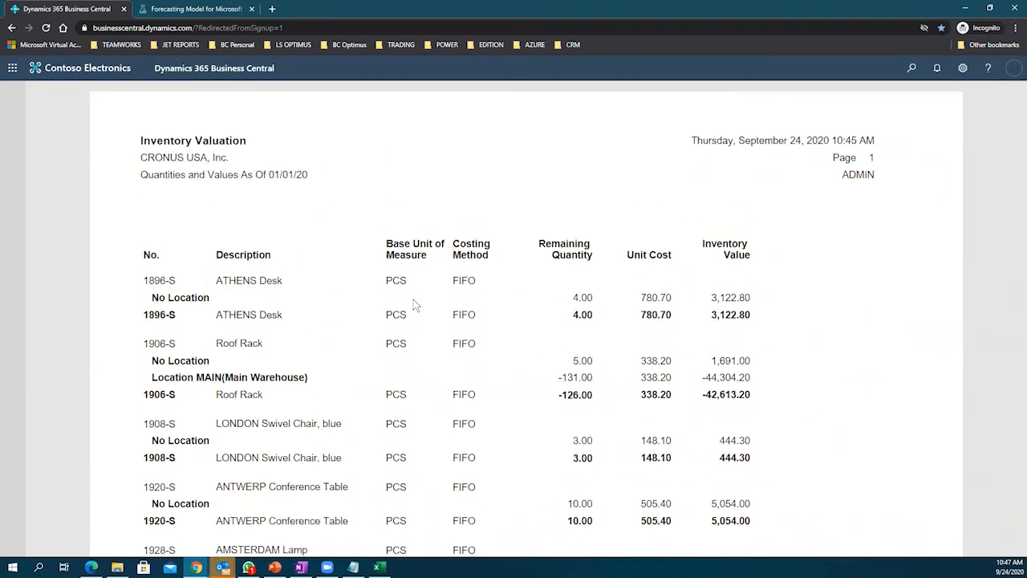
scroll(414, 305, down, 1)
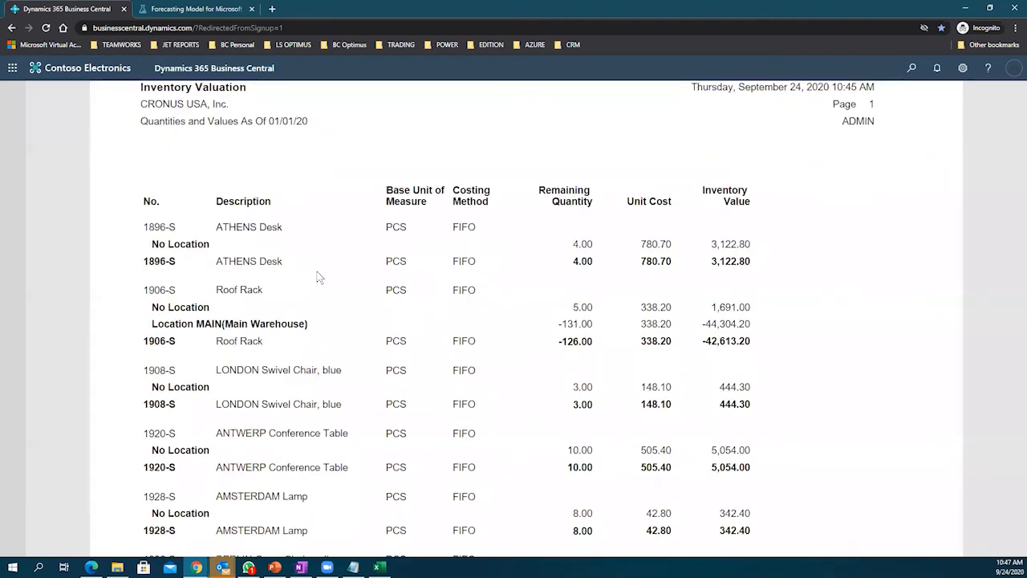
key(ctrl+a)
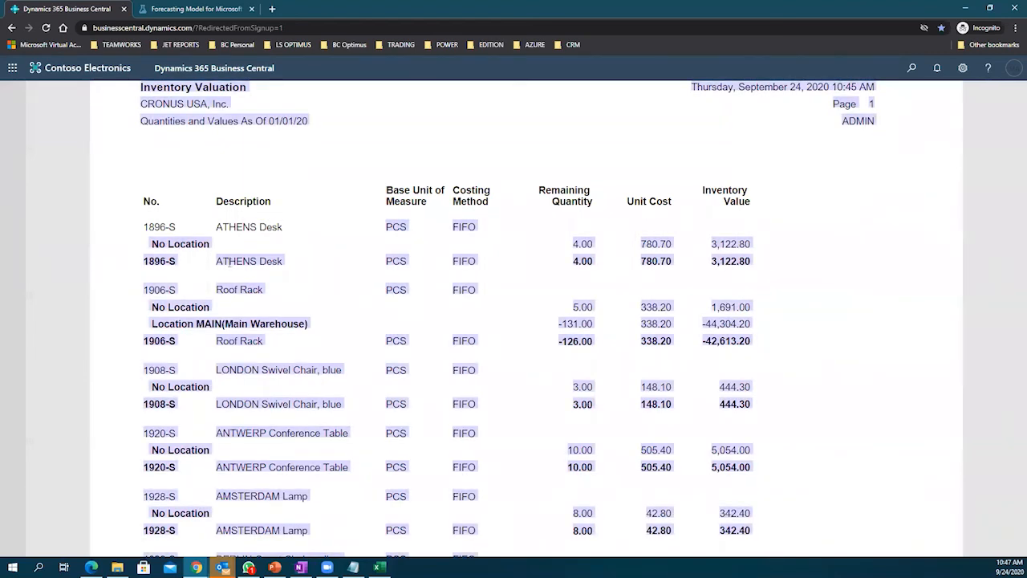
click(659, 274)
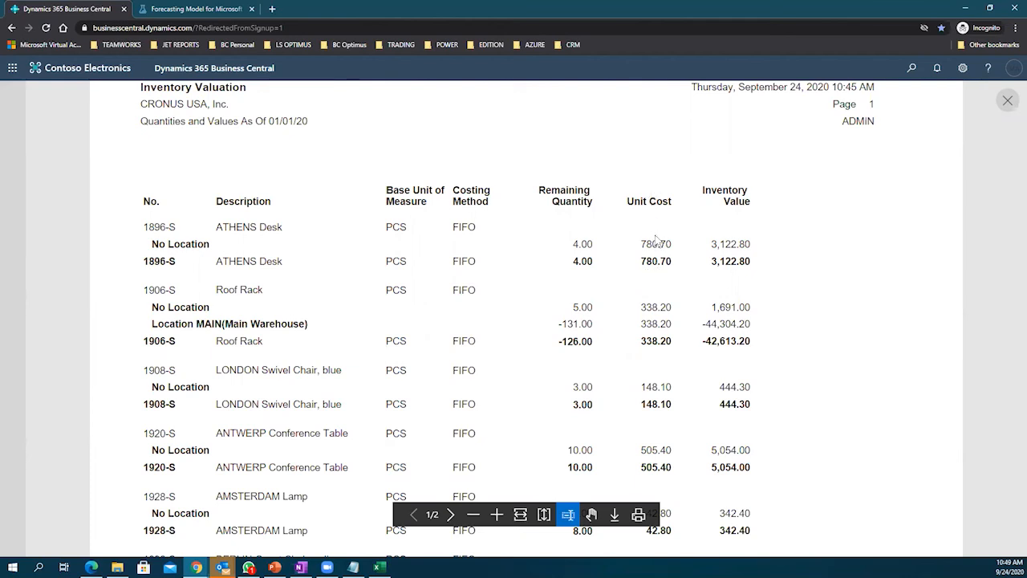
scroll(651, 287, down, 1)
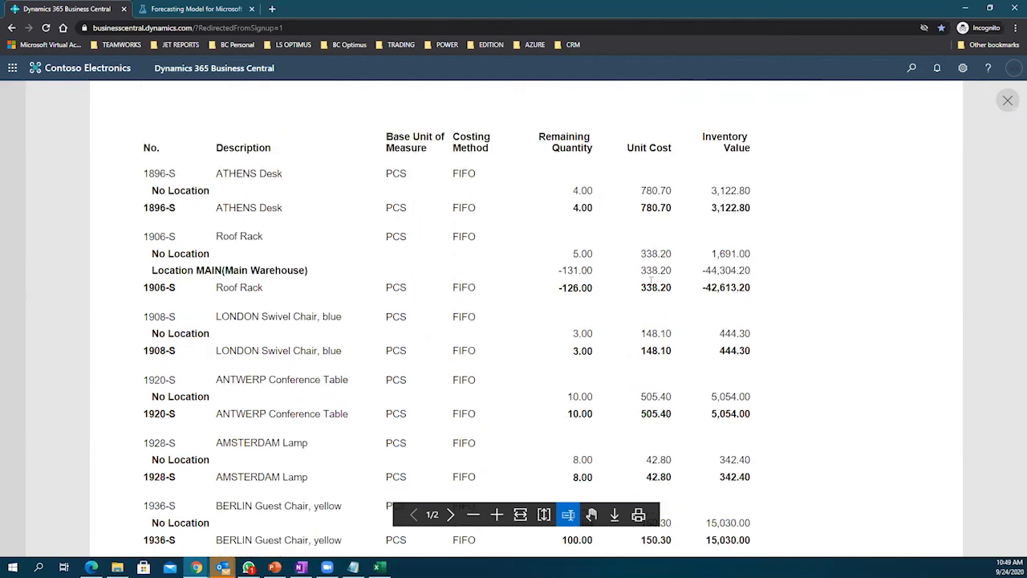
drag(641, 209, 660, 211)
click(661, 210)
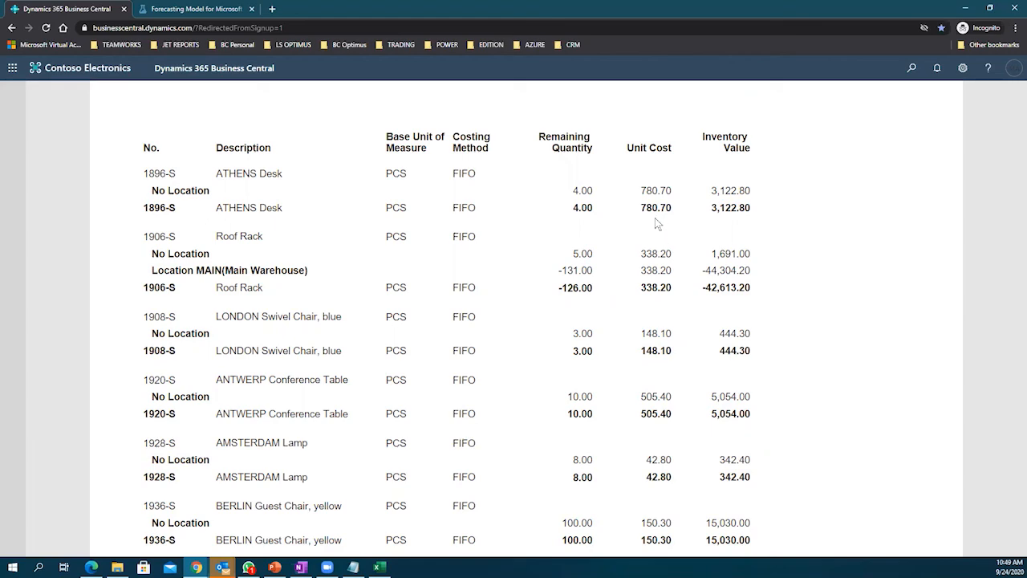
scroll(655, 210, down, 1)
scroll(654, 210, down, 2)
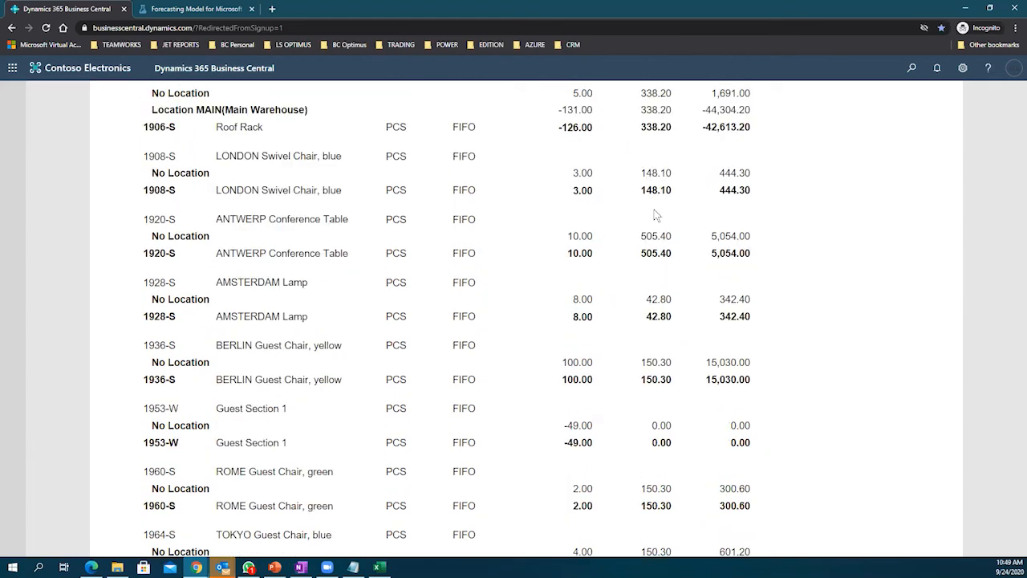
scroll(655, 215, down, 2)
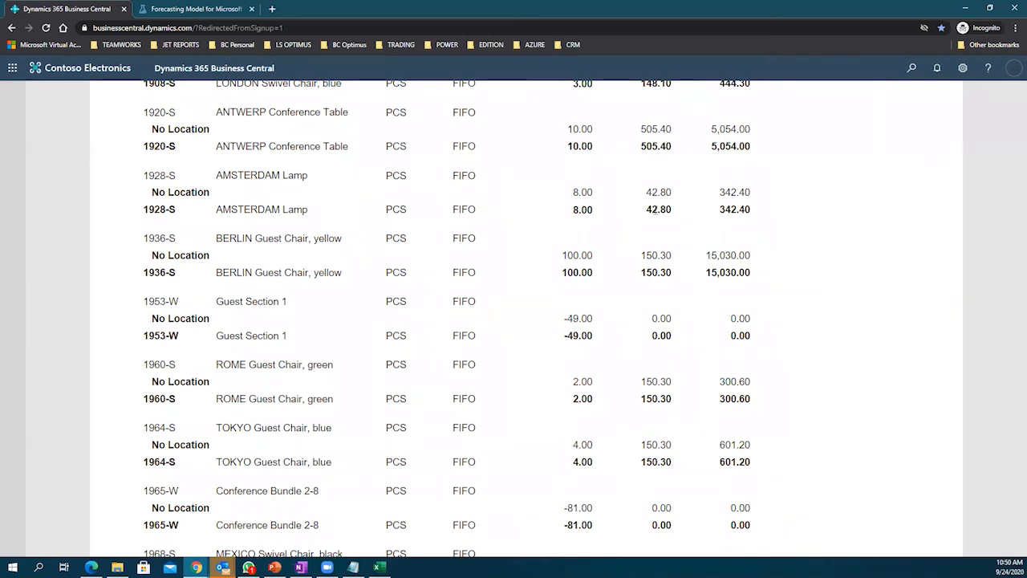
scroll(654, 210, up, 5)
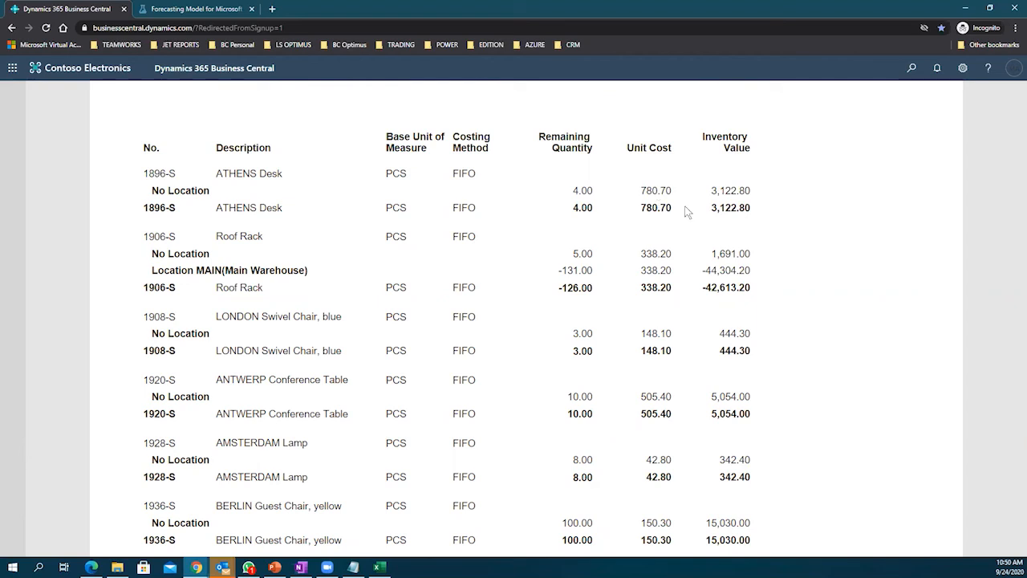
scroll(656, 209, down, 1)
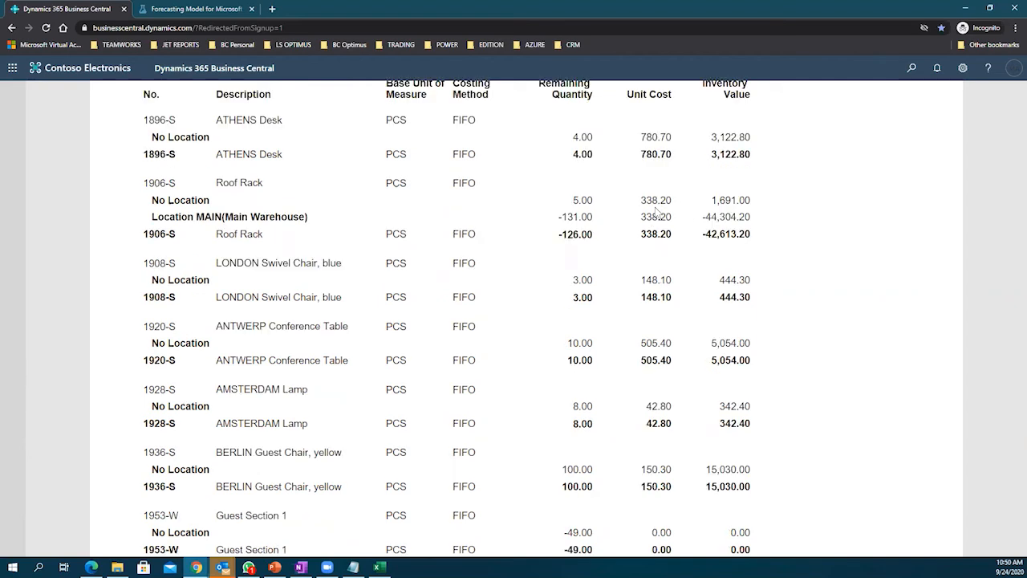
scroll(655, 210, down, 3)
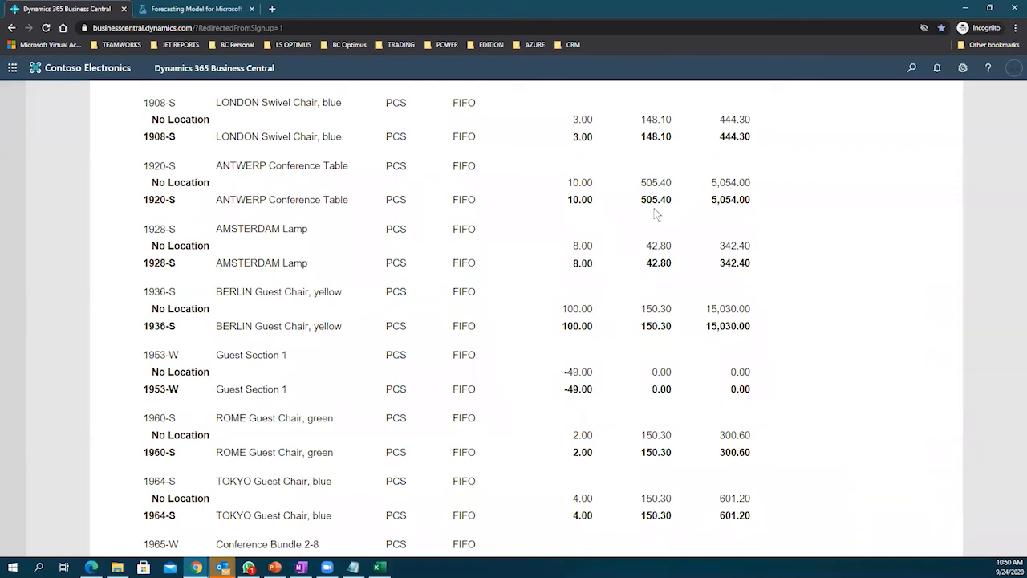
scroll(655, 212, down, 1)
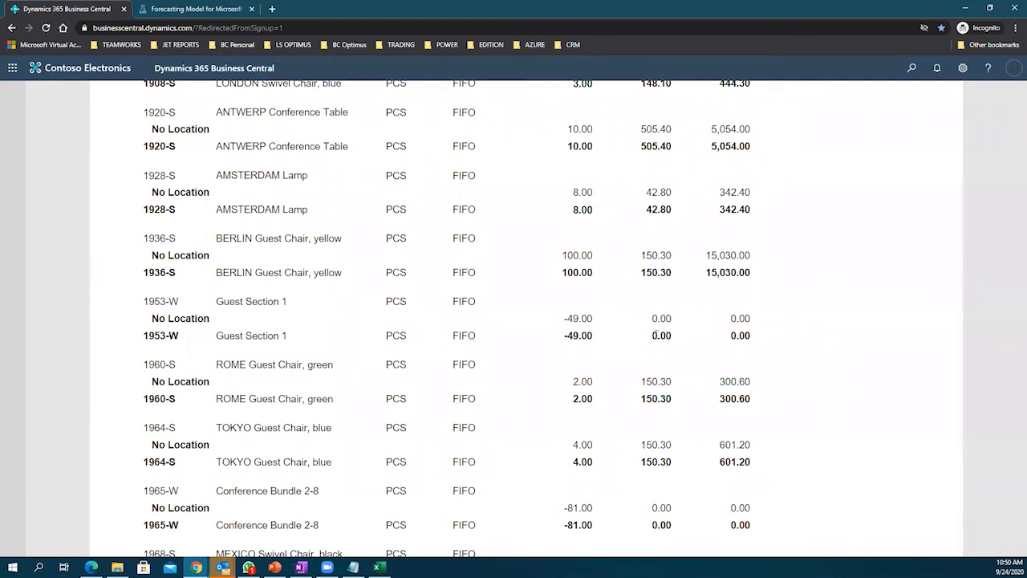
drag(663, 335, 648, 325)
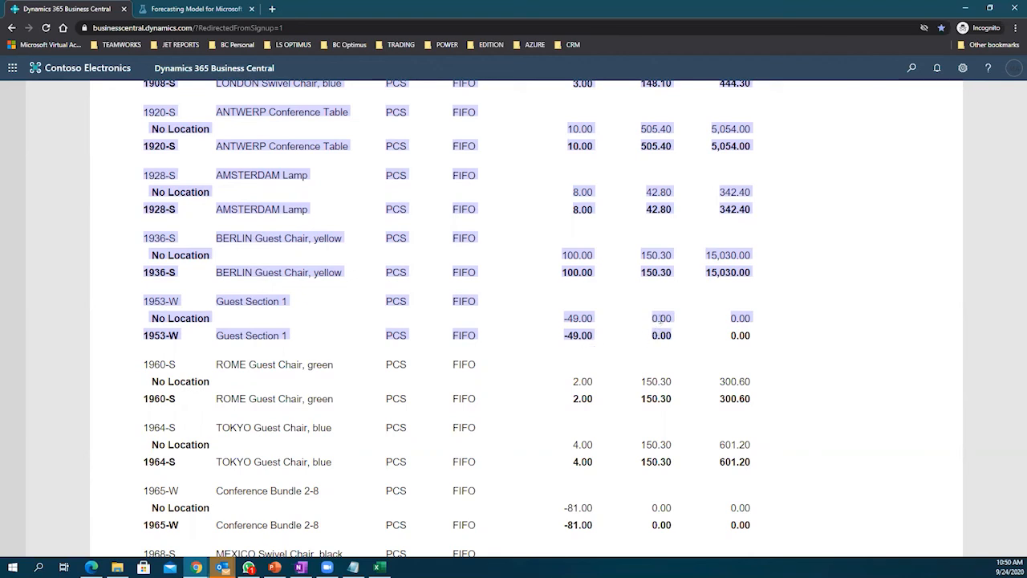
Step: Review rows from Guest Section 1 and figures from 3,122.80 downward, then close the preview
click(661, 329)
drag(665, 319, 667, 319)
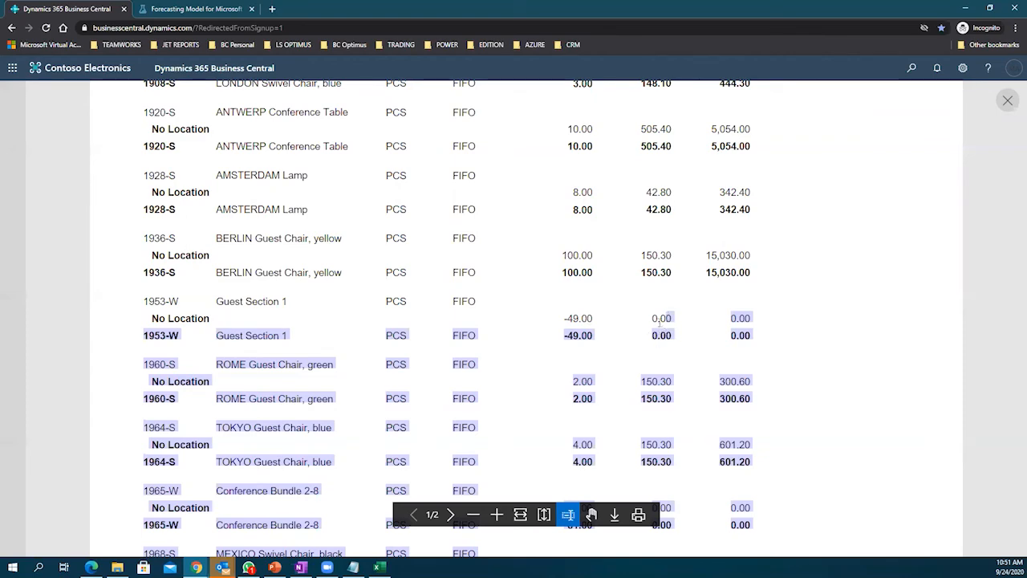
scroll(660, 321, down, 3)
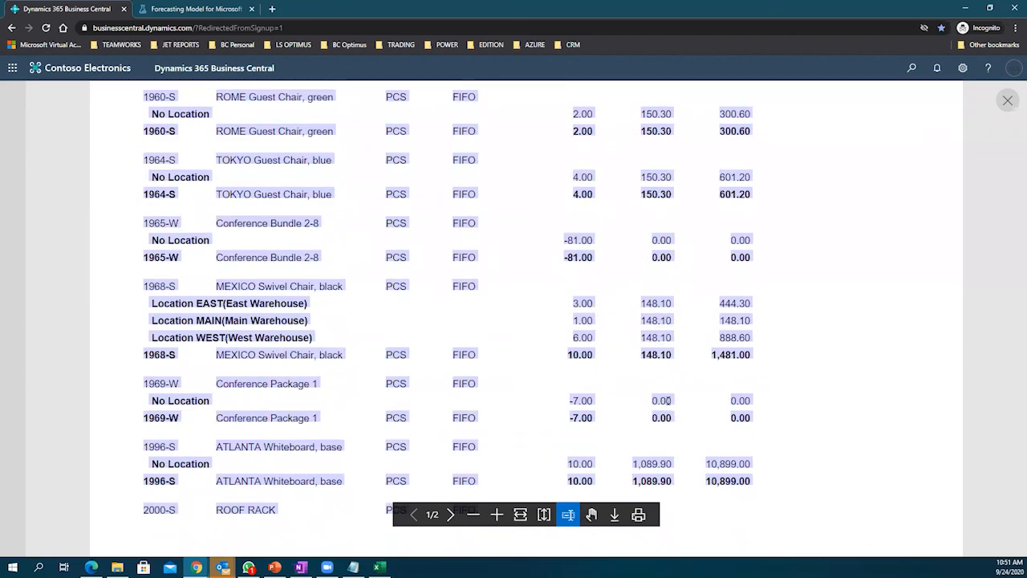
scroll(673, 392, down, 2)
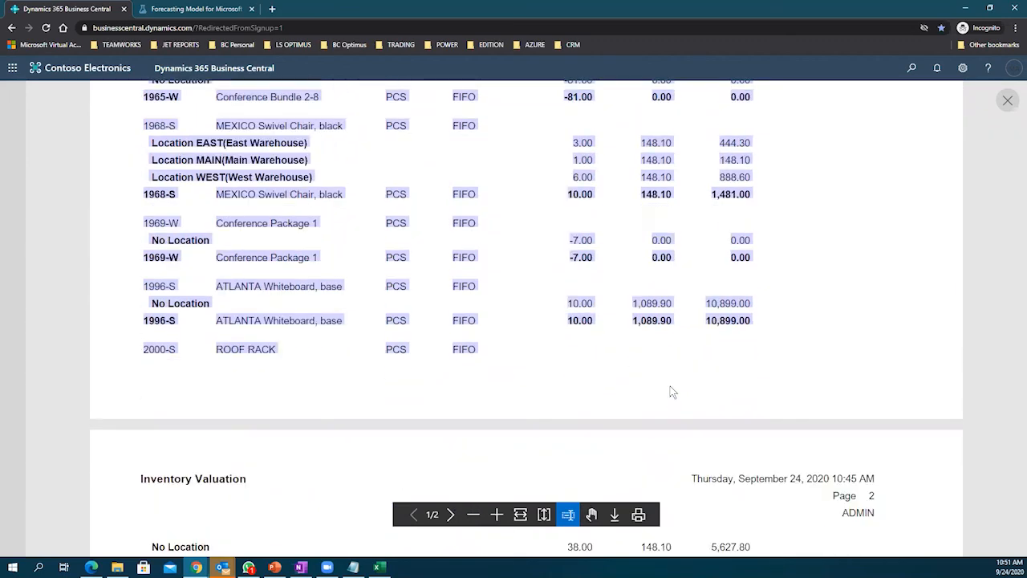
scroll(672, 391, down, 3)
scroll(665, 390, up, 15)
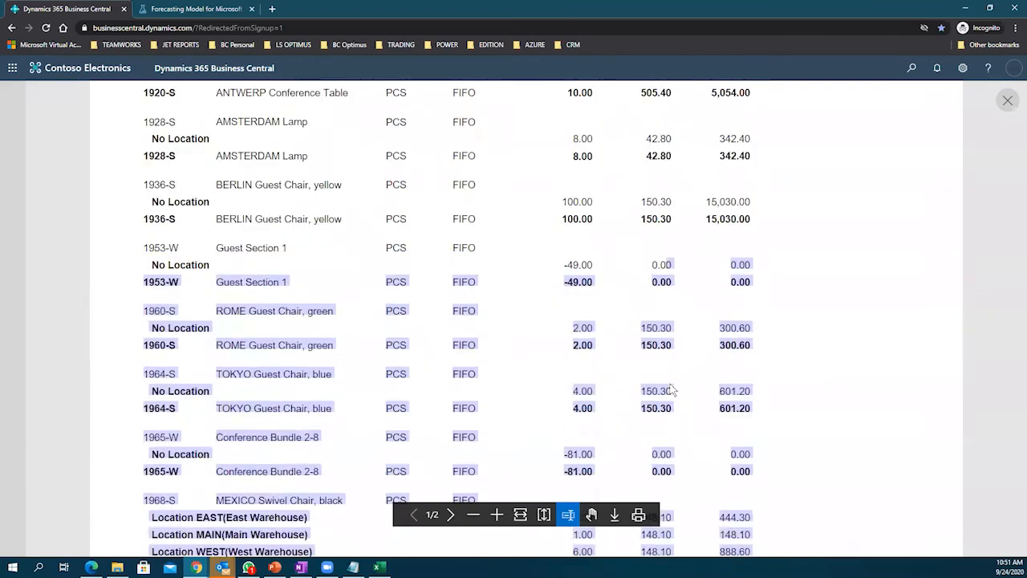
drag(672, 298, 663, 342)
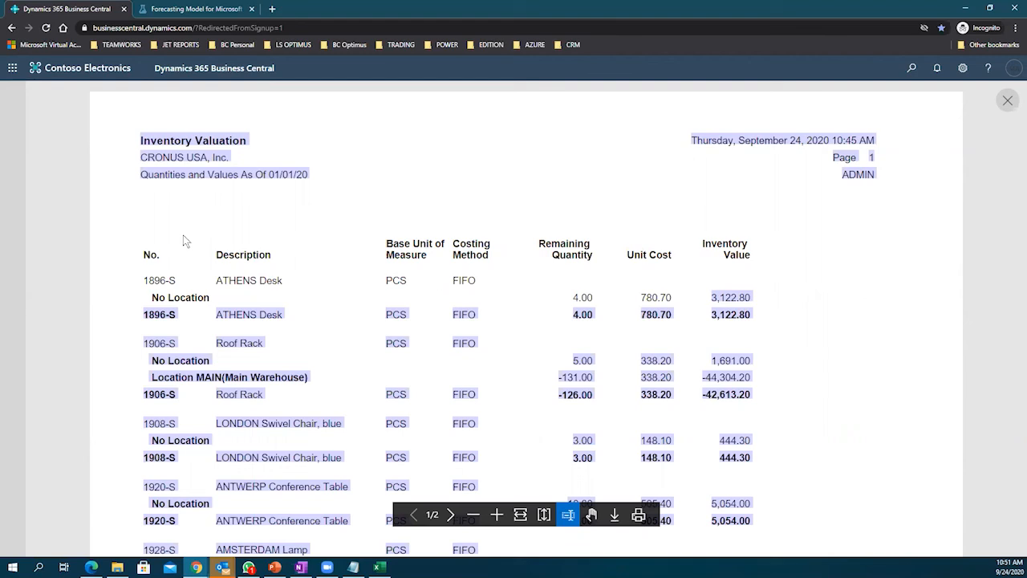
click(1005, 102)
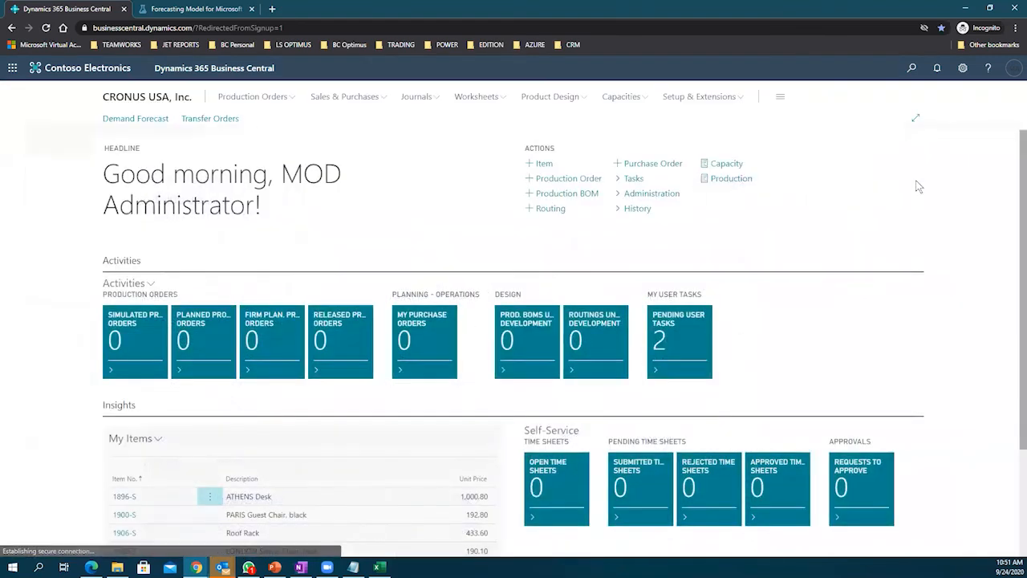
Step: Search for 'recla' and open the Item Reclassification Journals page
click(912, 69)
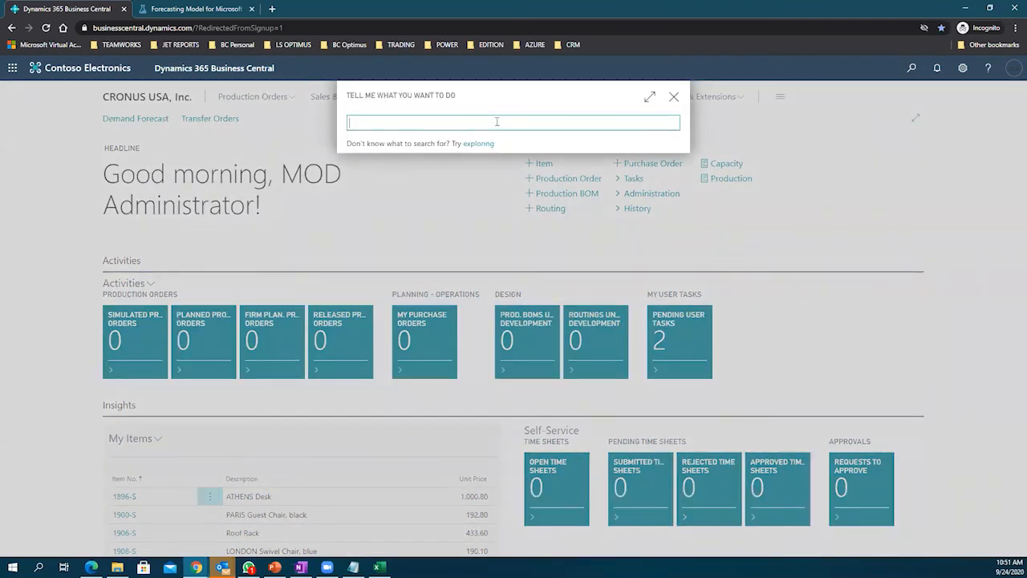
text(rec)
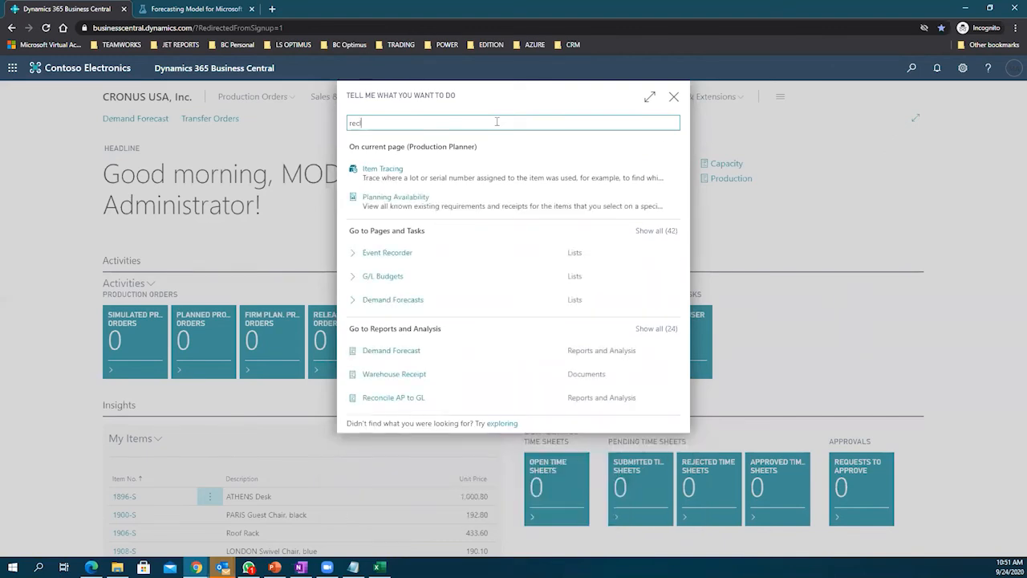
text(laf)
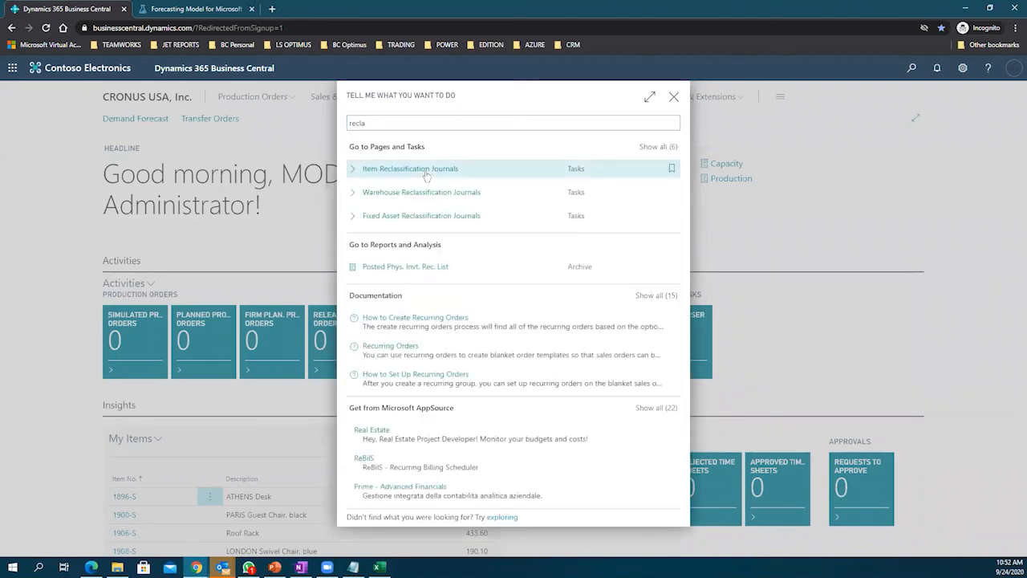
click(426, 172)
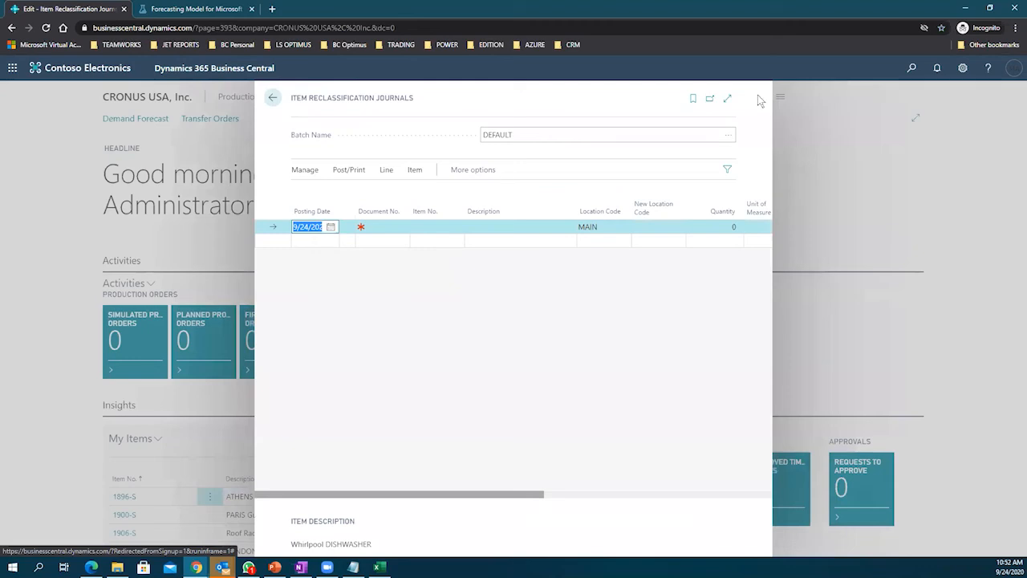
Step: Expand the journal page and enter Document No. 0111 and Item No. 1896-S on the line
click(727, 98)
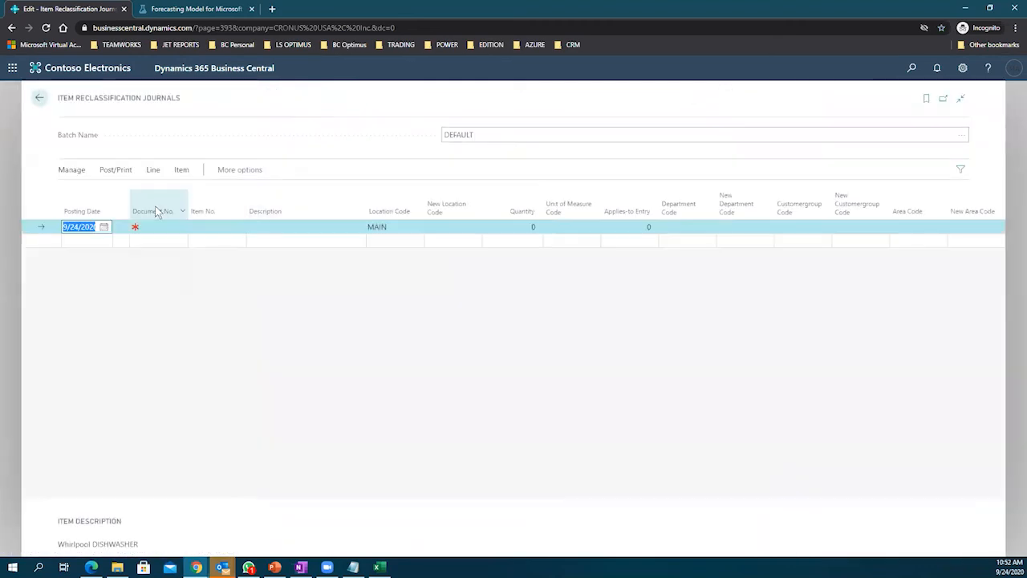
click(176, 225)
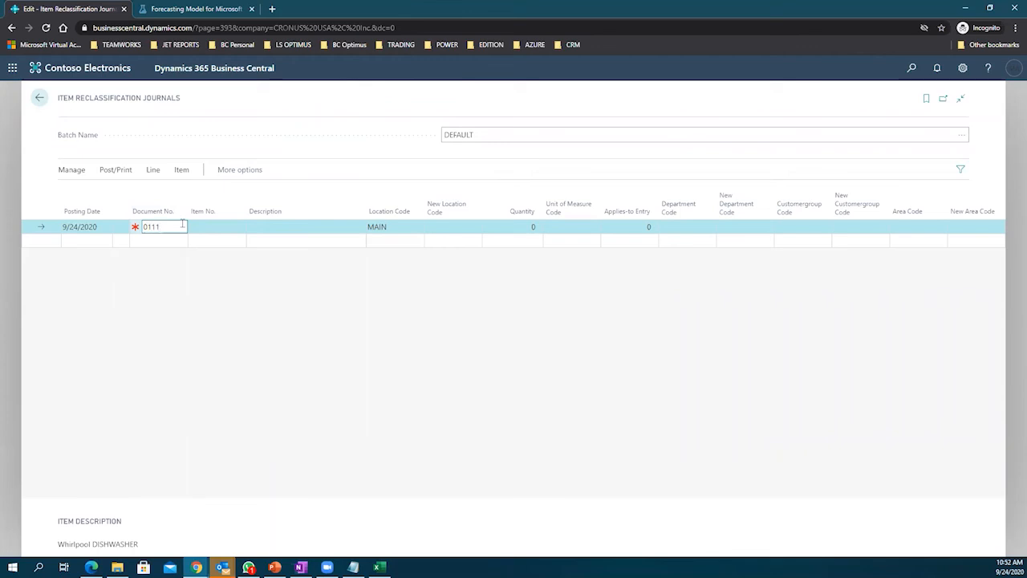
text(0111)
key(Tab)
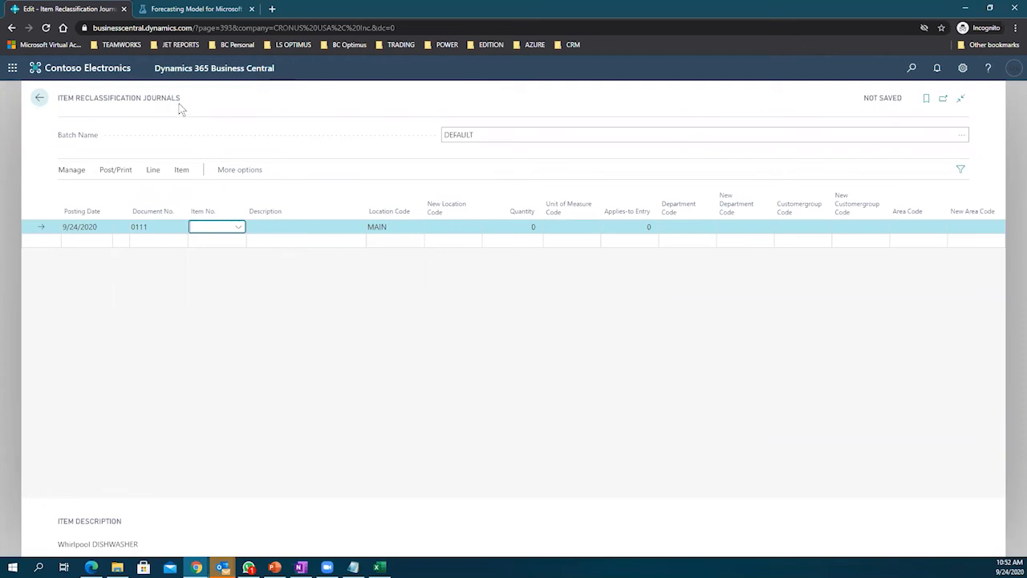
drag(176, 99, 132, 106)
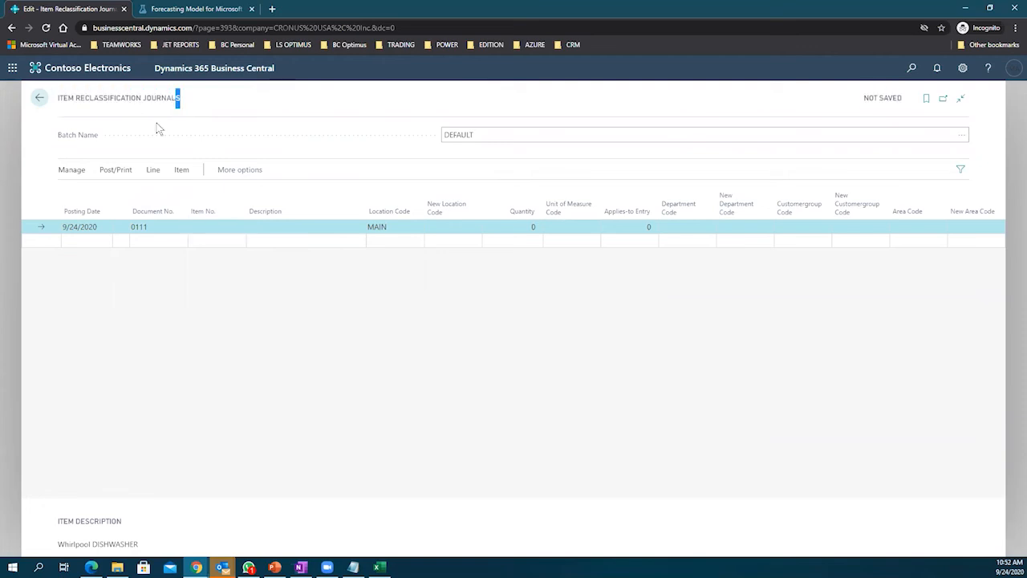
click(214, 227)
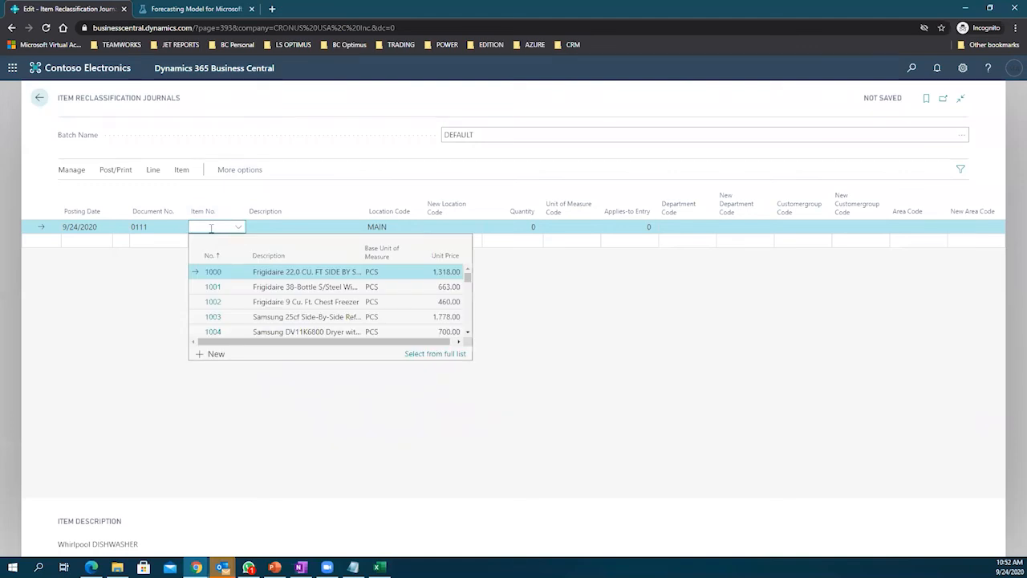
text(1896-S)
key(Tab)
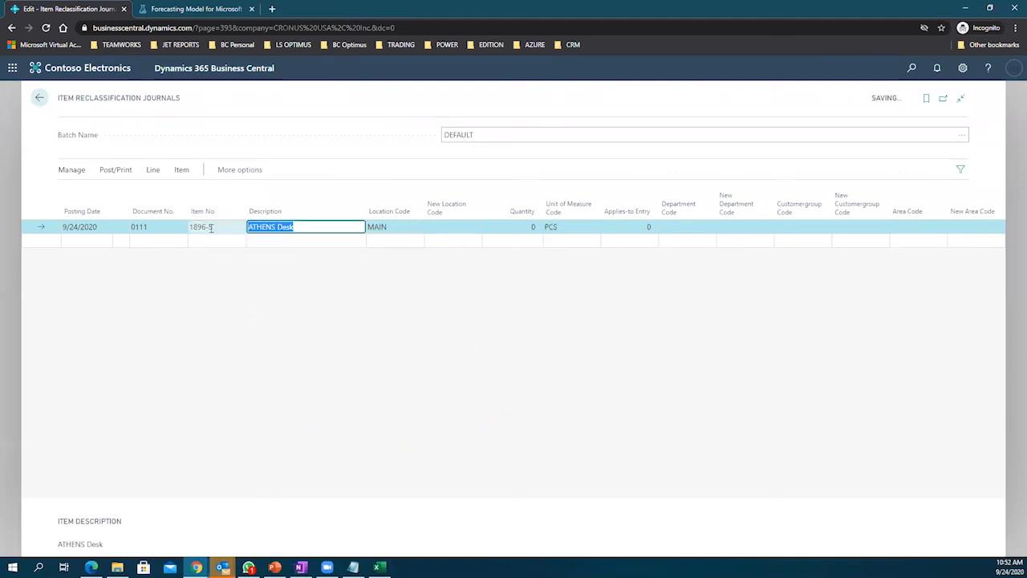
Step: Confirm the line's Location Code is MAIN and move to the Applies-to Entry field
click(396, 226)
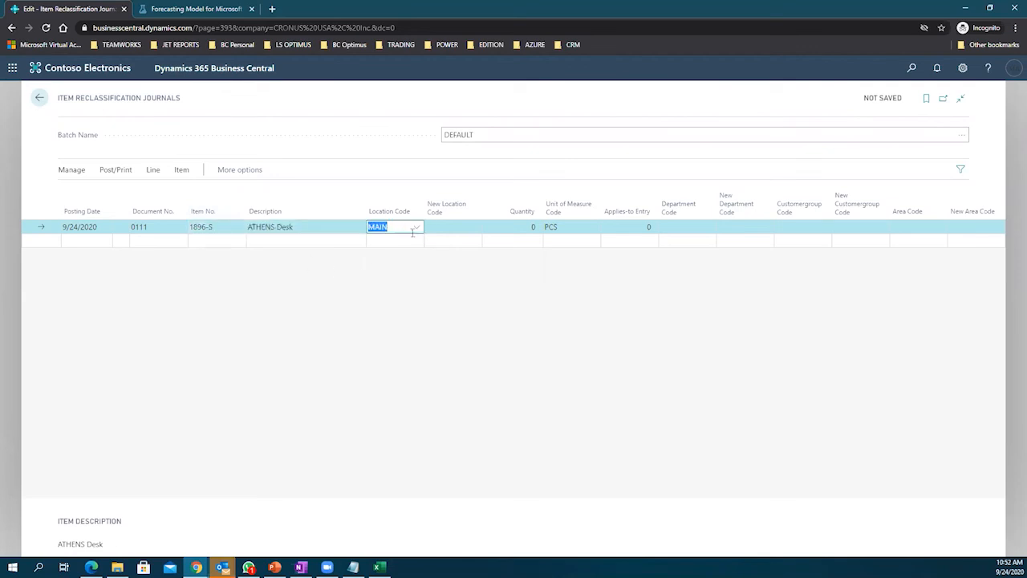
click(504, 228)
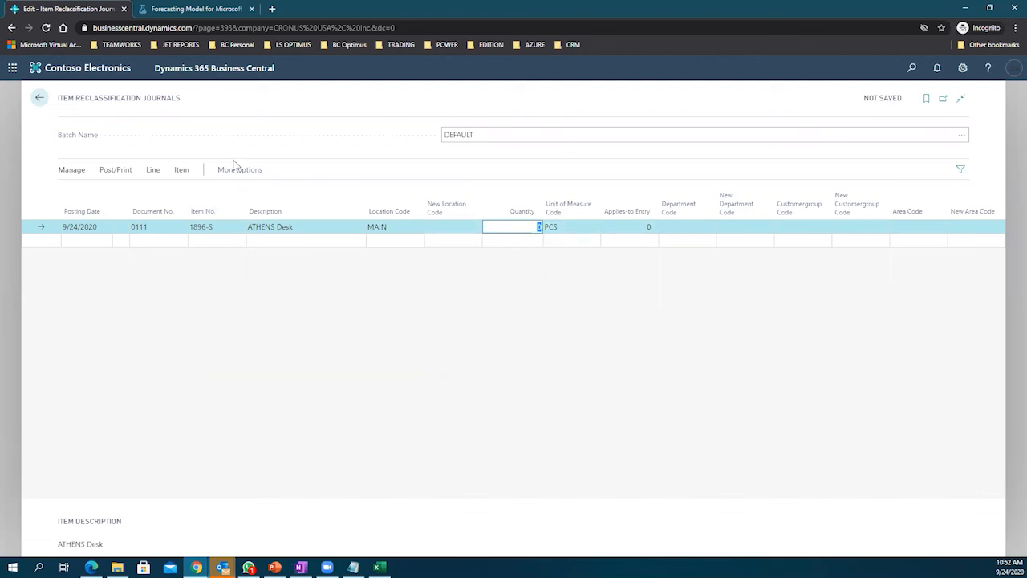
drag(56, 104, 181, 122)
click(180, 124)
click(159, 232)
click(206, 234)
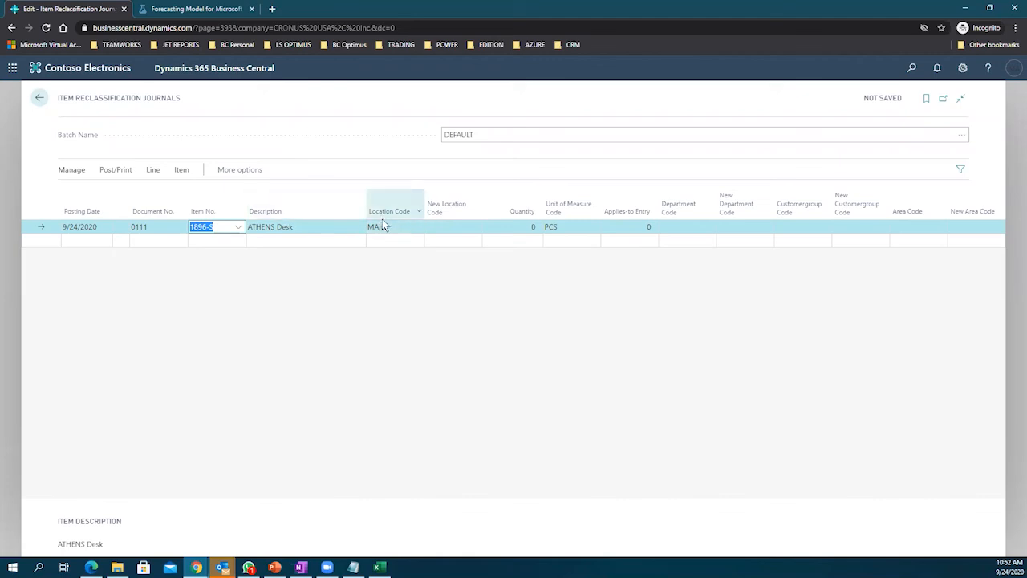
mouse_move(382, 226)
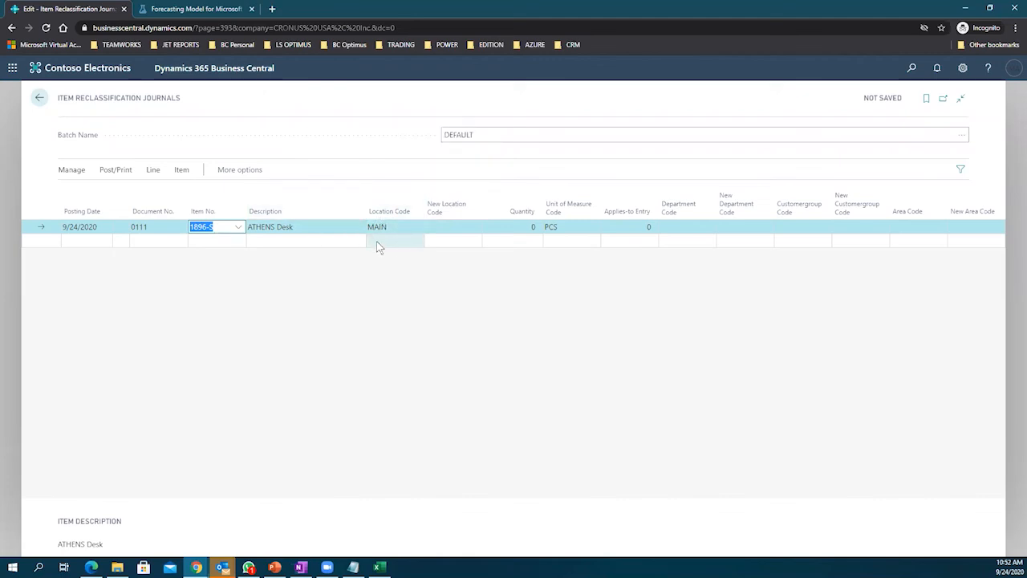
click(636, 228)
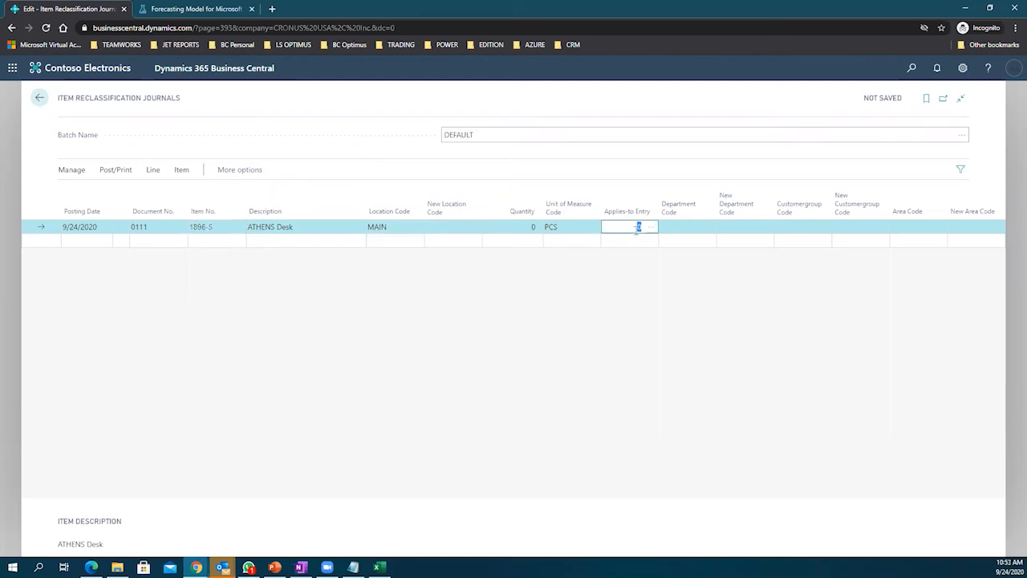
mouse_move(622, 217)
Step: Look up the ATHENS Desk item ledger entries and scroll across receipts 107243 and 107242
click(652, 227)
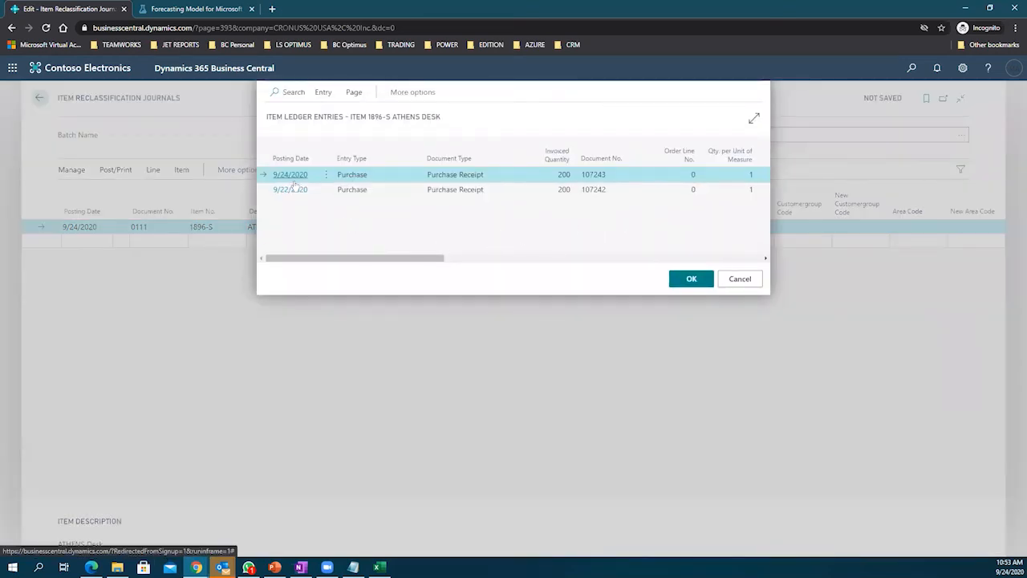
mouse_move(305, 260)
mouse_down()
mouse_move(426, 263)
mouse_move(303, 259)
mouse_up()
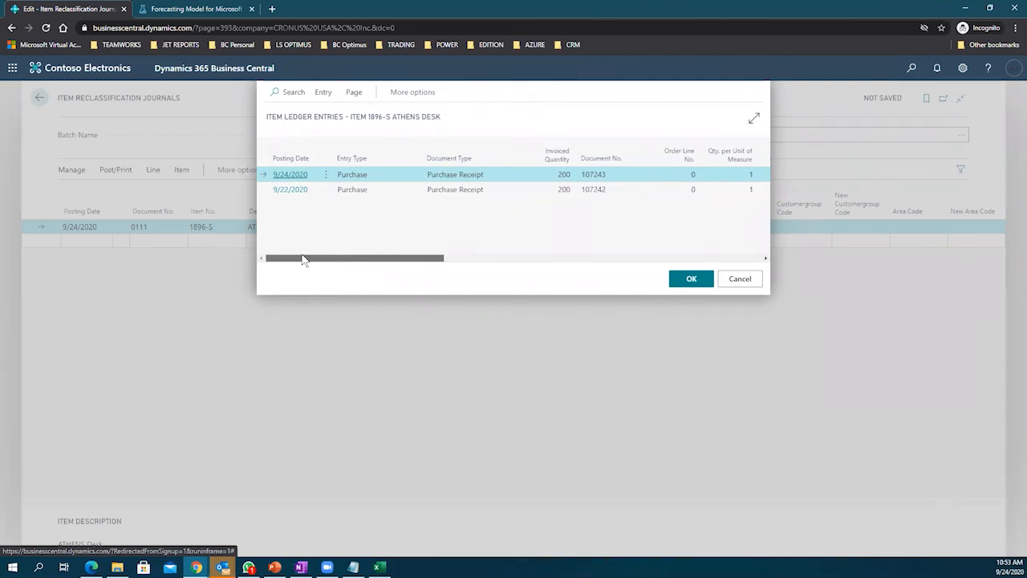
drag(302, 256, 310, 256)
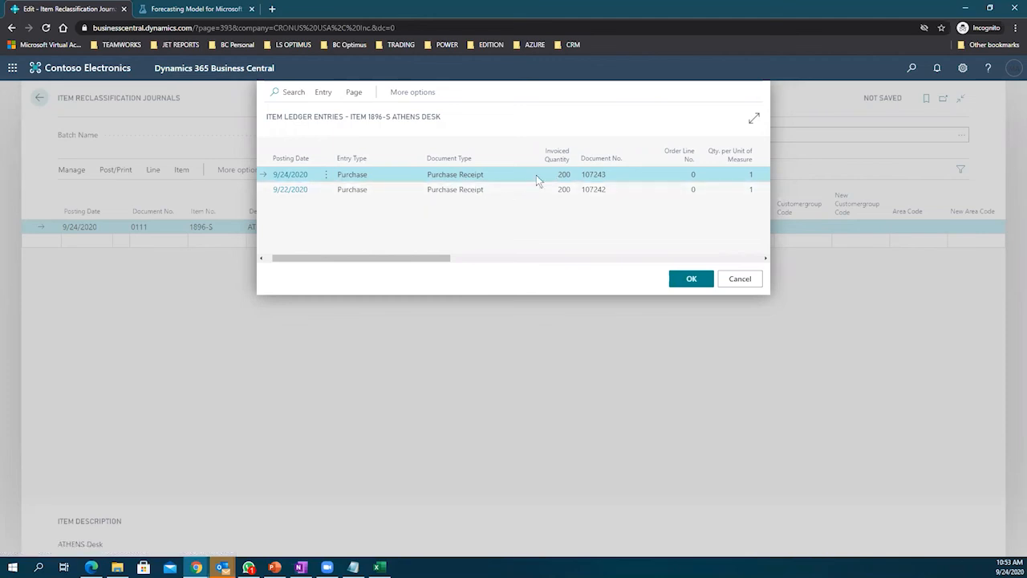
drag(397, 258, 470, 259)
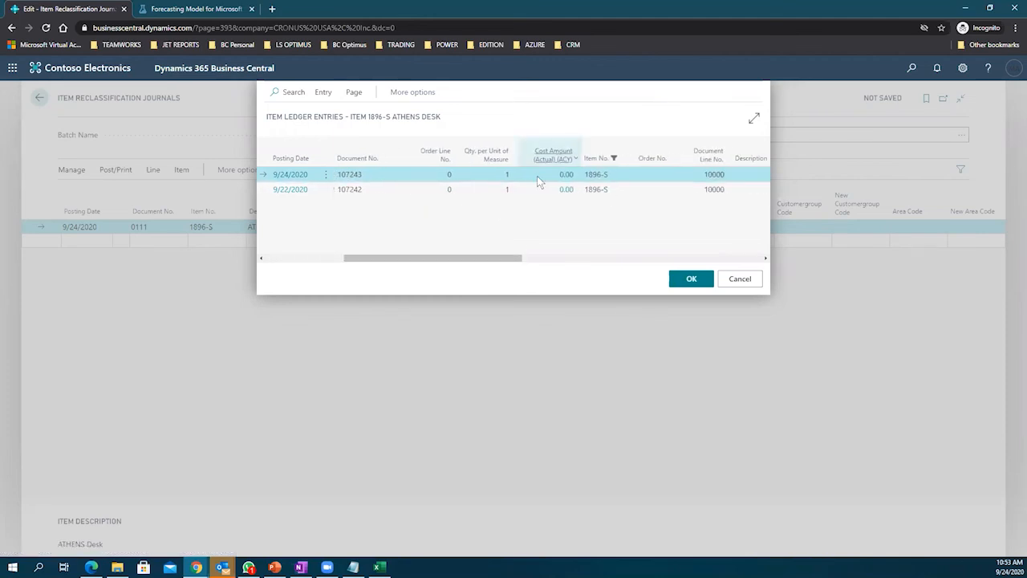
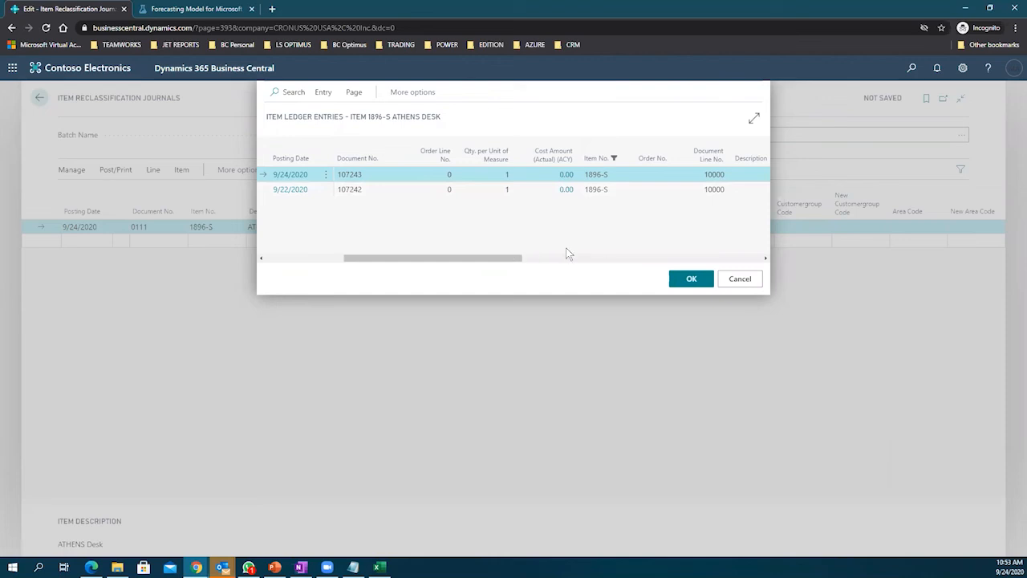
Step: Try applying the 9/22/2020 receipt entry and dismiss the resulting quantity errors
click(687, 279)
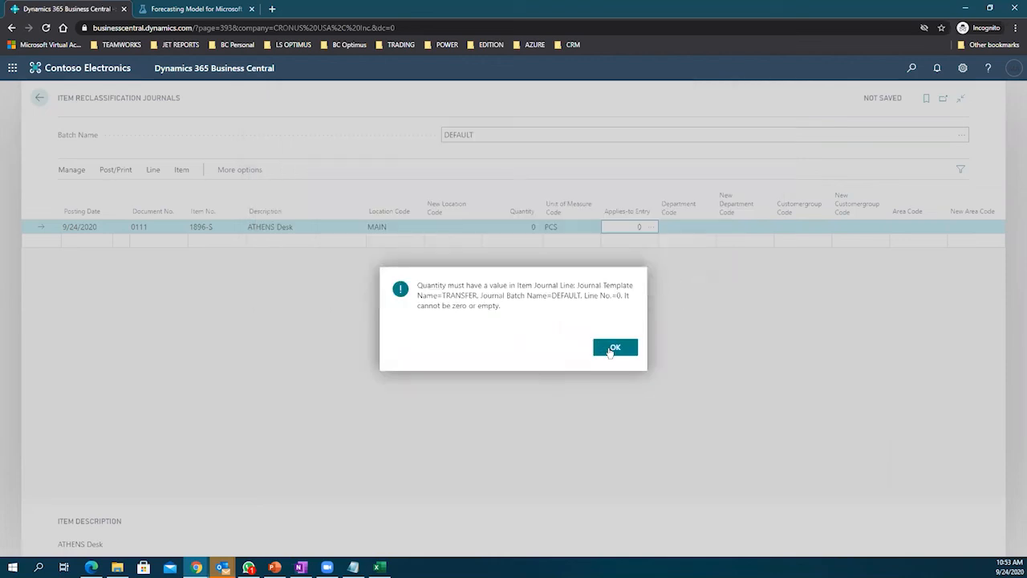
click(615, 347)
click(650, 228)
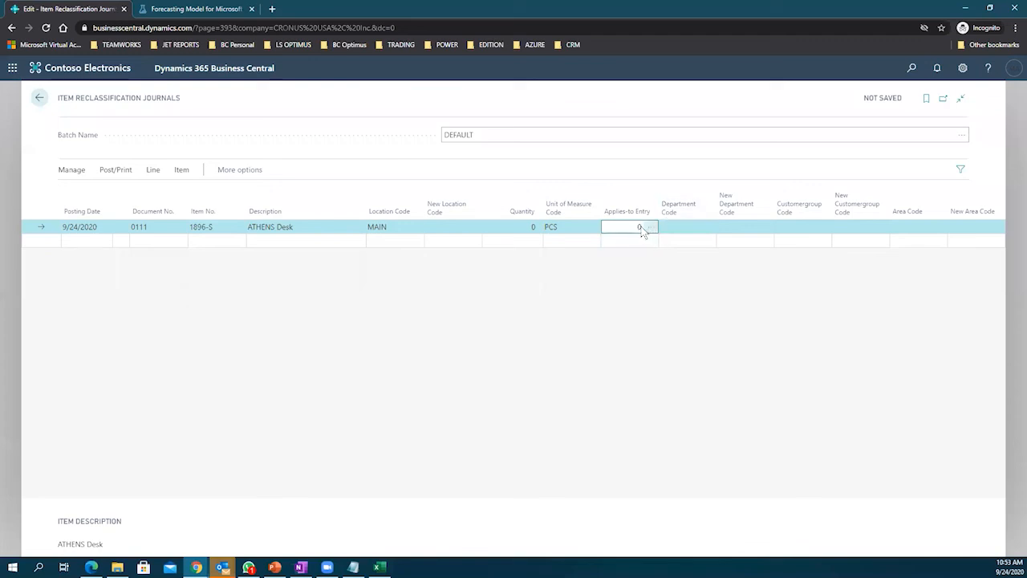
click(479, 190)
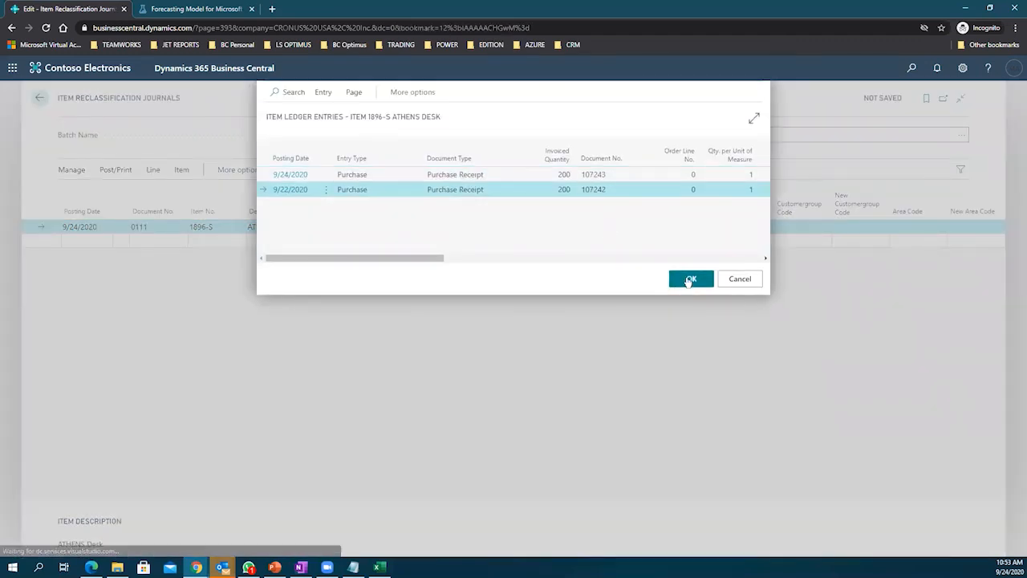
click(688, 280)
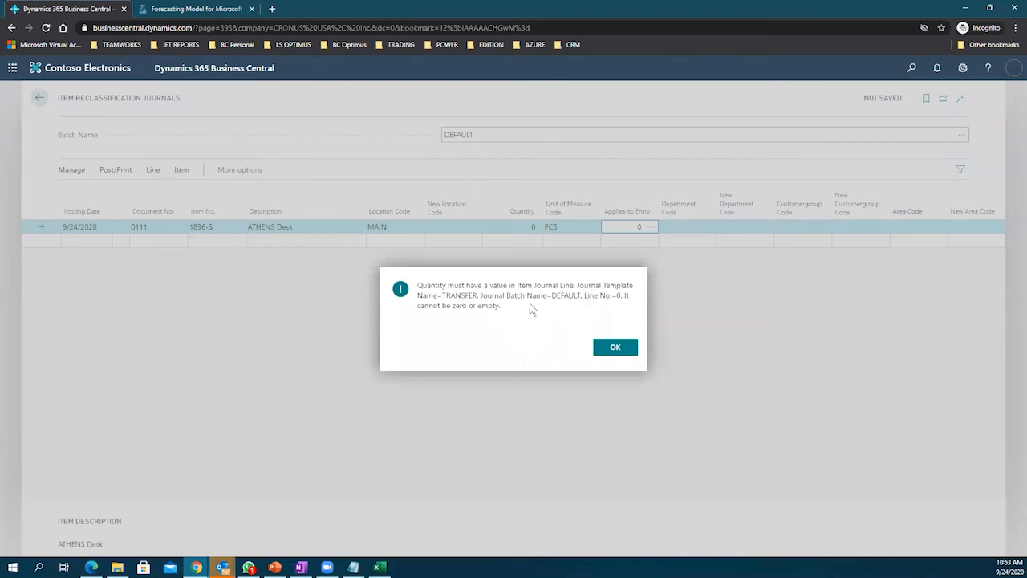
click(608, 347)
Step: Reopen the ATHENS Desk ledger entries and close them without applying any entry
click(647, 232)
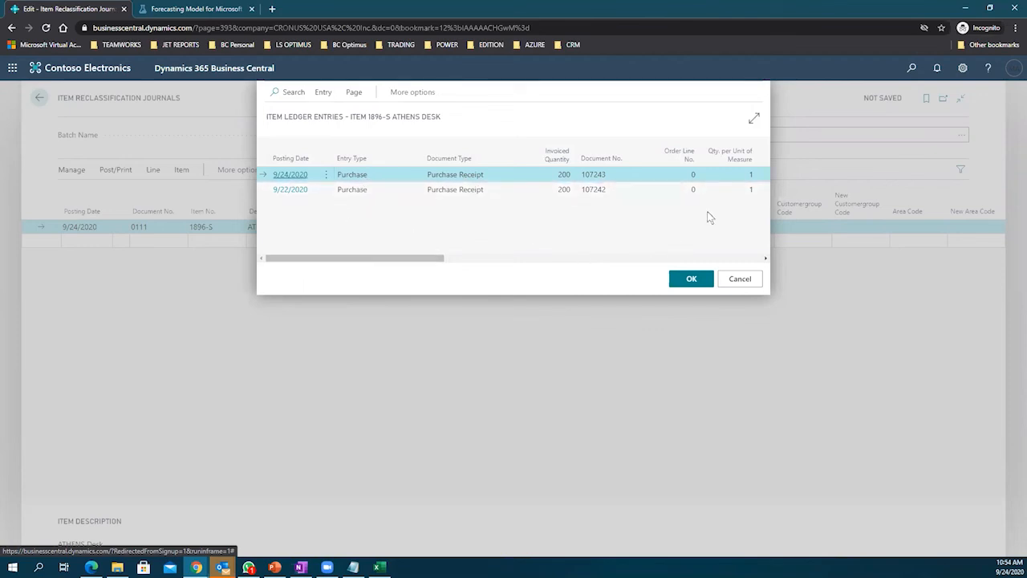
click(739, 190)
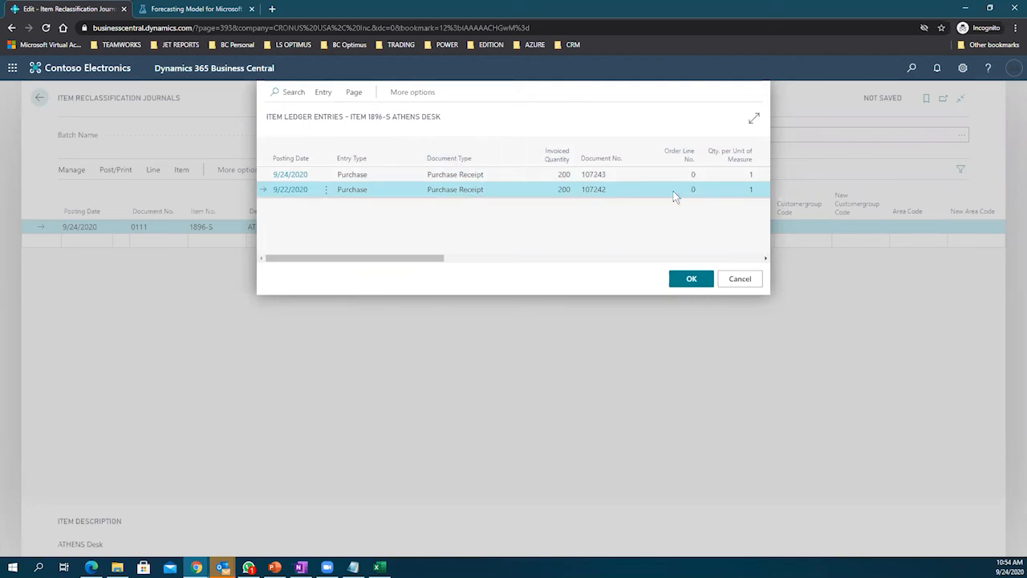
click(735, 281)
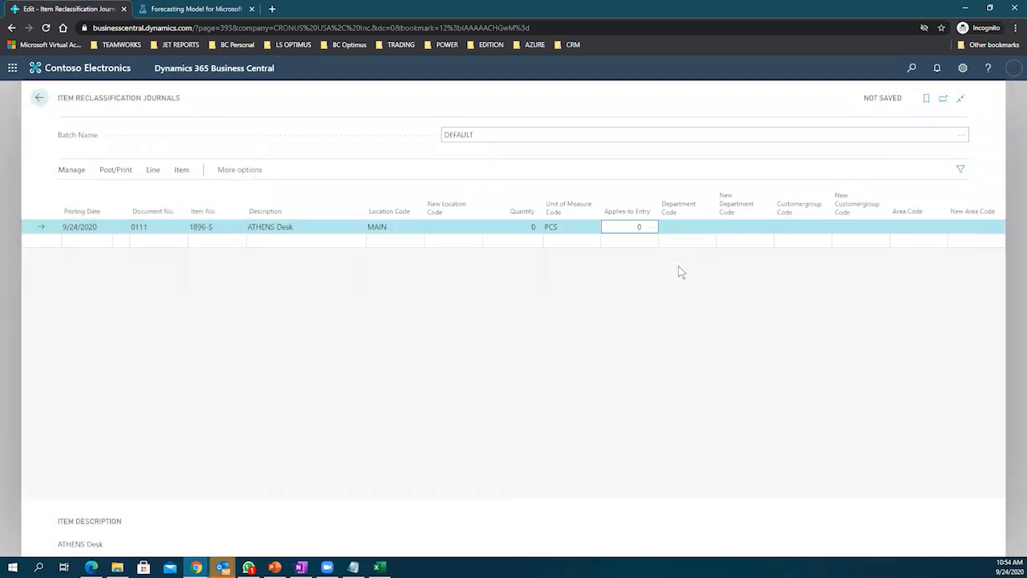
Step: Switch the item to 1908-S LONDON Swivel Chair, blue from the full list; it has no ledger entries
click(213, 227)
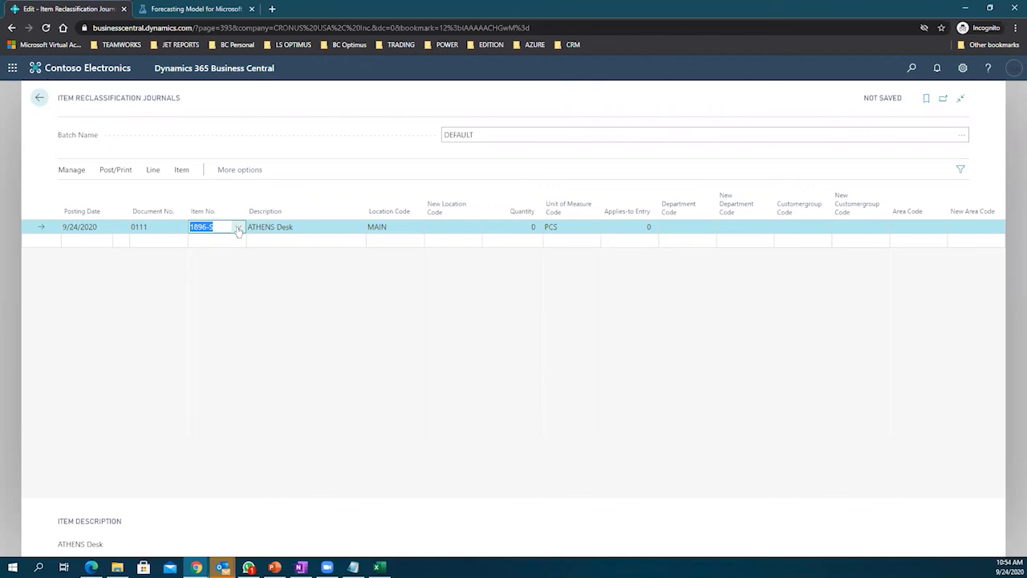
click(238, 229)
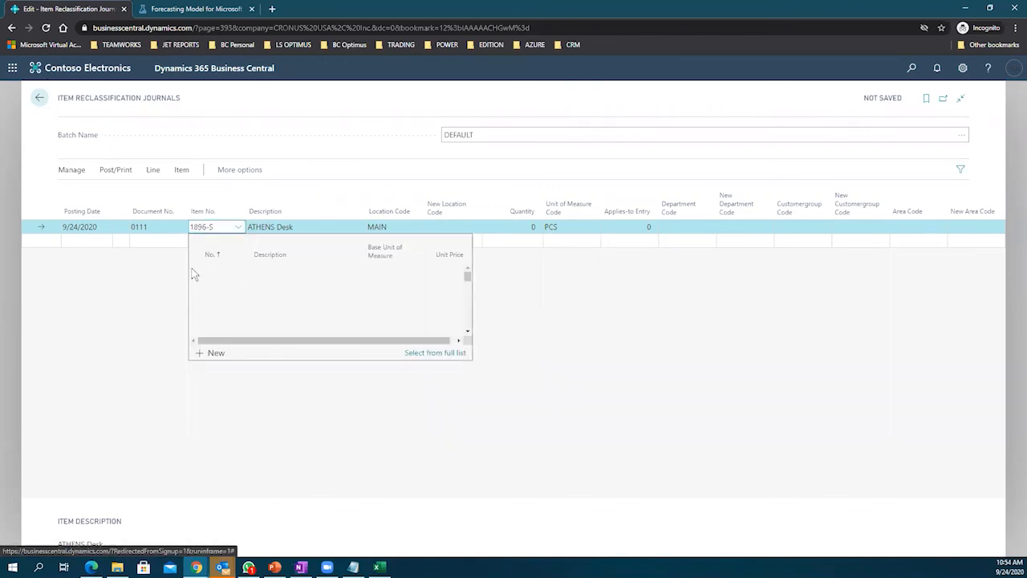
click(164, 274)
click(229, 228)
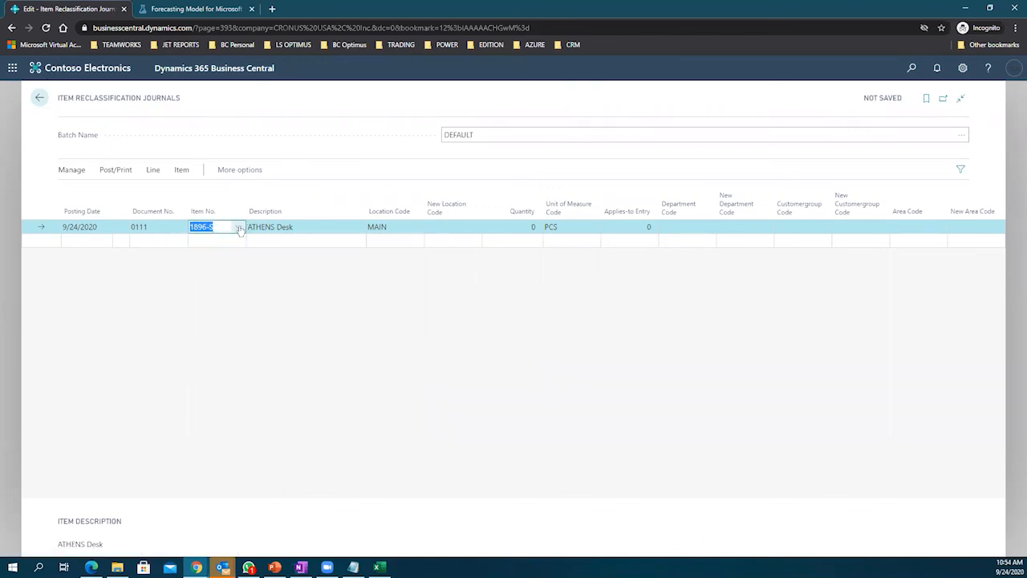
click(240, 229)
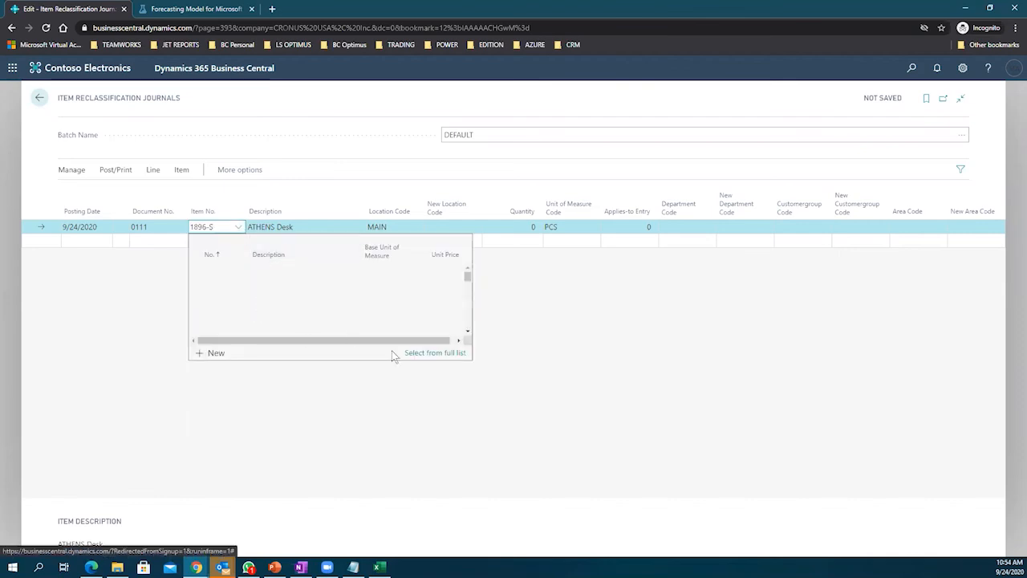
click(425, 353)
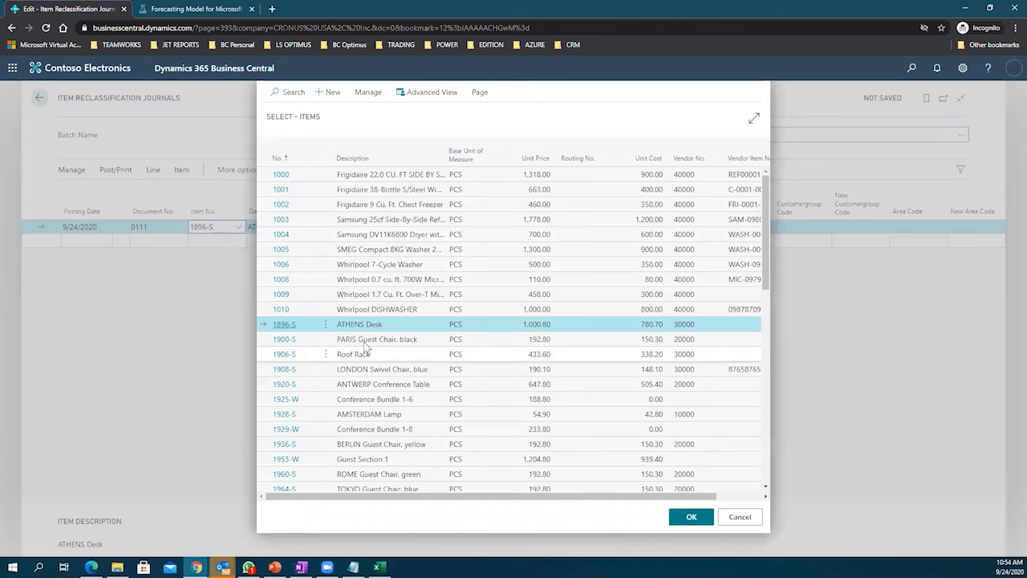
click(361, 340)
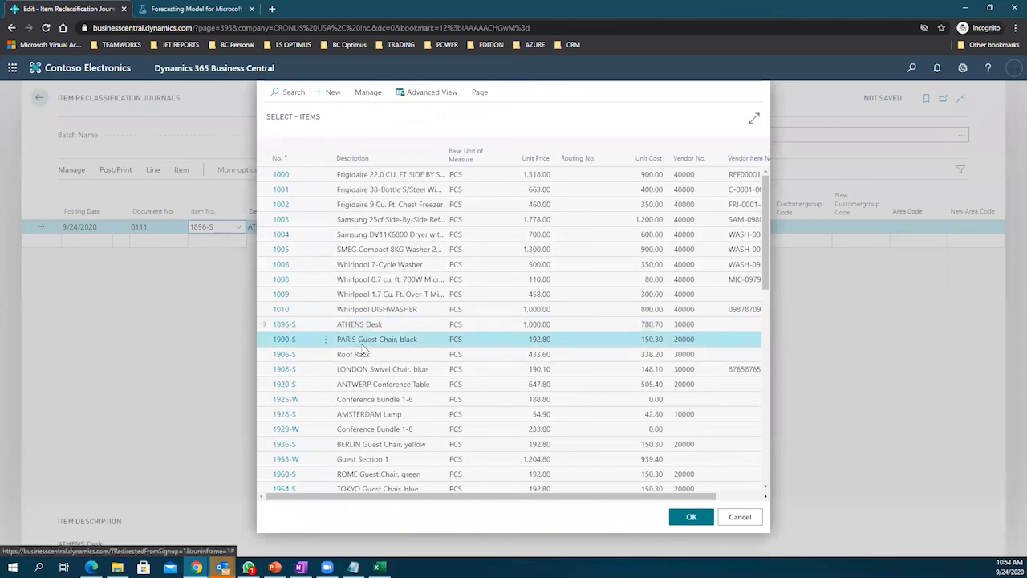
click(363, 353)
click(375, 371)
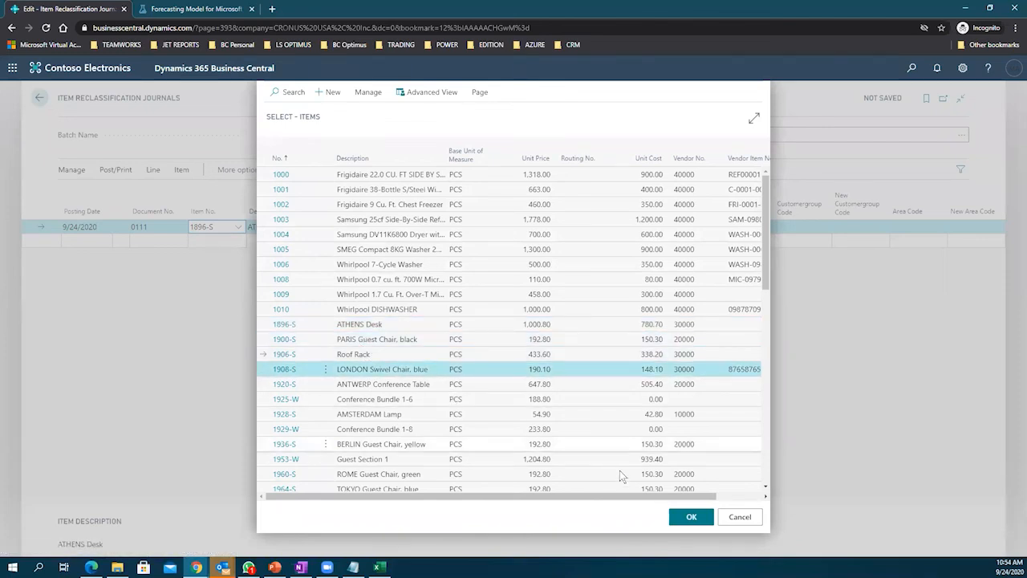
click(691, 517)
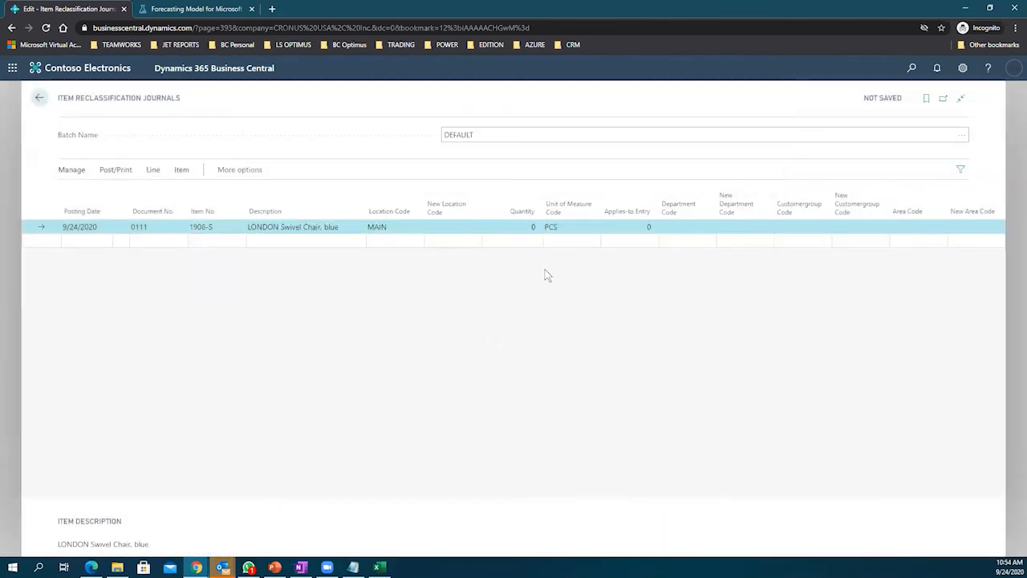
click(632, 227)
click(645, 228)
click(740, 277)
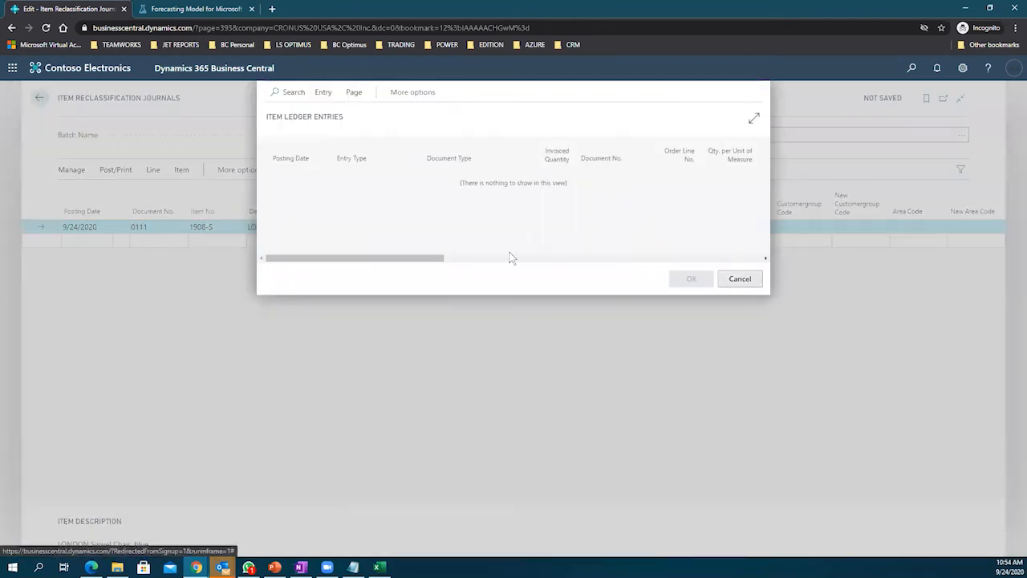
Step: Choose AUTO-0000 Driver Side Headlight as the line's item from the dropdown
click(238, 228)
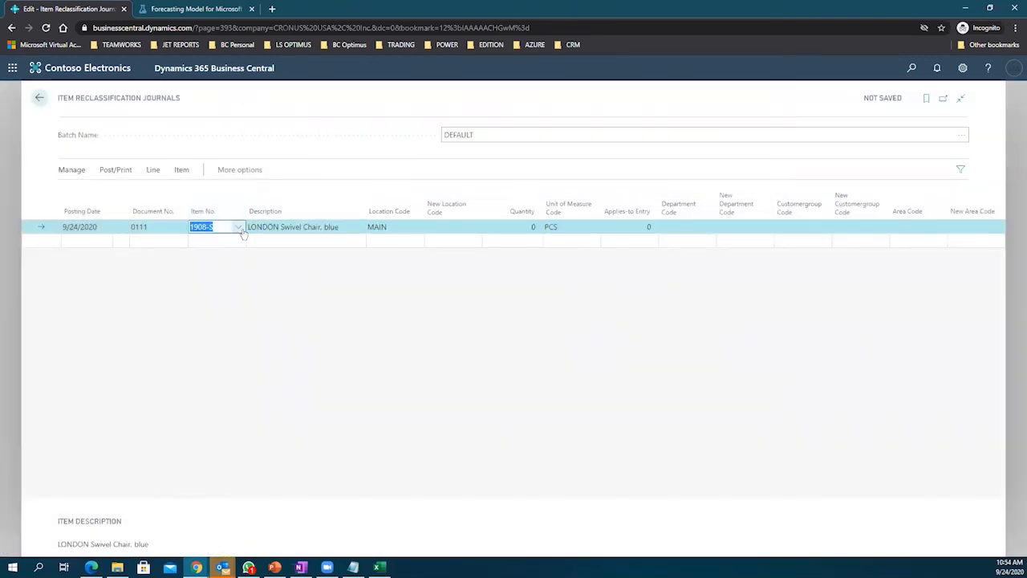
click(239, 227)
scroll(336, 281, down, 2)
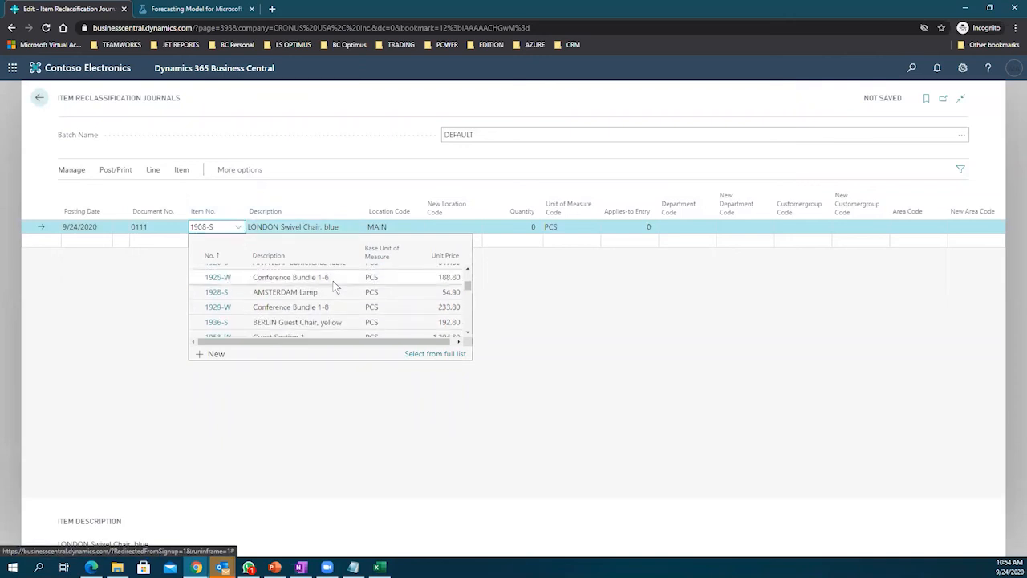
scroll(336, 286, down, 1)
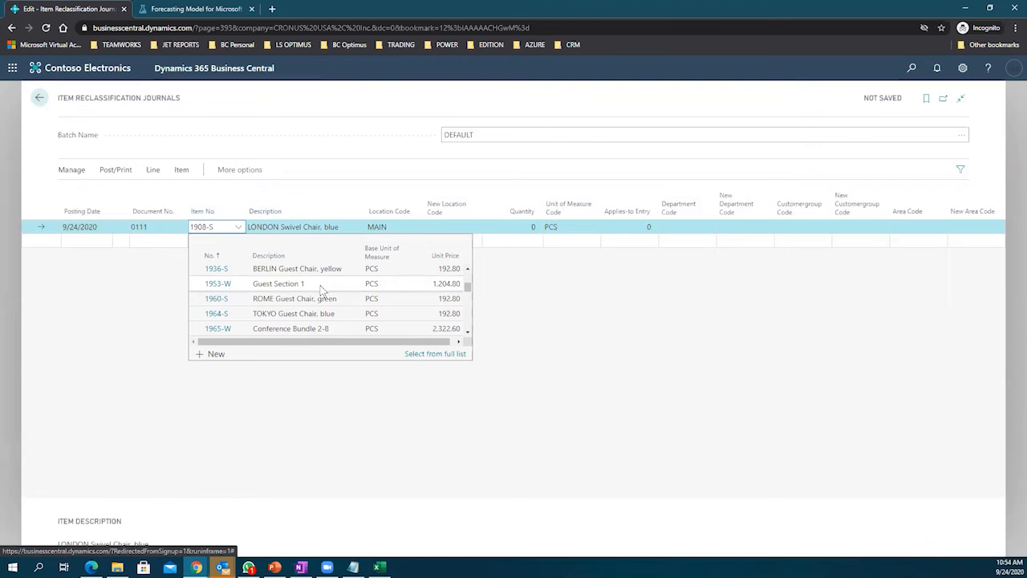
scroll(324, 289, down, 3)
scroll(322, 290, down, 3)
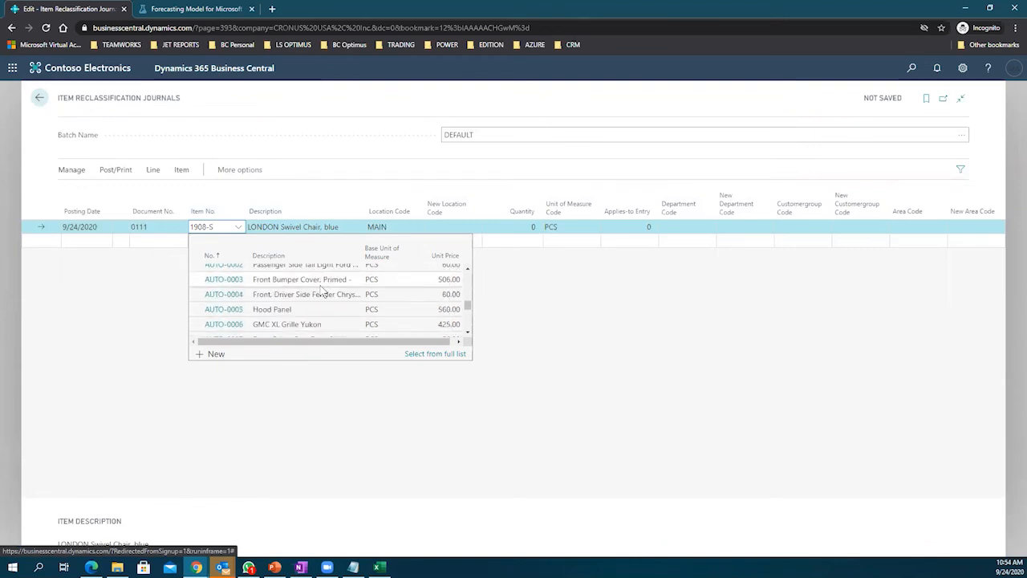
scroll(321, 290, up, 1)
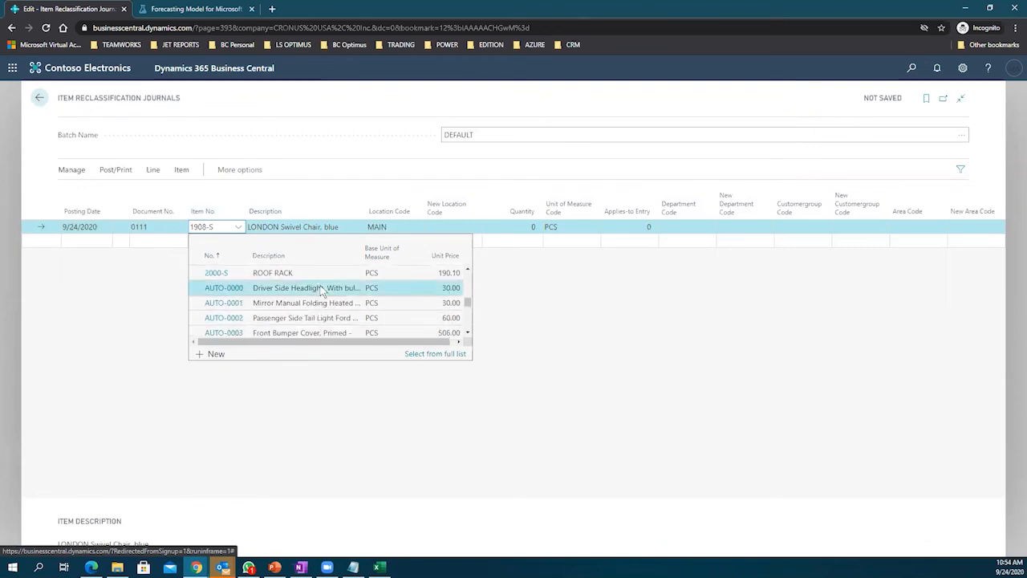
click(339, 277)
click(646, 228)
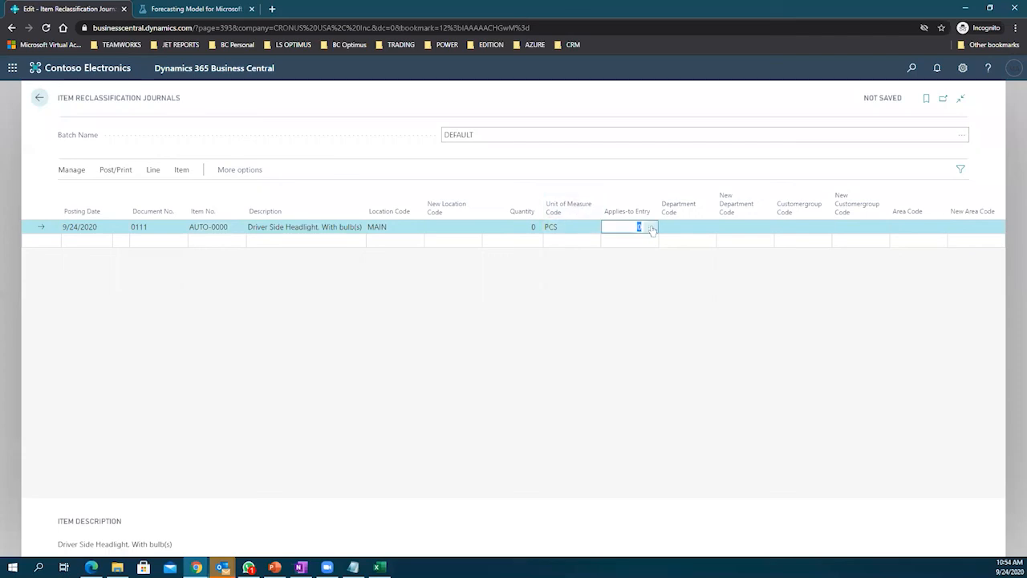
Step: Check the headlight, then try AUTO-0008 Windshield; neither has ledger entries to apply
click(650, 229)
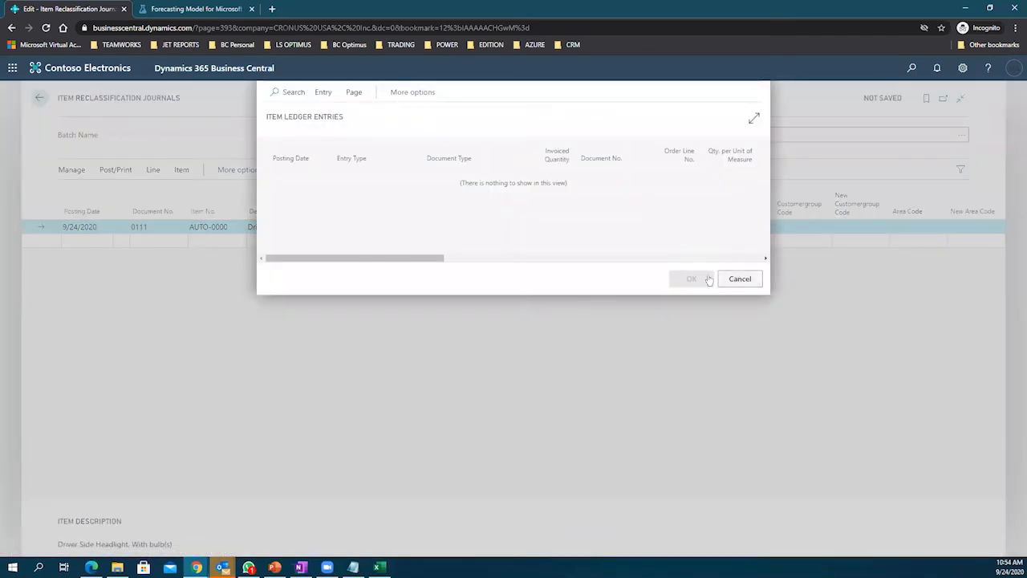
click(738, 278)
click(207, 226)
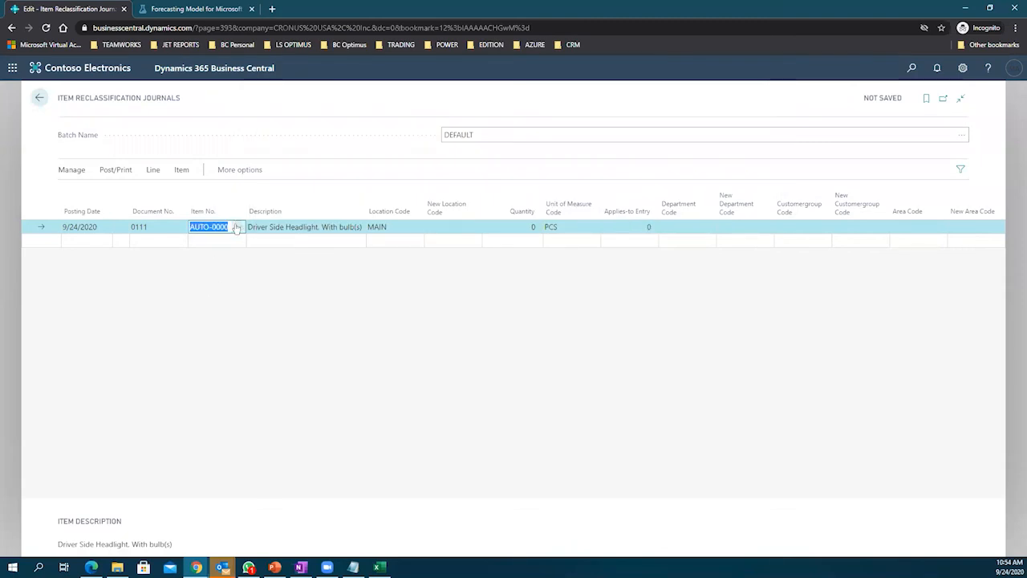
click(238, 228)
scroll(294, 309, down, 2)
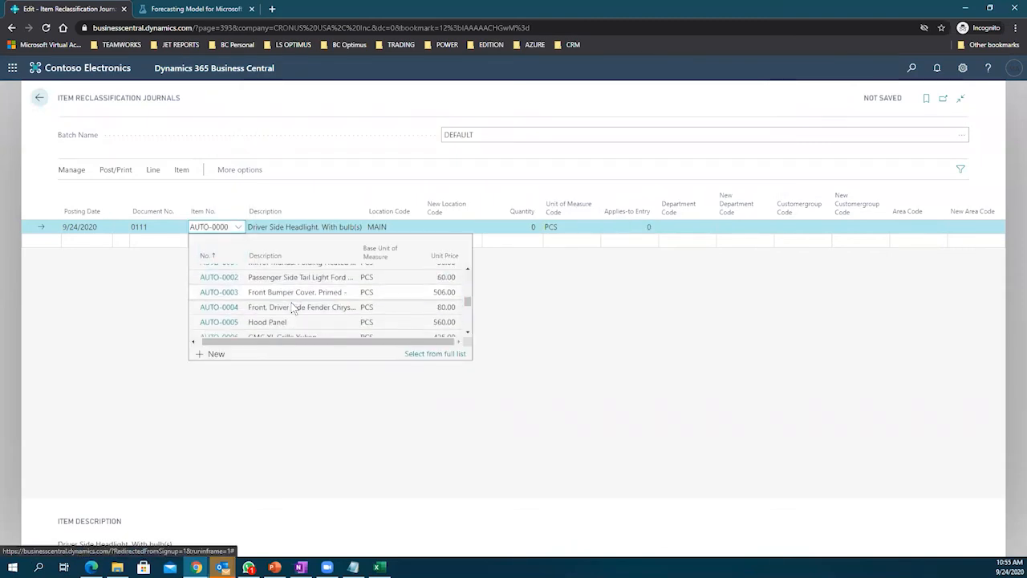
scroll(293, 309, down, 2)
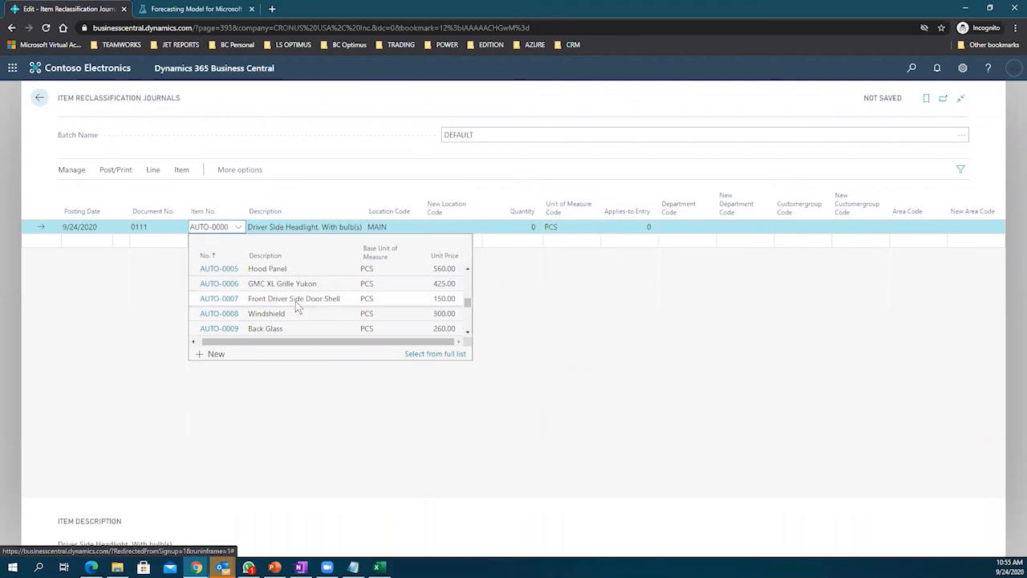
scroll(297, 308, down, 1)
scroll(294, 314, up, 1)
click(292, 314)
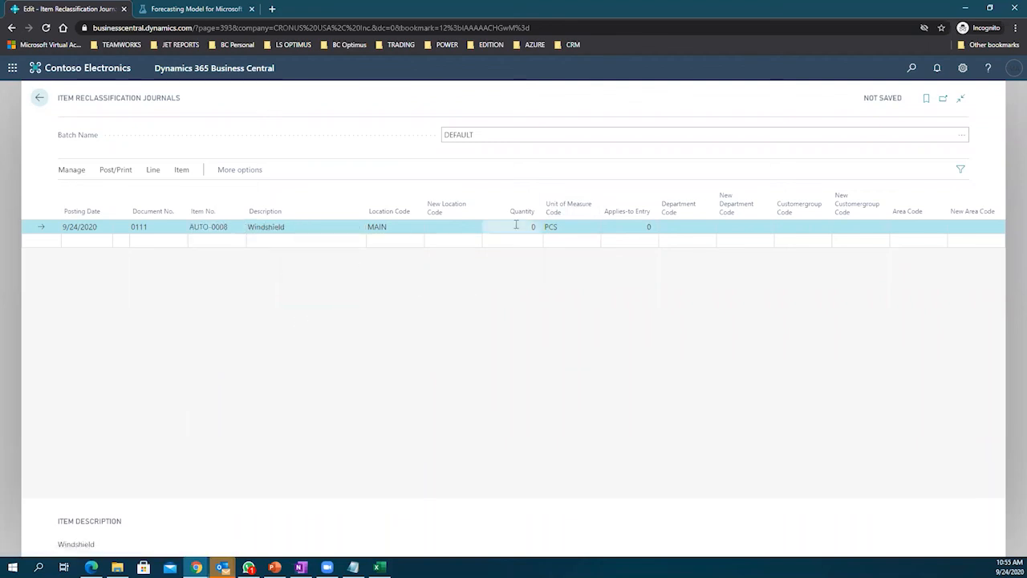
click(646, 227)
click(648, 227)
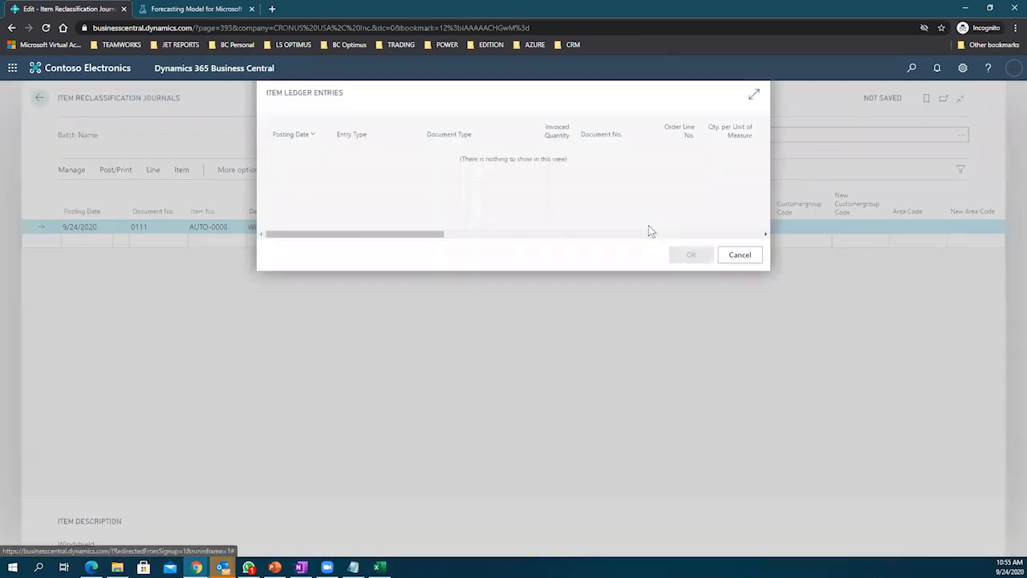
click(738, 277)
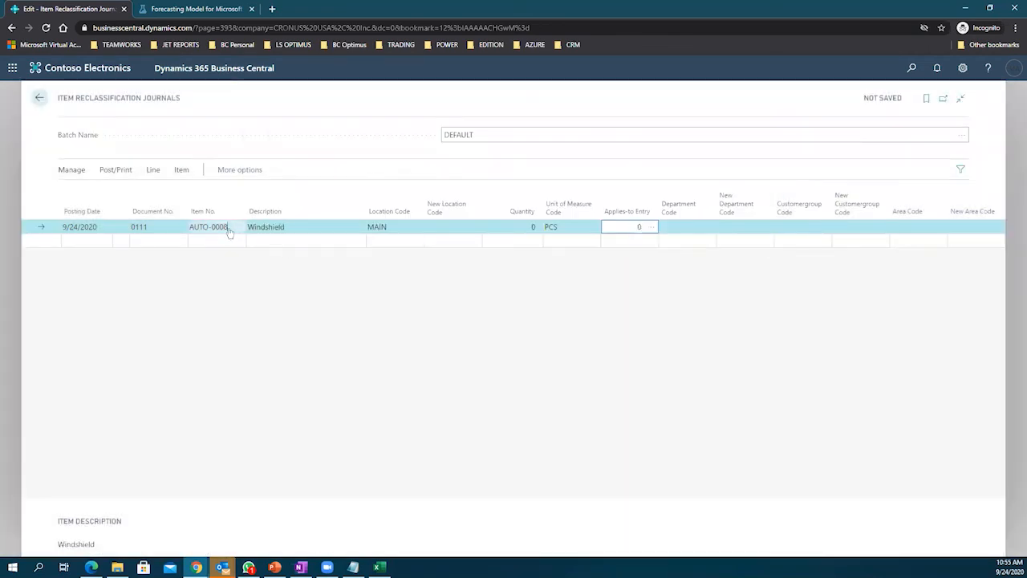
Step: Try the Piston Ring Set item, whose ledger entries list is also empty
click(239, 229)
scroll(275, 320, down, 2)
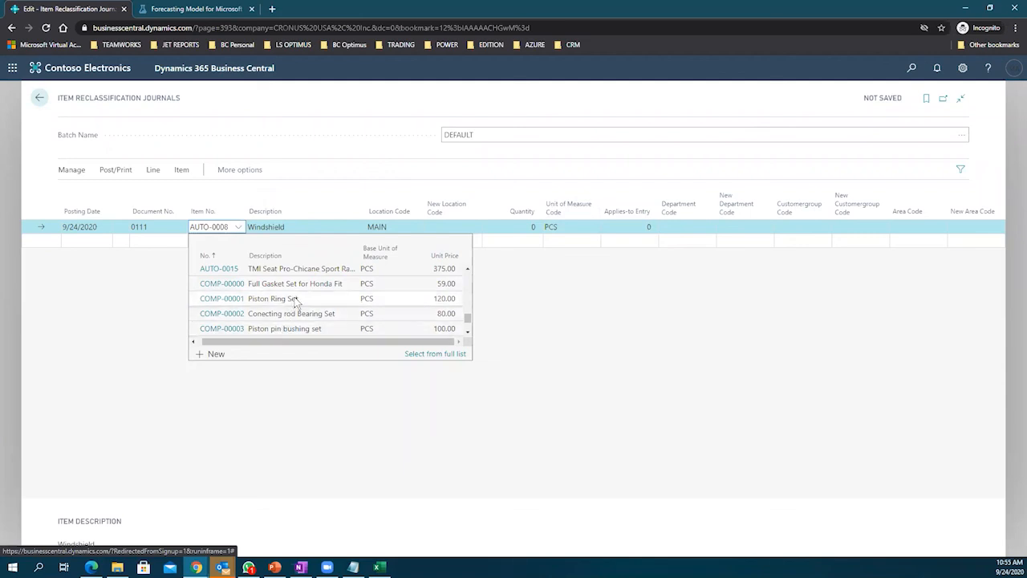
click(296, 300)
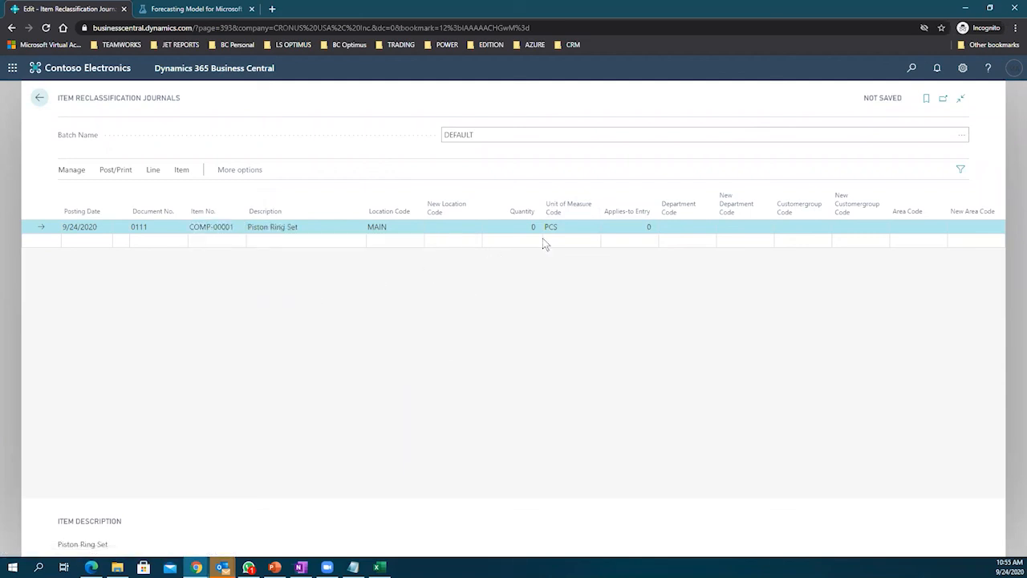
click(633, 228)
click(647, 226)
click(726, 278)
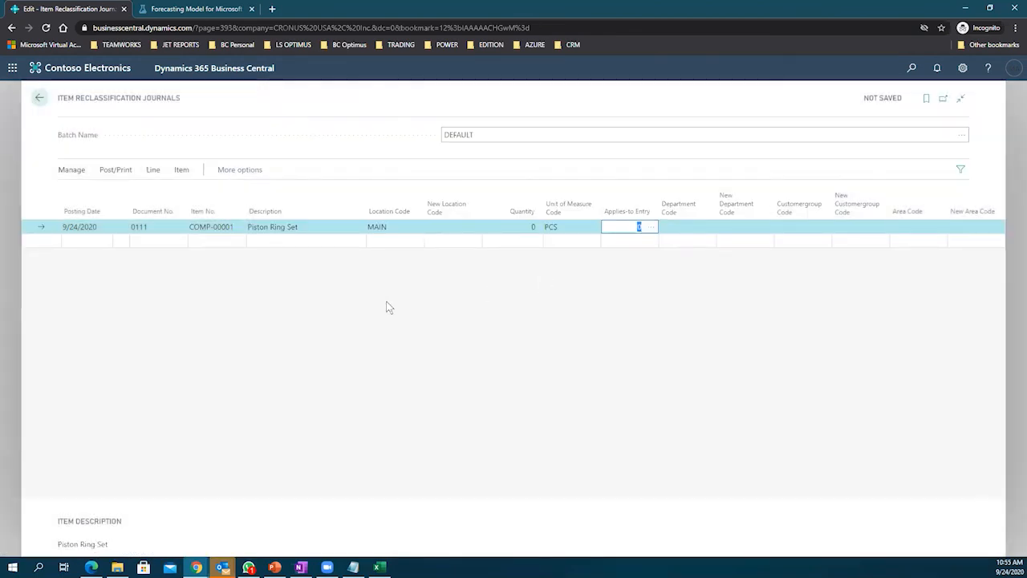
Step: Pick item 1000, the Frigidaire fridge, and find no entries to apply
click(153, 226)
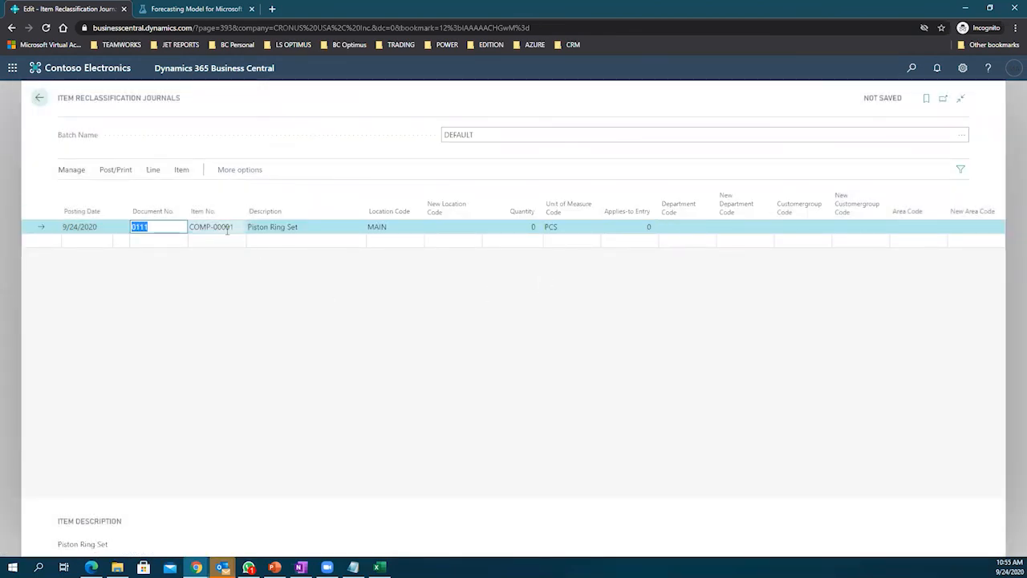
key(Tab)
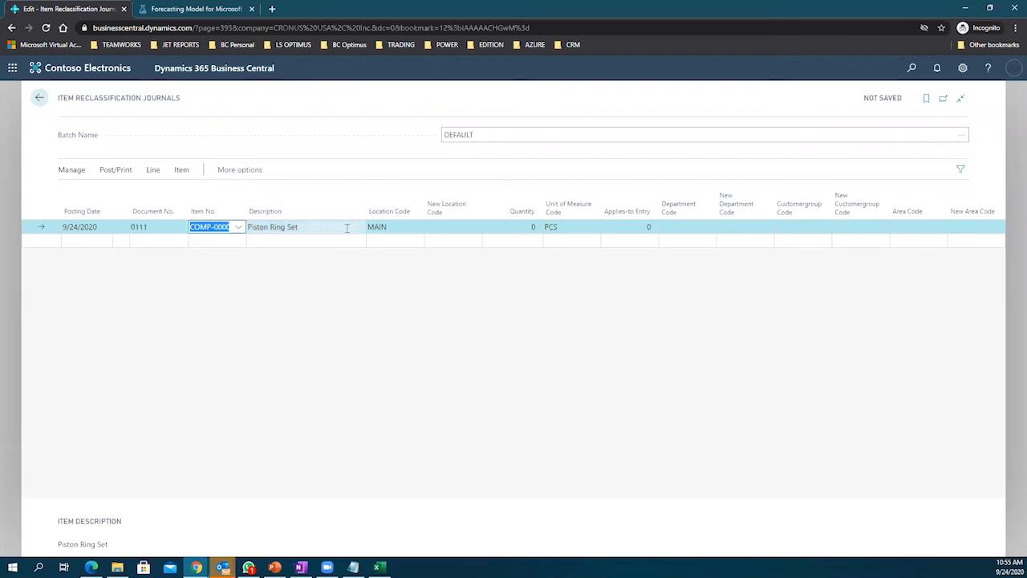
click(239, 226)
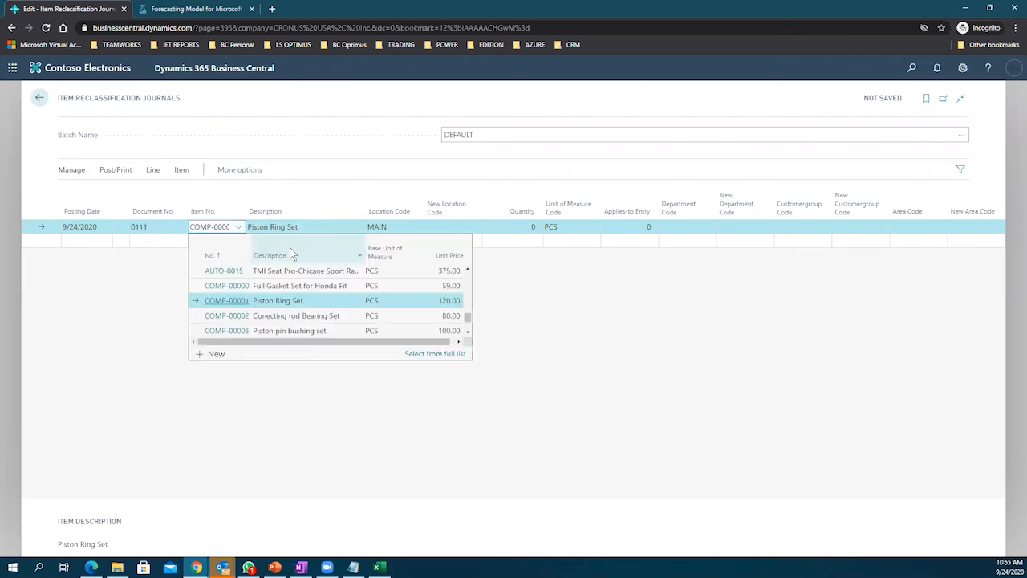
scroll(348, 301, up, 10)
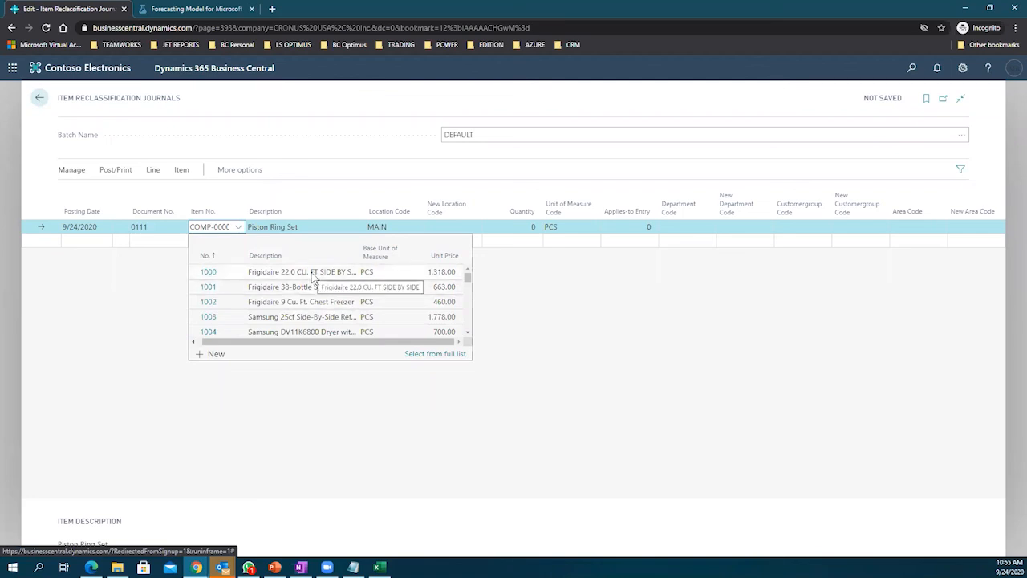
click(313, 273)
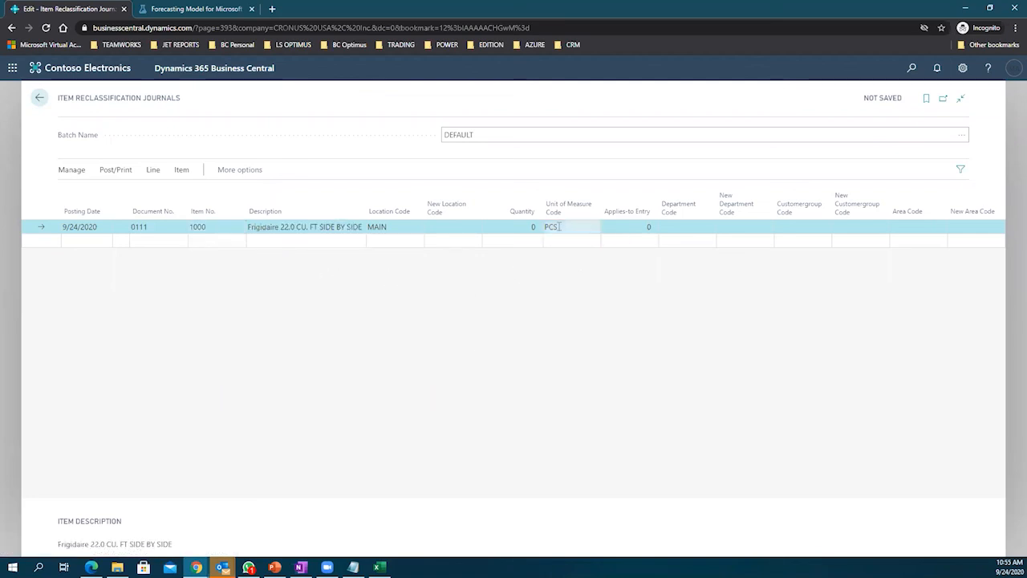
click(622, 230)
click(650, 229)
click(736, 279)
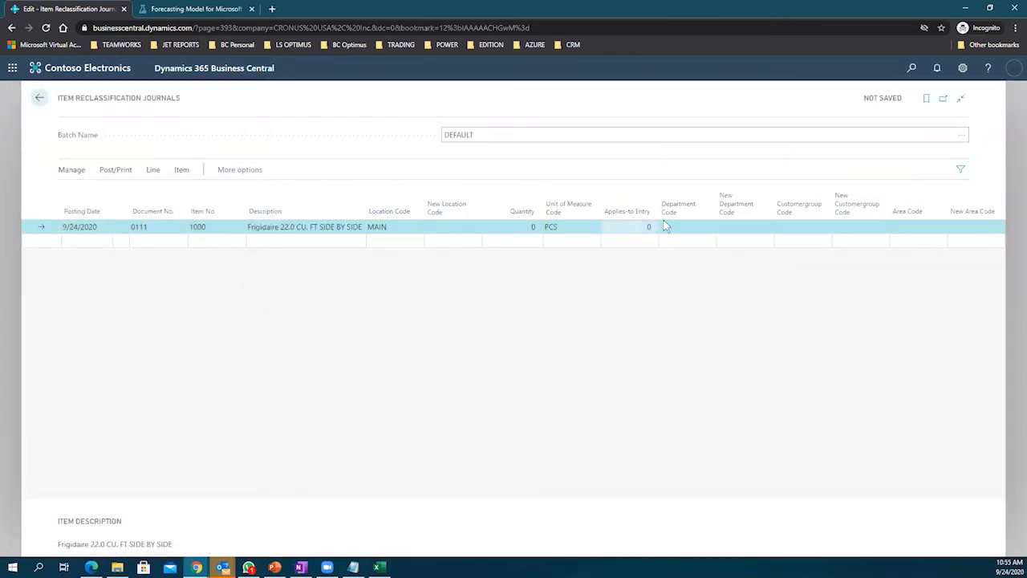
click(153, 171)
click(182, 171)
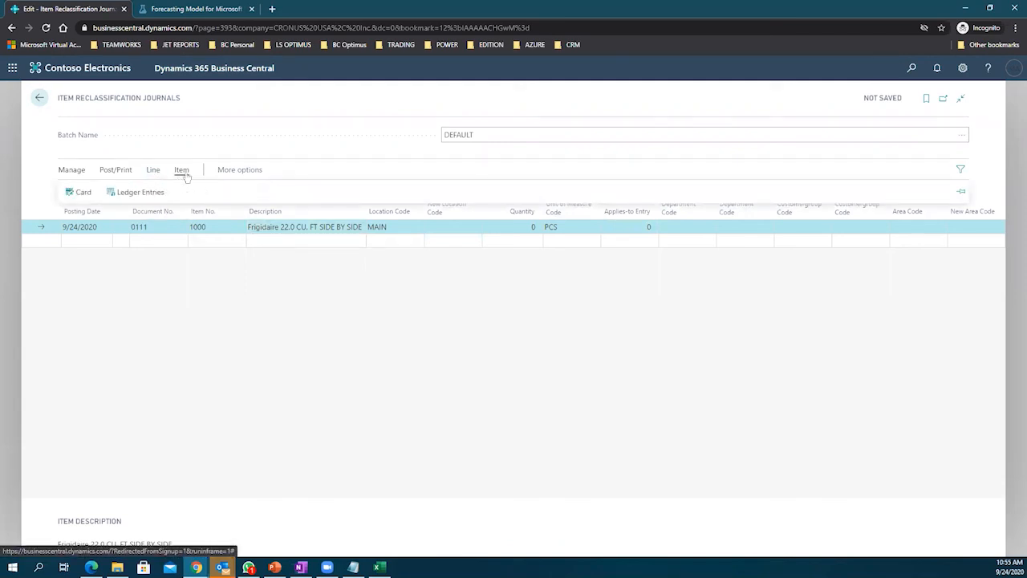
click(222, 173)
click(222, 172)
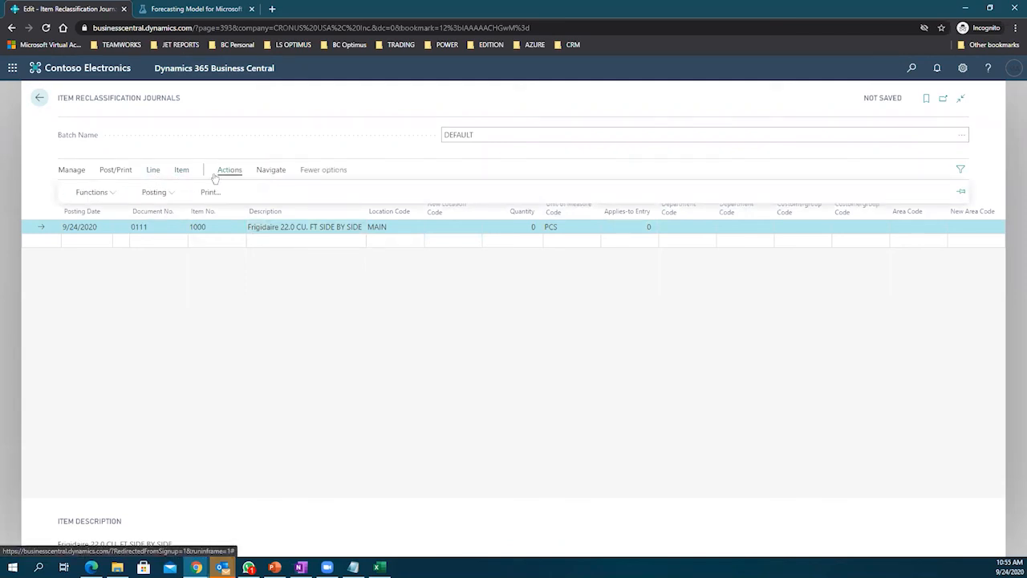
click(112, 192)
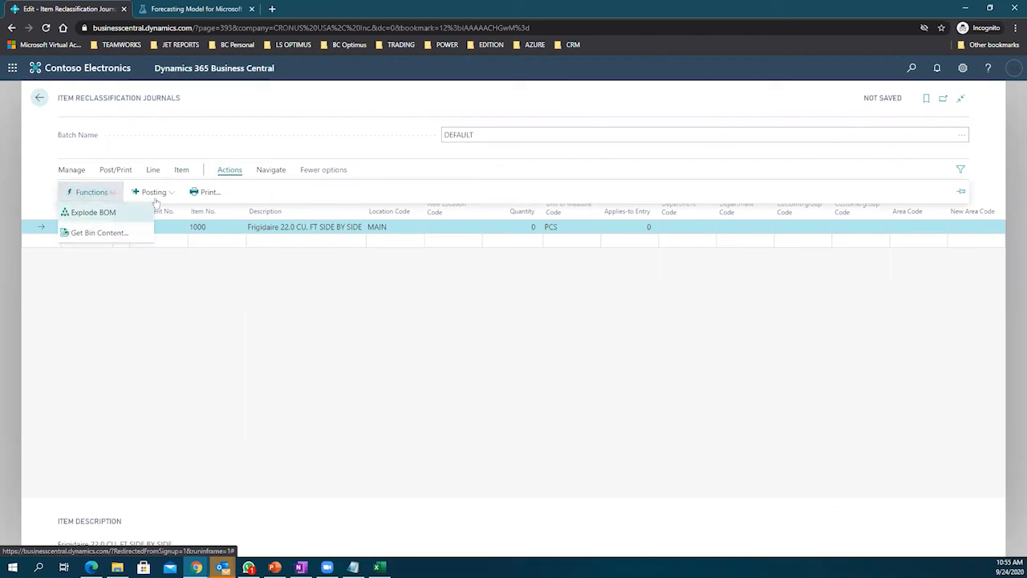
click(270, 176)
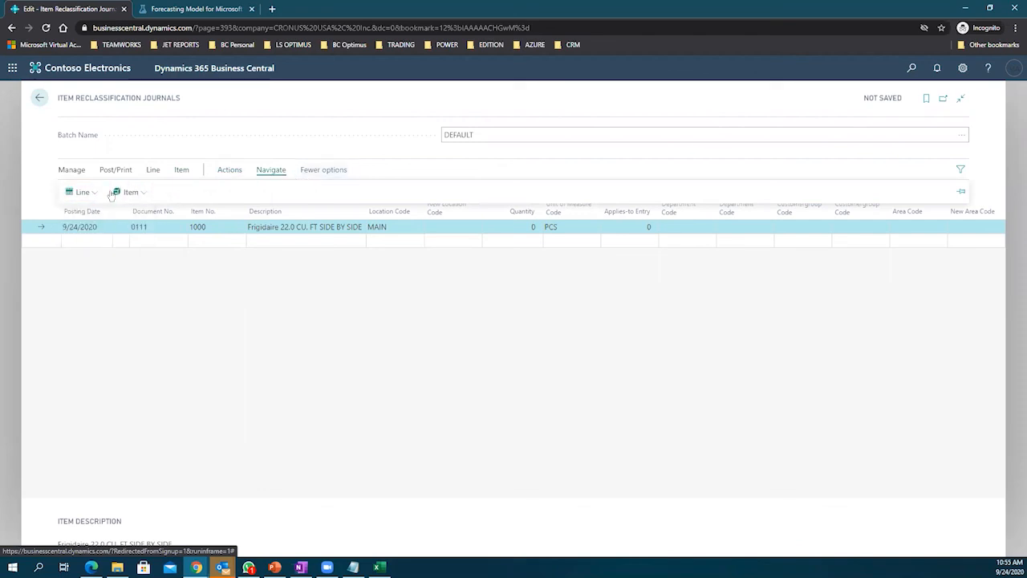
click(93, 194)
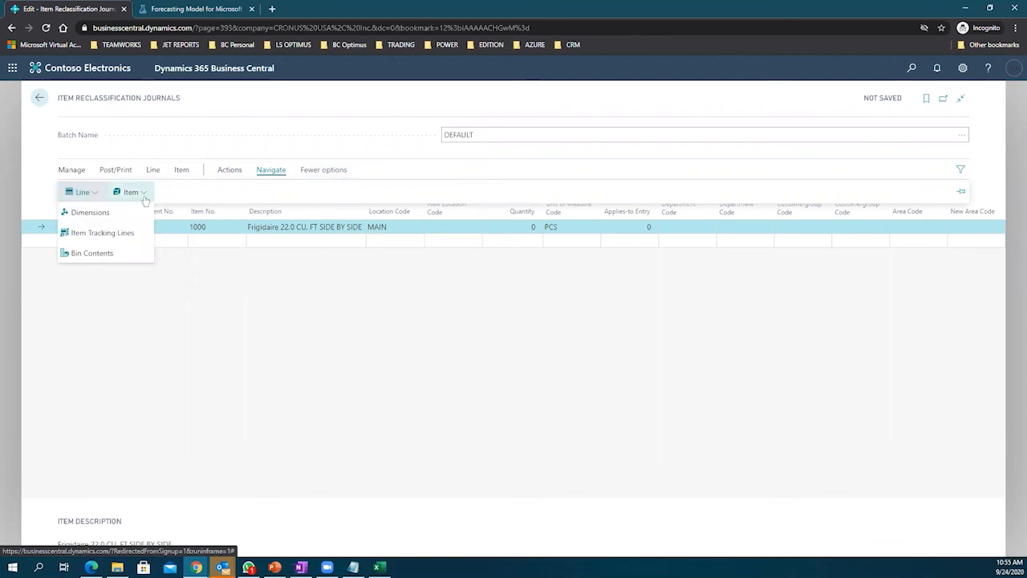
click(131, 192)
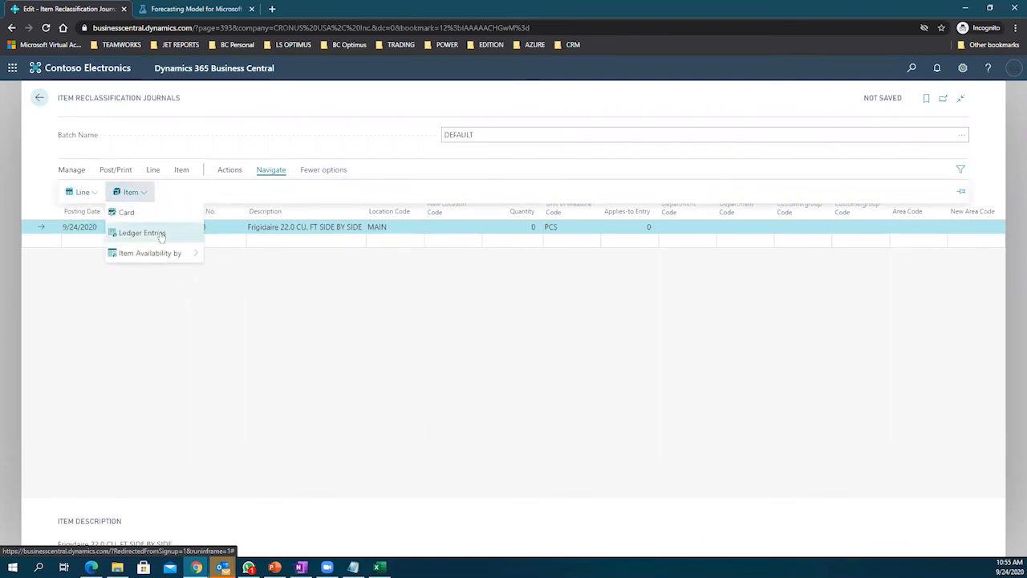
click(143, 233)
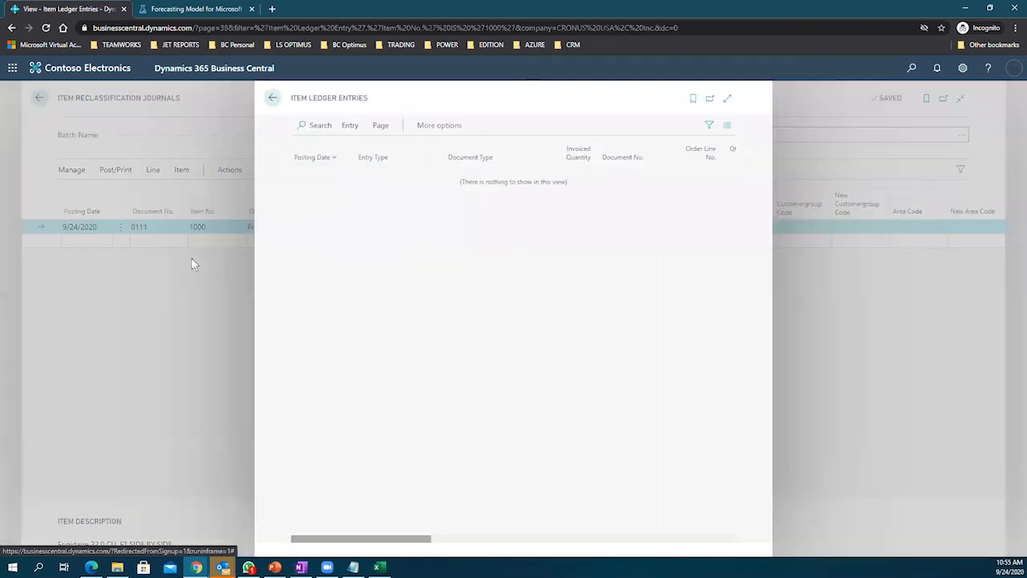
click(272, 99)
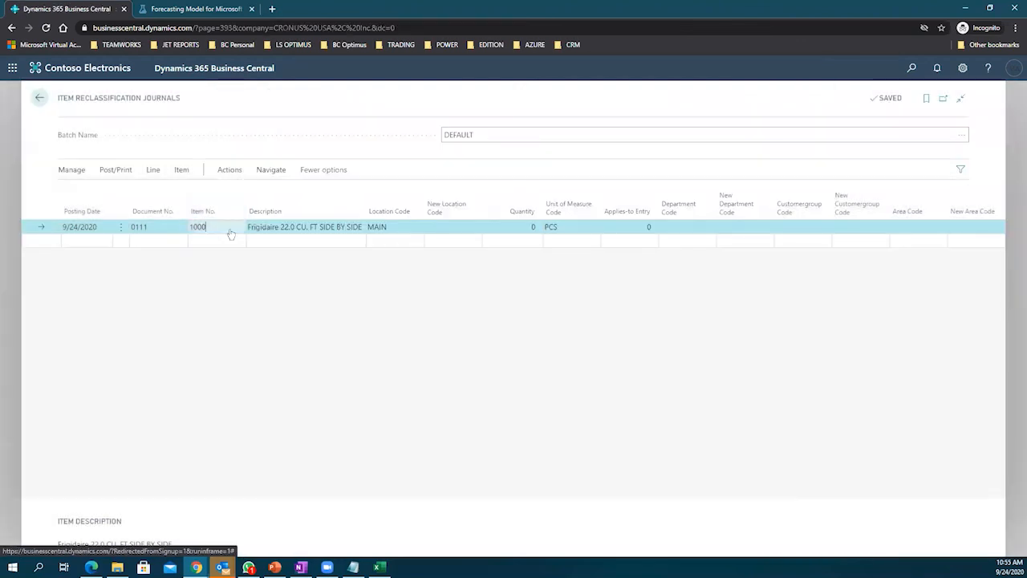
click(215, 228)
Step: Set the item to 1896-S ATHENS Desk and review its item ledger entries before returning
click(215, 228)
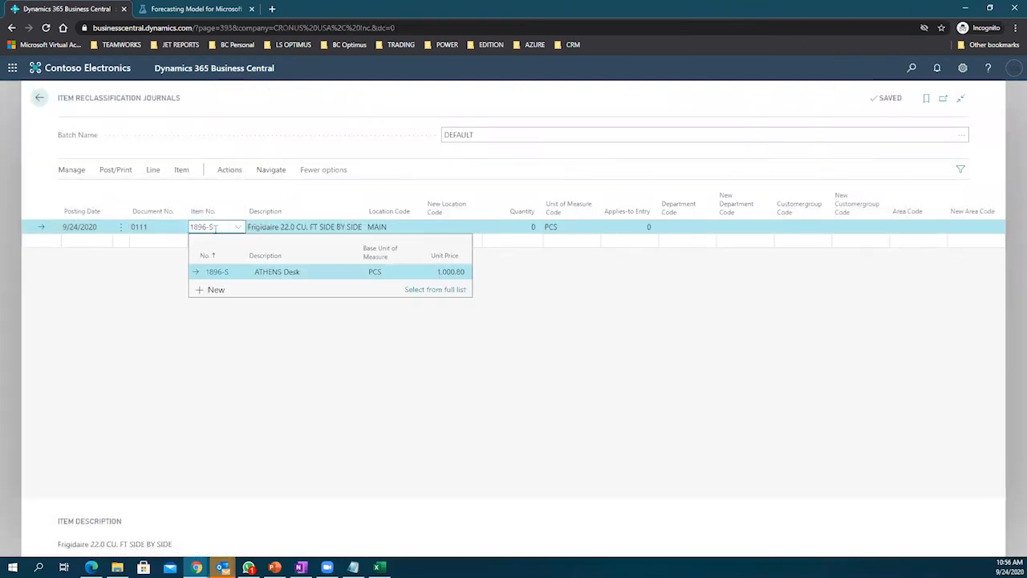
key(Tab)
click(273, 170)
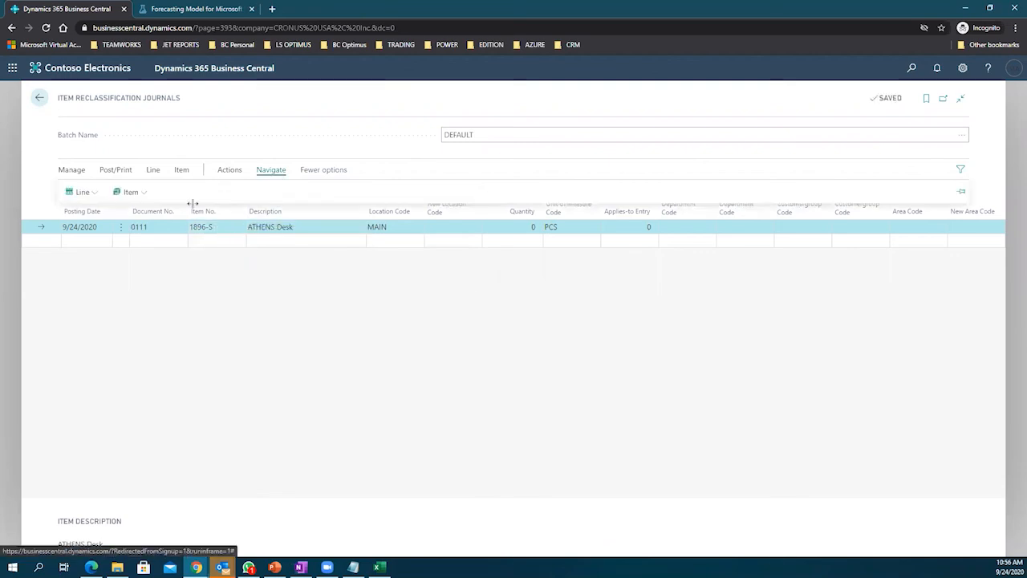
click(128, 191)
click(142, 233)
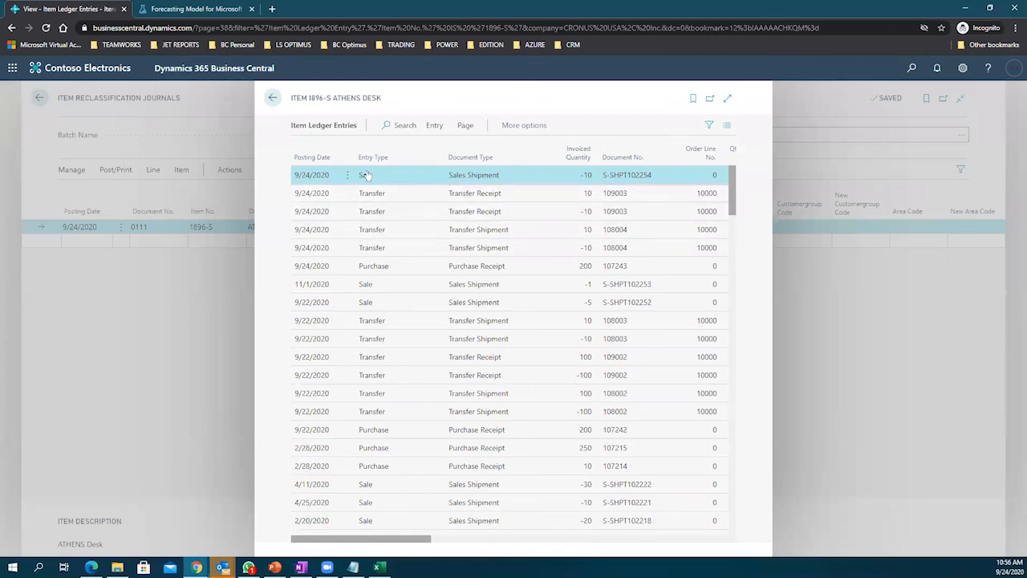
click(273, 98)
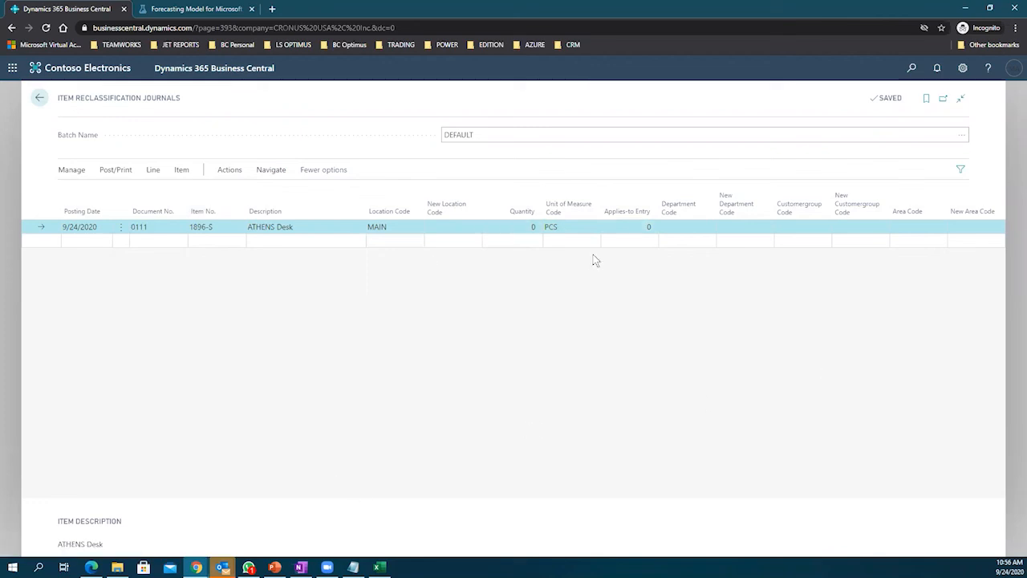
Step: Pick the 9/22/2020 purchase receipt and enter quantity 10 after the missing-quantity error
click(572, 225)
click(653, 227)
click(651, 227)
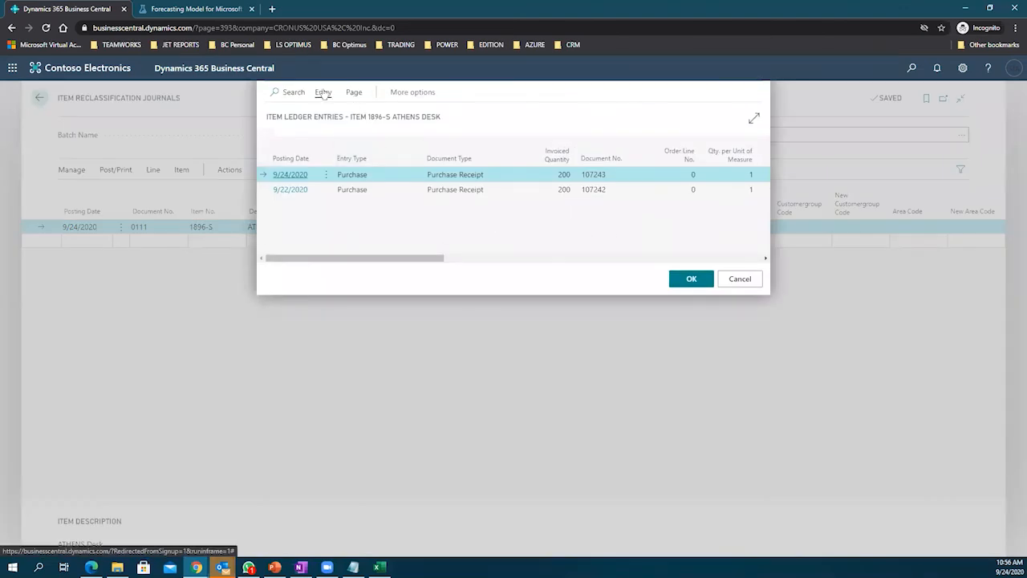
click(323, 93)
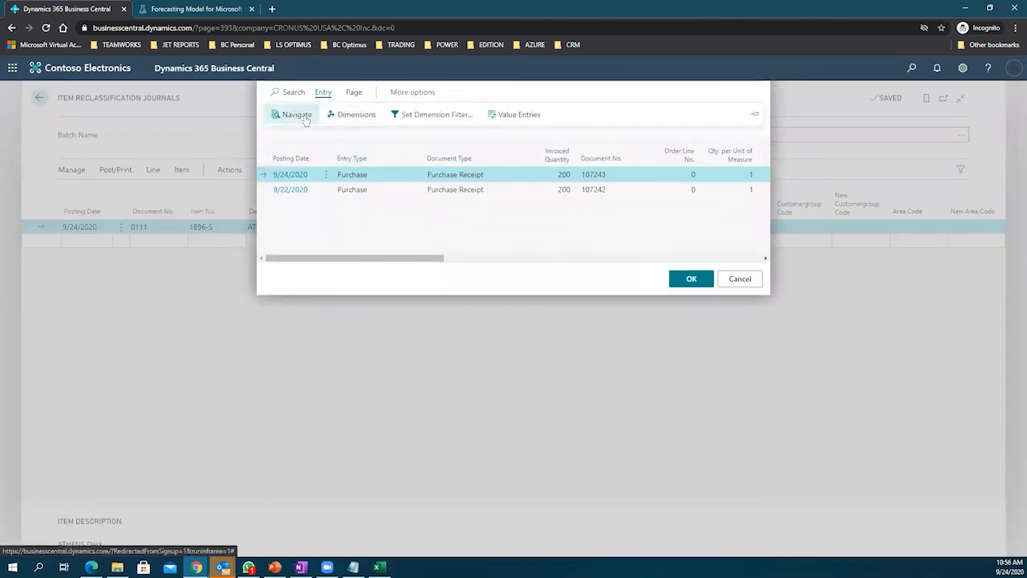
click(354, 93)
drag(381, 263, 711, 254)
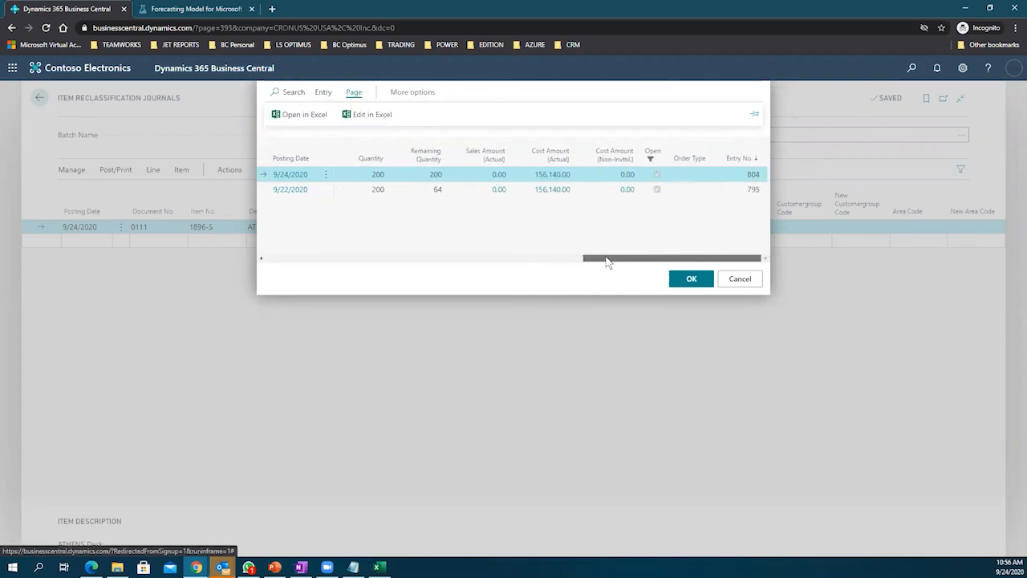
drag(607, 261, 318, 296)
click(302, 191)
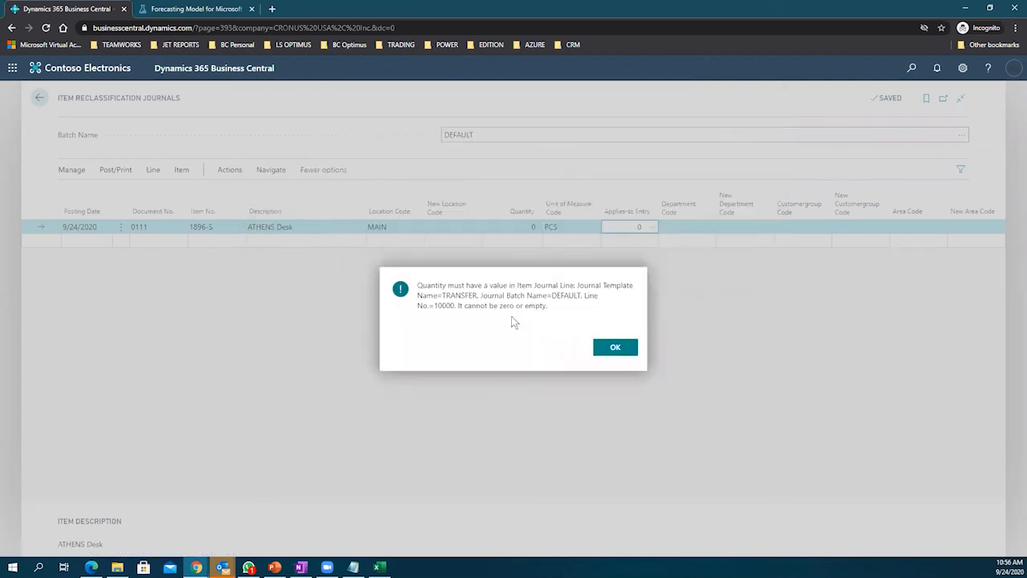
click(614, 348)
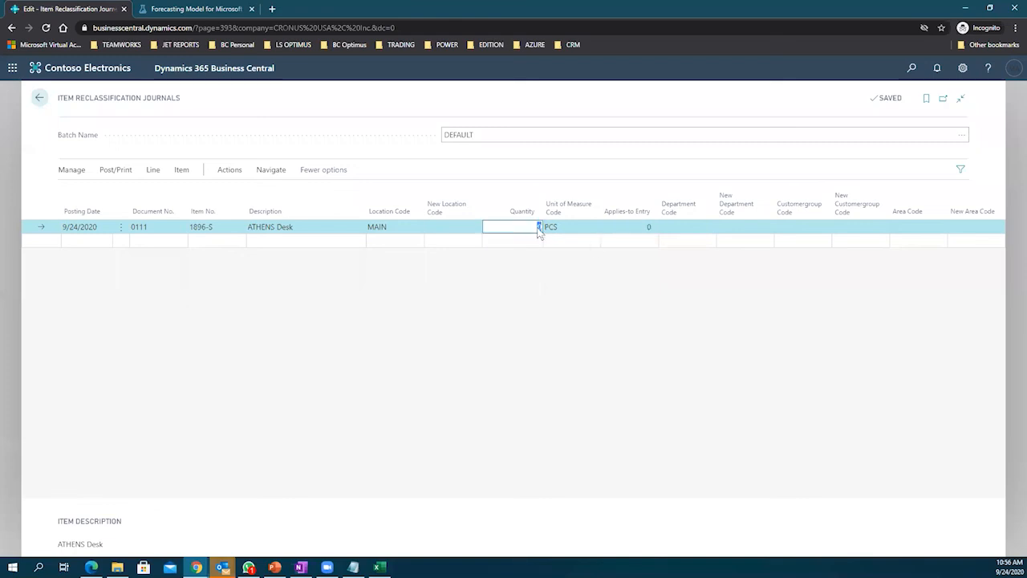
text(10)
key(Tab)
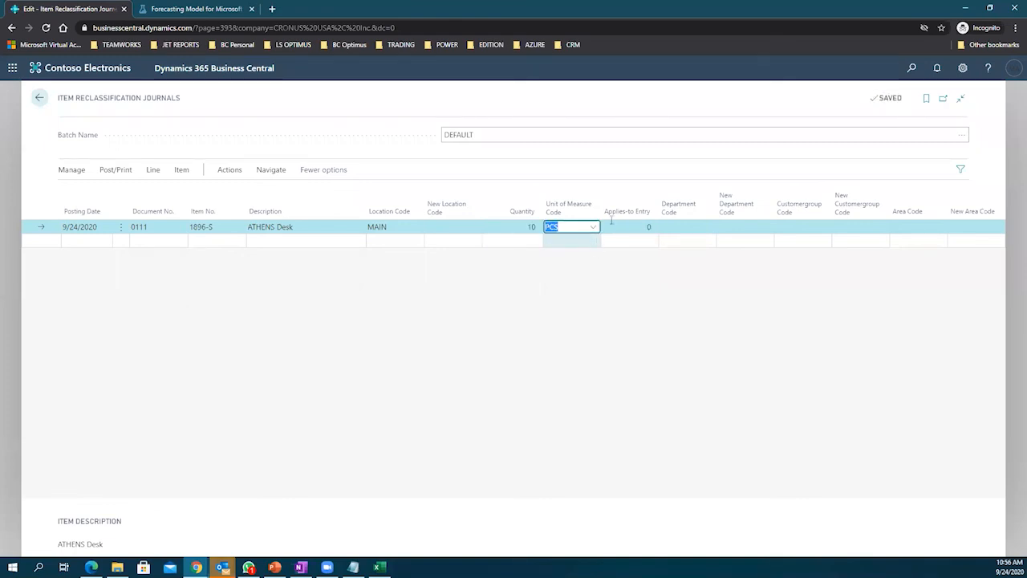
Step: Apply ledger entry 804 to the line and review the ledger entries list
click(637, 227)
click(652, 228)
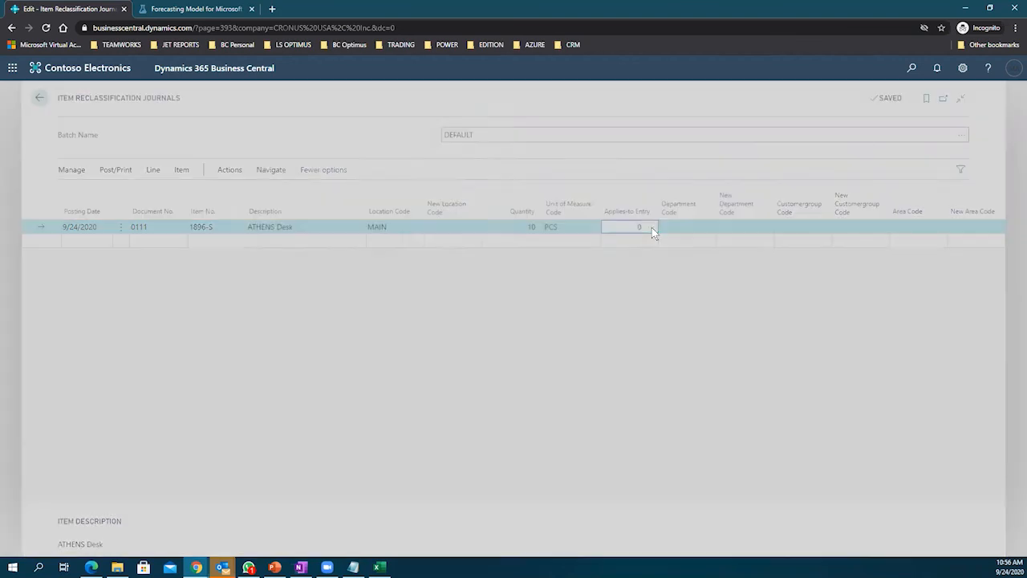
click(678, 278)
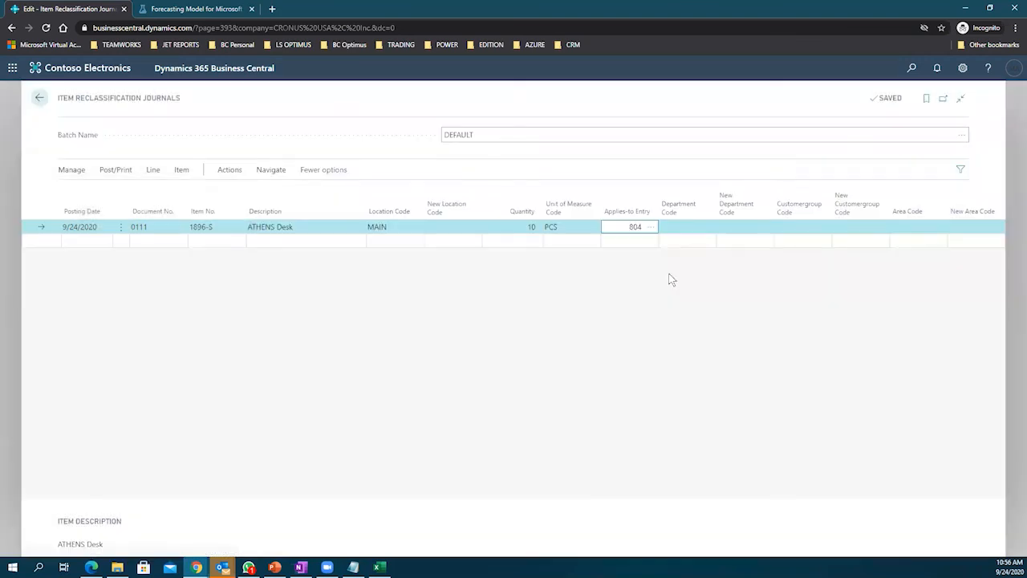
click(581, 289)
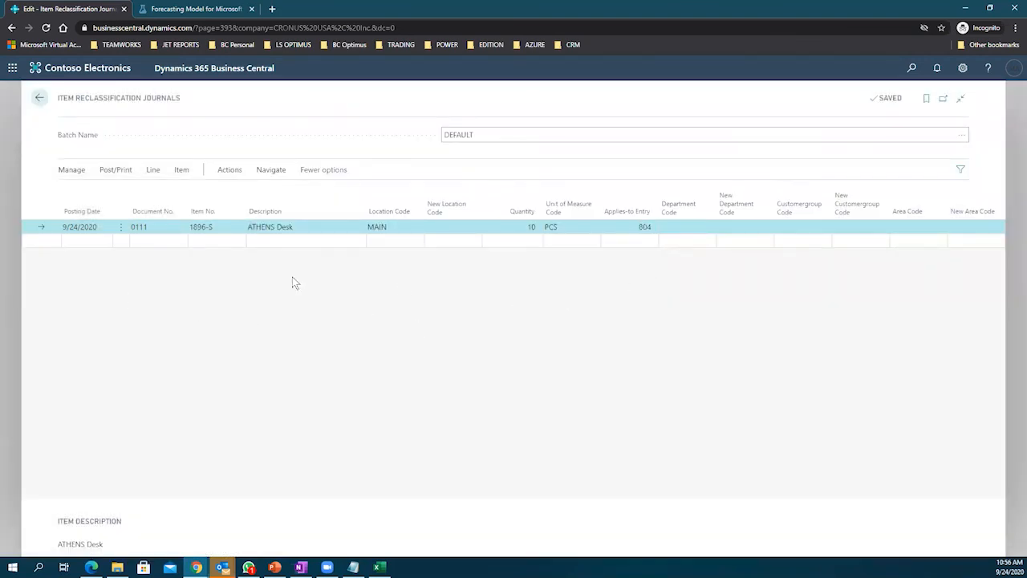
click(641, 227)
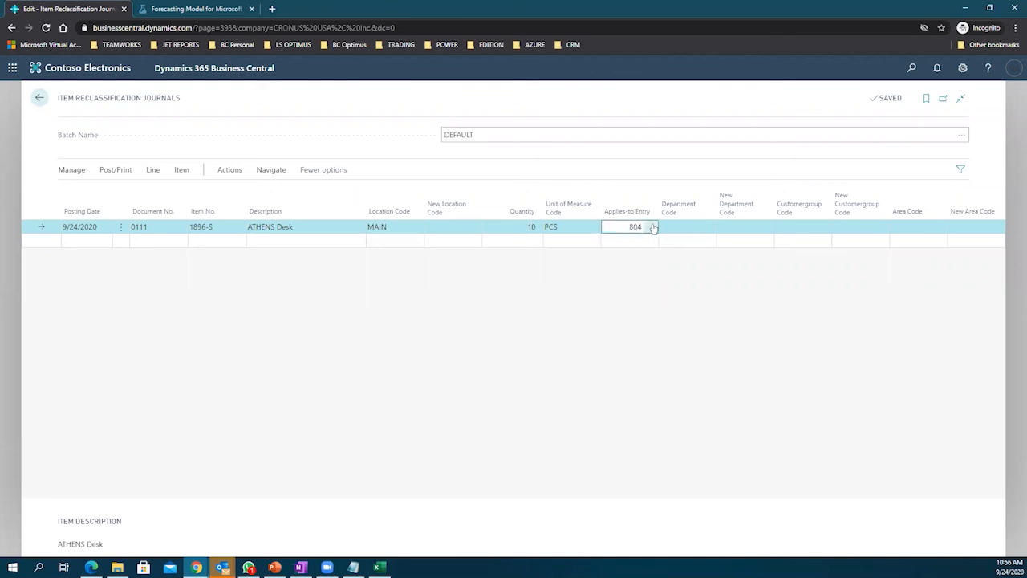
click(651, 228)
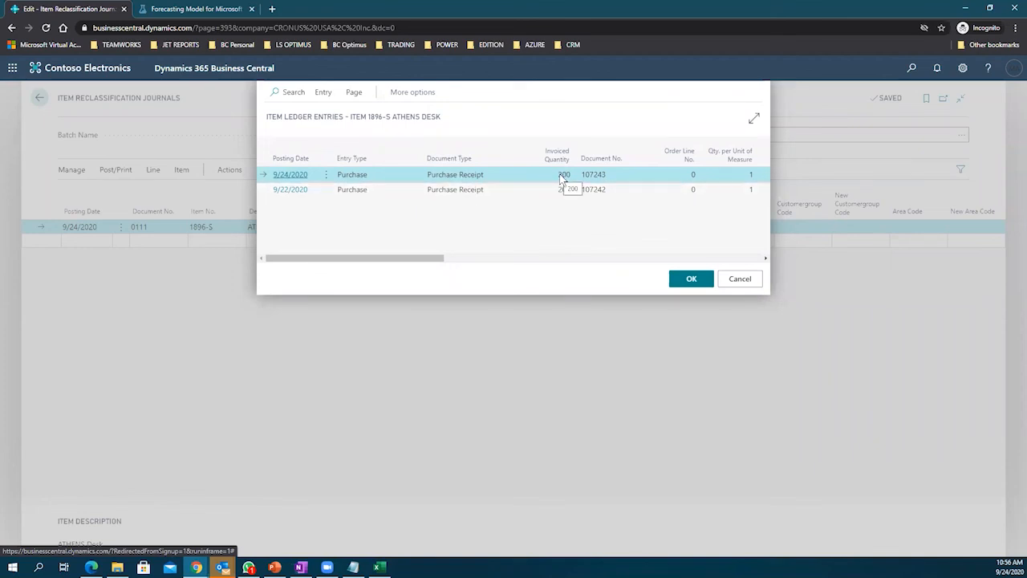
drag(409, 258, 548, 265)
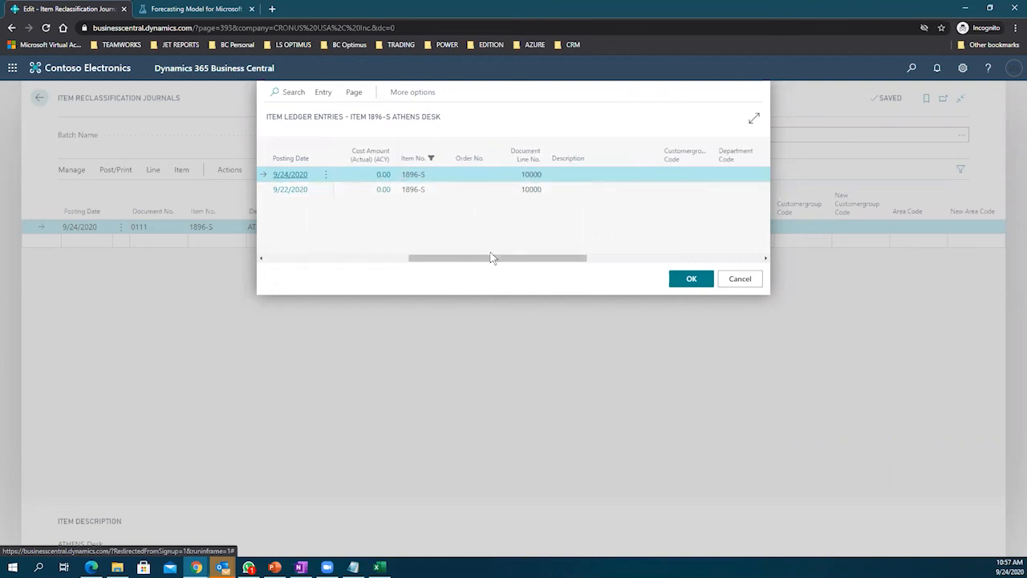
click(742, 283)
click(529, 226)
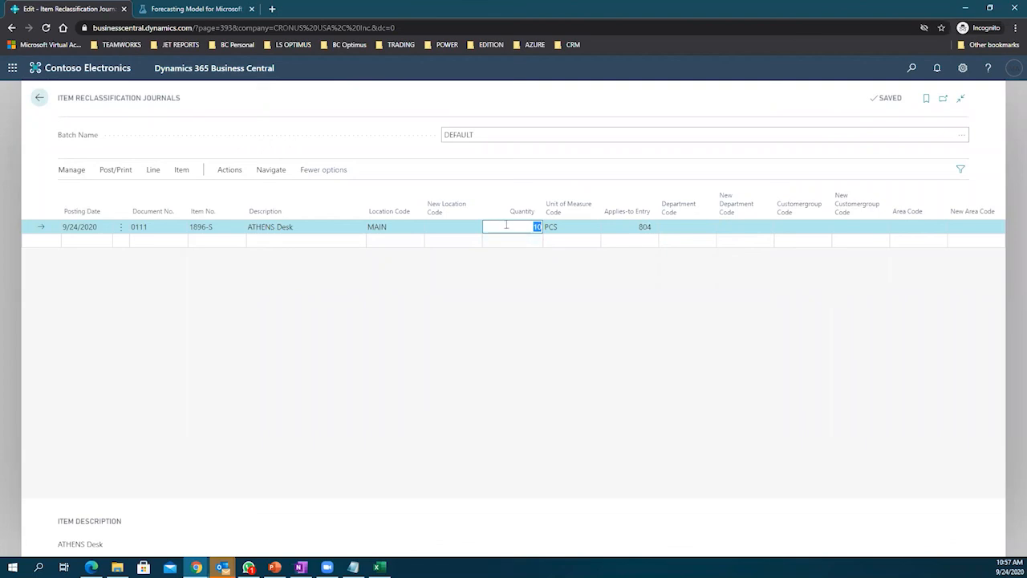
Step: Set the quantity to 200, correcting the mistaken 2,000
text(2000)
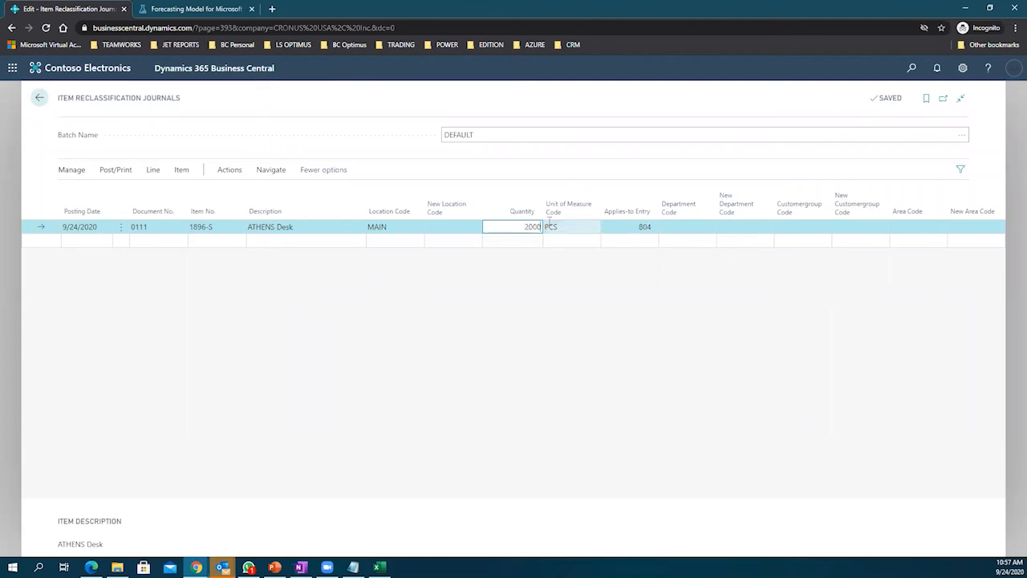
click(549, 223)
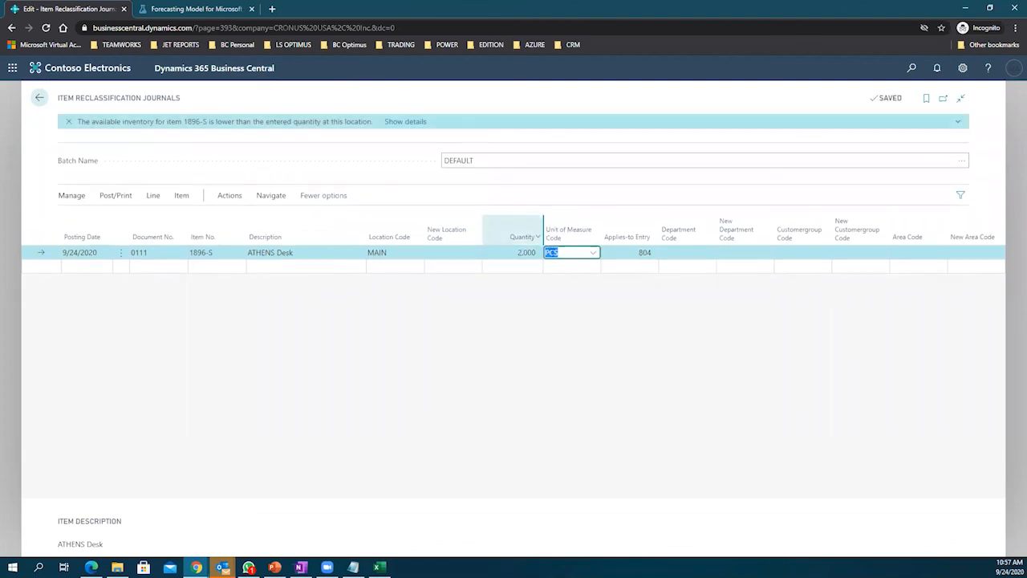
click(536, 253)
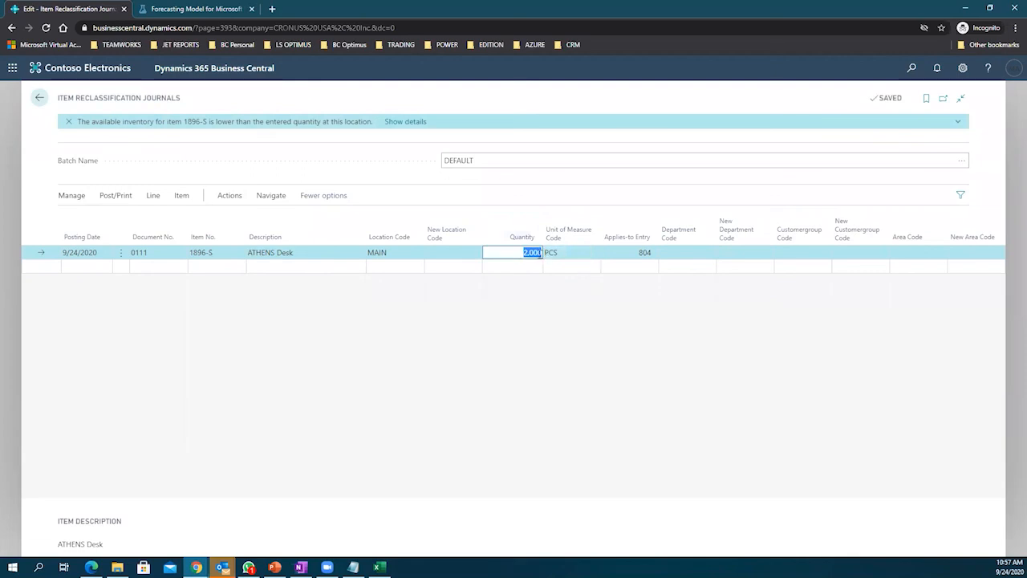
key(BackSpace)
click(551, 254)
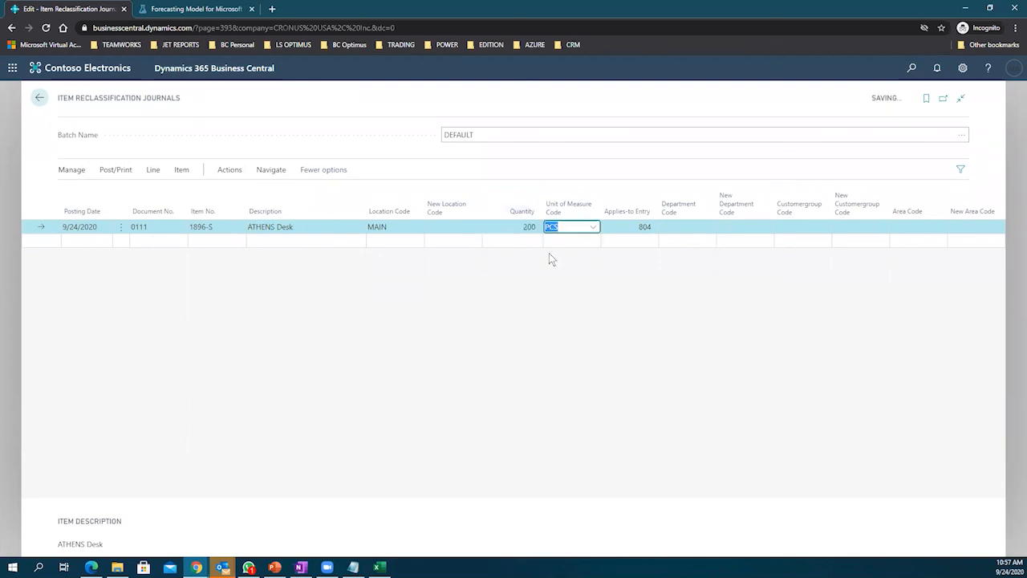
click(581, 263)
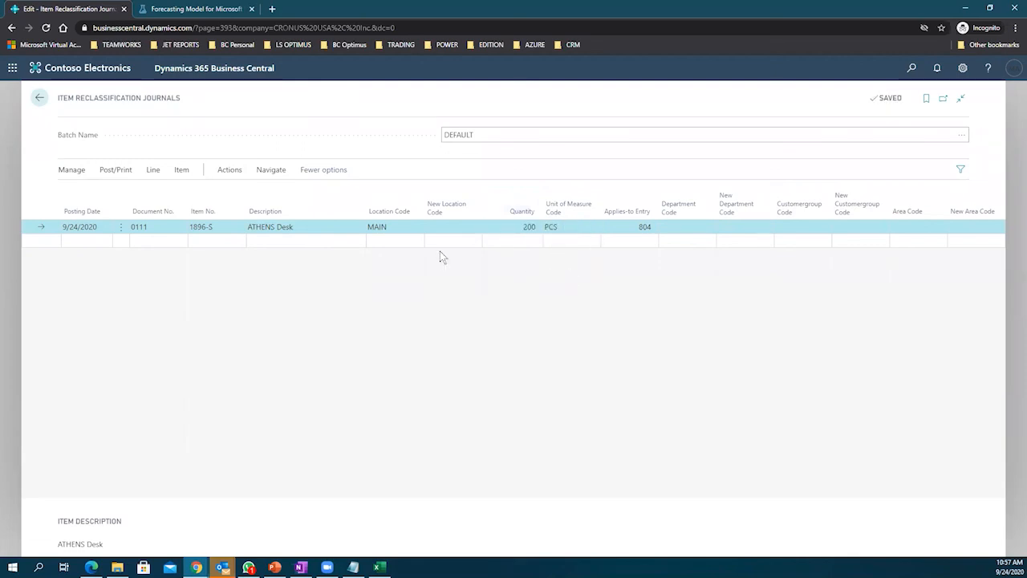
click(521, 228)
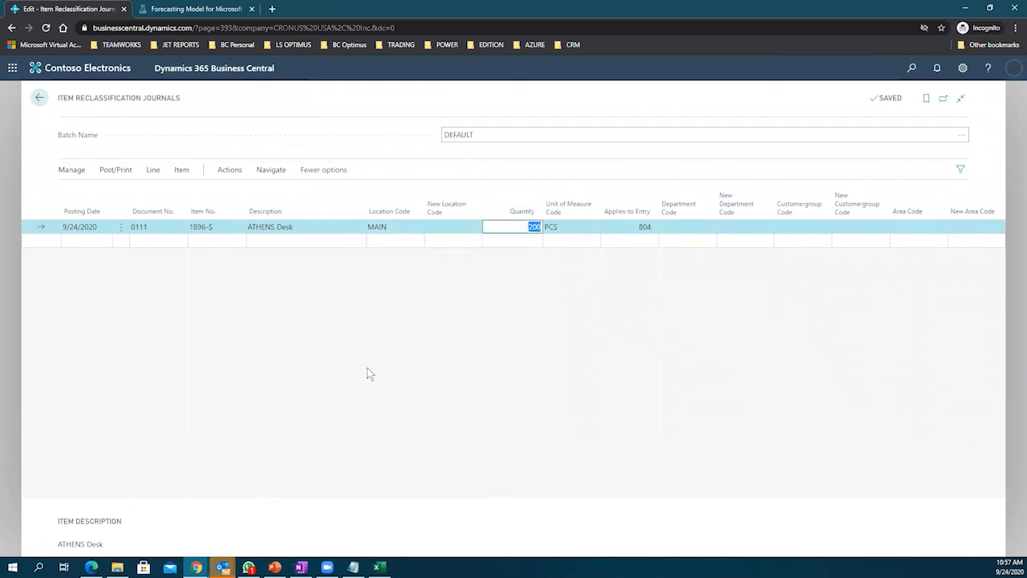
Step: Reopen the applies-to ledger entries and close them unchanged, keeping entry 804
click(646, 228)
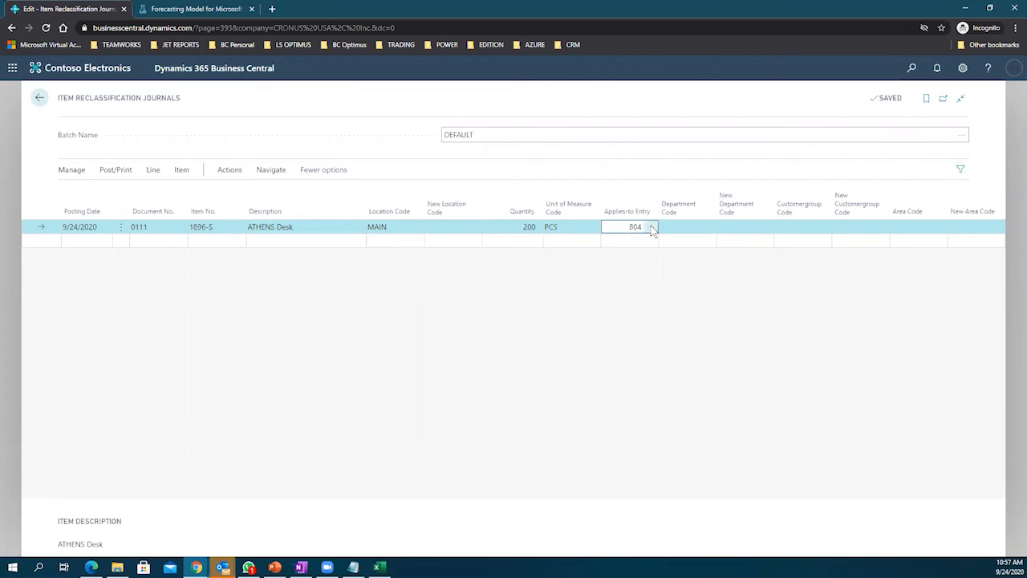
click(652, 229)
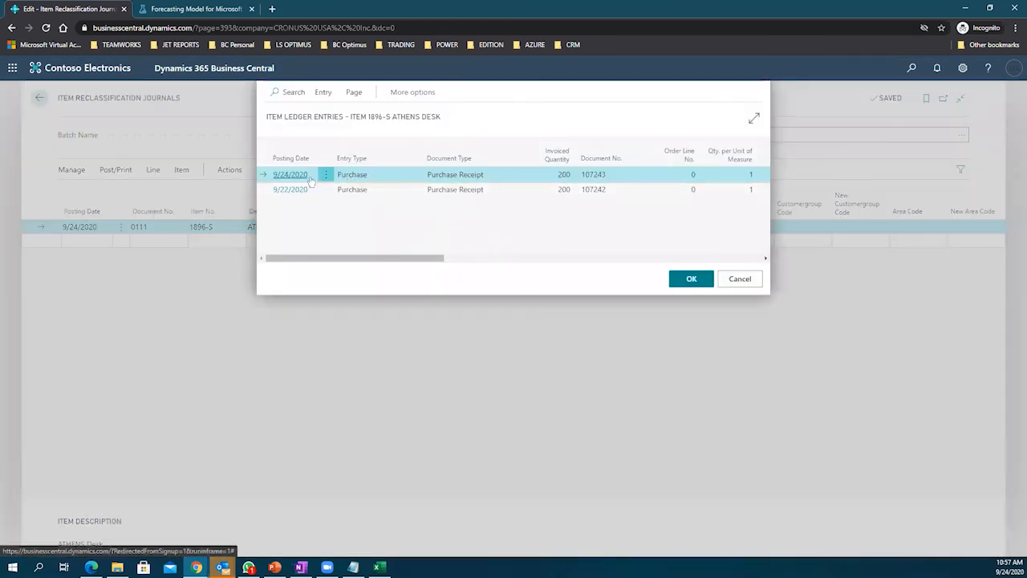
click(740, 278)
click(647, 268)
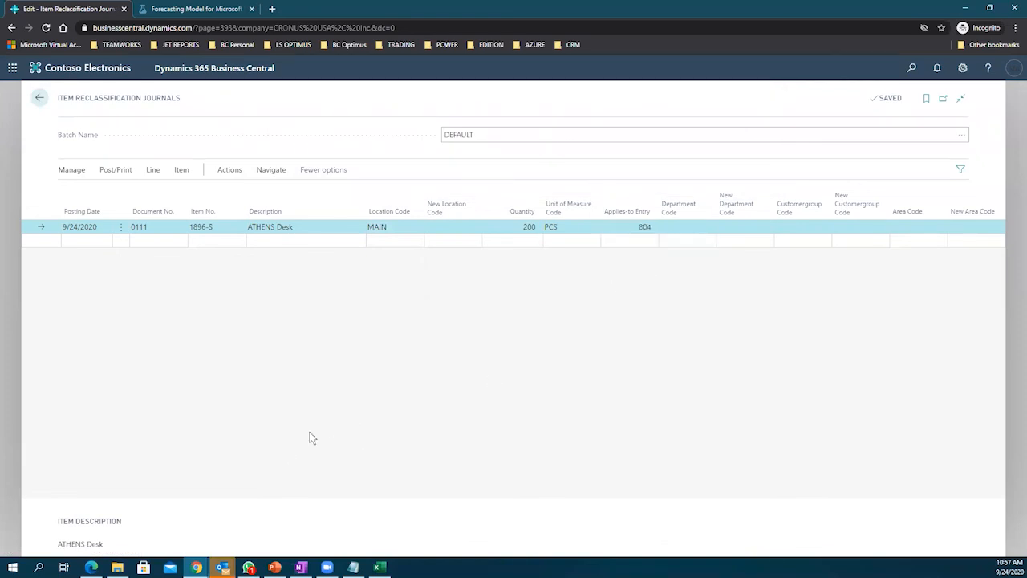
drag(142, 518, 892, 218)
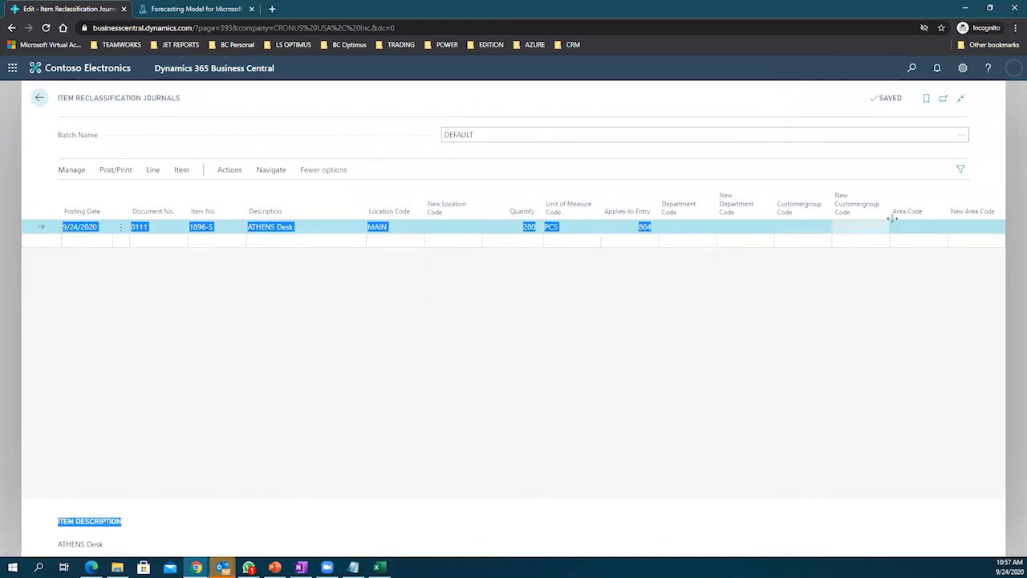
Step: Look through the line's department code choices without changing them
click(689, 228)
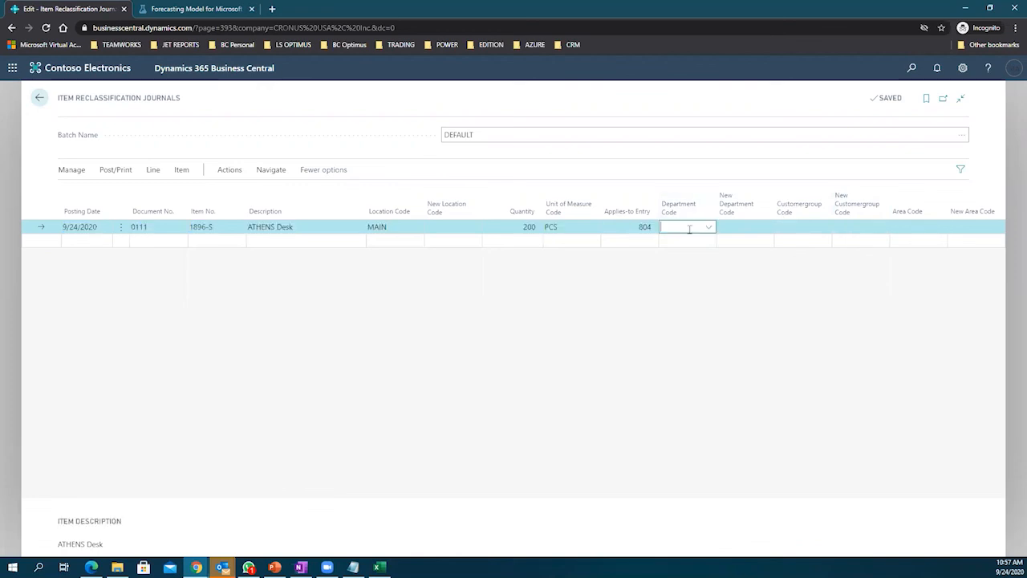
click(744, 226)
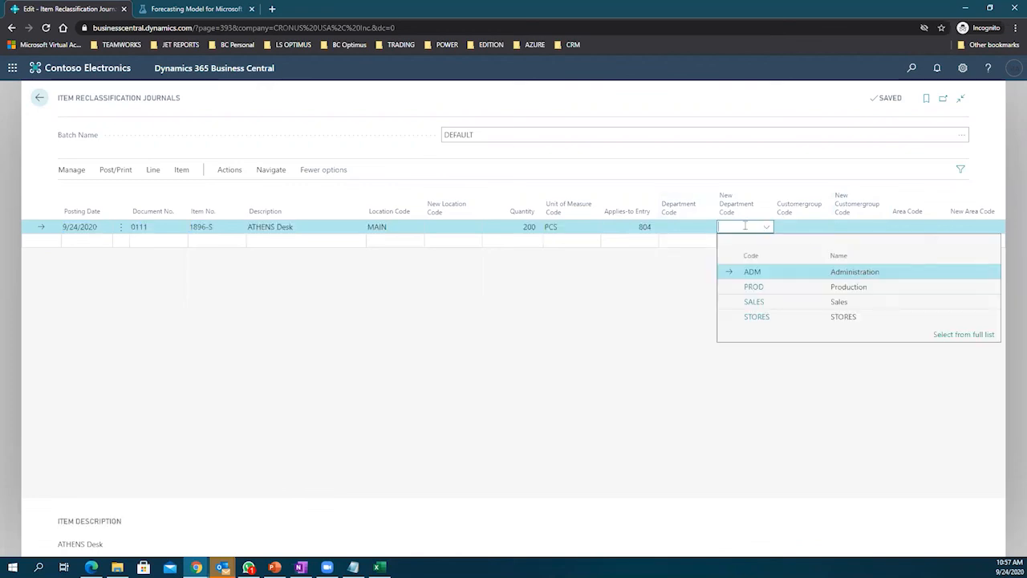
key(Tab)
key(Tab)
key(Tab)
key(Tab)
key(Tab)
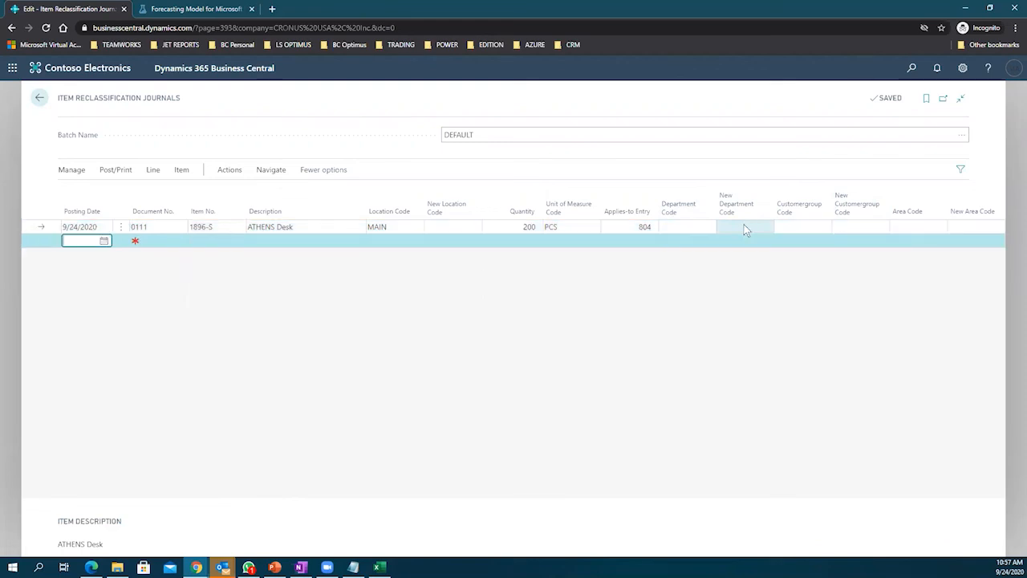
click(689, 229)
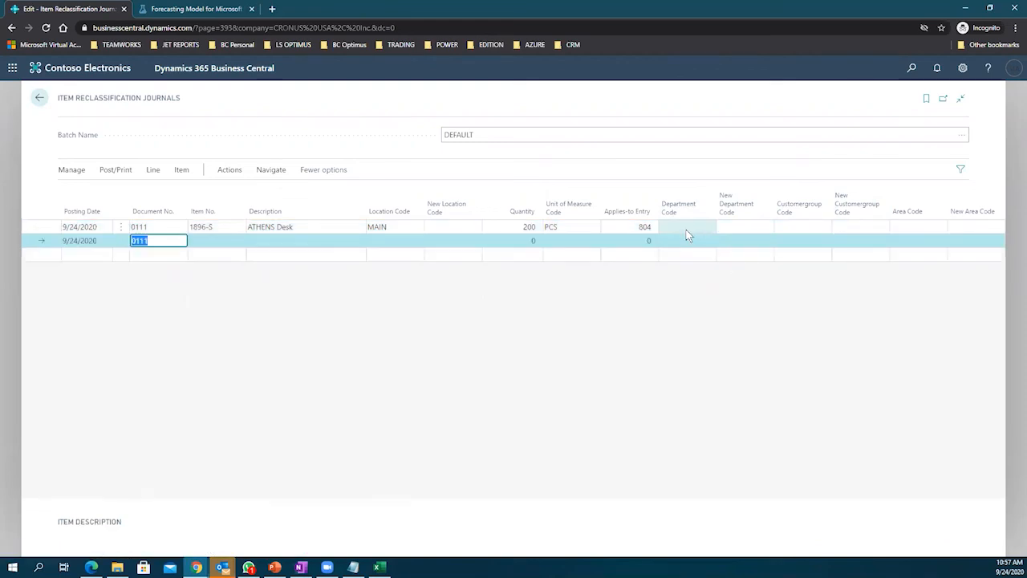
Step: Change the unit of measure to PALLET and the quantity to 20
click(590, 227)
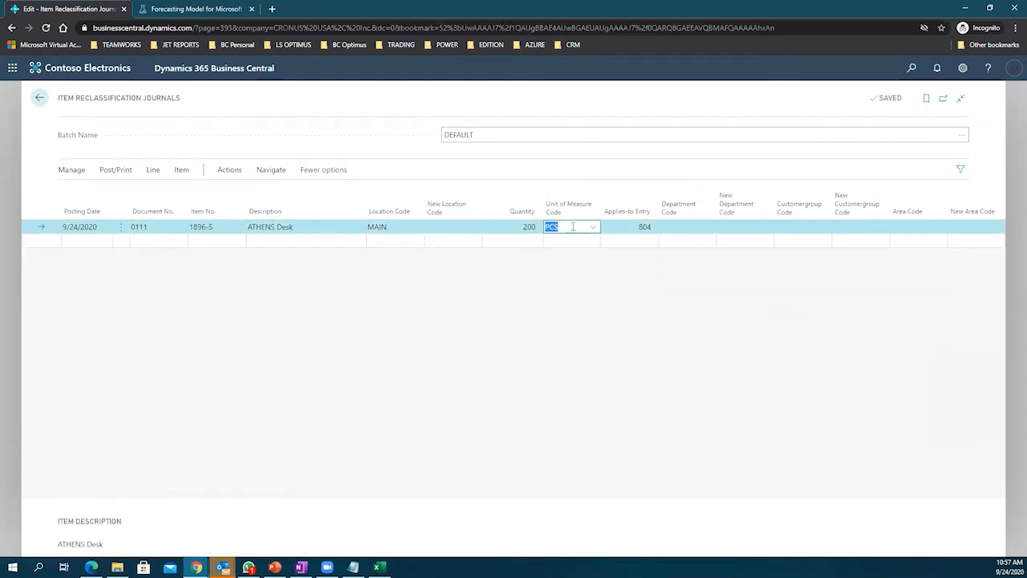
click(593, 228)
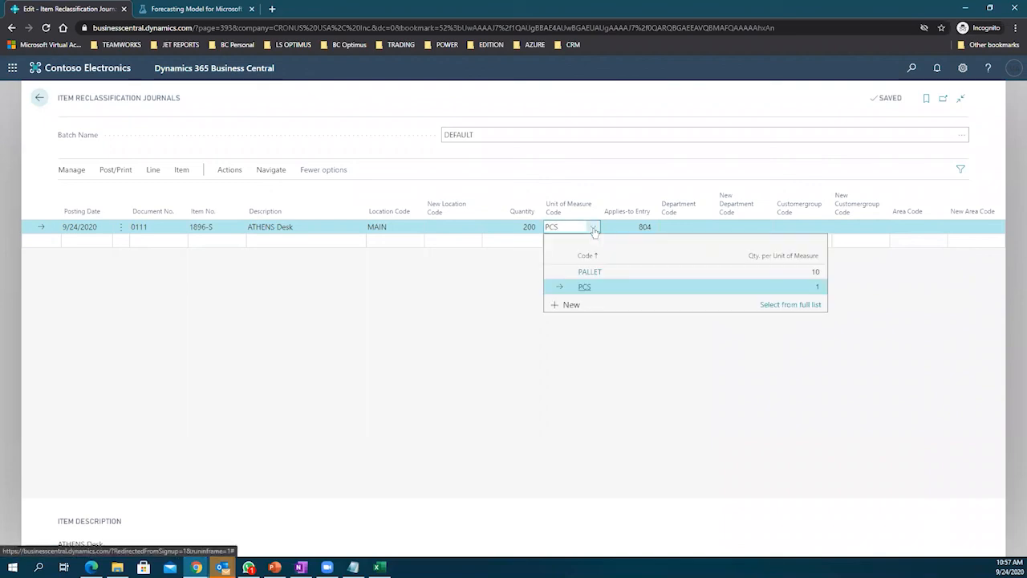
click(624, 270)
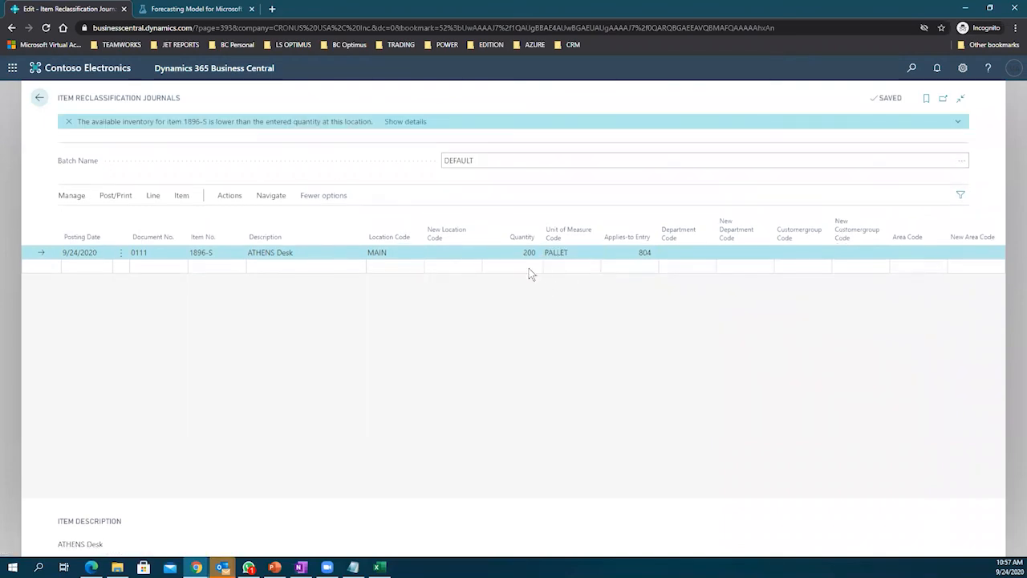
click(520, 252)
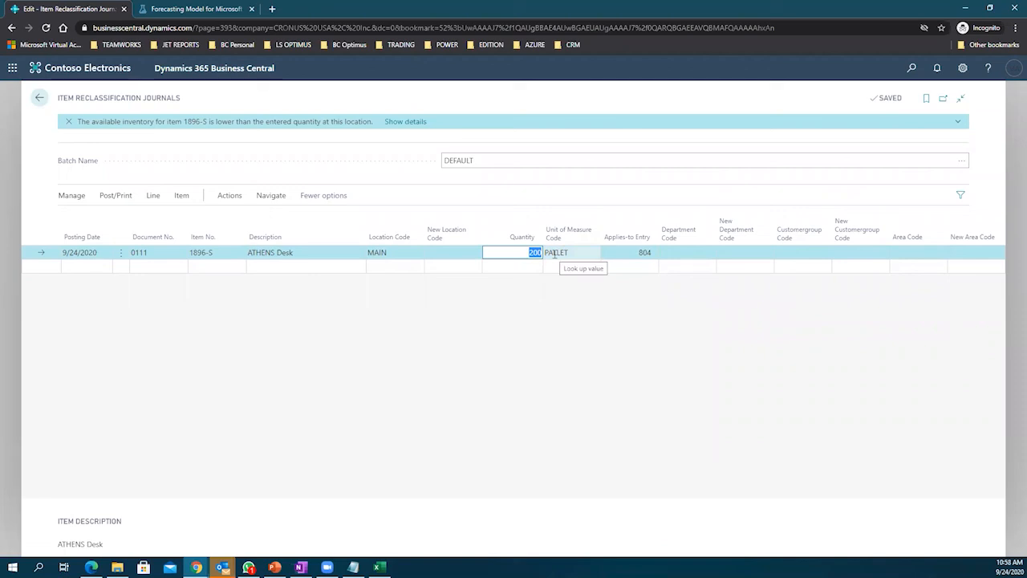
text(20)
click(555, 253)
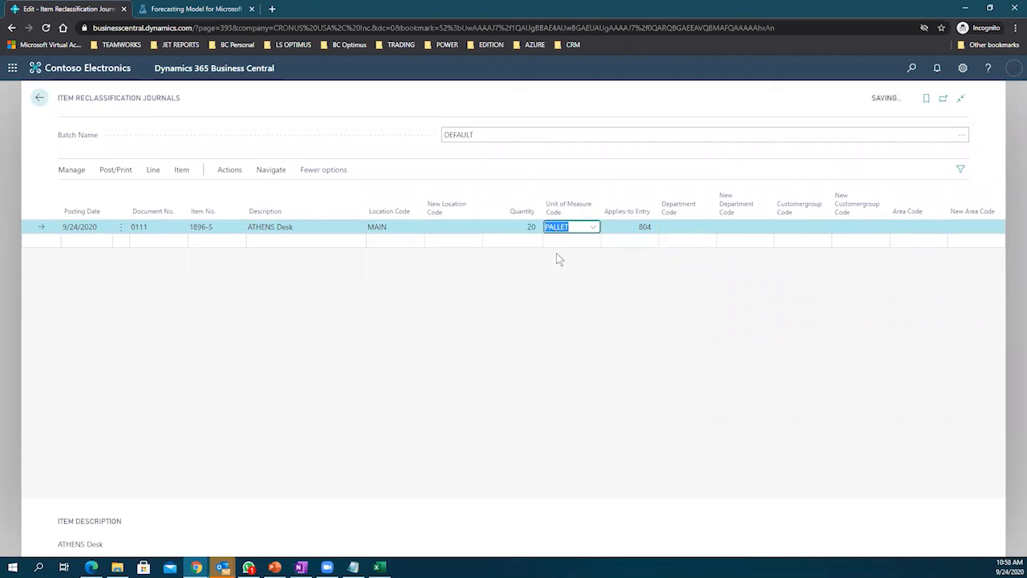
click(566, 275)
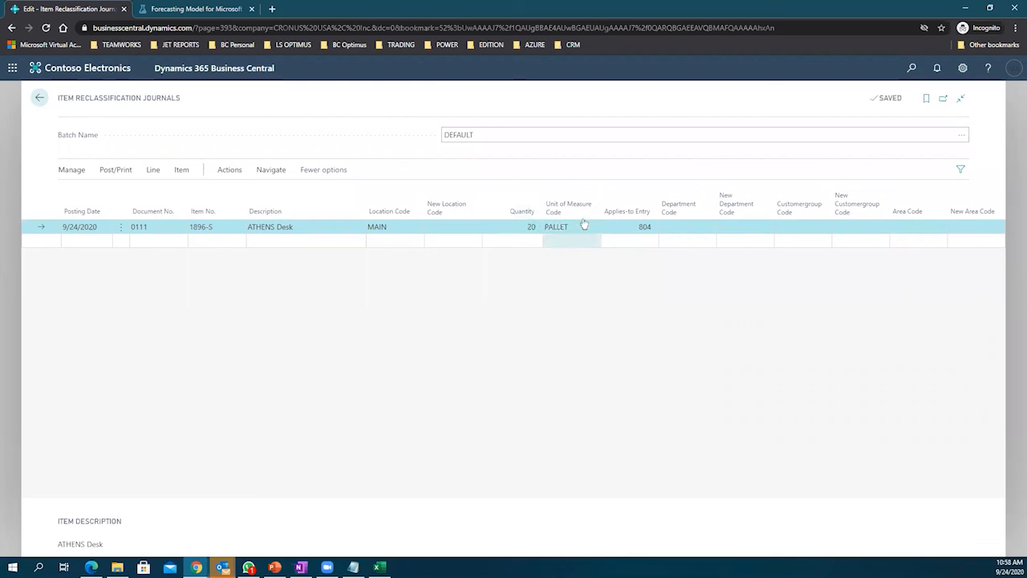
click(961, 68)
Step: Personalize the journal page, dragging the Unit Cost field beside Unit of Measure Code
click(889, 156)
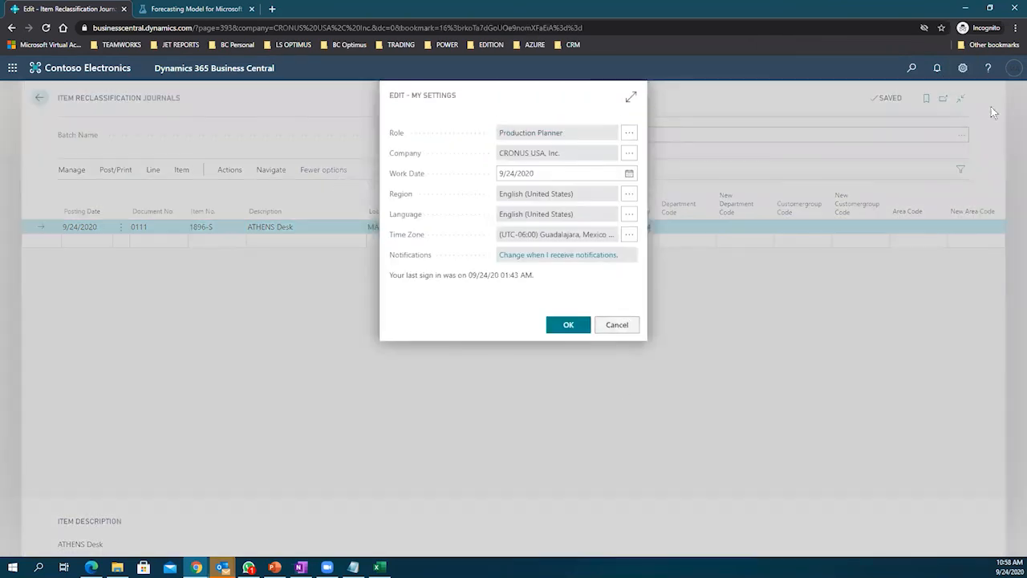
click(616, 325)
click(963, 68)
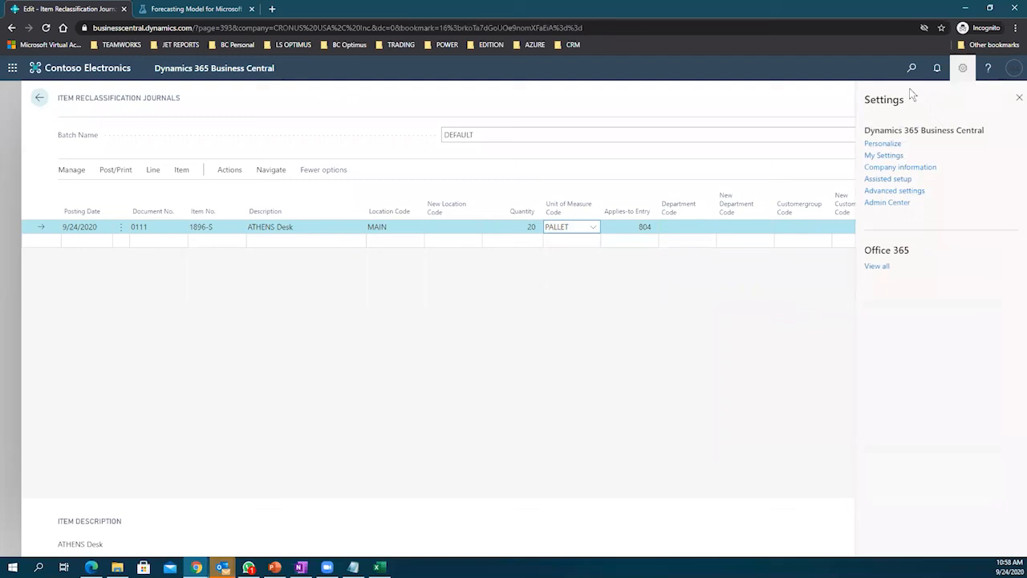
click(883, 144)
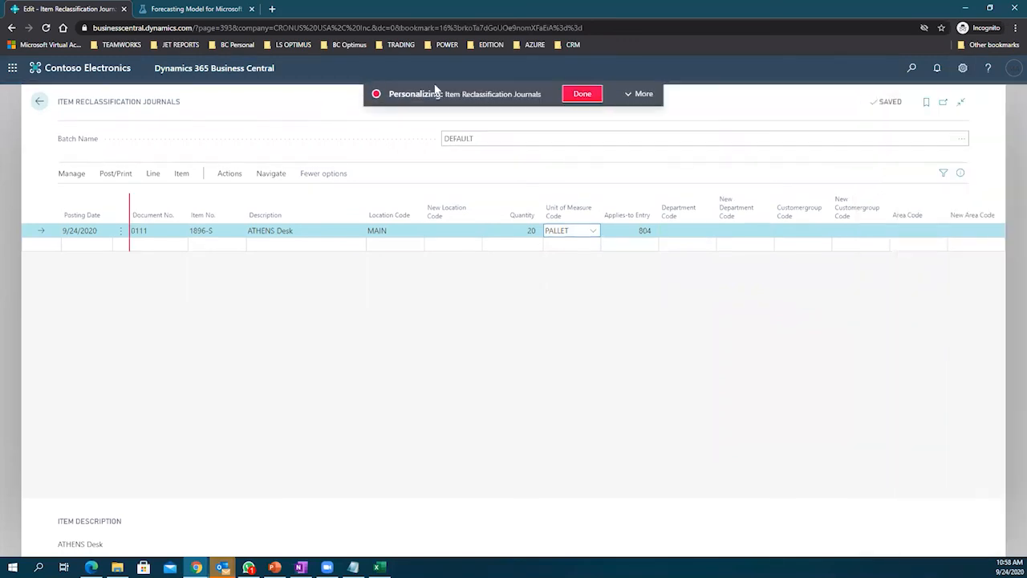
click(631, 94)
click(221, 94)
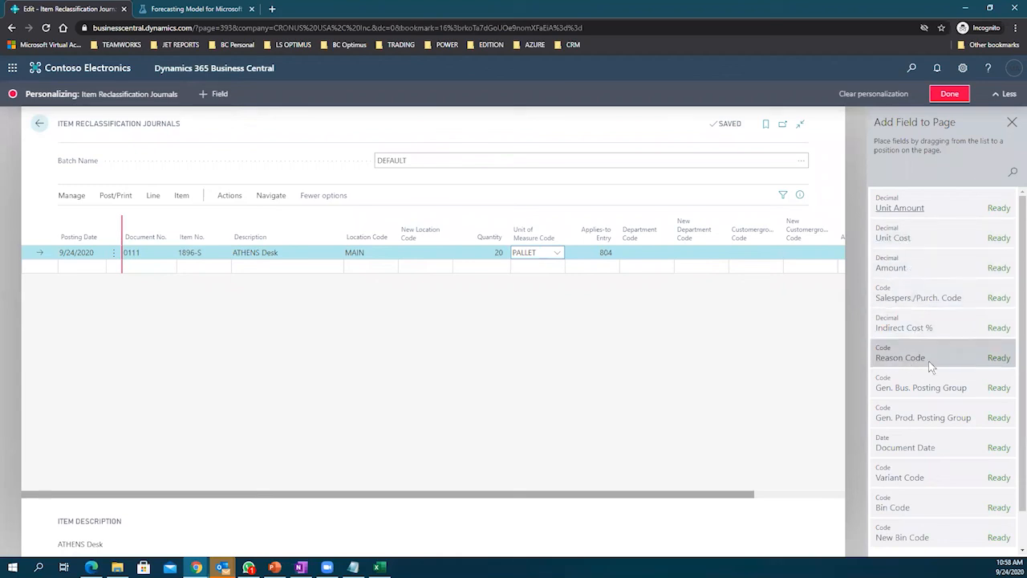
scroll(924, 371, down, 1)
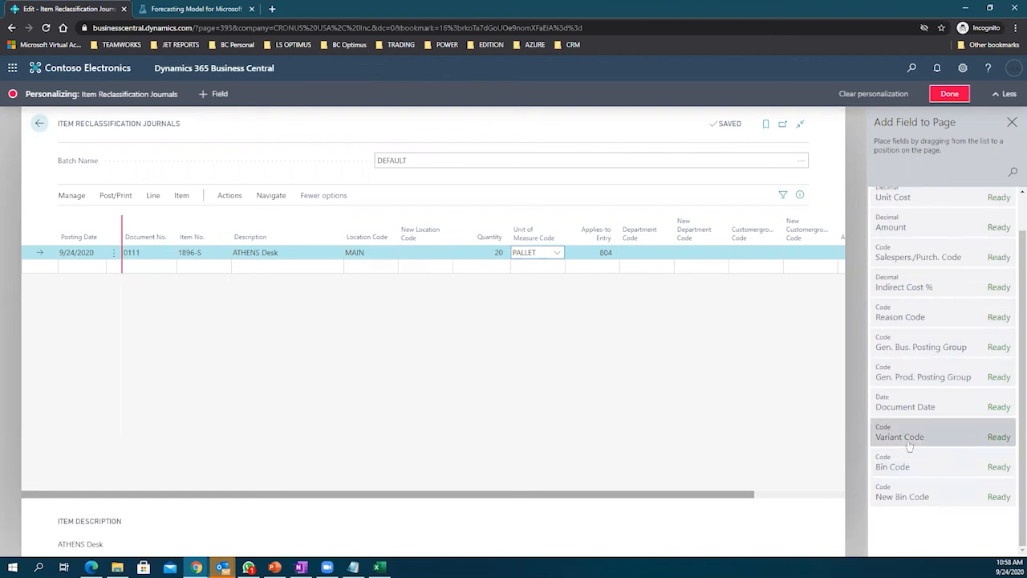
scroll(923, 321, up, 1)
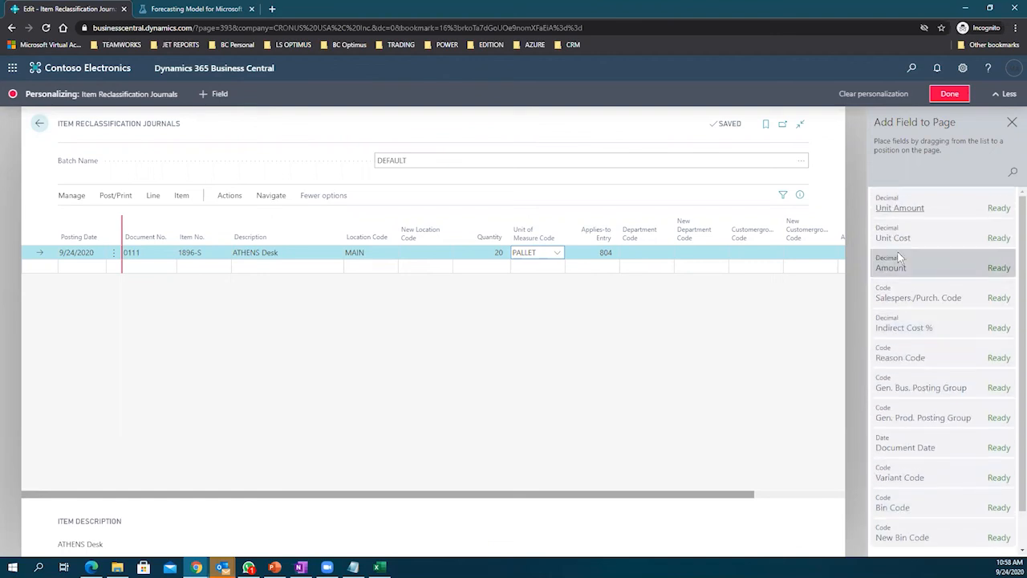
drag(900, 240, 506, 229)
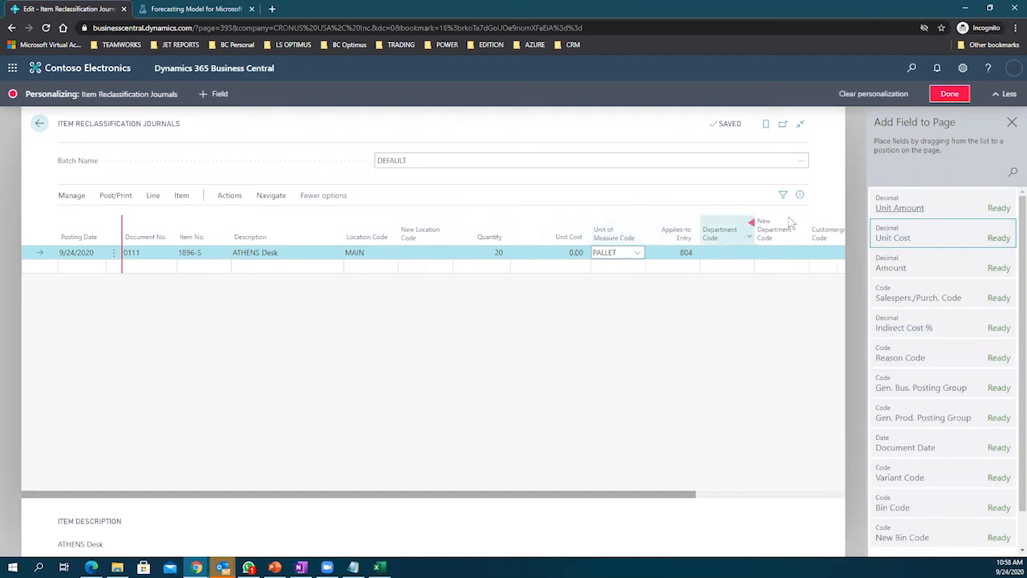
click(1011, 122)
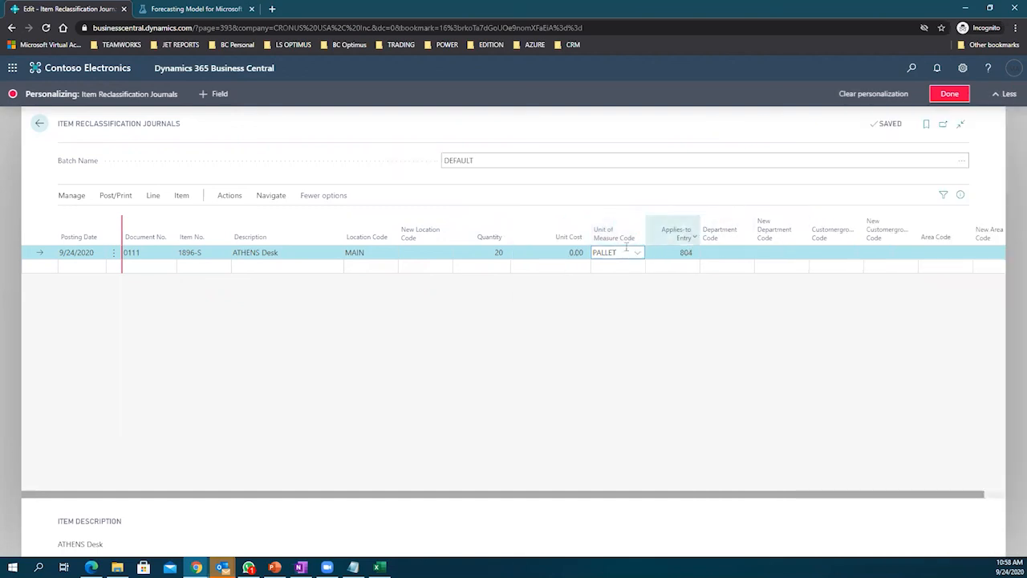
Step: Set the line to quantity 200 PCS with a unit cost of 1,000.00
click(567, 253)
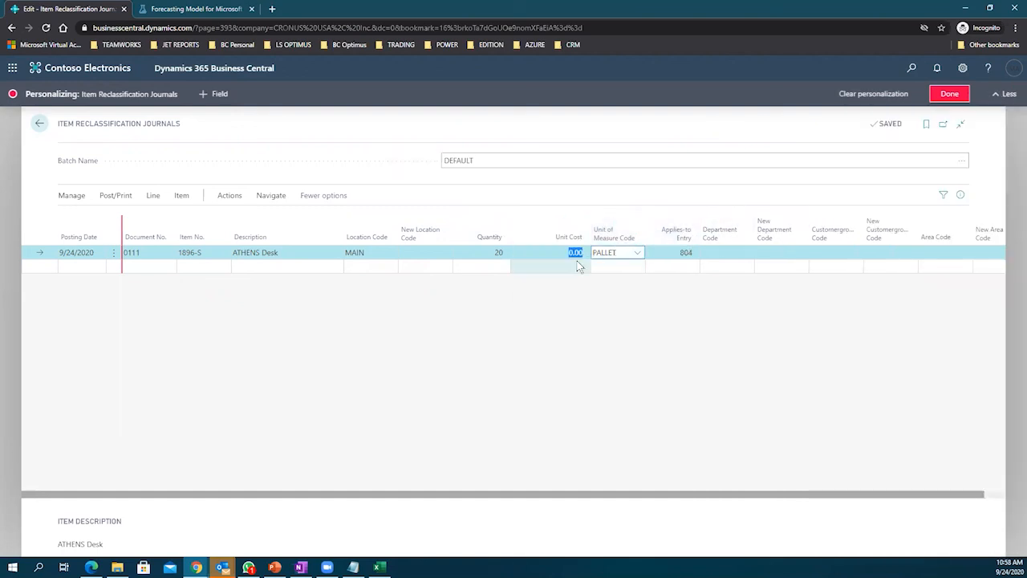
click(488, 252)
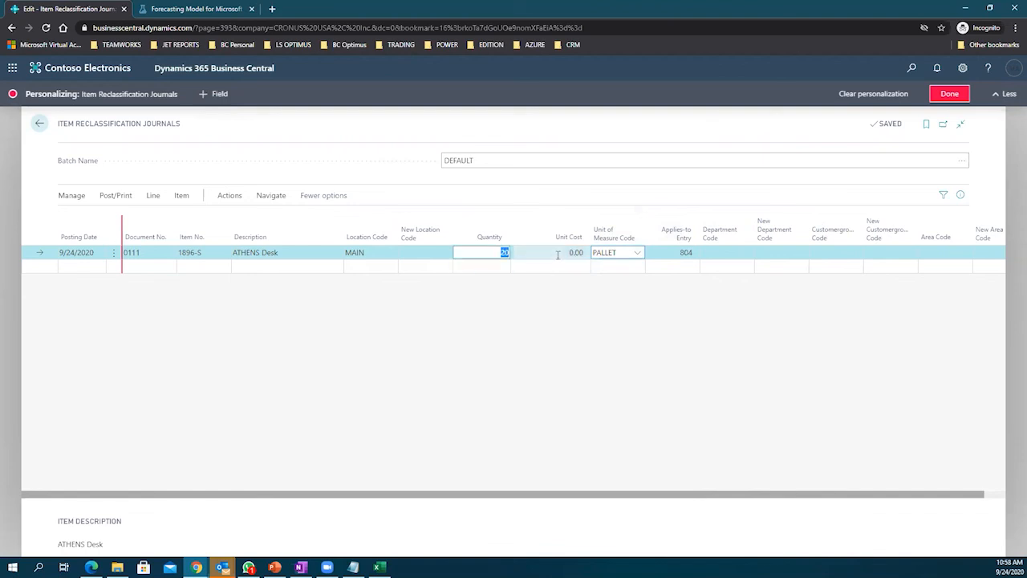
click(559, 253)
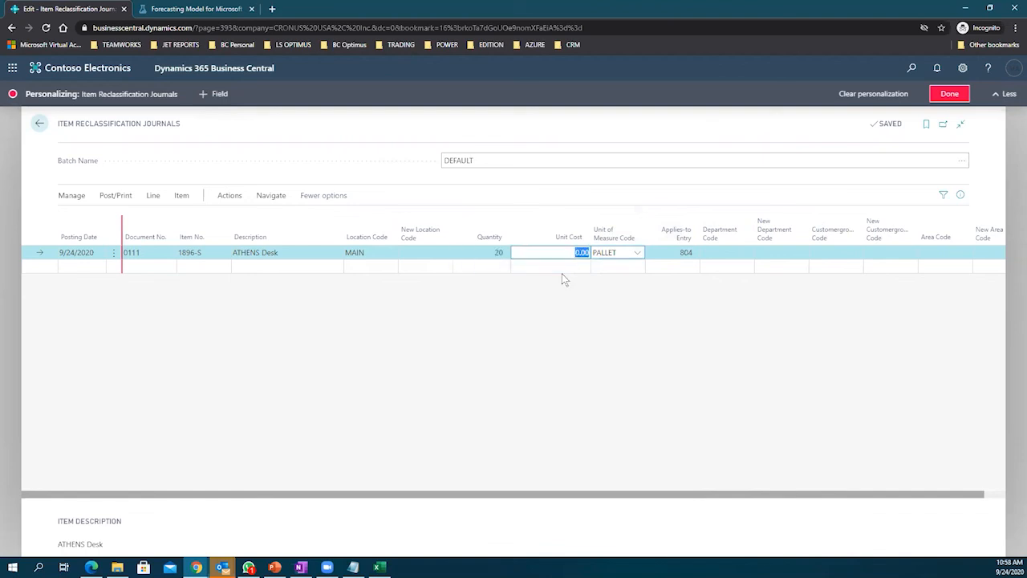
click(499, 254)
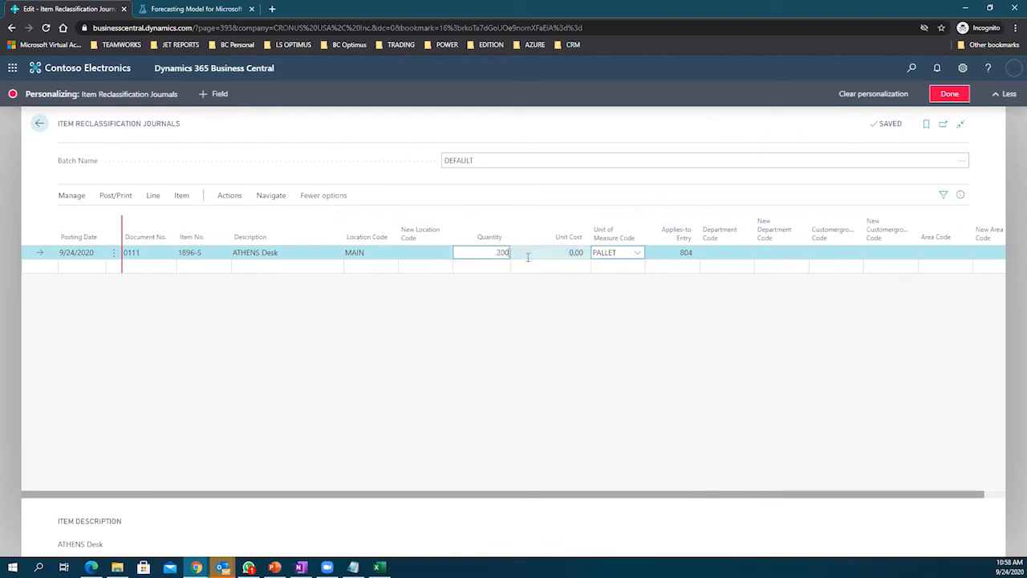
text(0)
click(637, 253)
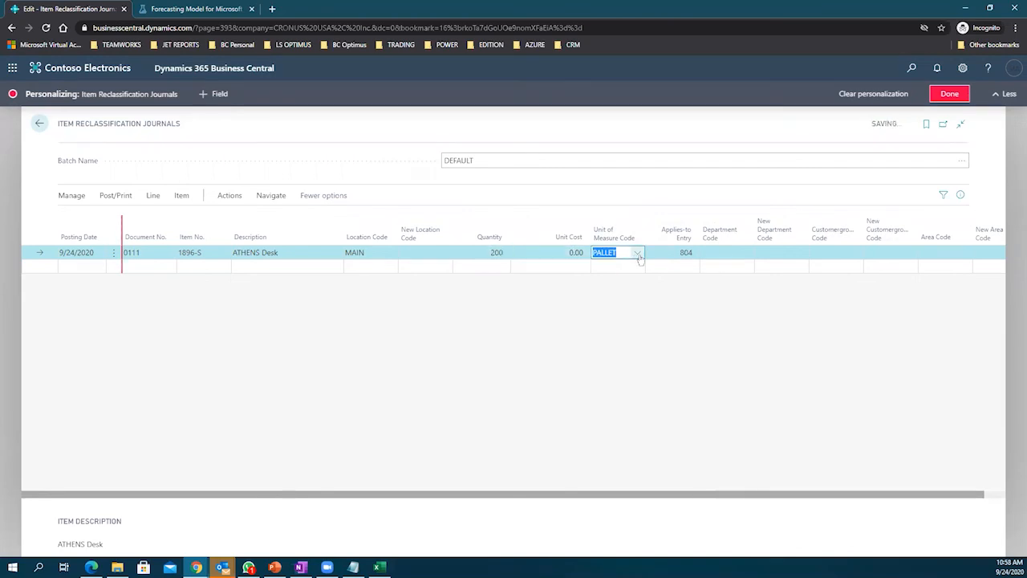
click(652, 323)
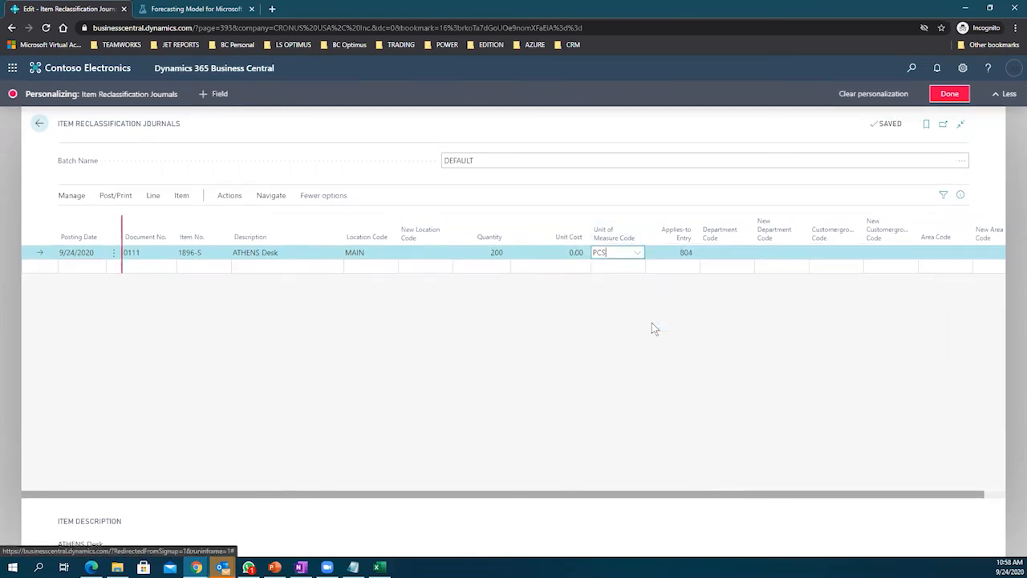
click(564, 253)
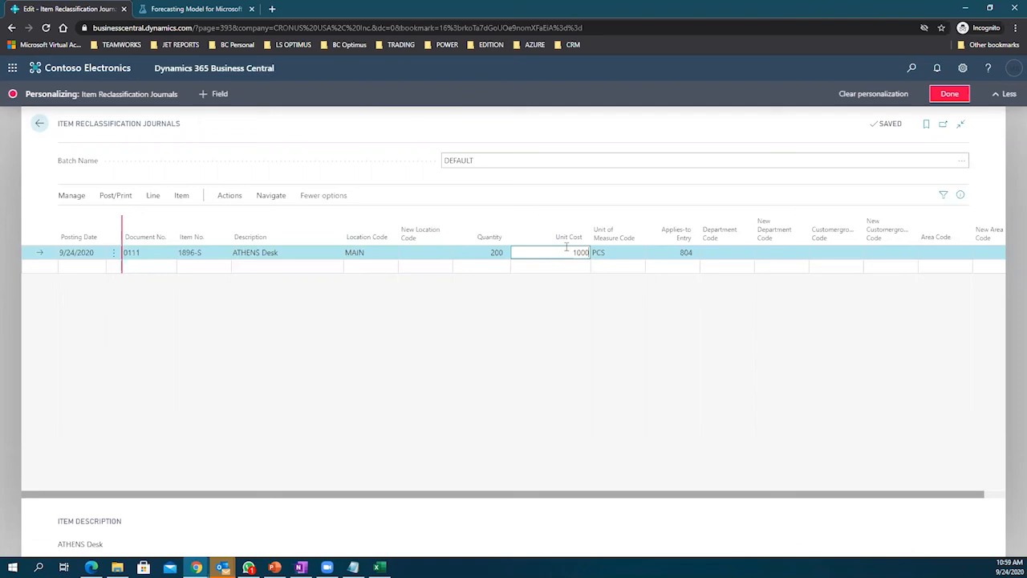
key(Tab)
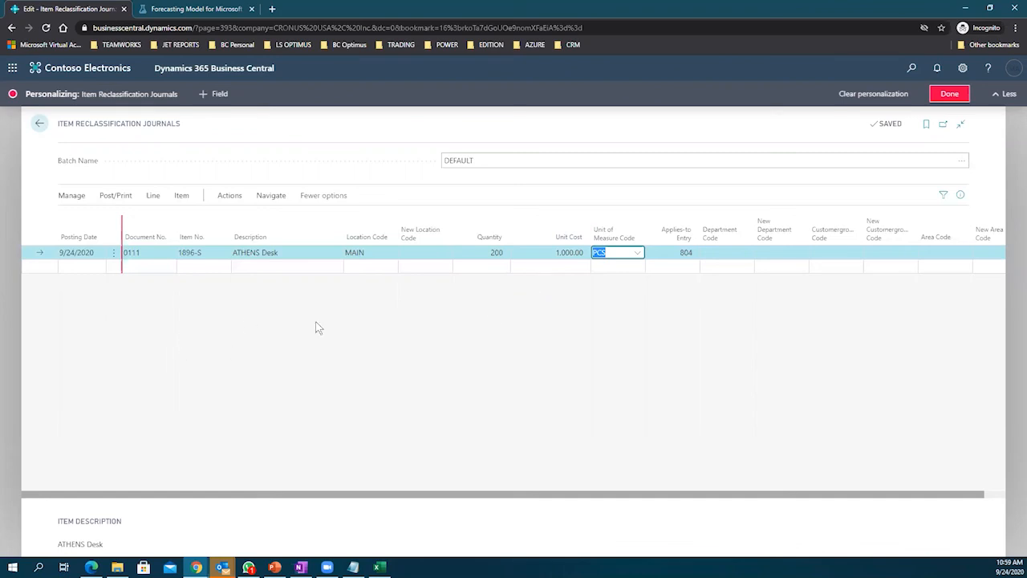
Step: Recheck the line's Quantity and Unit Cost values
click(693, 255)
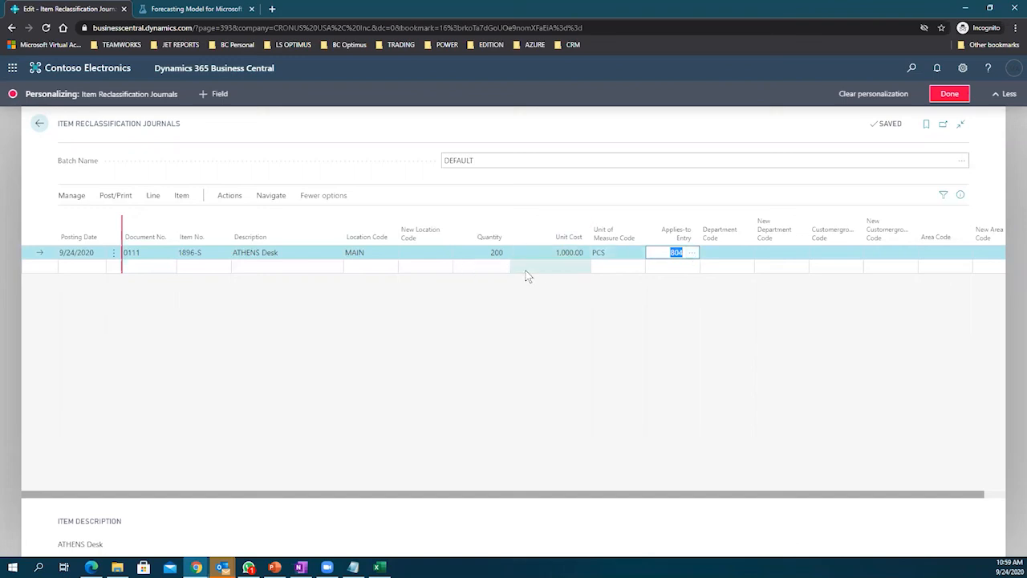
click(549, 252)
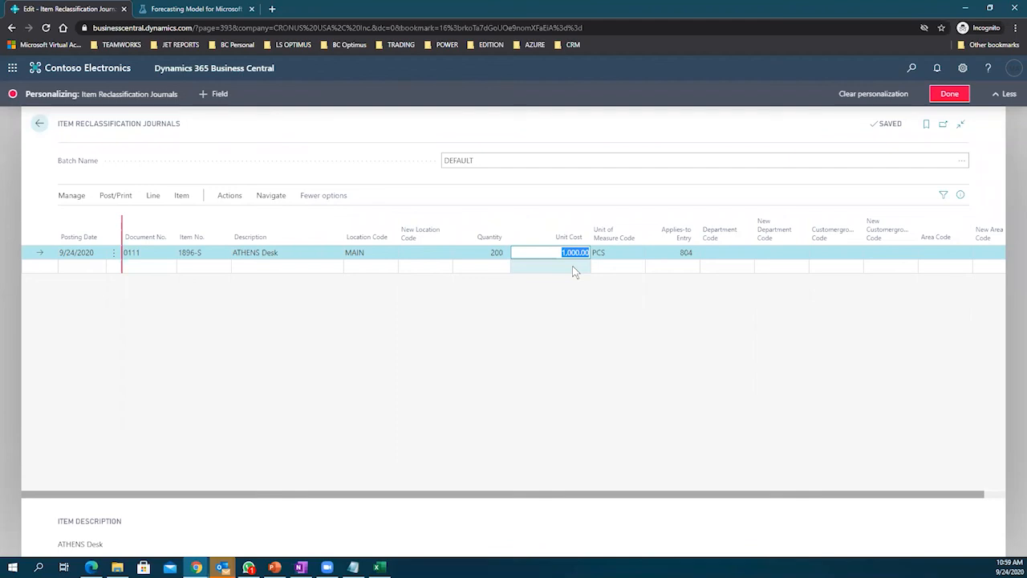
click(487, 252)
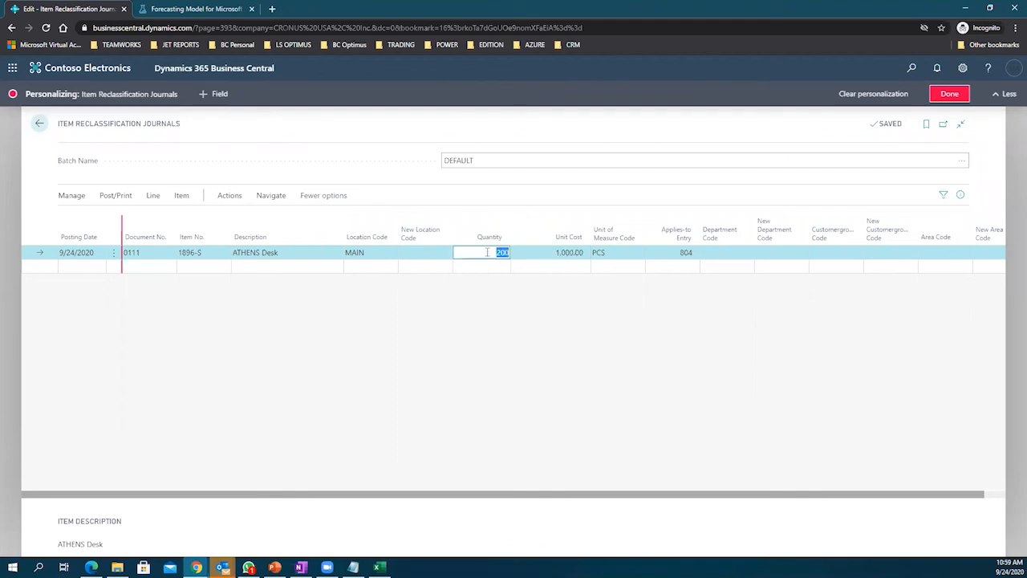
click(540, 253)
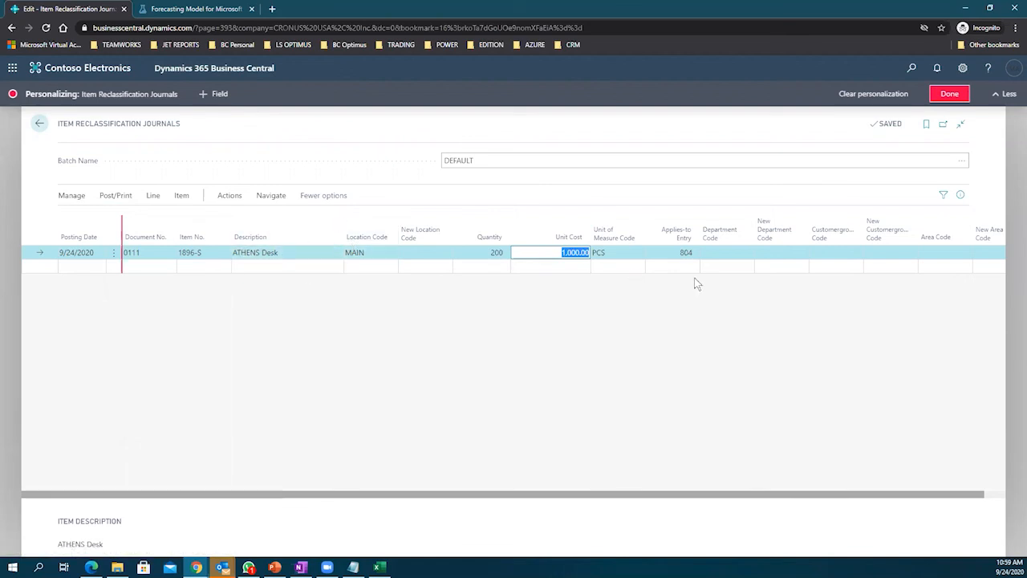
click(724, 253)
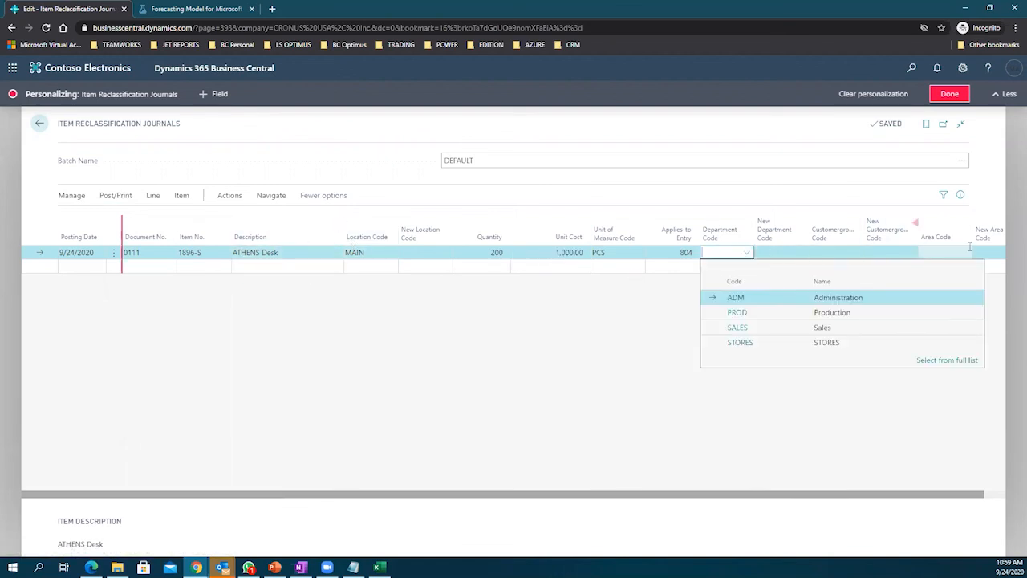
Step: Try posting the reclassification journal line; it fails because no new location is set
click(116, 195)
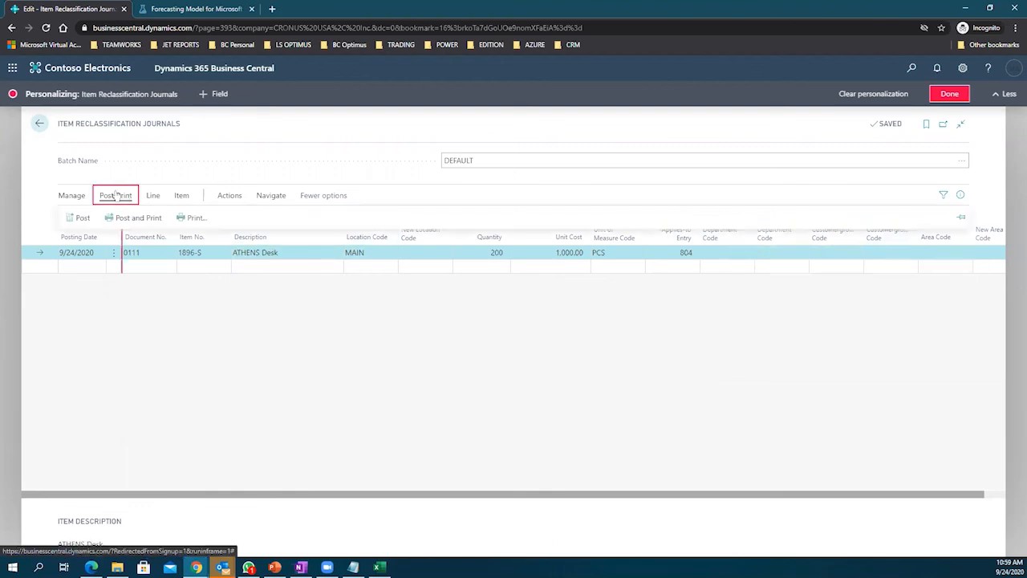
click(83, 217)
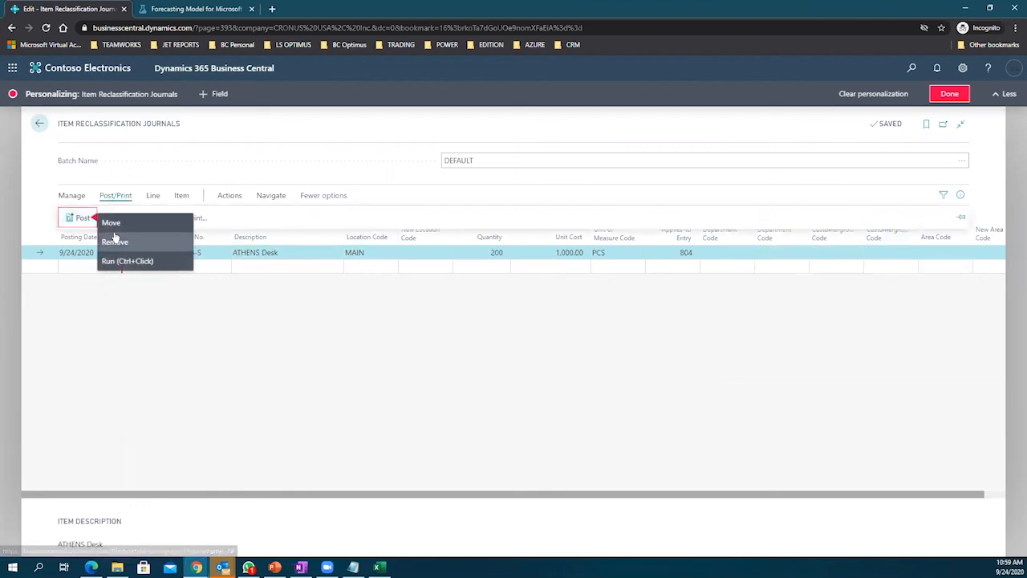
click(949, 93)
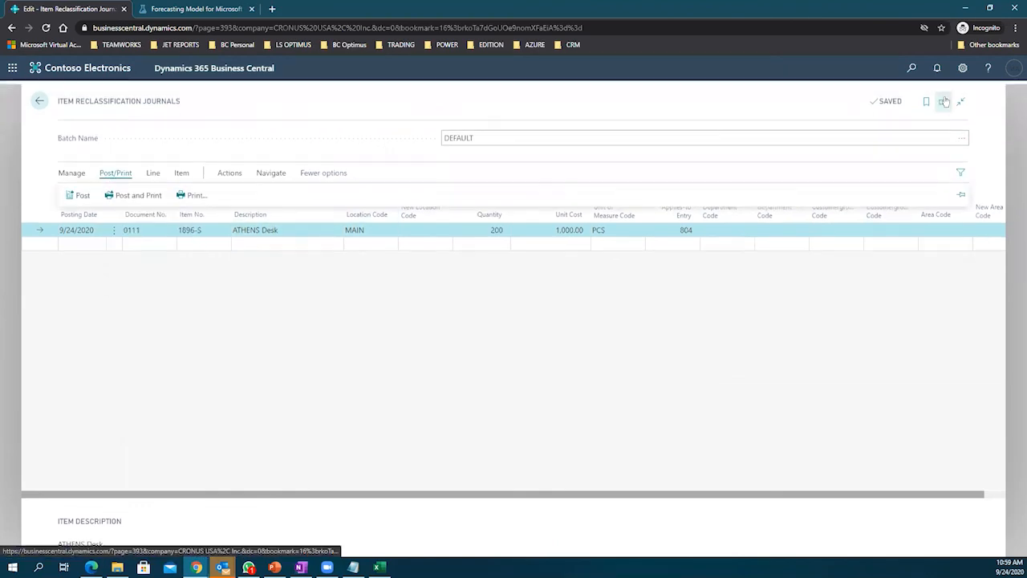
click(81, 191)
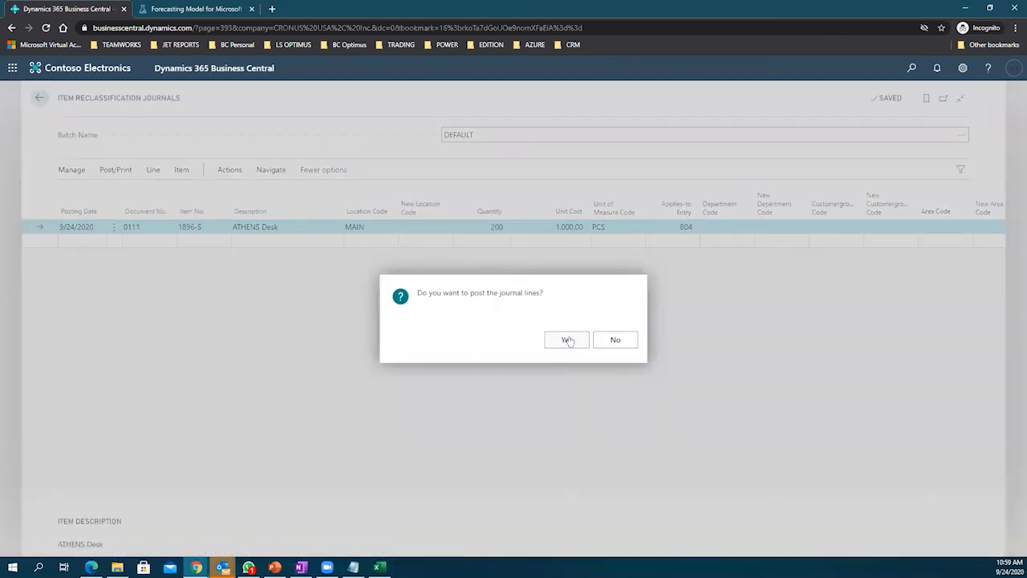
click(568, 340)
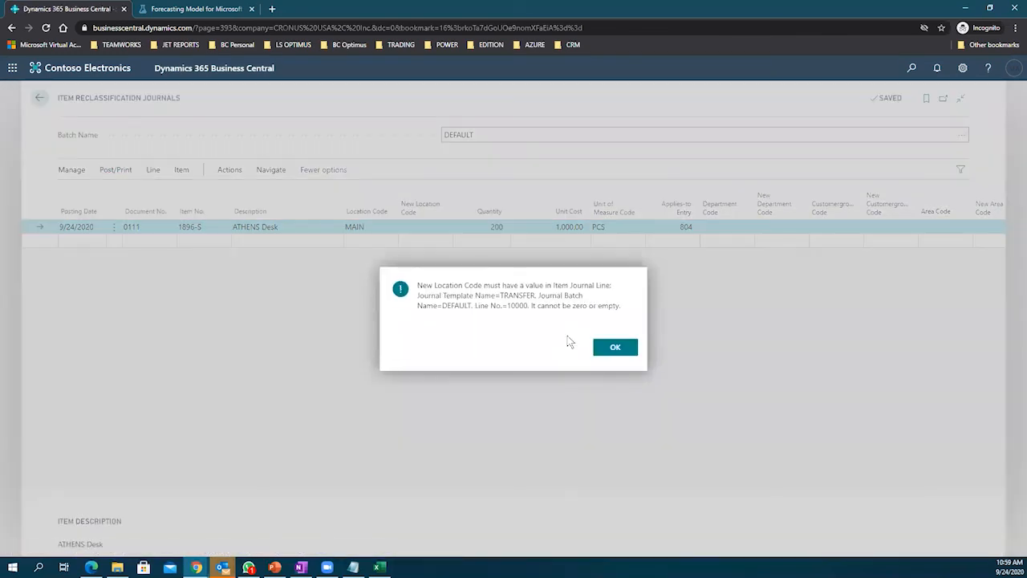
click(615, 349)
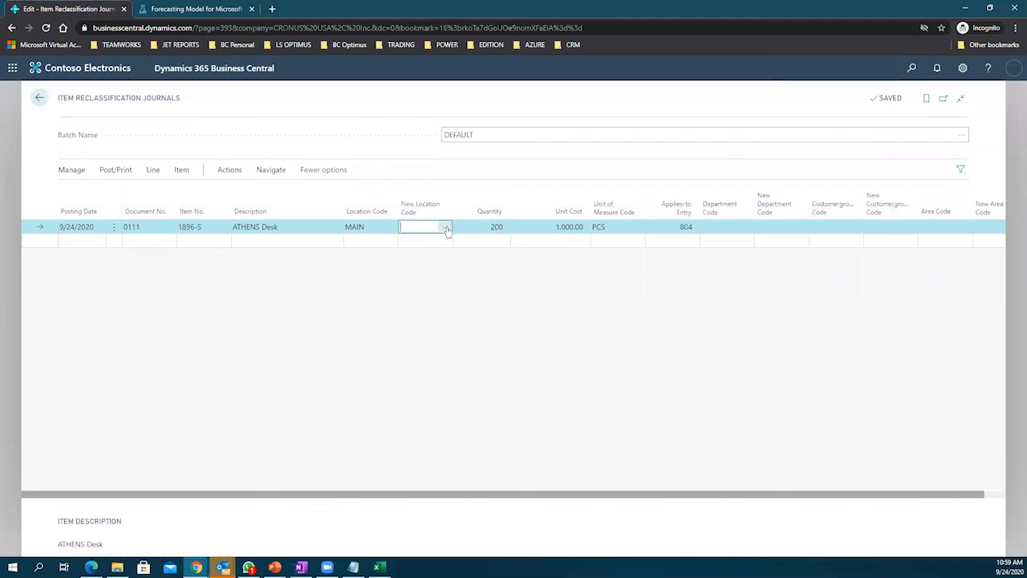
Step: Set the new location to MAIN and post again, which reports nothing to post
click(445, 229)
click(457, 286)
click(115, 169)
click(100, 191)
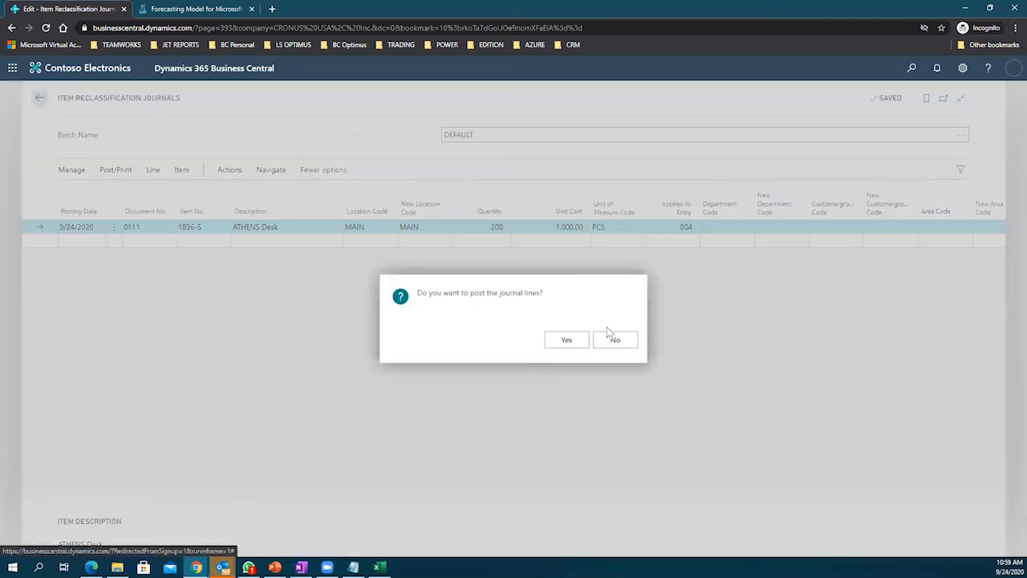
click(562, 340)
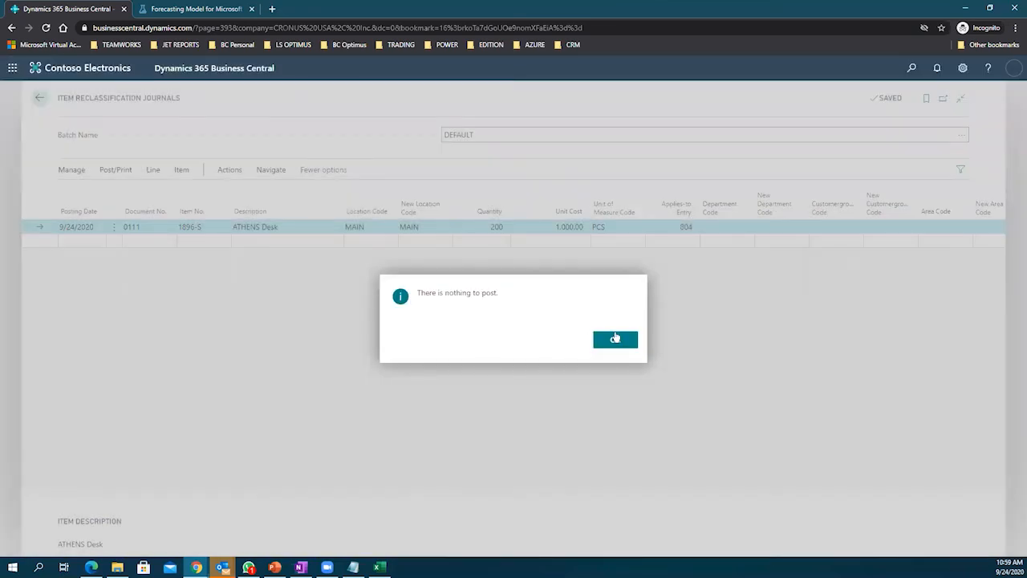
click(616, 338)
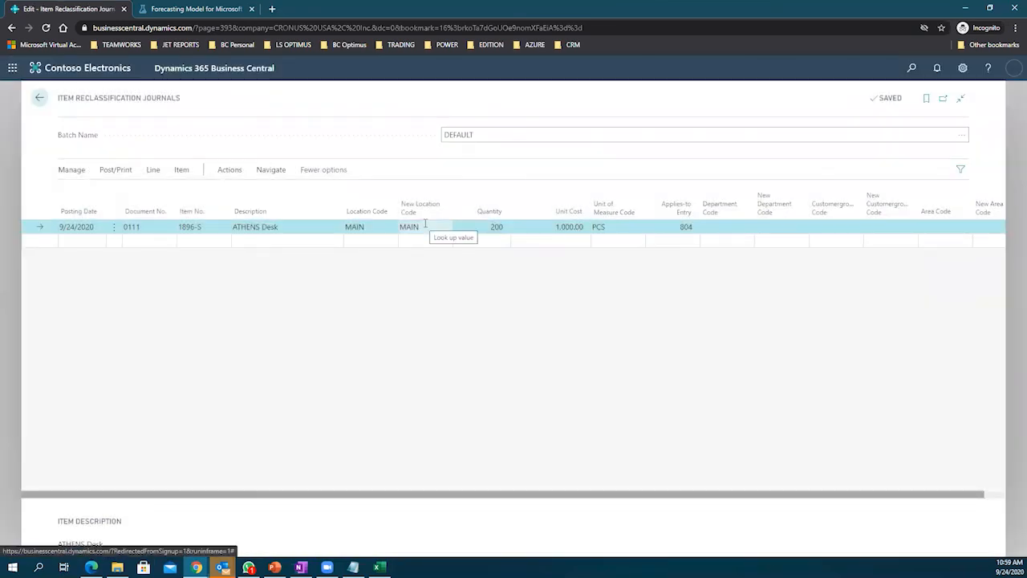
Step: Change the new location to EAST, post the journal successfully, and return home
click(432, 227)
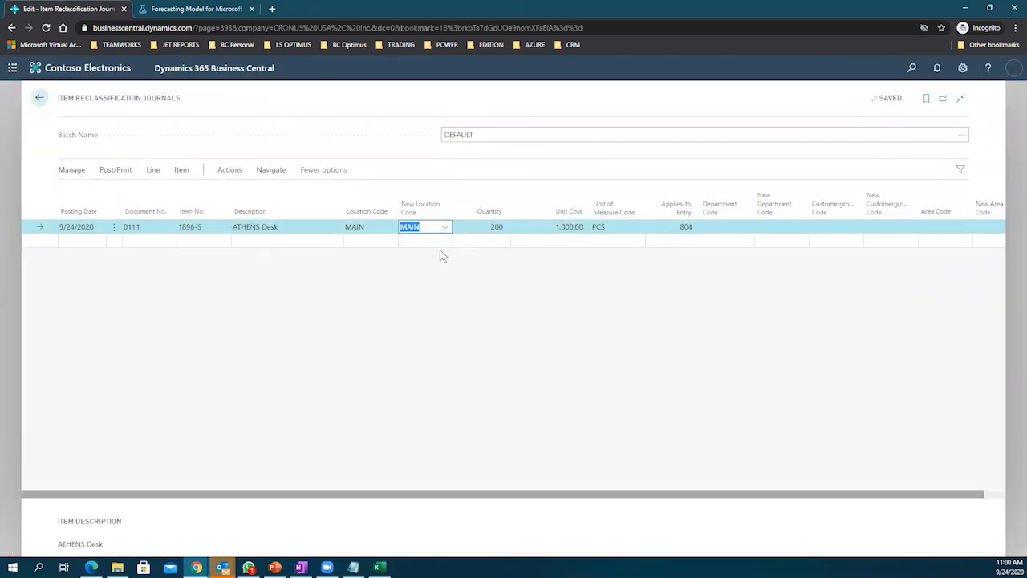
click(458, 270)
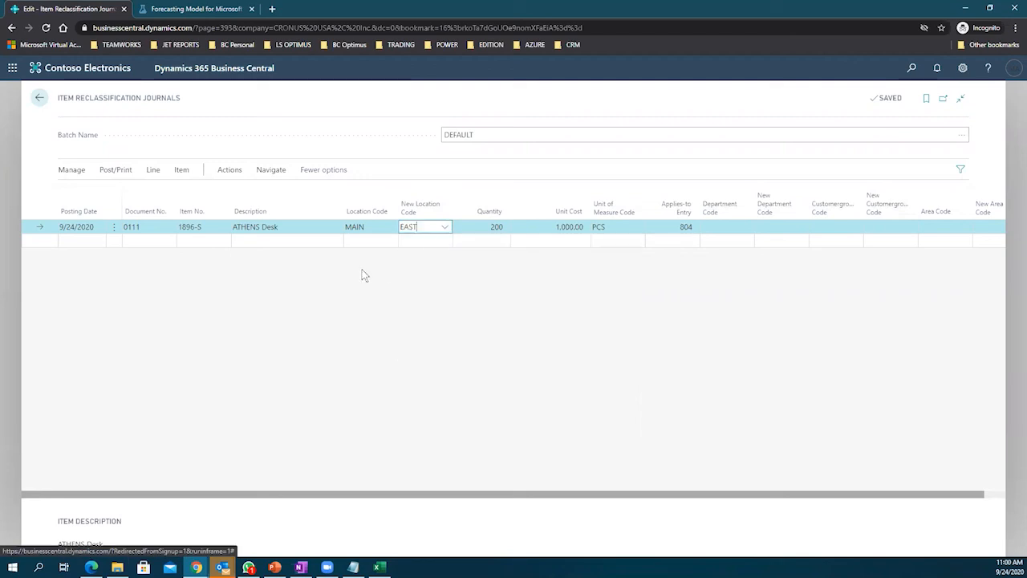
click(124, 171)
click(85, 192)
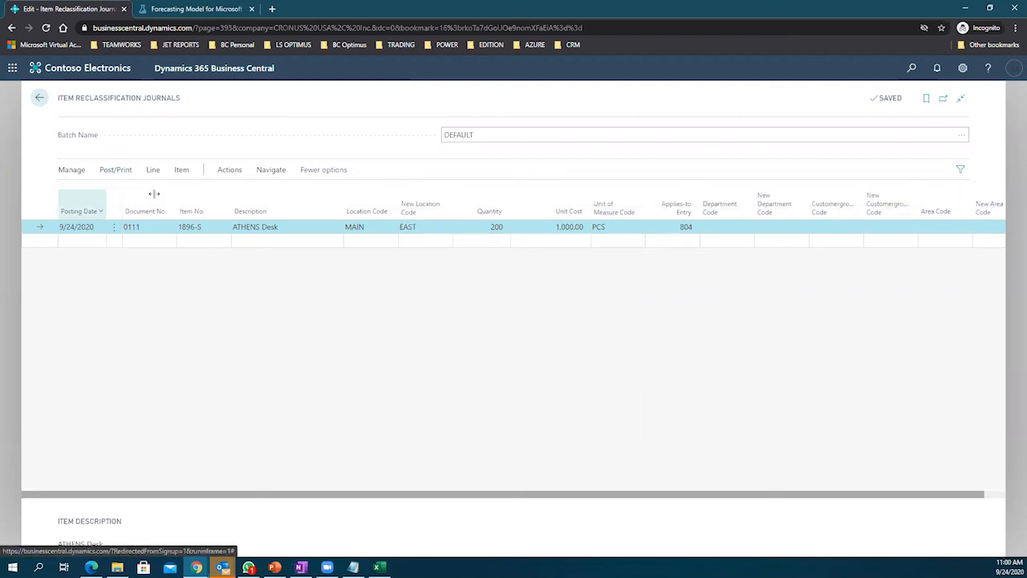
click(568, 343)
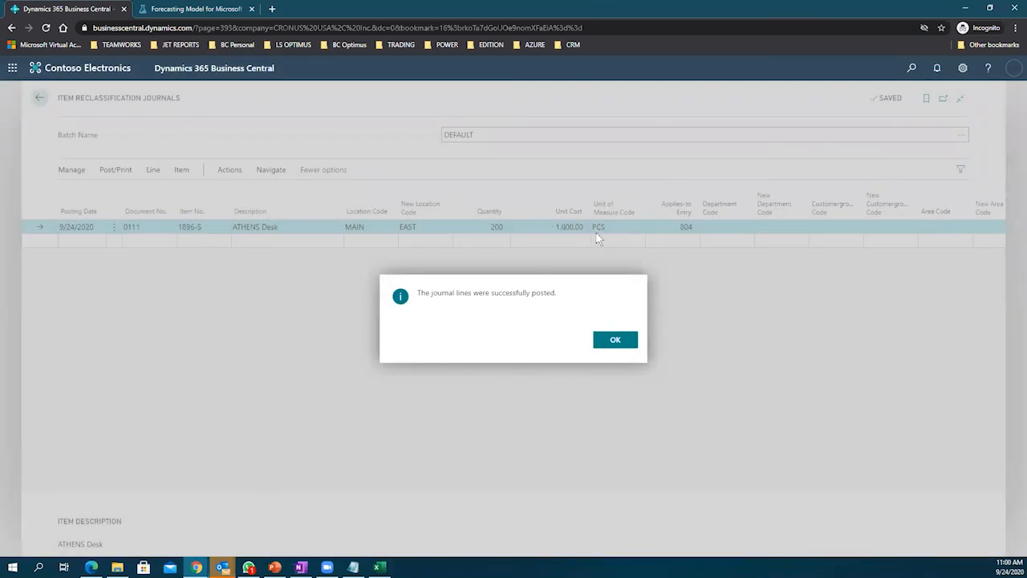
click(615, 340)
click(39, 99)
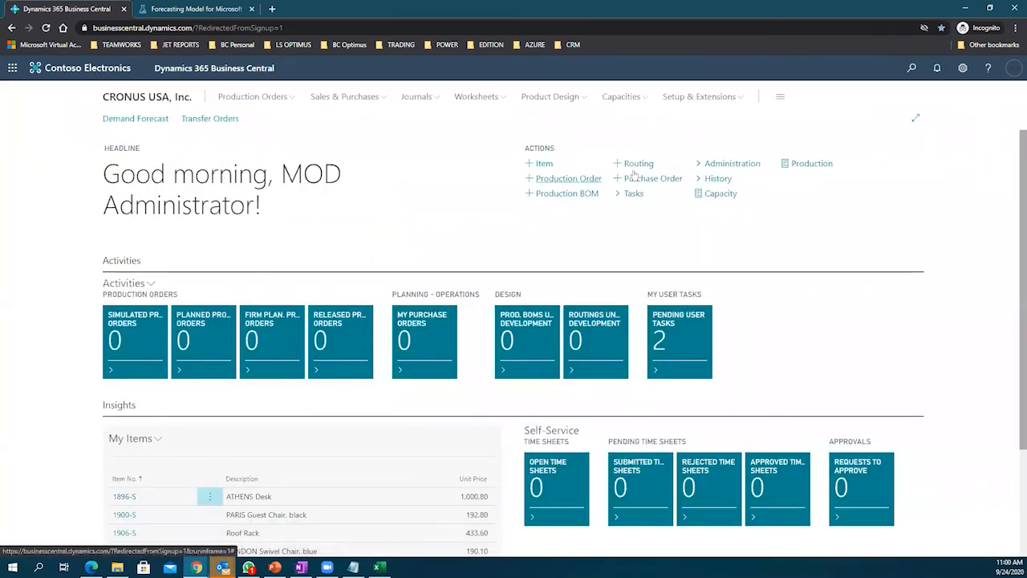
Step: Open item 1896-S ATHENS Desk and its Item Ledger Entries from Quantity on Hand
click(911, 68)
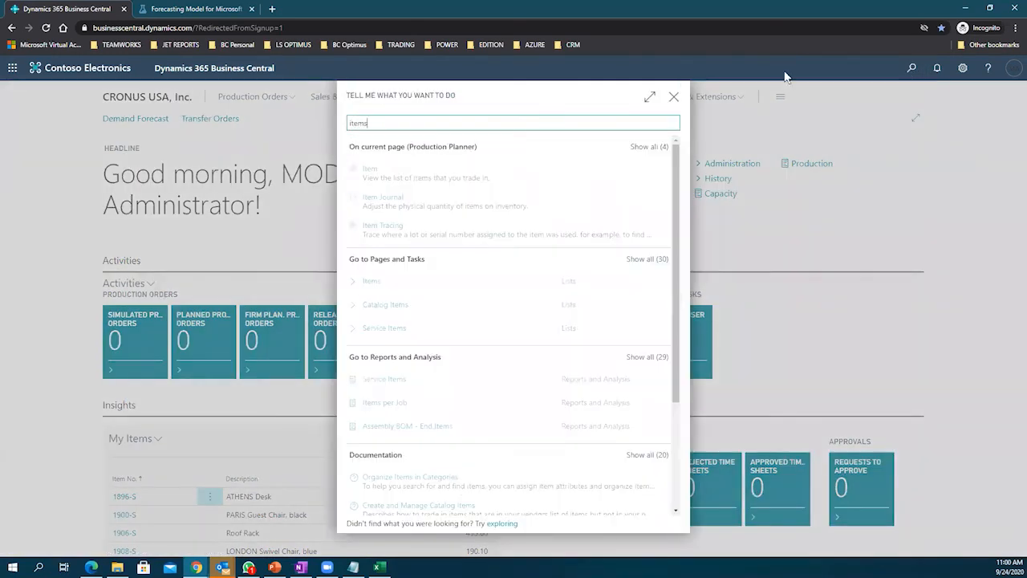
click(392, 282)
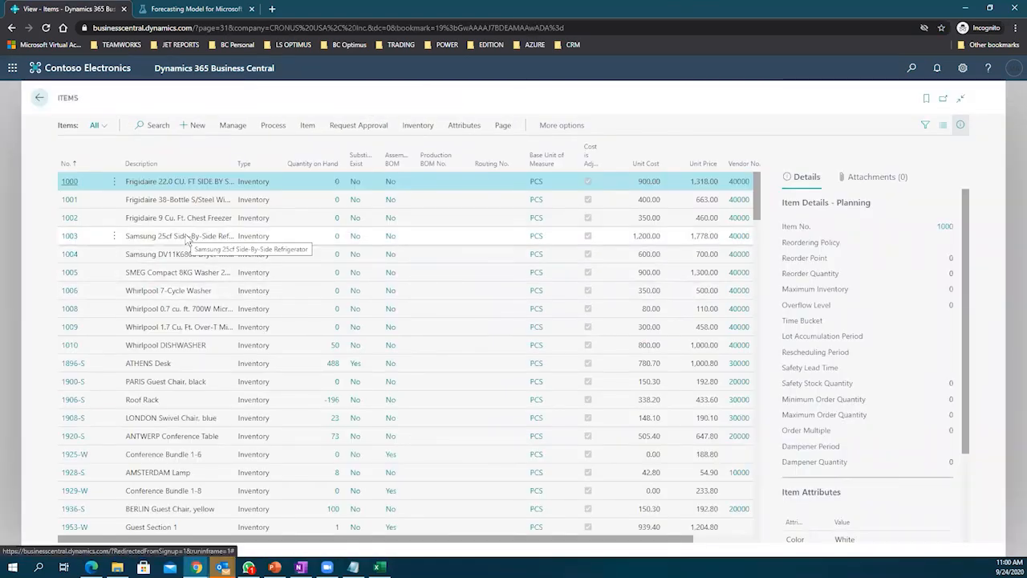
click(73, 363)
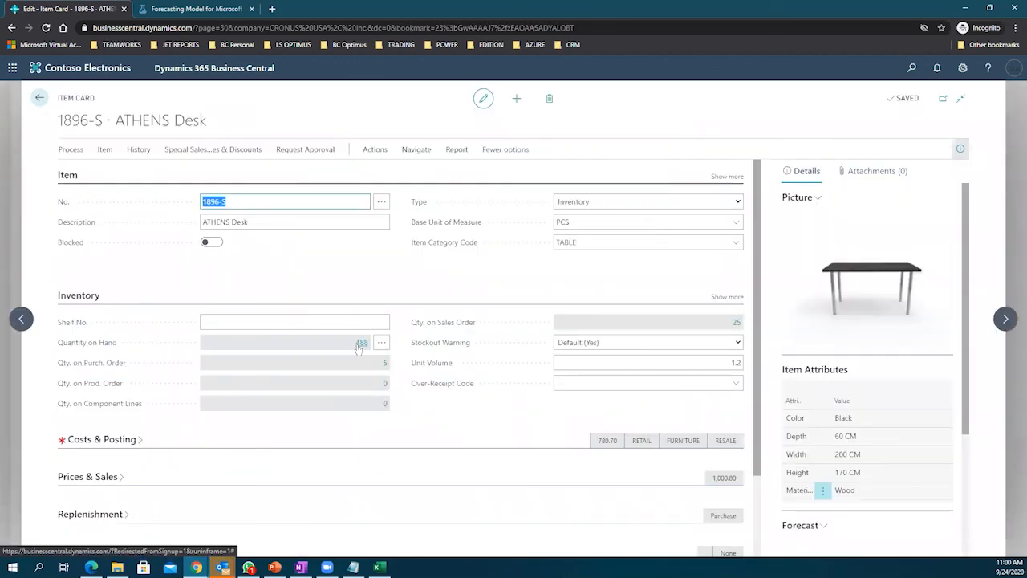
click(358, 345)
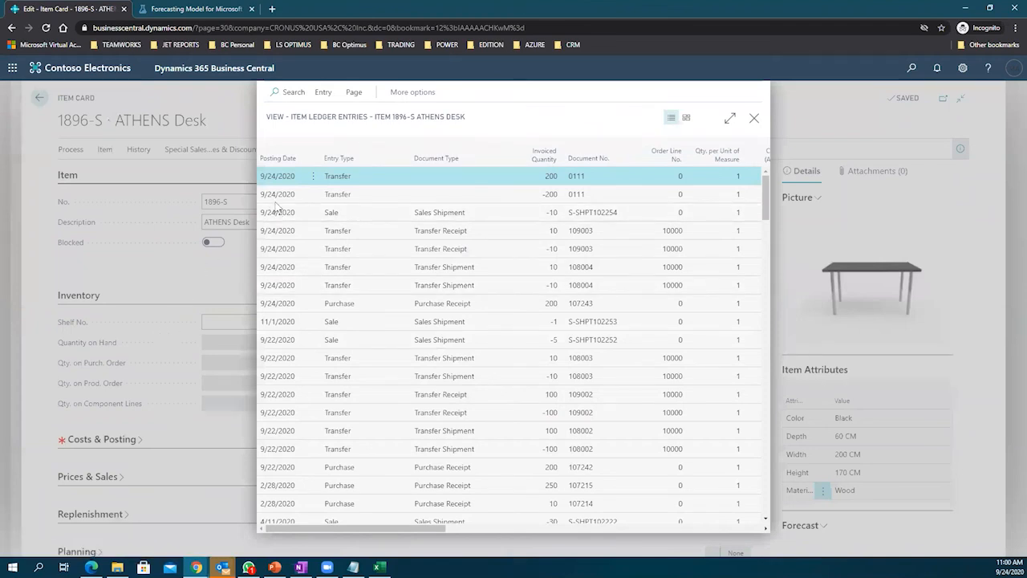
Step: Inspect the sales shipment, -200 transfer and 200-unit purchase entries, then close back to the item card
click(731, 121)
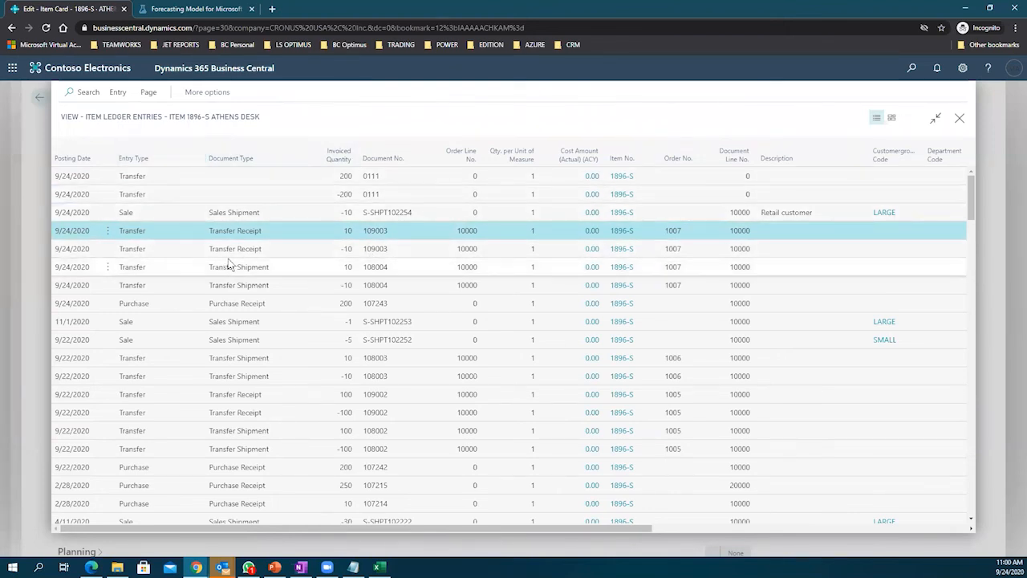
click(155, 213)
click(158, 198)
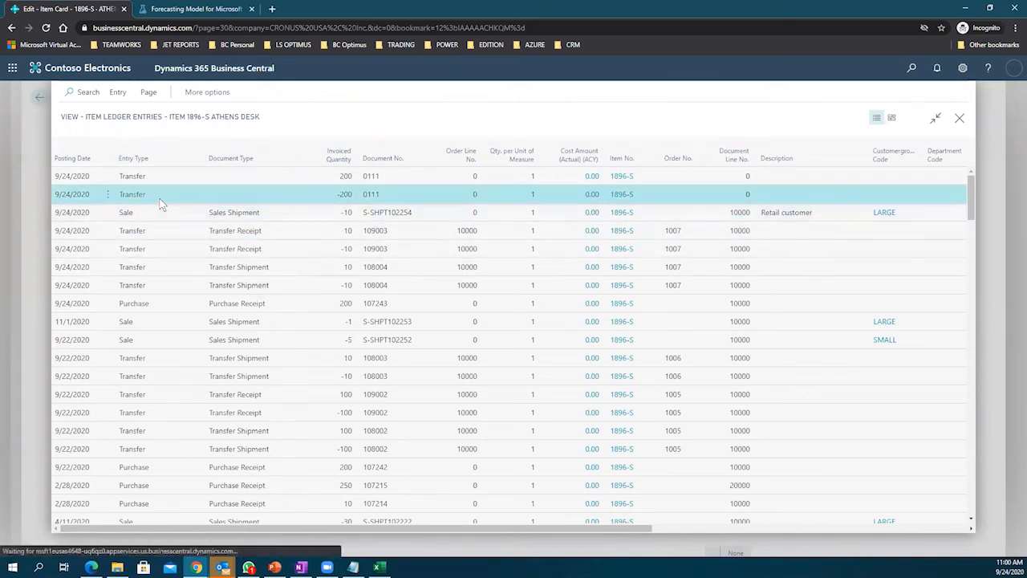
click(154, 214)
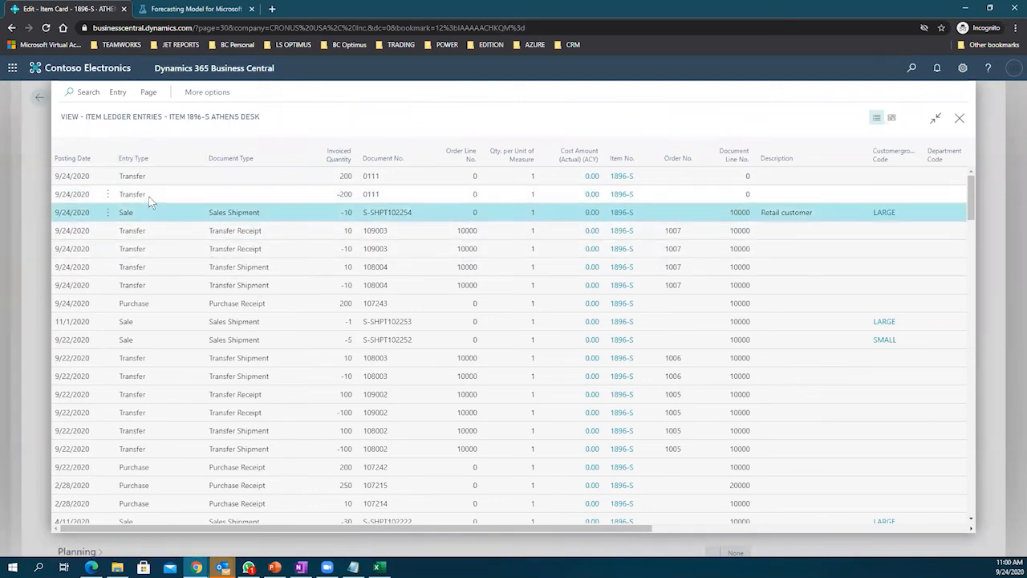
click(151, 198)
click(153, 306)
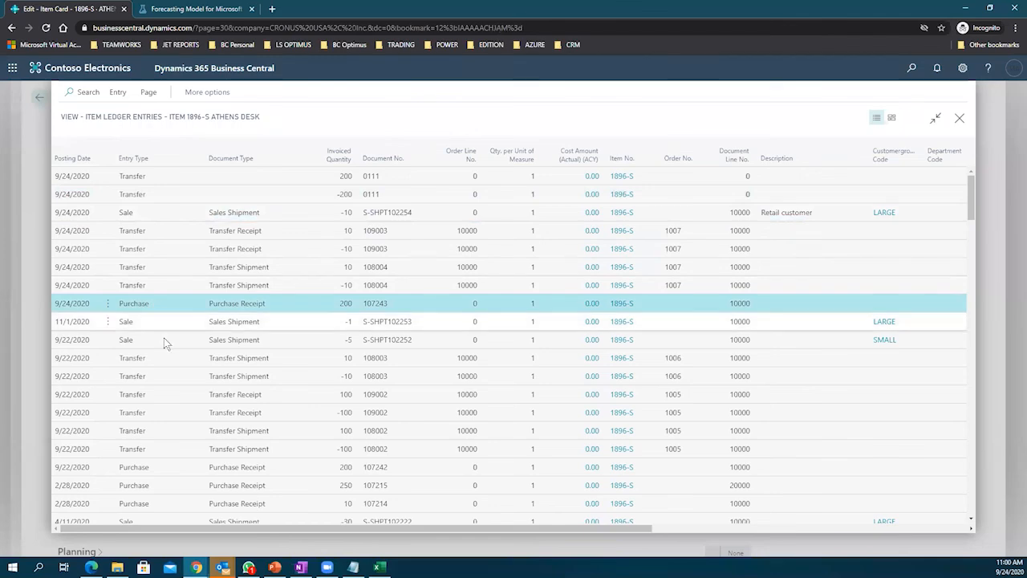
scroll(163, 339, down, 3)
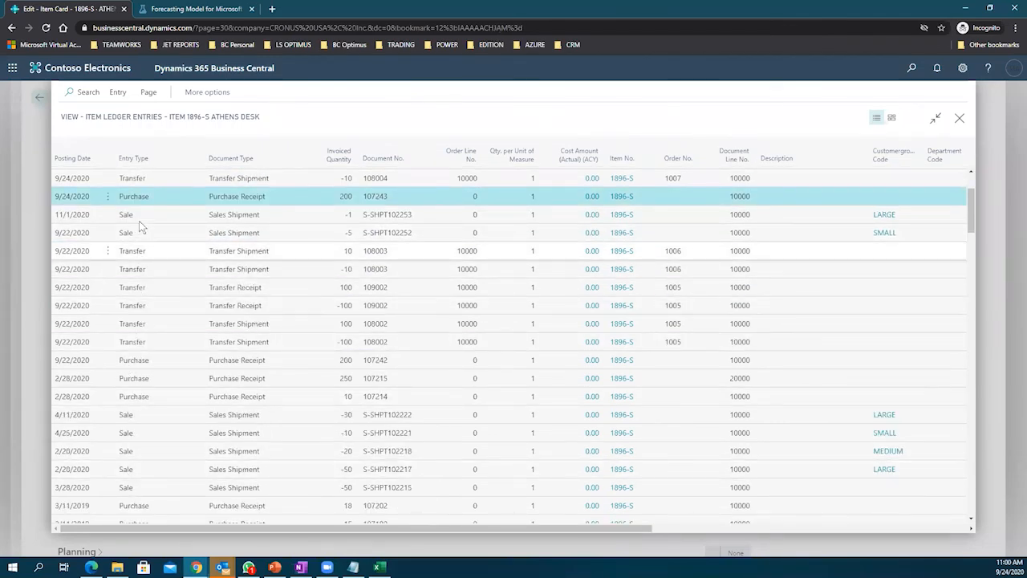
scroll(144, 268, down, 2)
scroll(146, 267, up, 4)
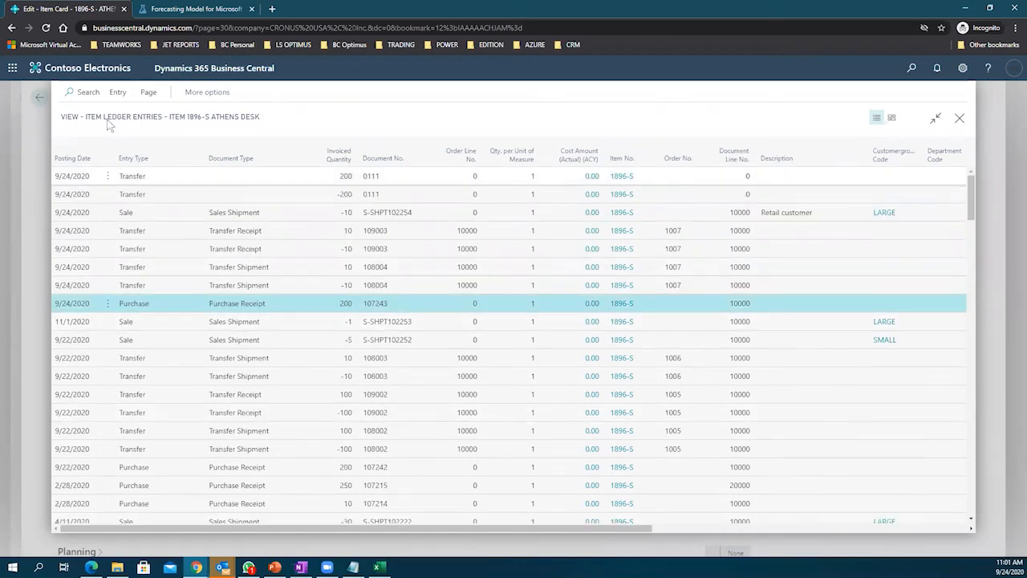
click(961, 120)
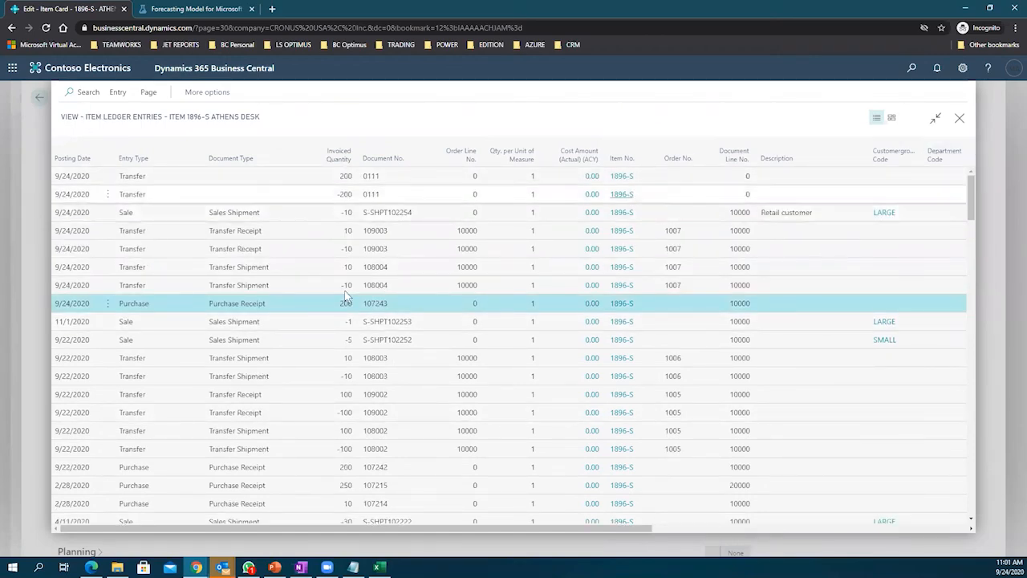
scroll(353, 322, down, 3)
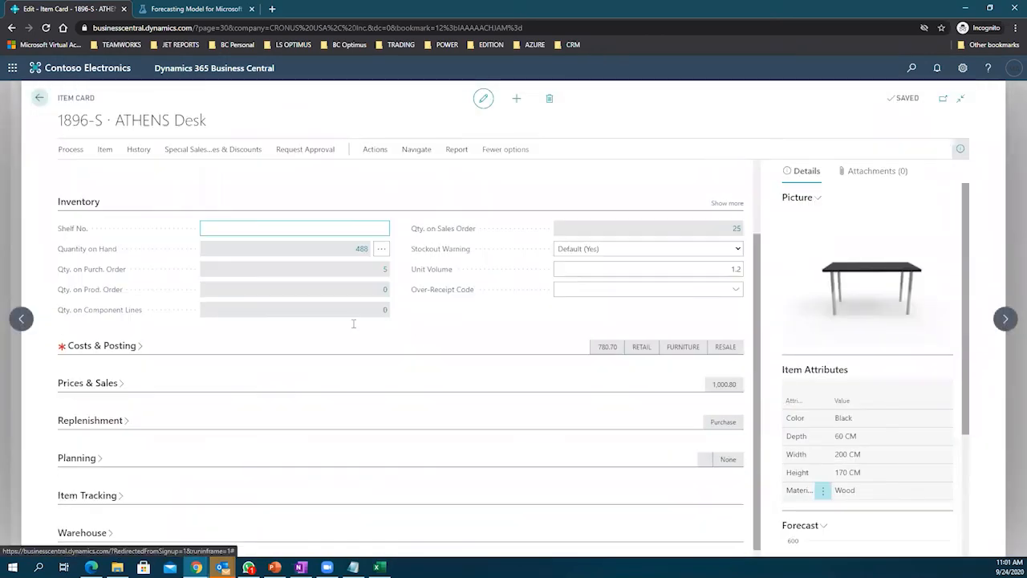
Step: Expand Costs & Posting and drill into the 780.70 unit cost to see the average cost calculation
click(132, 339)
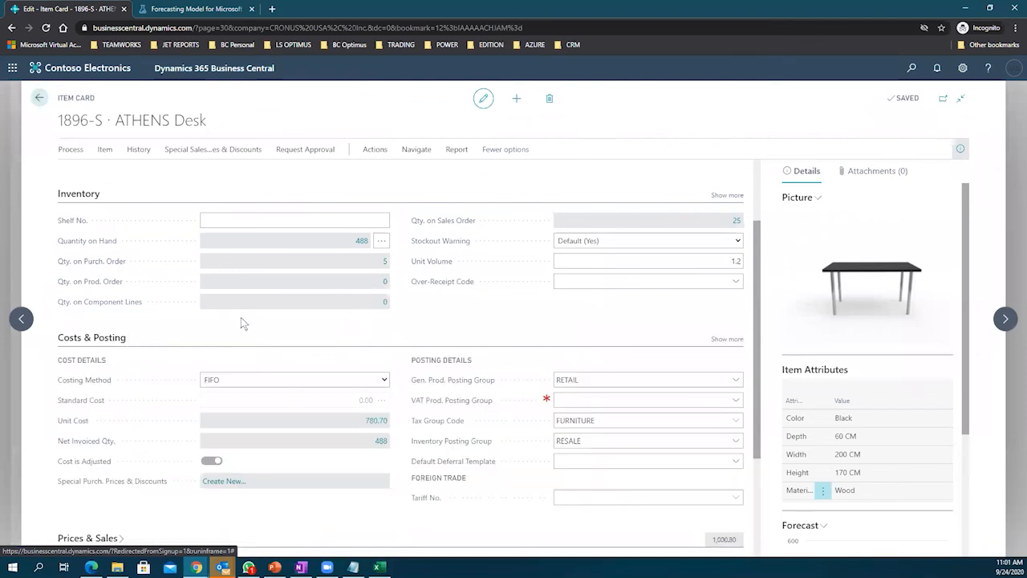
click(376, 421)
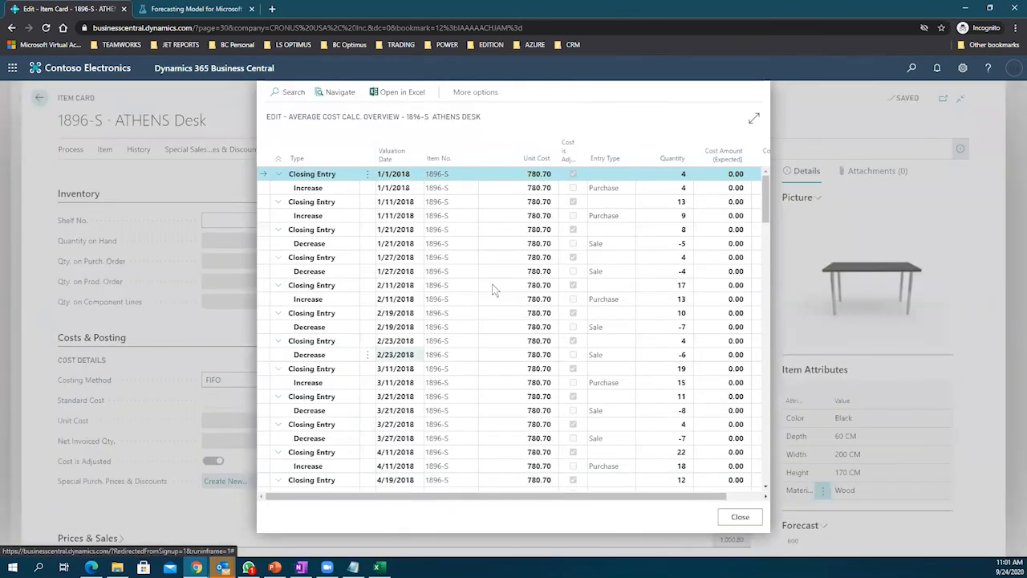
Step: Enlarge the overview and examine the 9/11/2018 closing and 8/27/2018 decrease entries
click(752, 120)
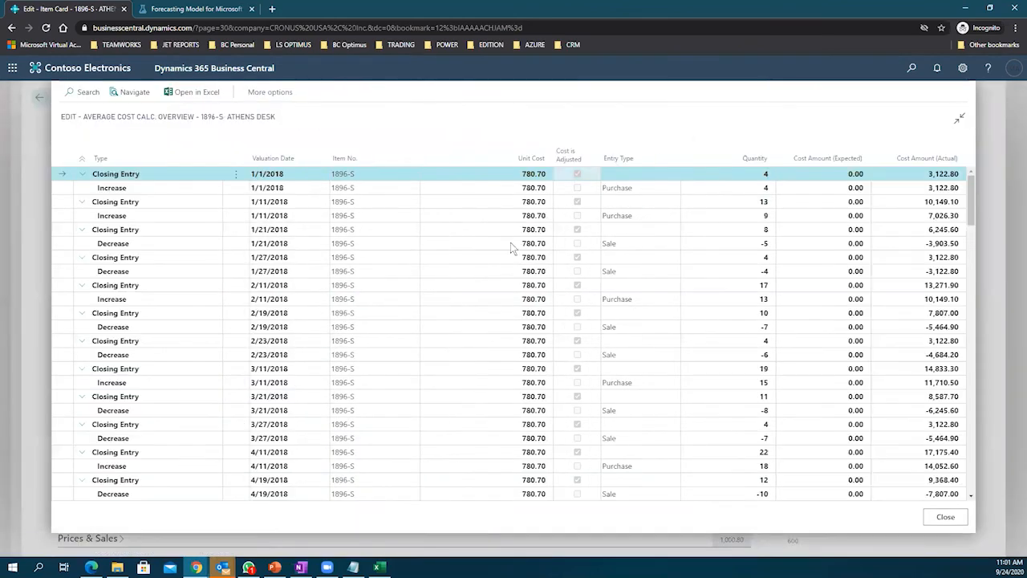
scroll(510, 245, down, 4)
scroll(510, 249, down, 3)
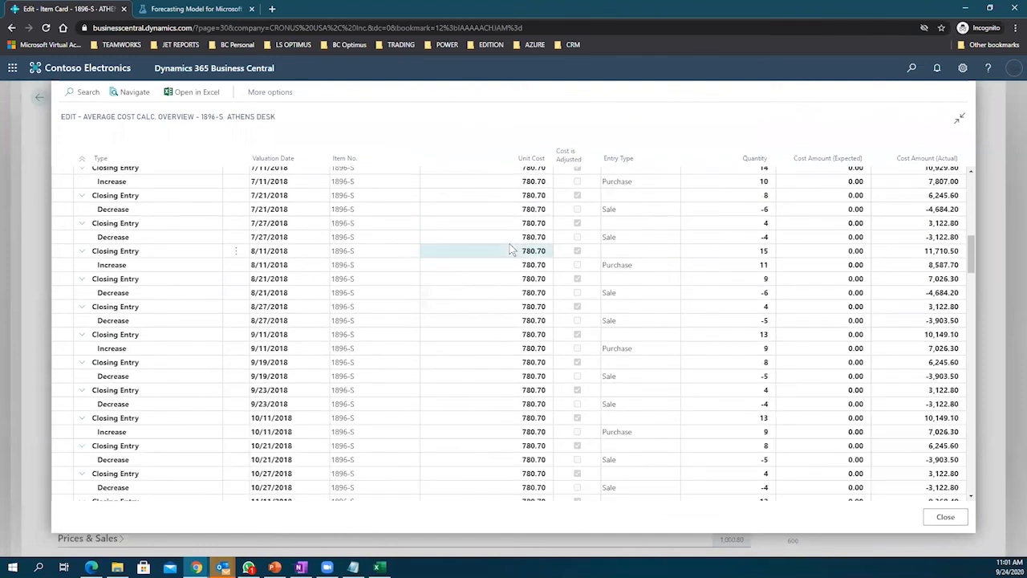
scroll(510, 249, down, 2)
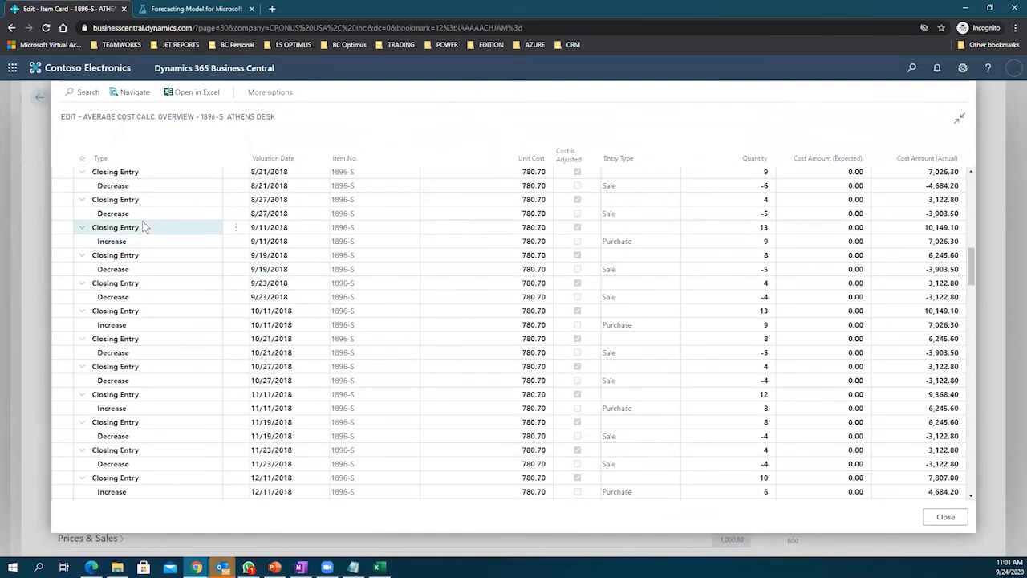
click(508, 225)
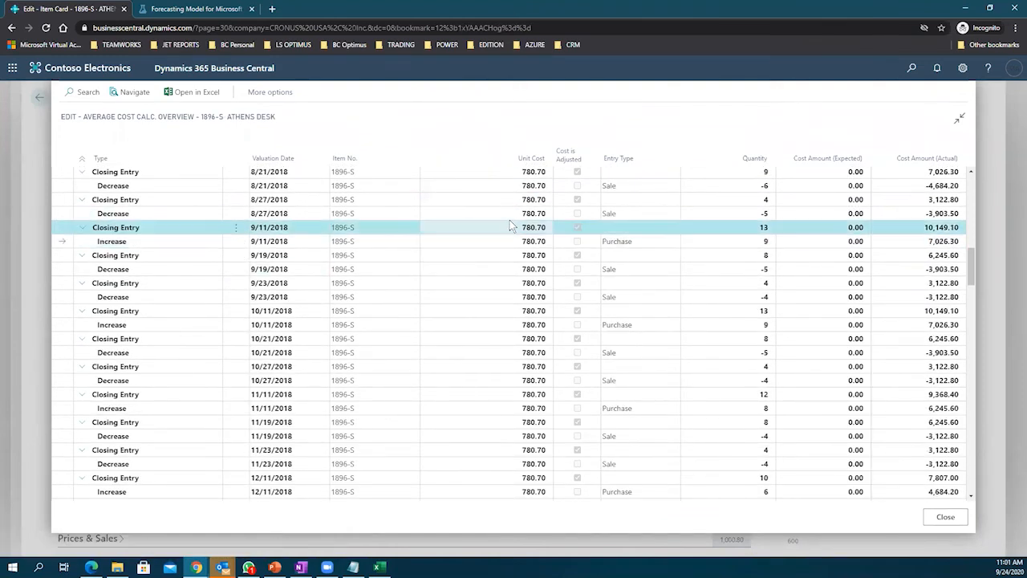
click(756, 215)
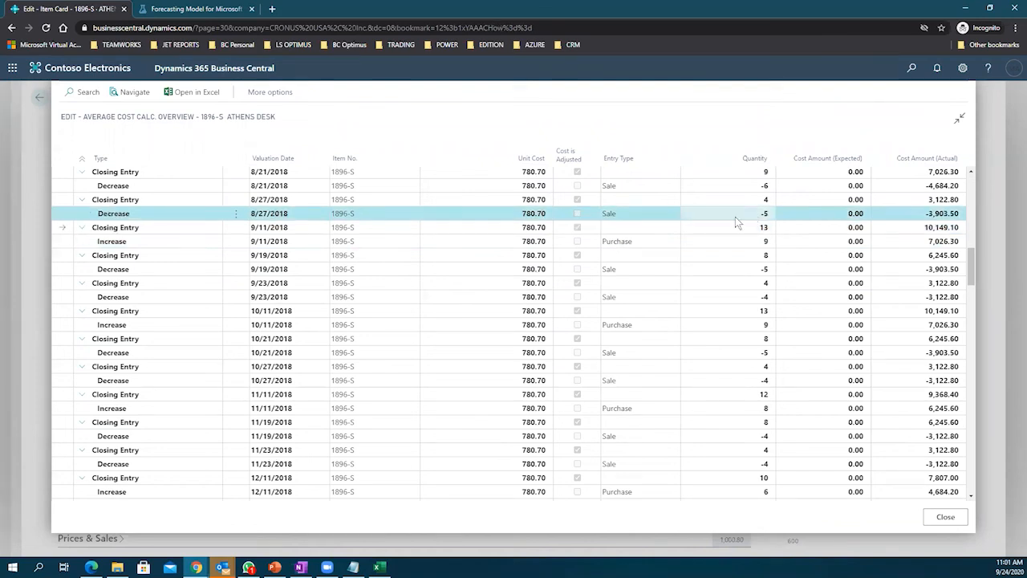
click(518, 227)
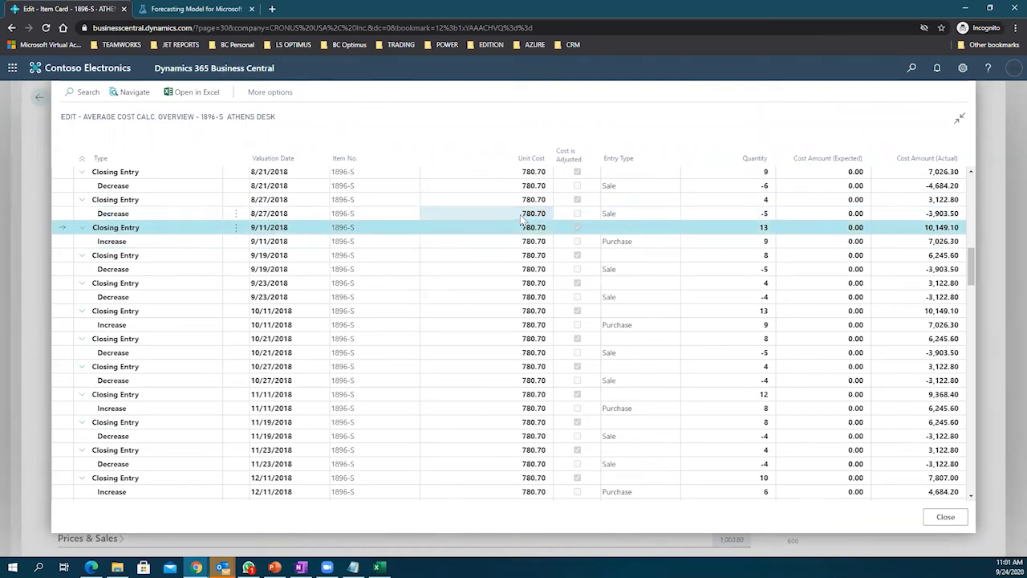
click(520, 214)
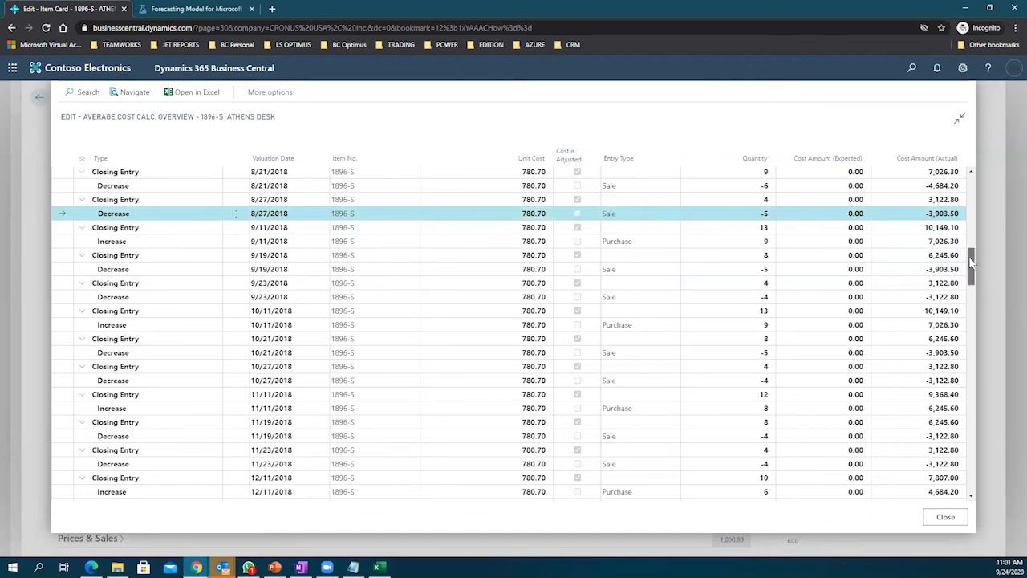
Step: Scroll to the top and select the first 1/1/2018 closing and purchase increase entries
drag(969, 256, 972, 497)
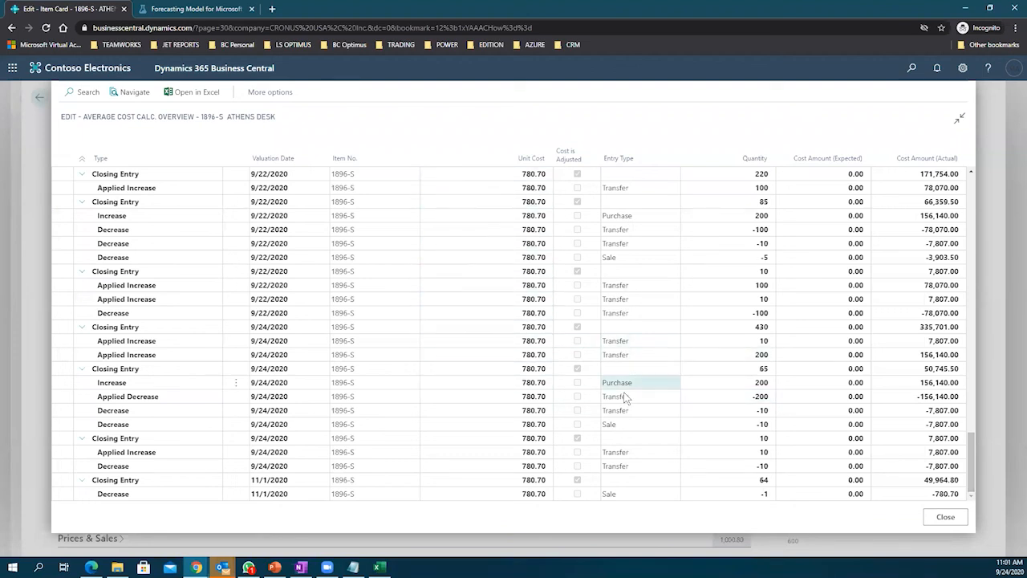
drag(968, 452, 974, 140)
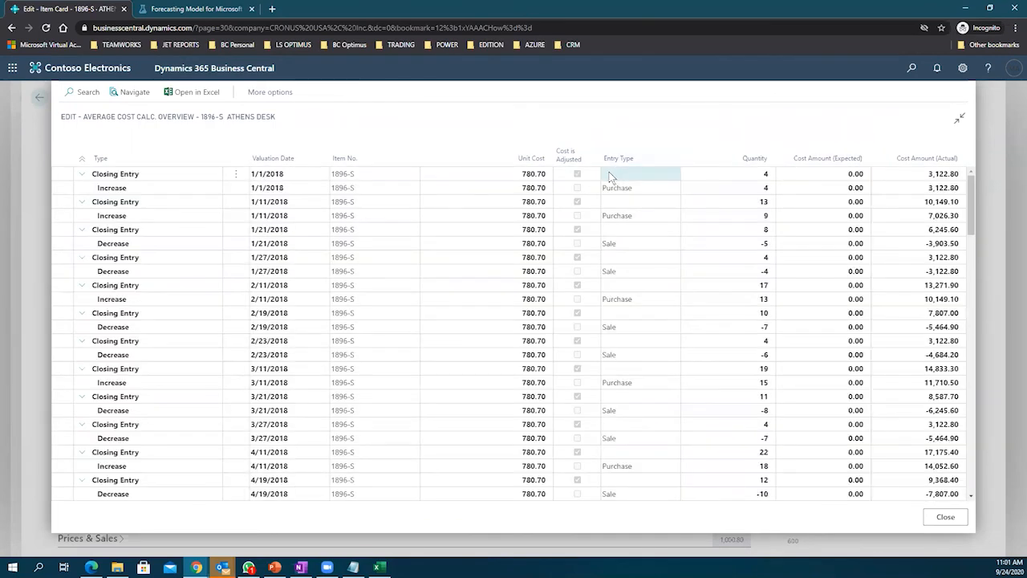
click(511, 231)
click(519, 176)
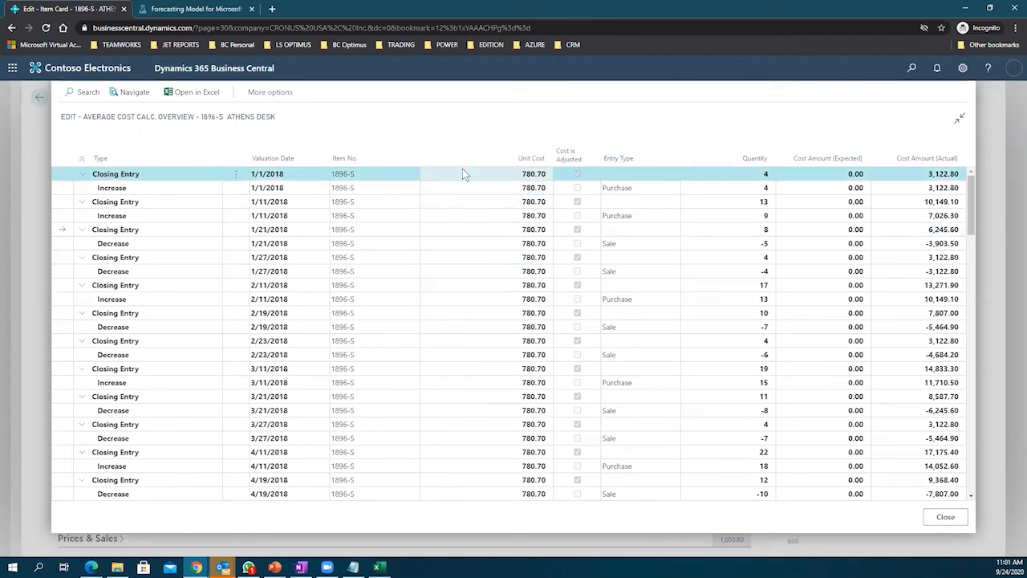
click(147, 186)
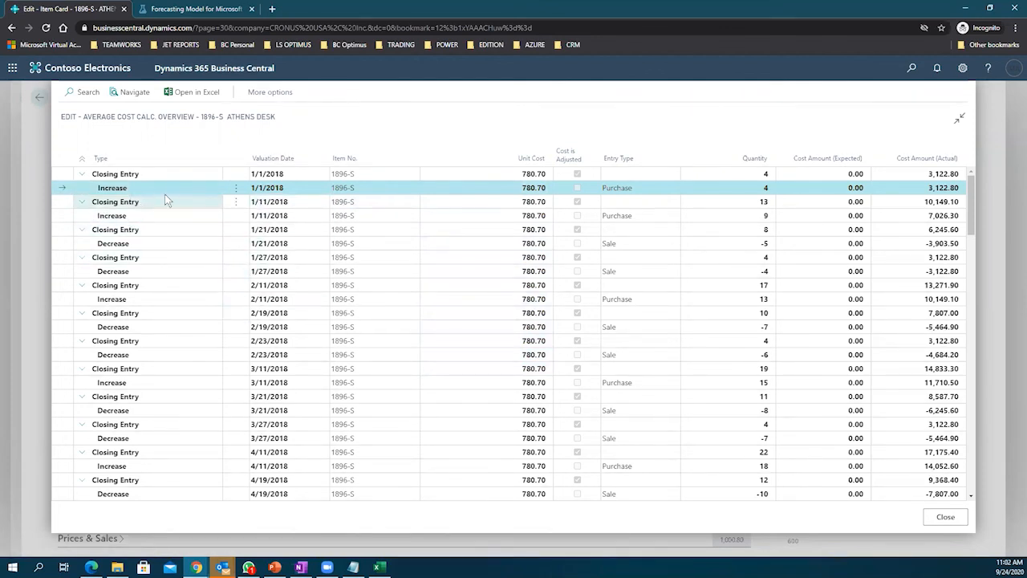
Step: Review the overview entries from 1/1 through 1/27/2018 and scroll down to the end
drag(375, 188, 385, 272)
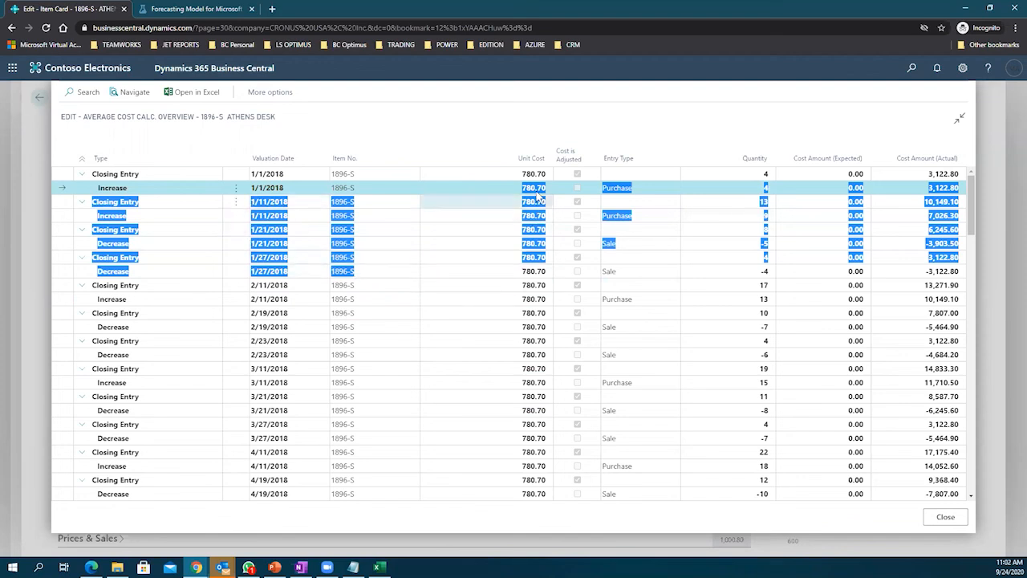
click(533, 273)
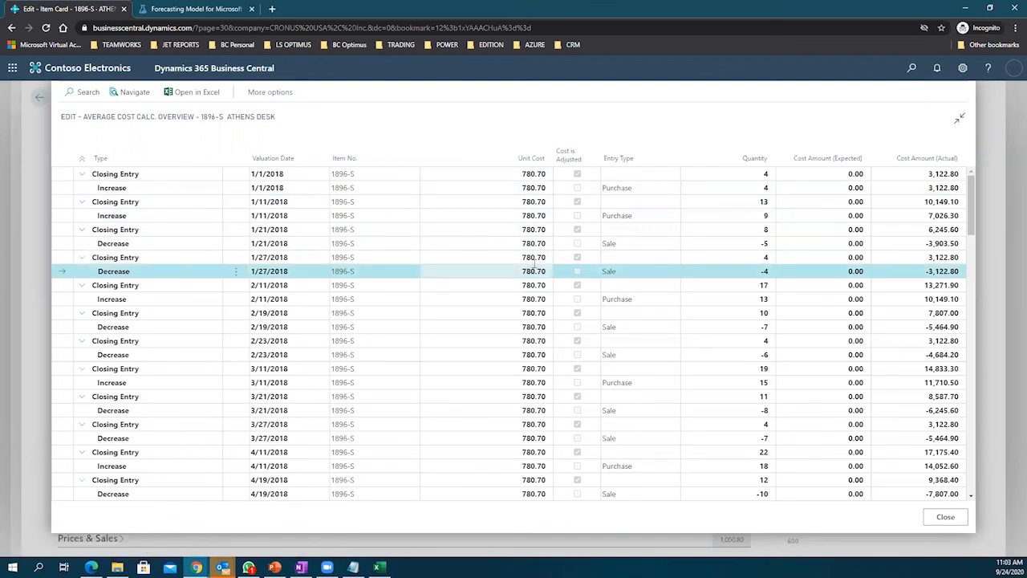
scroll(534, 264, down, 5)
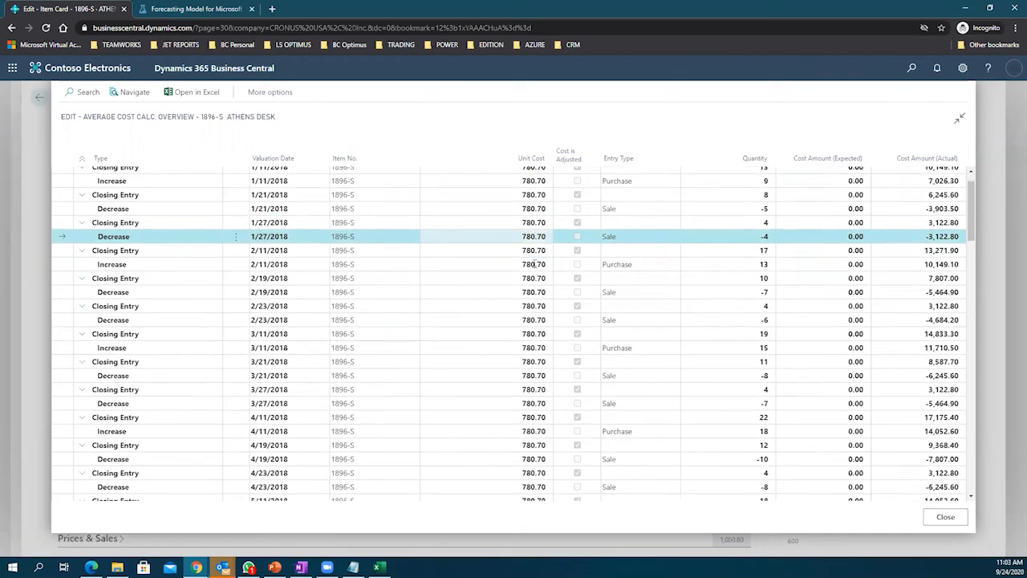
scroll(535, 271, down, 4)
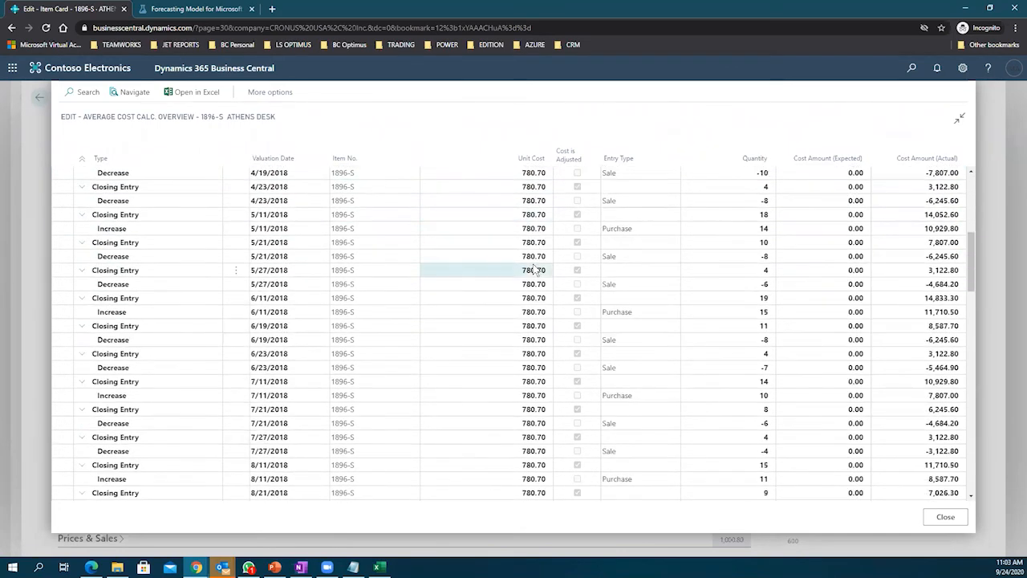
scroll(535, 270, down, 6)
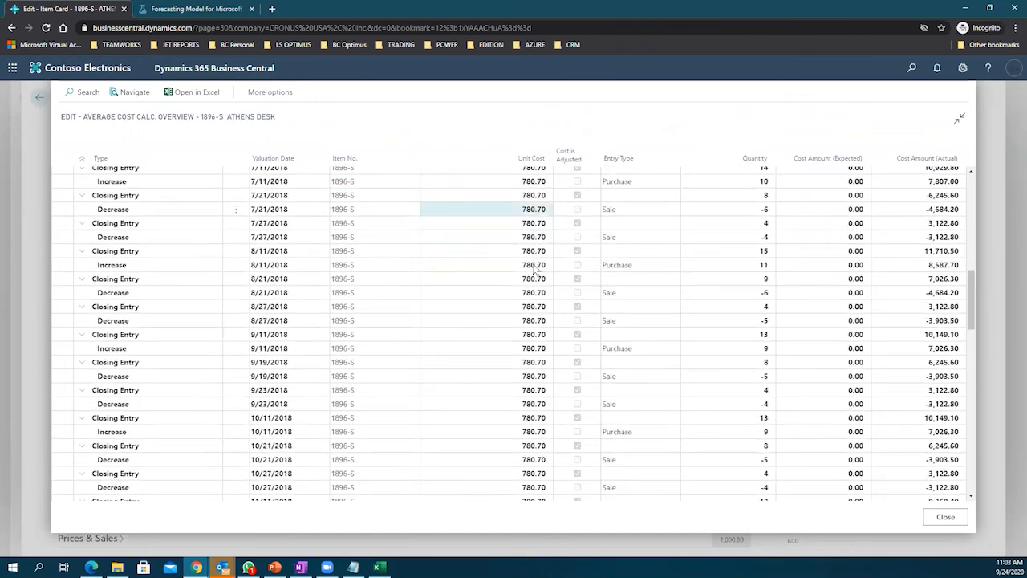
scroll(535, 270, down, 4)
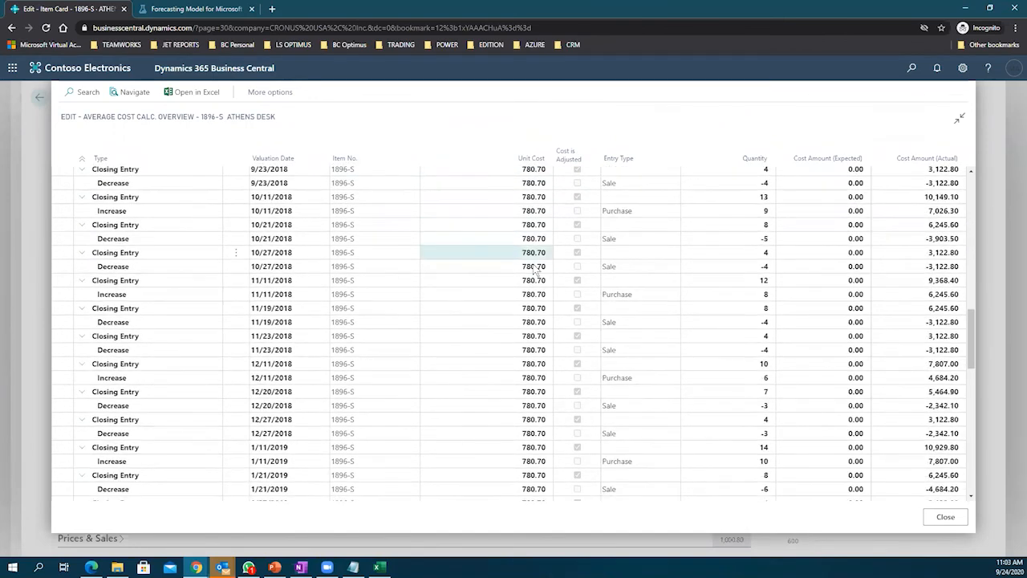
scroll(535, 270, down, 5)
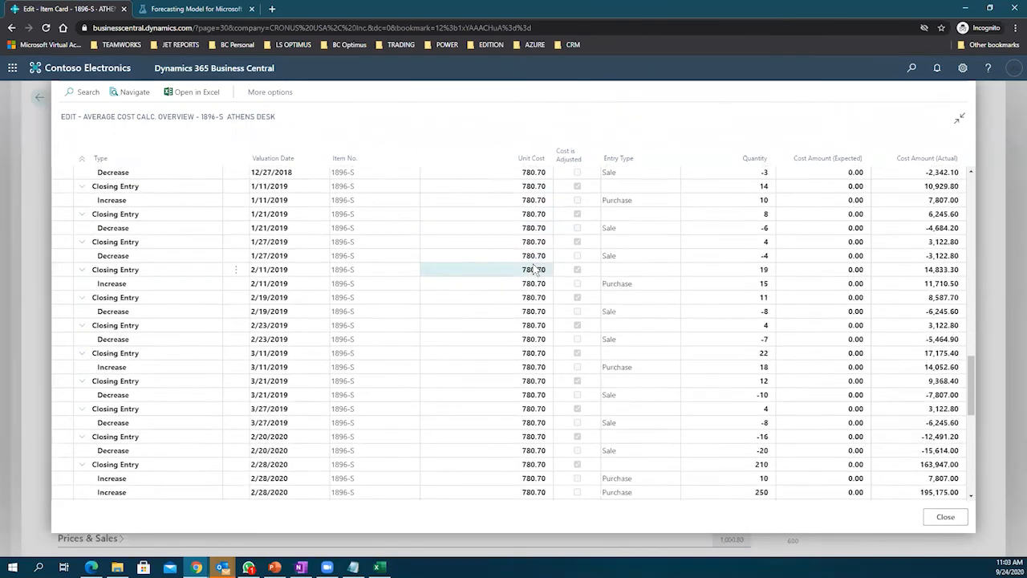
scroll(535, 271, down, 4)
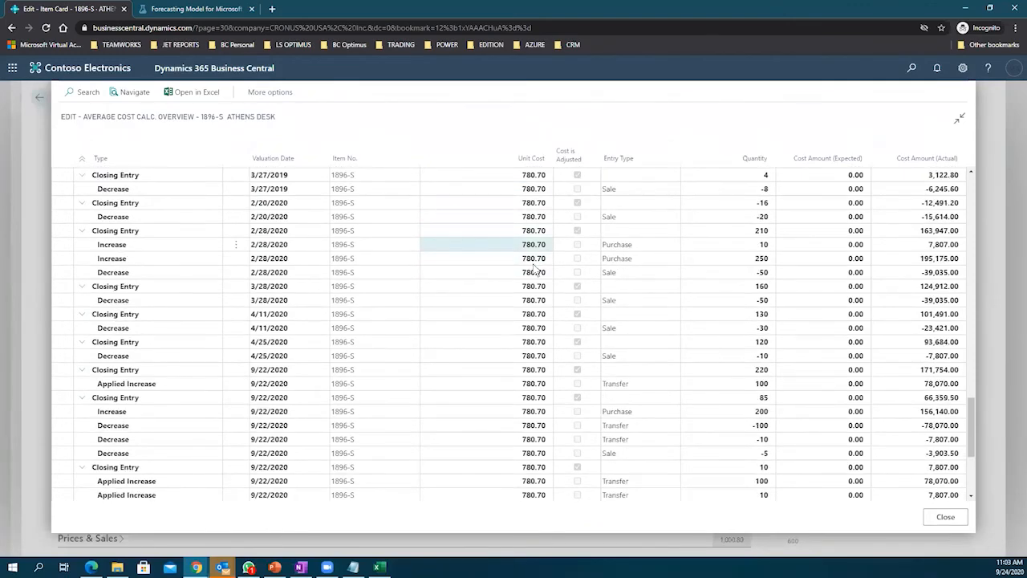
click(534, 271)
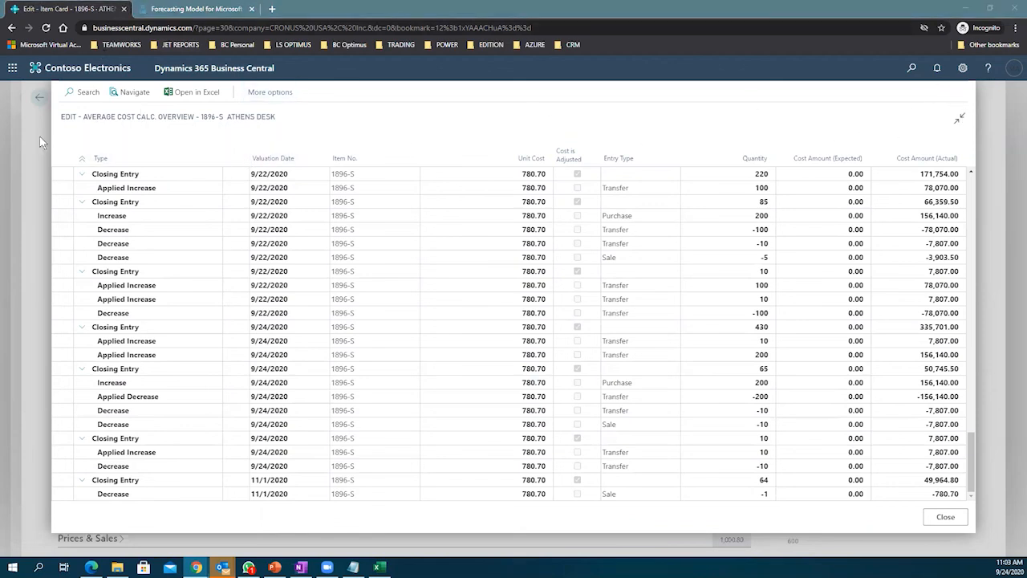
Step: Restore and close the average cost overview, returning to the Items list
click(33, 196)
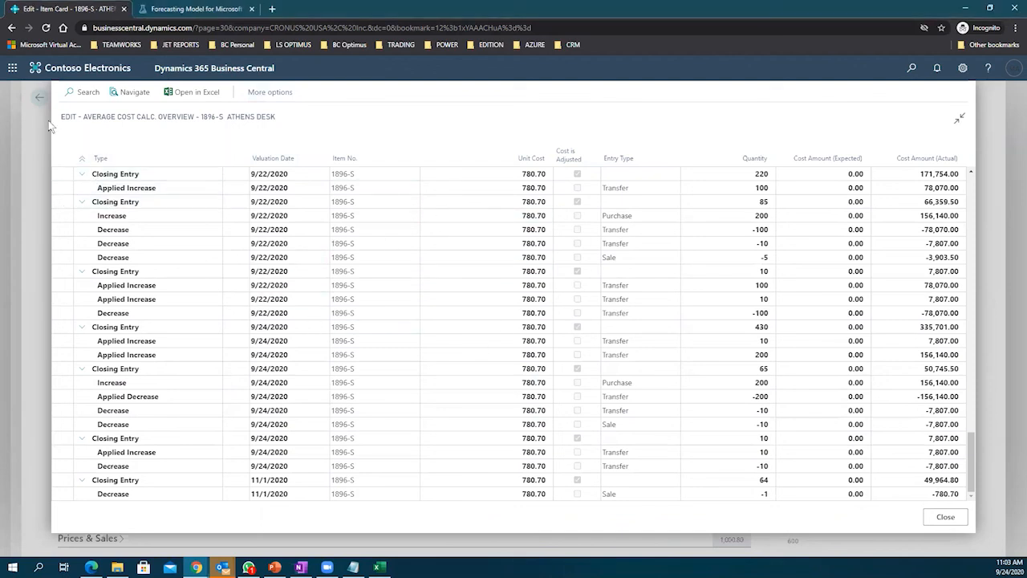
click(959, 118)
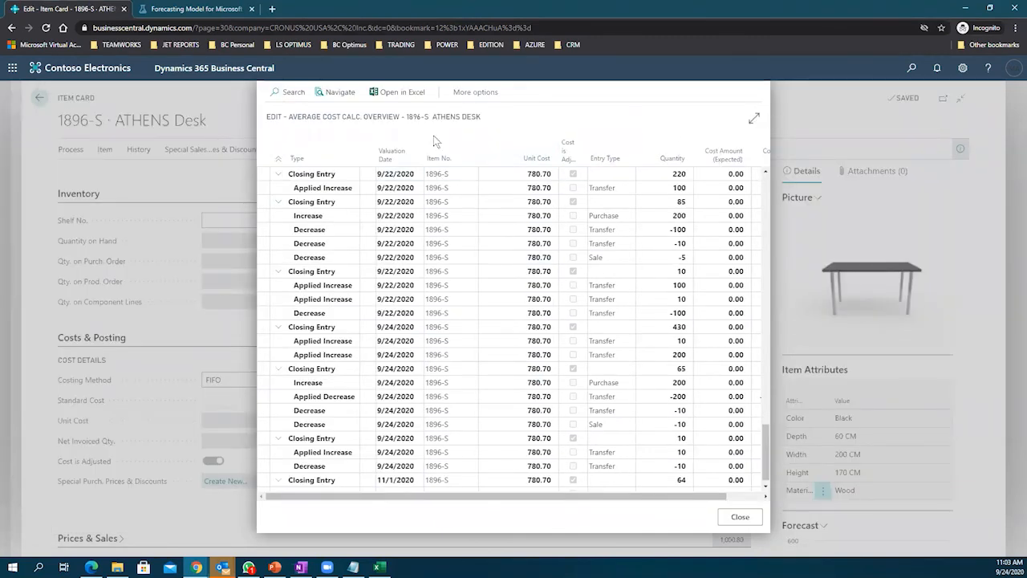
click(739, 518)
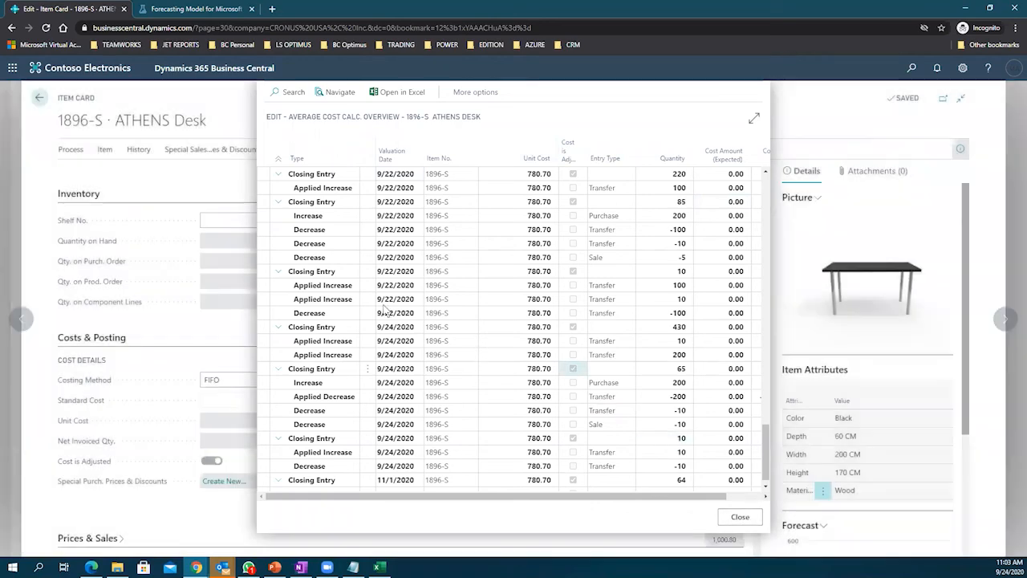
click(40, 98)
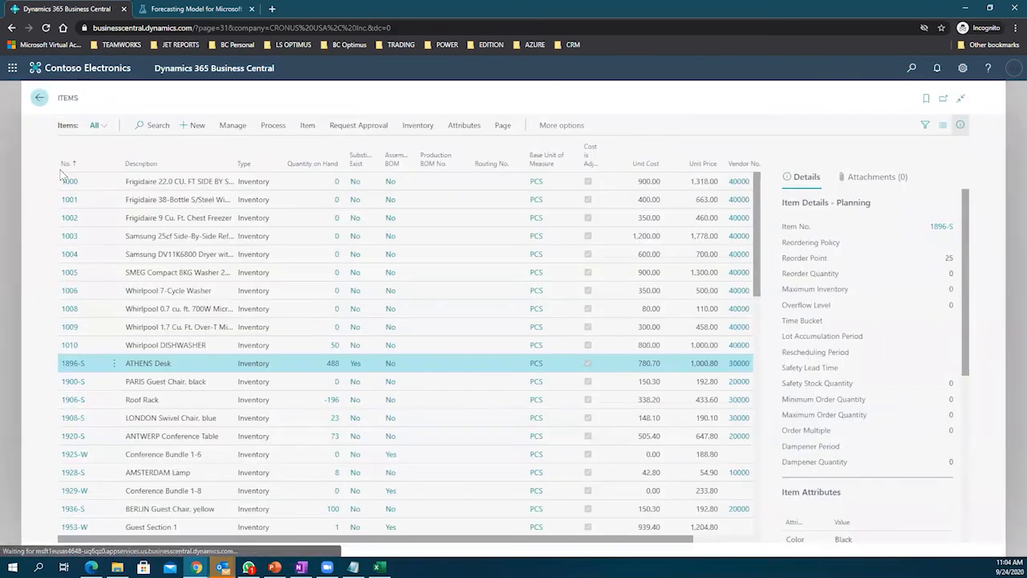
Step: Return to the Role Center, then bring up the PowerPoint webinar deck full screen
click(40, 98)
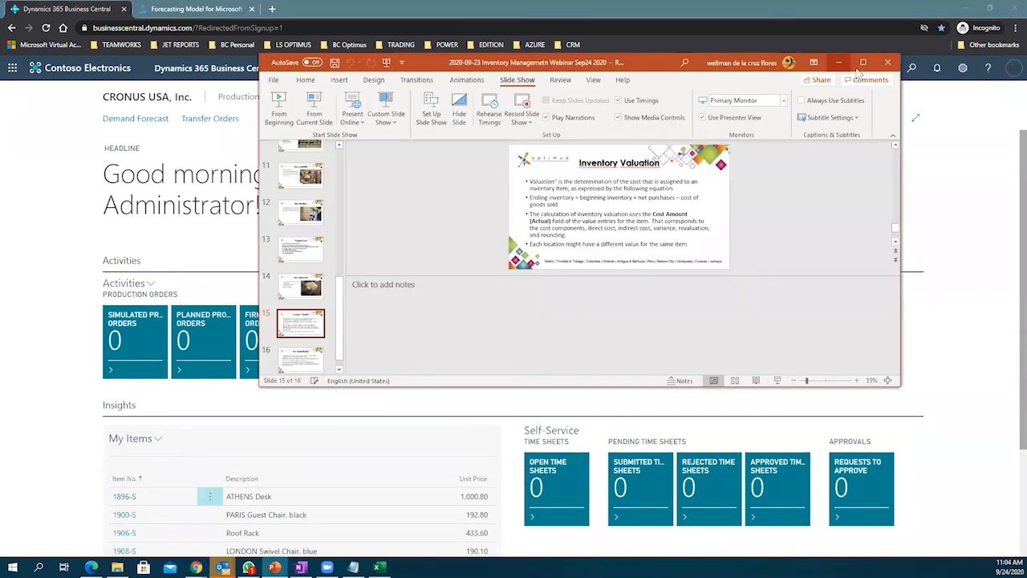
click(868, 65)
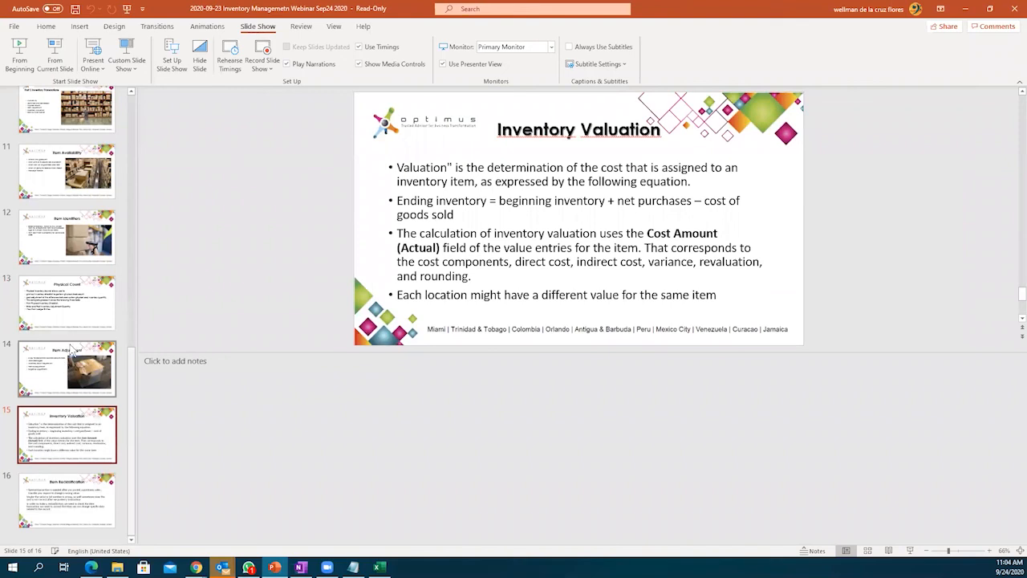
Step: Page back through the Item Adjustment, Physical Count and title slides to slide 3, Agenda
click(71, 349)
click(72, 320)
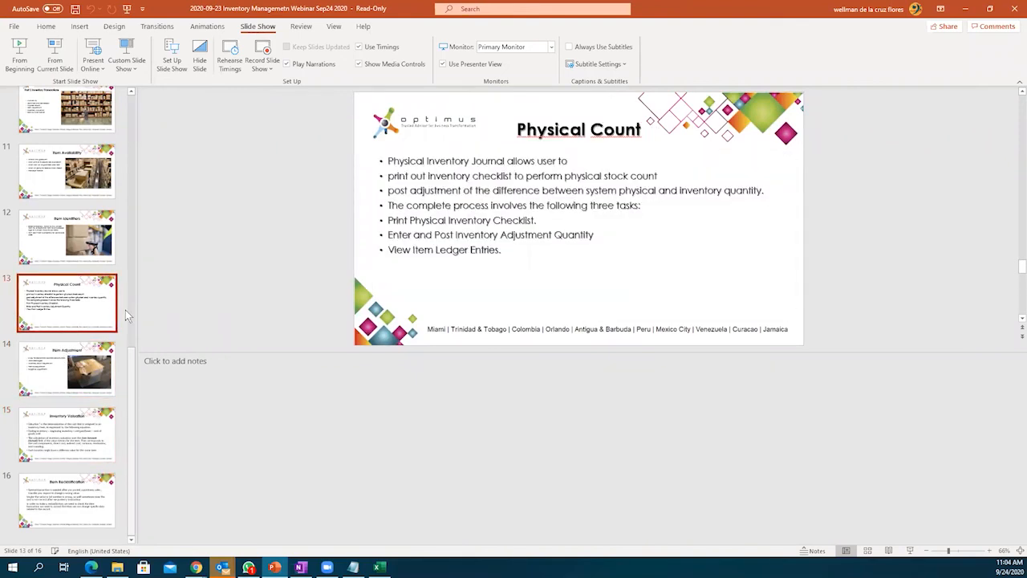
click(64, 196)
scroll(81, 200, up, 6)
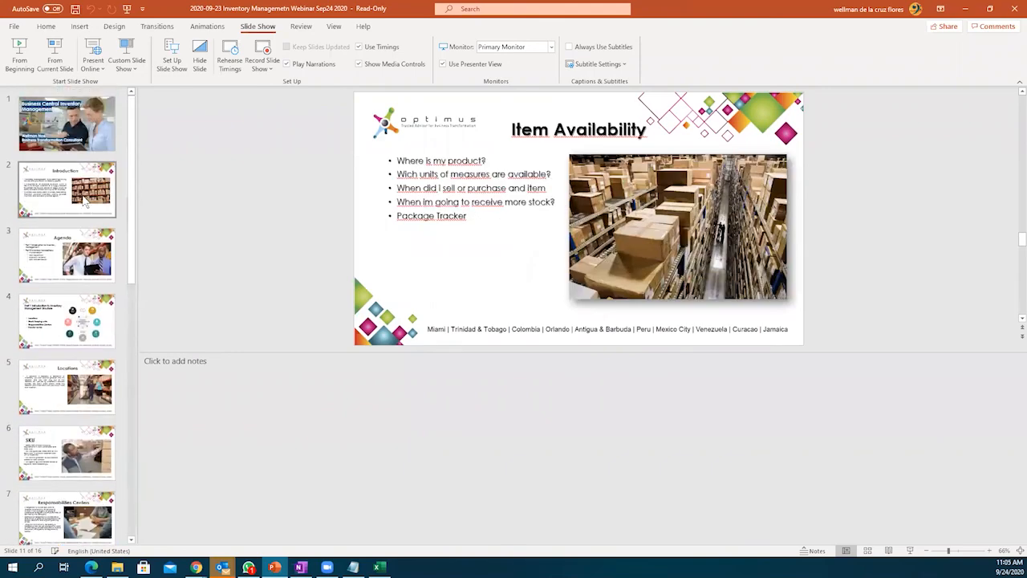
click(66, 147)
click(68, 178)
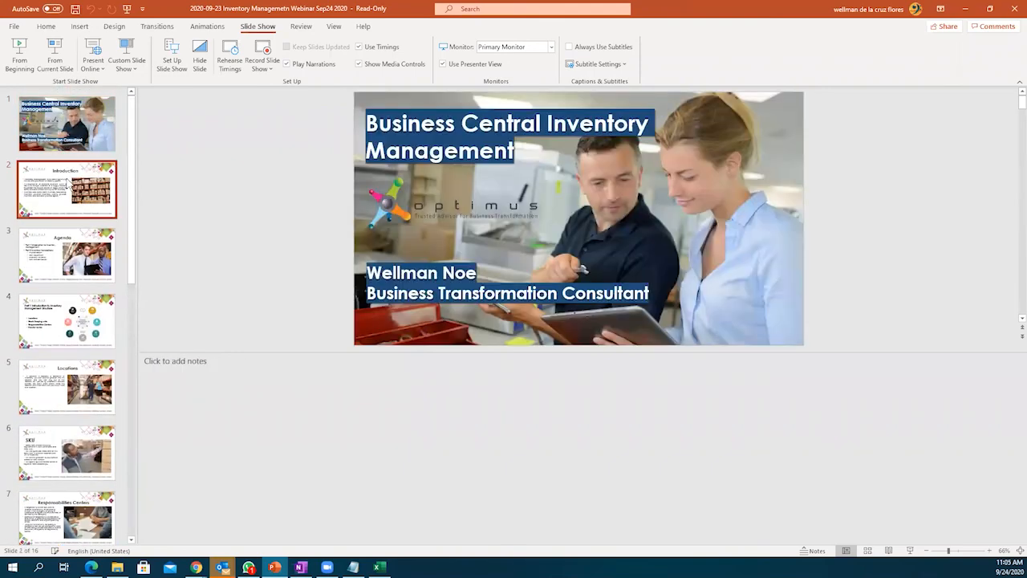
click(57, 257)
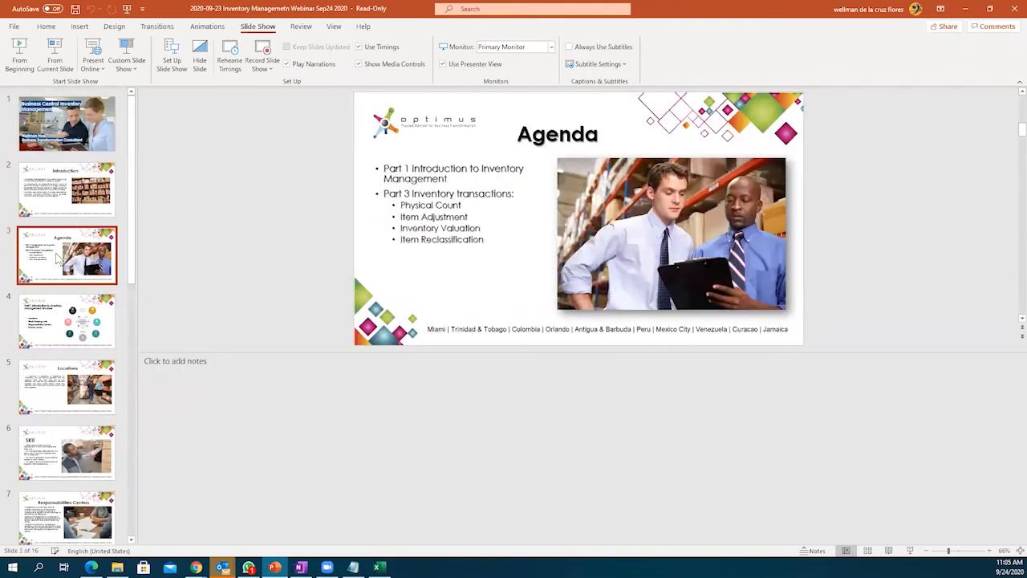
click(67, 308)
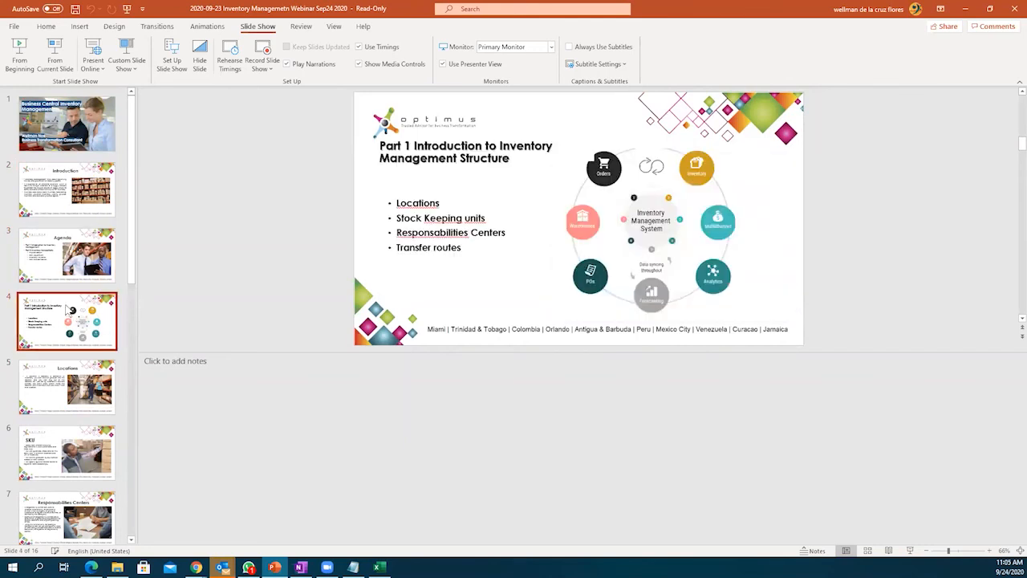
click(54, 251)
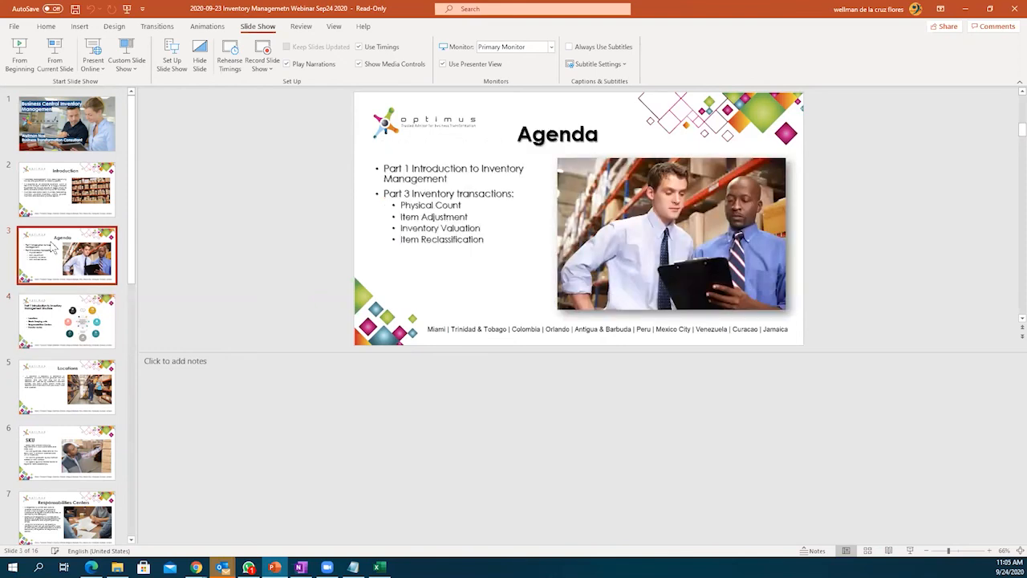